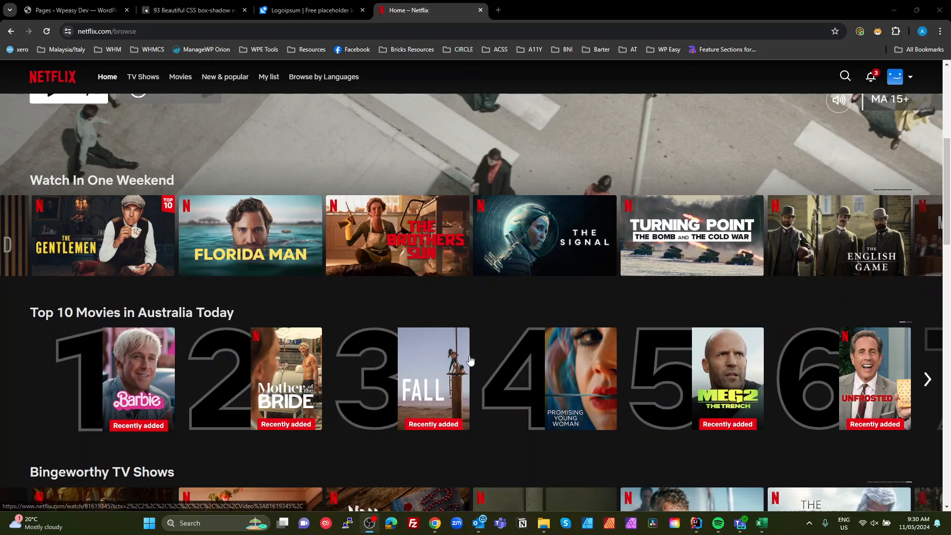
- Scroll back through the Watch In One Weekend row and preview titles in it
left_click(14, 238)
left_click(15, 238)
left_click(15, 238)
left_click(14, 238)
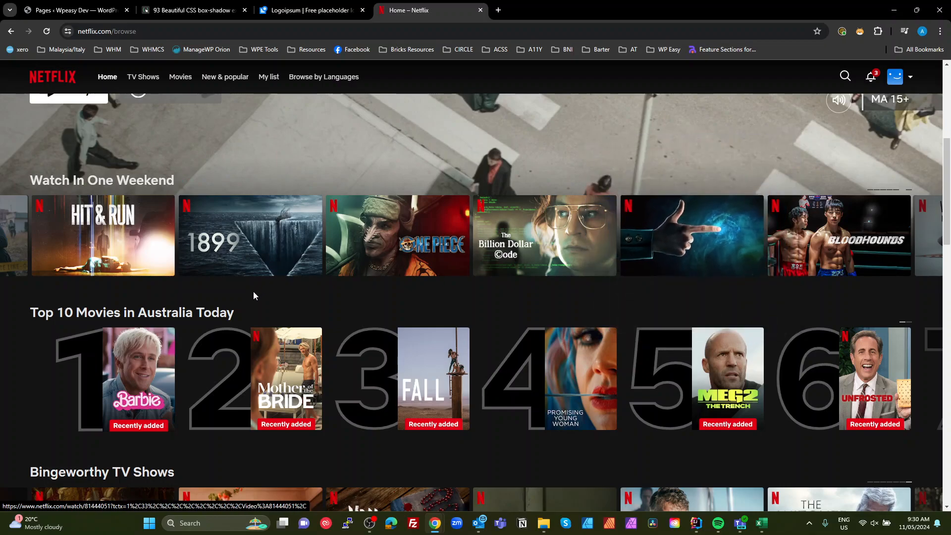
mouse_move(255, 244)
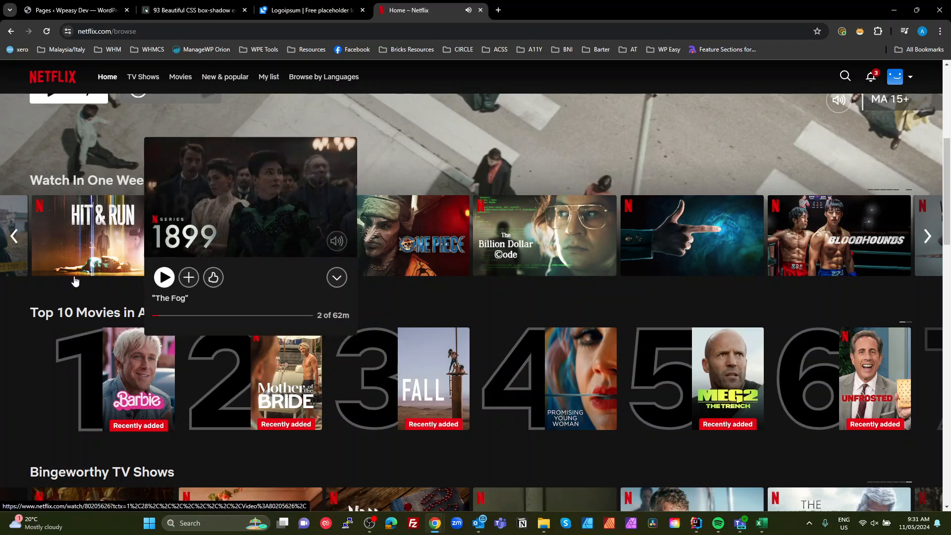
mouse_move(388, 233)
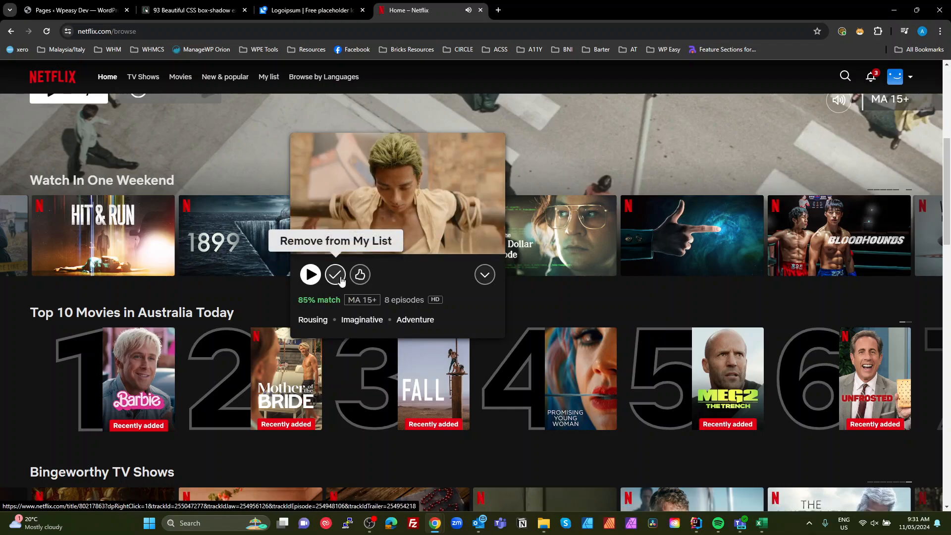
mouse_move(359, 281)
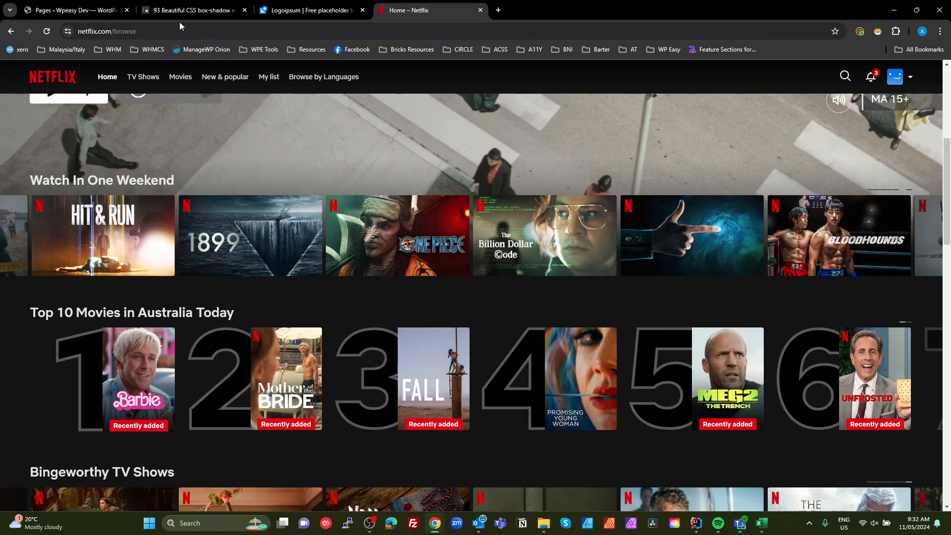
- Switch to the WordPress pages tab and add a new page titled Videos
left_click(96, 11)
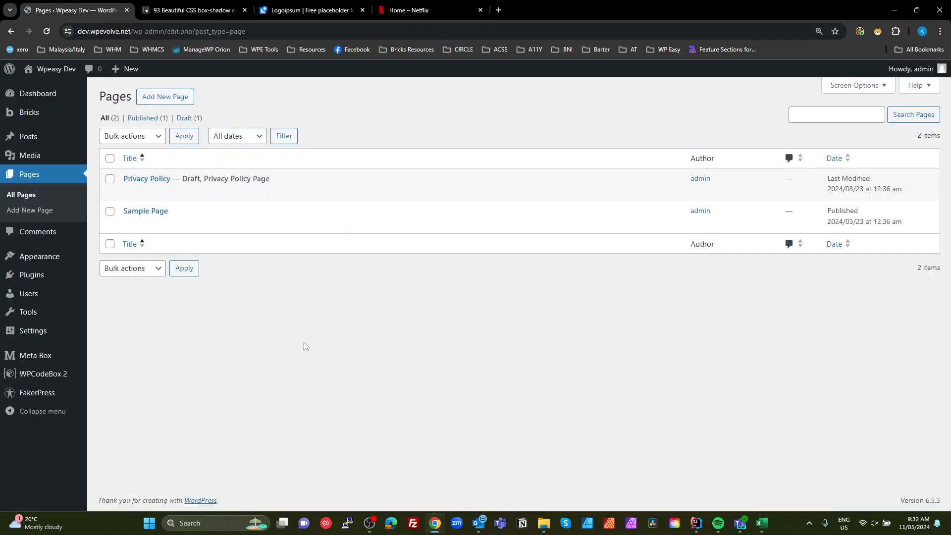
left_click(158, 101)
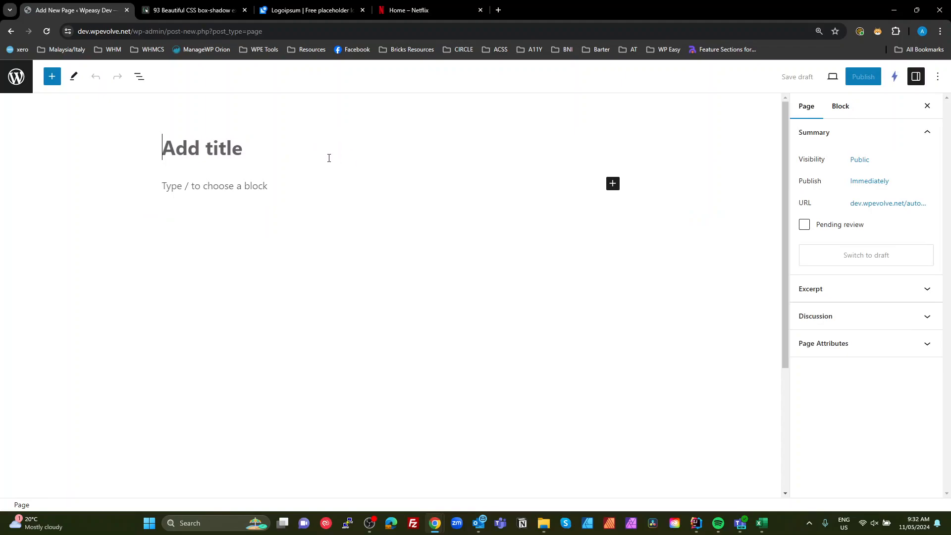
type("Videos")
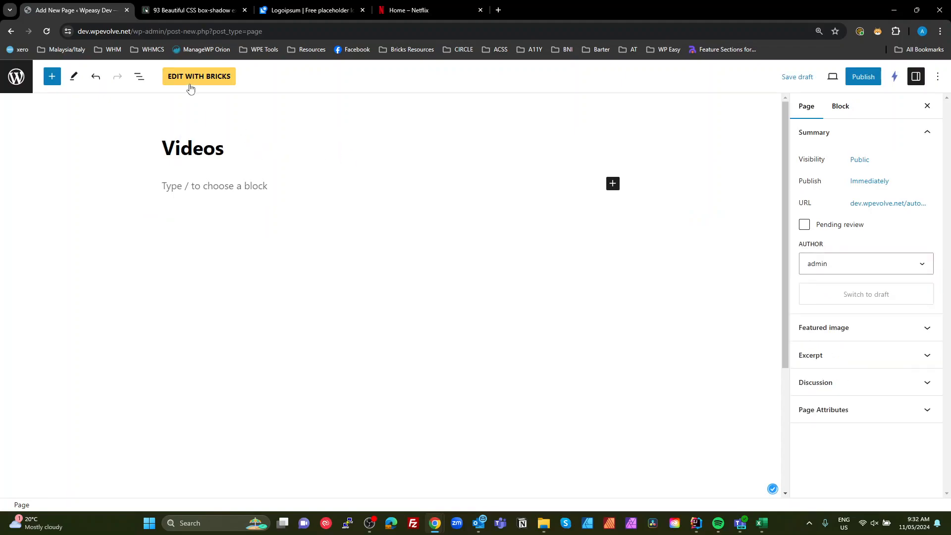
- Open the page in Bricks and create a new theme style named Default
left_click(189, 90)
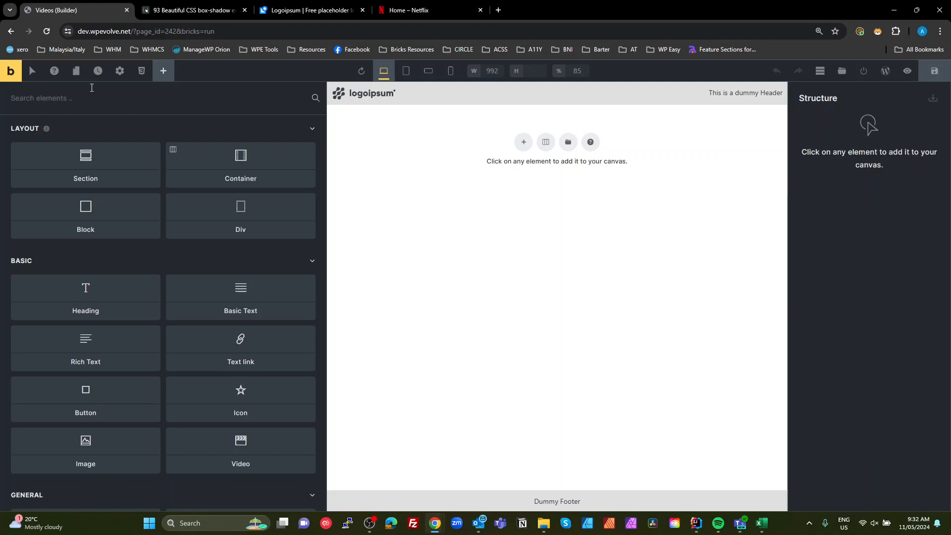
left_click(120, 70)
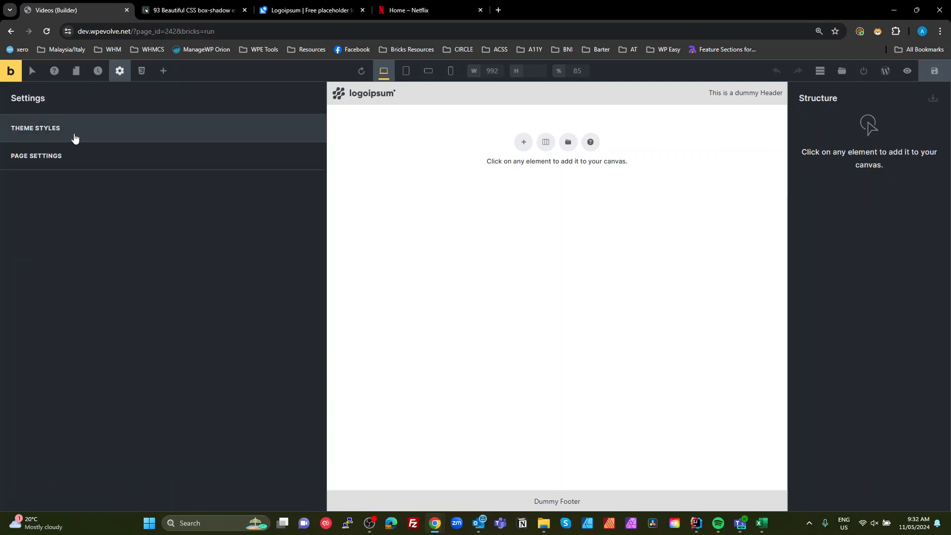
left_click(75, 139)
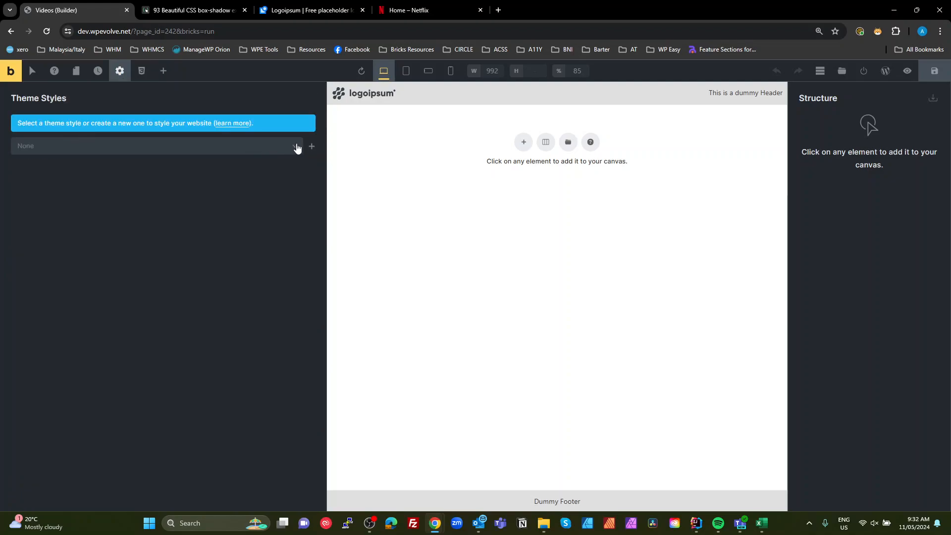
left_click(311, 146)
left_click(164, 122)
type("Default")
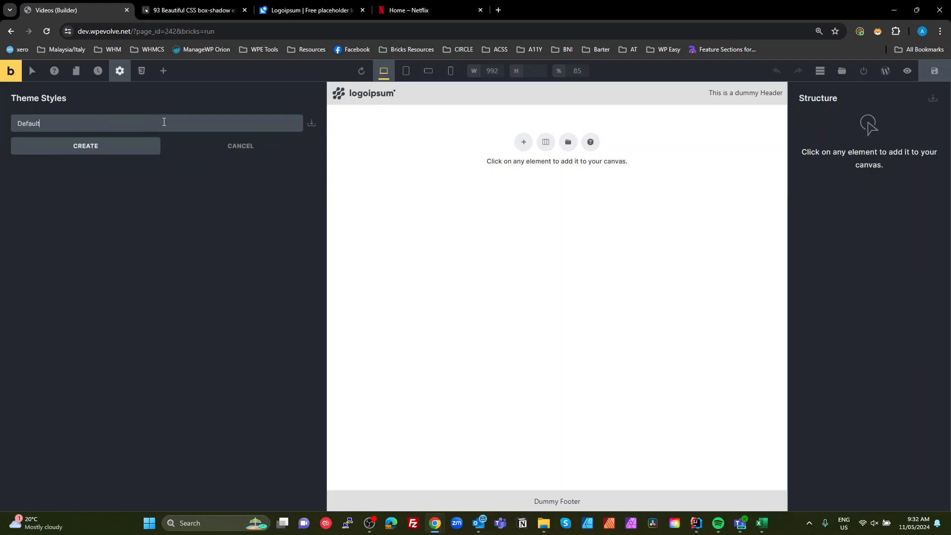
key("Return")
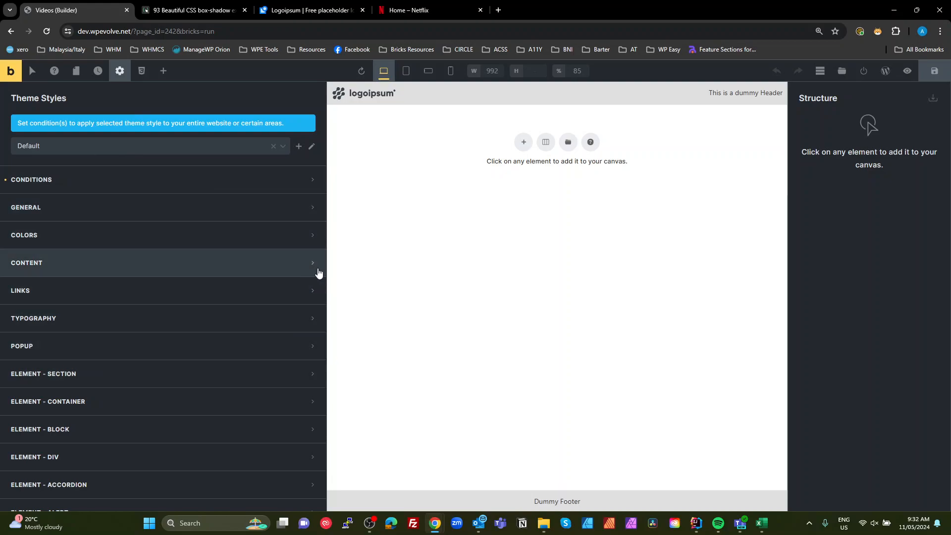
- Widen the canvas by narrowing the settings panel and check the theme style's conditions
left_click_drag(323, 267, 223, 267)
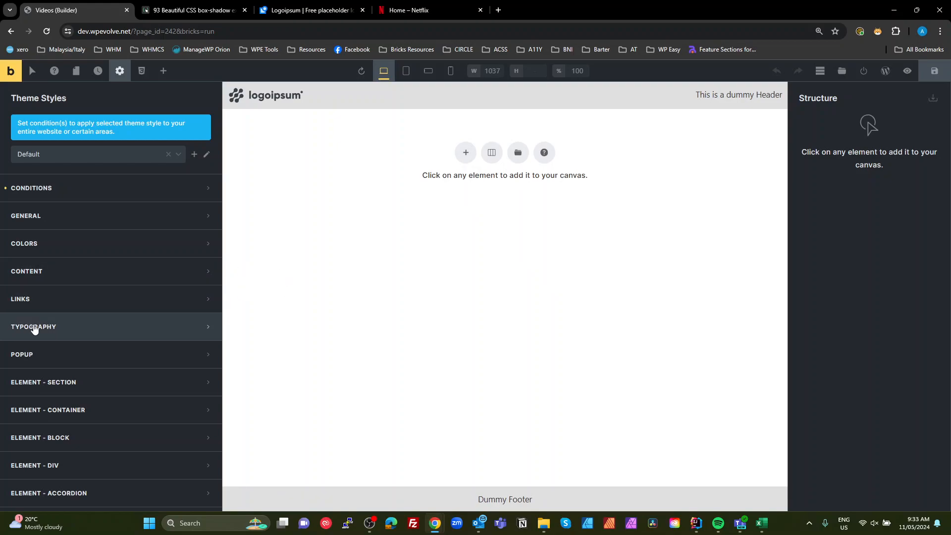
left_click(51, 185)
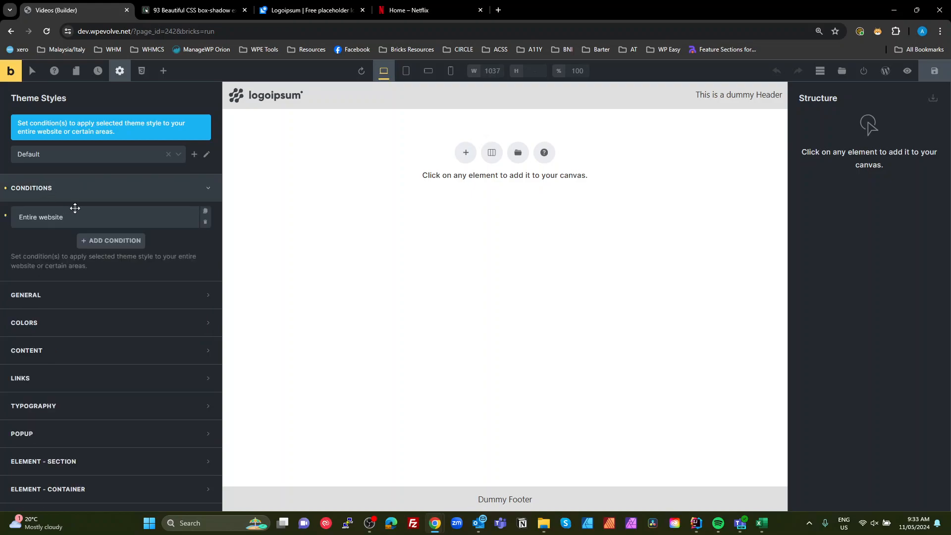
left_click(49, 187)
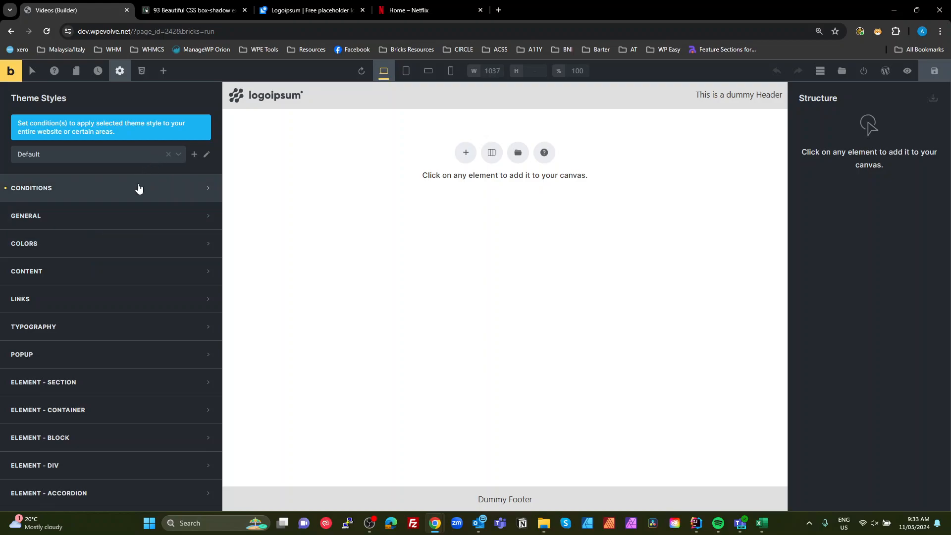
scroll(117, 259, "down", 10)
scroll(122, 283, "up", 10)
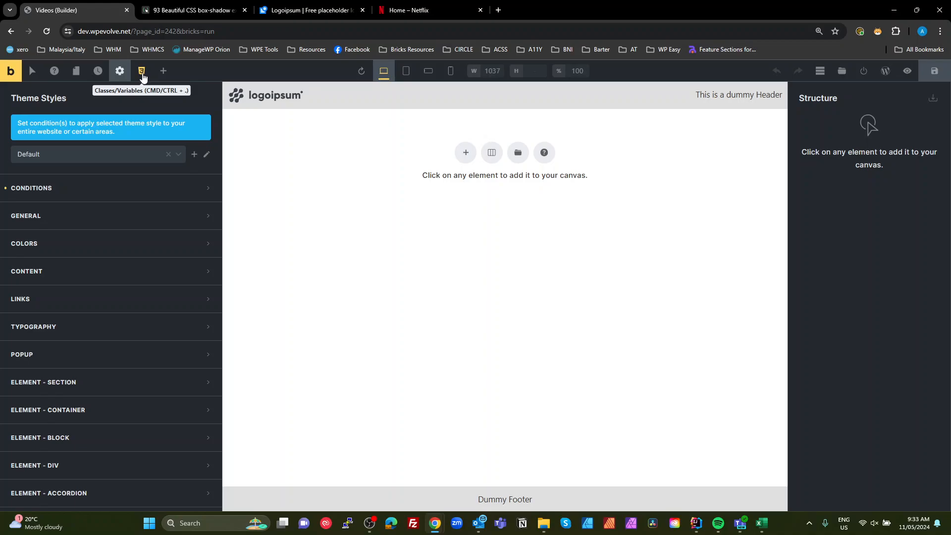
- Open the global variables manager and create a variable size--xs with value 0.5rem
left_click(142, 73)
left_click(187, 124)
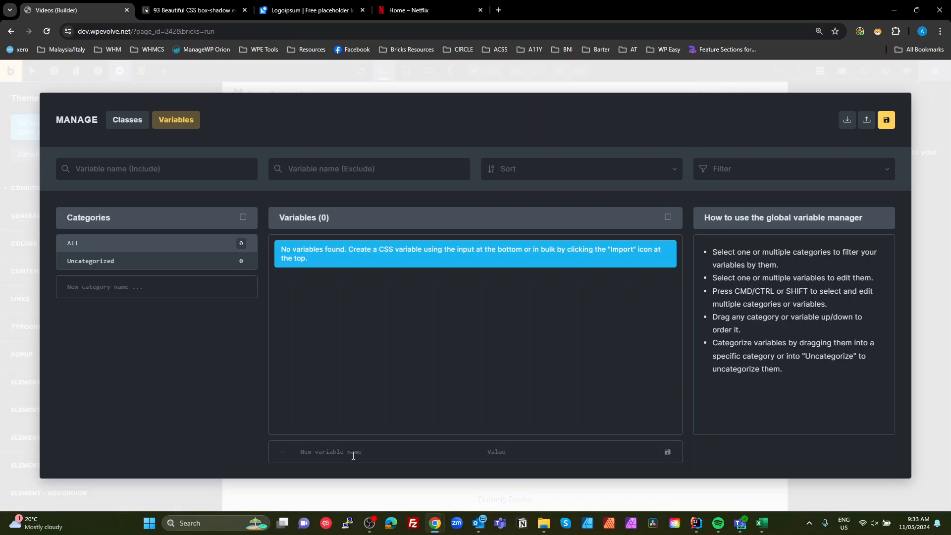
type("size--")
left_click_drag(320, 454, 326, 454)
left_click(313, 452)
type("xs")
key("Tab")
type("0.5rem")
left_click(668, 452)
- Create a variable size--s with value 1rem
type("size")
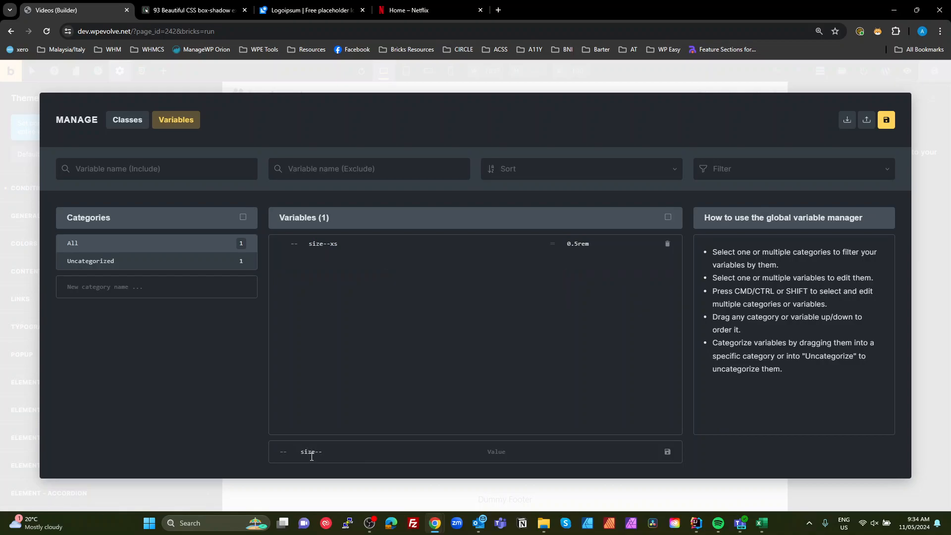
type("1rem")
left_click(667, 451)
- Create a variable size--m with value 2.5rem
type("size--m")
key("Tab")
type("2.5rem")
left_click(667, 451)
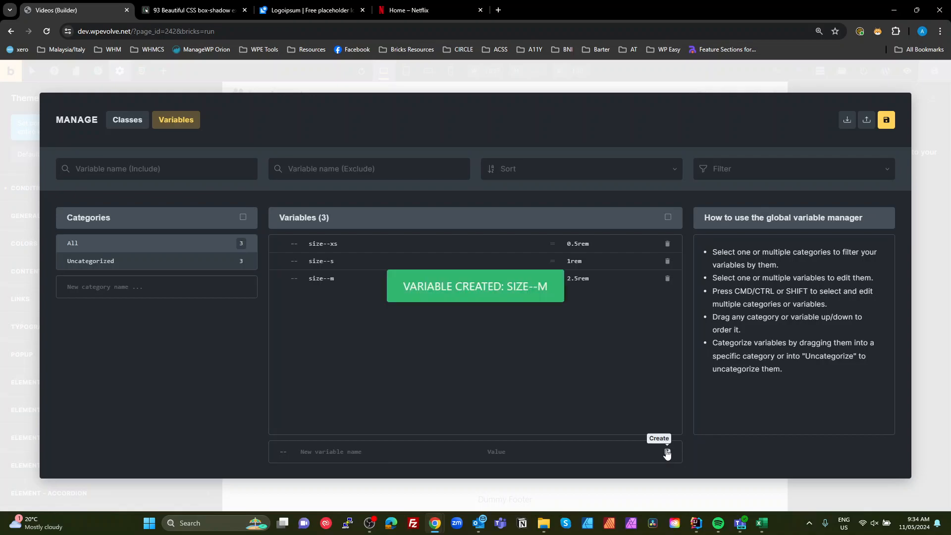
- Create a variable size--l with value 5rem
type("si")
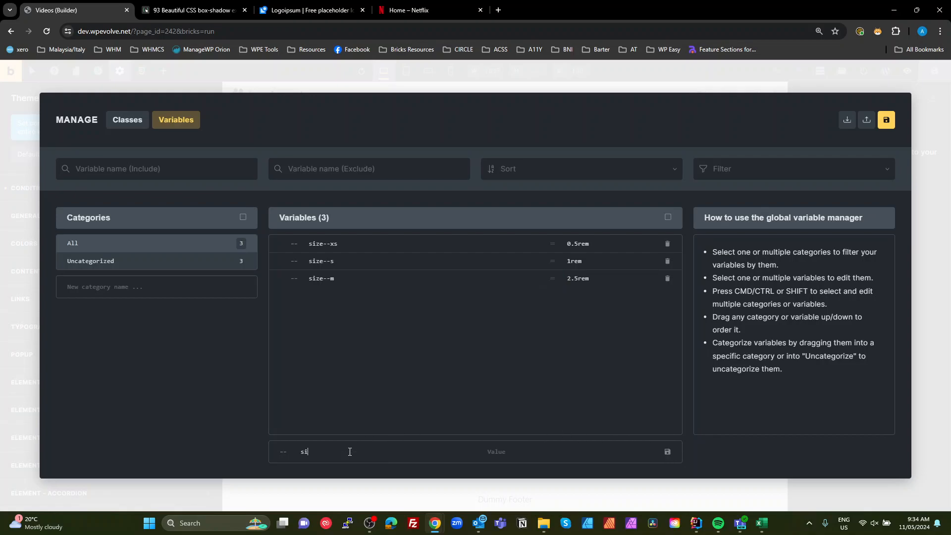
type("ze--l")
type("5")
type("rem")
left_click(668, 451)
- Create a variable size--xl with value 8rem
type("size--xl")
key("Tab")
type("8rem")
left_click(667, 451)
- Create a variable size-xxl with value 12rem
left_click(341, 450)
type("size-xxl")
key("Tab")
type("12rem")
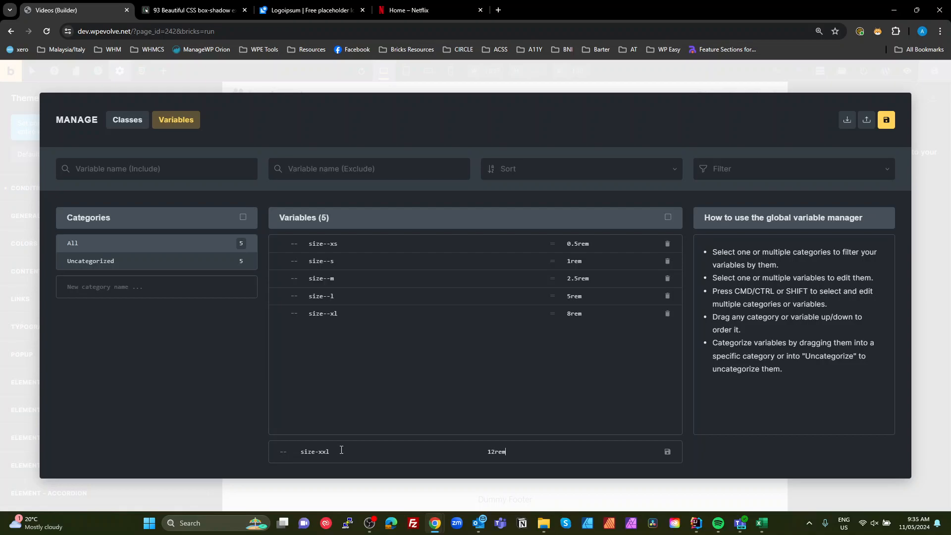
left_click(667, 452)
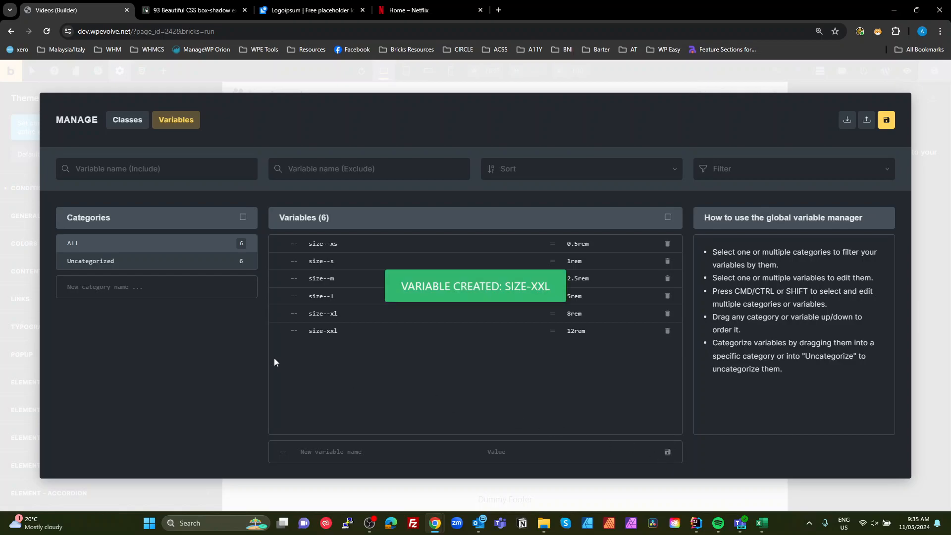
- Copy box shadow example #38 from the CSS Scan box-shadow examples page
left_click(191, 15)
key("ctrl+l")
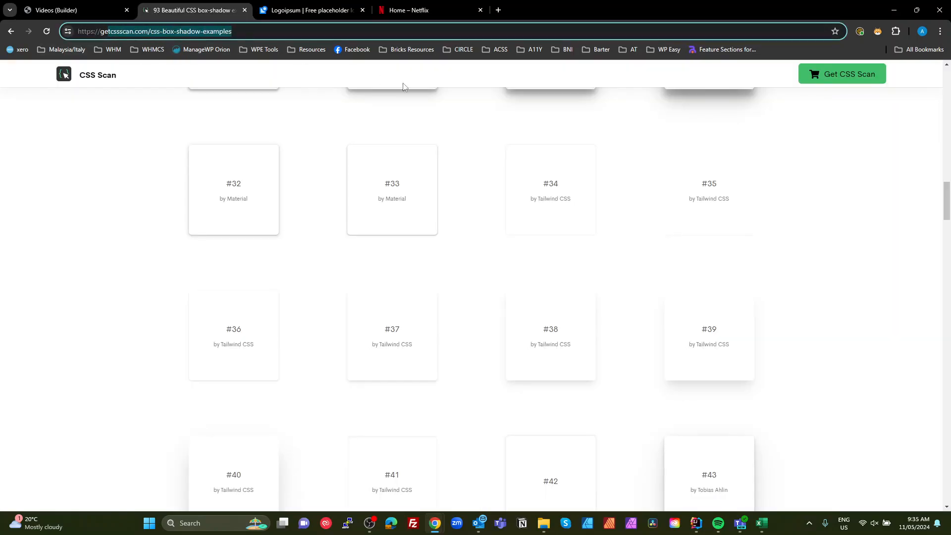
left_click(558, 350)
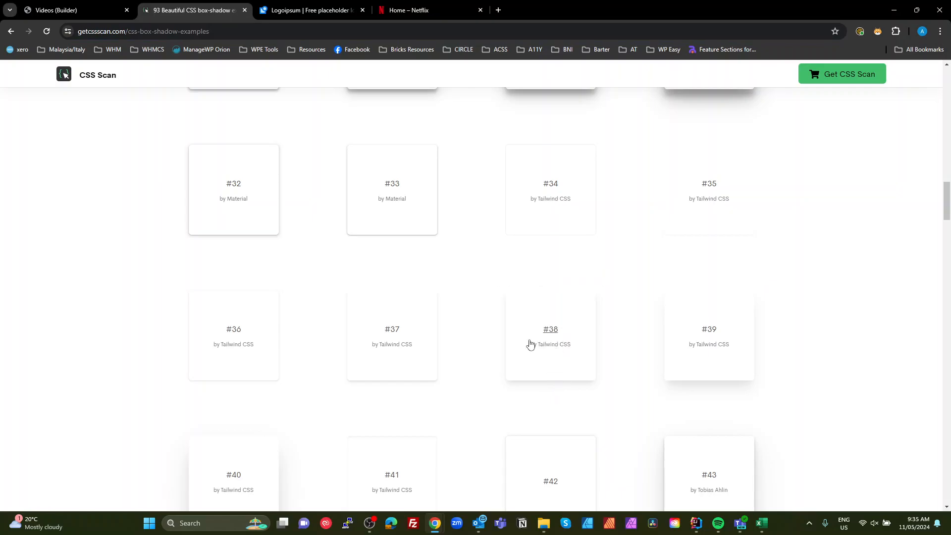
- Create a variable box-shadow--m from the pasted shadow, deleting the leading box-shadow: prefix from its value
left_click(56, 11)
left_click(357, 451)
type("b")
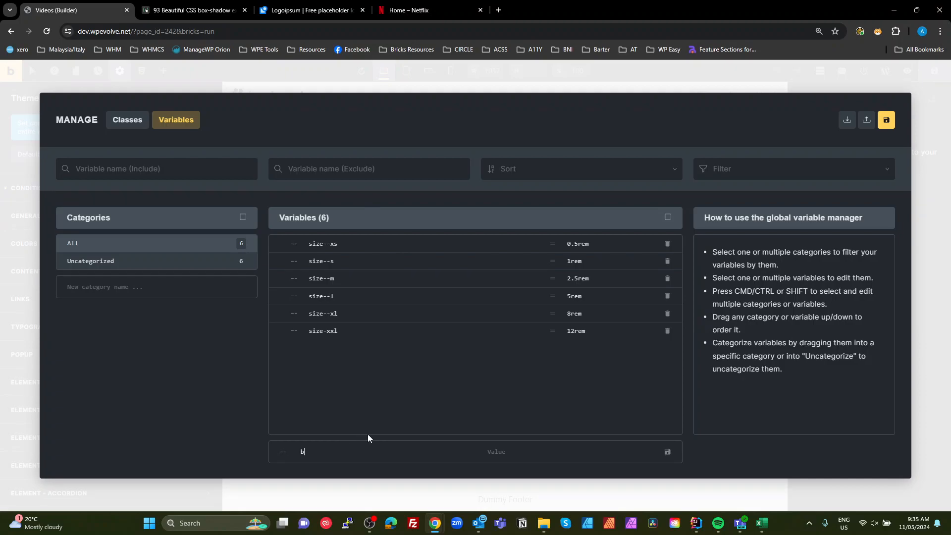
type("ox-shadow--m")
key("ctrl+v")
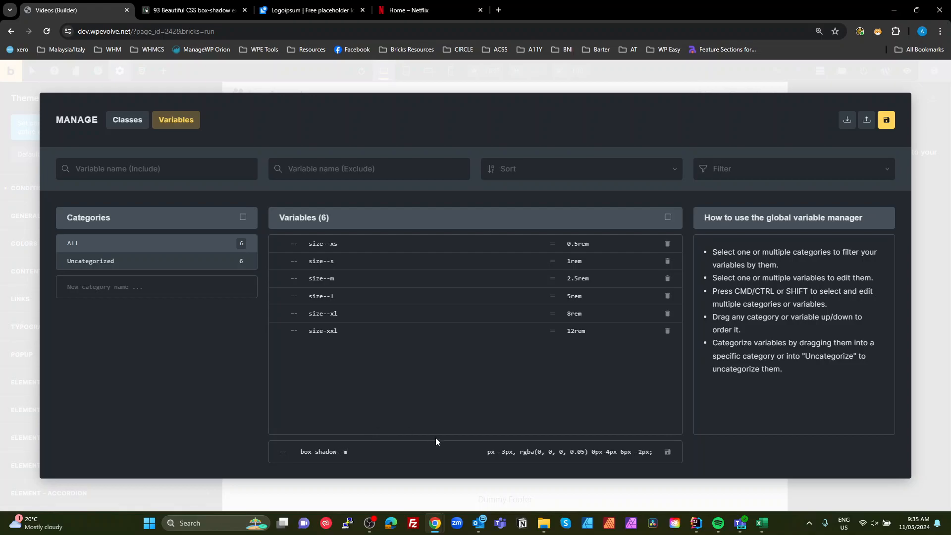
left_click_drag(526, 448, 400, 452)
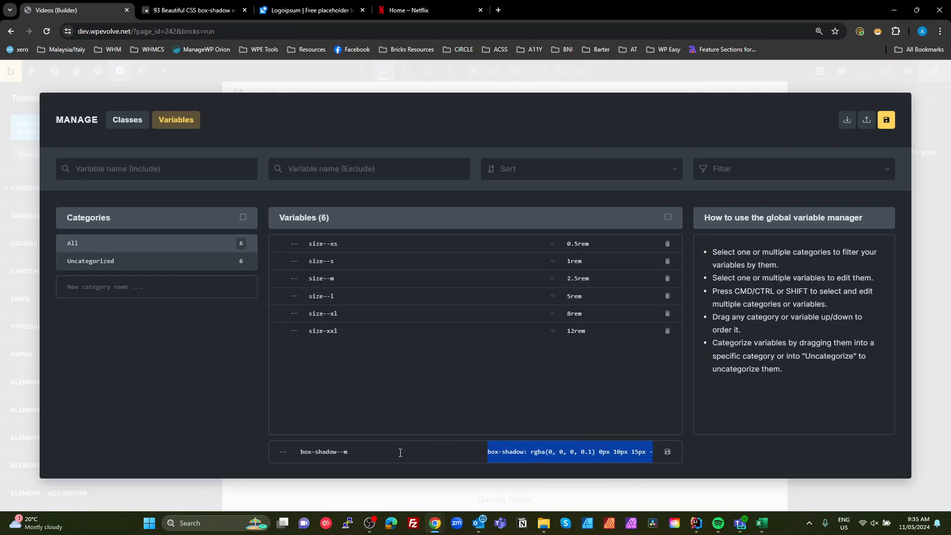
left_click(523, 452)
left_click_drag(532, 453, 483, 448)
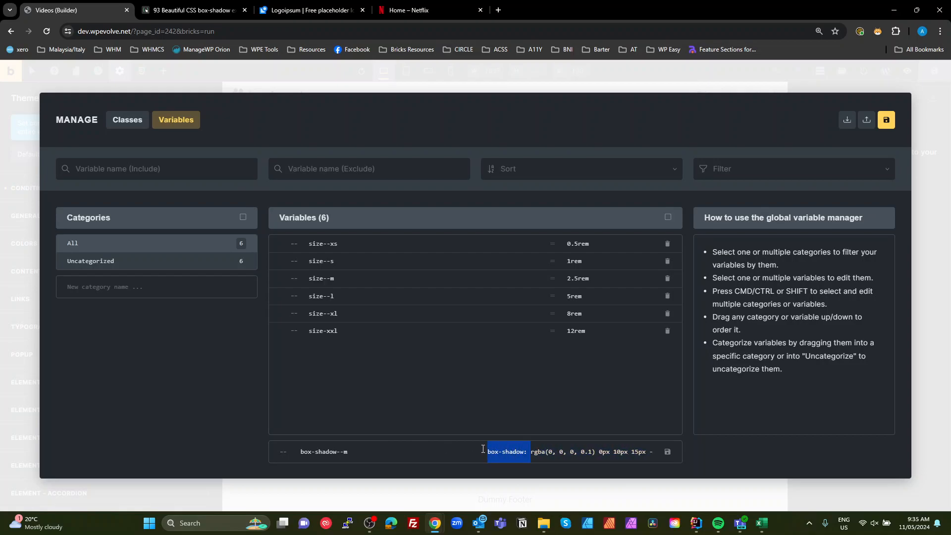
key("BackSpace")
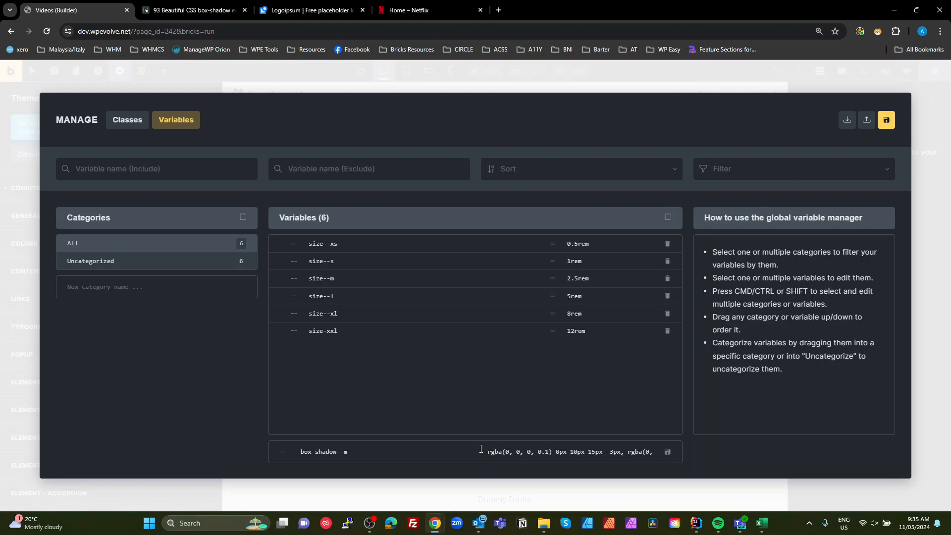
left_click(667, 455)
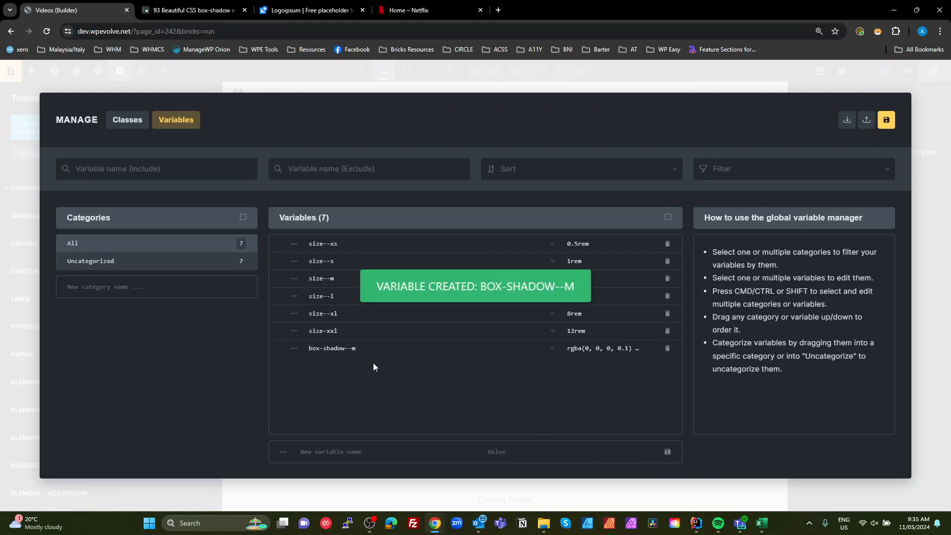
- Start a new variable named box-shadow--l
left_click(343, 443)
type("b")
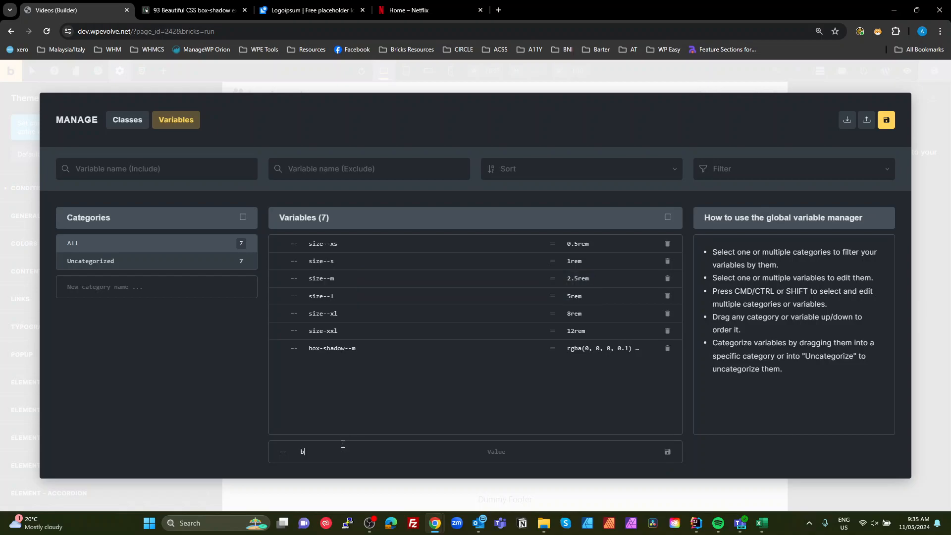
type("ox-shadow--l")
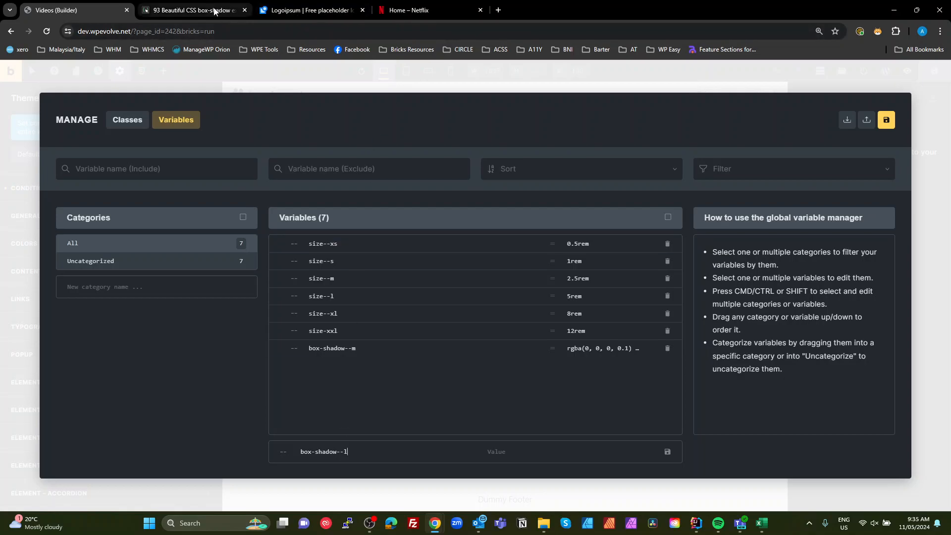
- Copy box shadow example #39 from the CSS Scan page and return to the builder
left_click(198, 10)
left_click(713, 345)
left_click(70, 10)
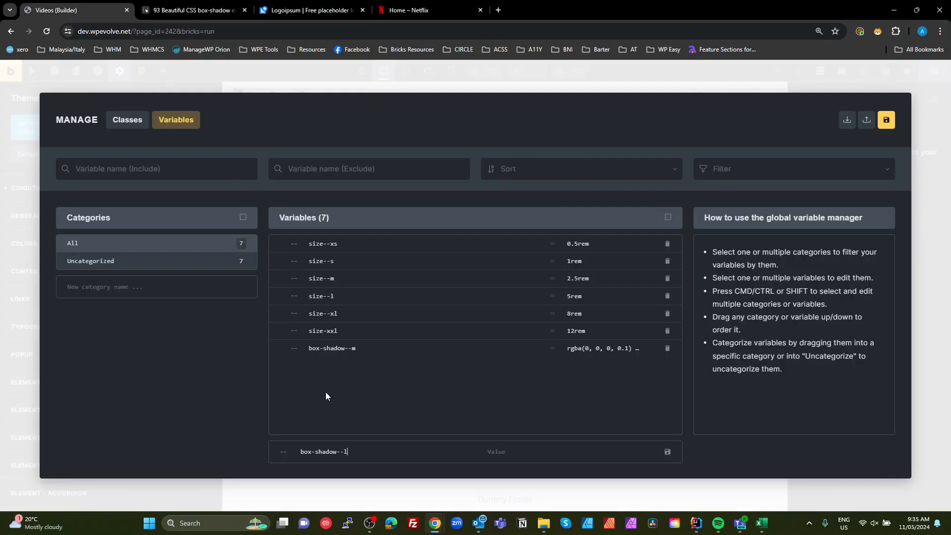
- Paste the copied shadow as box-shadow--l's value, remove its leading box-shadow: prefix, and save the variables
type("box-shadow: rgba(0, 0, 0, 0.1) 0px 20px 25px -5px, rgba(0, 0, 0, 0.04) 0px 10px 10px -5px;")
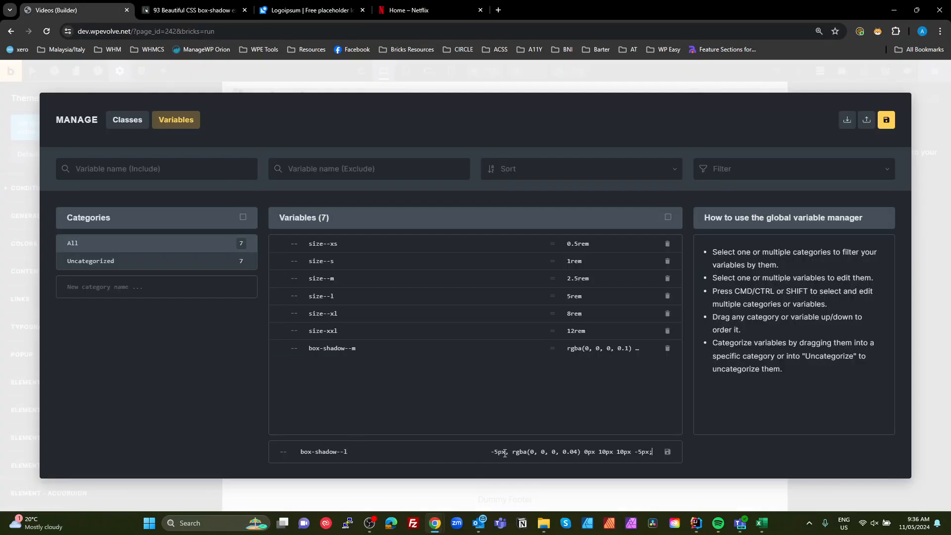
key("ctrl+a")
left_click(544, 449)
left_click_drag(528, 451, 449, 439)
key("BackSpace")
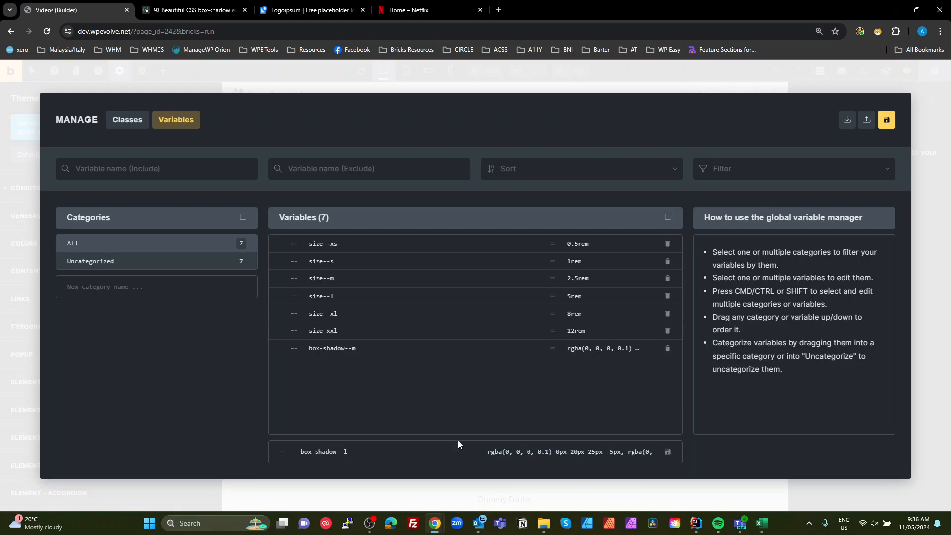
left_click(666, 451)
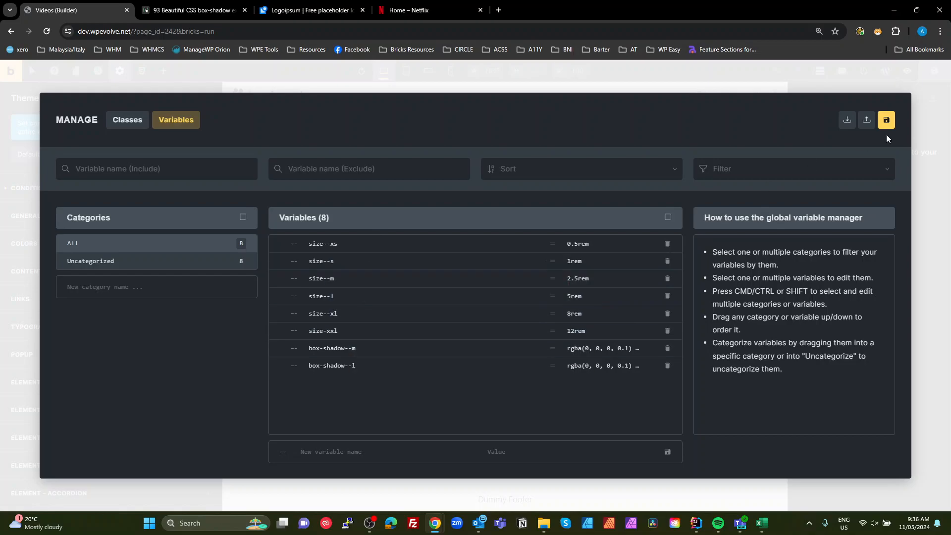
left_click(886, 122)
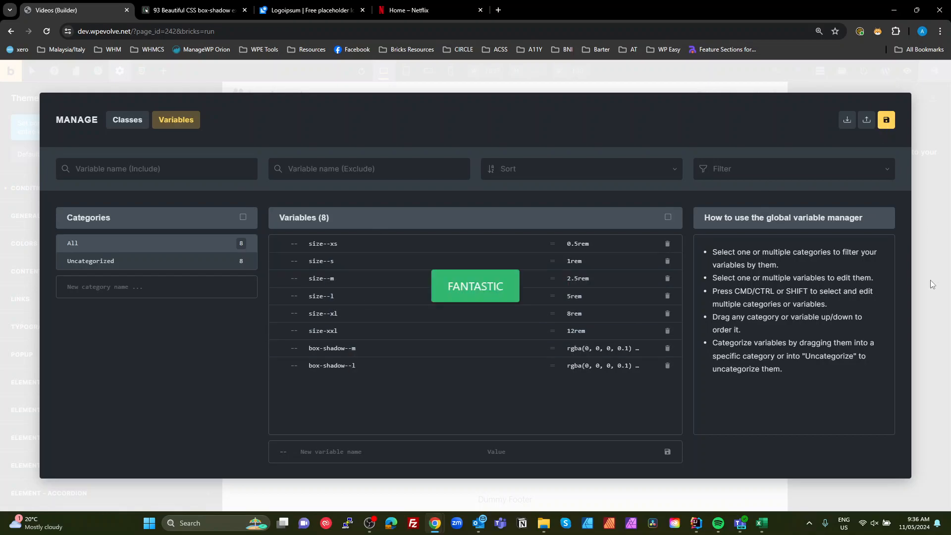
left_click(937, 405)
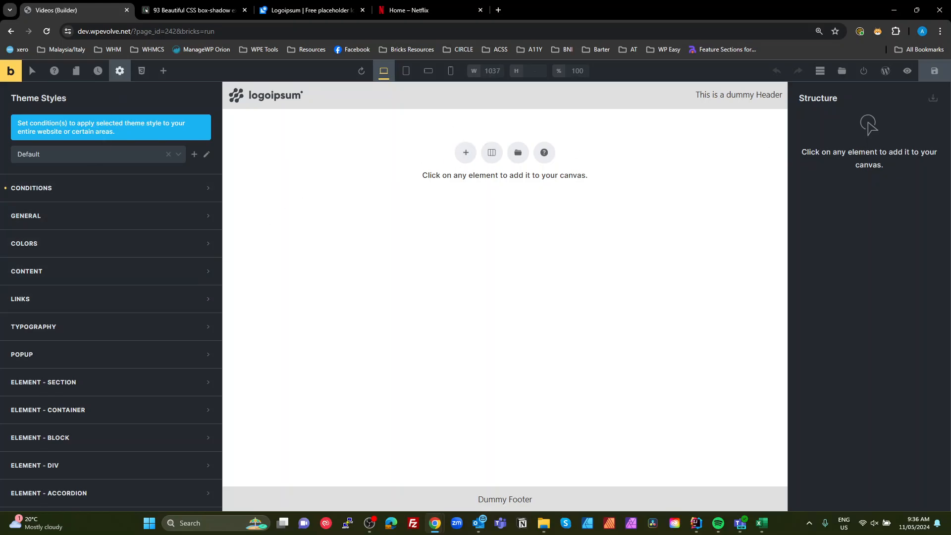
left_click(411, 10)
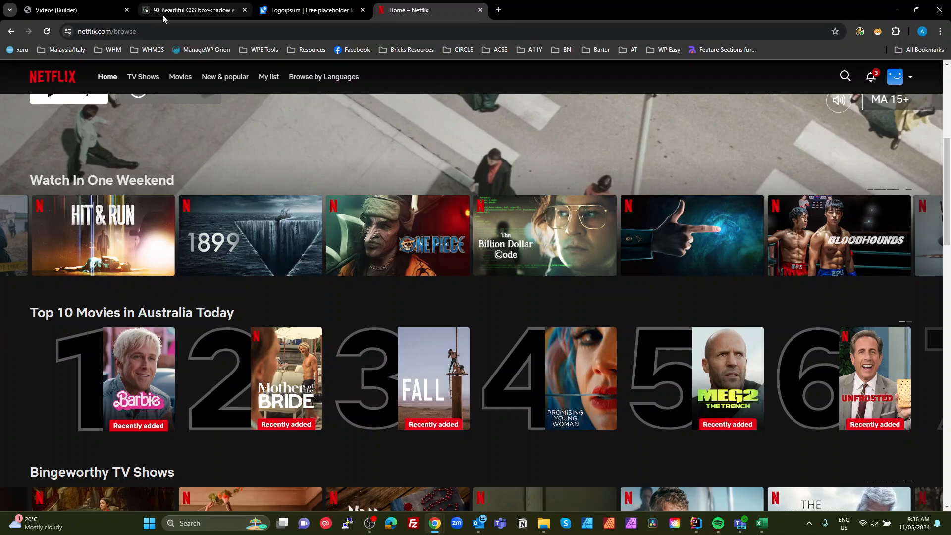
left_click(208, 9)
left_click(55, 11)
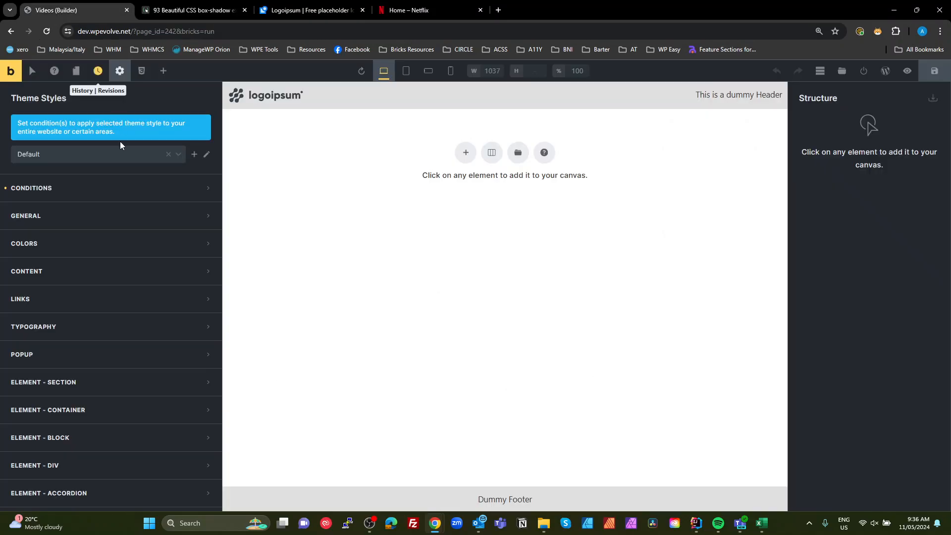
- Set the section element's padding on all sides to the size--l variable in the Default theme style
left_click(103, 386)
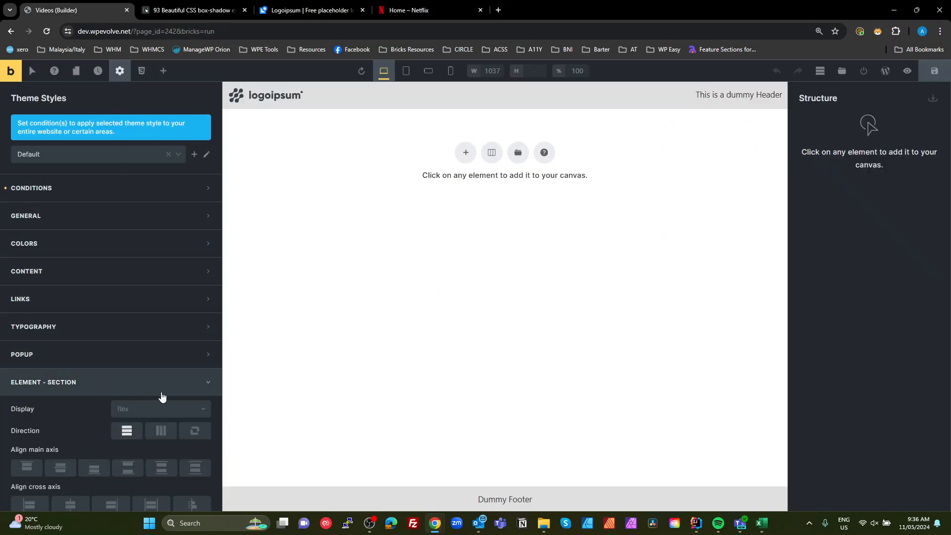
scroll(161, 391, "down", 4)
scroll(182, 342, "down", 3)
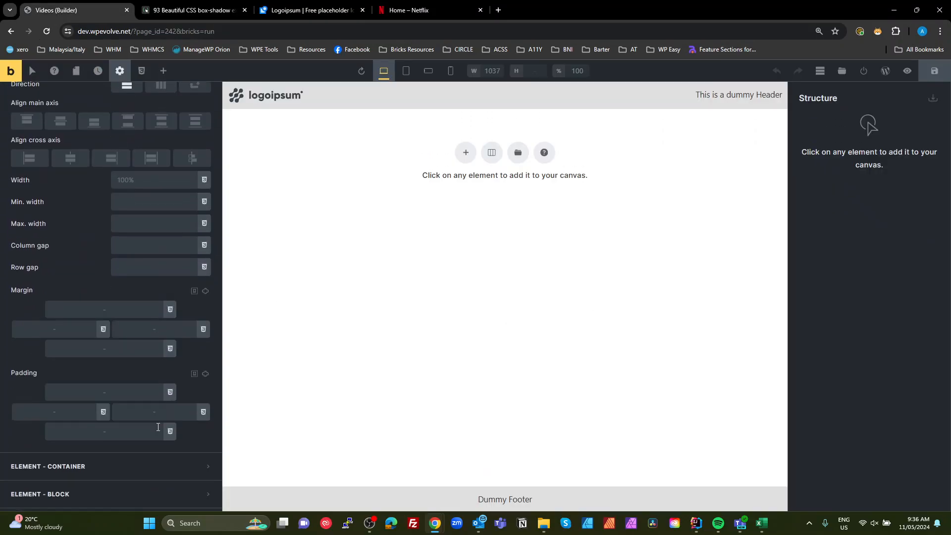
left_click(206, 374)
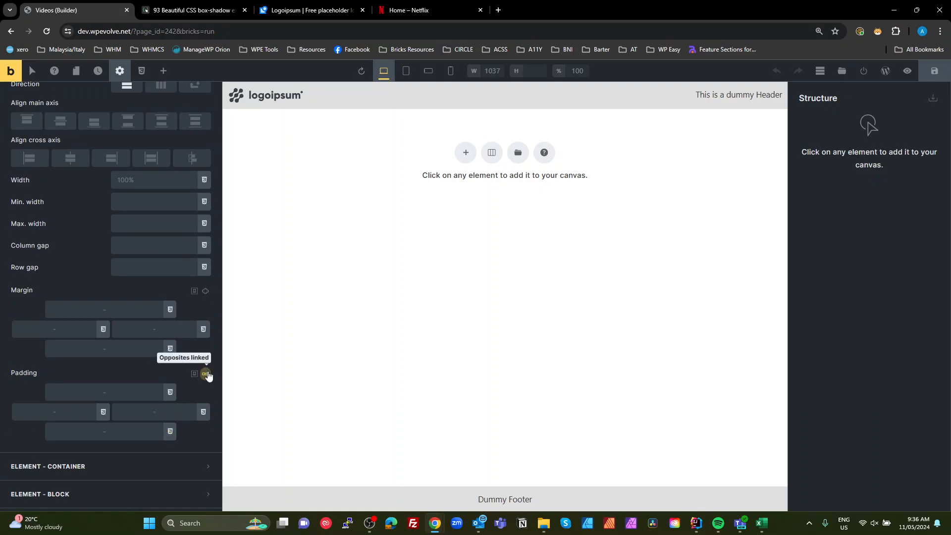
left_click(206, 374)
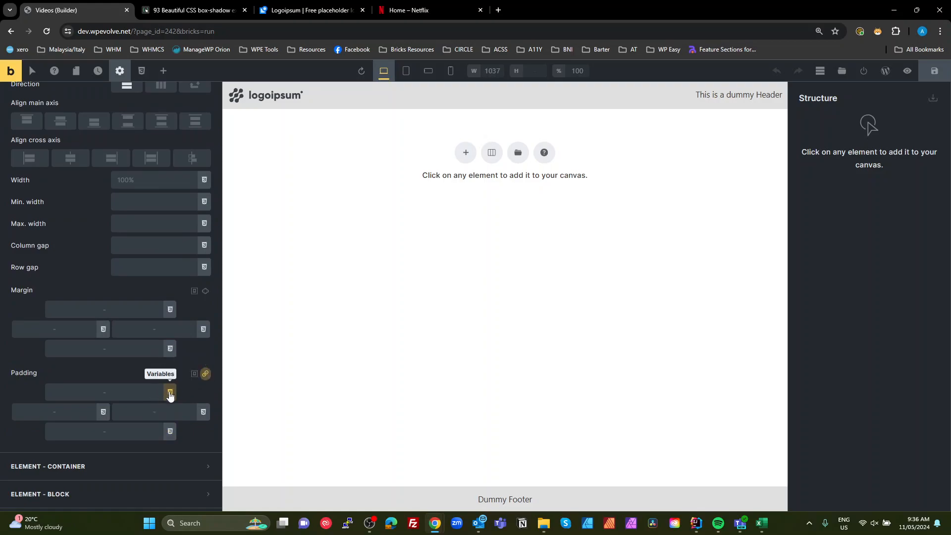
left_click(170, 393)
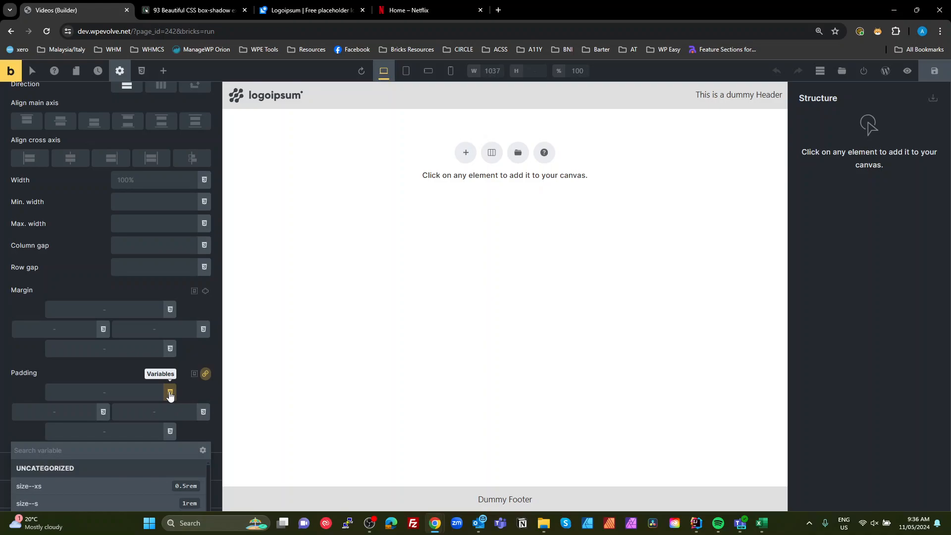
scroll(170, 393, "down", 3)
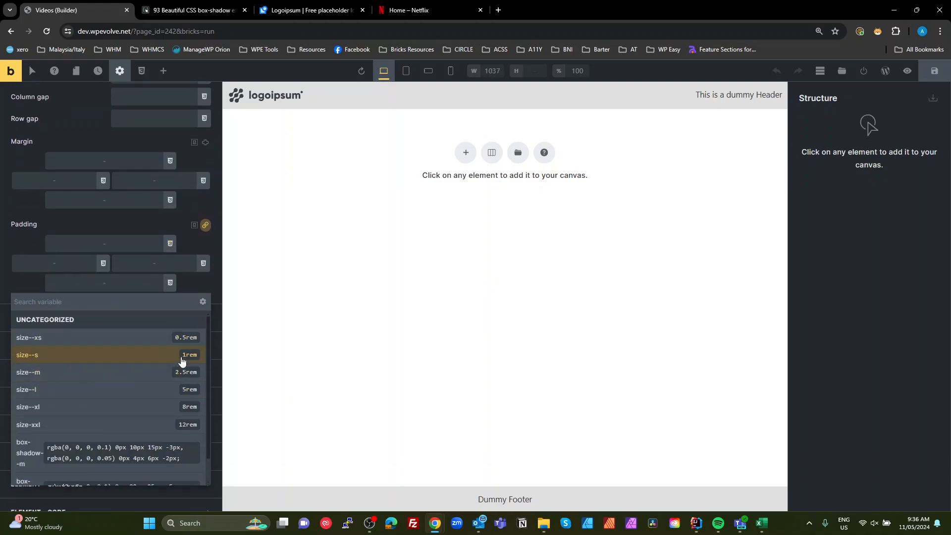
left_click(42, 390)
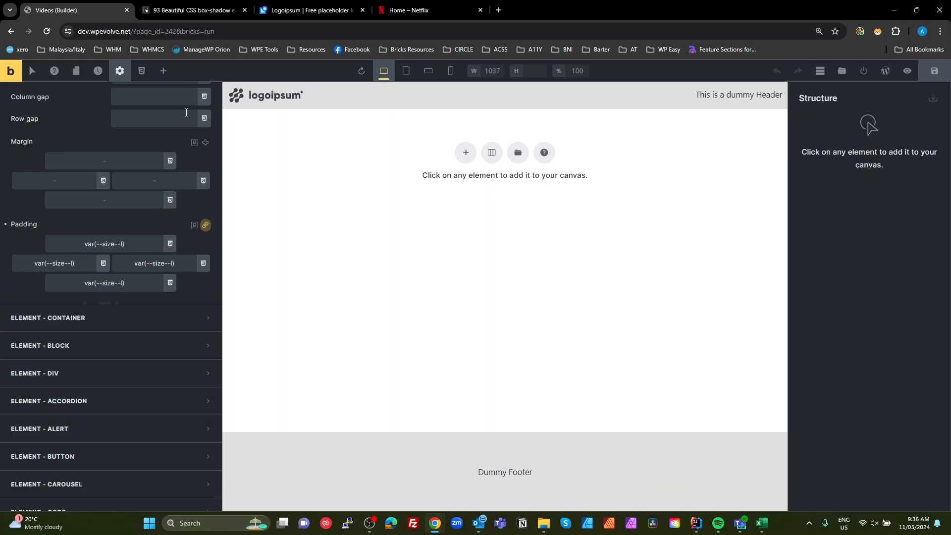
left_click(421, 10)
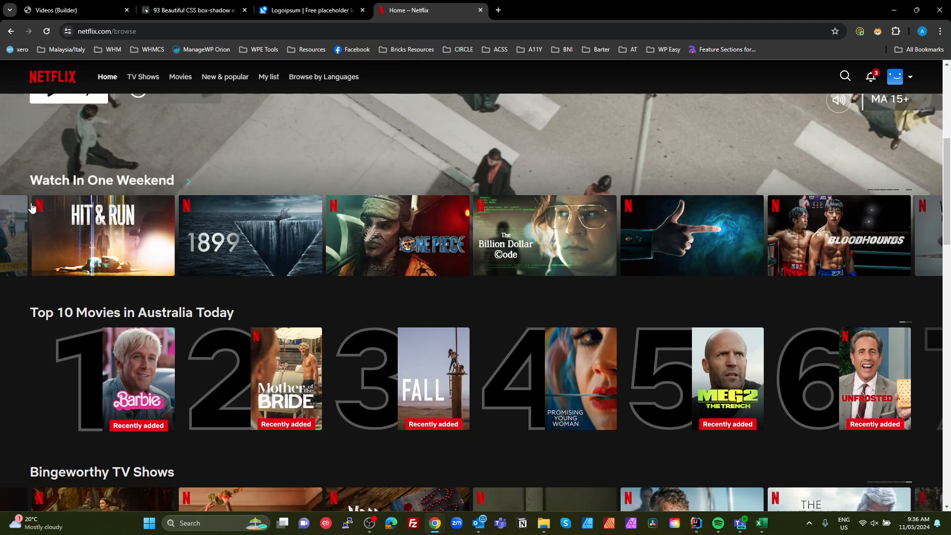
mouse_move(883, 376)
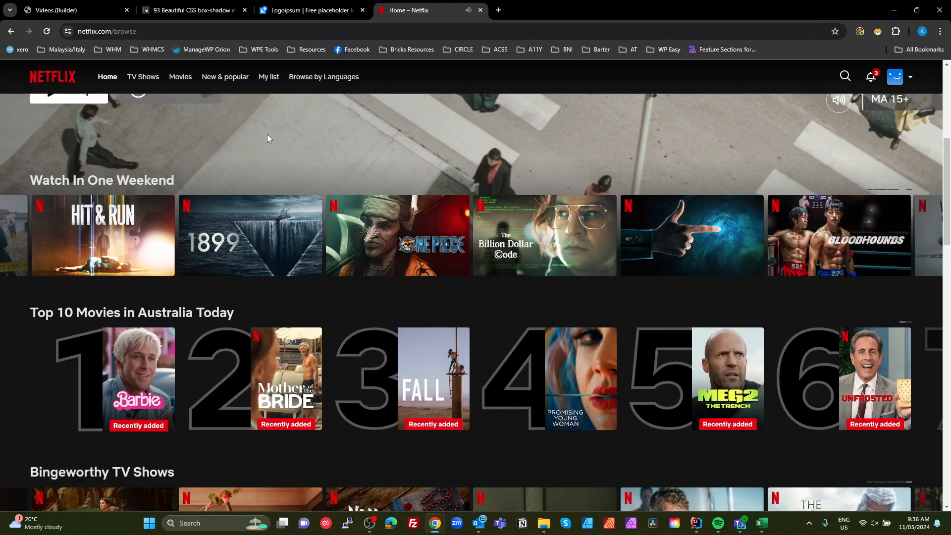
left_click(54, 8)
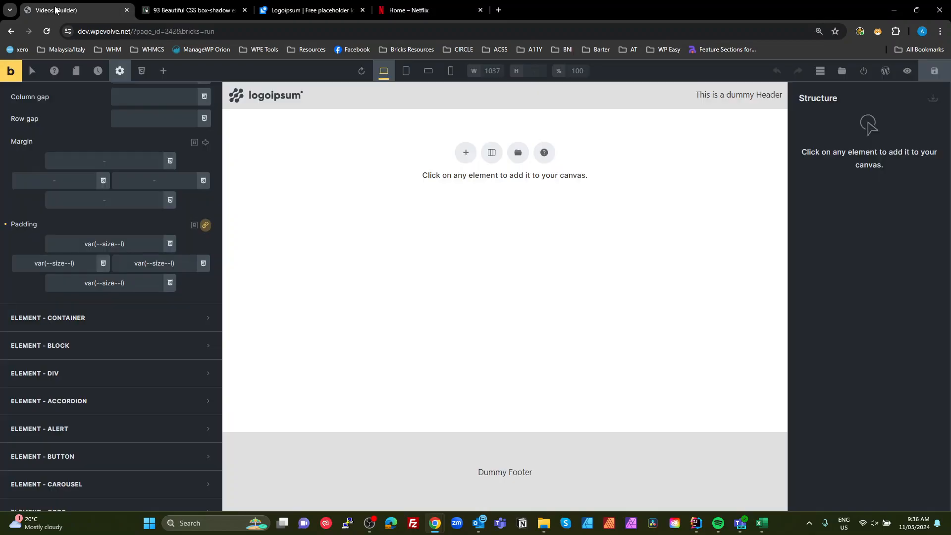
- Set the body typography font family to Roboto with font weight 500
scroll(73, 332, "up", 4)
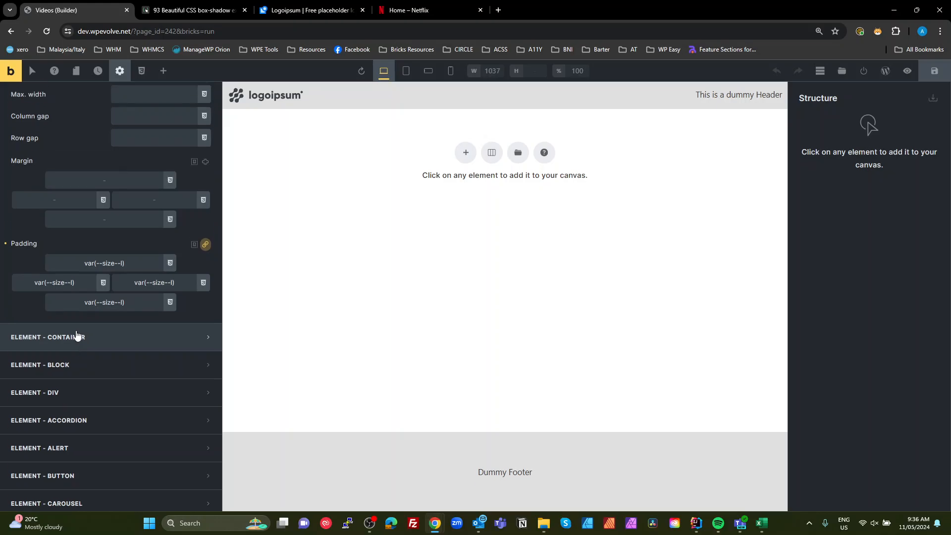
scroll(73, 332, "down", 2)
scroll(73, 335, "down", 1)
scroll(73, 335, "up", 7)
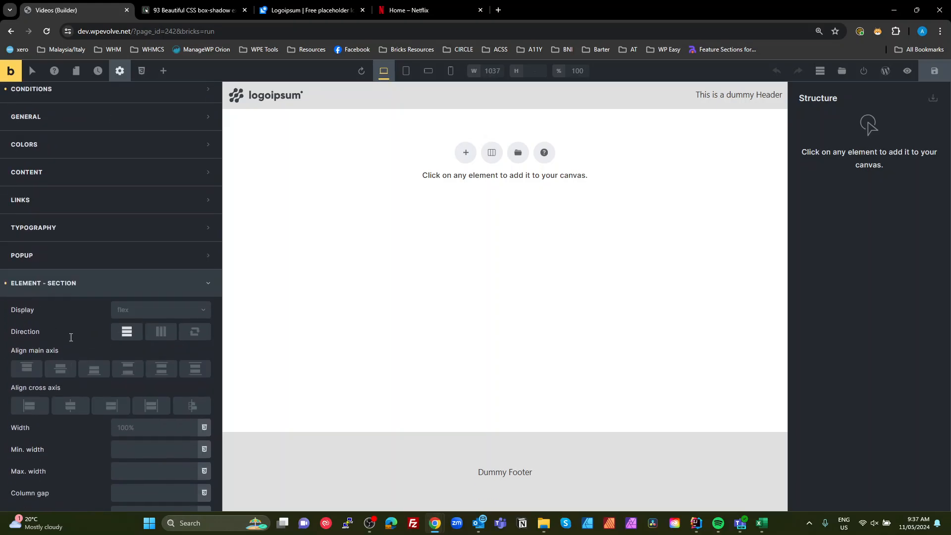
left_click(79, 284)
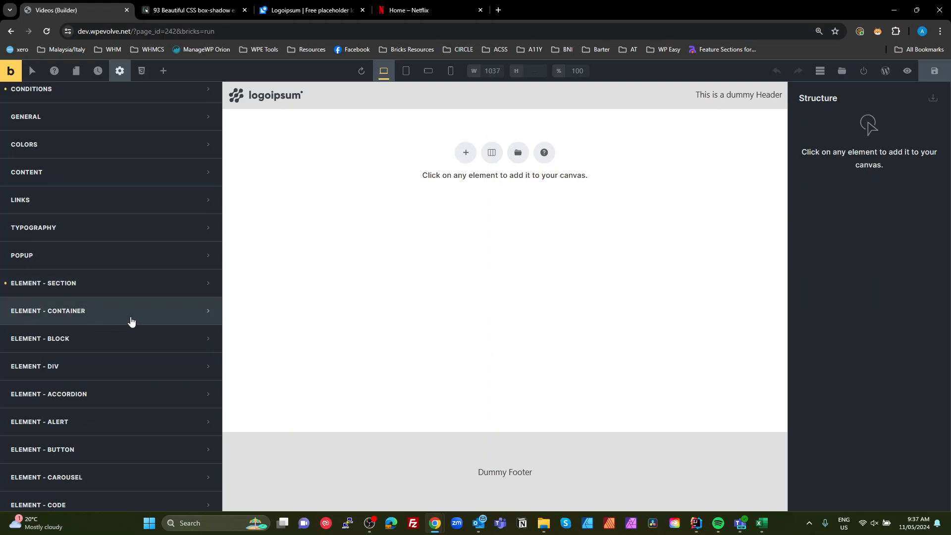
left_click(101, 231)
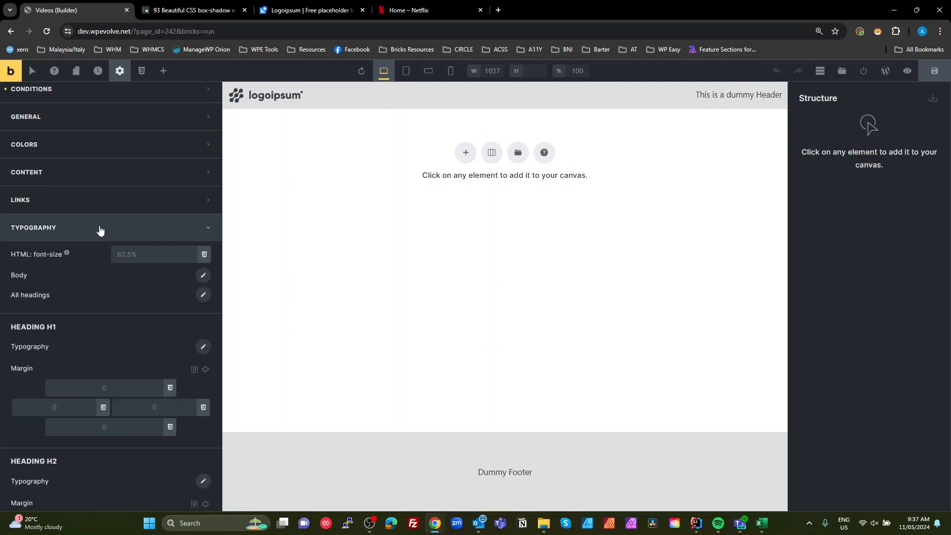
left_click(203, 275)
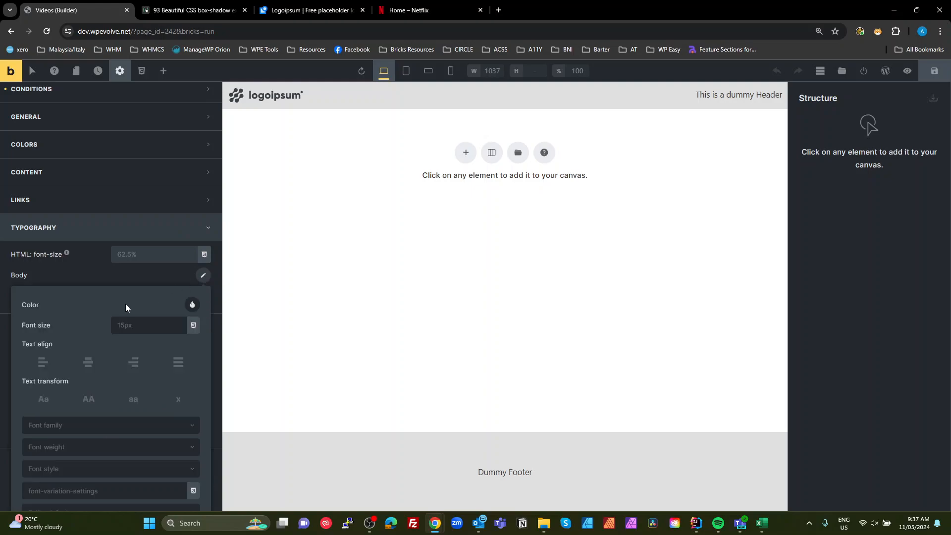
left_click(96, 427)
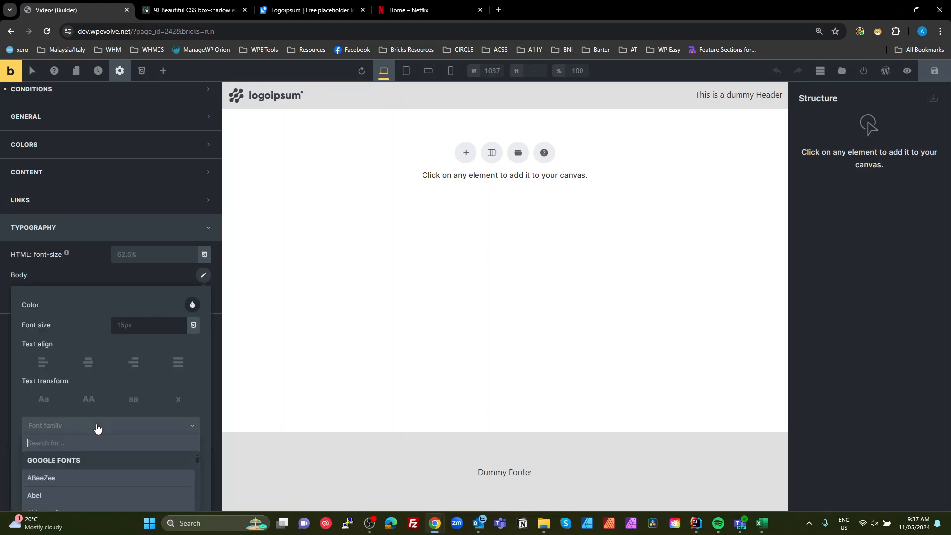
type("rob")
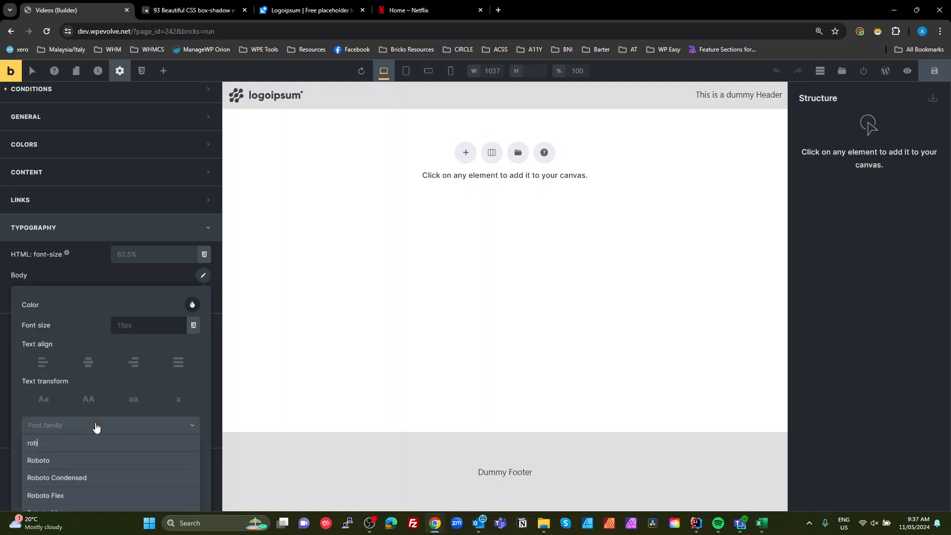
left_click(68, 461)
left_click(105, 450)
scroll(105, 451, "down", 3)
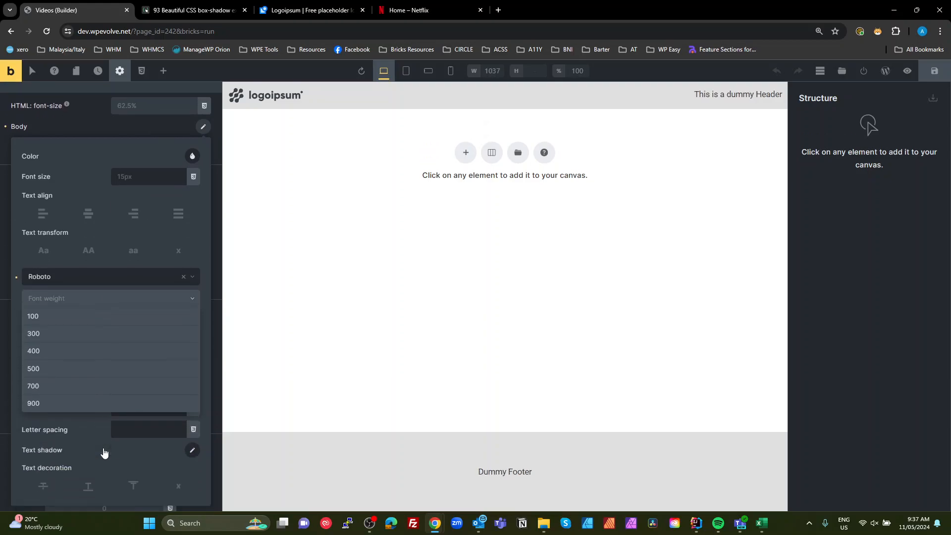
left_click(53, 369)
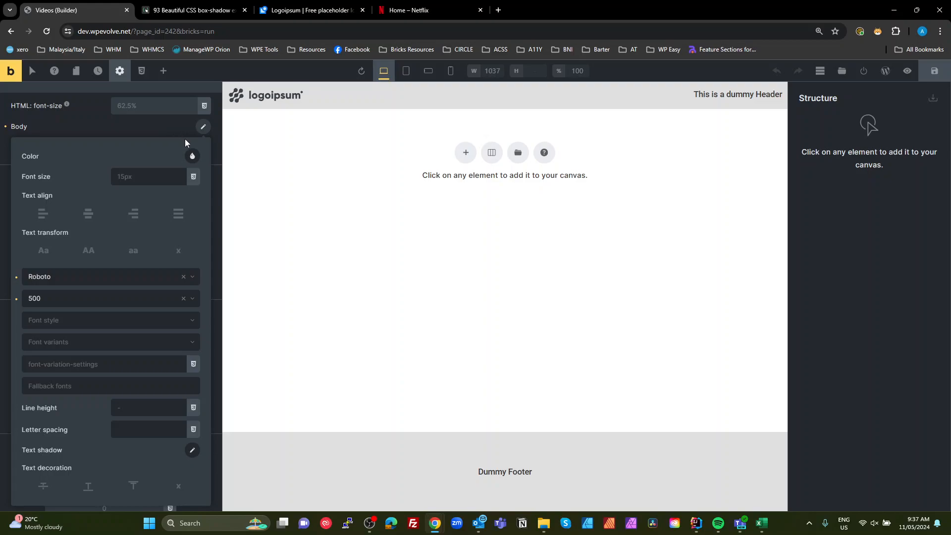
left_click(150, 136)
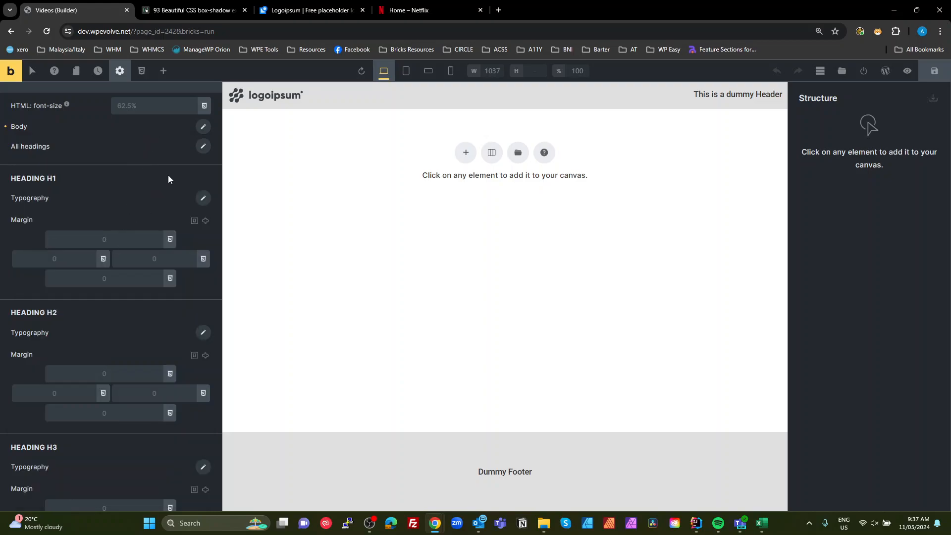
- Set all headings' font weight to 600 and save the theme style
left_click(203, 146)
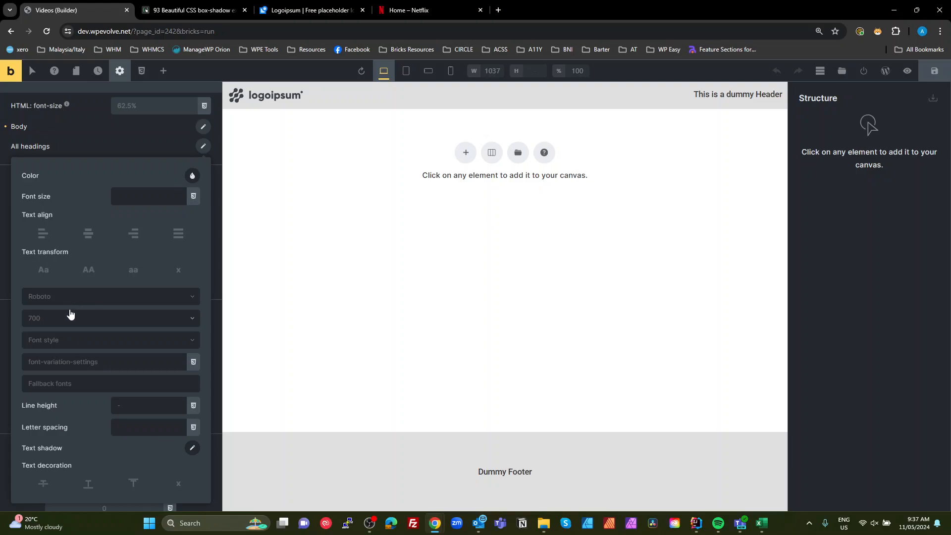
left_click(49, 325)
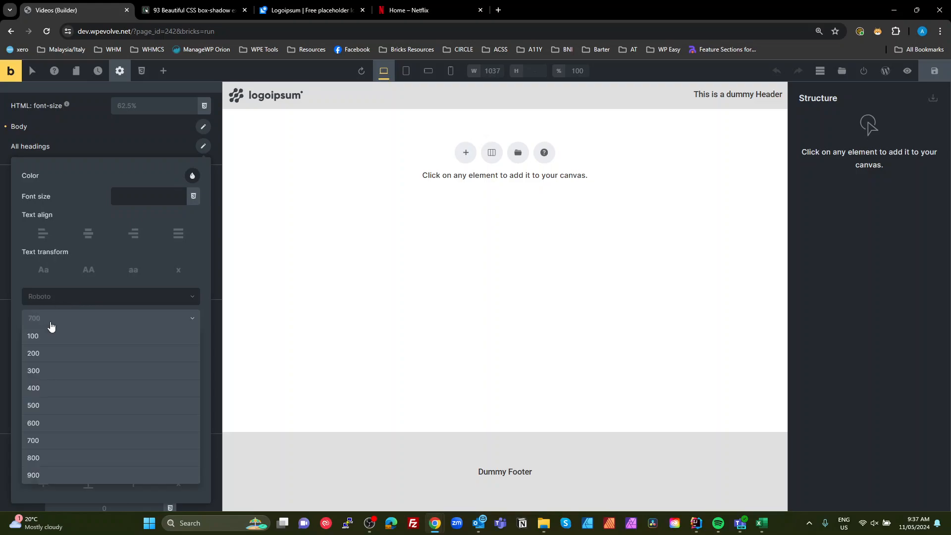
left_click(35, 425)
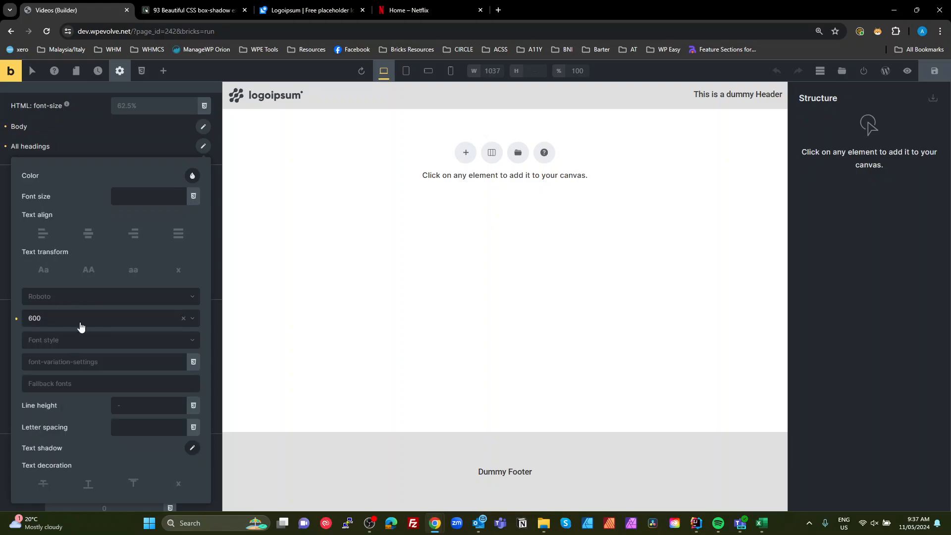
left_click(117, 151)
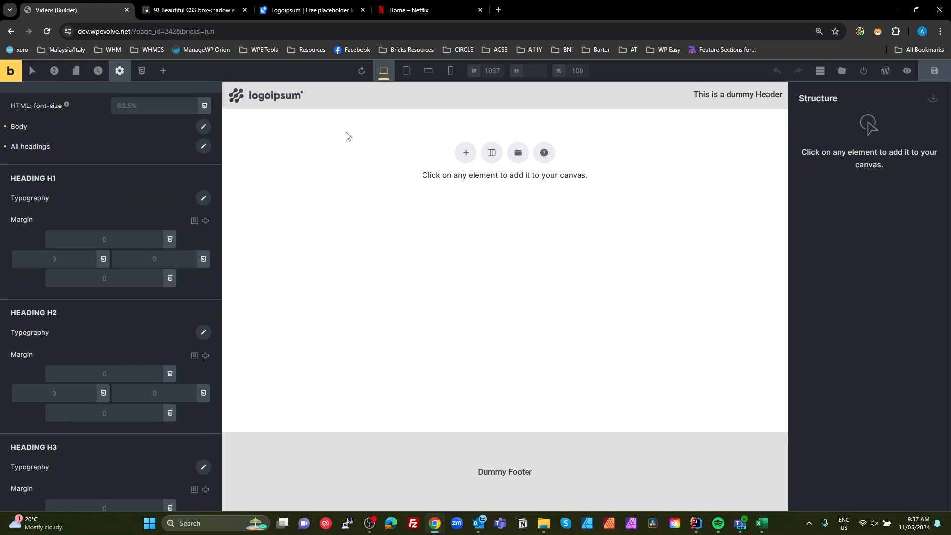
left_click(943, 73)
- Open the primary color picker in the Default theme style's colors and create a new color palette named Streamer
scroll(165, 153, "up", 5)
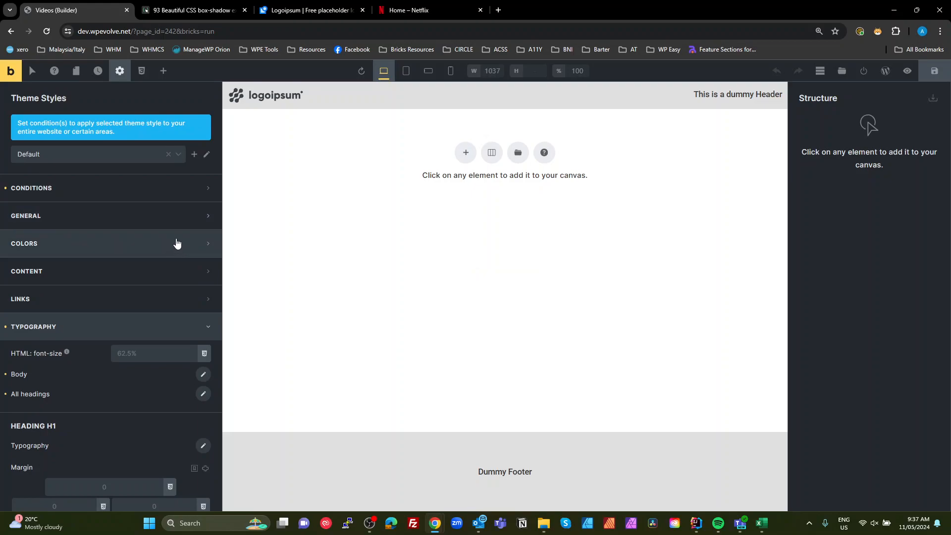
left_click(209, 245)
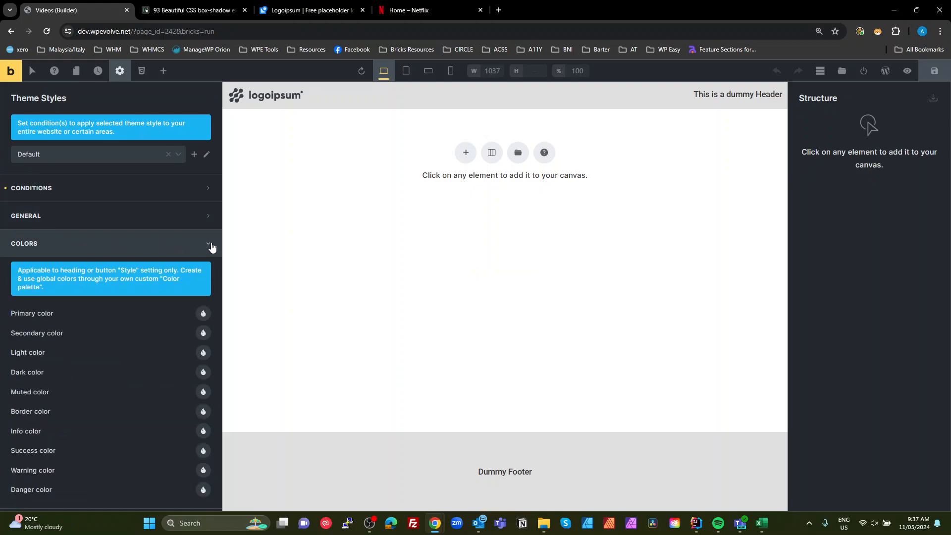
left_click(203, 315)
scroll(129, 361, "down", 4)
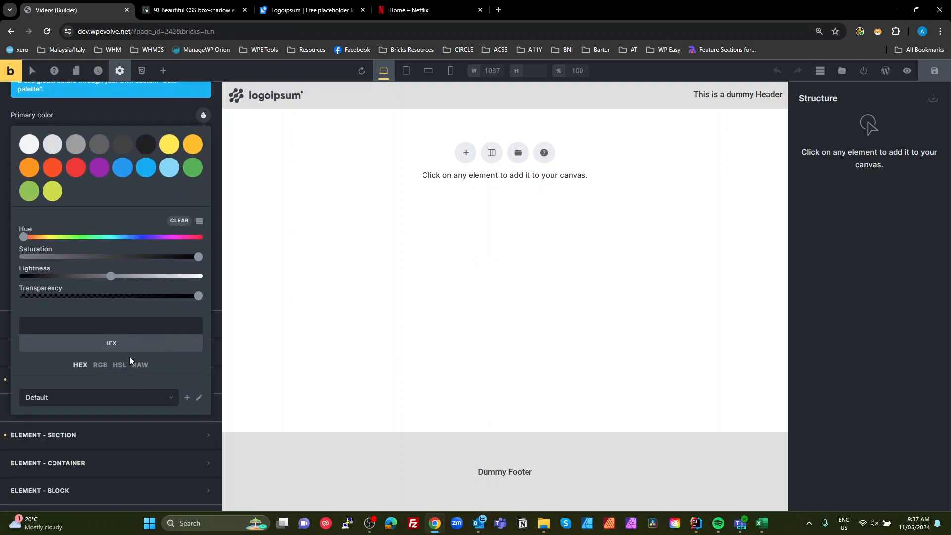
left_click(186, 394)
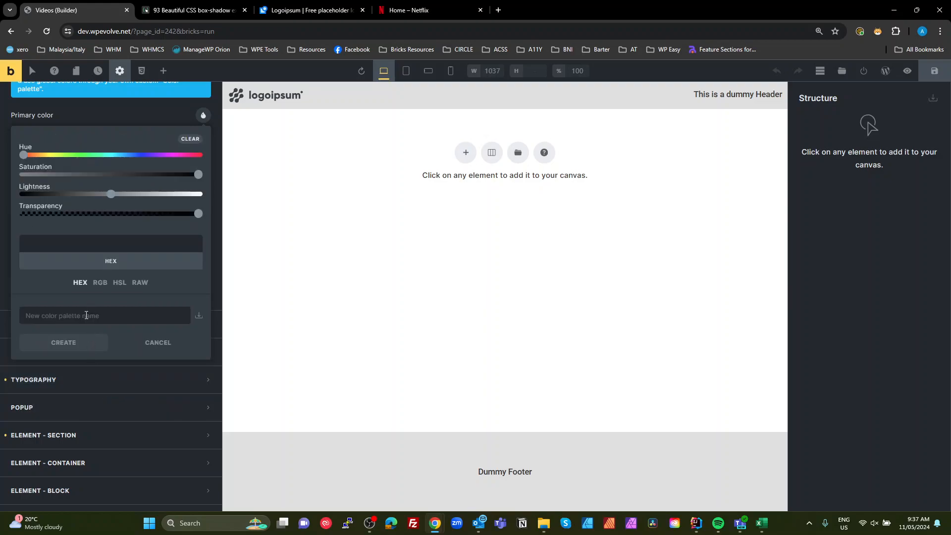
left_click(86, 315)
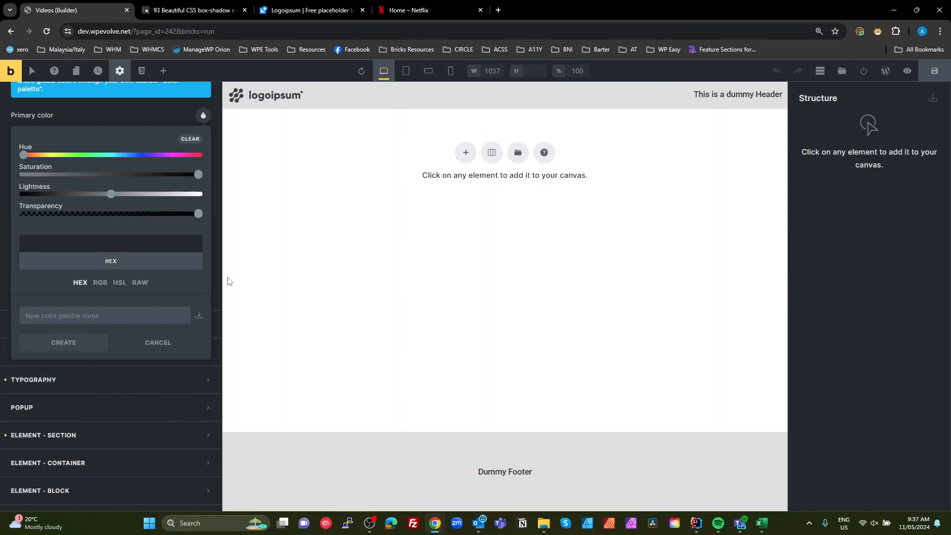
type("Streamer")
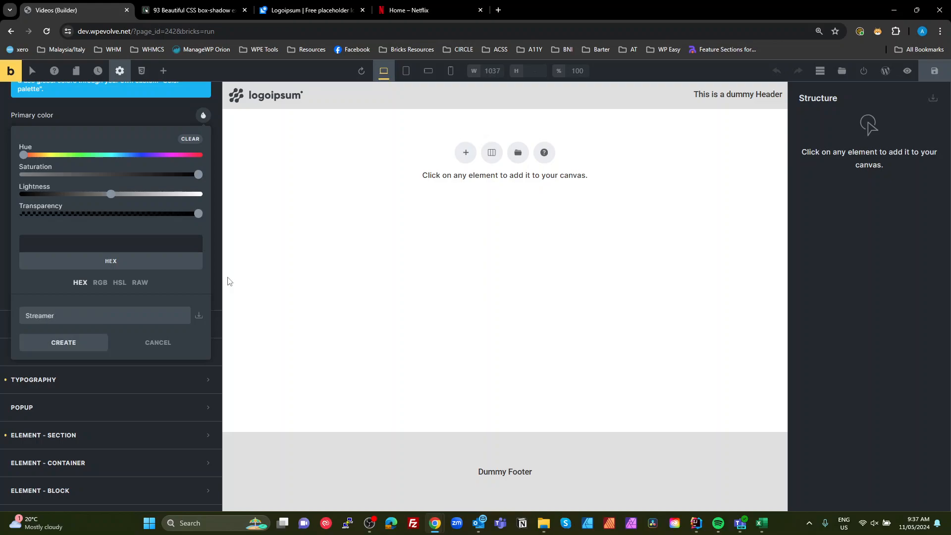
left_click(79, 344)
- Select the Streamer palette and save its palette settings
left_click(94, 397)
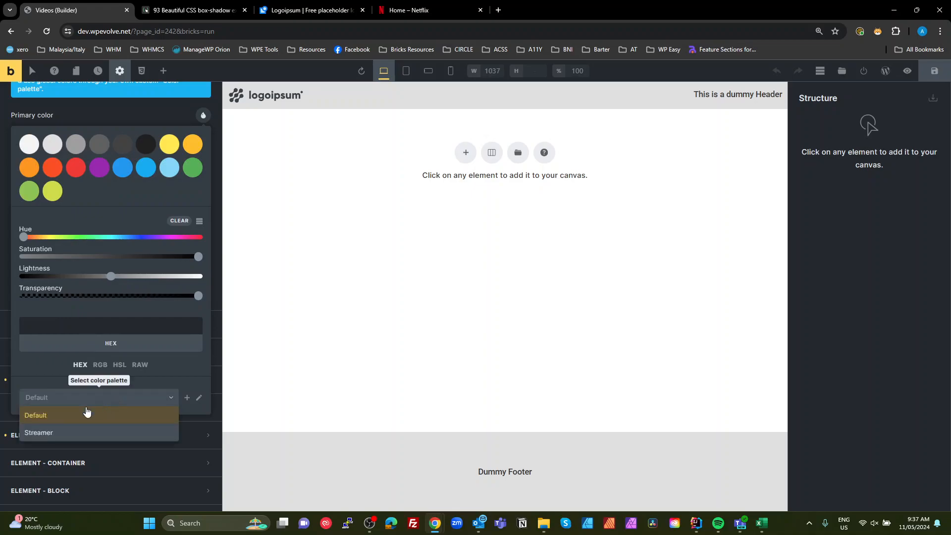
left_click(61, 434)
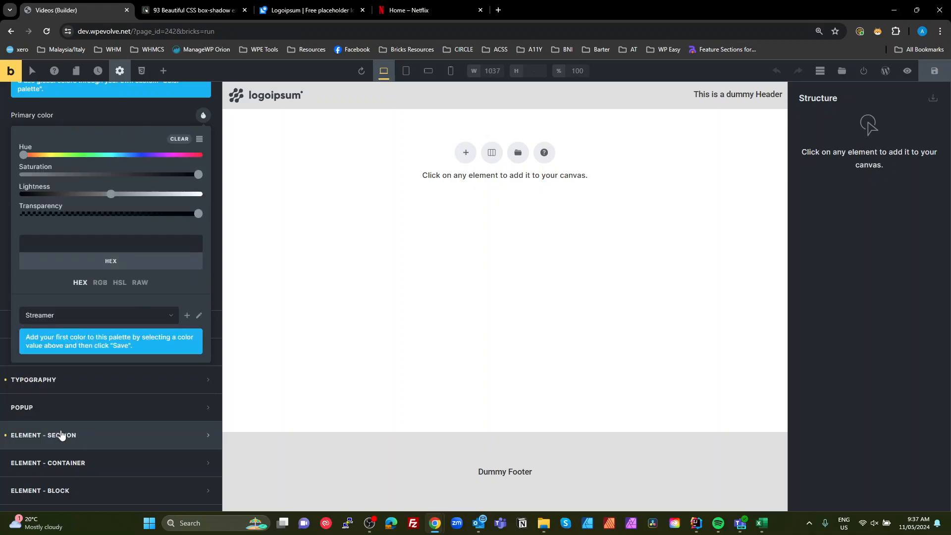
left_click(199, 315)
left_click(193, 317)
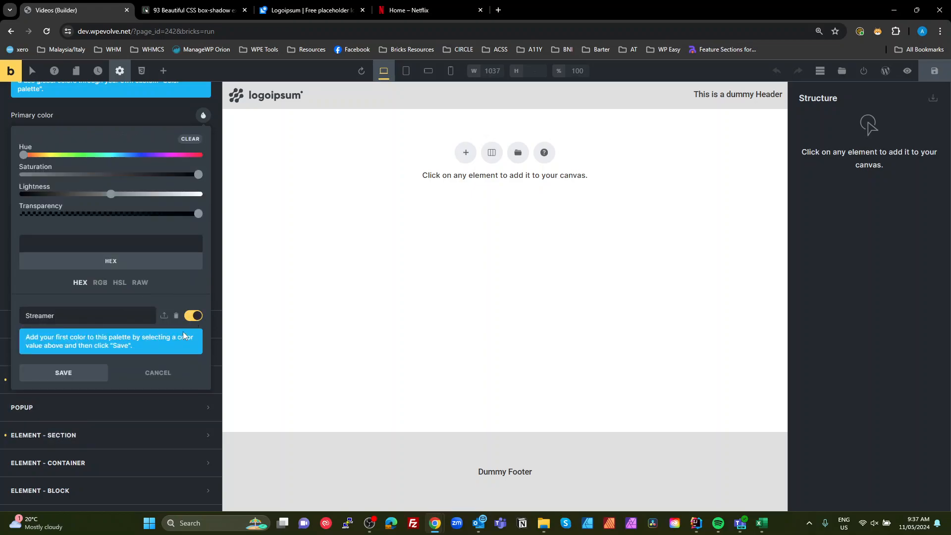
left_click(79, 376)
- Pick a dark red, #cc0a00, and save it as the first color in the Streamer palette
scroll(119, 272, "up", 4)
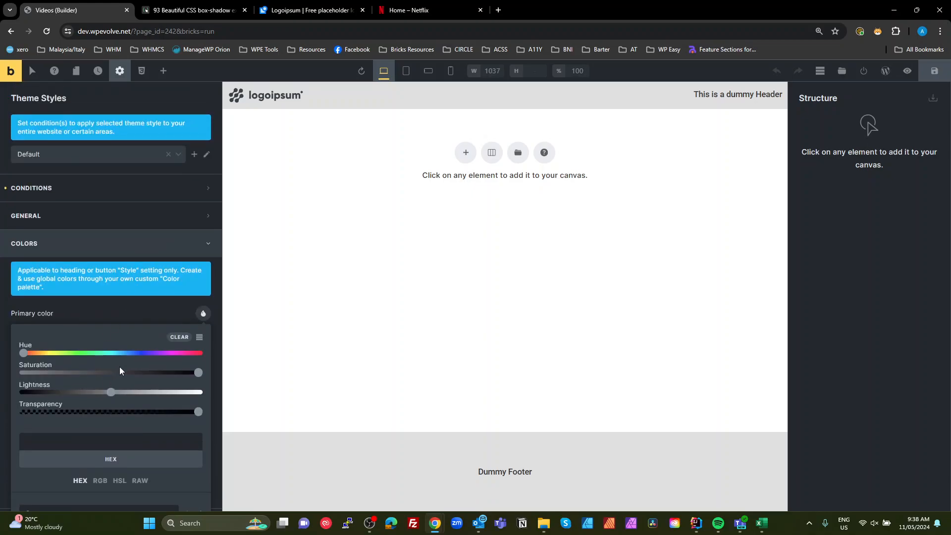
scroll(122, 370, "down", 2)
left_click(22, 256)
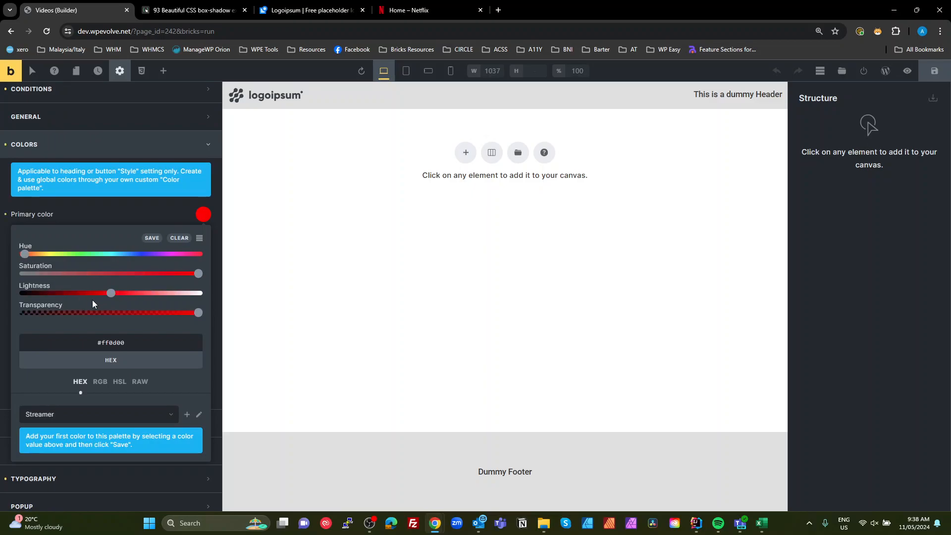
left_click_drag(111, 293, 93, 299)
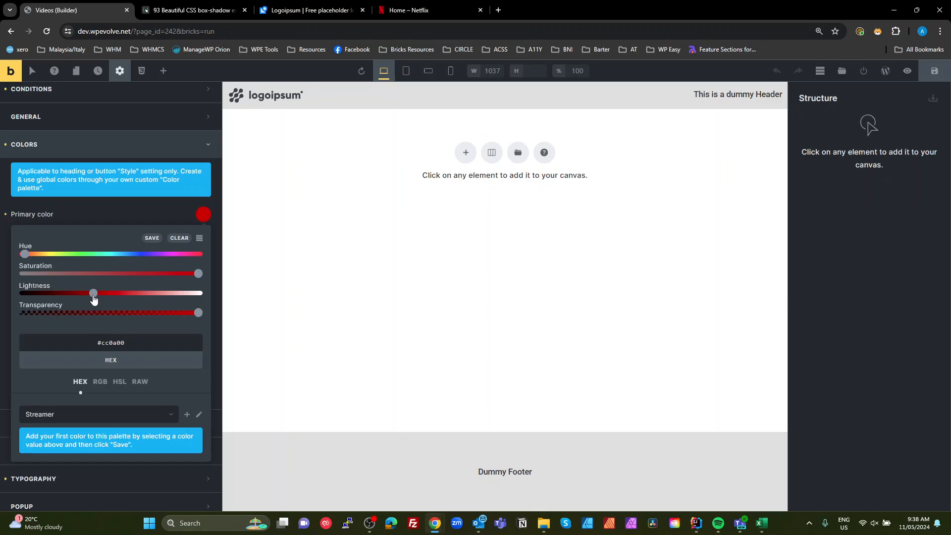
left_click(152, 239)
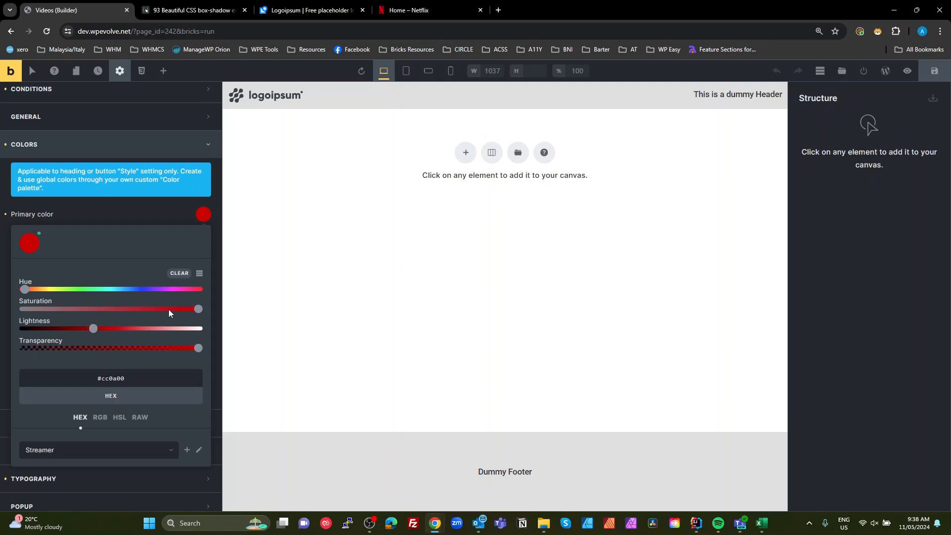
- Add dark grays #0a0a0a, #171717 and #333333 to the palette by desaturating and adjusting lightness
left_click_drag(198, 311, 24, 309)
left_click_drag(93, 330, 32, 331)
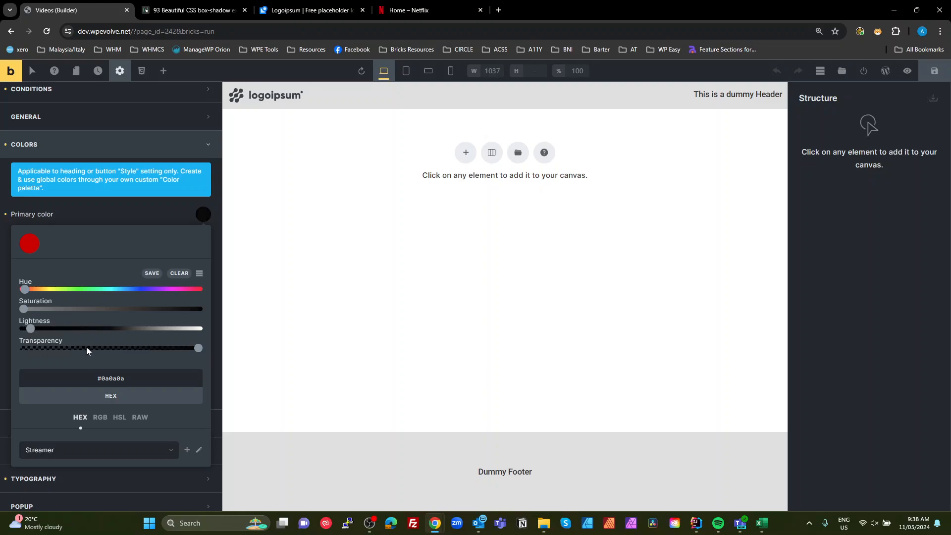
left_click(151, 273)
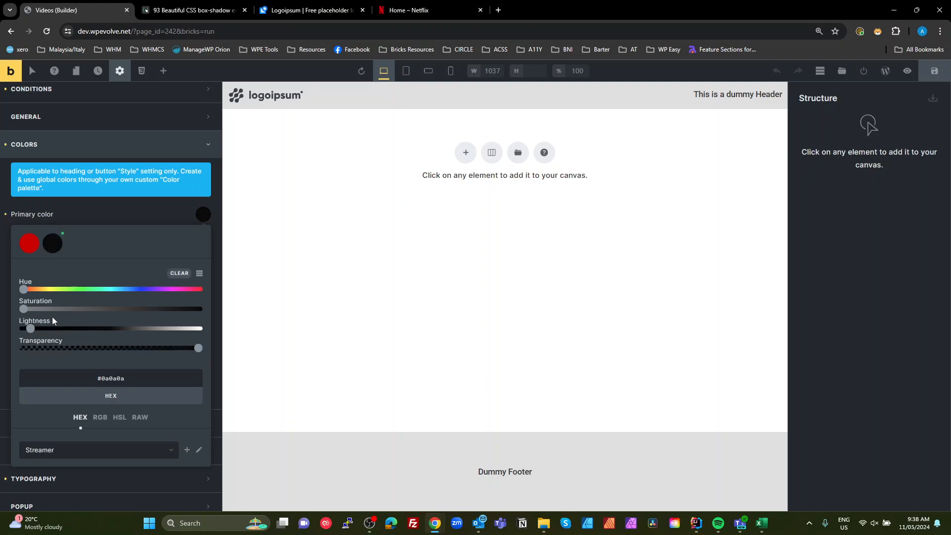
left_click_drag(31, 329, 59, 331)
left_click(151, 273)
left_click(153, 273)
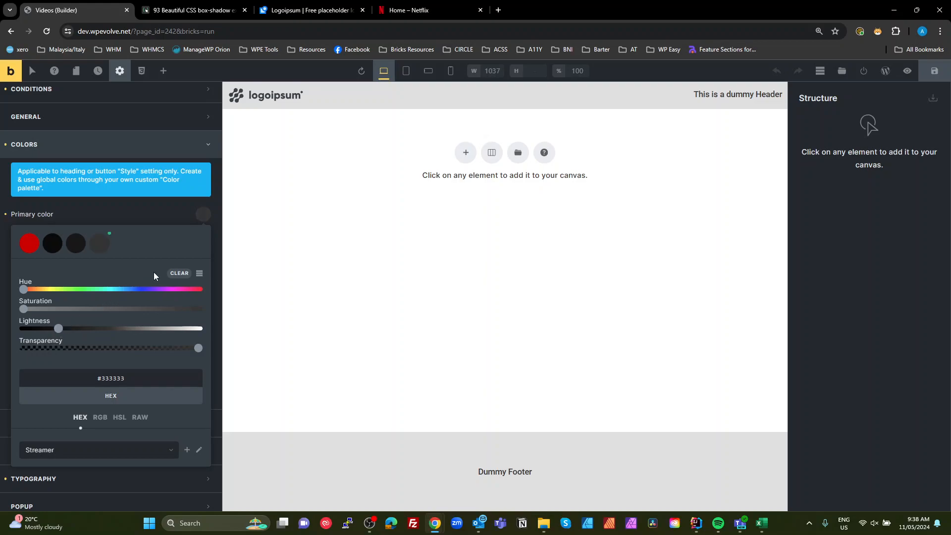
- Add light grays #f7f7f7, #e8e8e8 and #c2c2c2 to the palette
left_click_drag(58, 329, 194, 340)
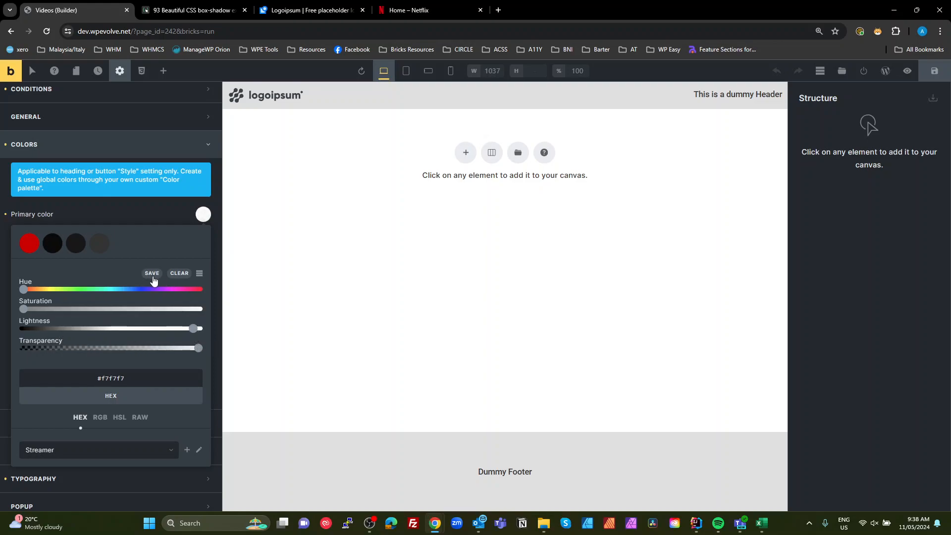
left_click(152, 273)
left_click_drag(193, 337, 183, 337)
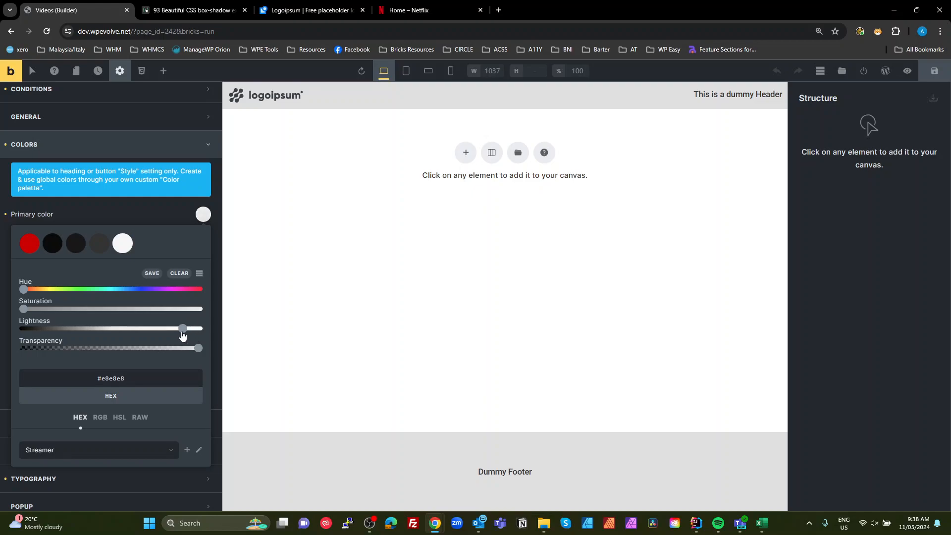
left_click(157, 277)
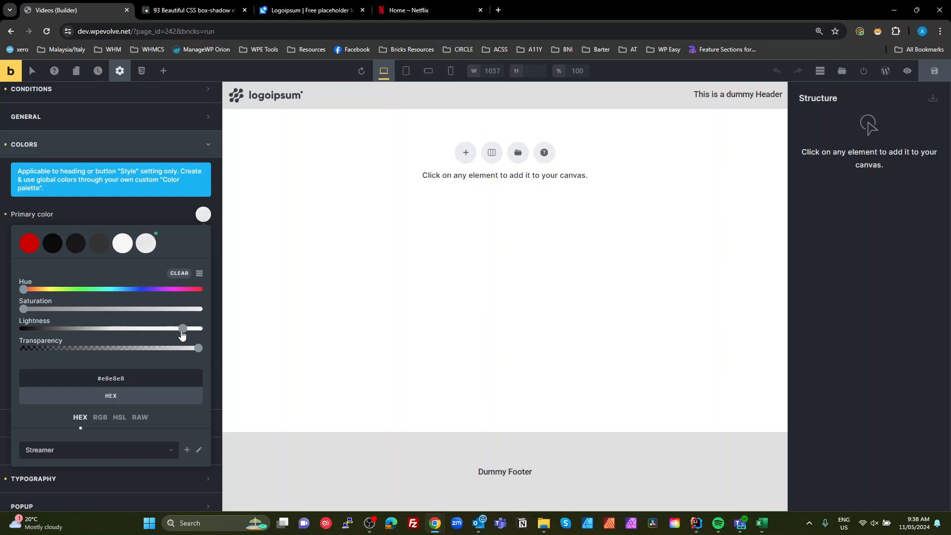
left_click_drag(183, 329, 158, 337)
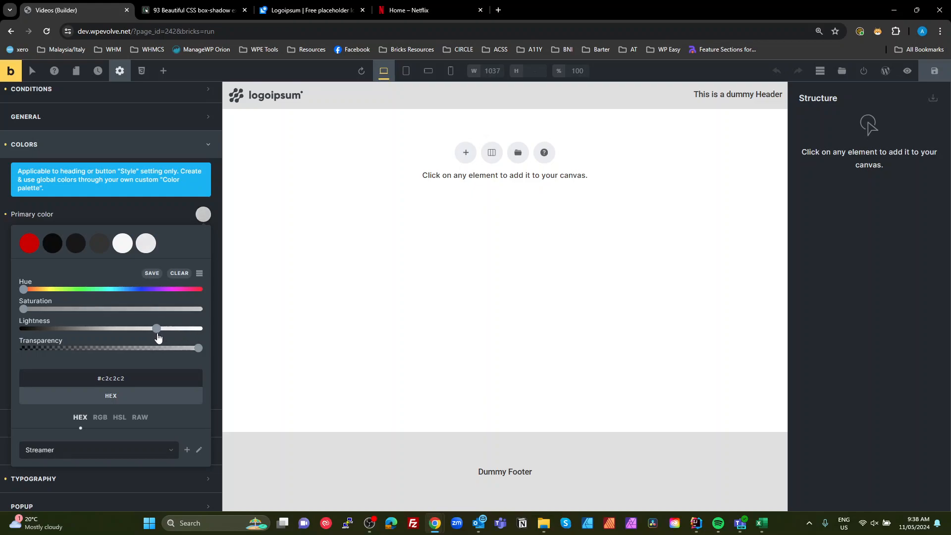
left_click(150, 272)
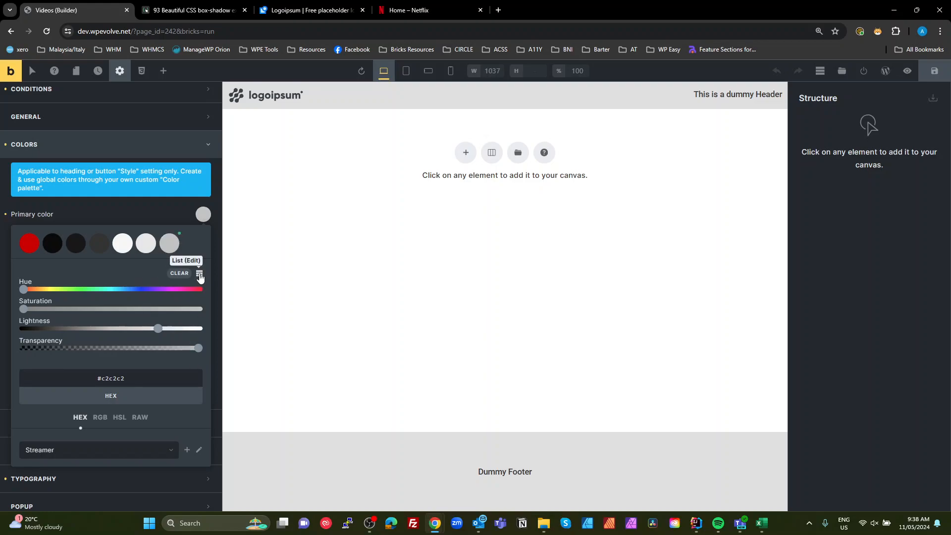
- Switch the palette to list view and rename the first color to Brand
left_click(199, 274)
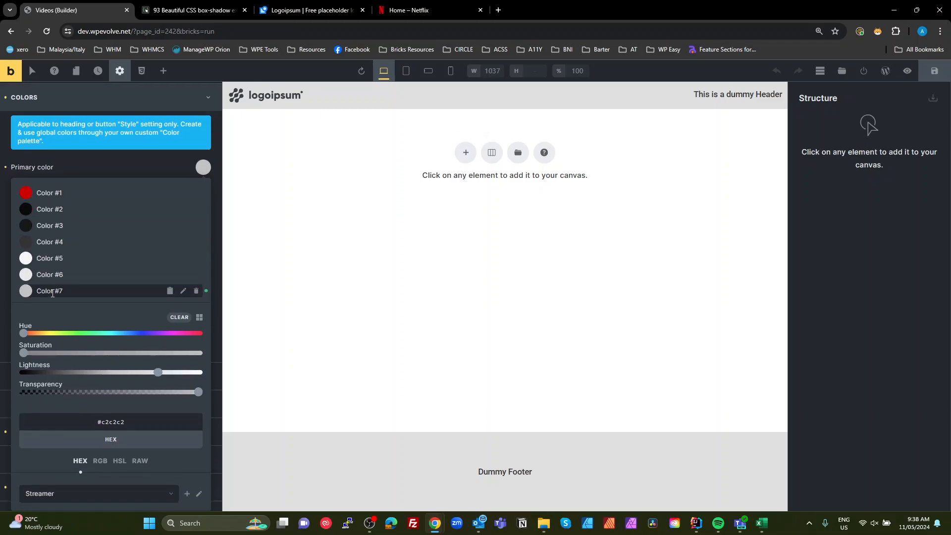
left_click(65, 193)
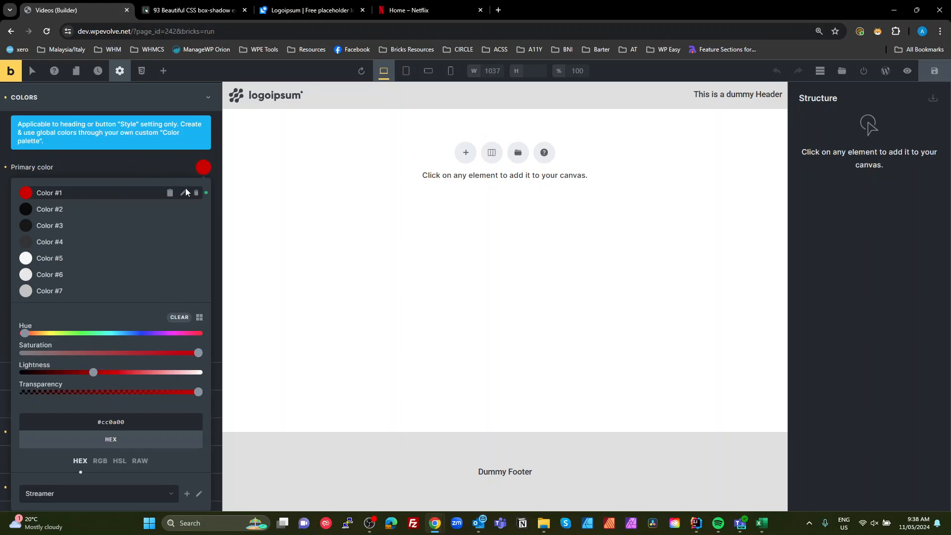
left_click(183, 193)
left_click(76, 196)
key("ctrl+a")
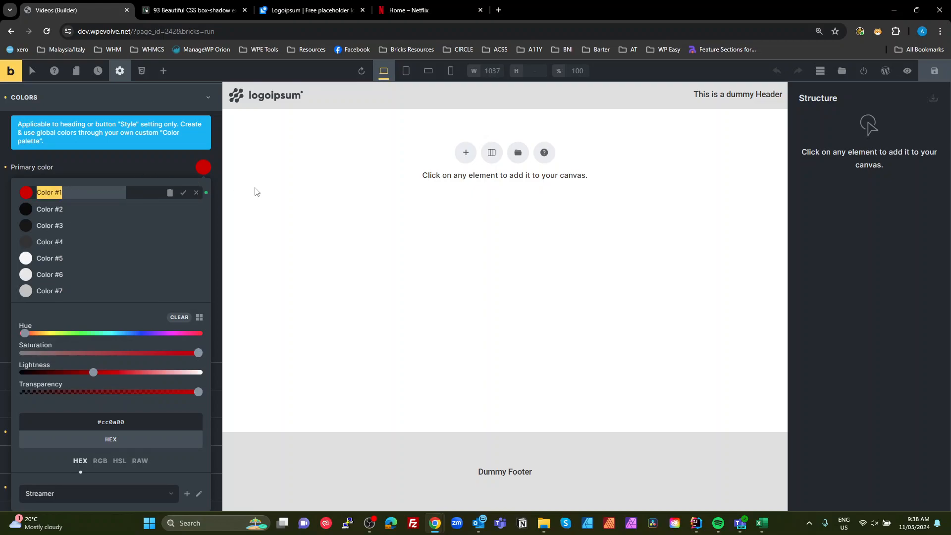
type("B")
left_click(183, 193)
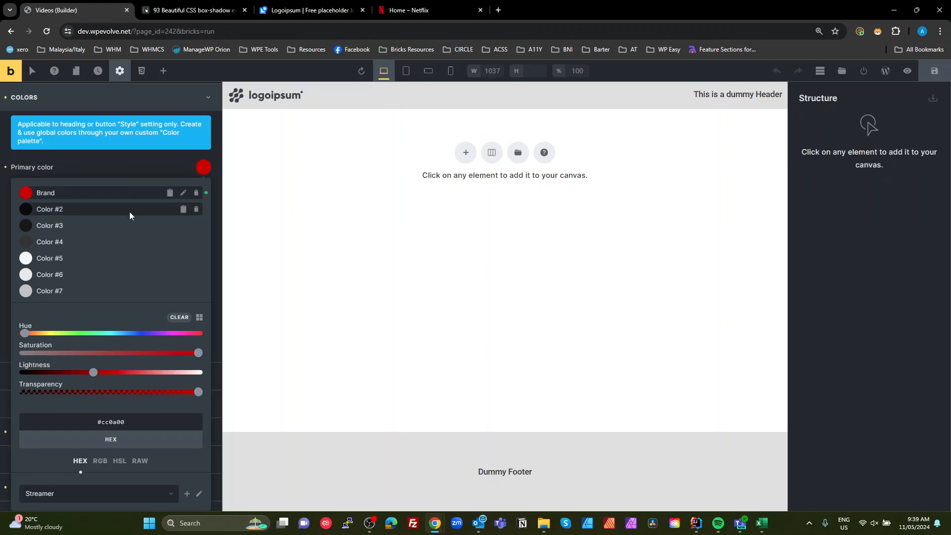
- Rename the second palette color to BG Ultra Dark, reopening the primary color picker along the way
left_click(129, 212)
left_click(183, 208)
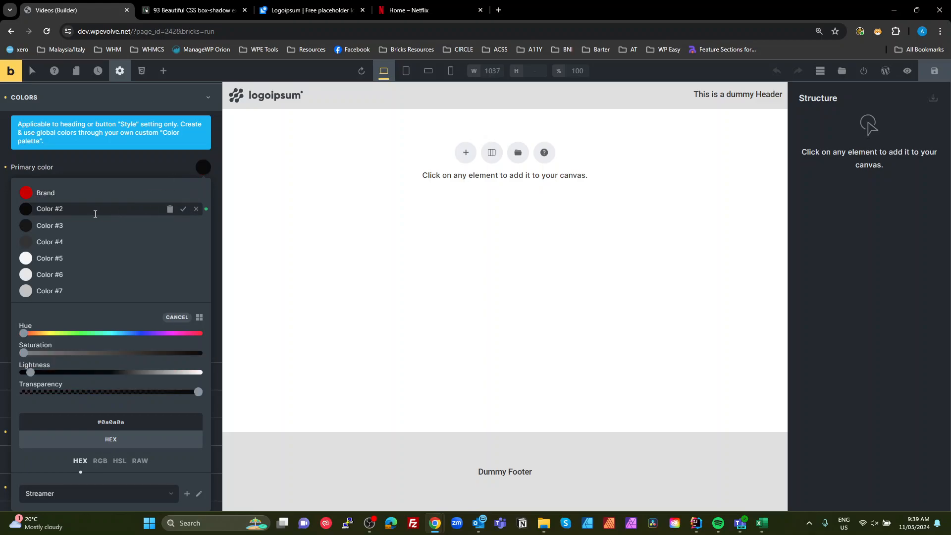
left_click(85, 210)
left_click_drag(84, 210, 3, 209)
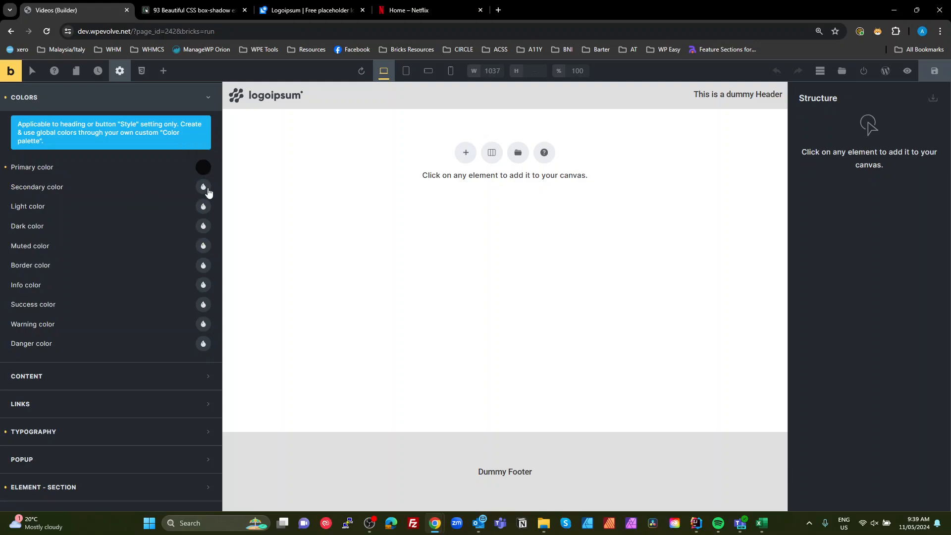
left_click(203, 168)
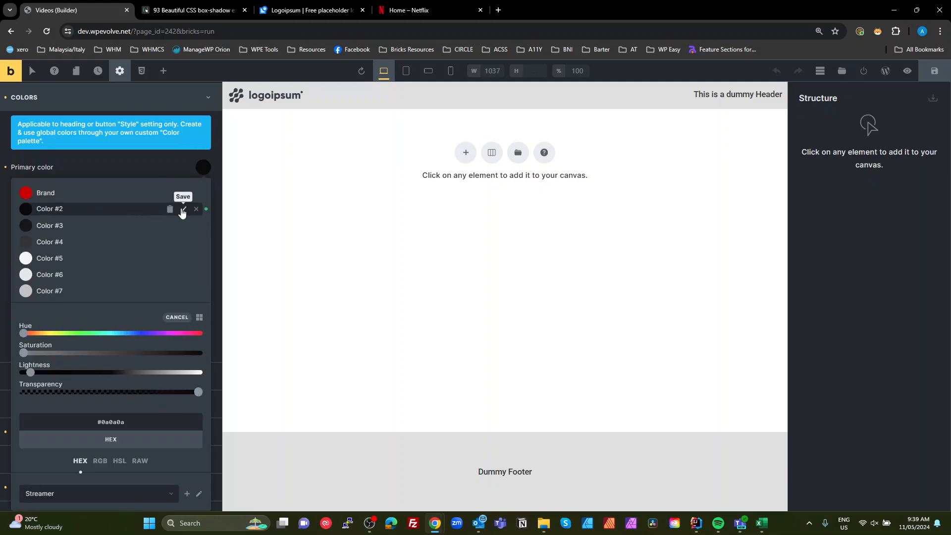
left_click(65, 209)
key("ctrl+a")
type("B")
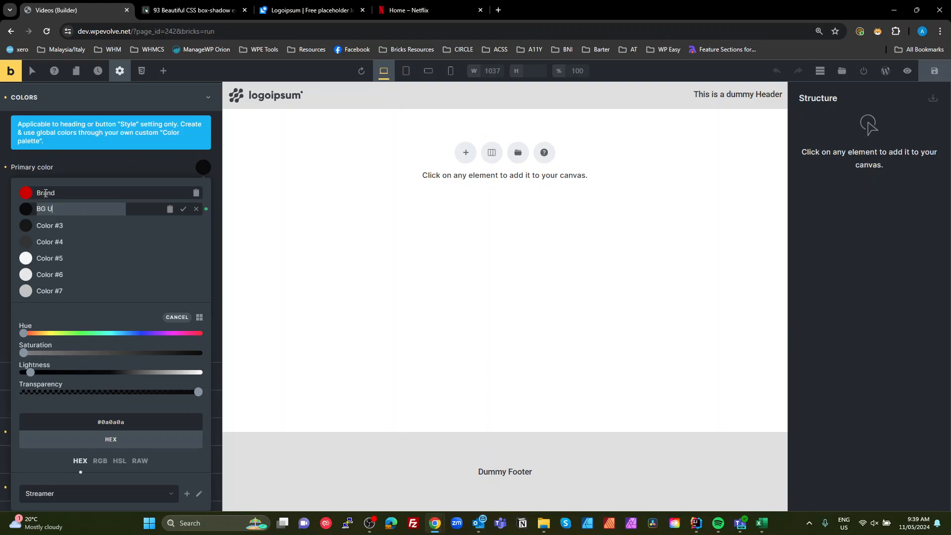
type("G Ultra Dark")
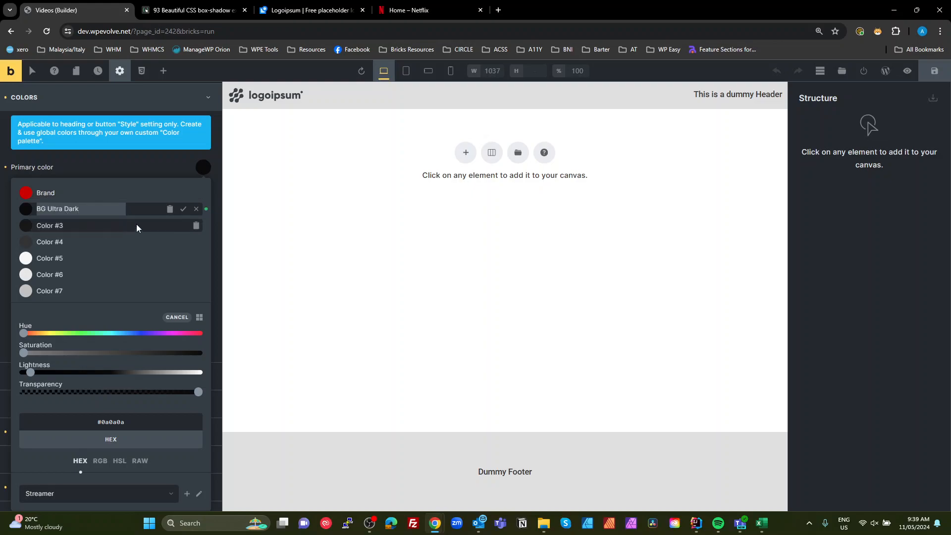
left_click(183, 209)
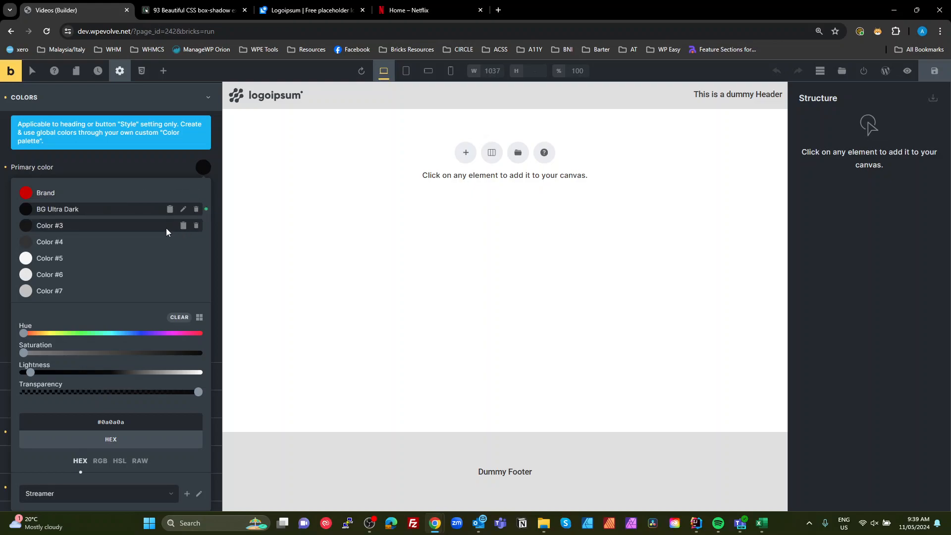
- Rename the third palette color to BG Dark
left_click(166, 227)
left_click(187, 227)
left_click(102, 225)
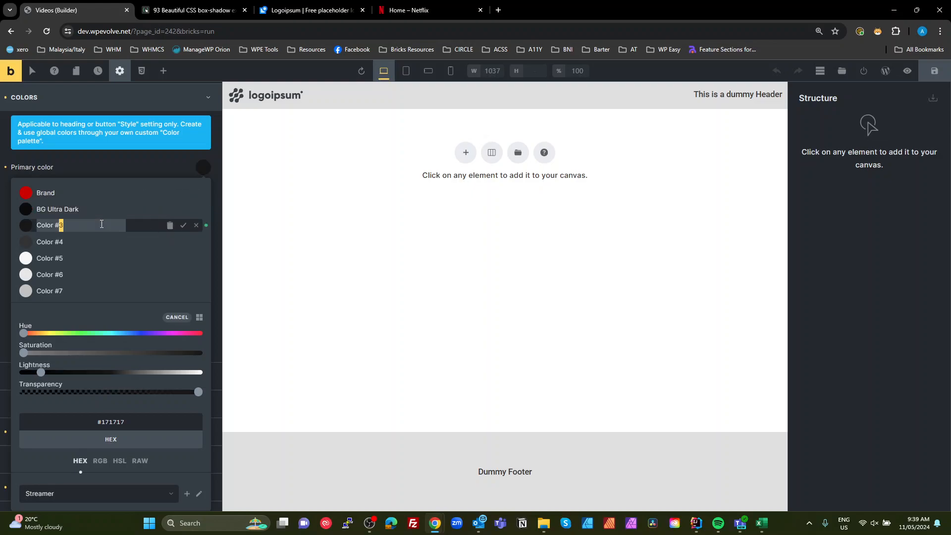
key("ctrl+a")
type("BG Dark")
left_click(182, 224)
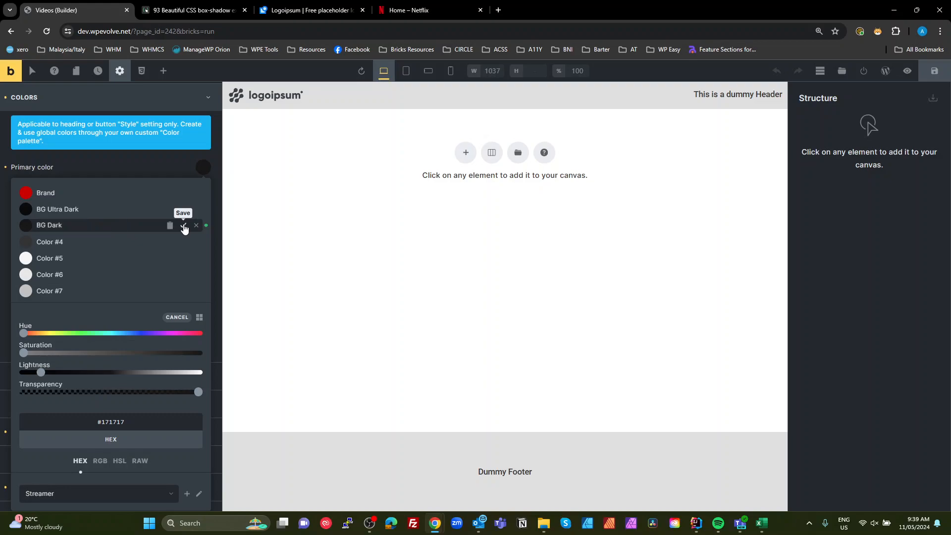
- Rename the fourth palette color to BG Medium
left_click(84, 241)
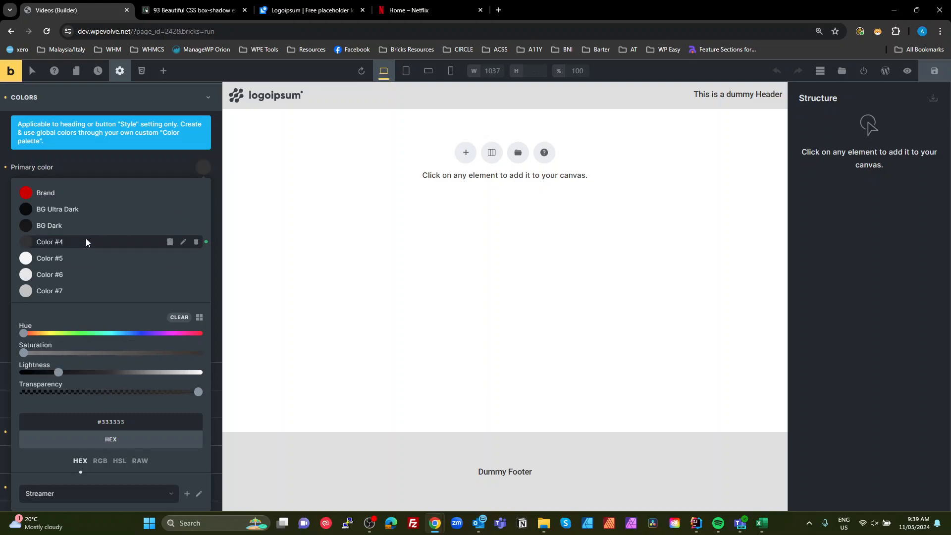
left_click(183, 241)
key("ctrl+a")
type("B")
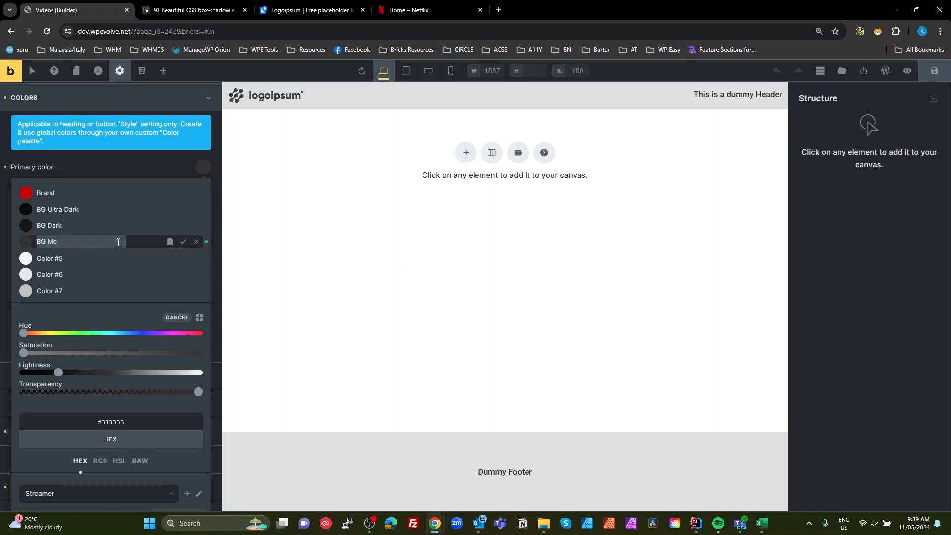
type("G Medium")
left_click(183, 242)
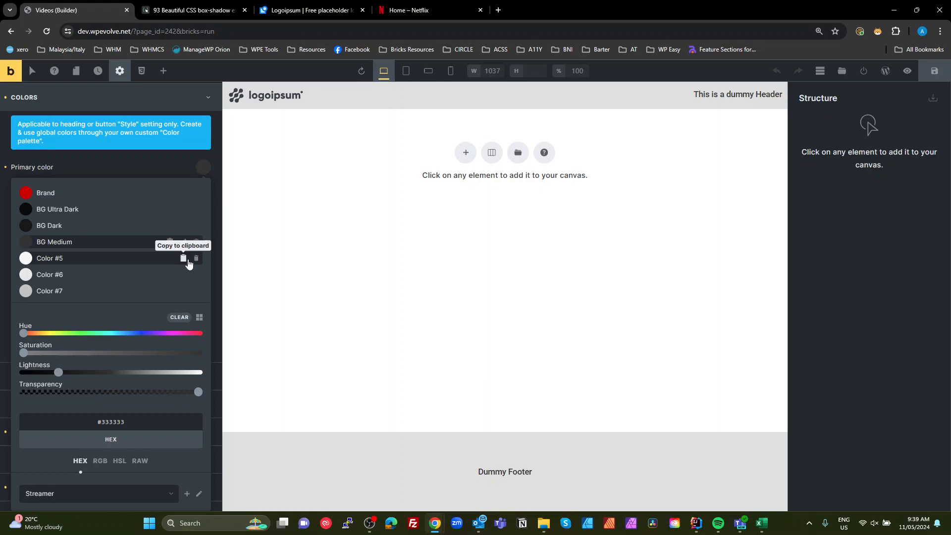
- Rename the fifth palette color to Text Ultra Light
left_click(187, 262)
left_click(184, 259)
triple_click(65, 260)
type("Text Ultra Light")
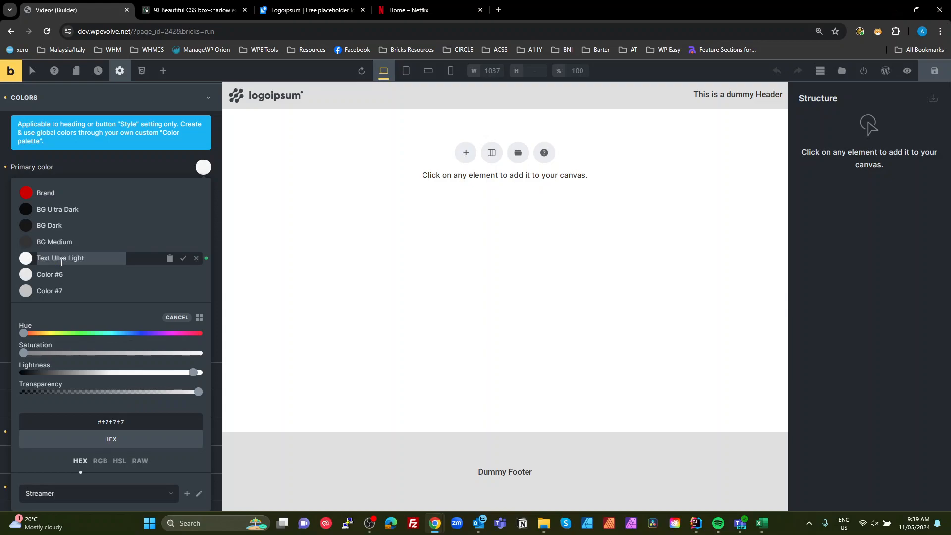
left_click(183, 258)
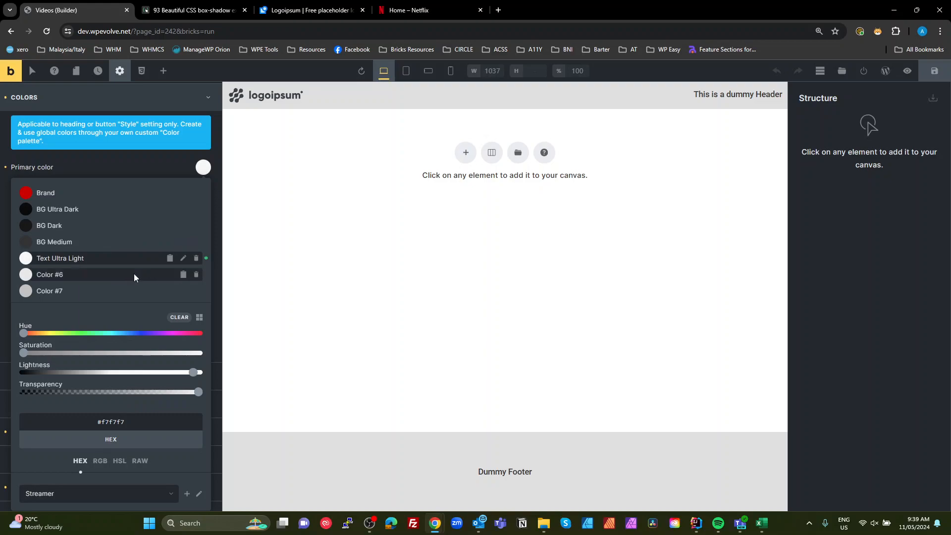
- Rename the sixth palette color to Text Light
left_click(183, 275)
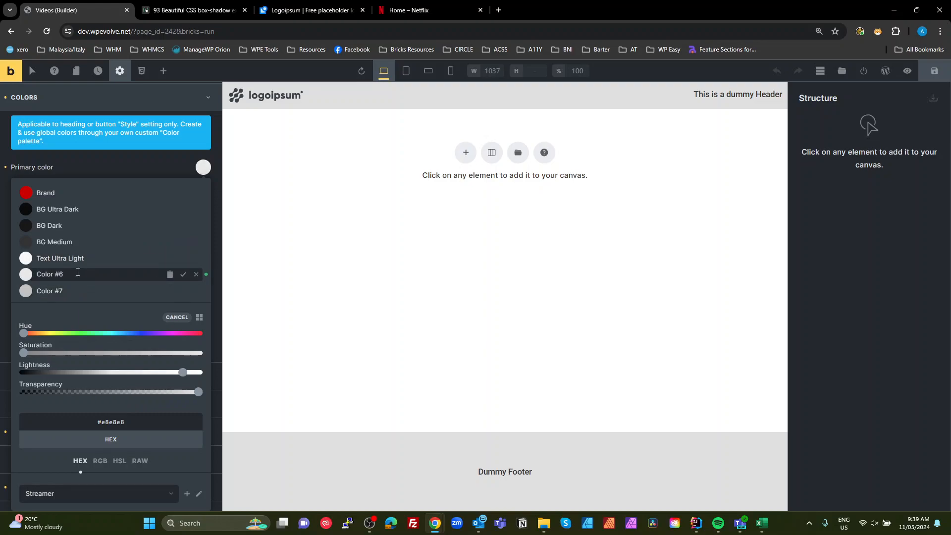
triple_click(71, 268)
type("Text Light")
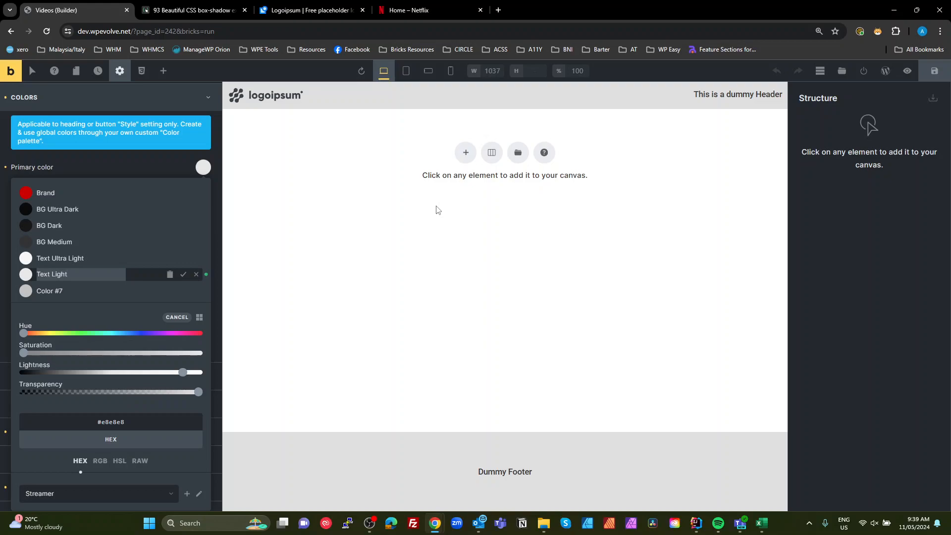
left_click(182, 274)
- Rename the seventh palette color to Text Medium
left_click(123, 290)
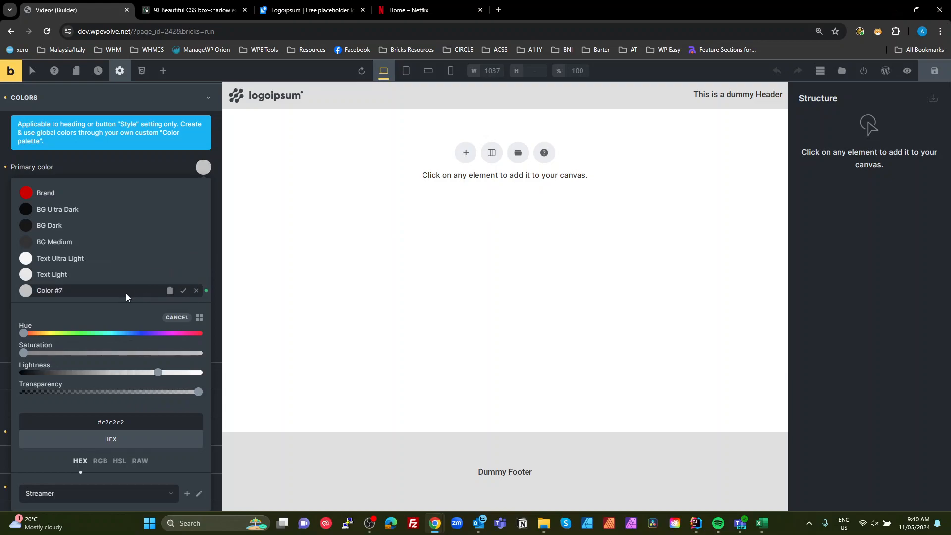
left_click(91, 286)
key("ctrl+a")
type("Te")
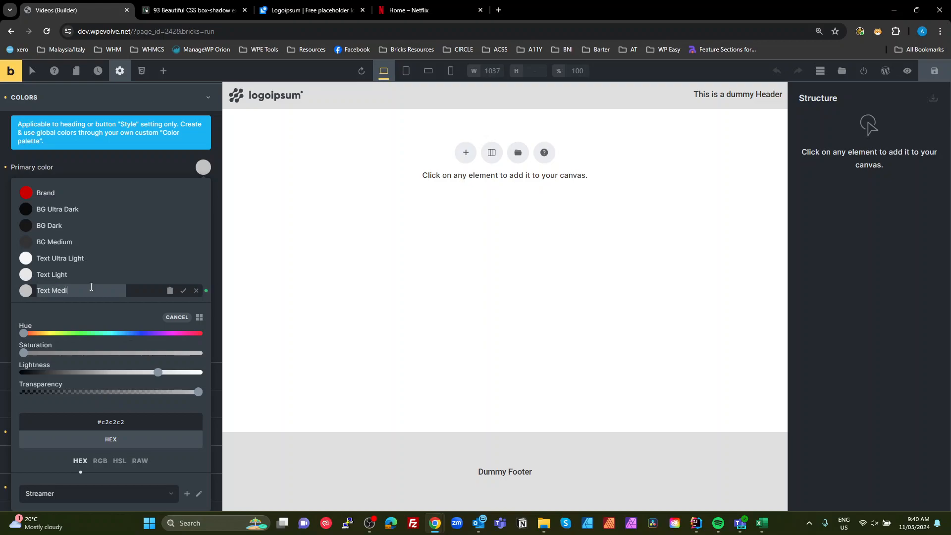
left_click(183, 292)
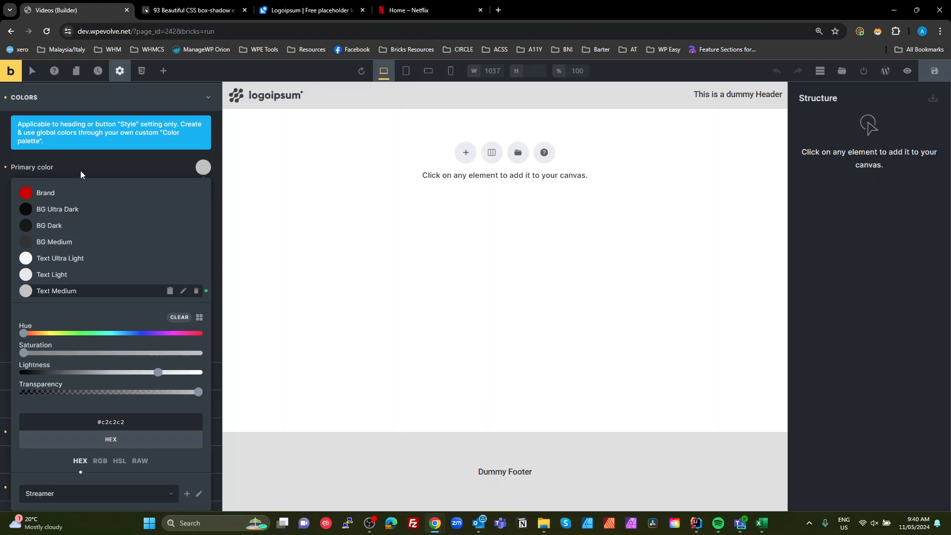
- Set the theme style's general site background to the BG Ultra Dark palette color
left_click(124, 162)
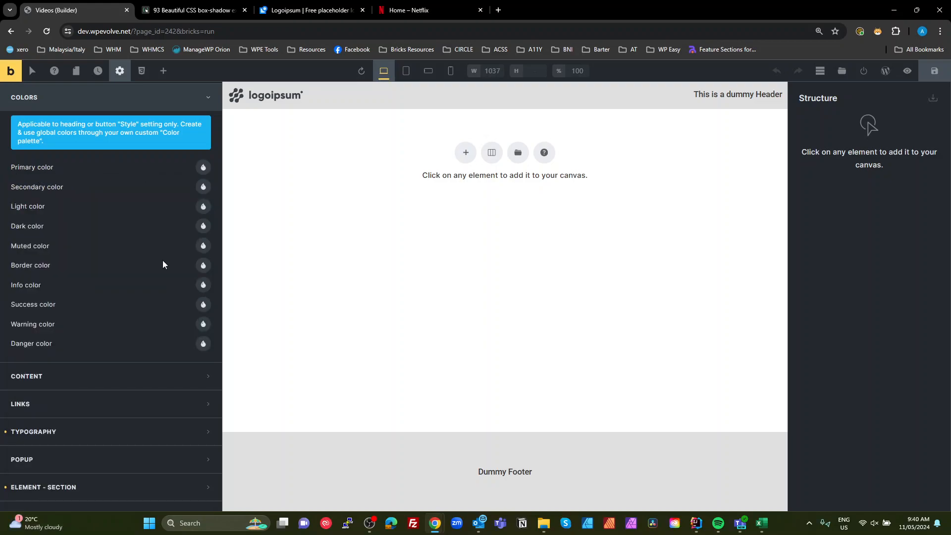
scroll(162, 261, "down", 4)
scroll(164, 263, "up", 7)
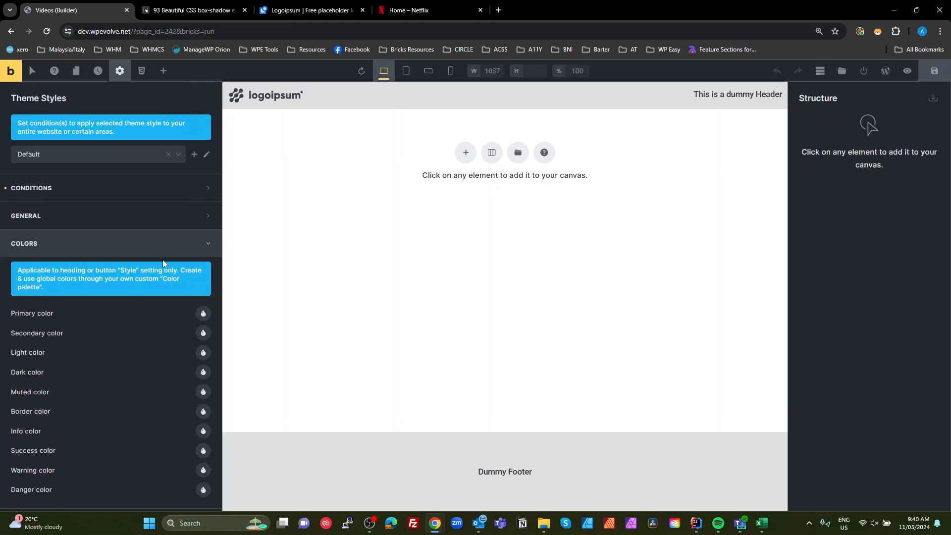
left_click(85, 221)
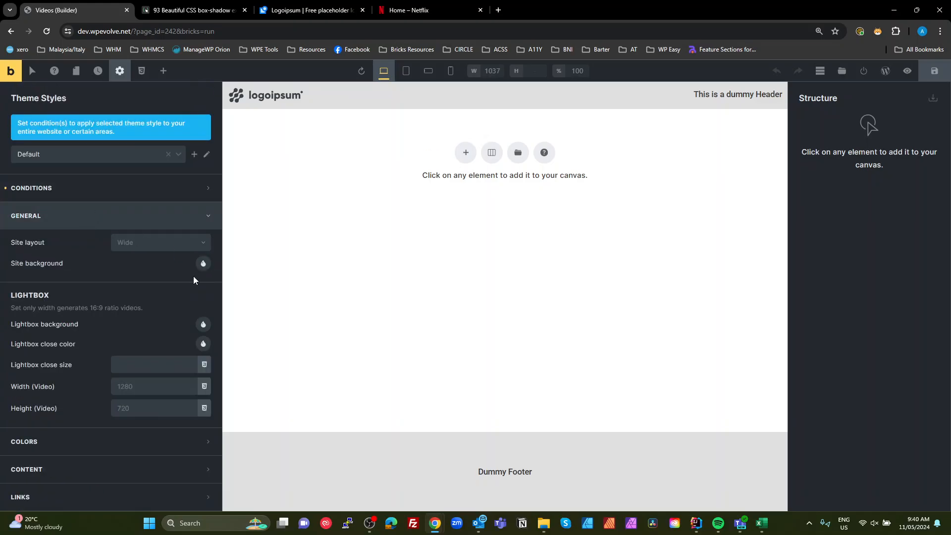
scroll(194, 275, "down", 1)
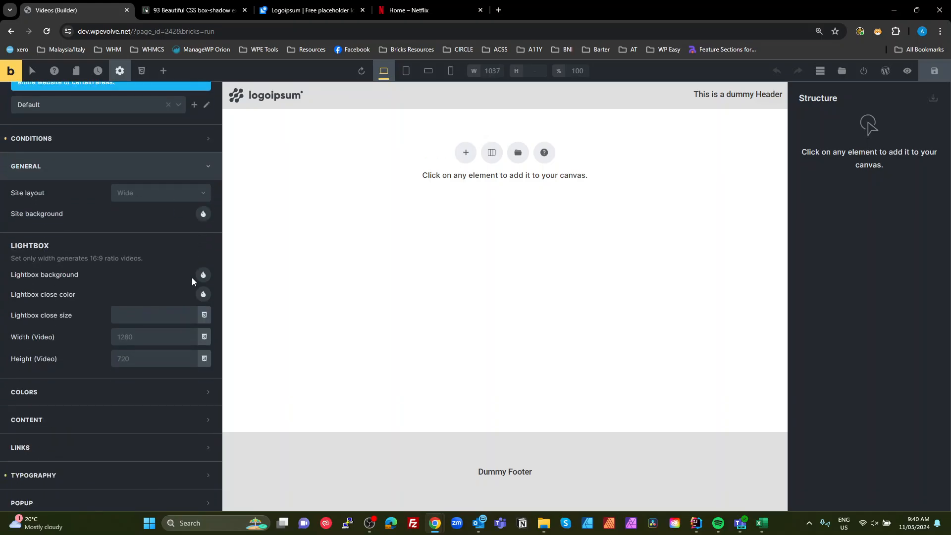
left_click(204, 215)
left_click(194, 244)
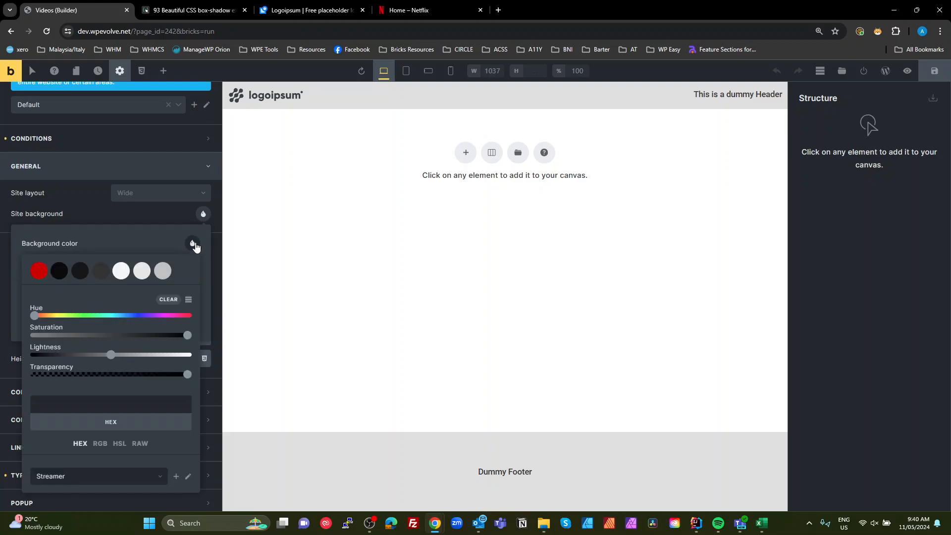
left_click(67, 274)
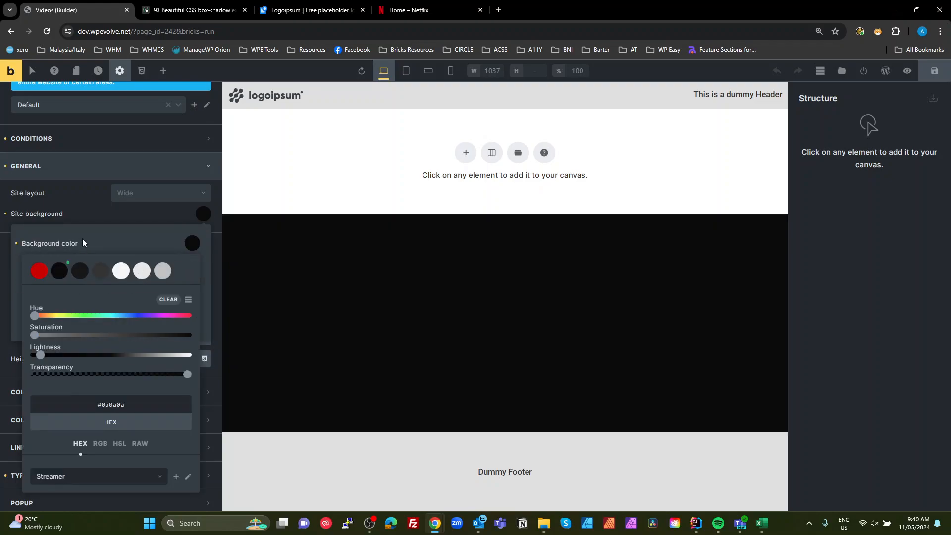
left_click(102, 212)
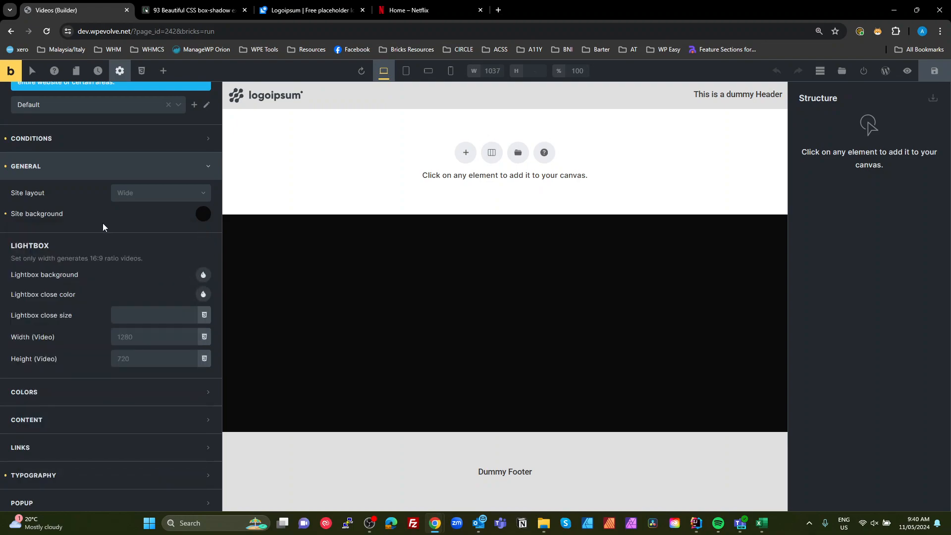
- Set the theme style's body typography color to the Text Light palette color
left_click(83, 170)
left_click(85, 279)
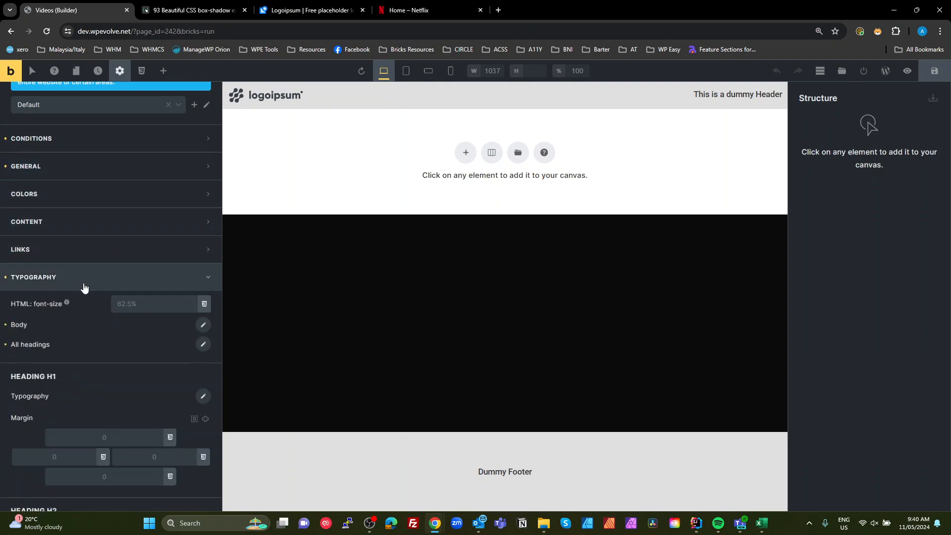
left_click(203, 325)
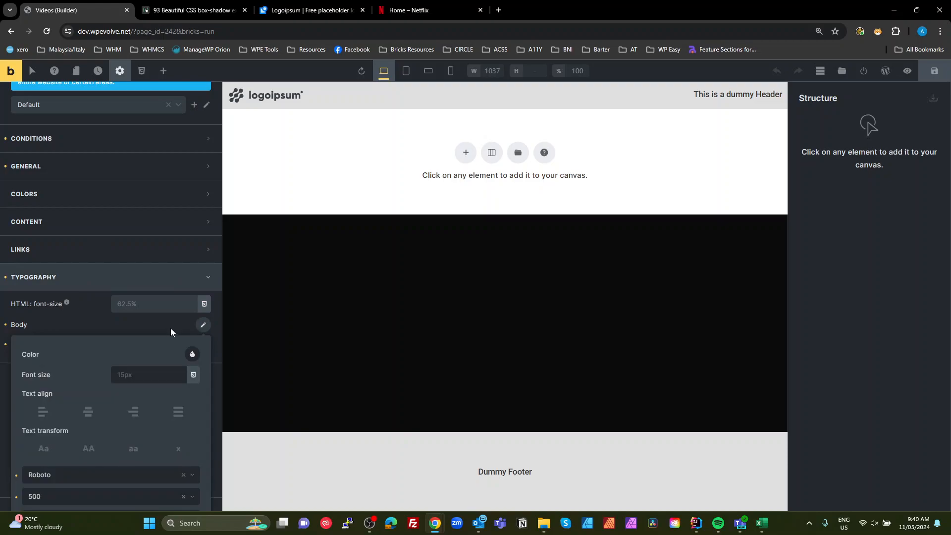
left_click(191, 355)
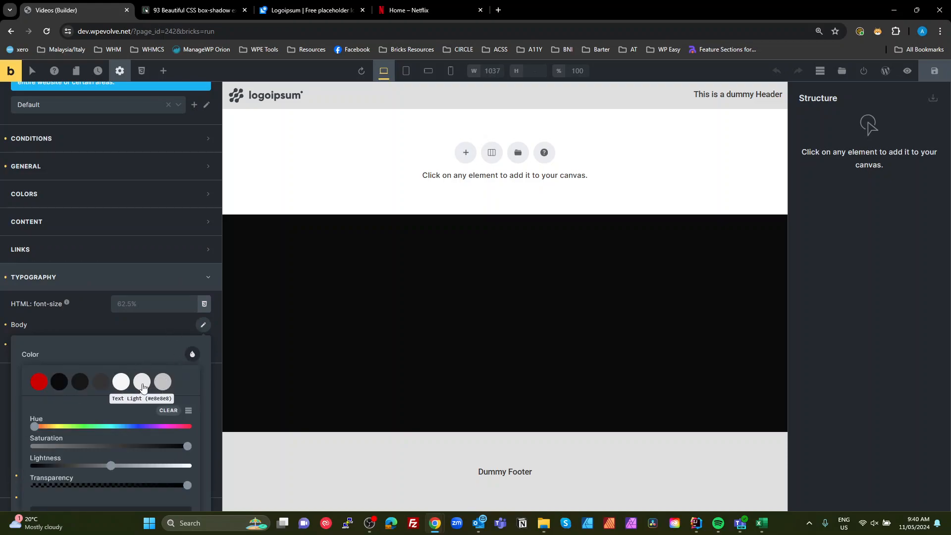
left_click(144, 387)
left_click(145, 322)
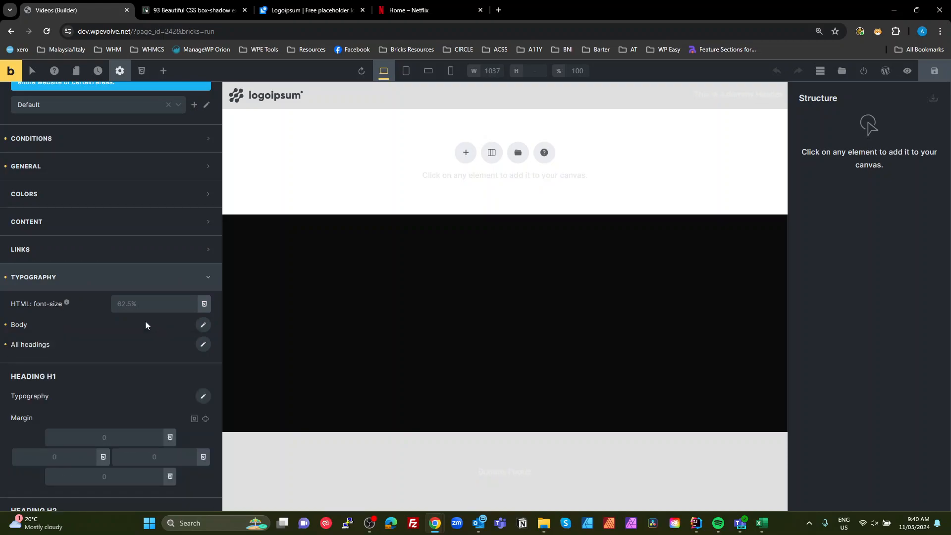
- Set the all-headings typography color to the Text Ultra Light palette color
left_click(203, 345)
left_click(192, 374)
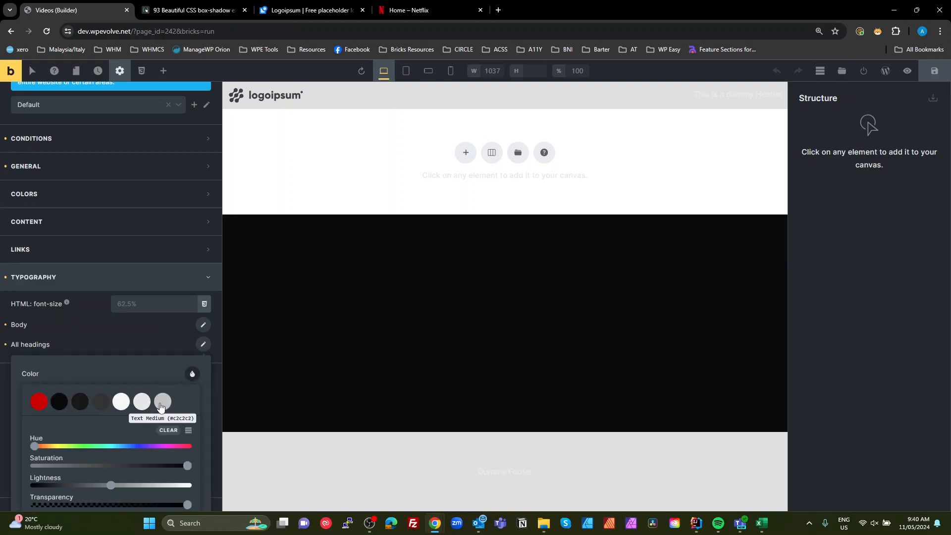
left_click(121, 402)
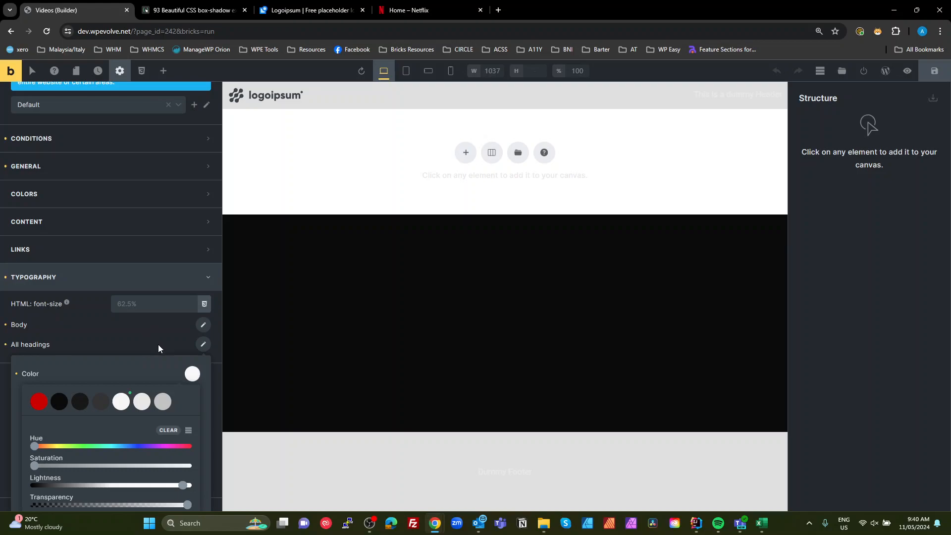
left_click(159, 348)
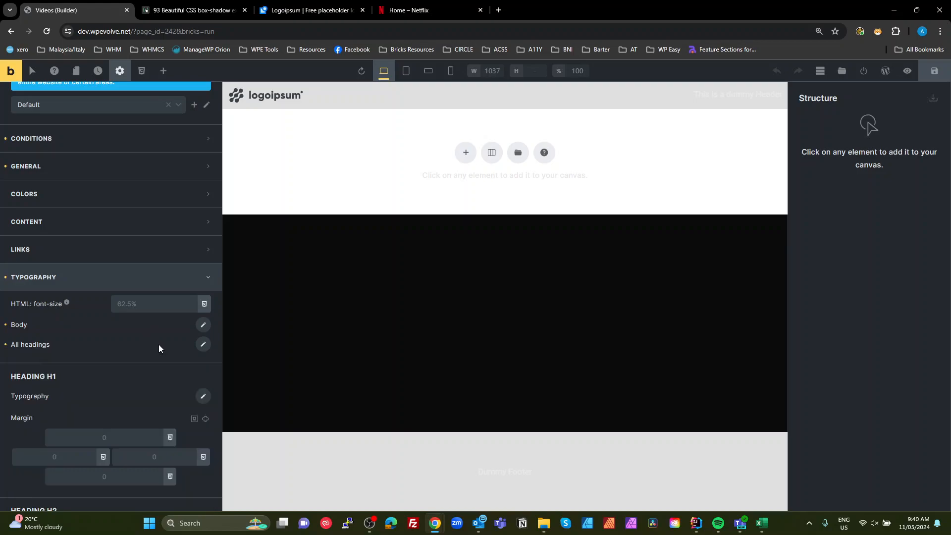
- Save the changes and preview the Videos page on the front end
left_click(936, 74)
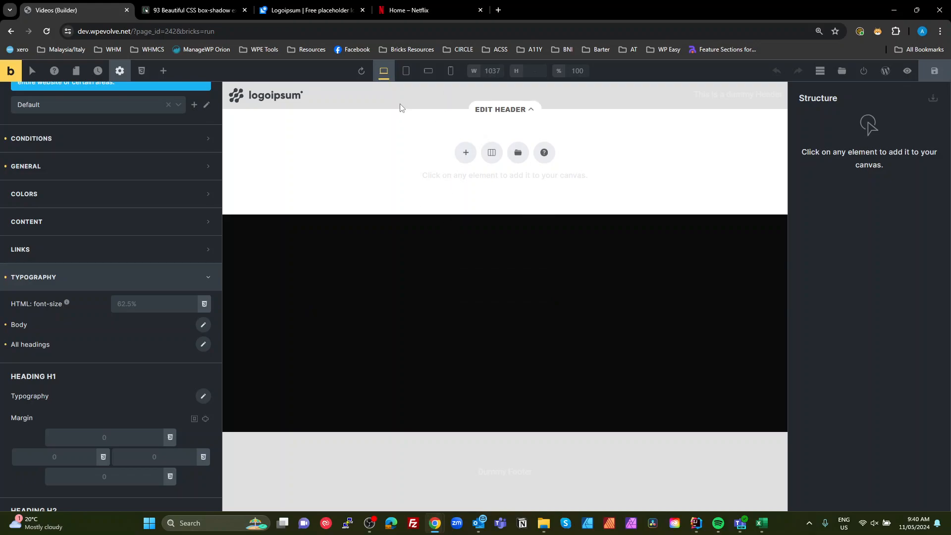
left_click(866, 73)
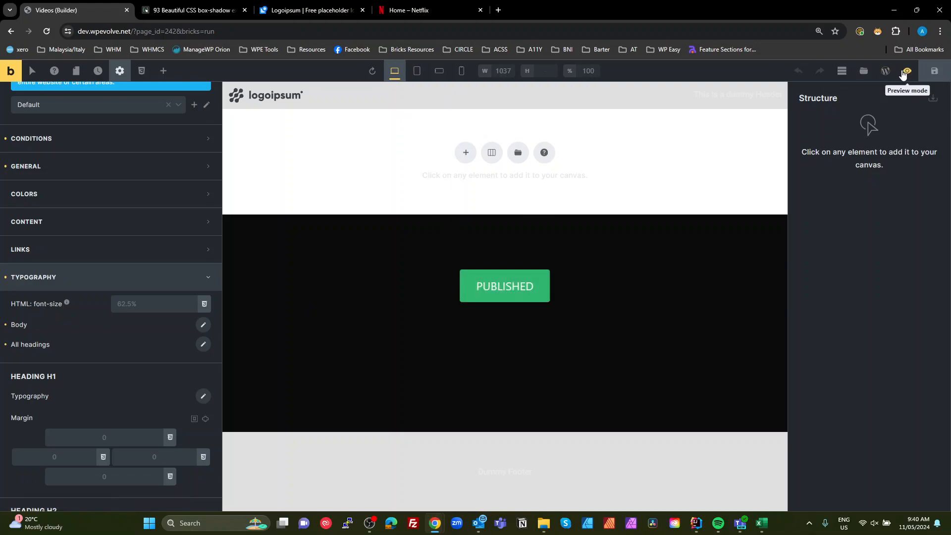
left_click(907, 71)
left_click(885, 72)
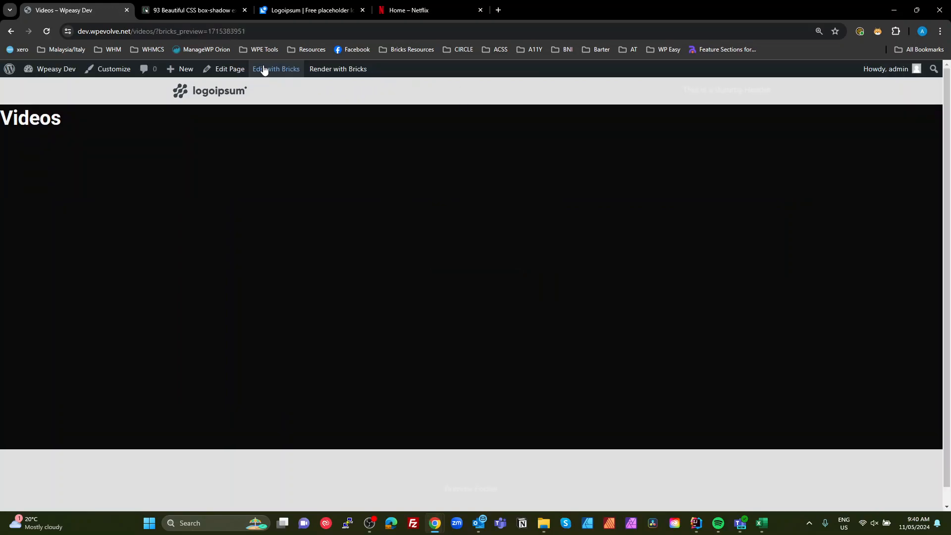
- Open the Header template and set its section background color to BG Ultra Dark
mouse_move(251, 74)
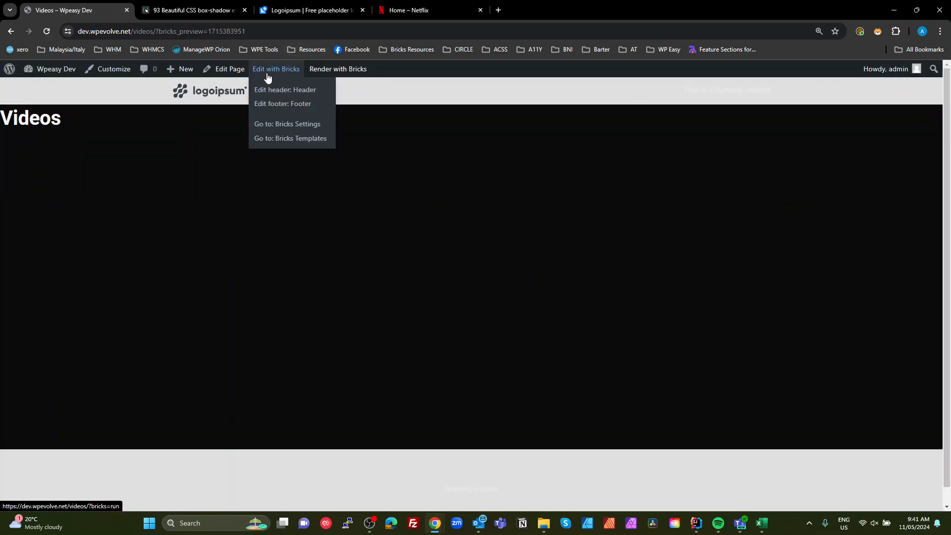
left_click(286, 91)
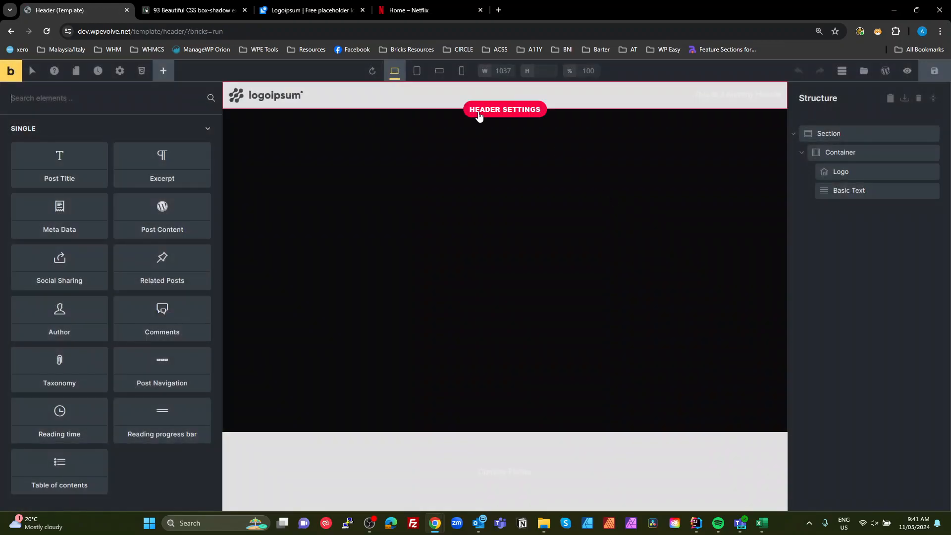
left_click(825, 133)
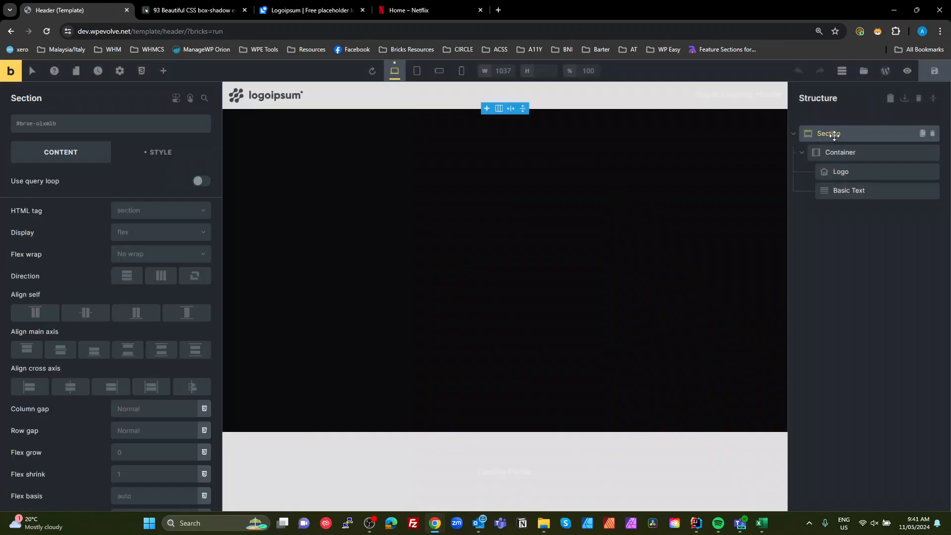
left_click(157, 155)
left_click(18, 244)
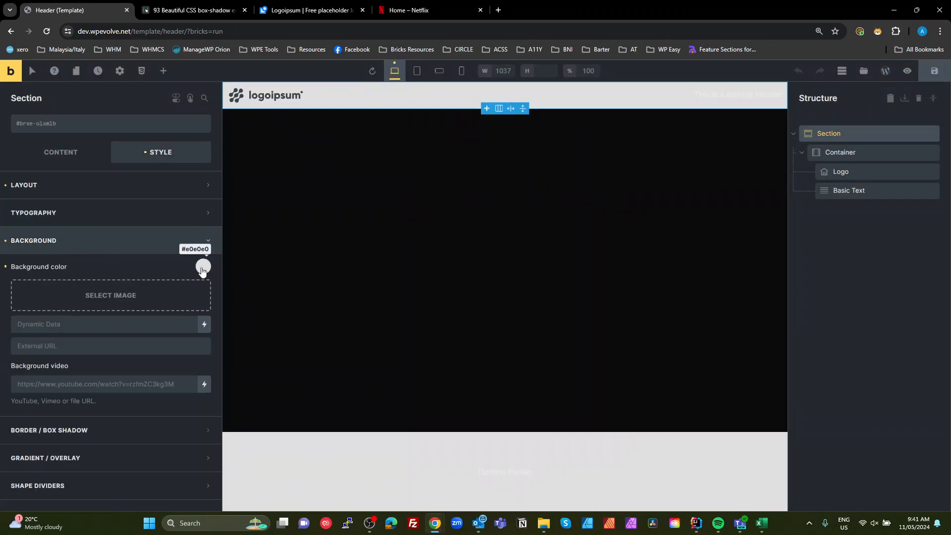
left_click(203, 267)
left_click(53, 295)
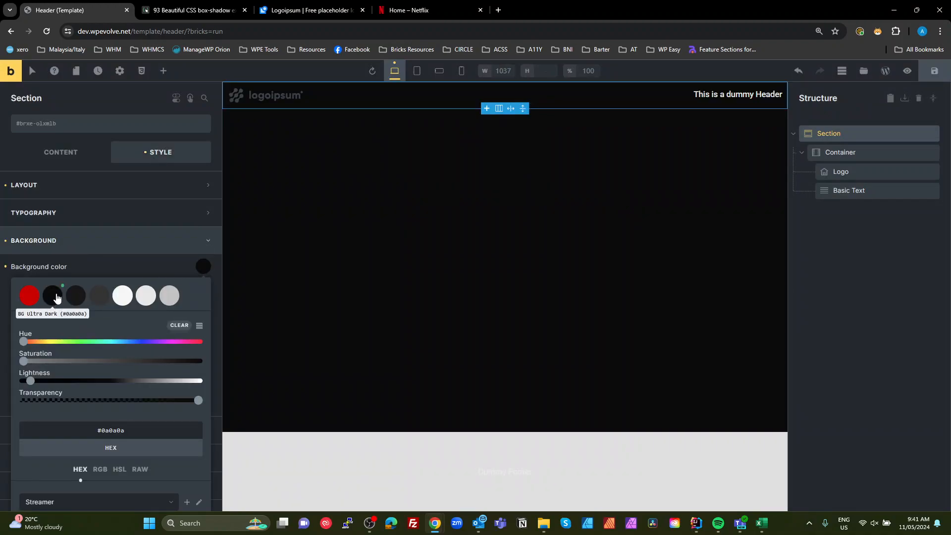
left_click(78, 223)
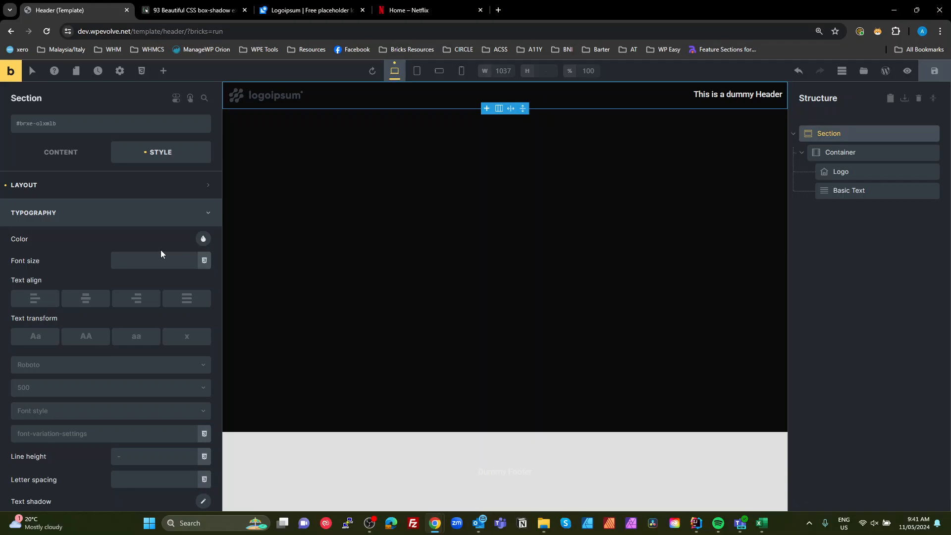
- Set the header logo's inverse image to the white logoipsum-217.svg file
left_click(259, 93)
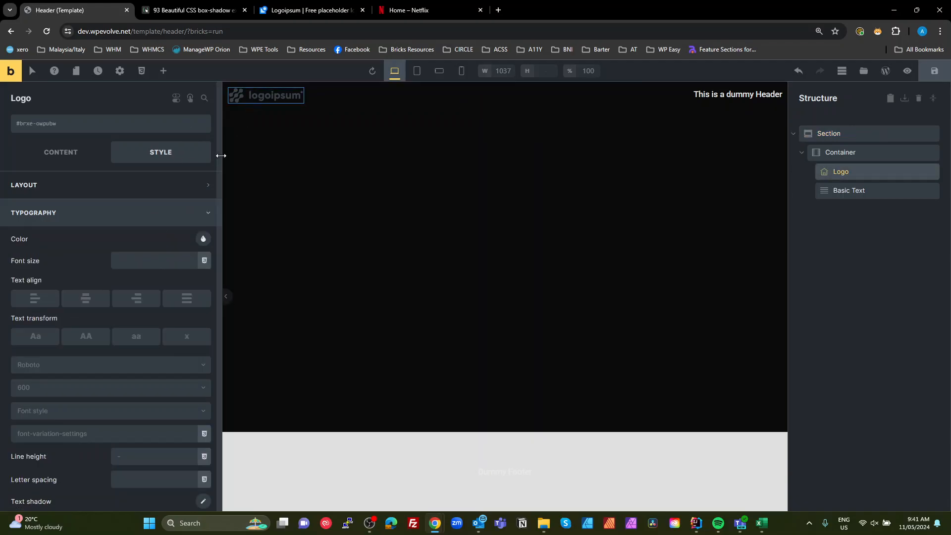
left_click(81, 154)
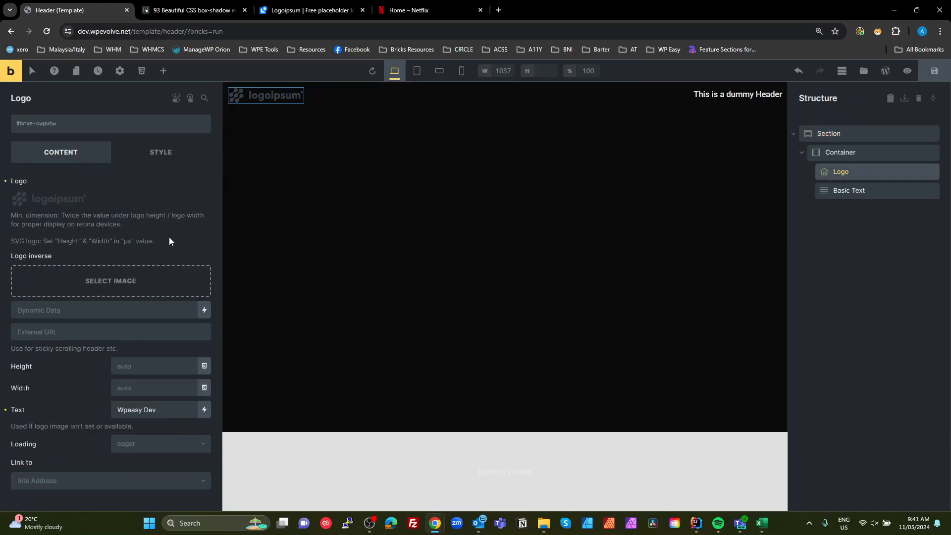
left_click(158, 280)
left_click(130, 210)
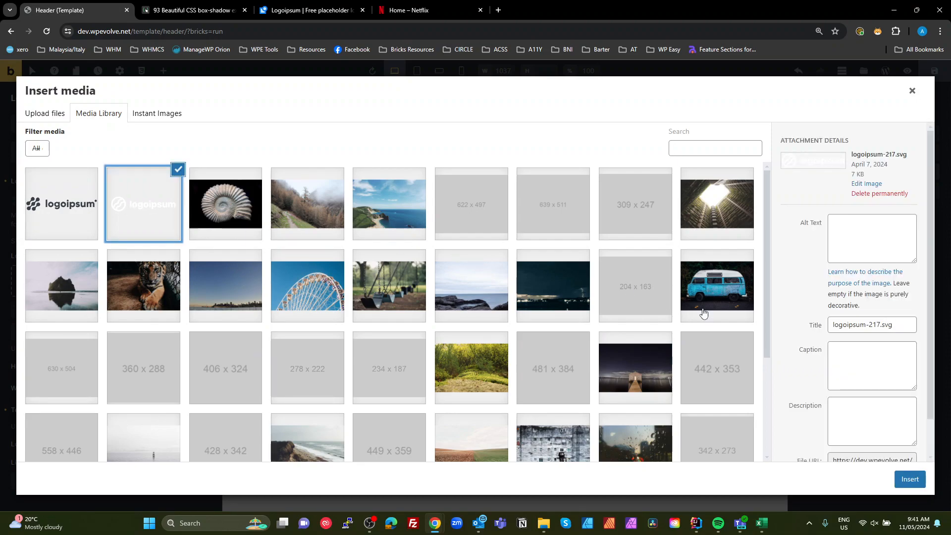
left_click(916, 480)
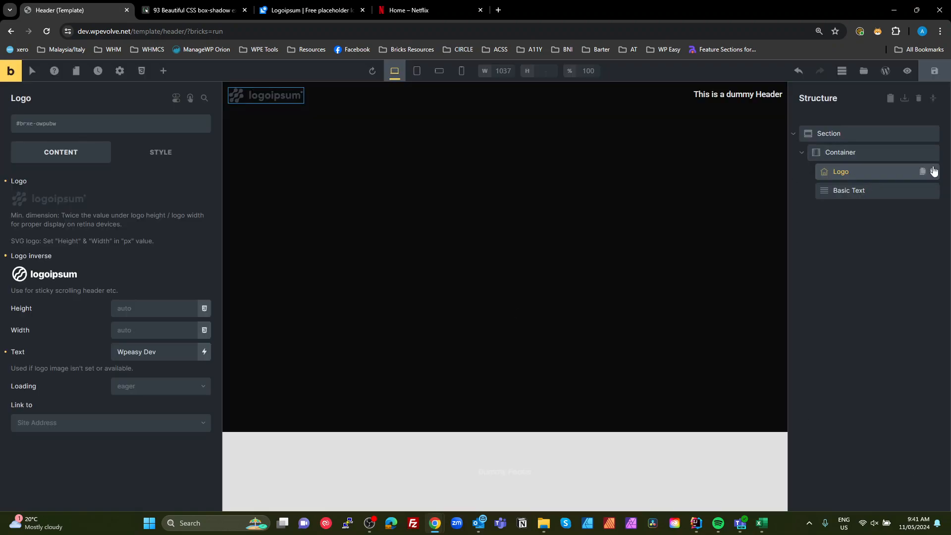
- Delete the header Logo element and add an SVG element placed before the Basic Text in the container
left_click(933, 170)
left_click(860, 150)
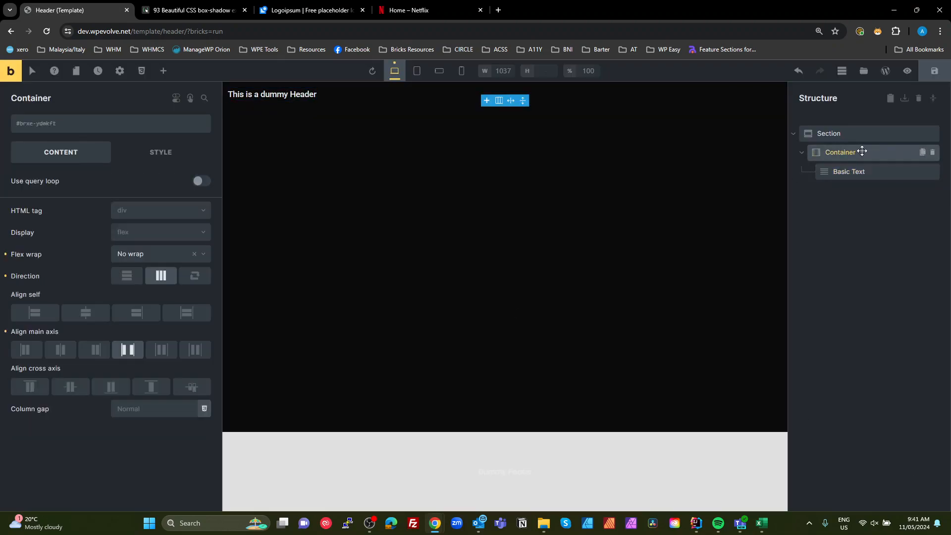
left_click(161, 72)
type("svg")
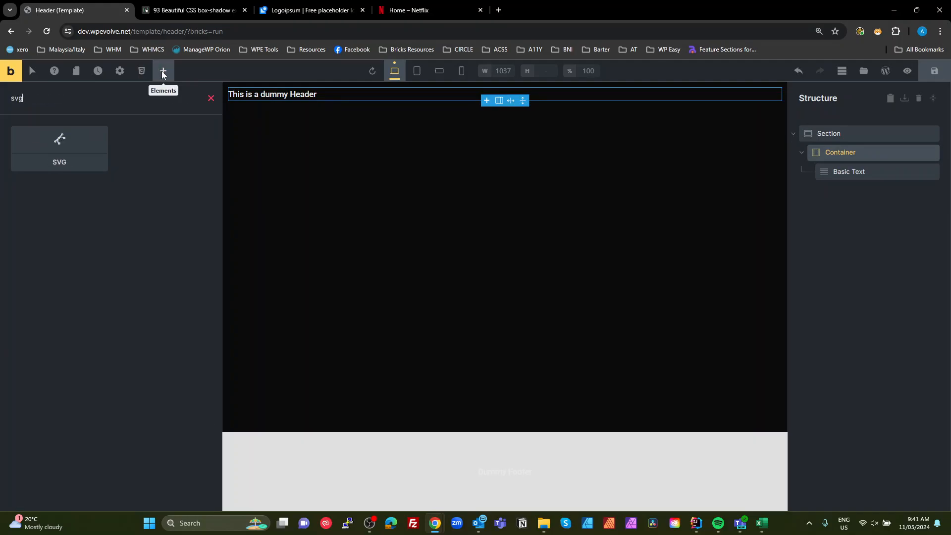
left_click(55, 148)
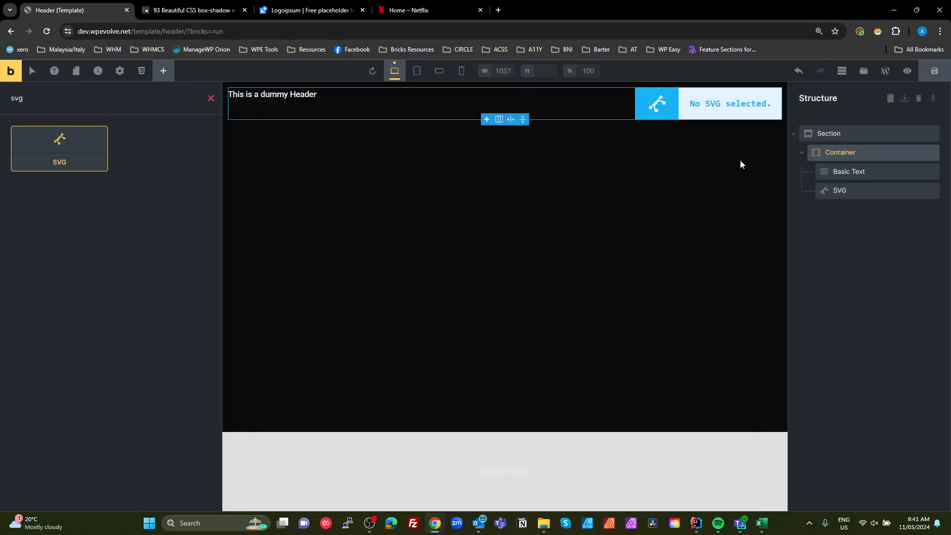
left_click_drag(849, 193, 847, 178)
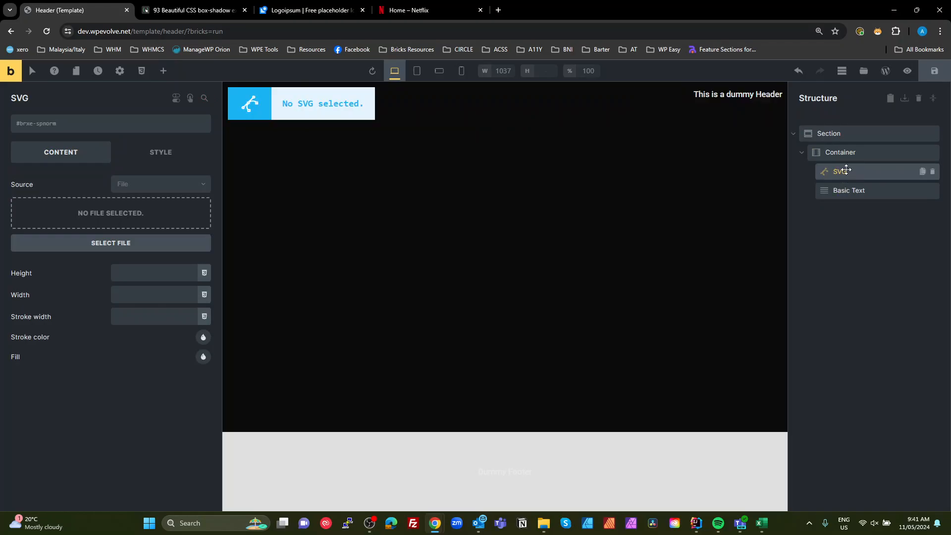
- Load logoipsum-217.svg into the SVG element and set its fill to the red palette color
left_click(95, 214)
left_click(145, 207)
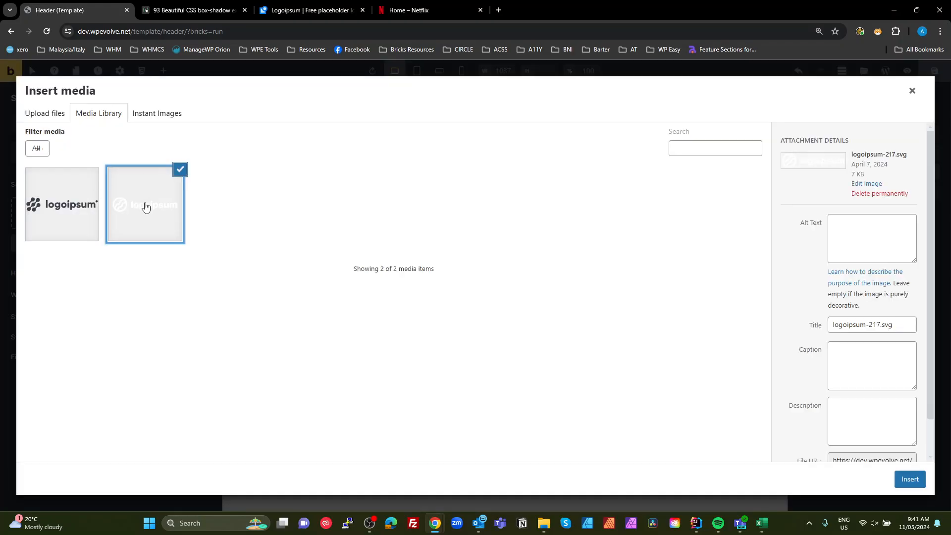
left_click(904, 479)
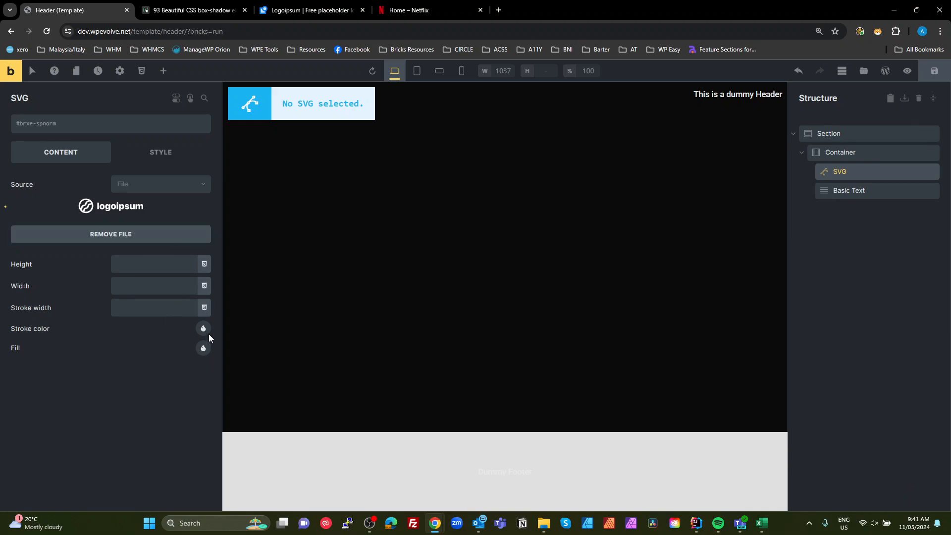
left_click(203, 348)
left_click(28, 375)
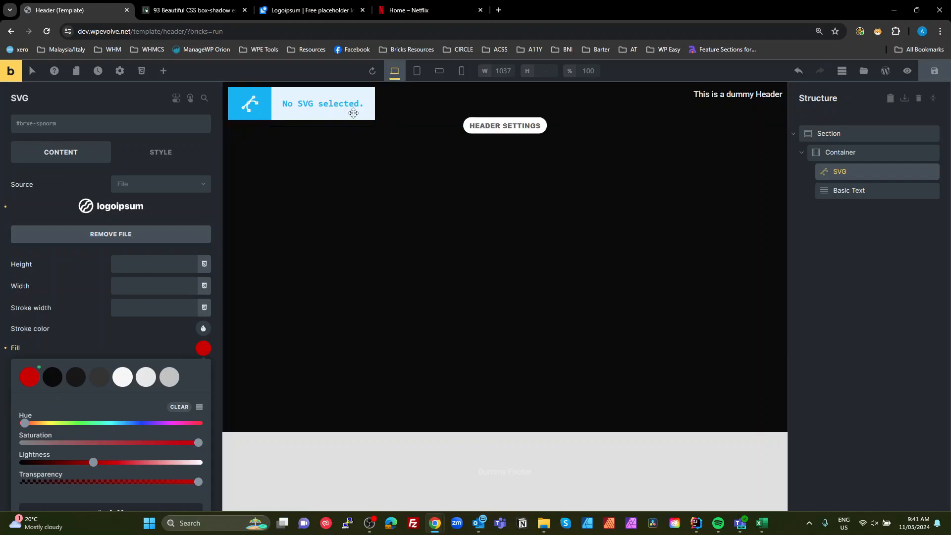
left_click(147, 351)
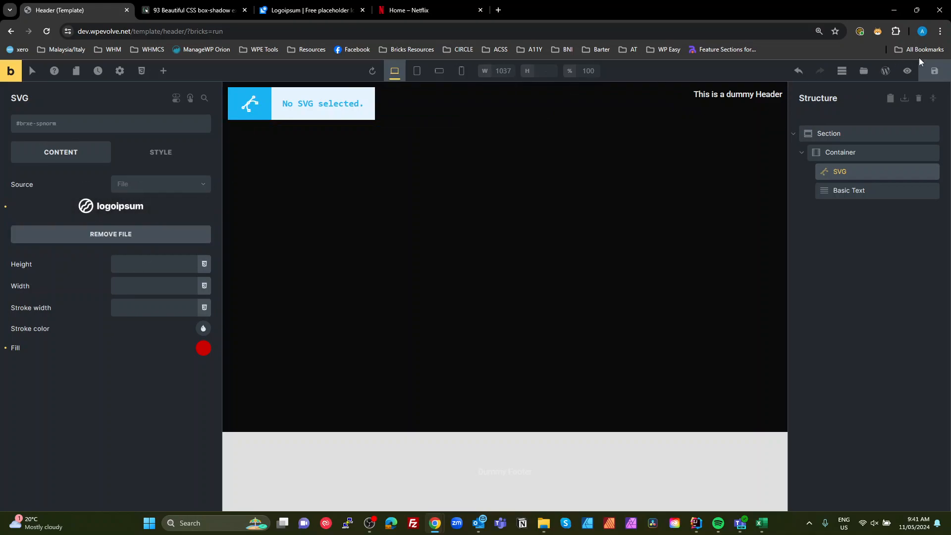
- Save the header template and preview it on the front end
left_click(934, 71)
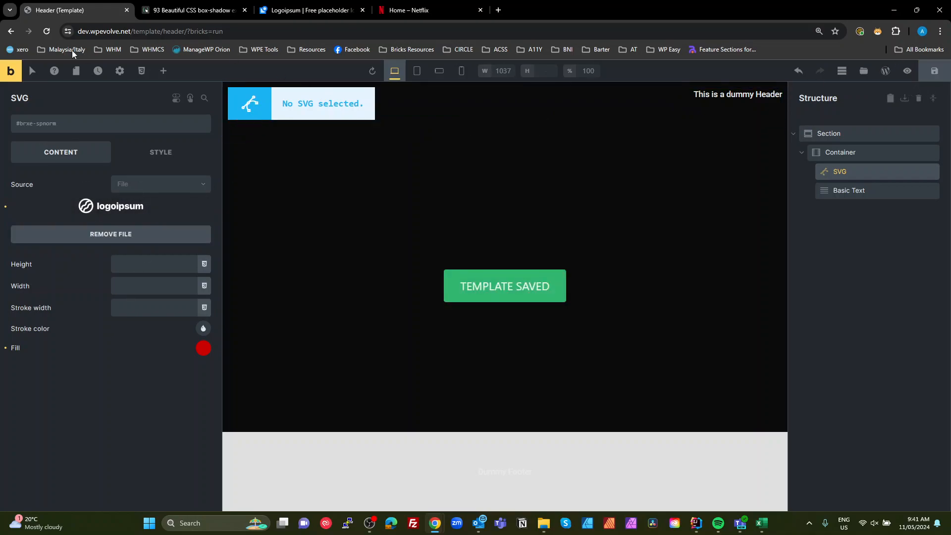
left_click(47, 32)
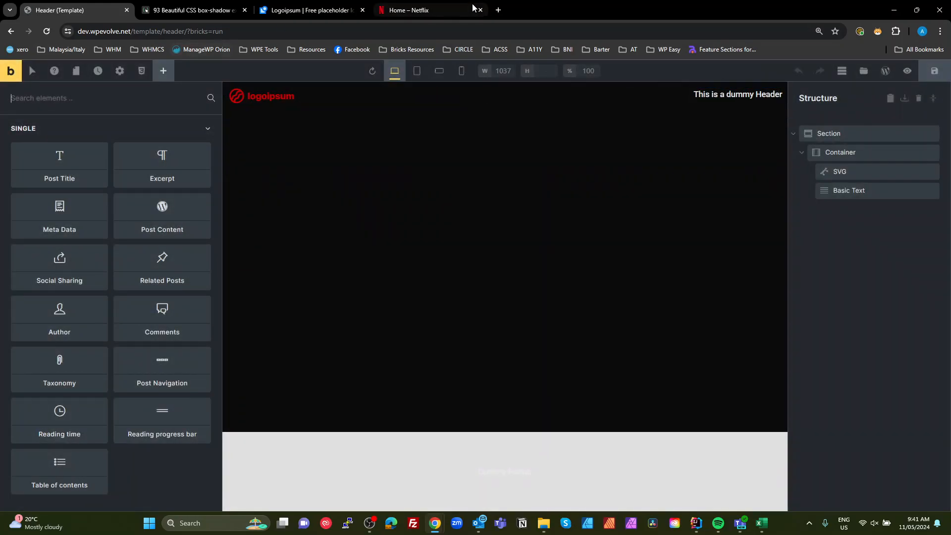
left_click(11, 70)
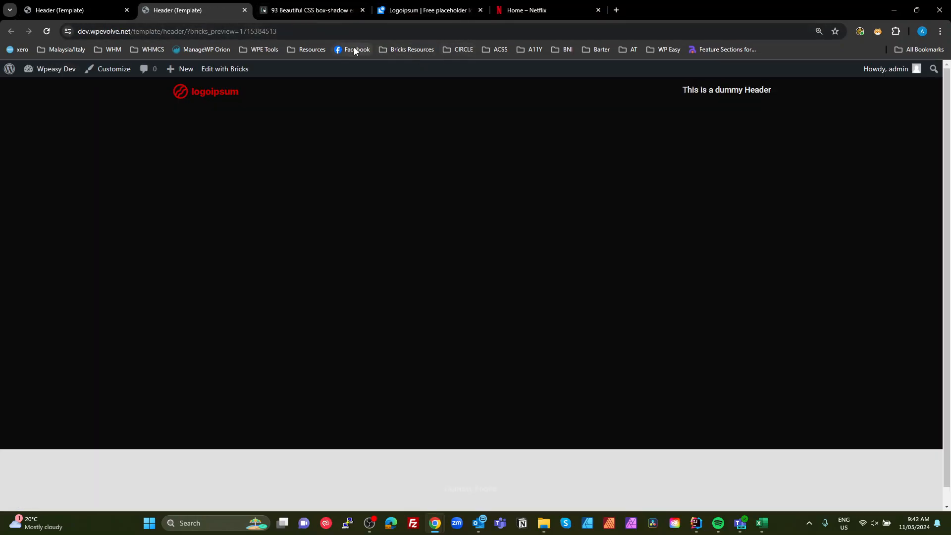
mouse_move(225, 68)
- Open the Footer template and set its section background color to the #171717 palette swatch
left_click(240, 89)
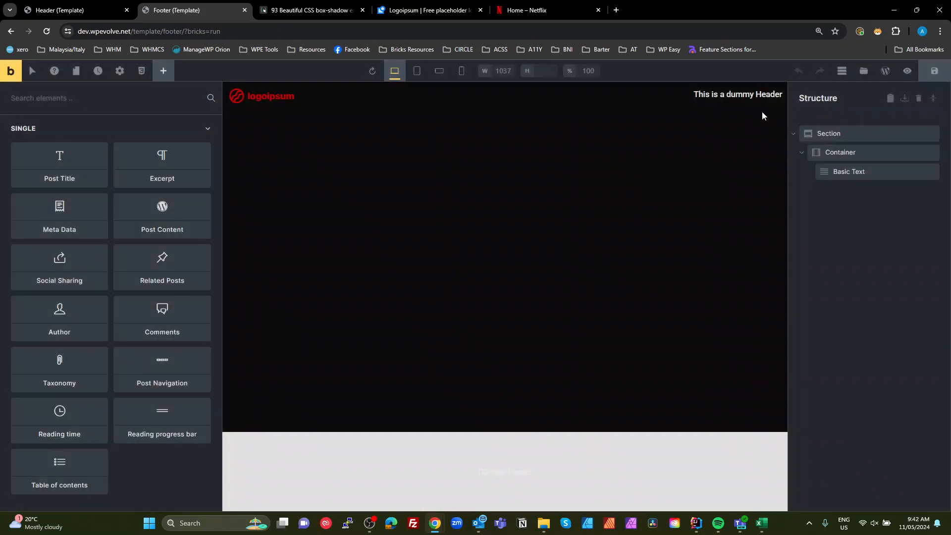
left_click(819, 130)
left_click(150, 152)
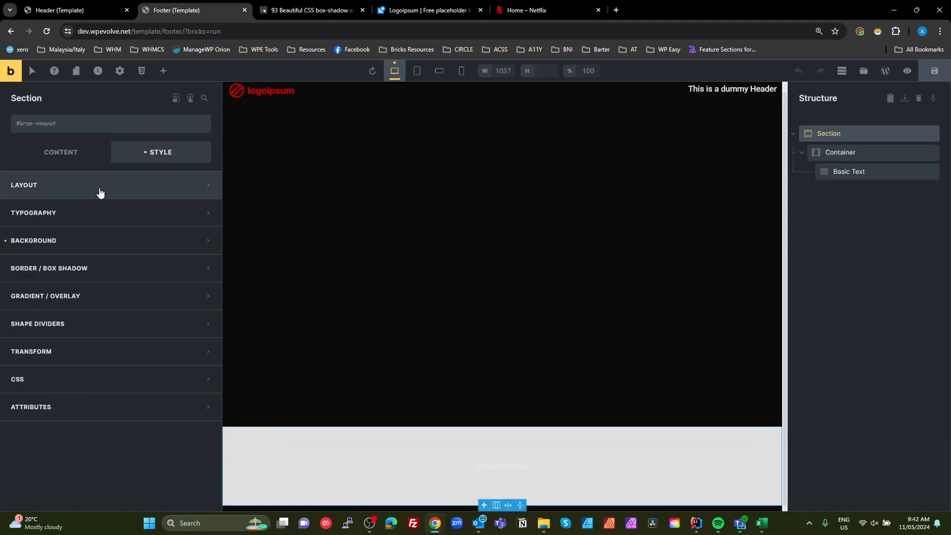
left_click(118, 242)
left_click(202, 266)
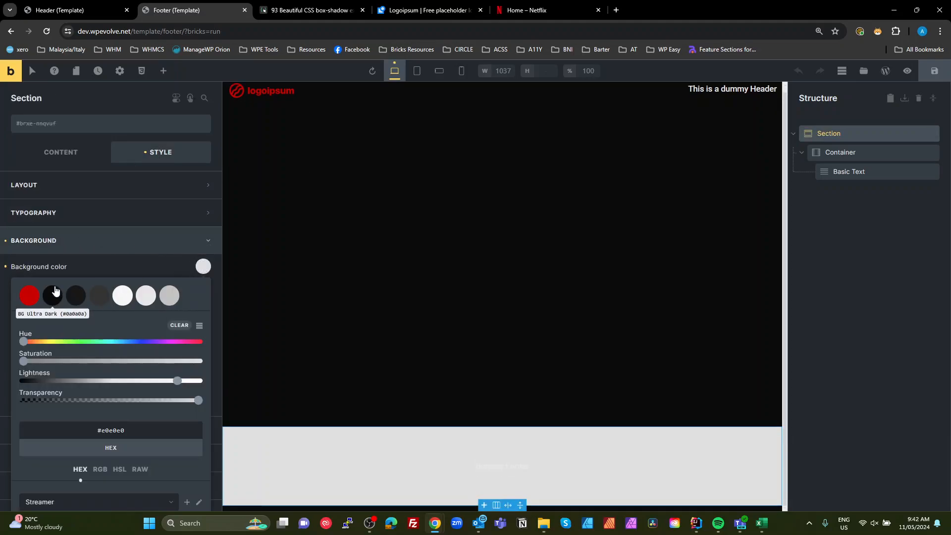
left_click(80, 302)
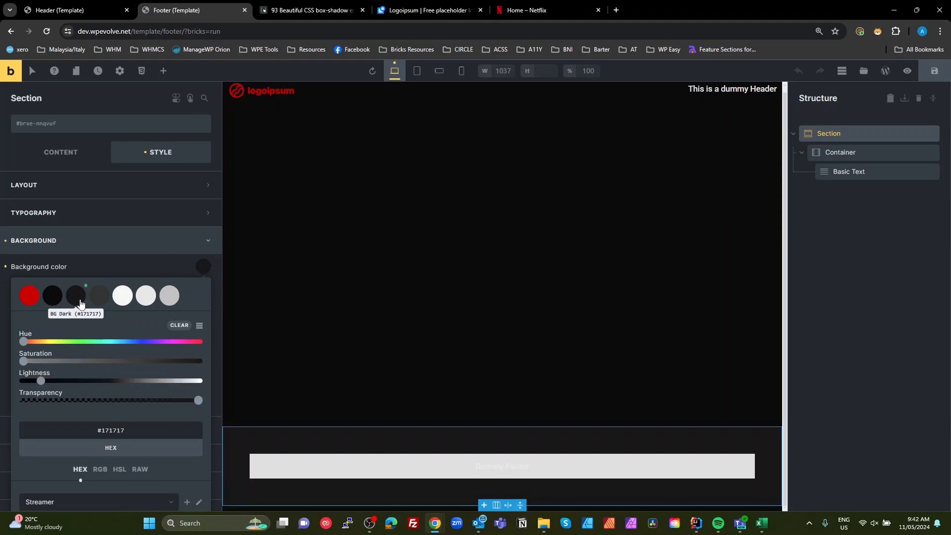
- Clear the background color of the footer's container
left_click(836, 152)
left_click(6, 241)
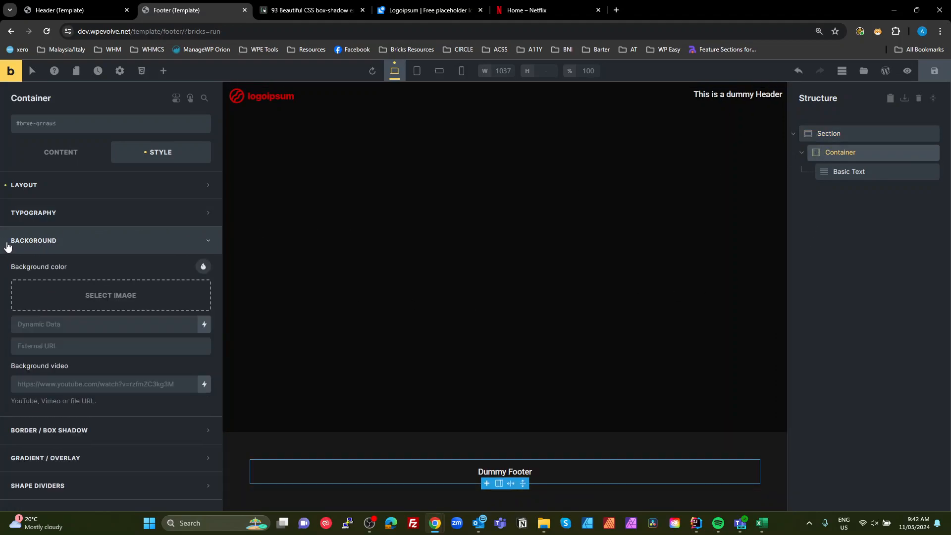
- Save the footer template and preview it on the front end
left_click(934, 70)
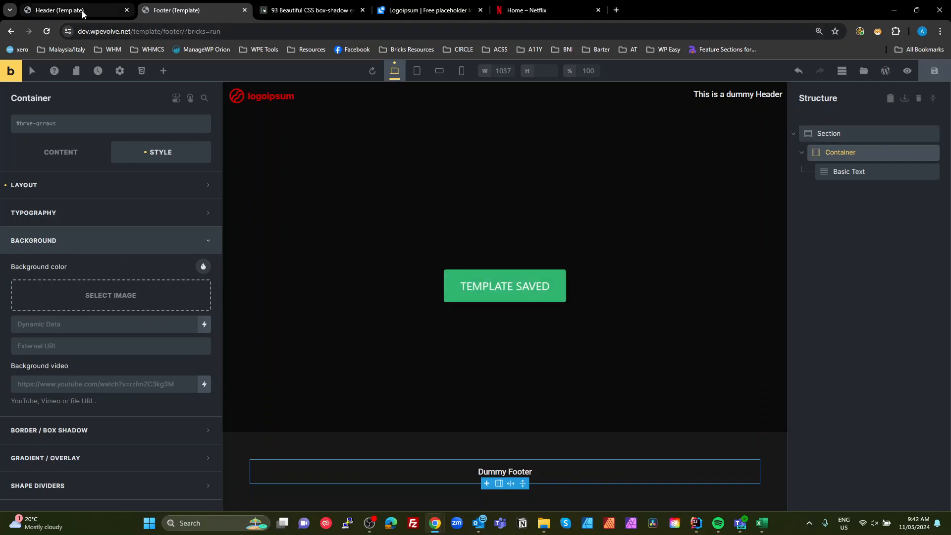
left_click(126, 10)
left_click(11, 71)
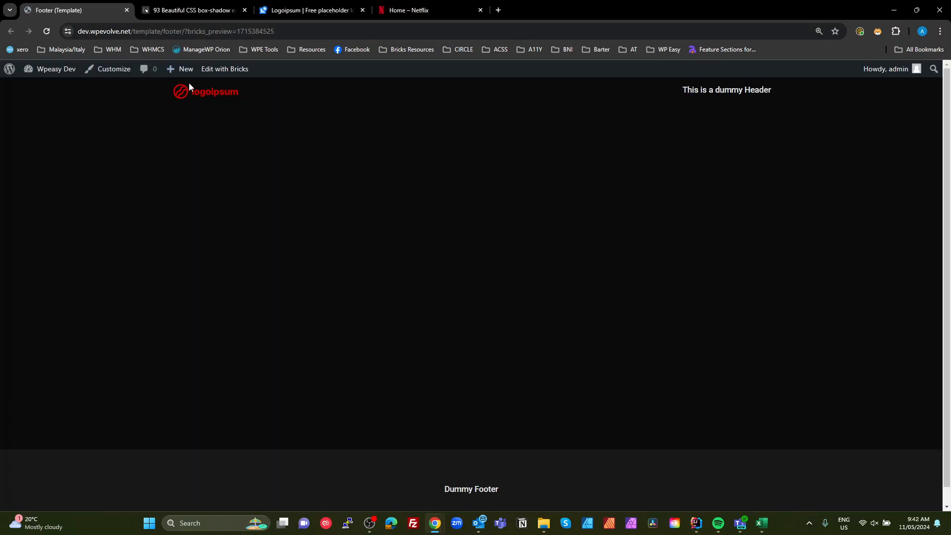
- Go to the WordPress pages list and open the Videos page in the Bricks editor
left_click(71, 72)
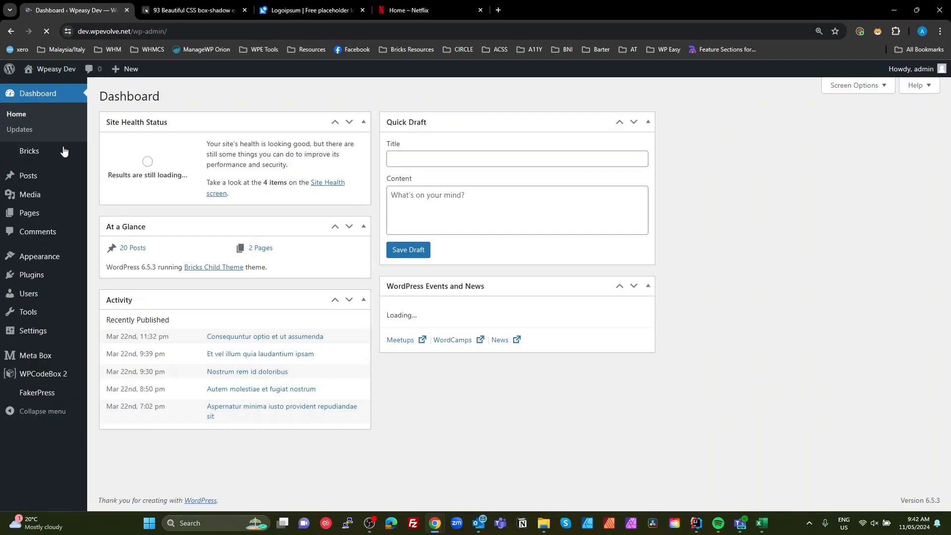
left_click(39, 217)
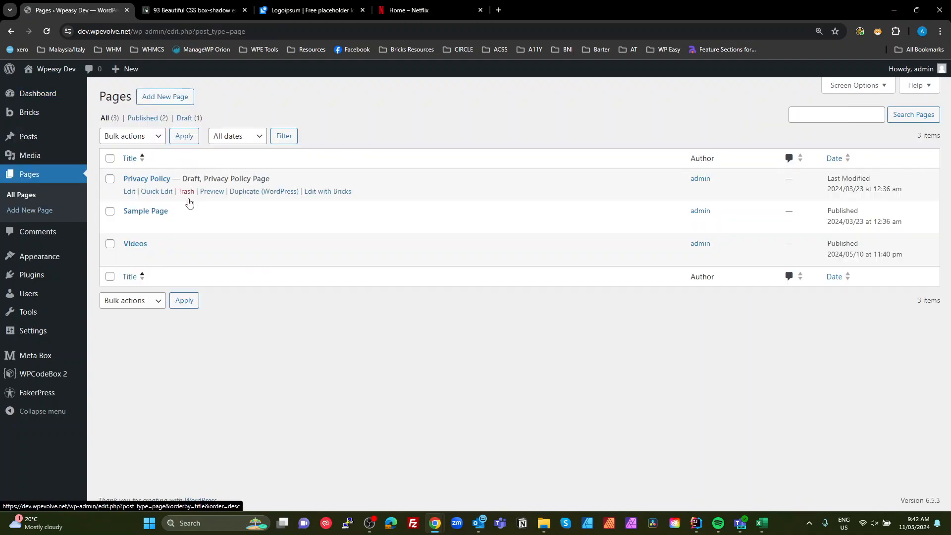
left_click(290, 257)
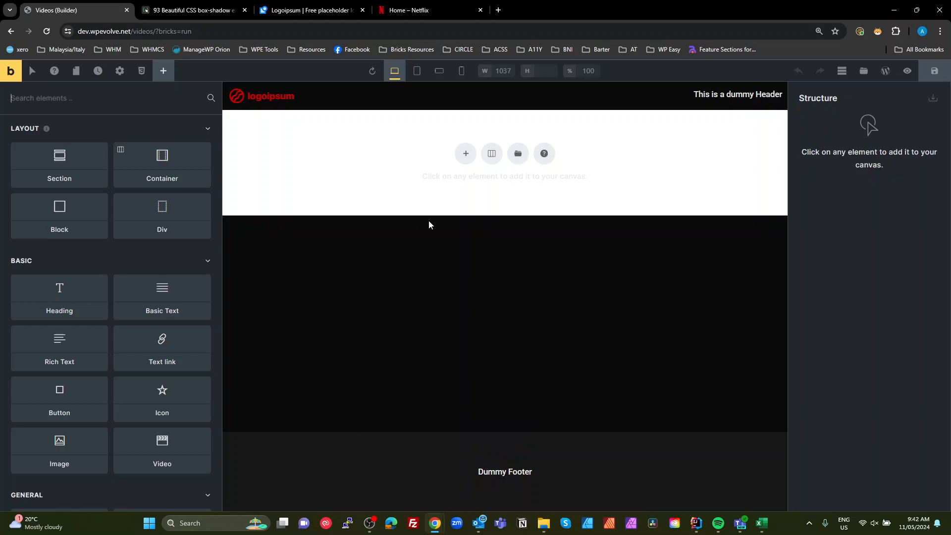
- Add a section to the Videos page, remove its inner container, and insert a Heading in it
left_click(466, 154)
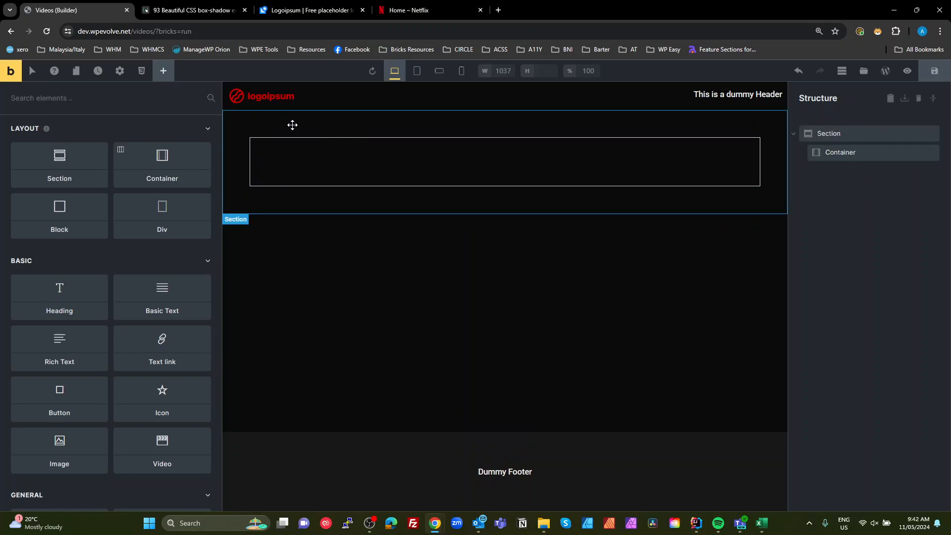
left_click(479, 147)
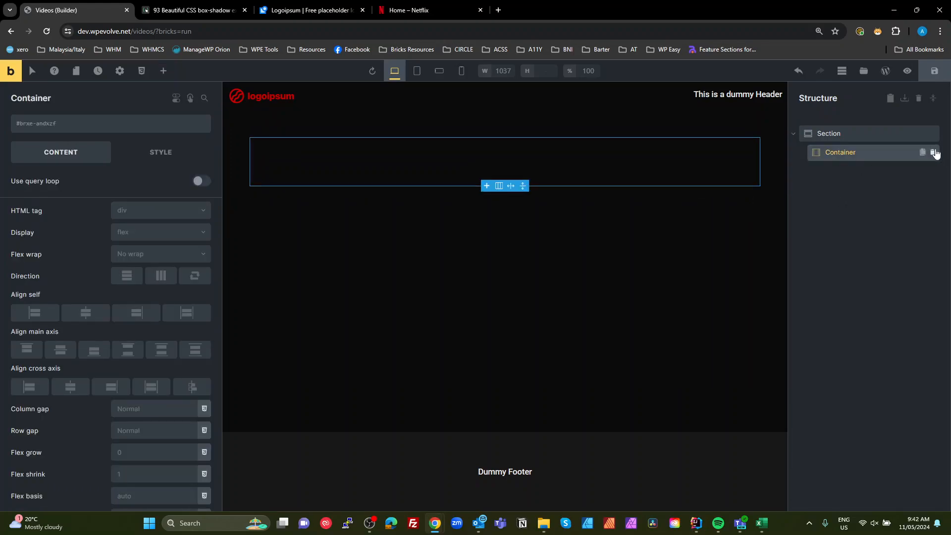
left_click(933, 152)
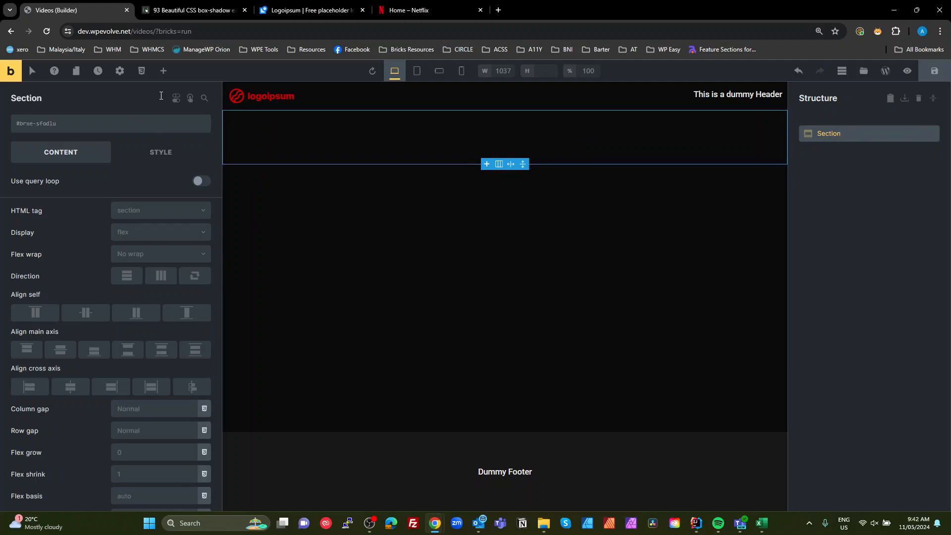
left_click(163, 71)
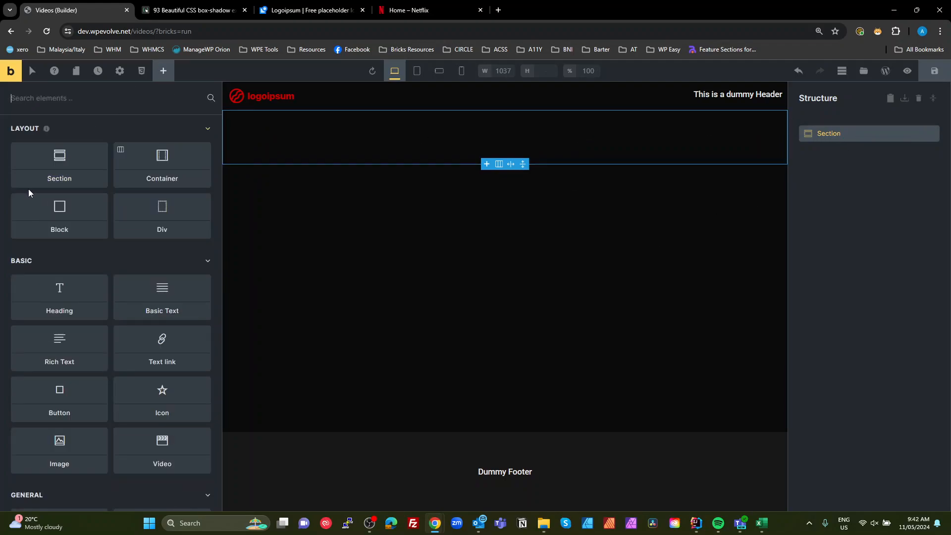
left_click(60, 301)
- Review the Netflix browse page as a design reference
left_click(411, 9)
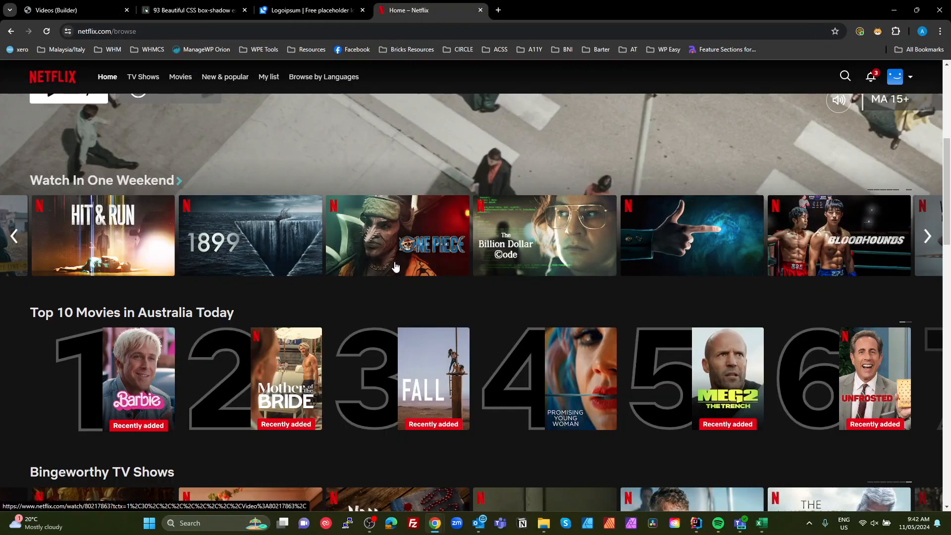
mouse_move(395, 268)
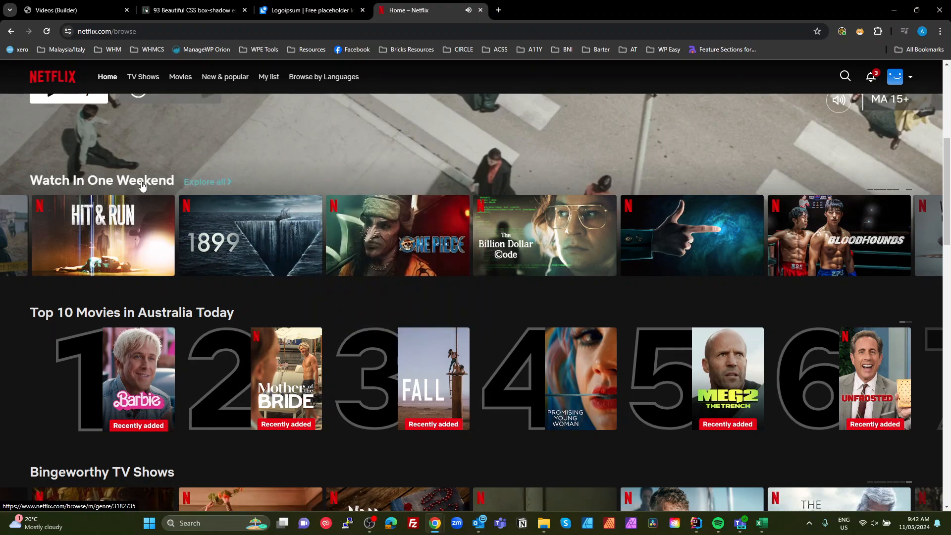
left_click_drag(410, 11, 66, 24)
left_click(171, 14)
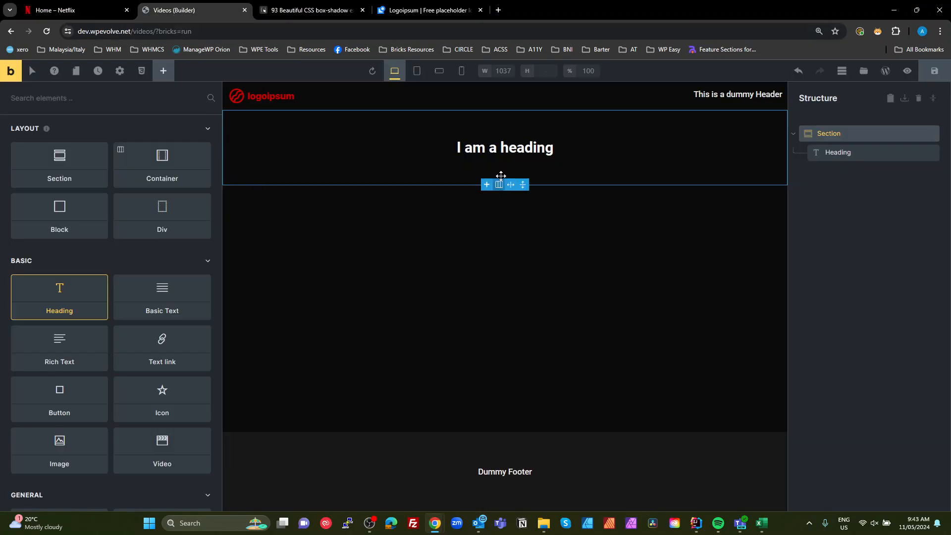
- In the Default theme style, set sections' cross-axis alignment to start so content aligns left
left_click(827, 134)
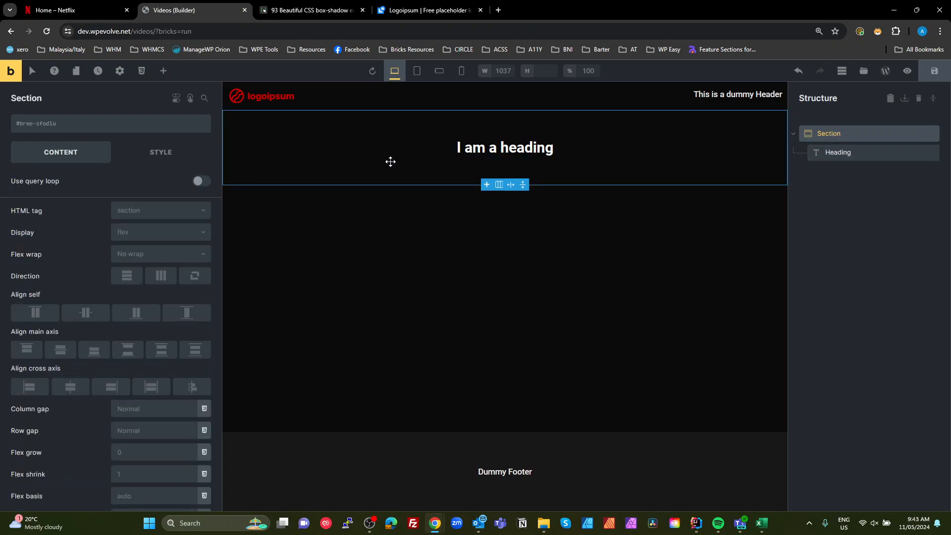
left_click(120, 71)
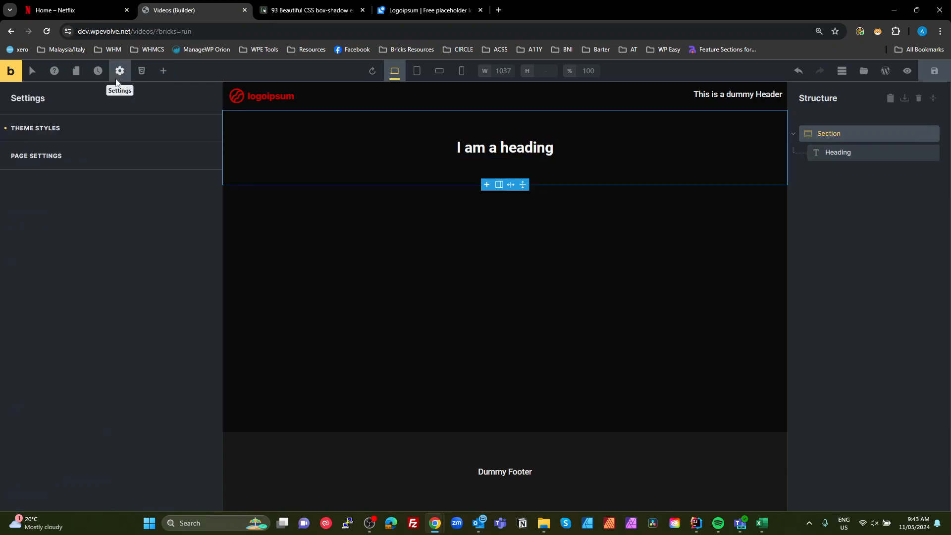
left_click(77, 130)
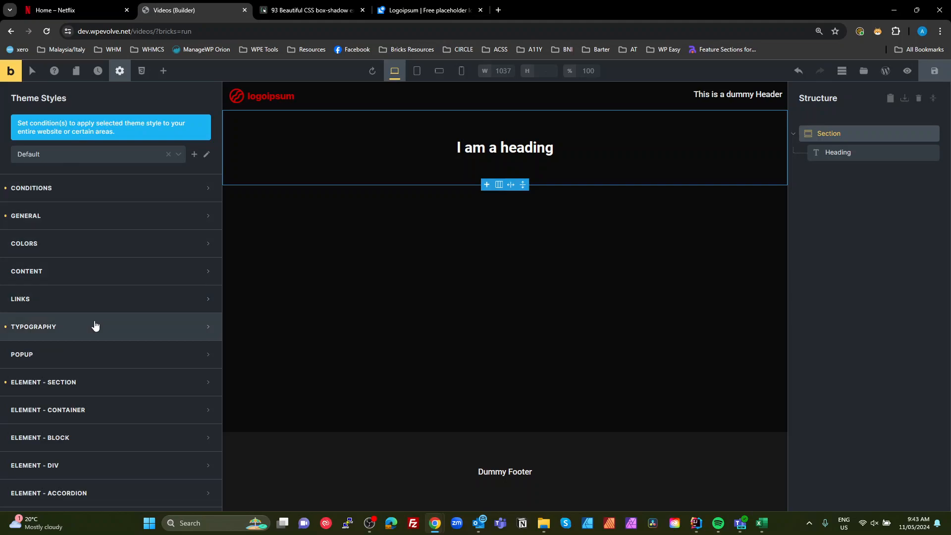
scroll(99, 337, "down", 2)
scroll(118, 385, "down", 2)
scroll(119, 385, "down", 5)
scroll(119, 386, "up", 4)
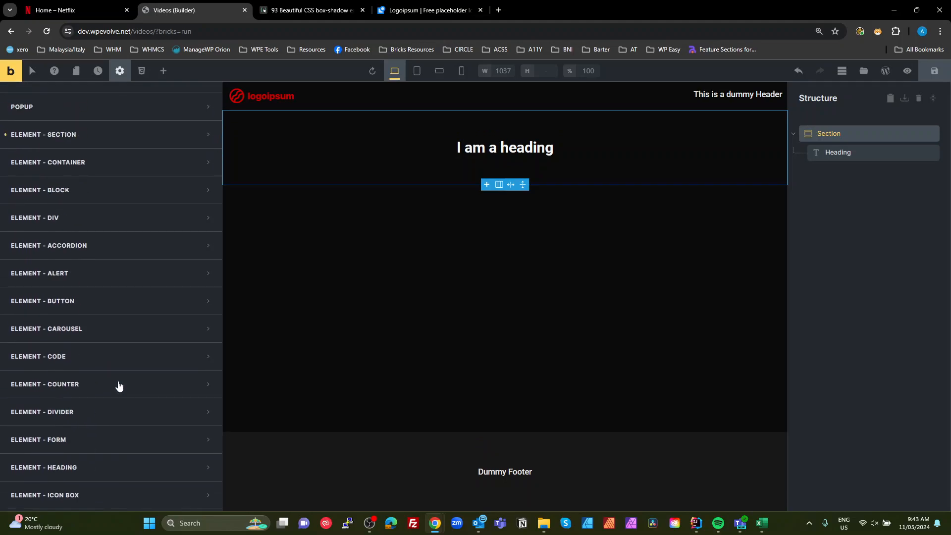
scroll(111, 352, "up", 1)
left_click(101, 186)
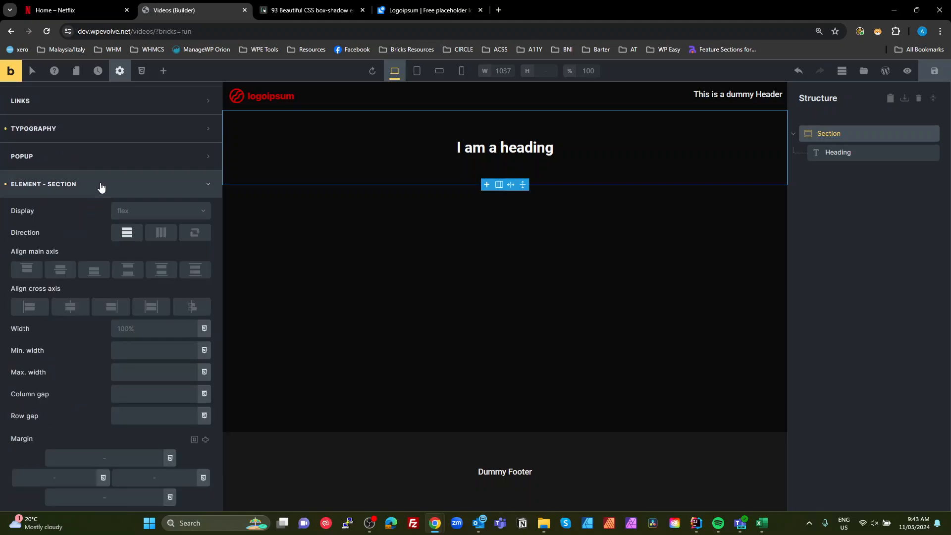
left_click(29, 306)
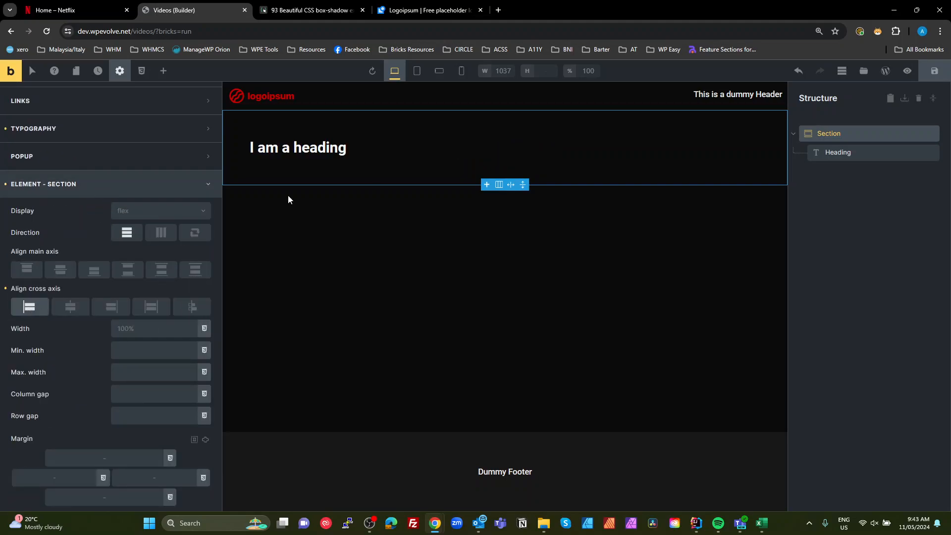
- Add a Basic Text element below the heading in the section
left_click(837, 150)
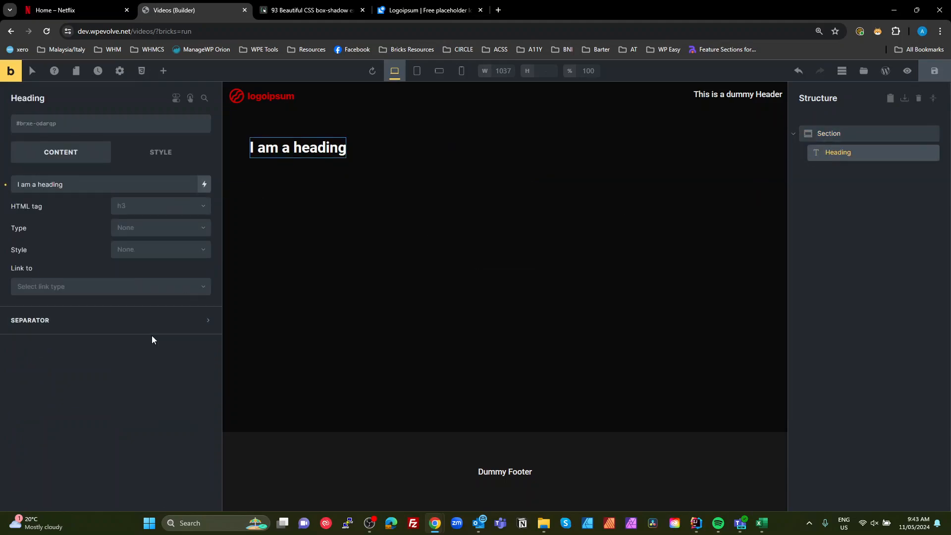
left_click(119, 70)
left_click(57, 129)
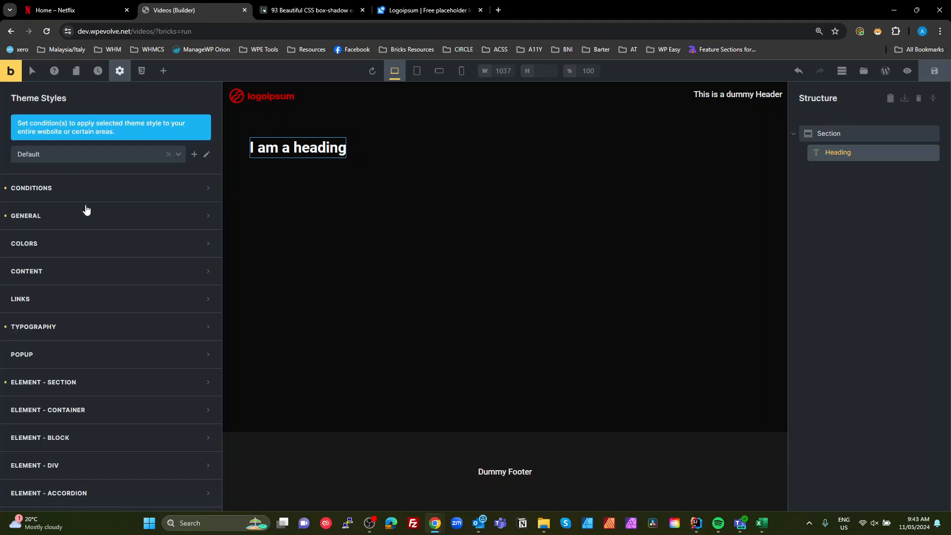
left_click(289, 150)
left_click(165, 73)
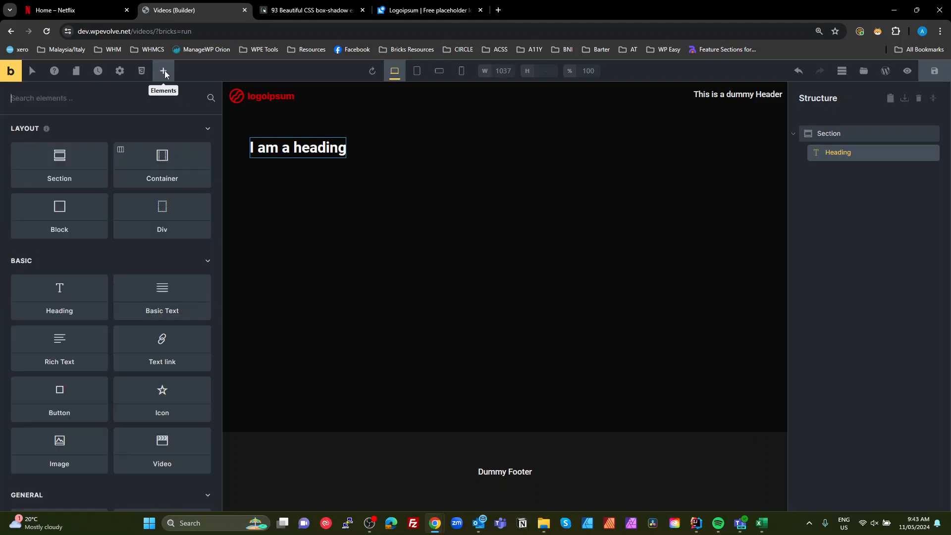
left_click(160, 301)
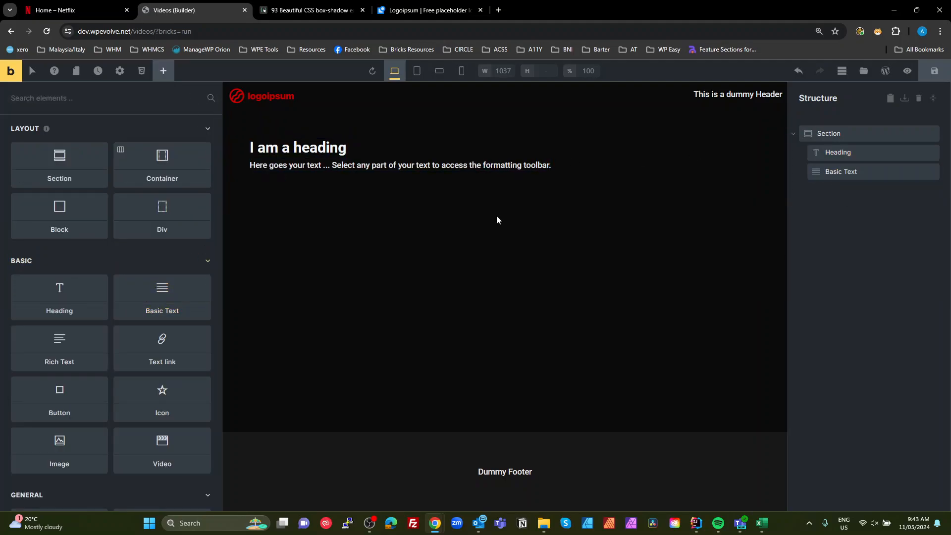
- In the theme style typography, set the body font weight to 400
left_click(120, 70)
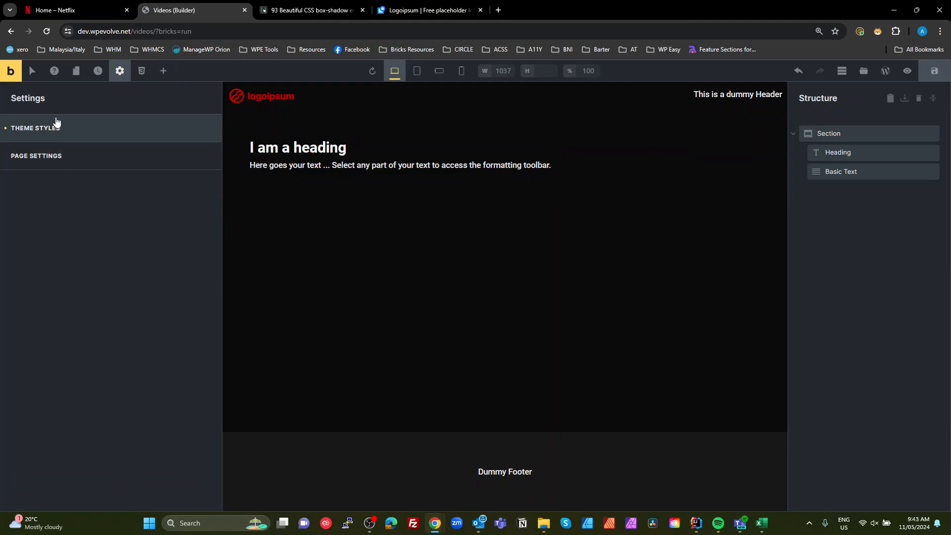
left_click(54, 125)
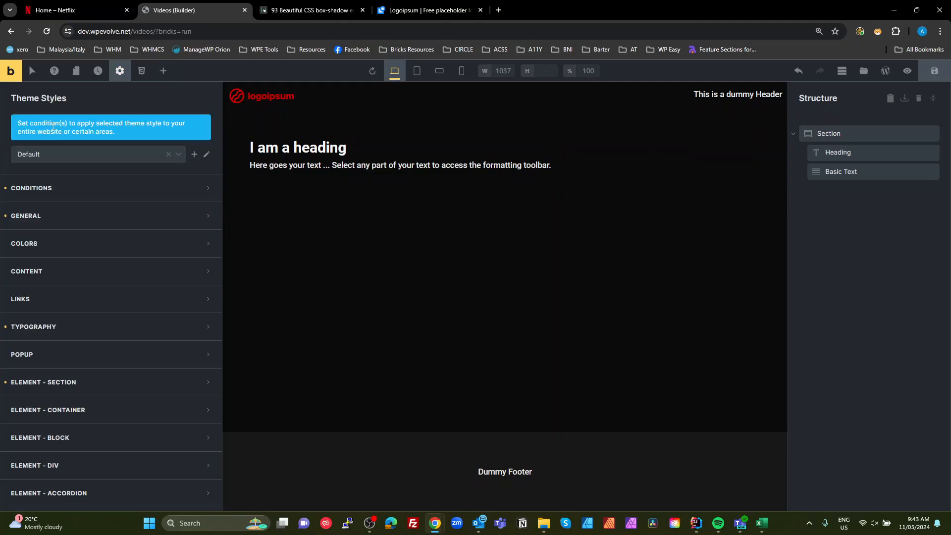
left_click(75, 331)
scroll(134, 313, "down", 2)
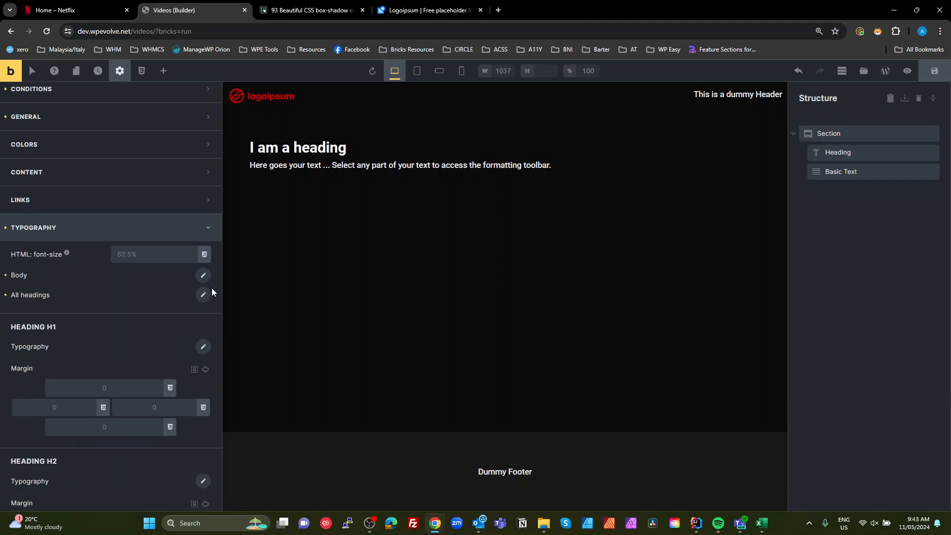
left_click(203, 276)
left_click(58, 449)
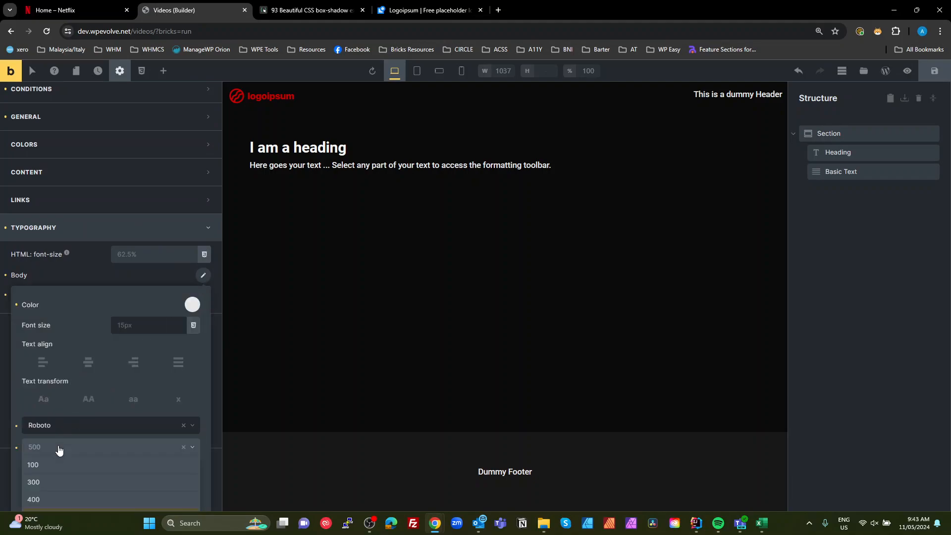
left_click(49, 503)
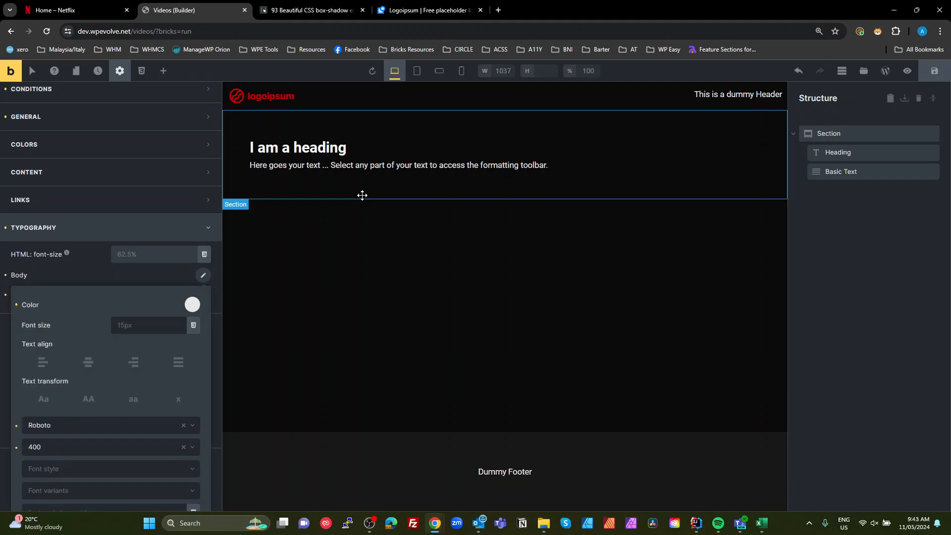
- Set the font weight for all headings in the theme style typography to 500
left_click(87, 274)
left_click(203, 295)
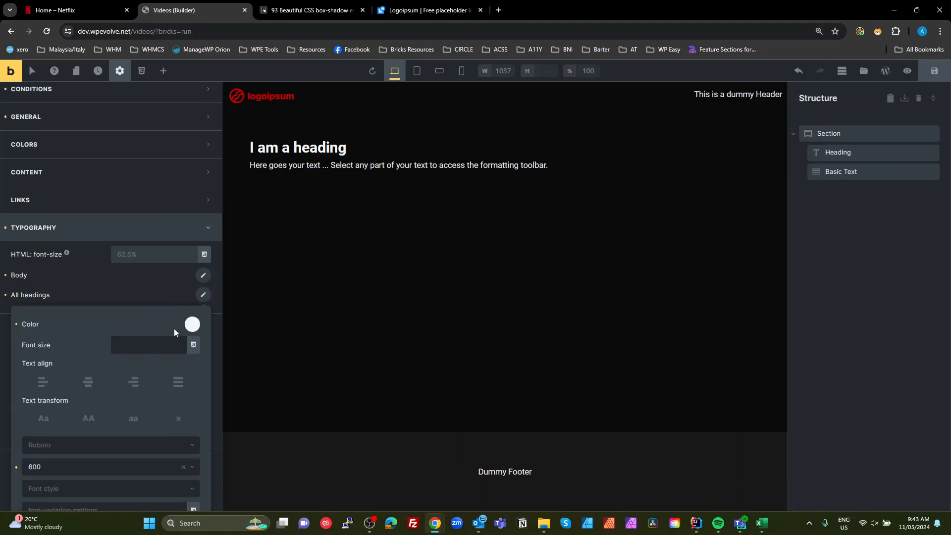
scroll(176, 330, "down", 2)
left_click(79, 371)
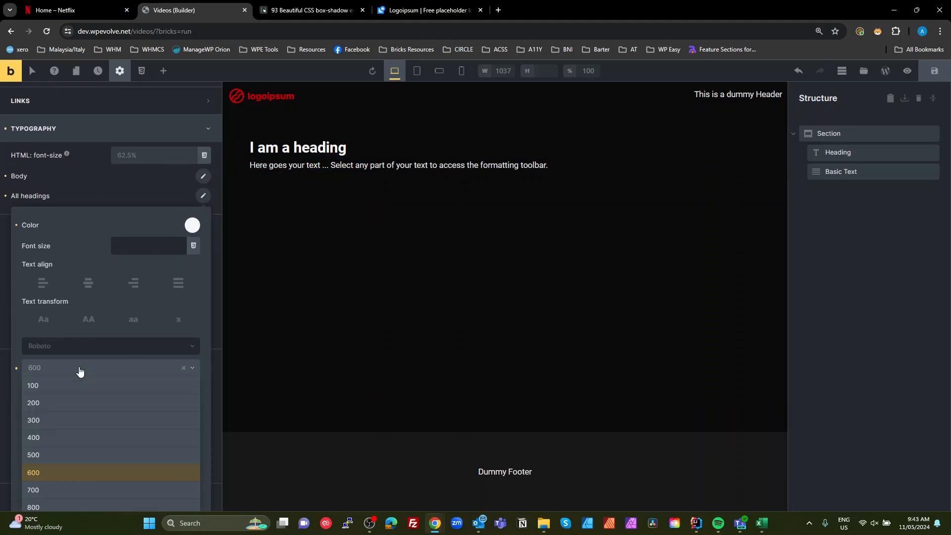
left_click(51, 454)
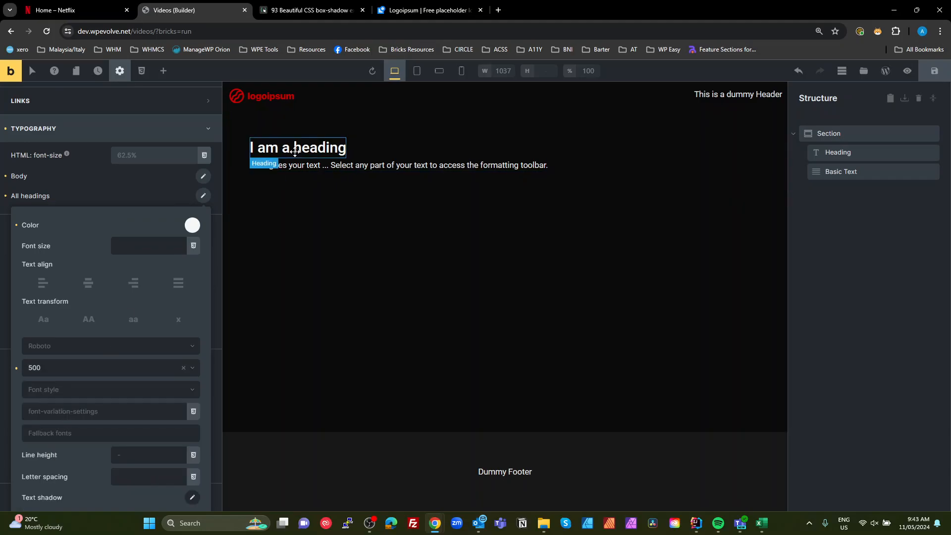
- Compare the page heading and section with the Netflix reference page
left_click(73, 11)
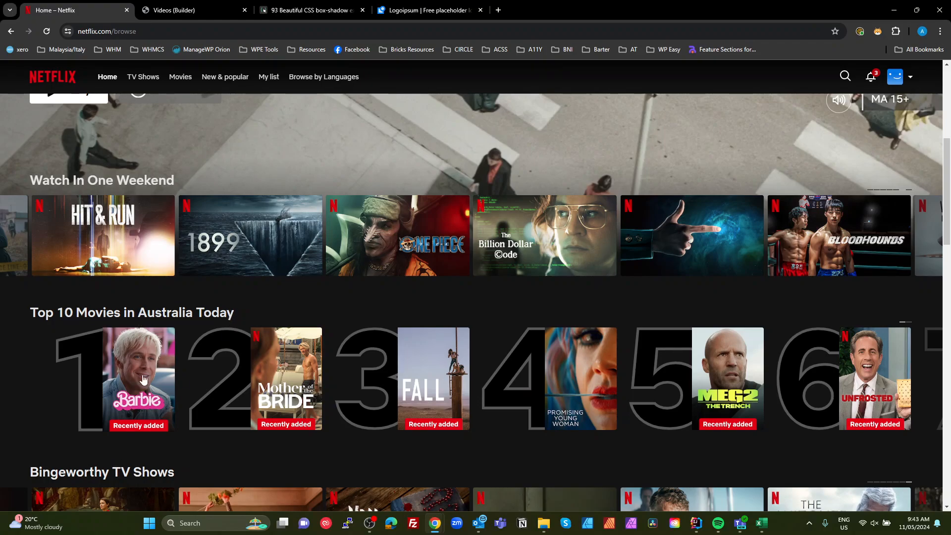
left_click(197, 10)
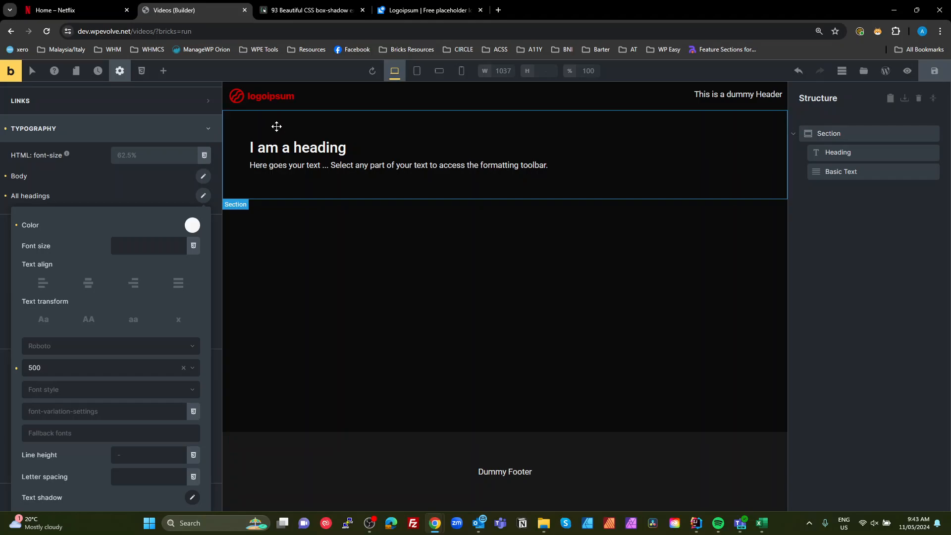
left_click(313, 144)
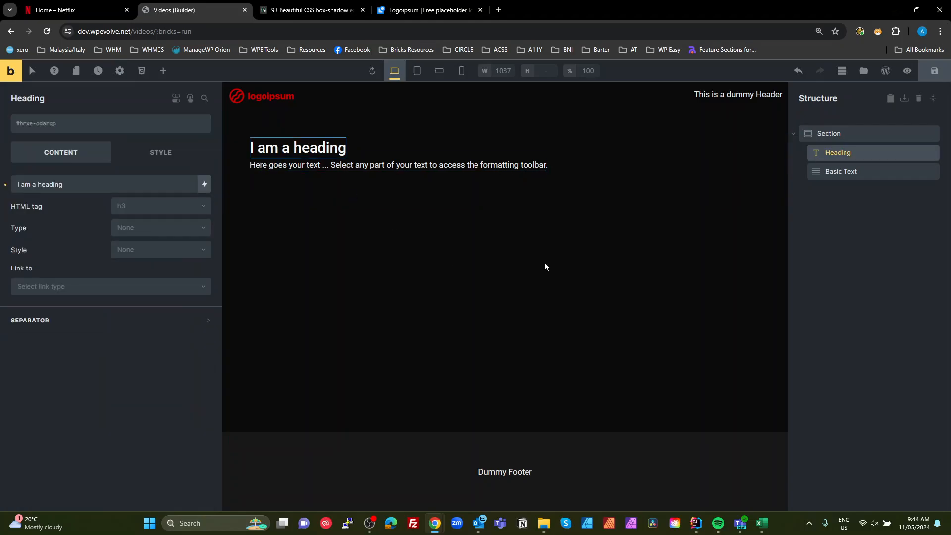
left_click(645, 244)
left_click(824, 133)
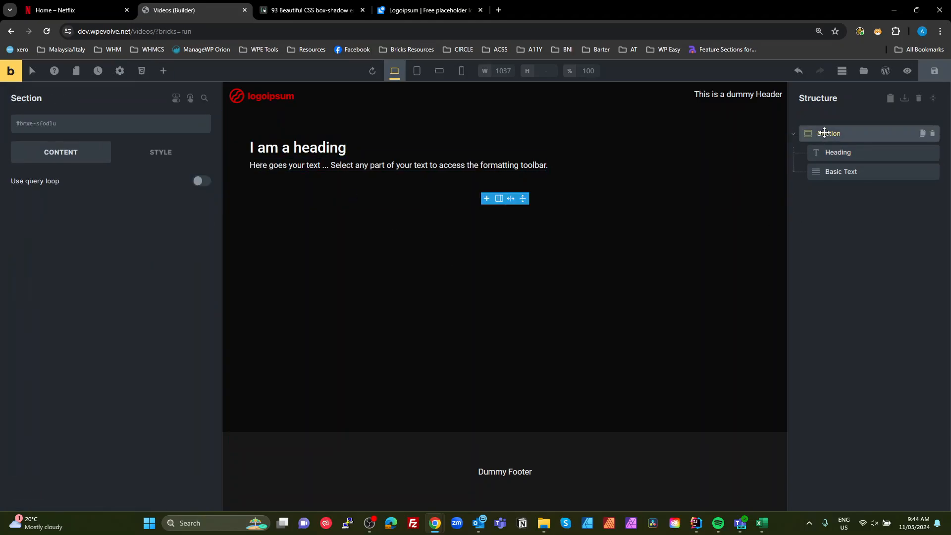
left_click(829, 151)
- Delete the Basic Text element from the section
left_click(836, 170)
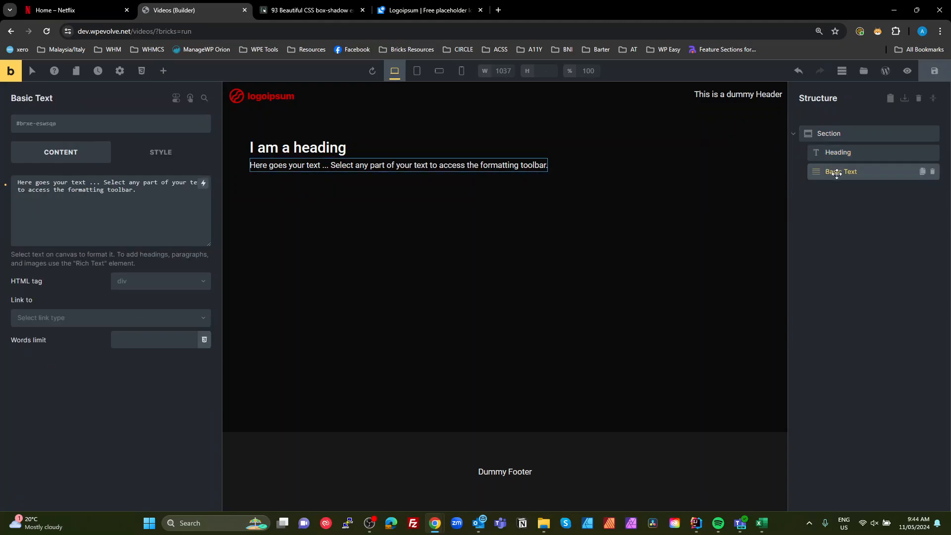
left_click(55, 10)
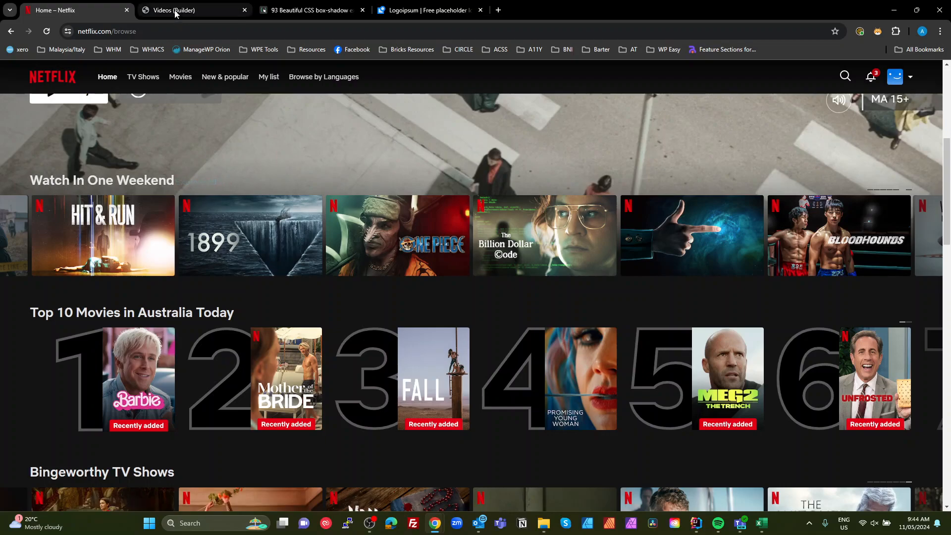
left_click(193, 10)
left_click(935, 174)
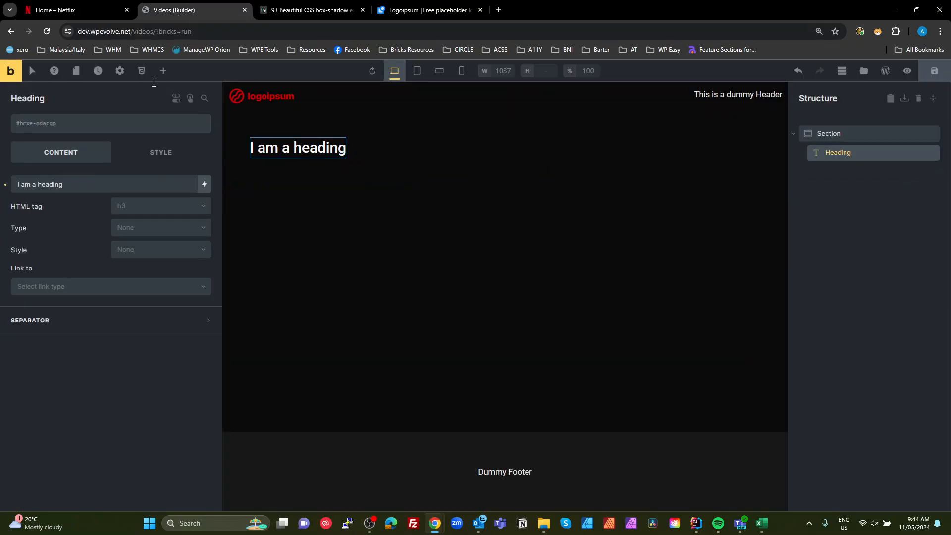
- Review the Netflix video rows and thumbnails as a layout reference
left_click(55, 10)
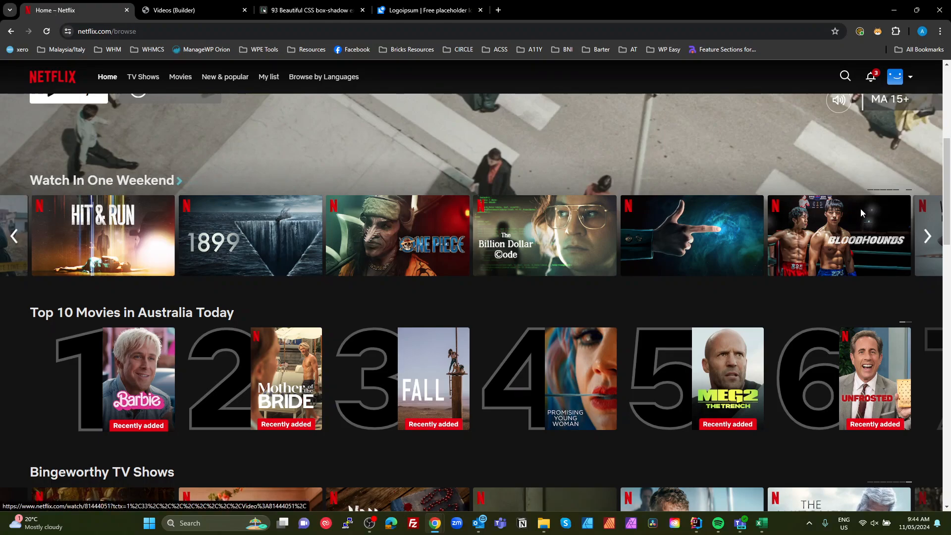
left_click(188, 7)
left_click(61, 10)
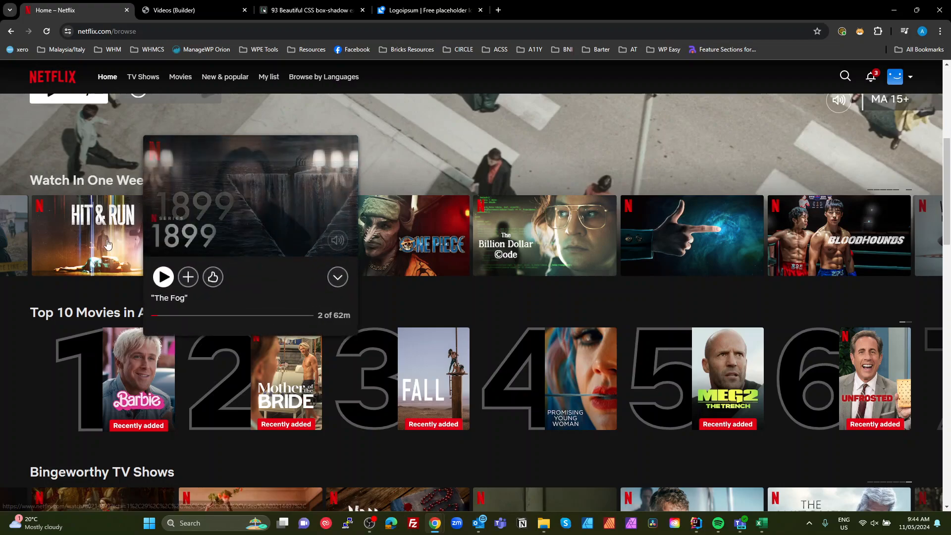
mouse_move(65, 162)
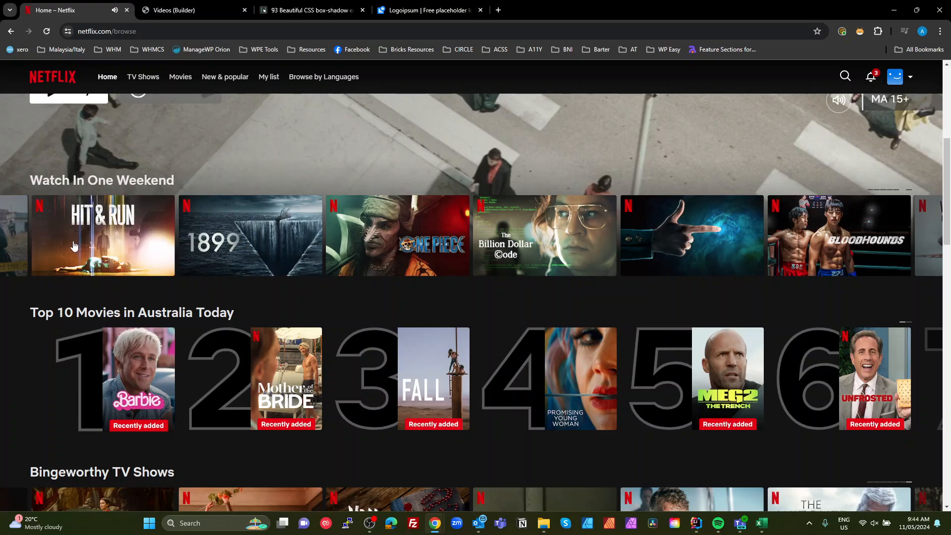
mouse_move(131, 267)
left_click(173, 10)
- Add a Block element inside the section below the heading
left_click(816, 217)
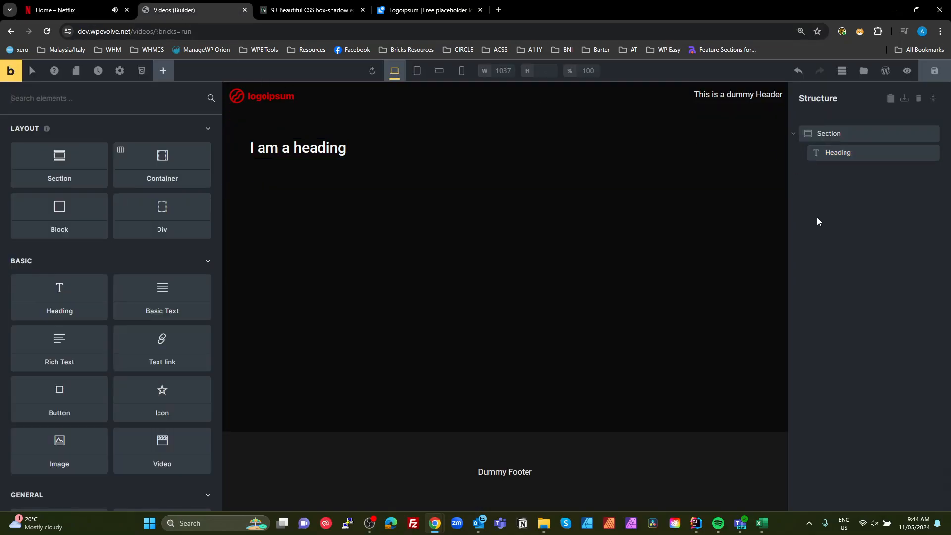
left_click(837, 151)
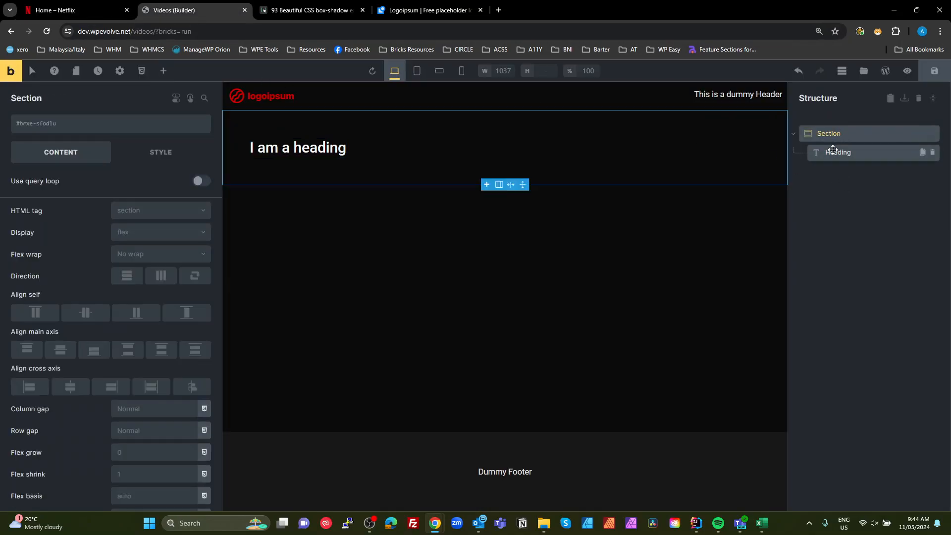
left_click(164, 71)
left_click(64, 228)
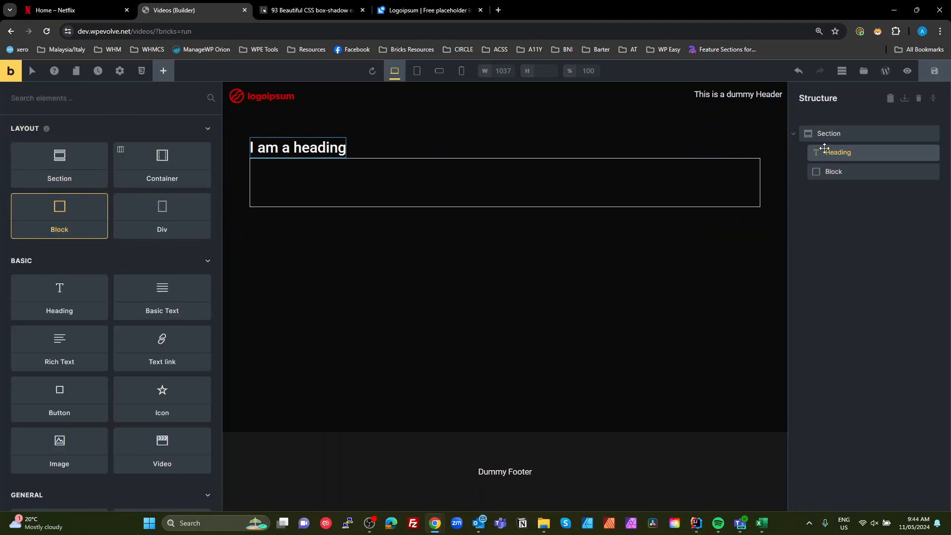
- Rename the new block as Video List
double_click(831, 171)
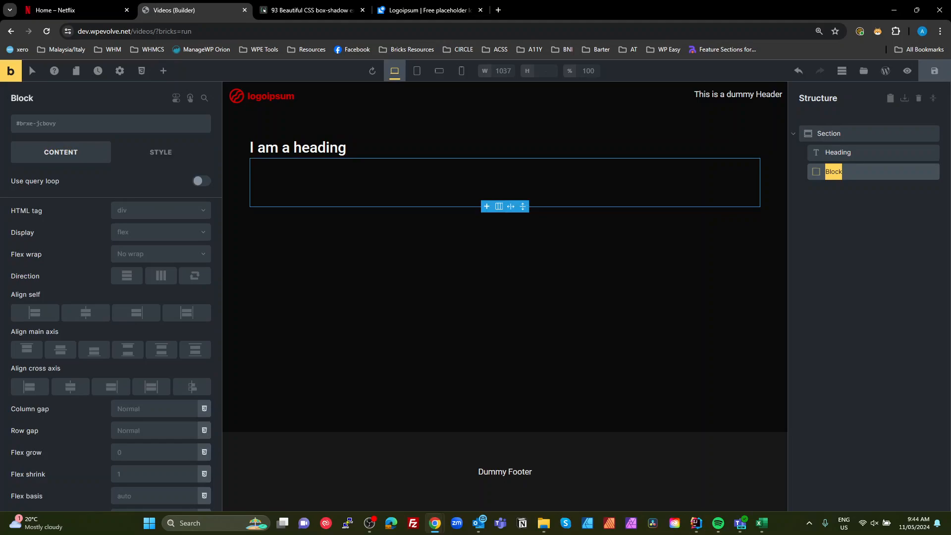
type("Video List")
key("Return")
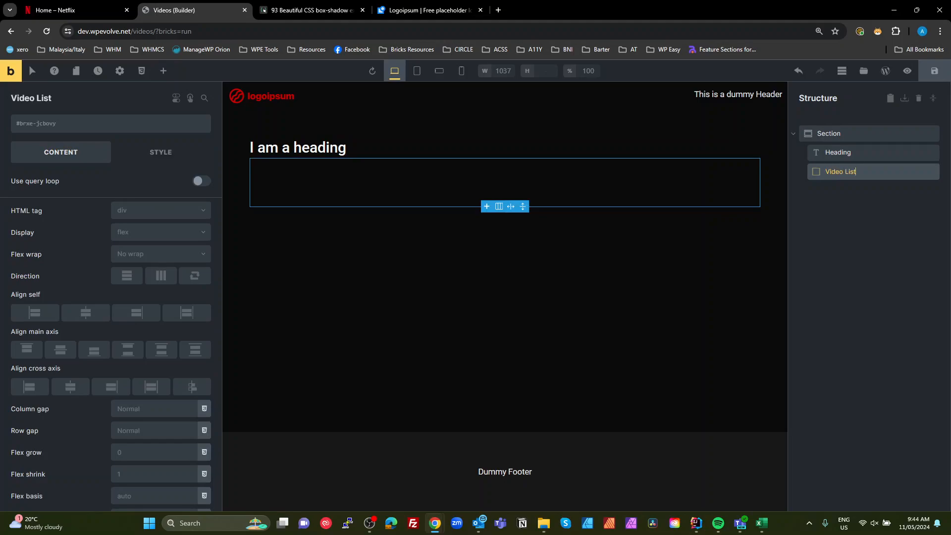
- Rename the section as Video Section
left_click(833, 200)
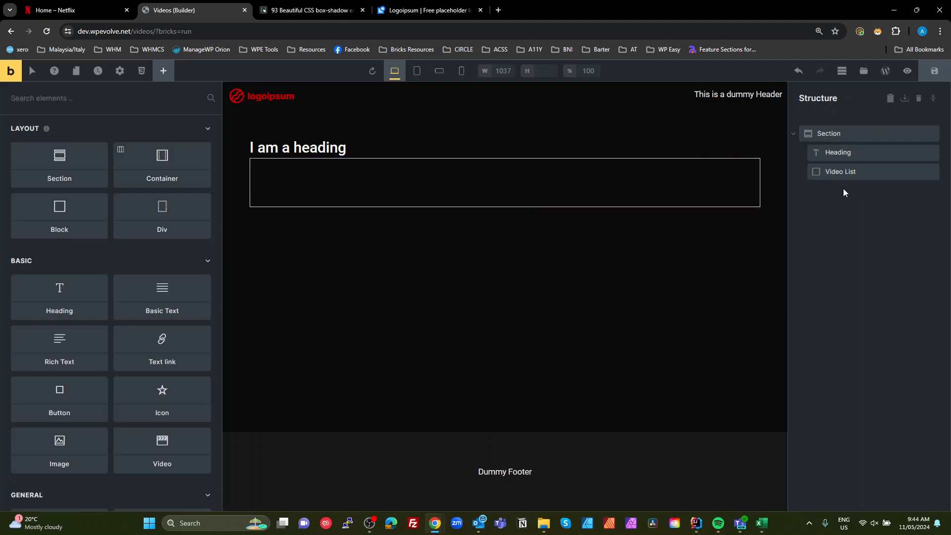
double_click(824, 133)
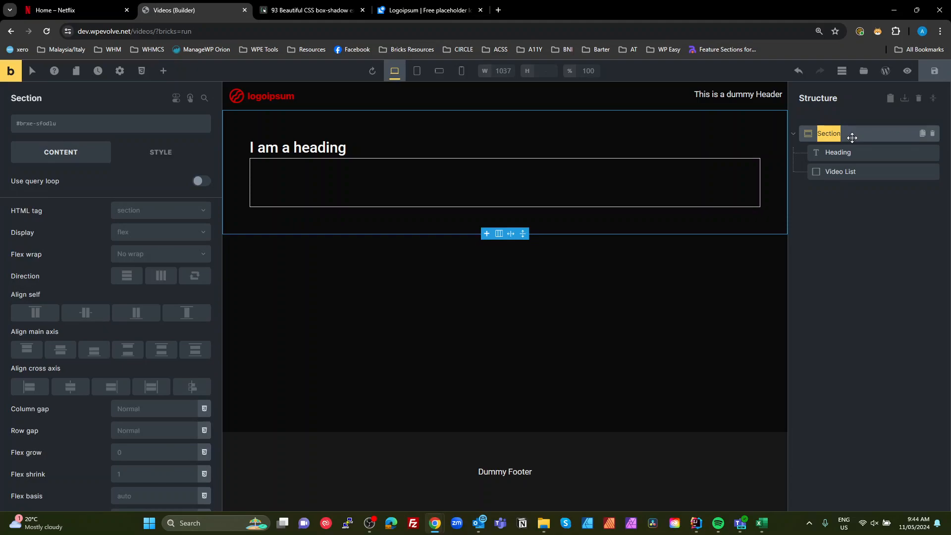
type("Video S")
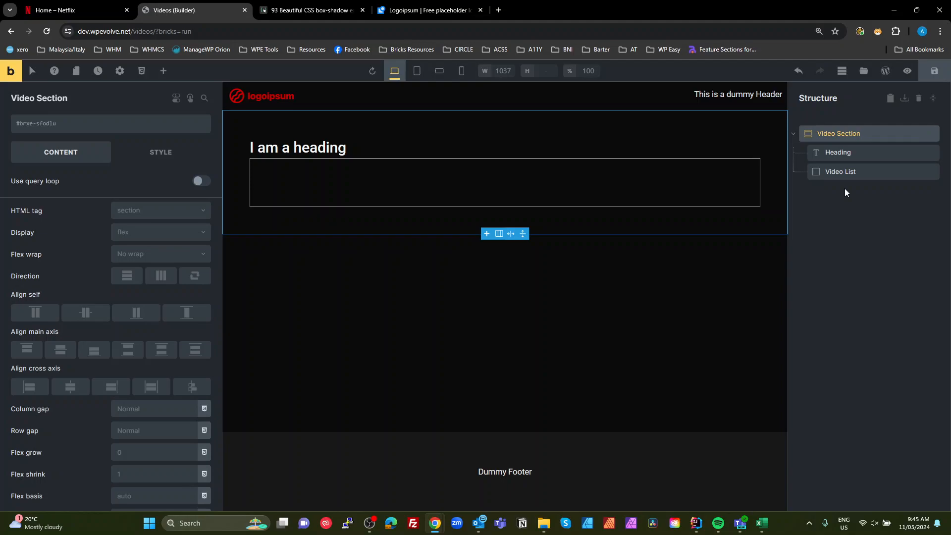
- Rename the heading as Main Heading
left_click(836, 153)
double_click(835, 154)
key("Left")
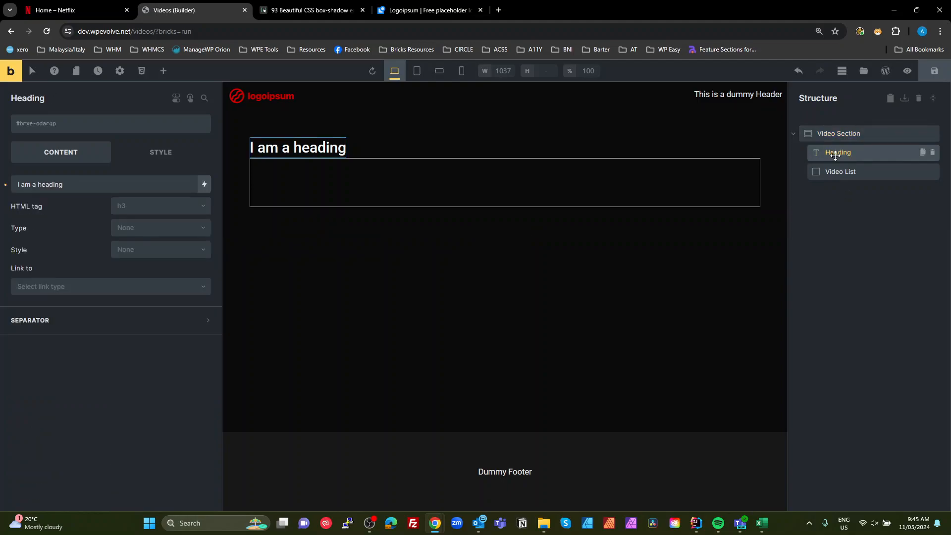
key("Return")
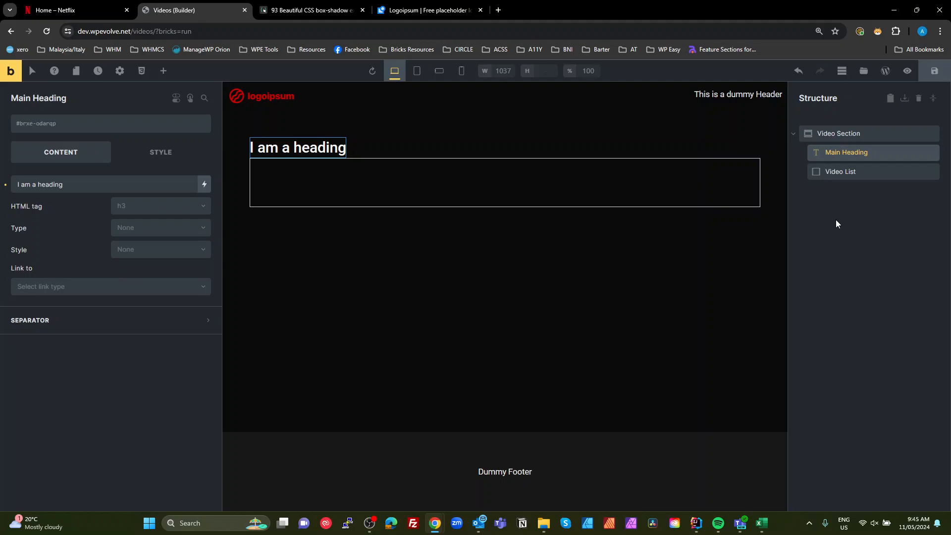
- Add a Block element to the section and move it above the main heading
left_click(838, 172)
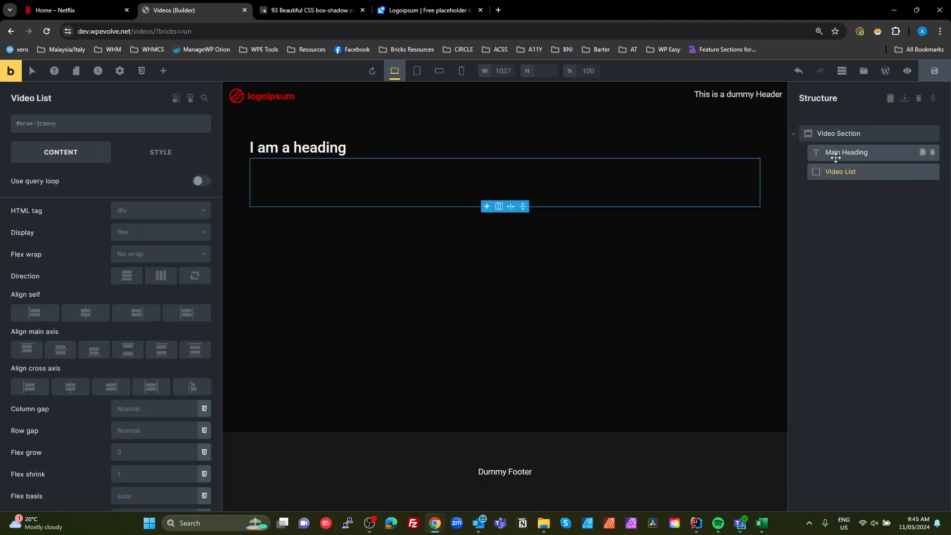
left_click(834, 135)
left_click(835, 148)
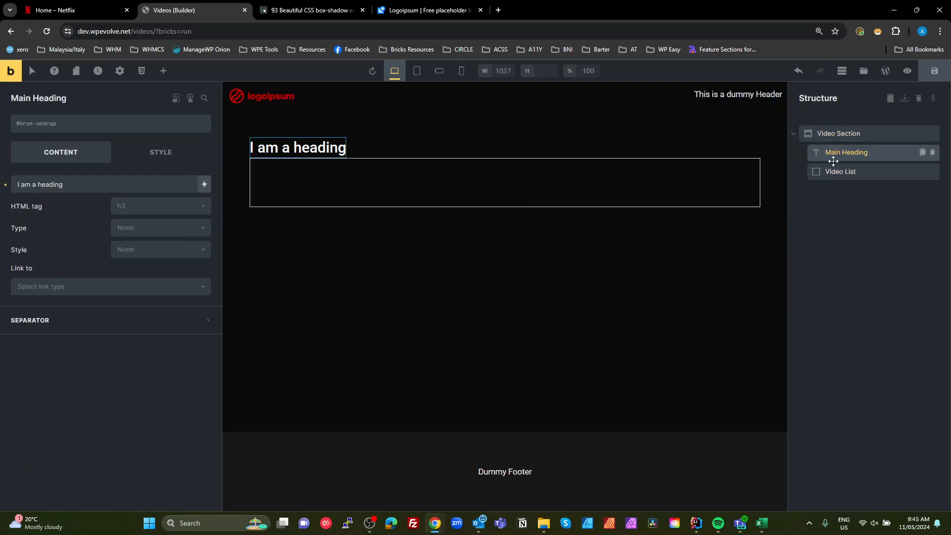
left_click(832, 130)
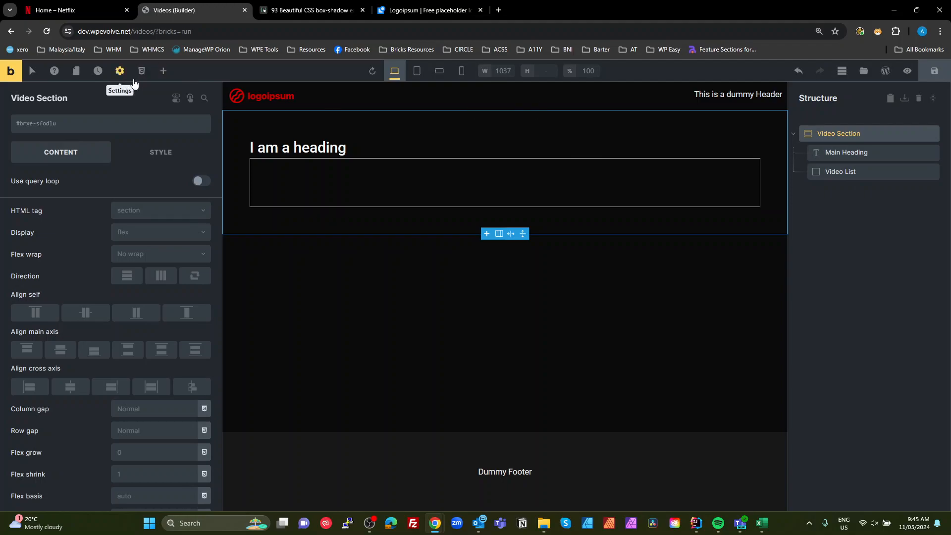
left_click(163, 71)
left_click_drag(65, 211, 746, 168)
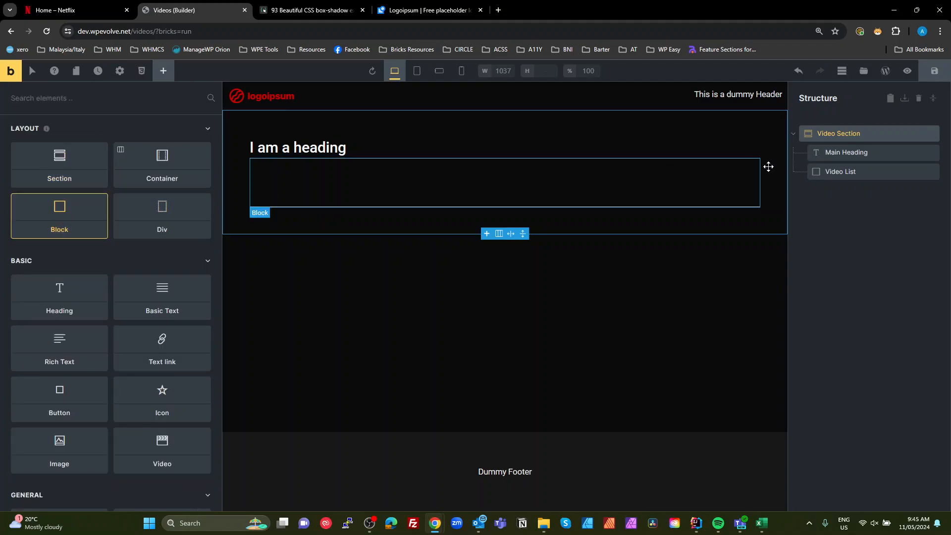
left_click(61, 212)
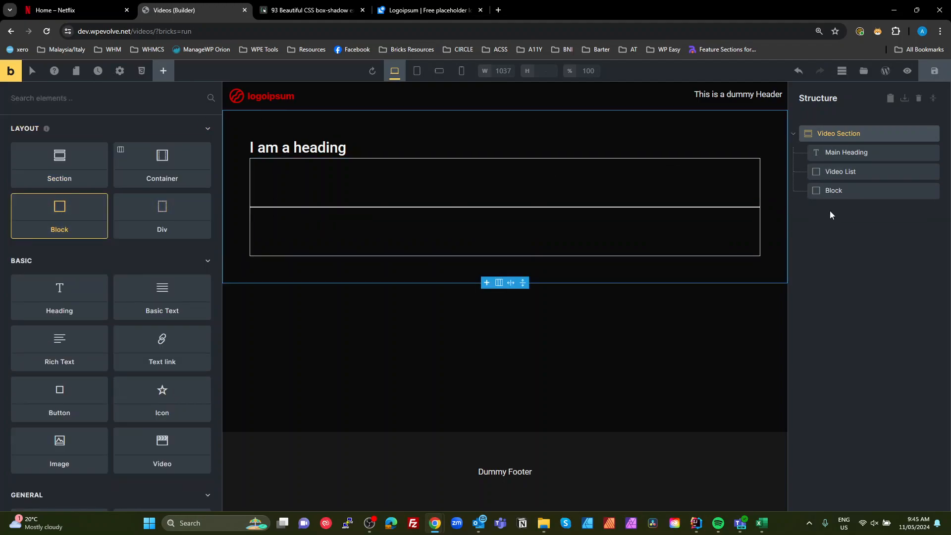
left_click_drag(827, 192, 842, 146)
- Rename the new block as Header and move the Main Heading inside it
double_click(836, 152)
type("Header")
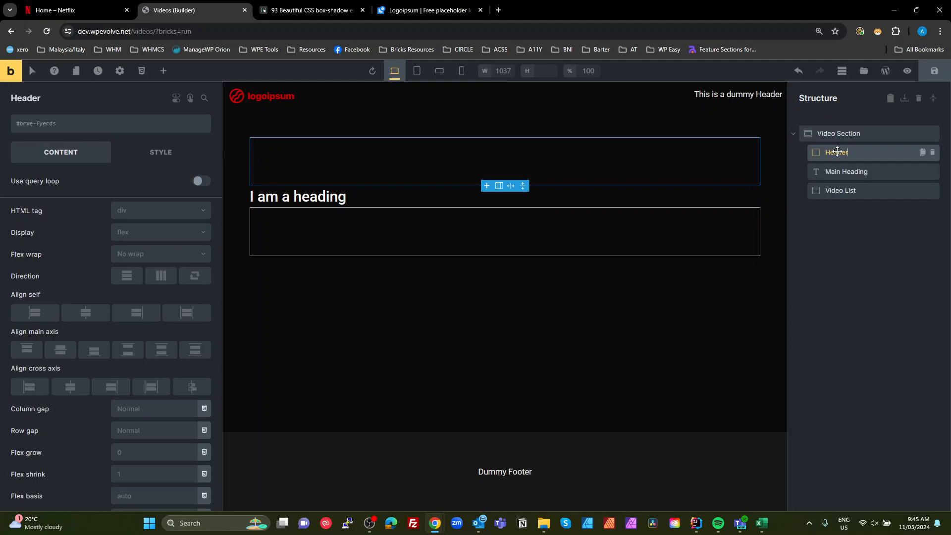
left_click_drag(828, 170, 833, 153)
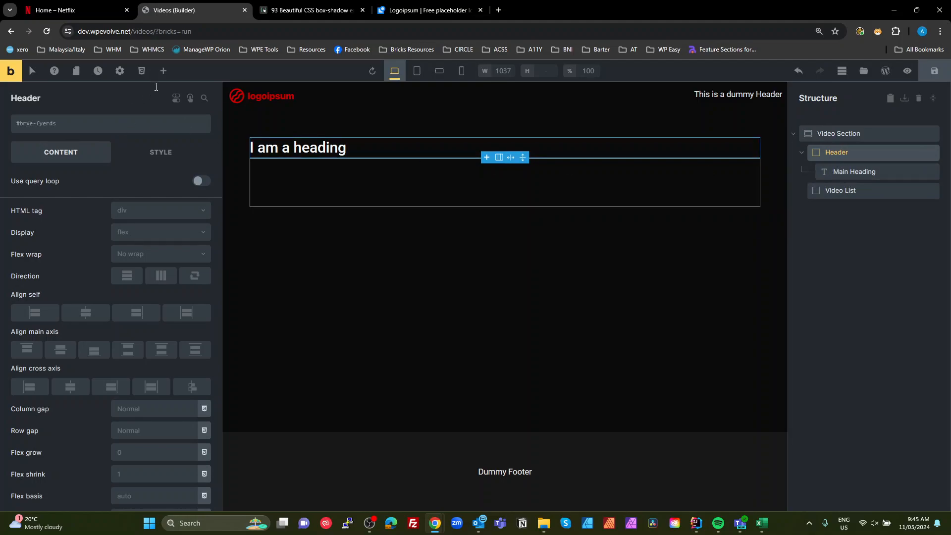
- Add a Basic Text element inside the Header below the Main Heading
left_click(163, 71)
left_click(158, 305)
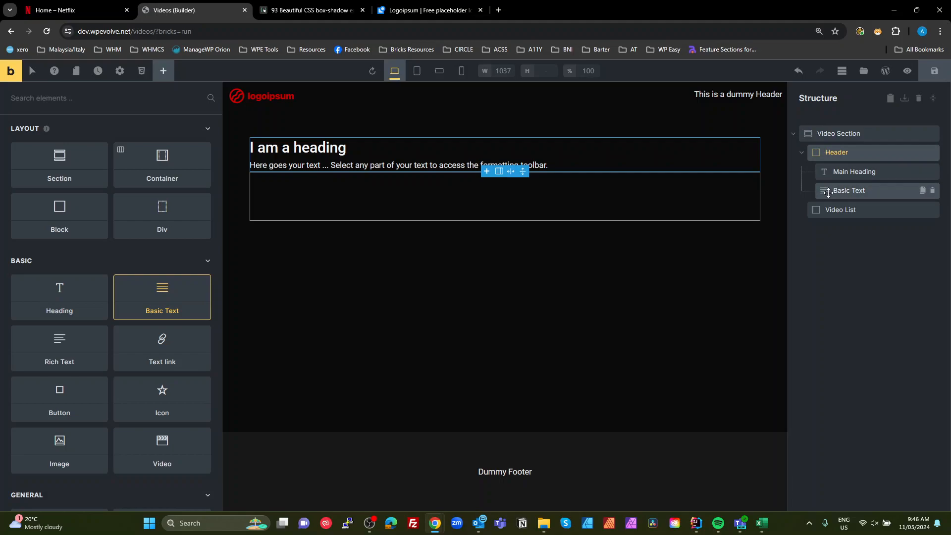
left_click(858, 259)
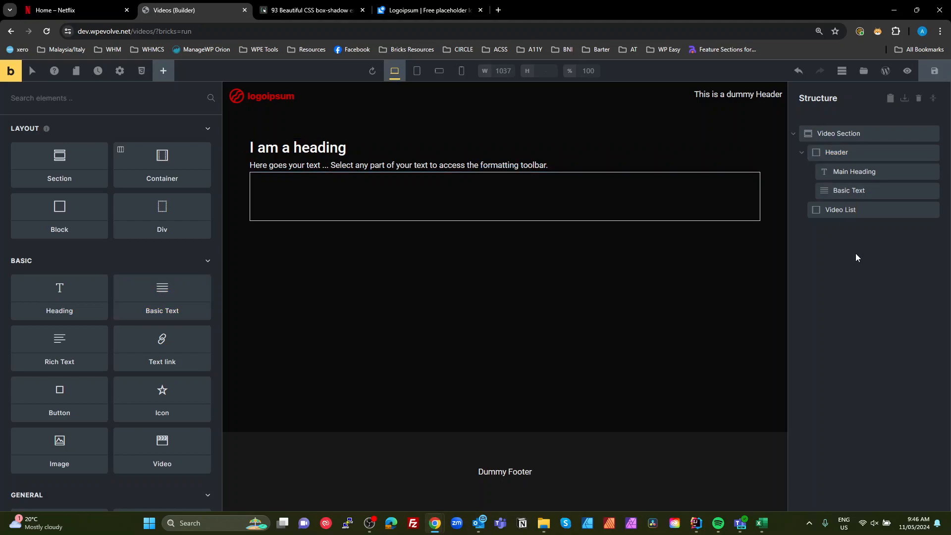
- Add a Block inside the Video List and rename it as Video Card
left_click(828, 213)
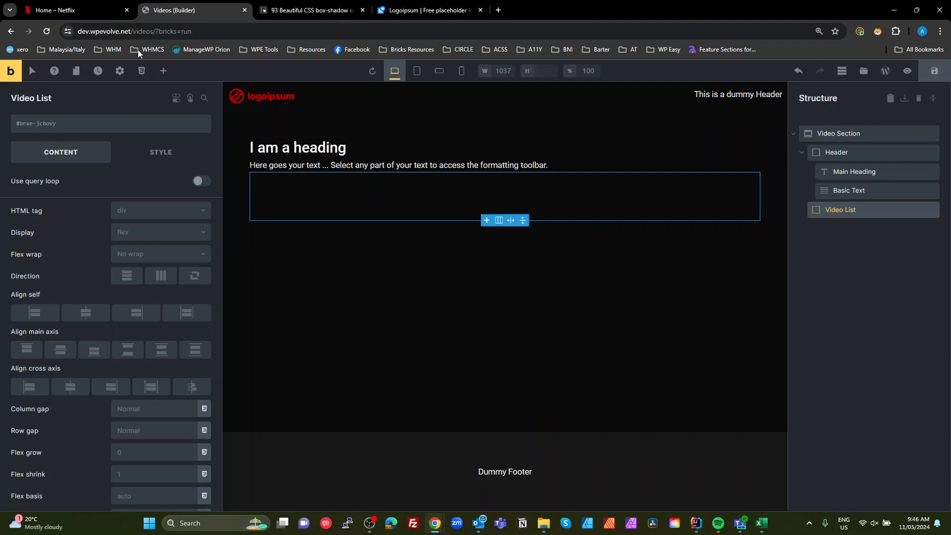
left_click(163, 72)
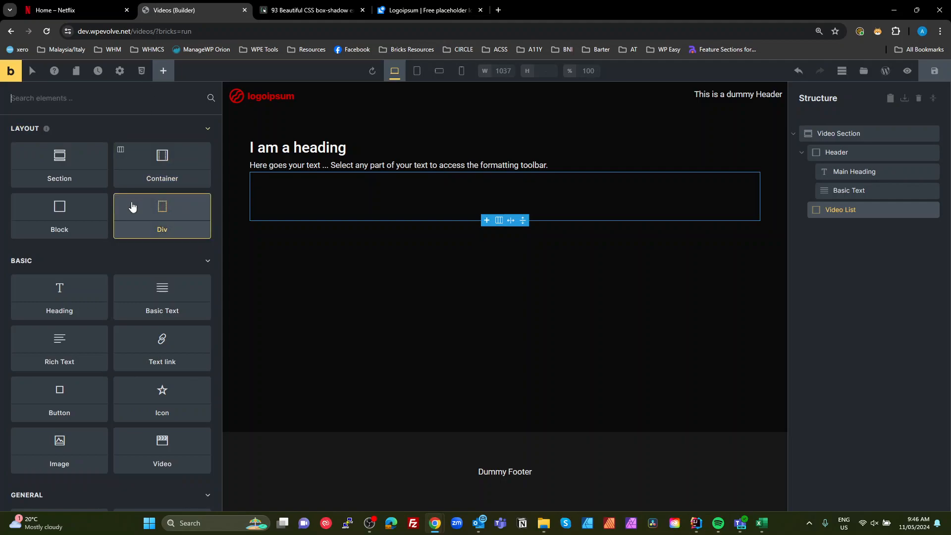
left_click(75, 214)
double_click(856, 229)
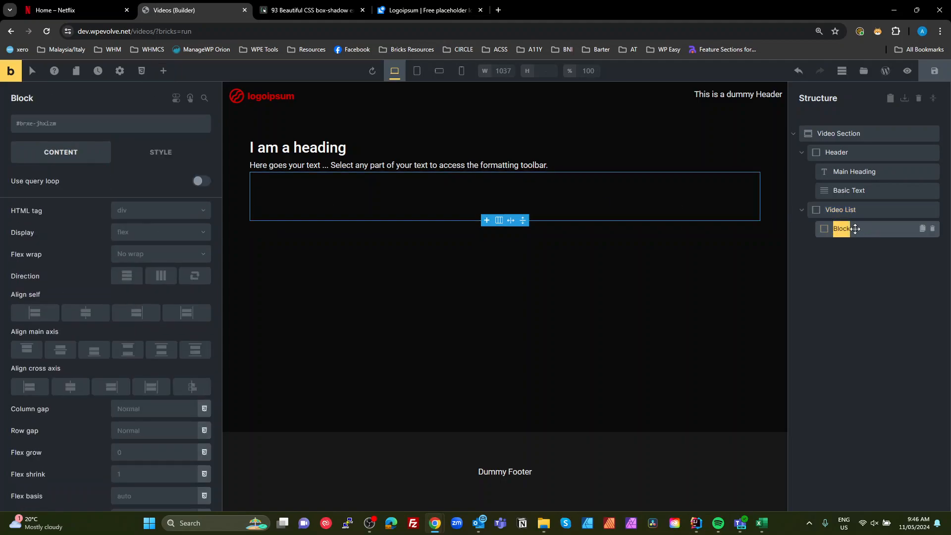
type("Video Card")
left_click(854, 245)
left_click(845, 230)
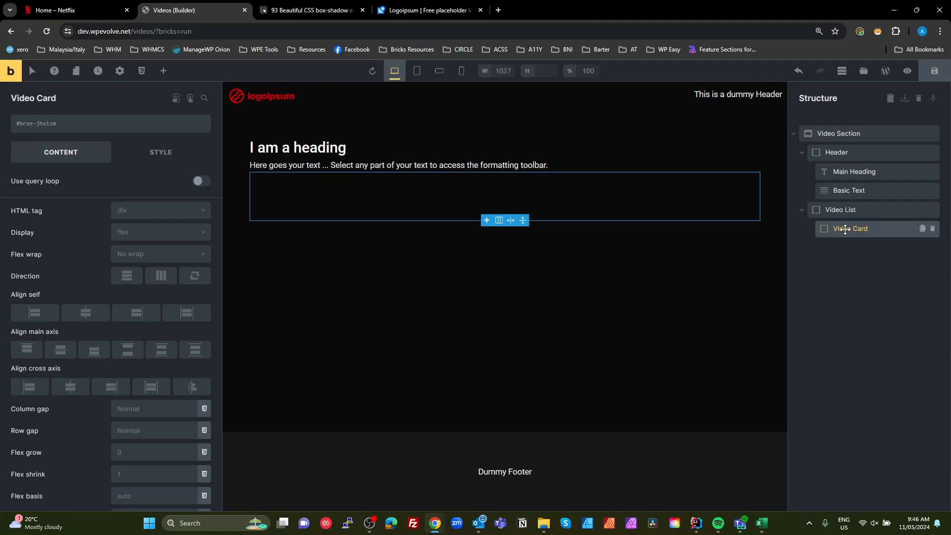
- Examine the hover preview card of a Netflix video thumbnail as a reference
left_click(78, 11)
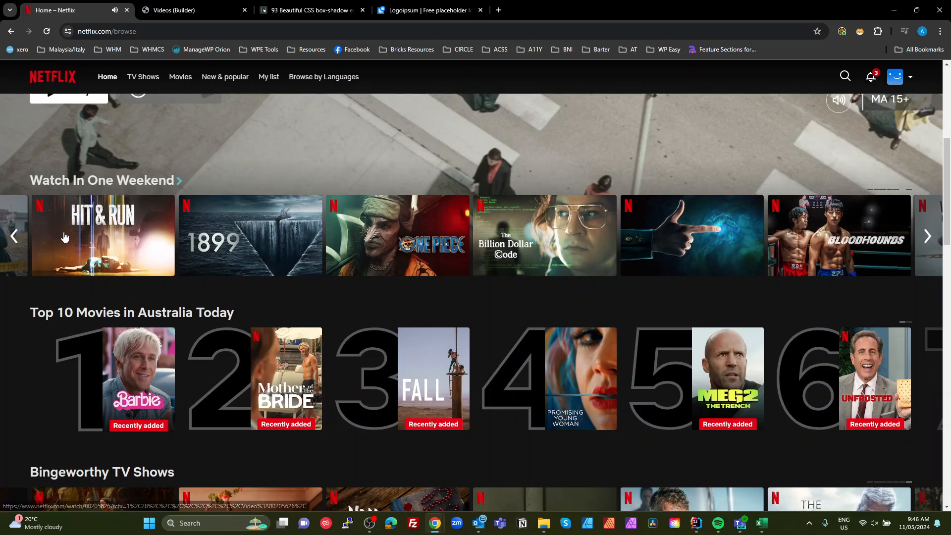
mouse_move(64, 232)
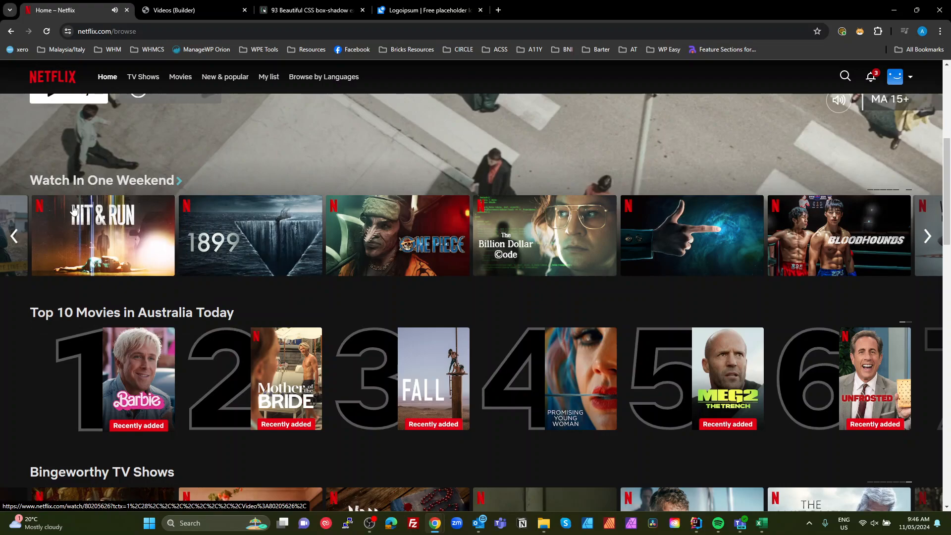
mouse_move(47, 268)
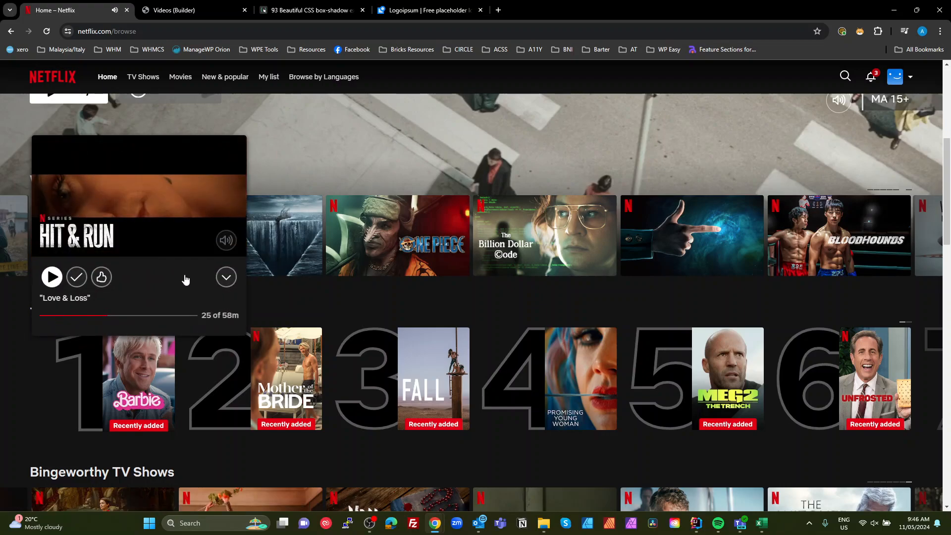
left_click(176, 10)
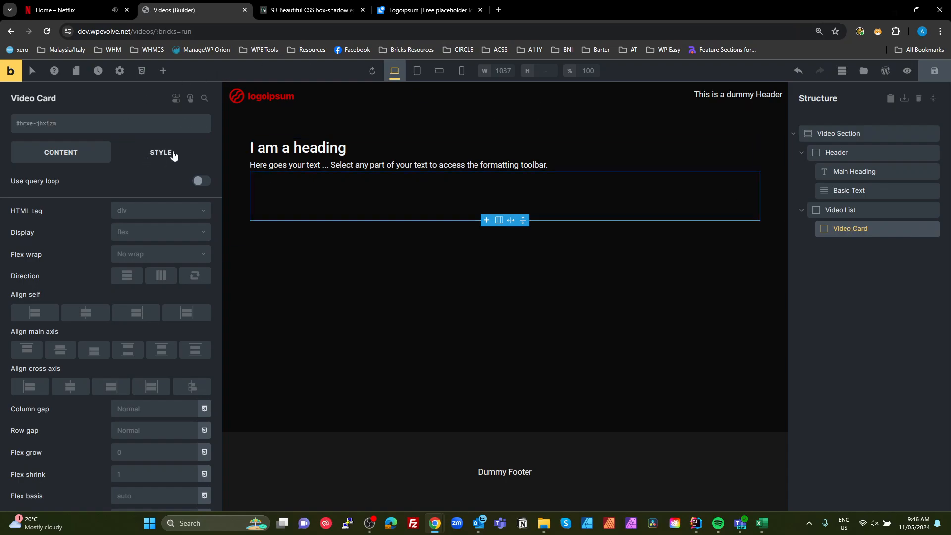
- Add a Block inside the Video Card and rename it as Preview Wrapper
left_click(163, 71)
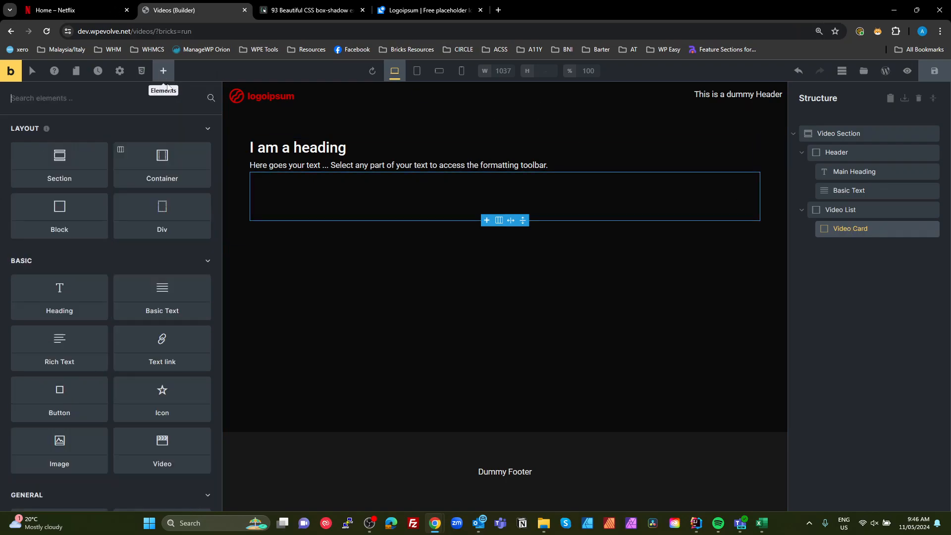
left_click(79, 229)
left_click(849, 247)
double_click(849, 247)
type("Preview Wrapper")
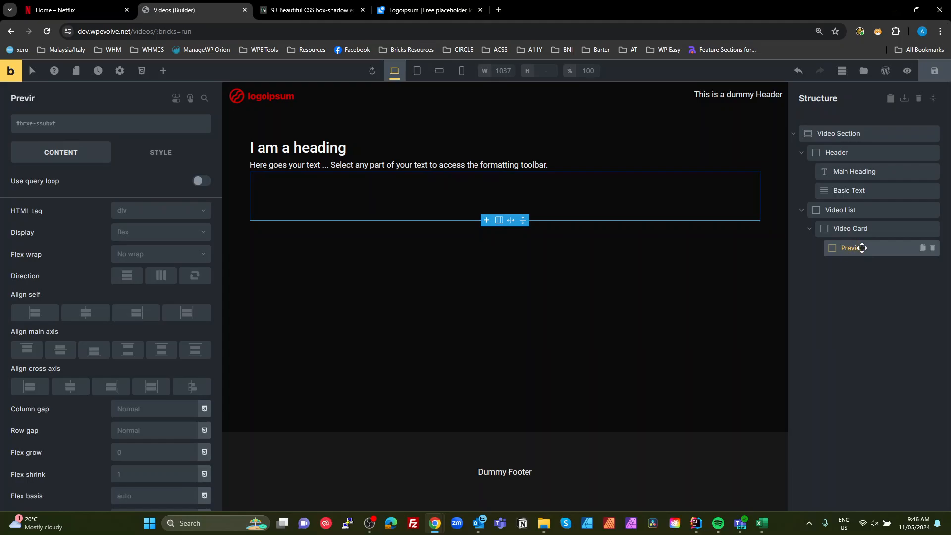
- Duplicate the Preview Wrapper and rename the copy as Details Wrapper
left_click(922, 247)
left_click(857, 267)
double_click(854, 267)
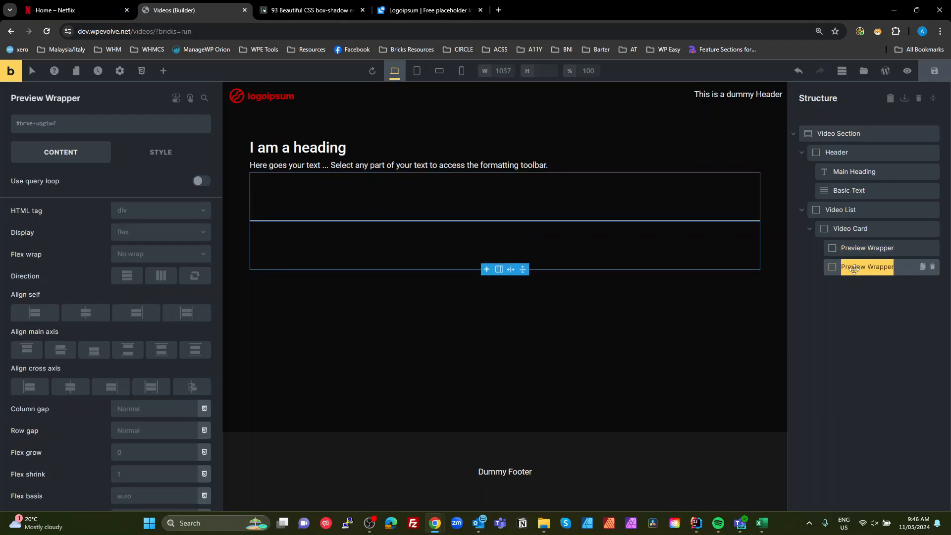
type("Deta")
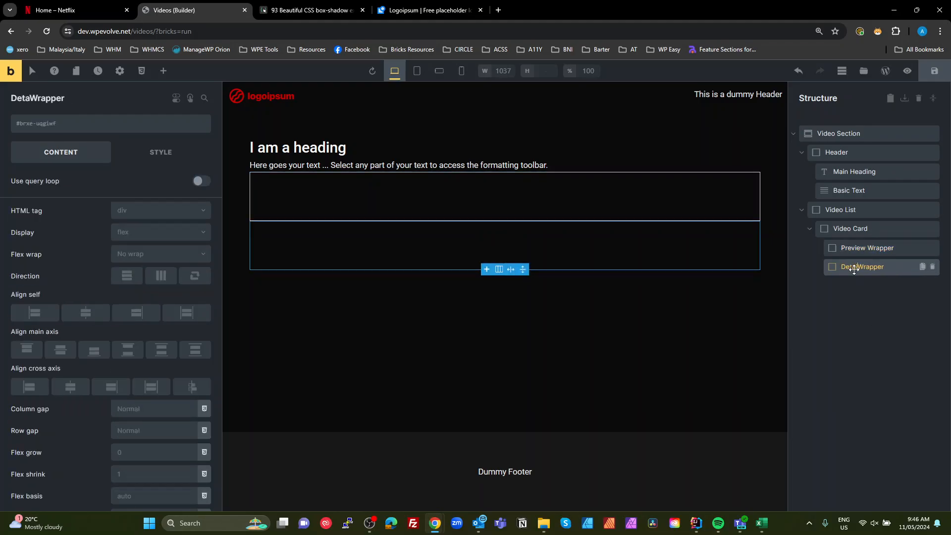
type("ils")
left_click(872, 323)
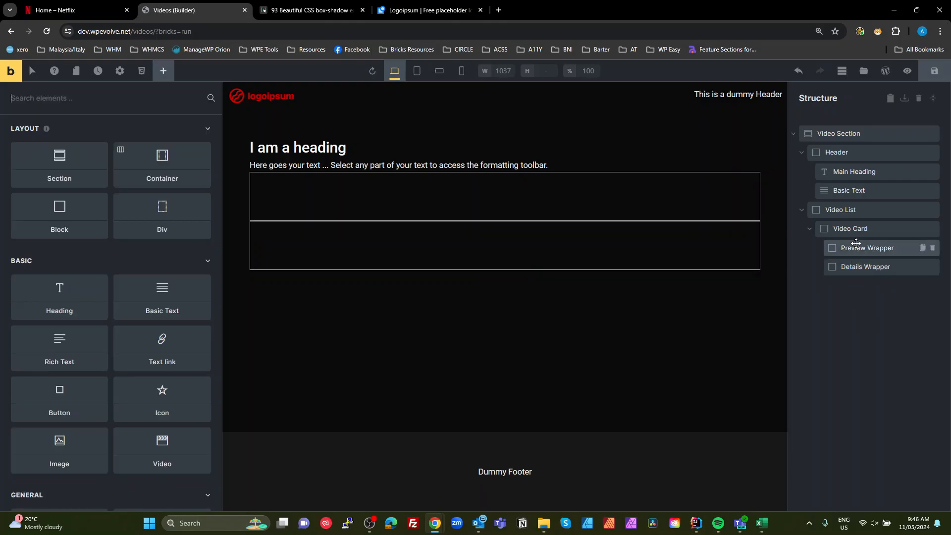
- Add an Image element inside the Preview Wrapper and rename it as Preview Image
left_click(857, 255)
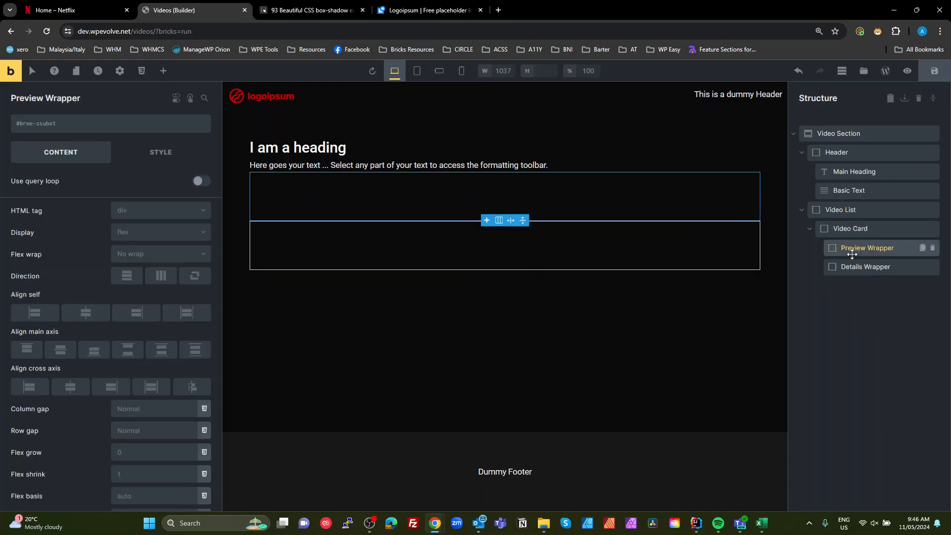
left_click(845, 228)
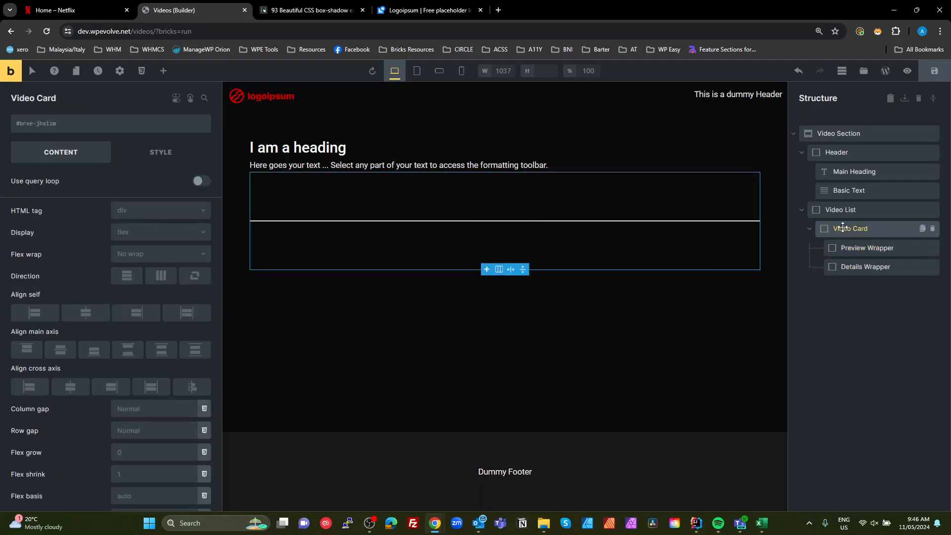
left_click(852, 246)
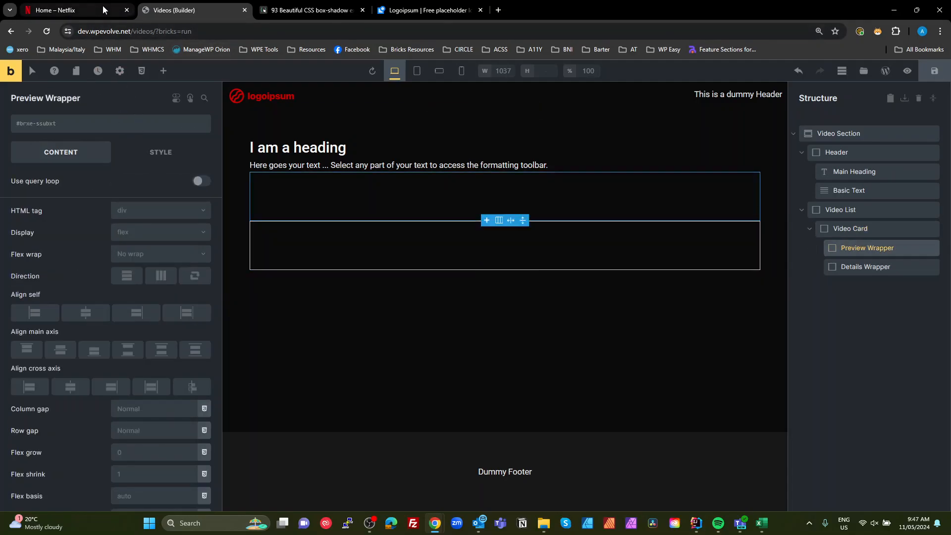
left_click(164, 72)
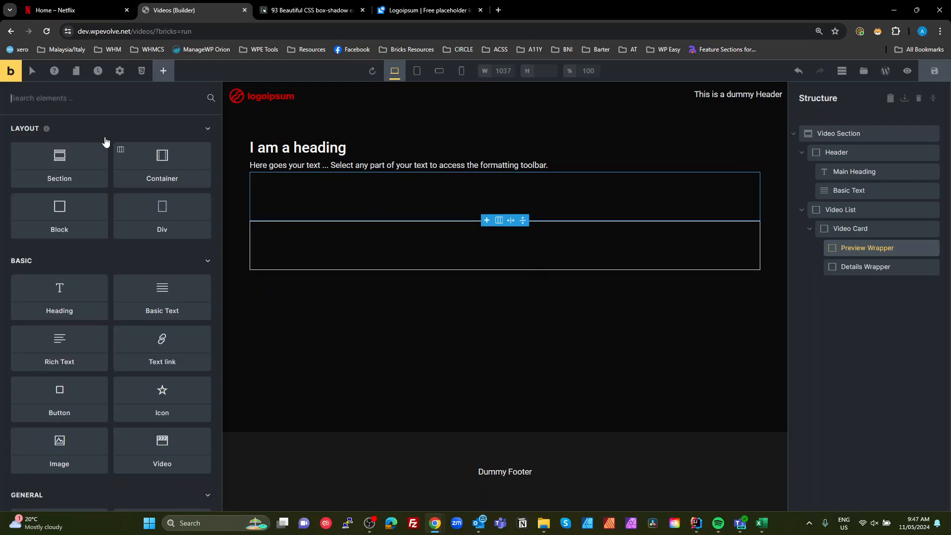
type("imag")
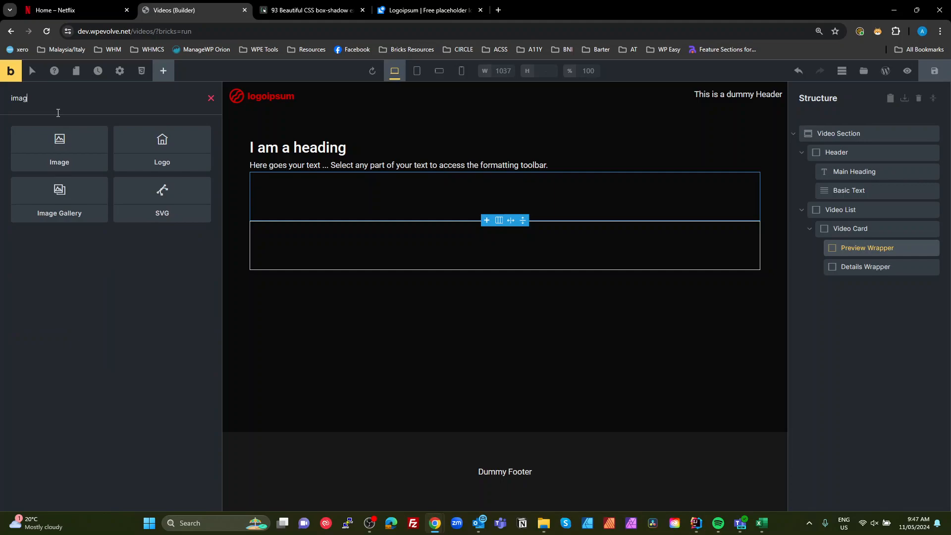
left_click_drag(64, 155, 860, 268)
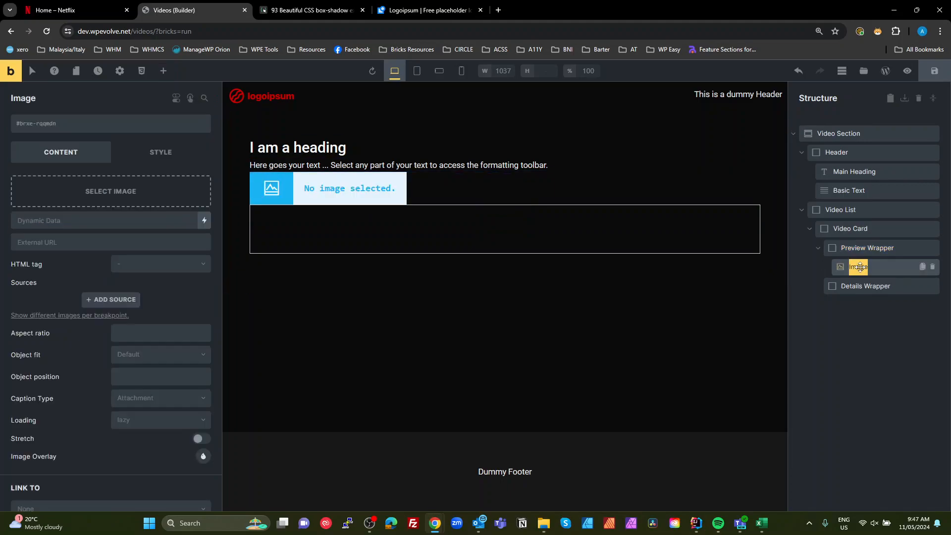
key("Home")
type("Preview")
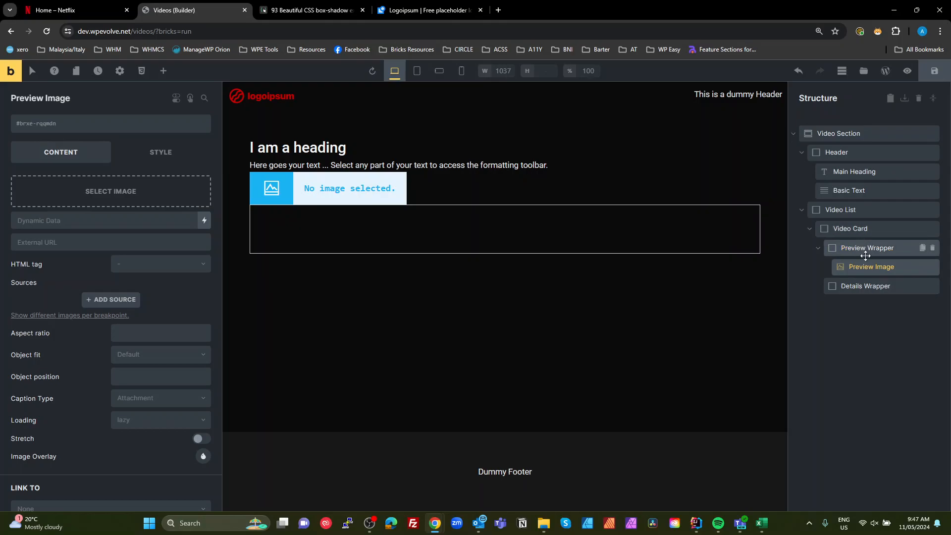
left_click(881, 338)
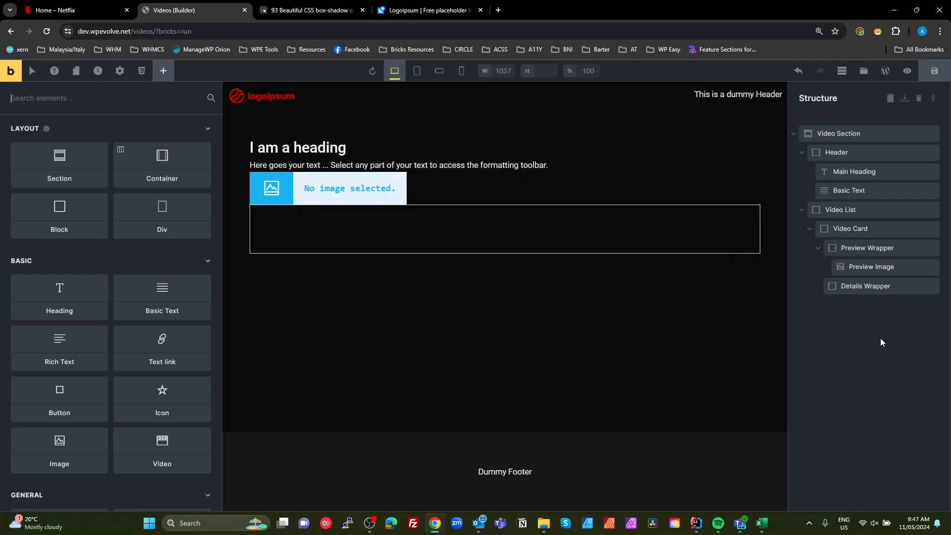
left_click(871, 263)
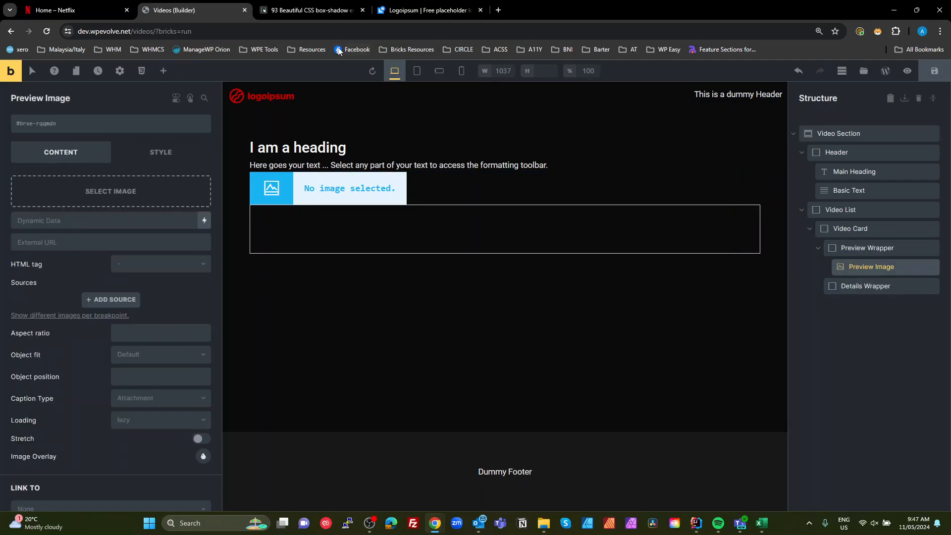
- Examine the Netflix thumbnail hover preview again as a layout reference
left_click(74, 10)
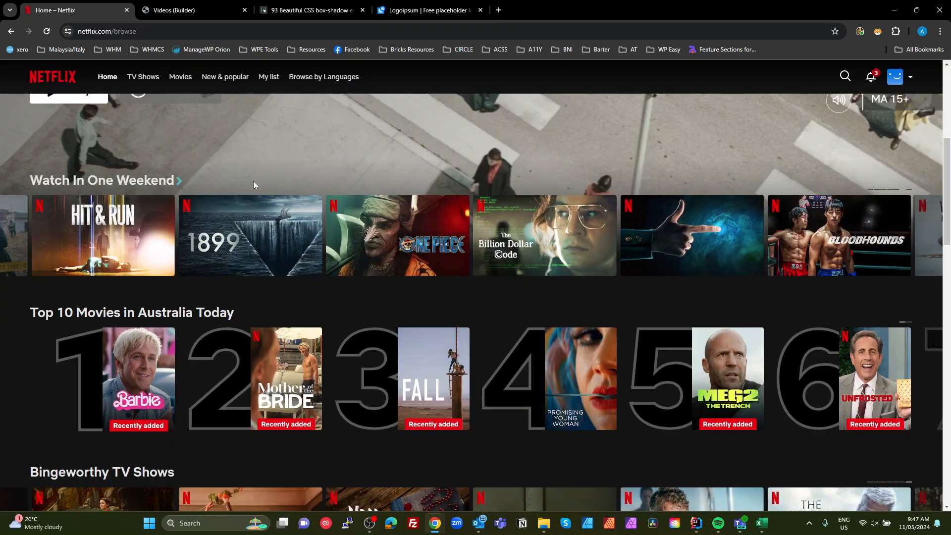
mouse_move(54, 212)
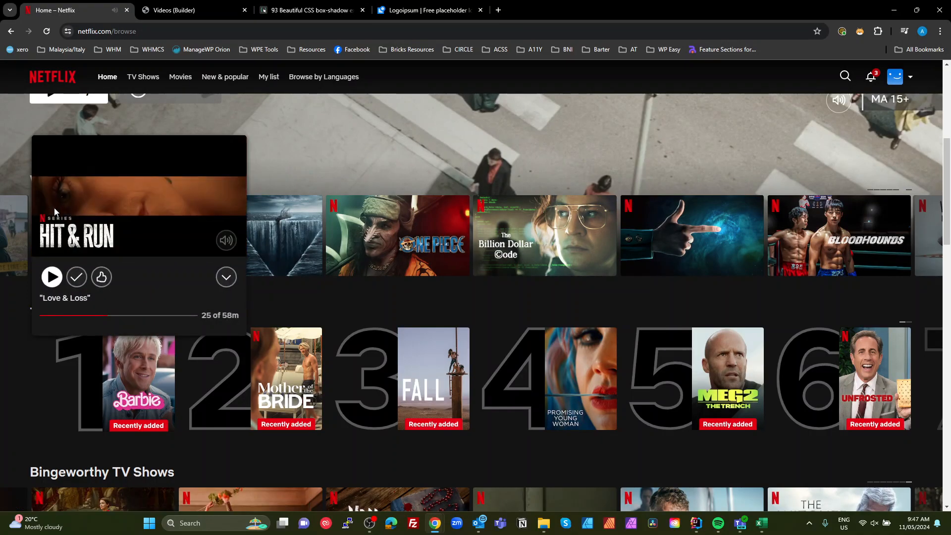
mouse_move(87, 226)
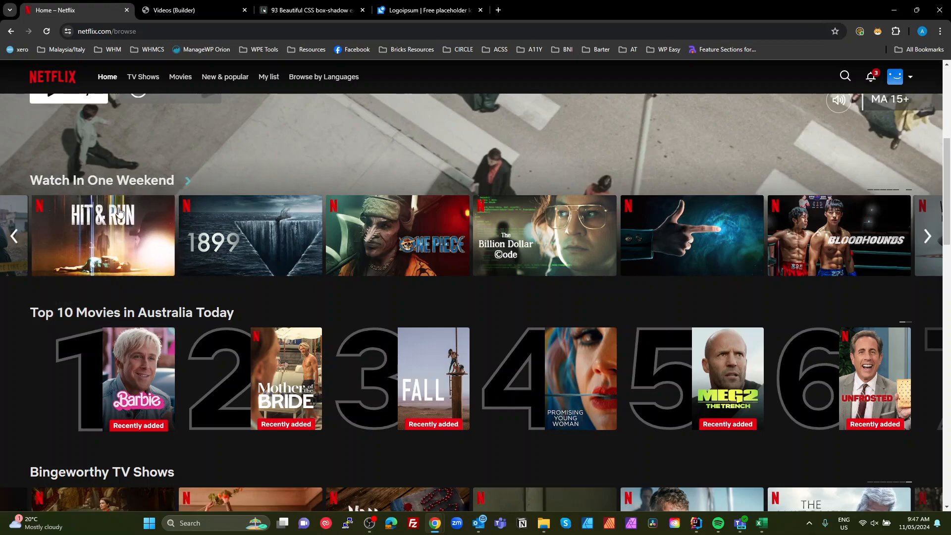
mouse_move(115, 215)
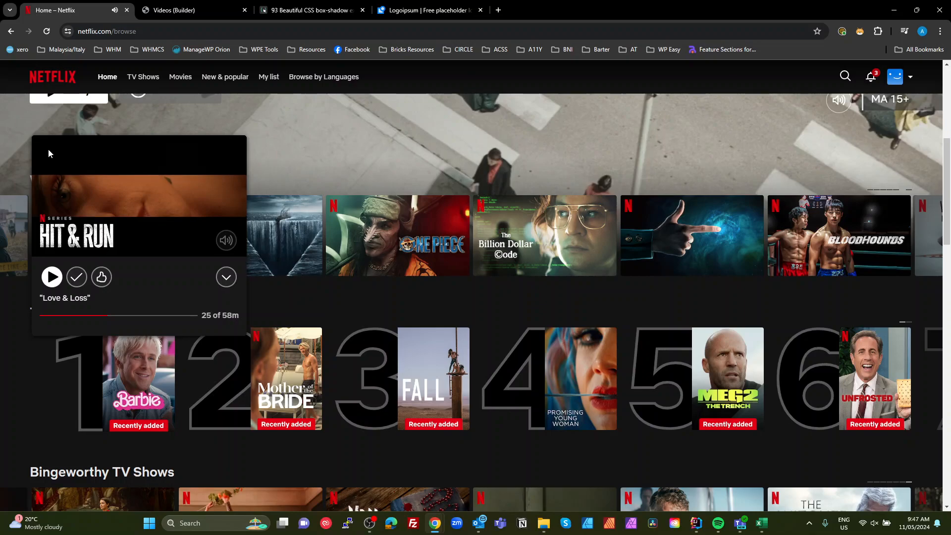
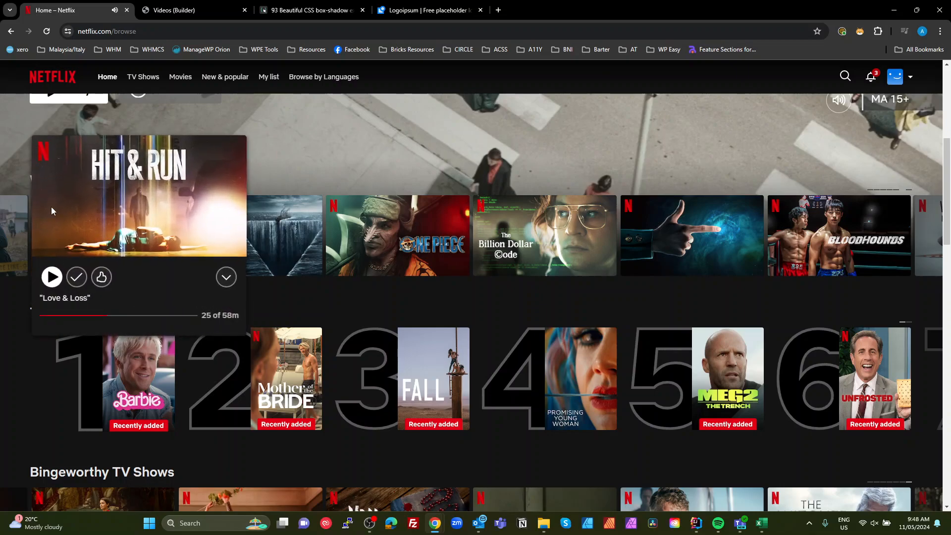
- Add a Block below the Preview Image inside the Preview Wrapper and rename it as Content
left_click(174, 7)
left_click(863, 310)
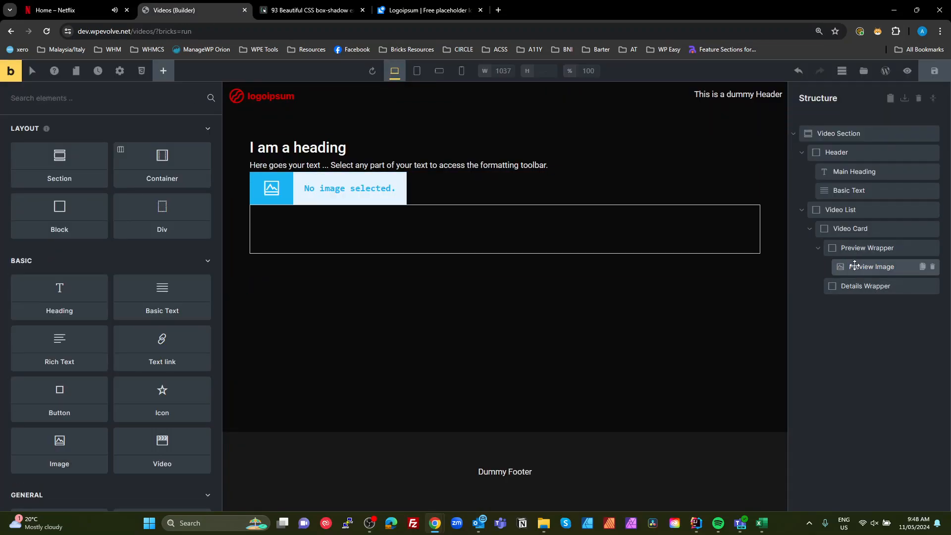
left_click(856, 266)
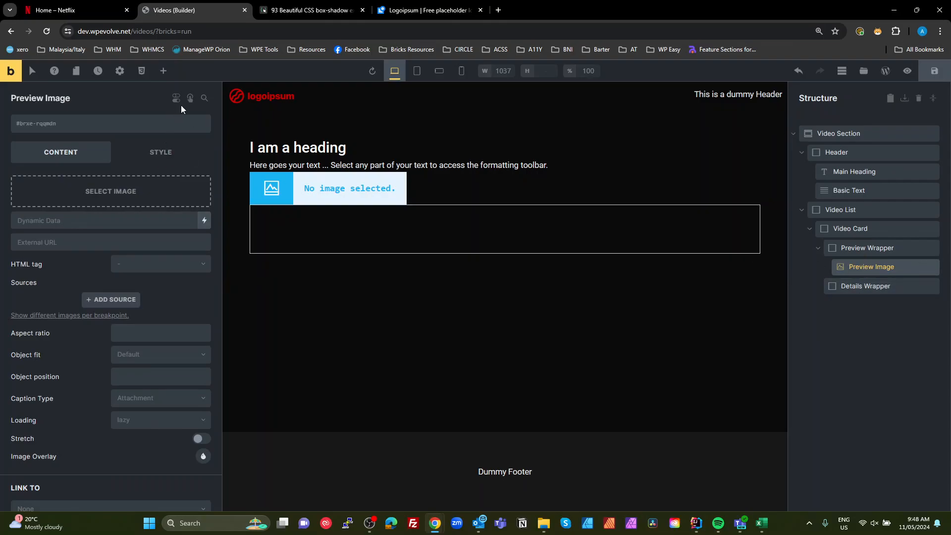
left_click(163, 70)
left_click(79, 215)
double_click(866, 285)
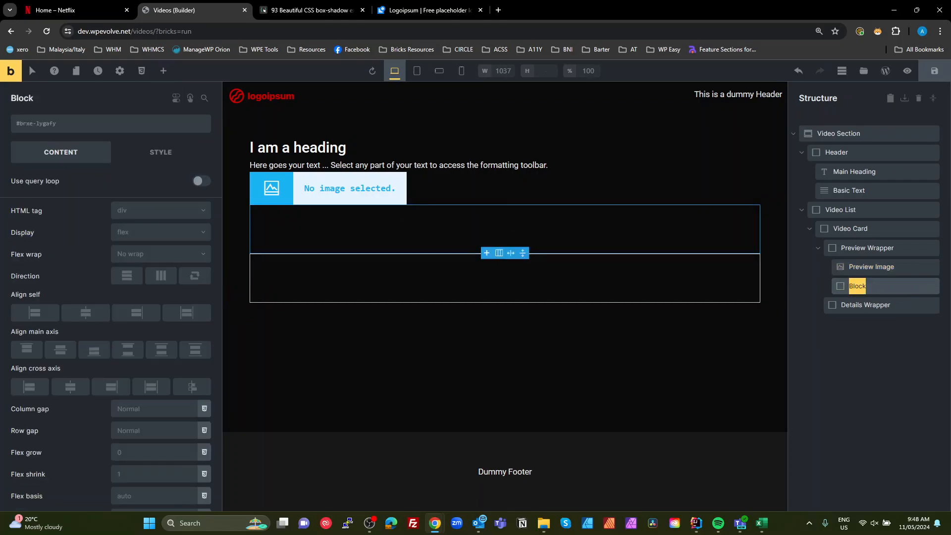
type("P")
key("BackSpace")
double_click(854, 283)
type("O")
key("Return")
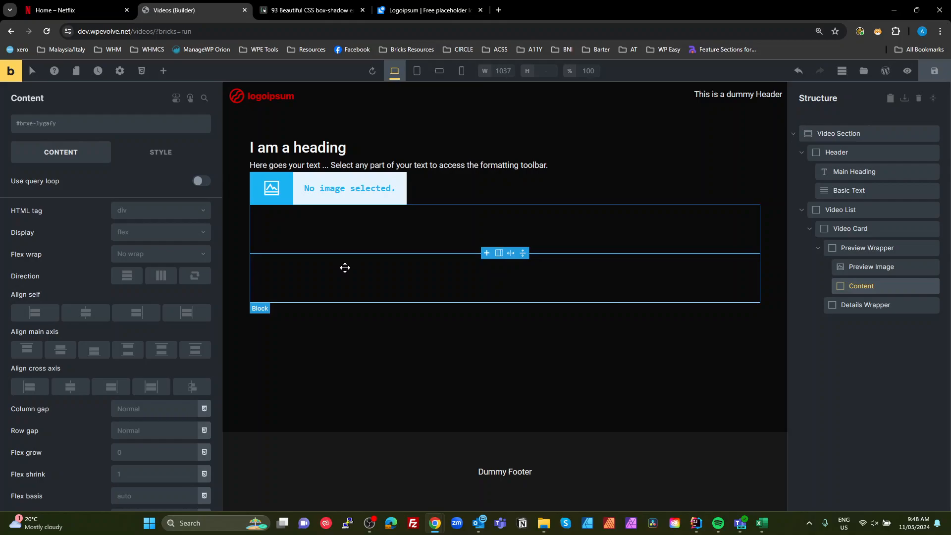
- Add a Block inside the Content block and rename it as Top Row
left_click(163, 74)
left_click(75, 212)
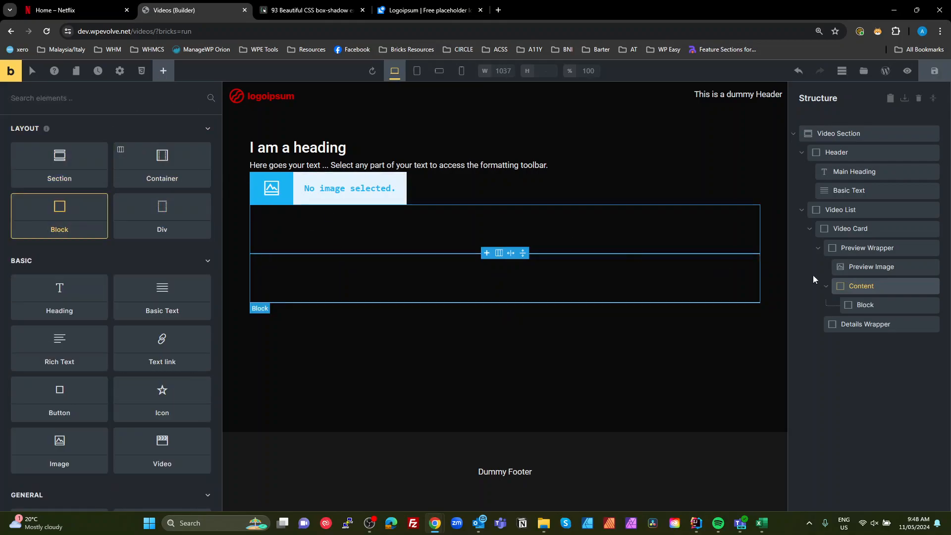
double_click(865, 305)
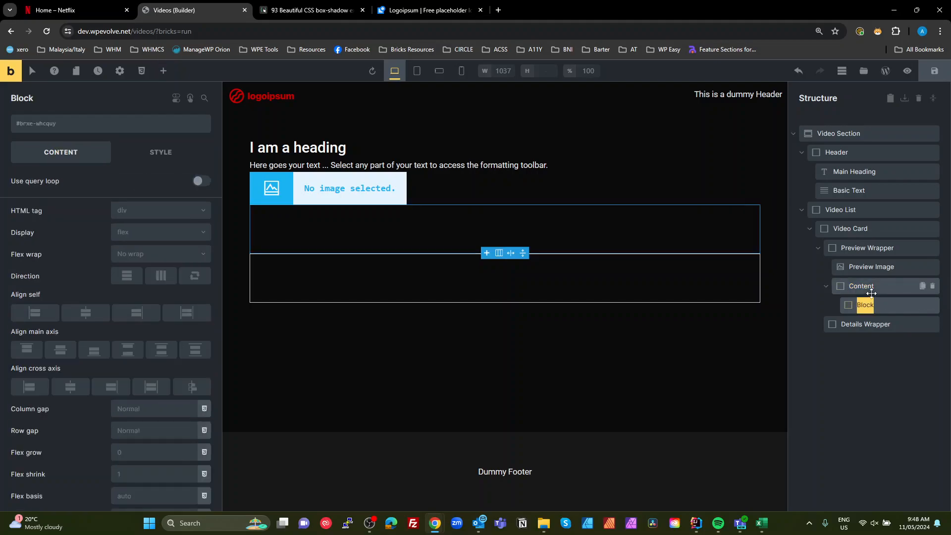
type("Top Row")
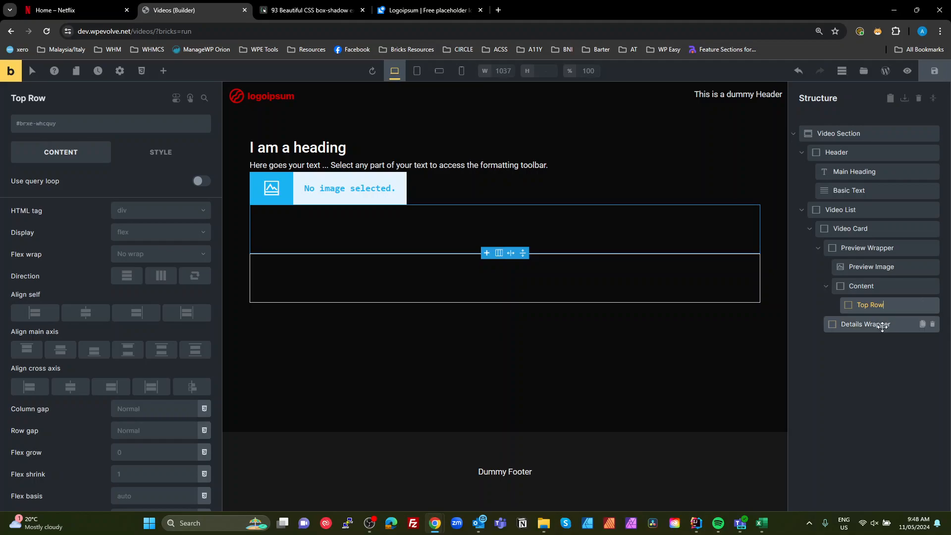
- Duplicate the Top Row block and rename the copy as Bottom Row
left_click(922, 306)
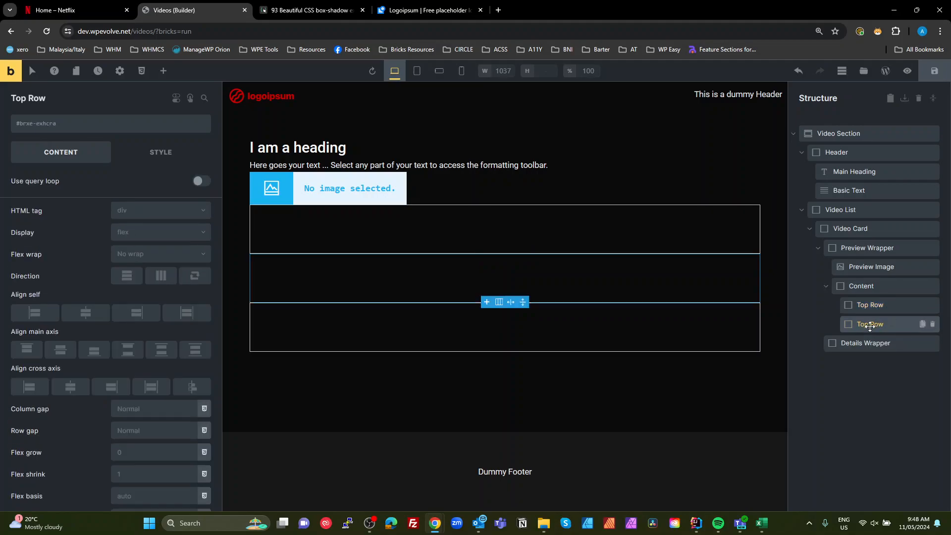
double_click(862, 325)
double_click(862, 325)
type("Bottom")
- Add an Image element inside the Top Row and rename it as Producer Logo
left_click(871, 305)
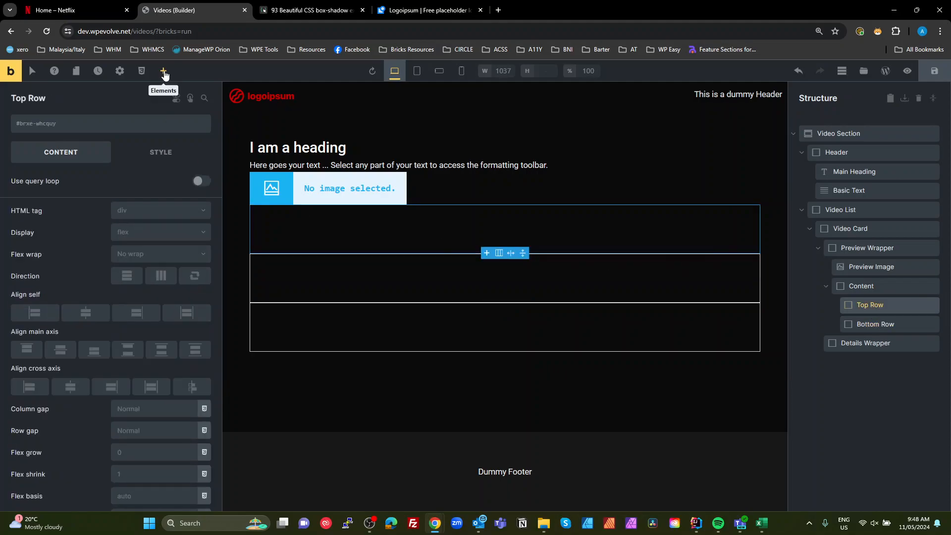
left_click(163, 72)
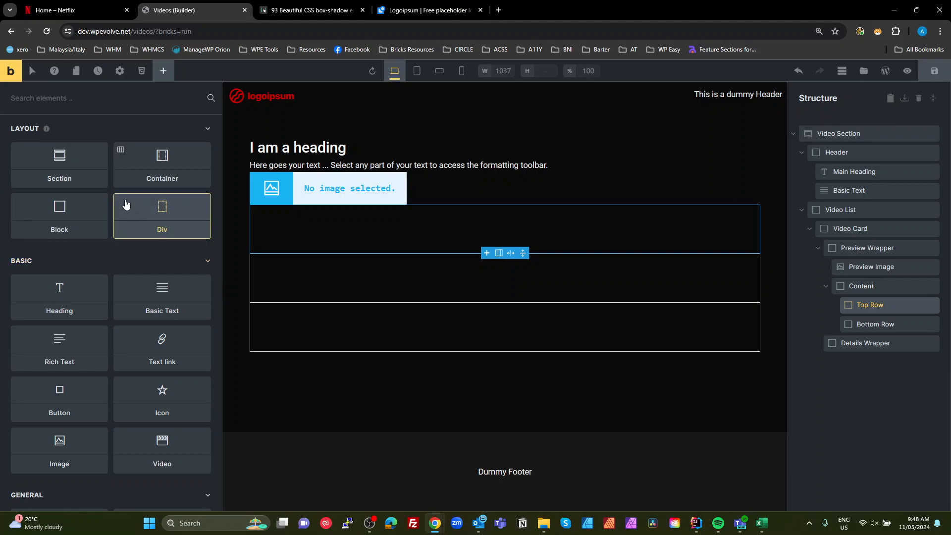
type("ima")
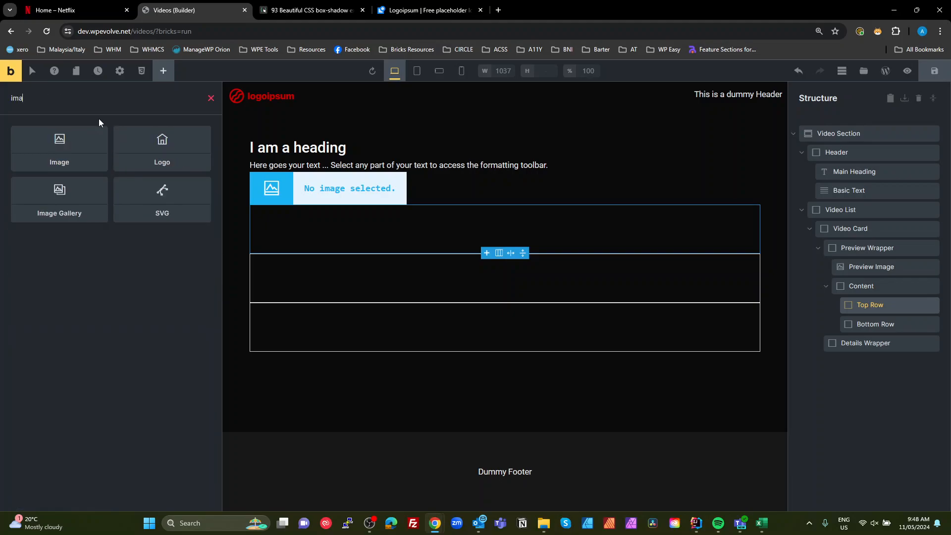
left_click(79, 144)
double_click(889, 326)
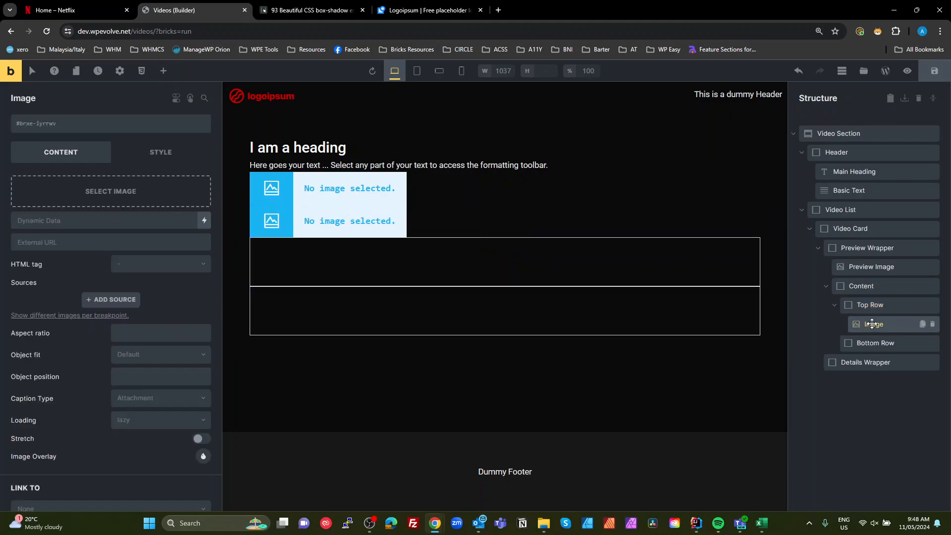
type("P")
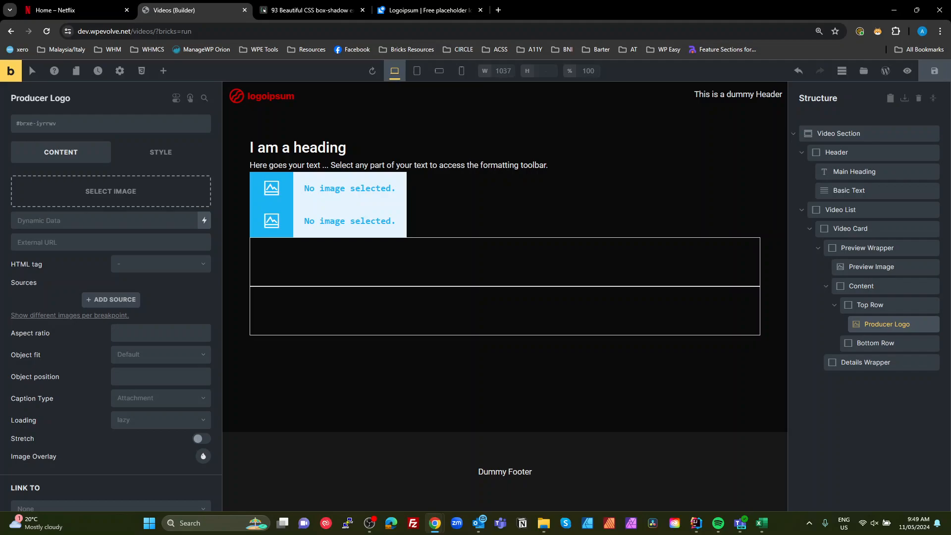
type("roducer Logo")
- Add an Image element inside the Bottom Row and rename it as Video Graphic
left_click(868, 343)
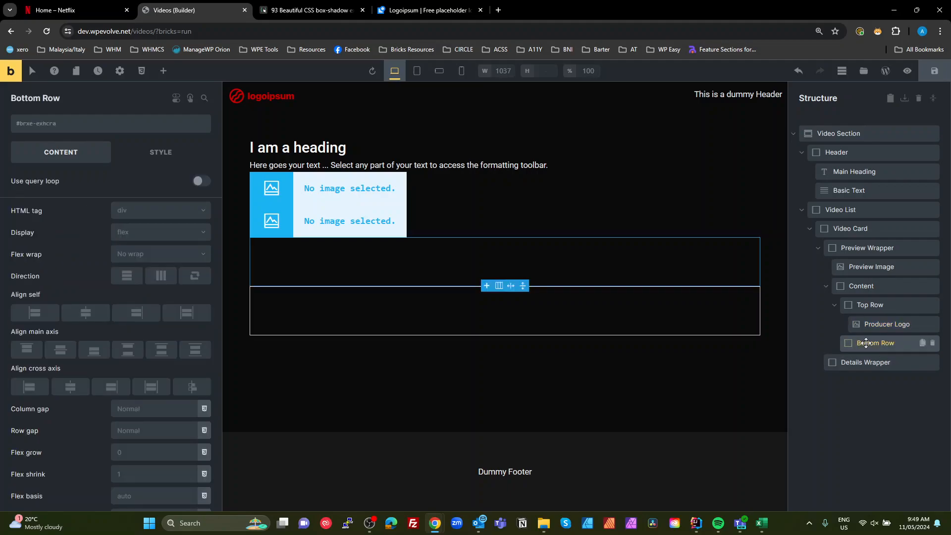
left_click(88, 10)
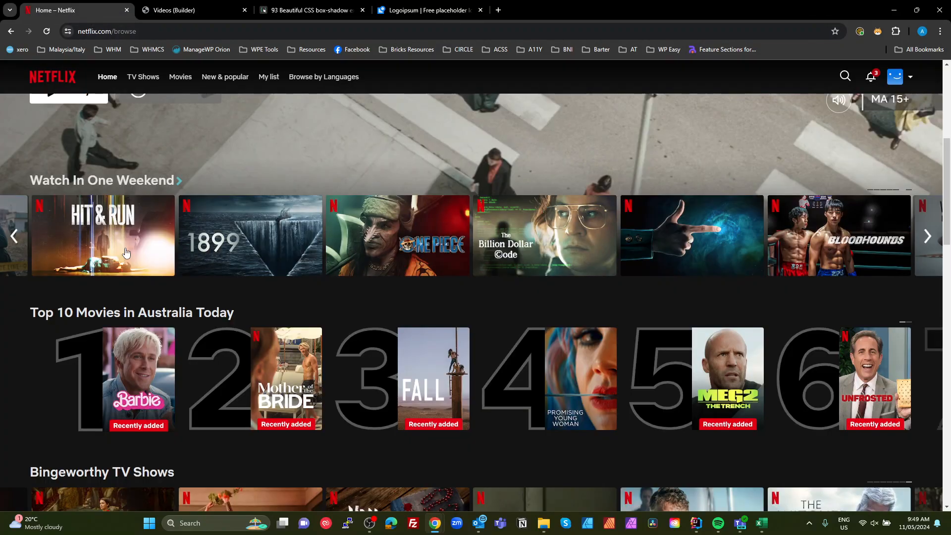
mouse_move(114, 247)
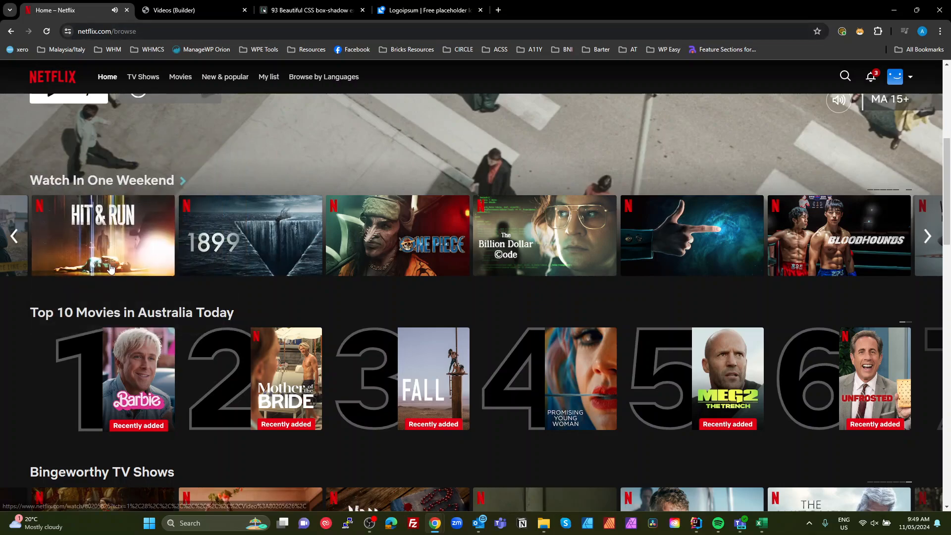
left_click(165, 10)
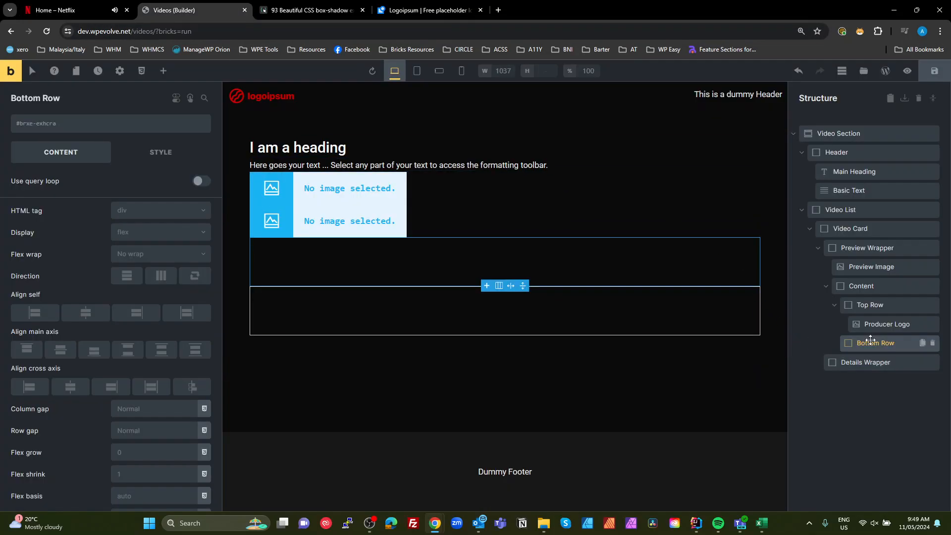
left_click(156, 79)
type("imag")
left_click_drag(91, 138, 879, 363)
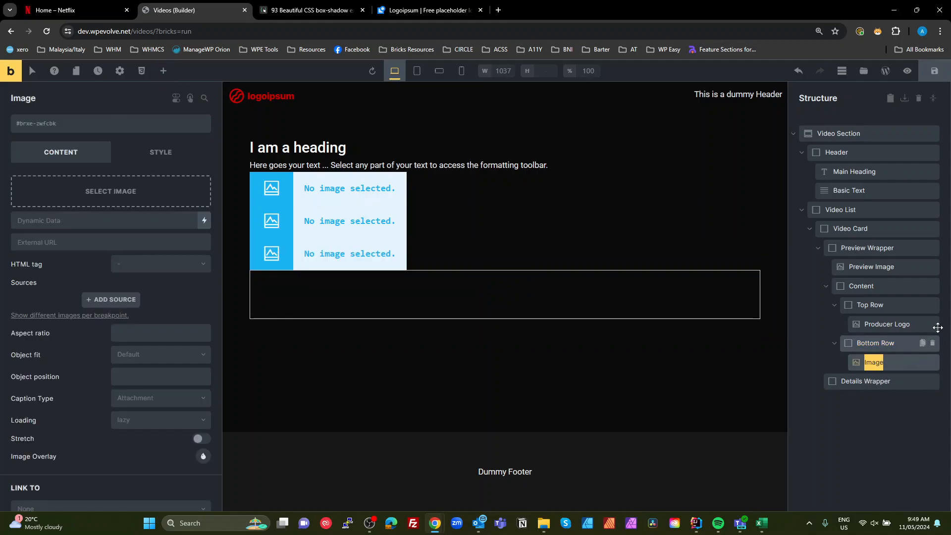
type("C")
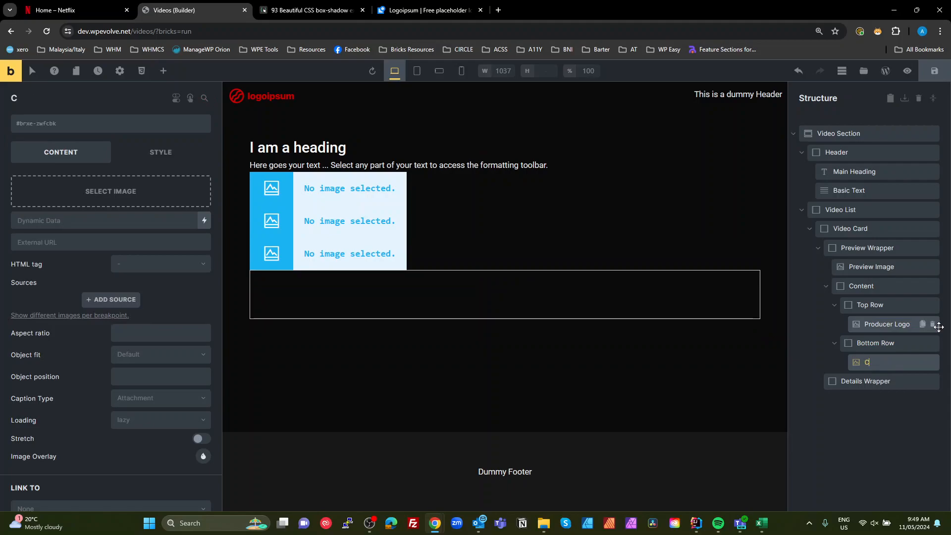
type("ideo Graphic")
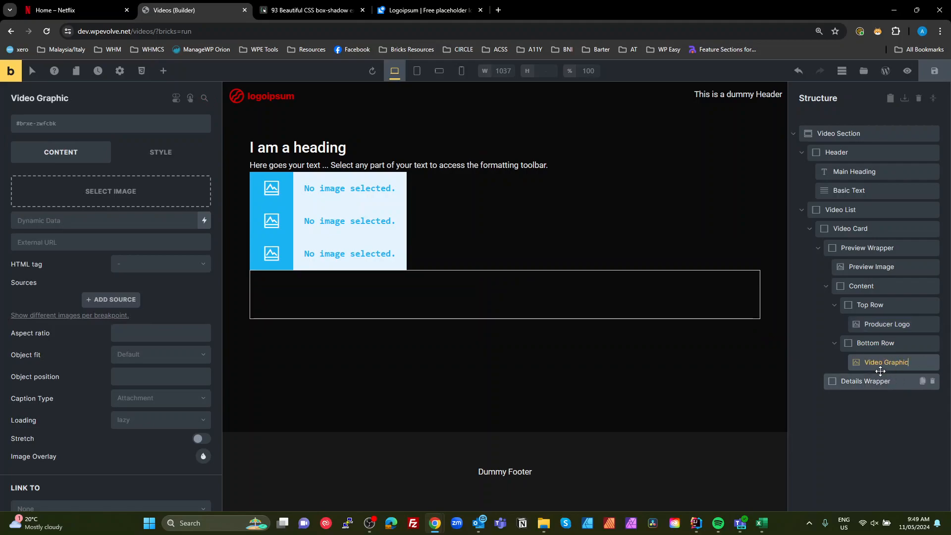
left_click(872, 420)
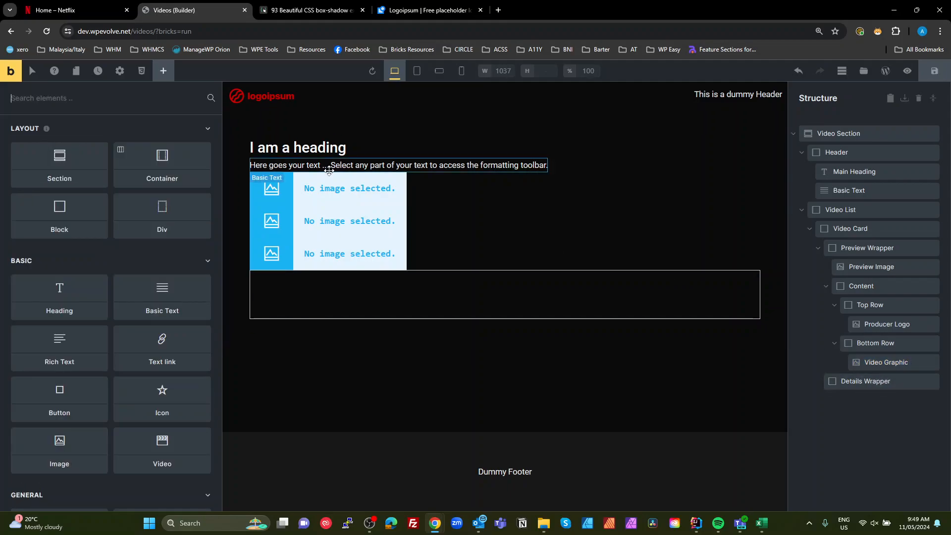
- Add an Icon inside the Bottom Row and link it to the external URL #
left_click(870, 341)
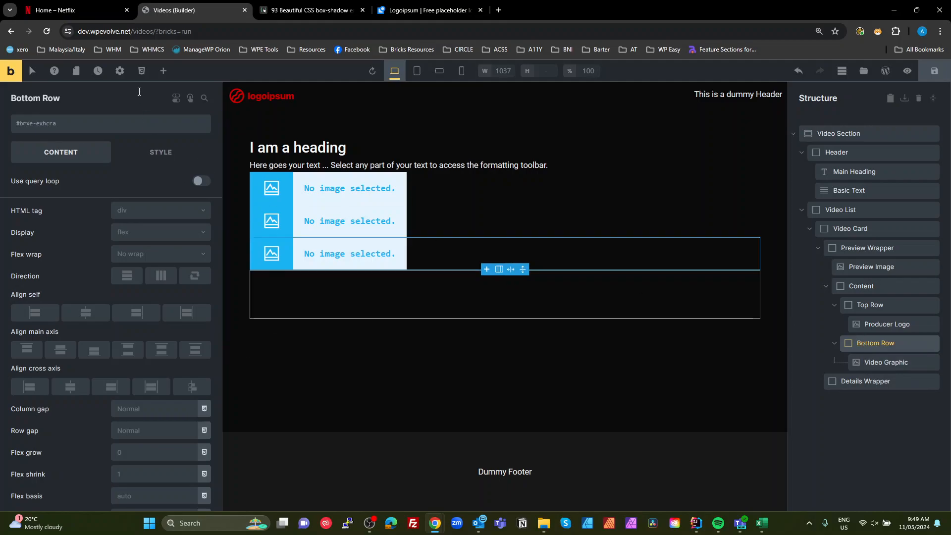
left_click(163, 70)
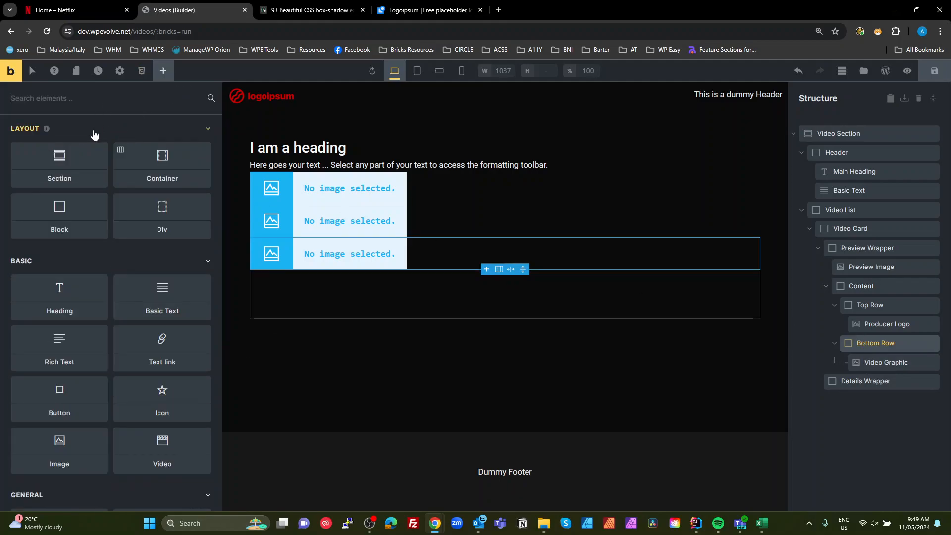
type("ico")
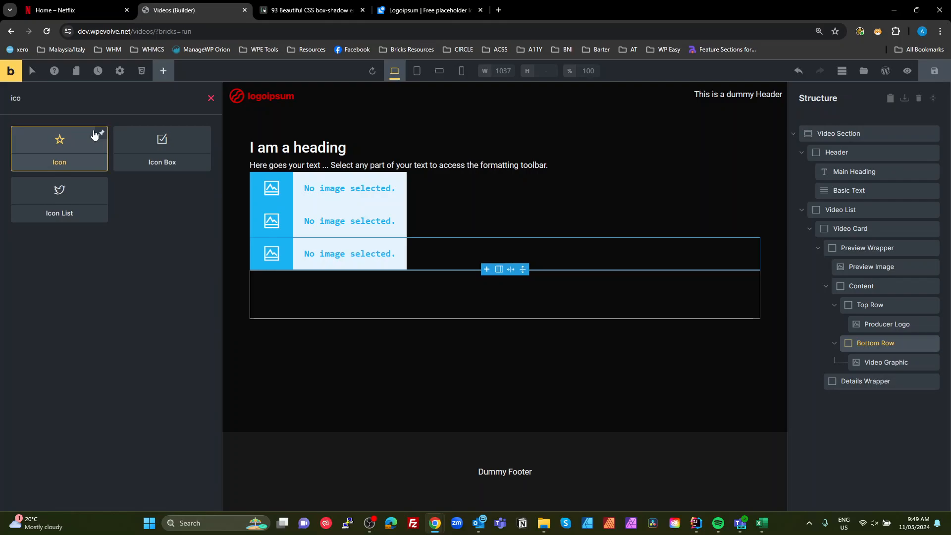
left_click_drag(56, 158, 885, 385)
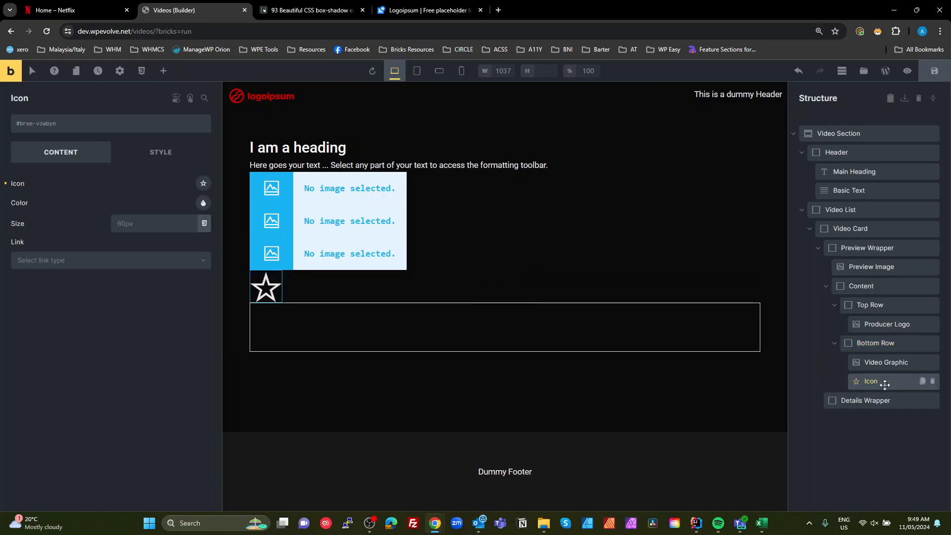
left_click(117, 262)
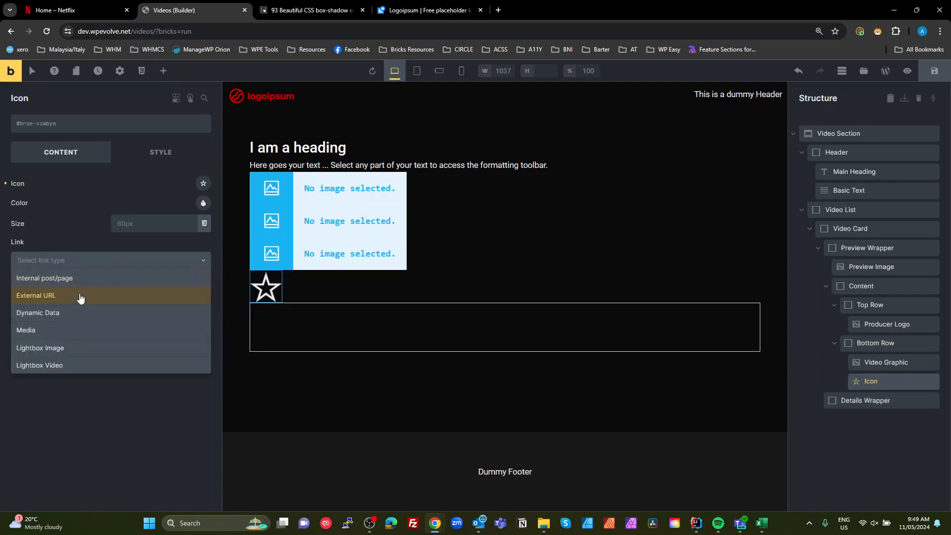
left_click(78, 295)
left_click(70, 293)
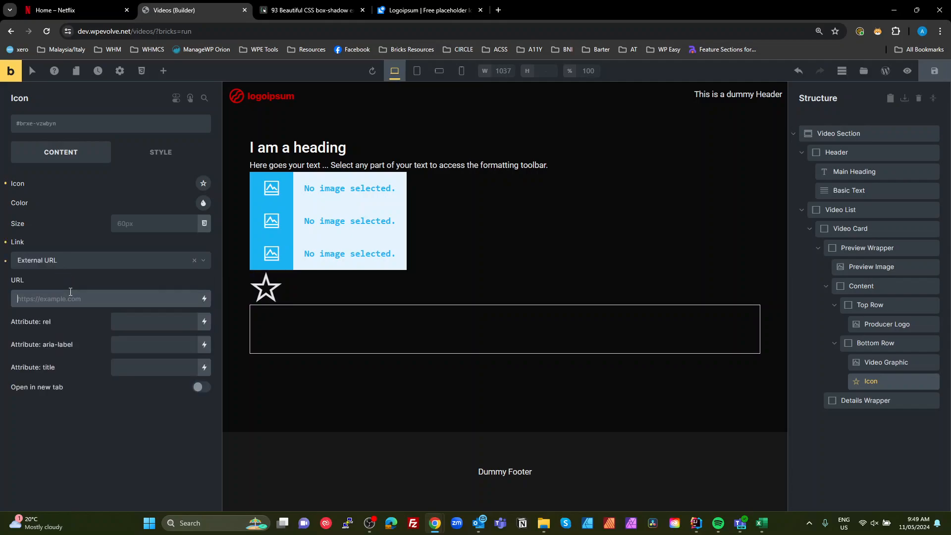
type("#")
- Preview the page in a new tab and inspect the icon's link markup in developer tools
left_click(907, 74)
left_click(884, 75)
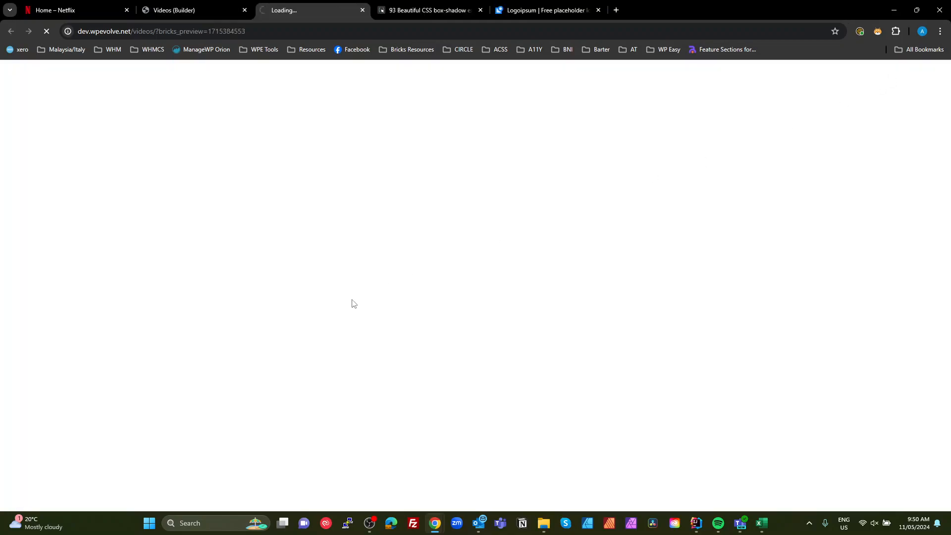
key("F12")
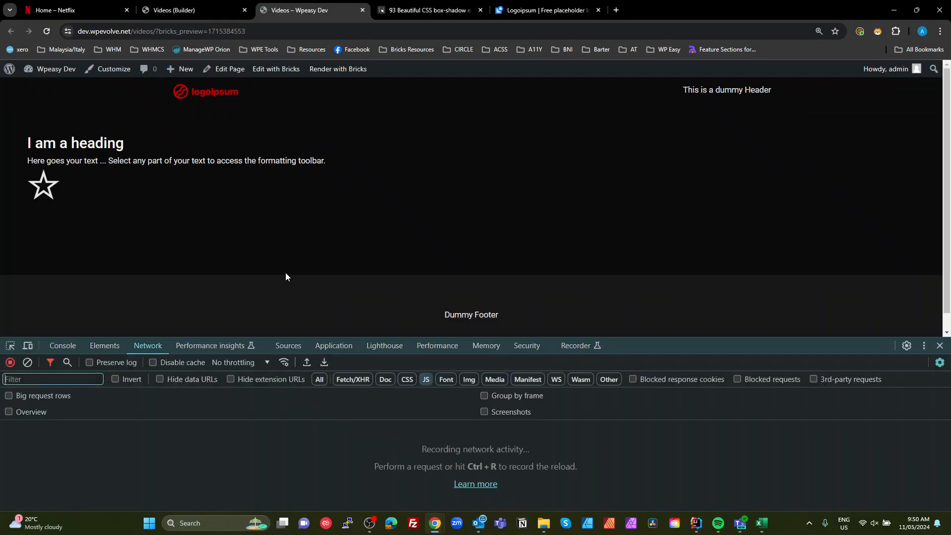
key("F12")
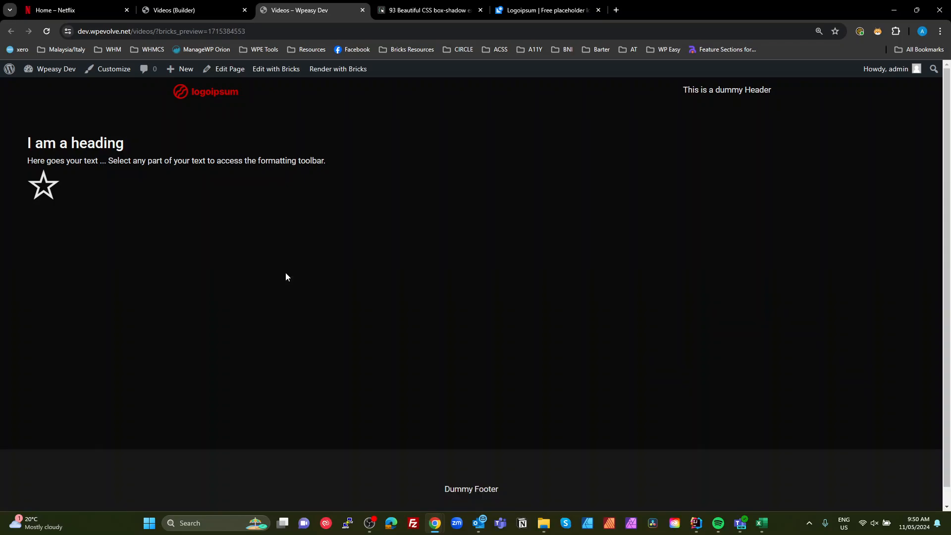
key("F12")
left_click(9, 346)
left_click(40, 179)
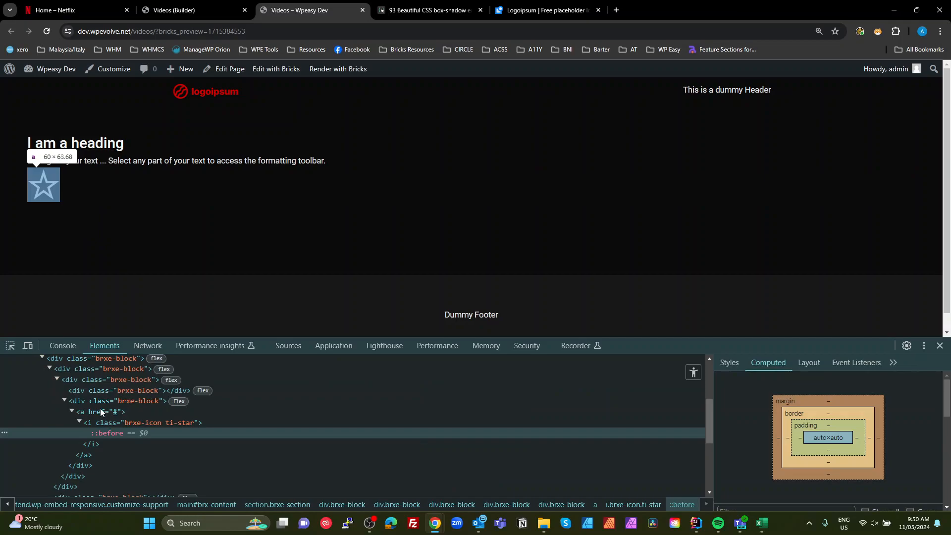
left_click(104, 411)
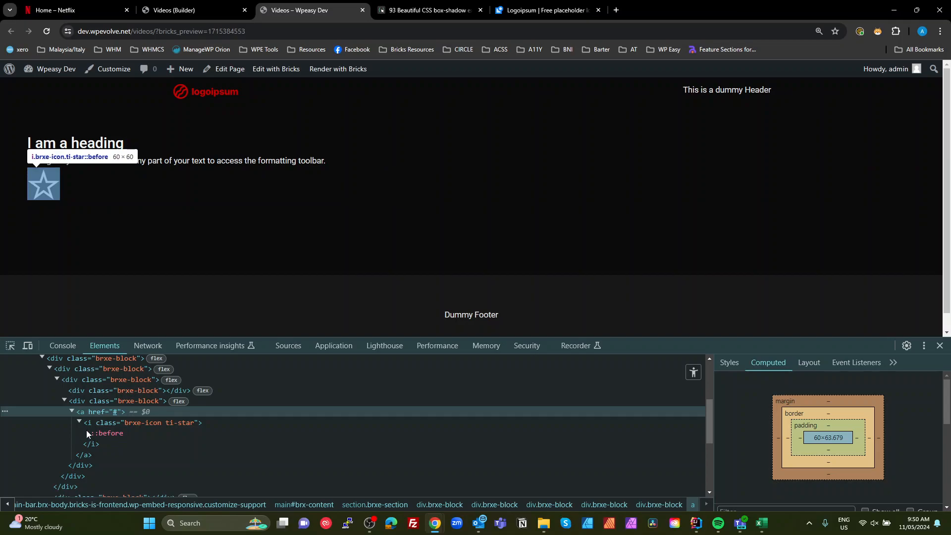
- Return to the builder and delete the Icon element from the Bottom Row
left_click(193, 10)
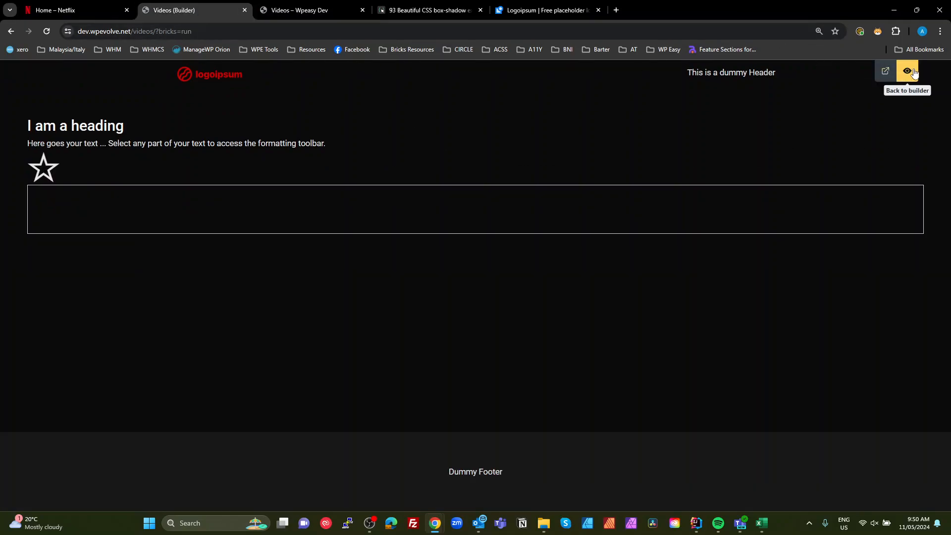
left_click(907, 70)
left_click(931, 381)
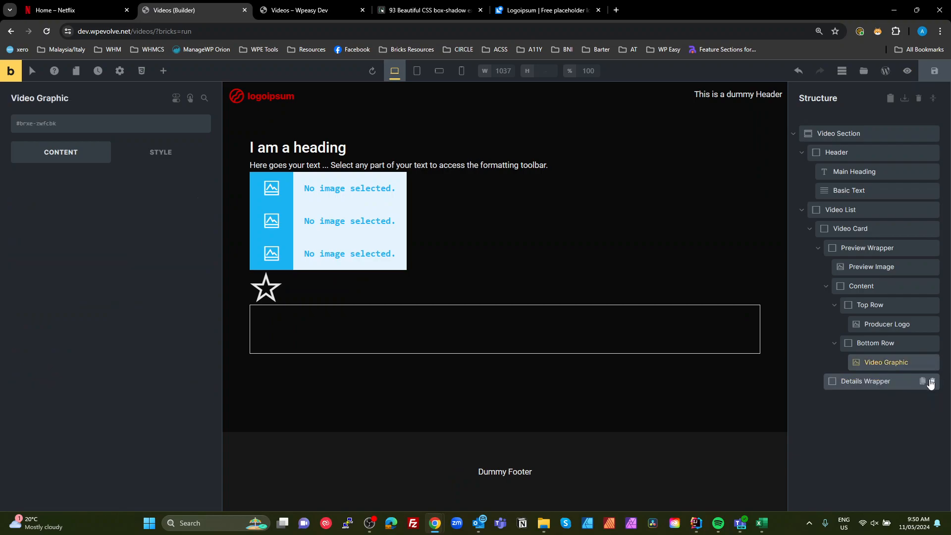
- Add a Div inside the Bottom Row and set its HTML tag to a custom button tag
left_click(164, 71)
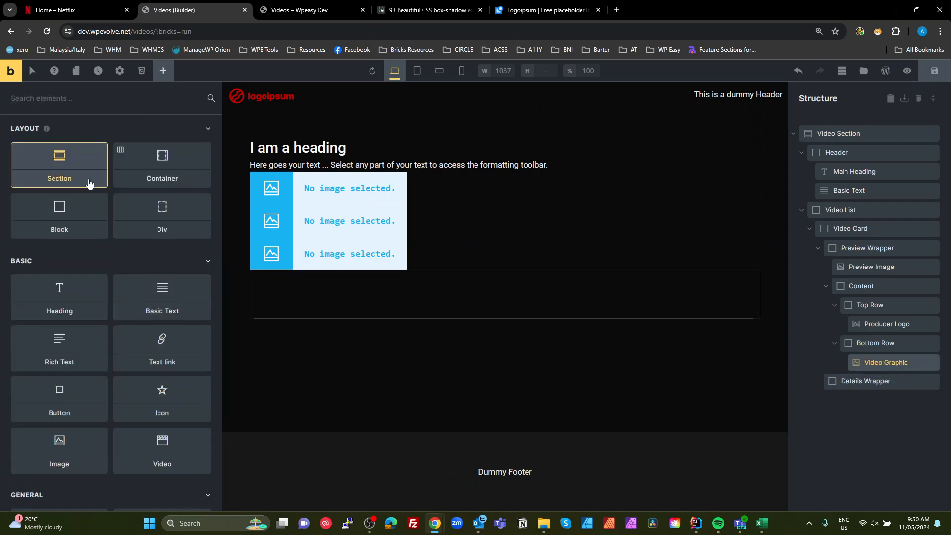
left_click_drag(164, 229, 855, 372)
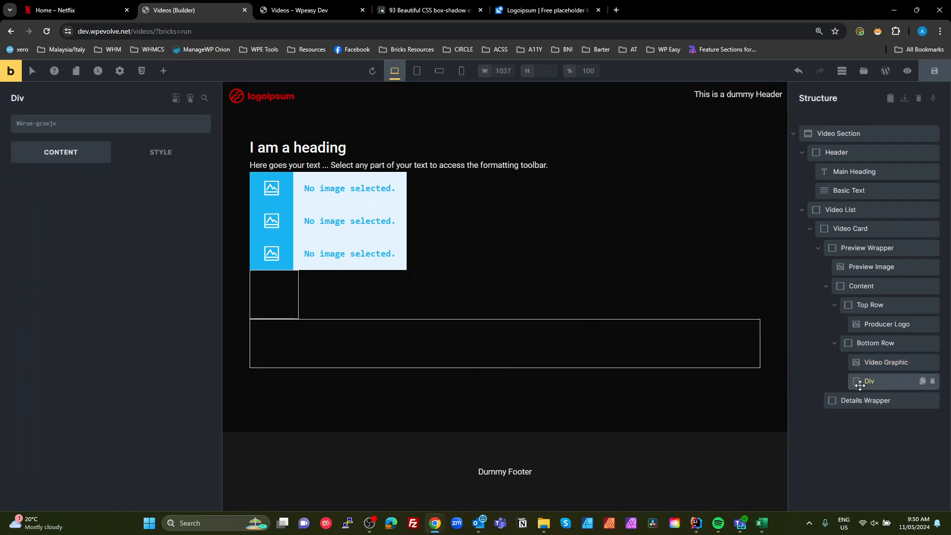
left_click(160, 214)
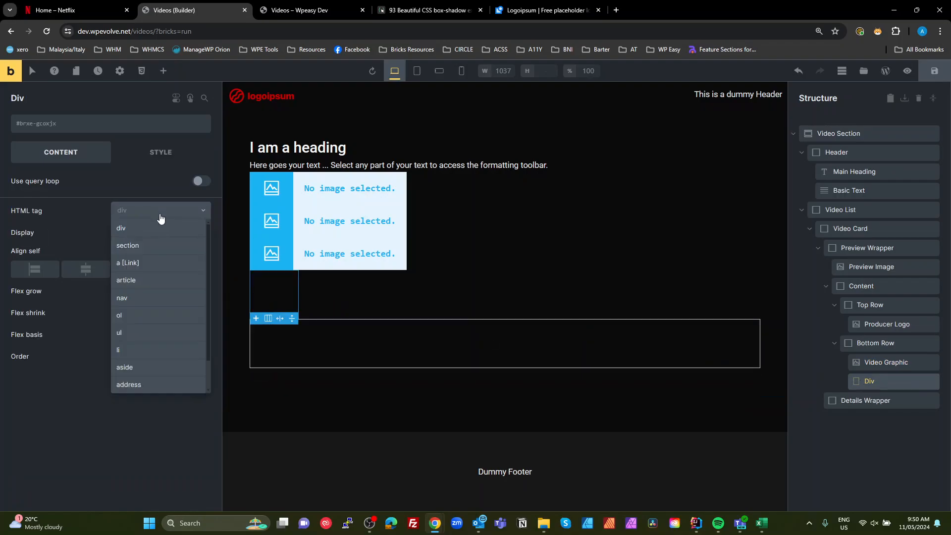
scroll(173, 350, "down", 2)
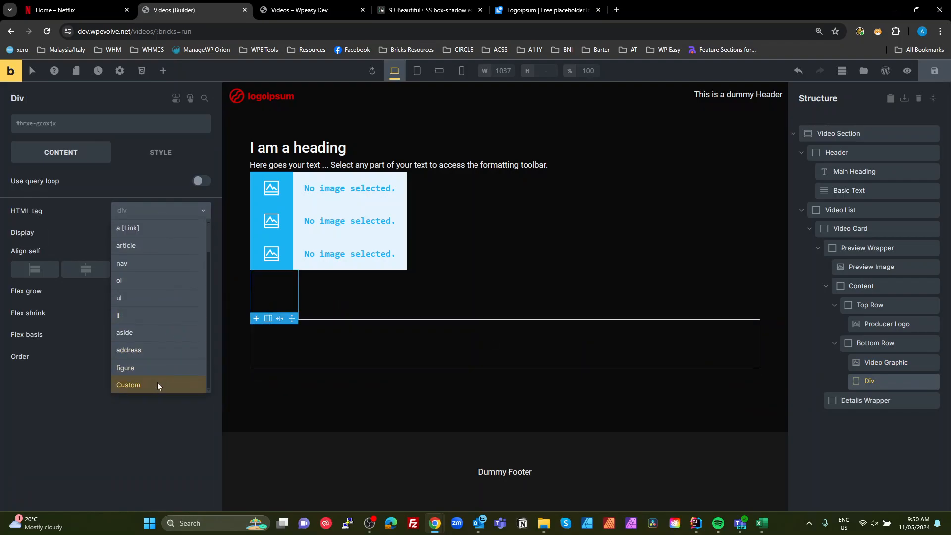
left_click(158, 385)
left_click(148, 232)
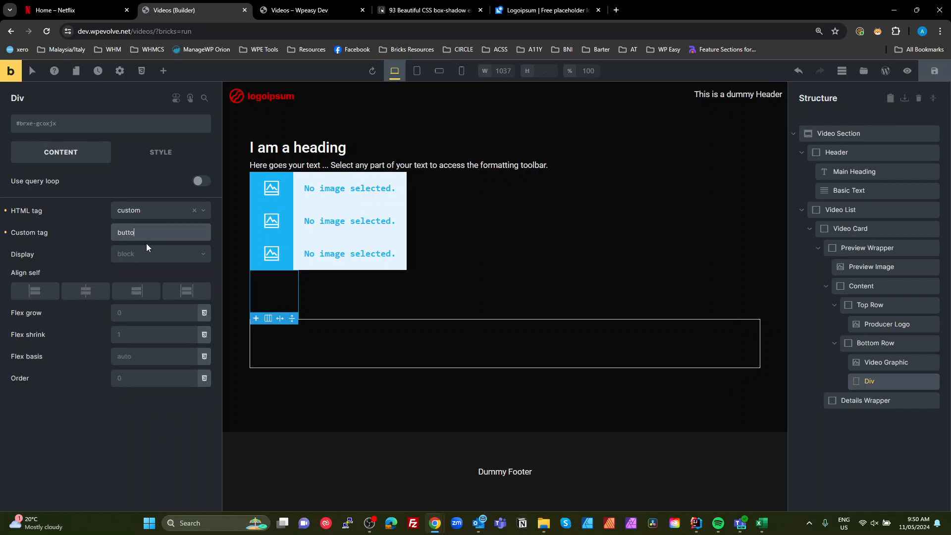
type("button")
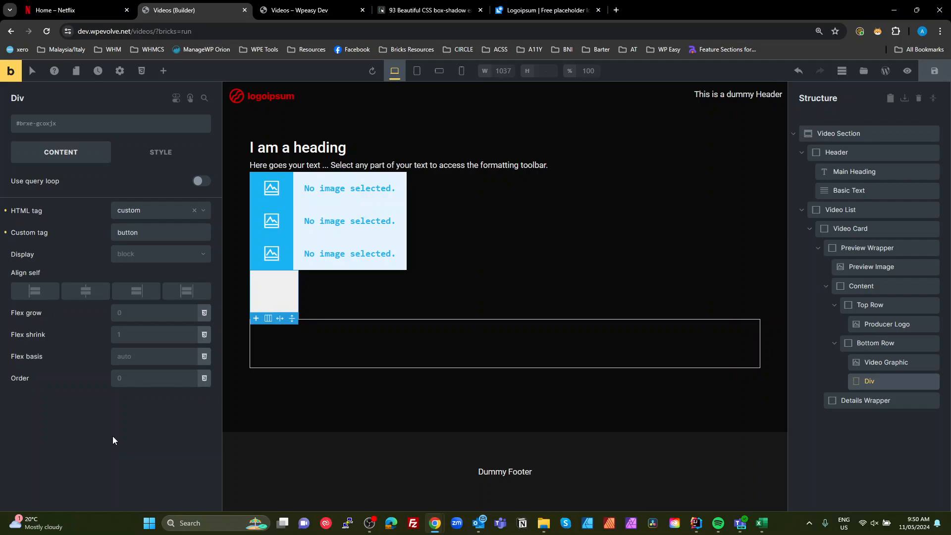
- Set the new div's display to flex and rename it Volume Button
left_click(172, 255)
left_click(135, 293)
scroll(150, 286, "down", 1)
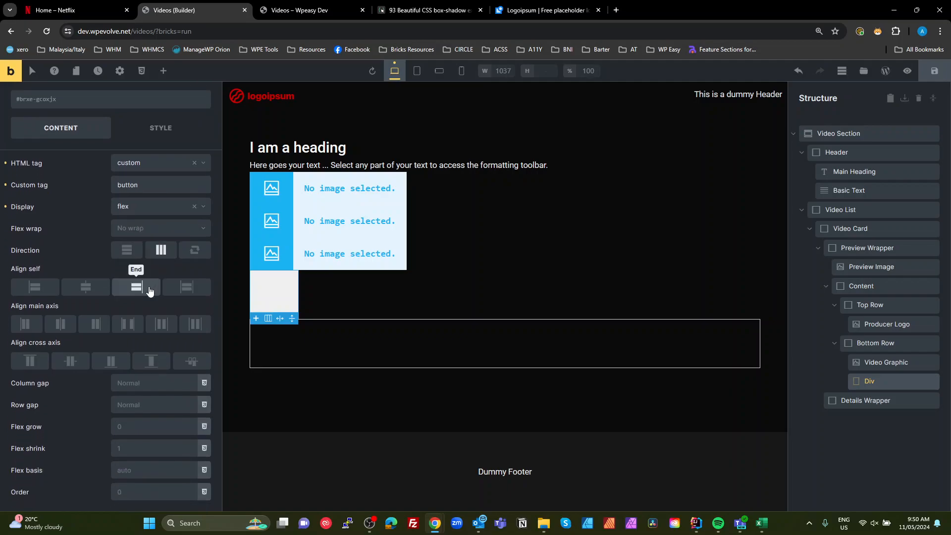
scroll(147, 299, "up", 1)
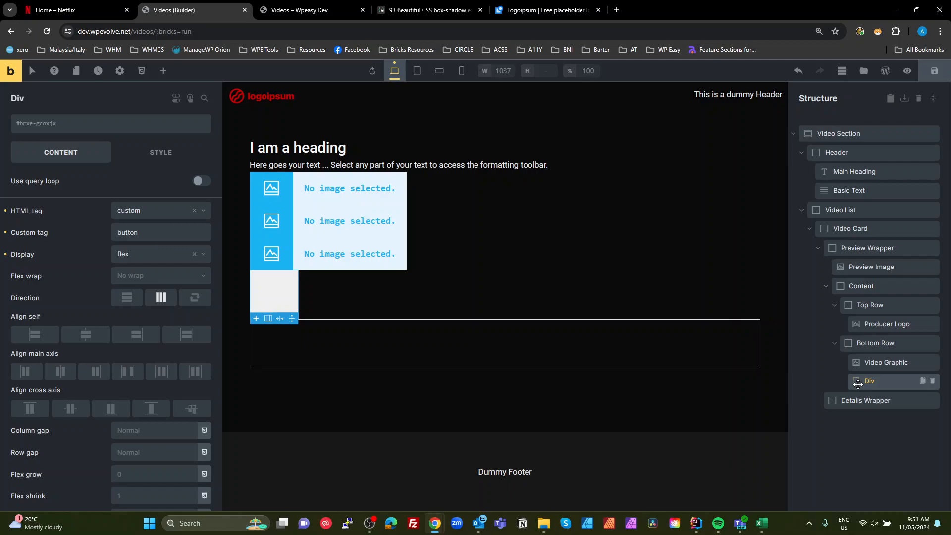
double_click(874, 380)
type("Volume Butt")
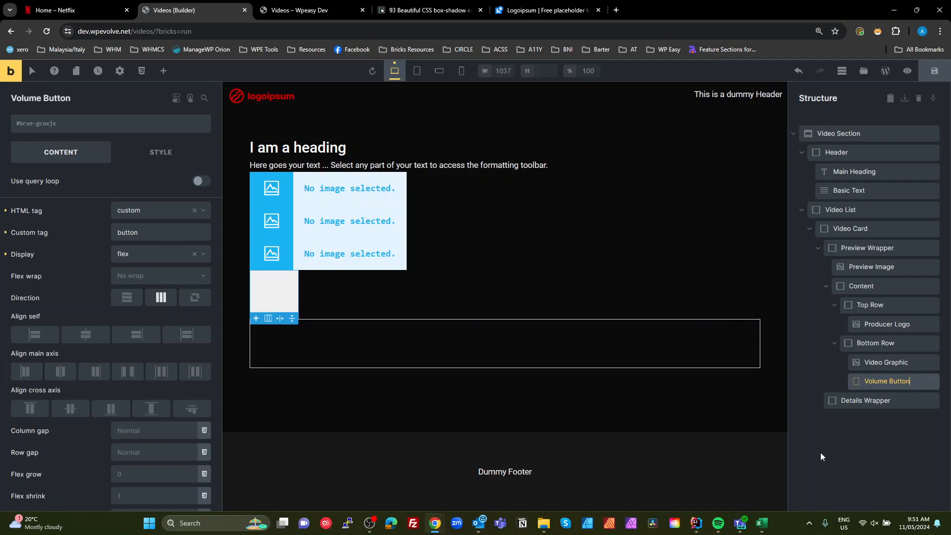
type("on")
key("Return")
- Add an Icon inside the Volume Button and choose the Themify volume icon
left_click(162, 72)
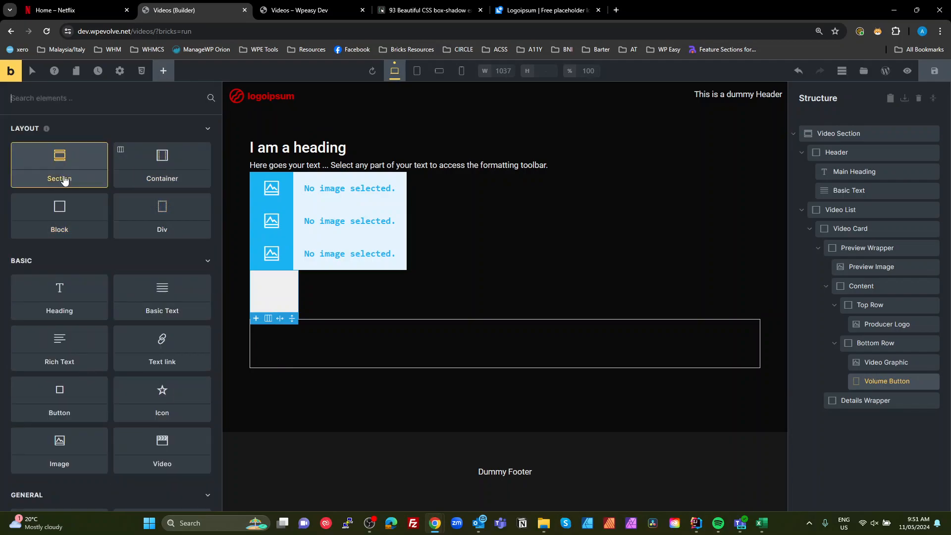
type("icon")
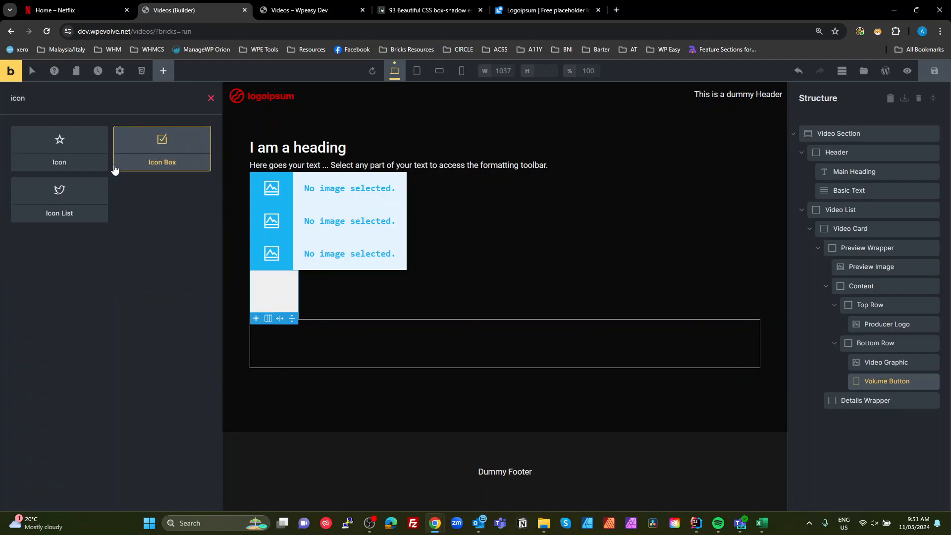
left_click(61, 144)
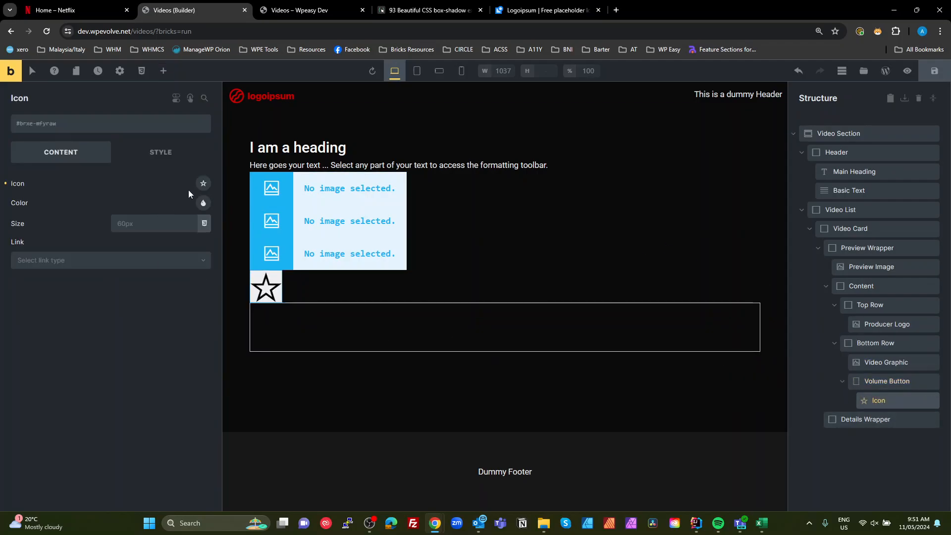
left_click(203, 185)
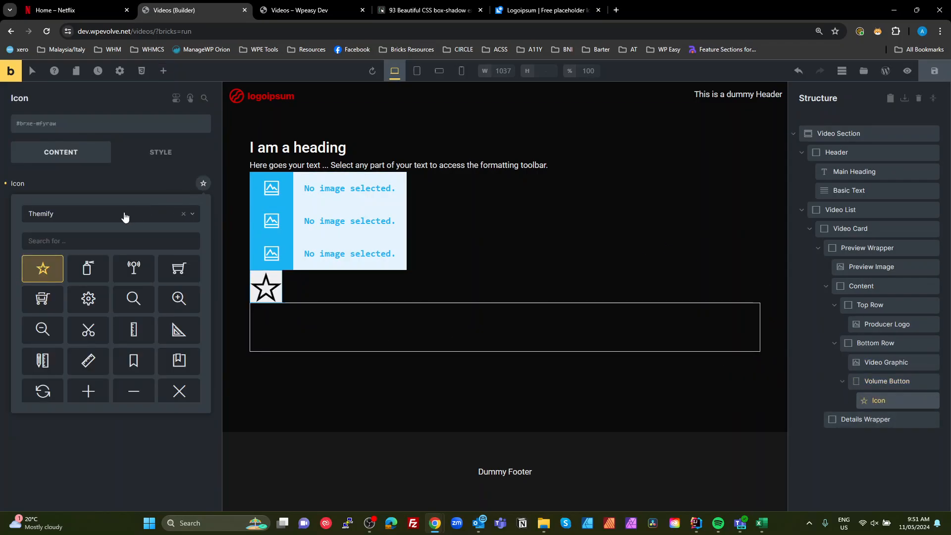
left_click(80, 242)
type("vol")
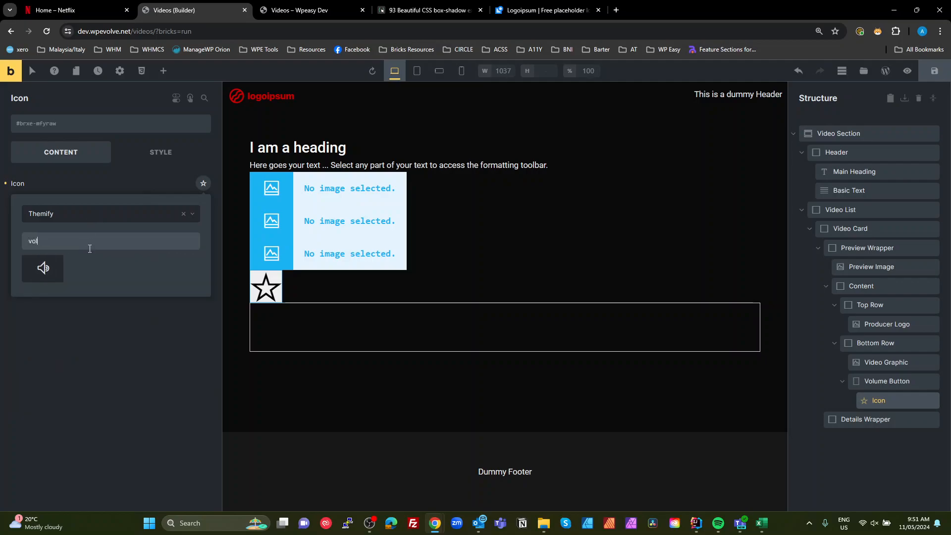
left_click(44, 267)
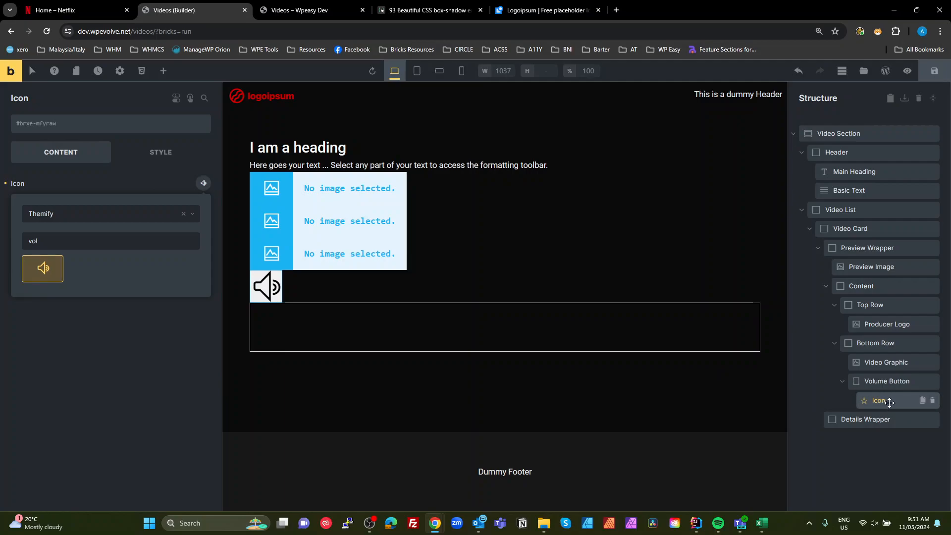
left_click(139, 180)
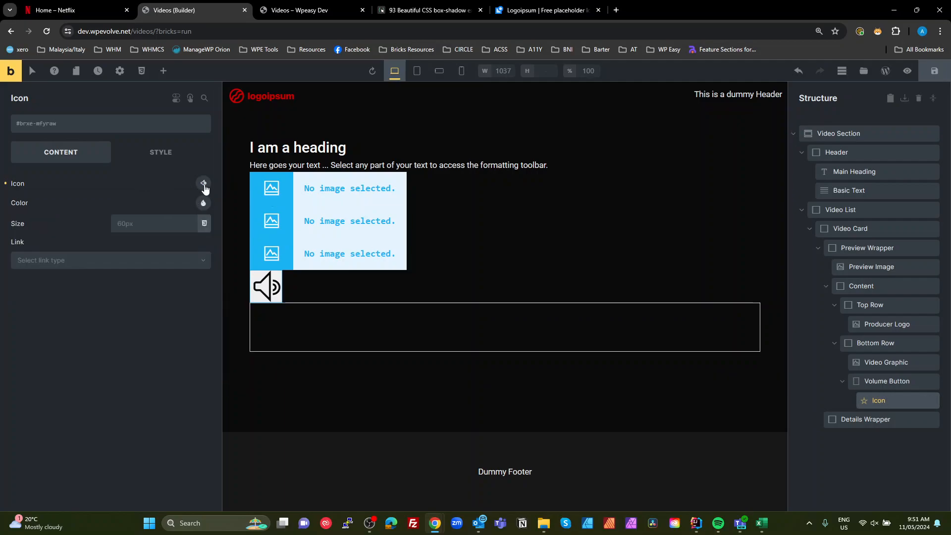
left_click(204, 204)
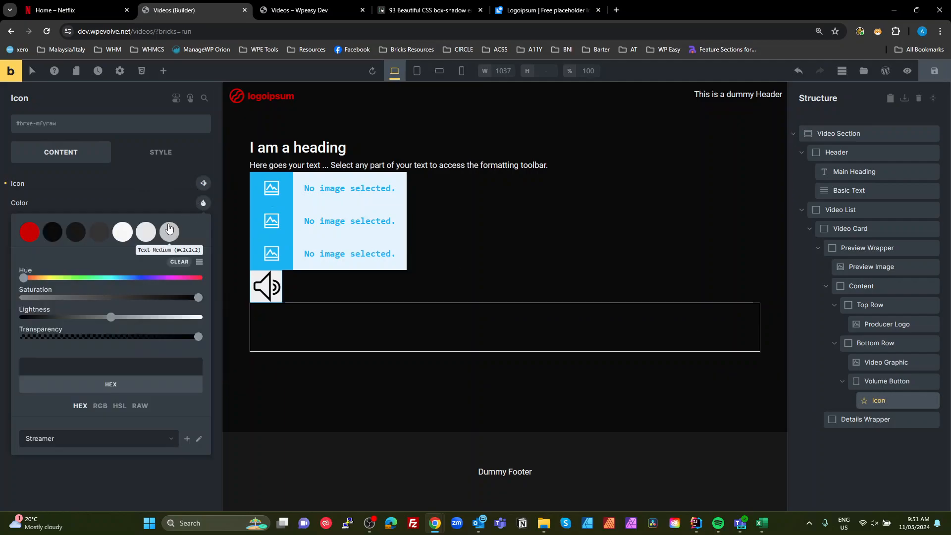
left_click(151, 234)
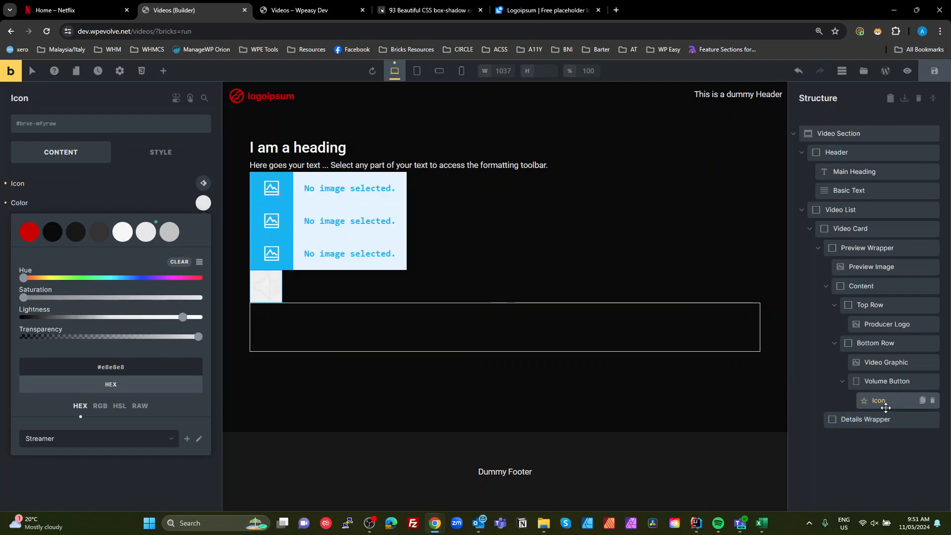
left_click(6, 205)
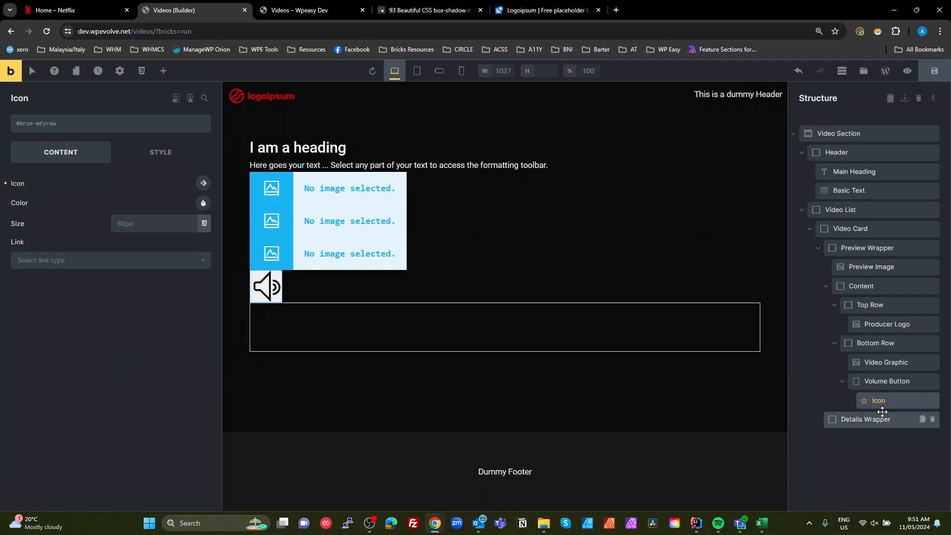
left_click(892, 459)
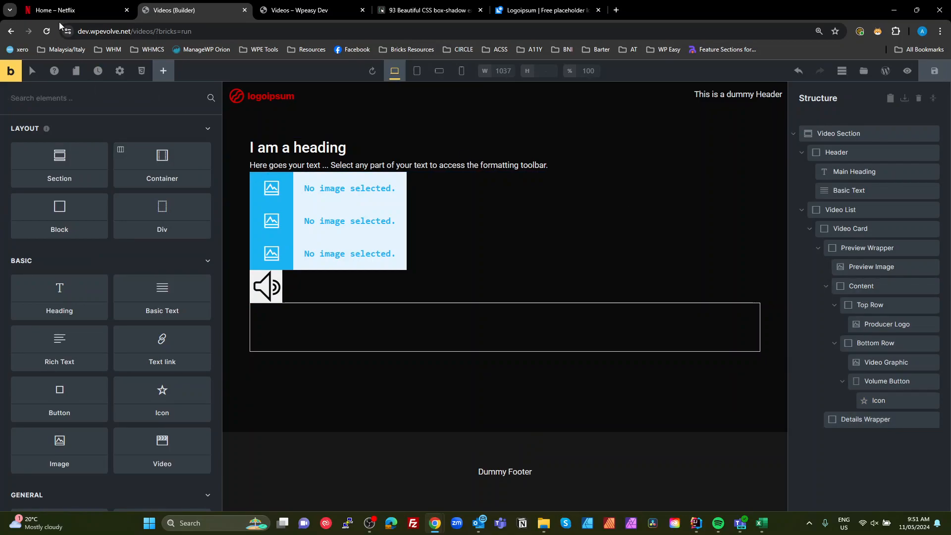
- Examine the Netflix video card hover preview and its details area in the Netflix tab
left_click(75, 8)
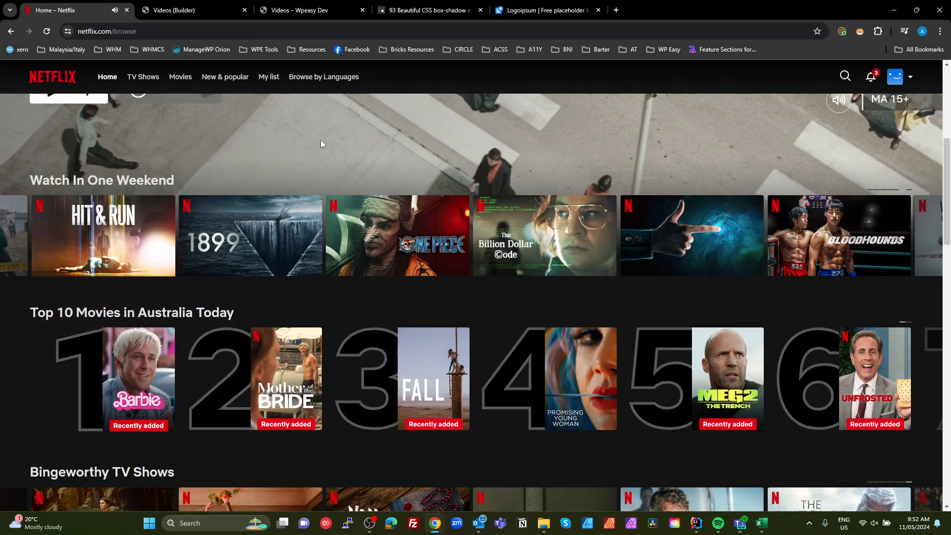
mouse_move(93, 223)
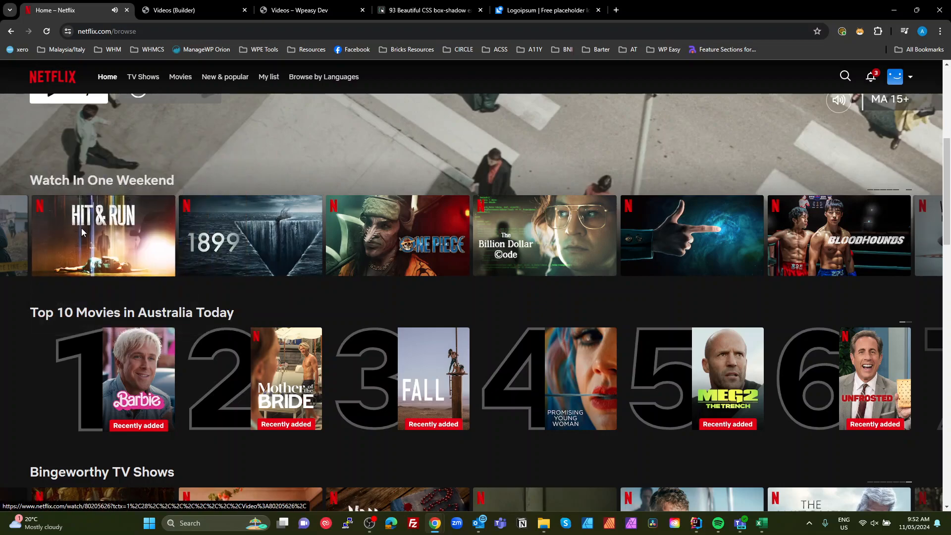
mouse_move(50, 270)
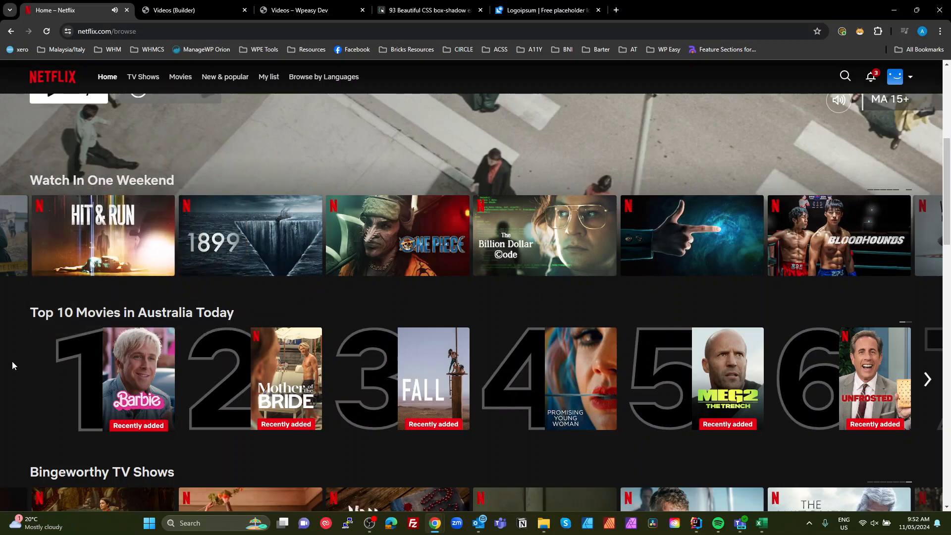
left_click(178, 10)
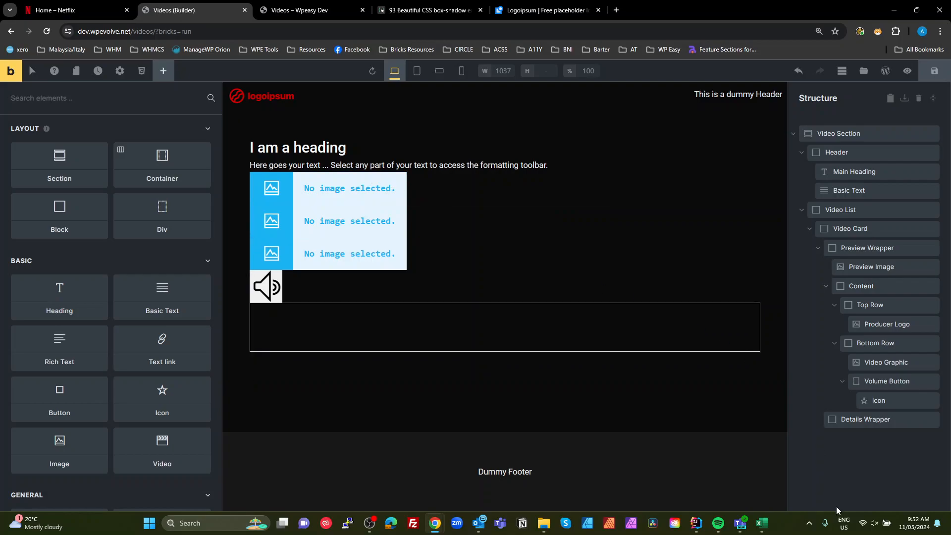
left_click(857, 420)
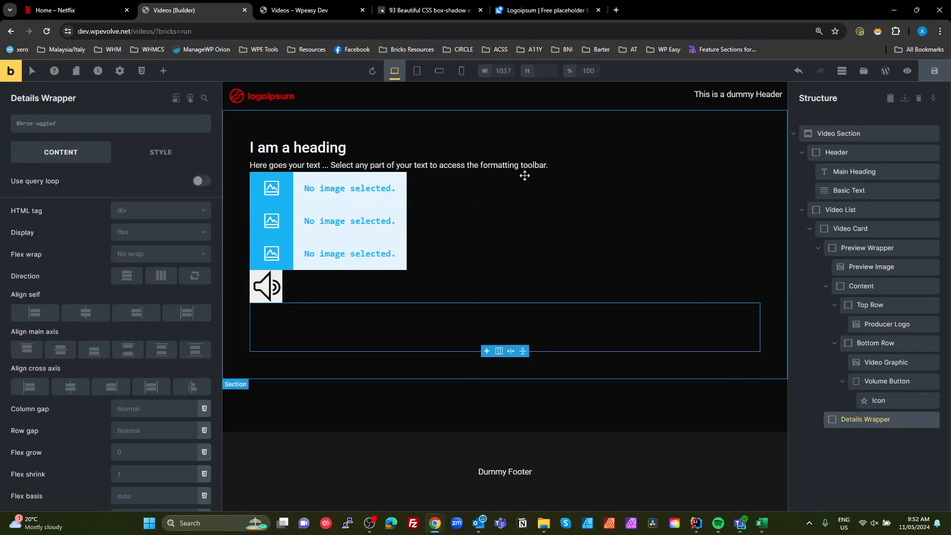
left_click(80, 10)
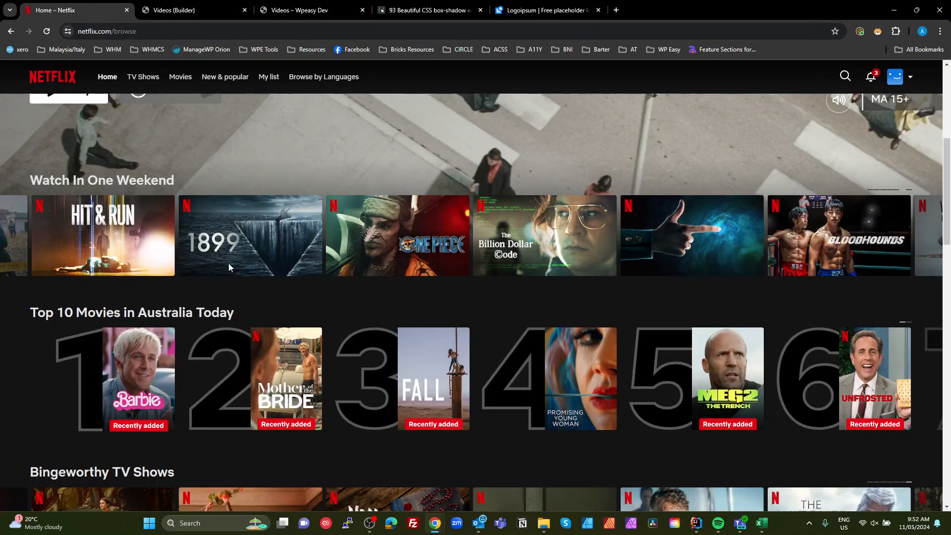
mouse_move(116, 246)
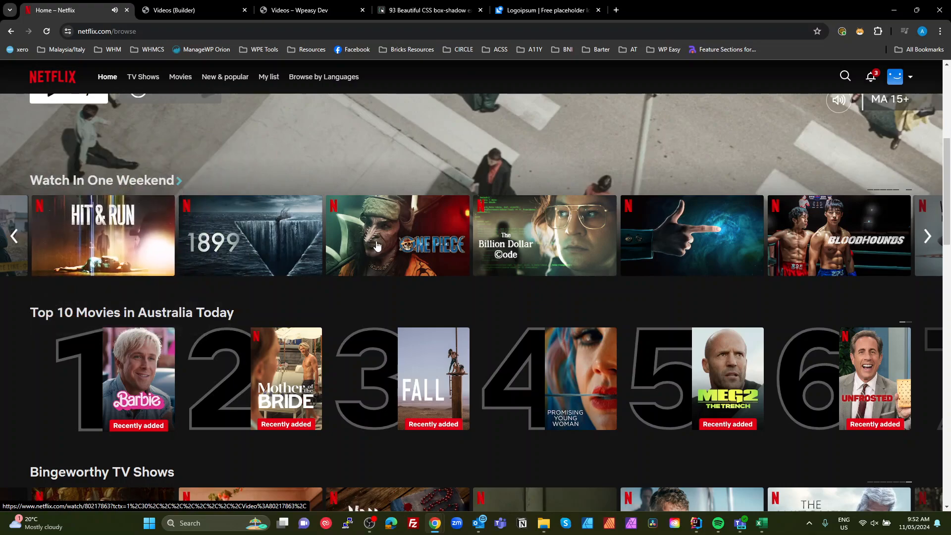
mouse_move(377, 244)
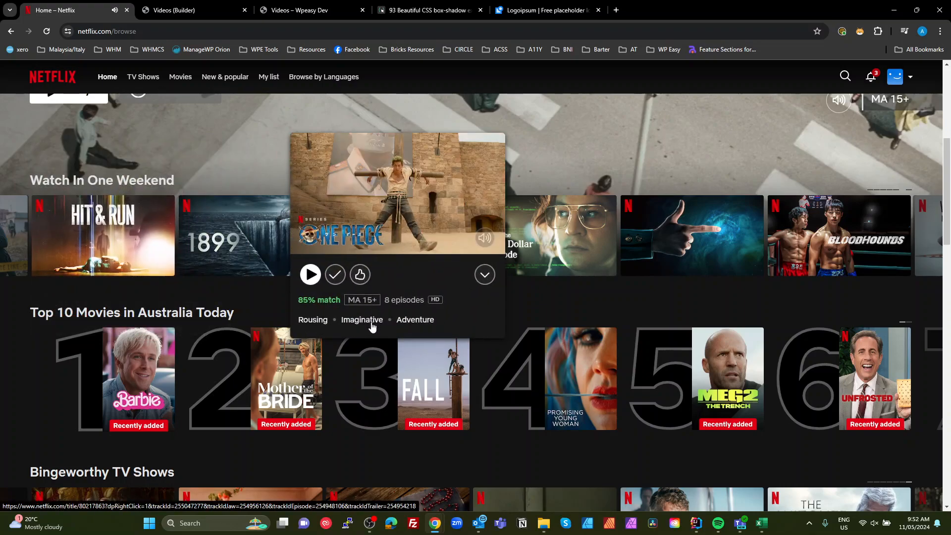
left_click(173, 10)
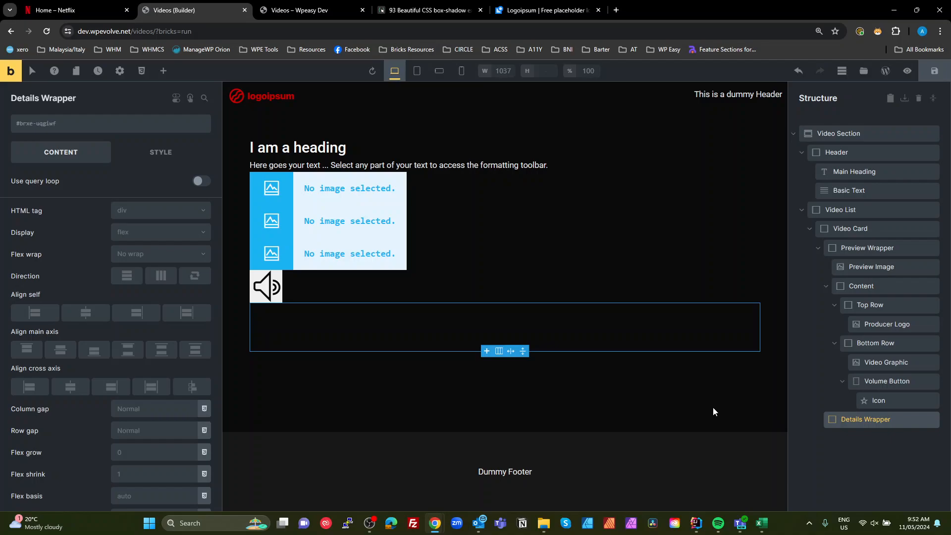
- Add a Block named Top Row inside the Details Wrapper and duplicate it twice
left_click(163, 71)
left_click(84, 225)
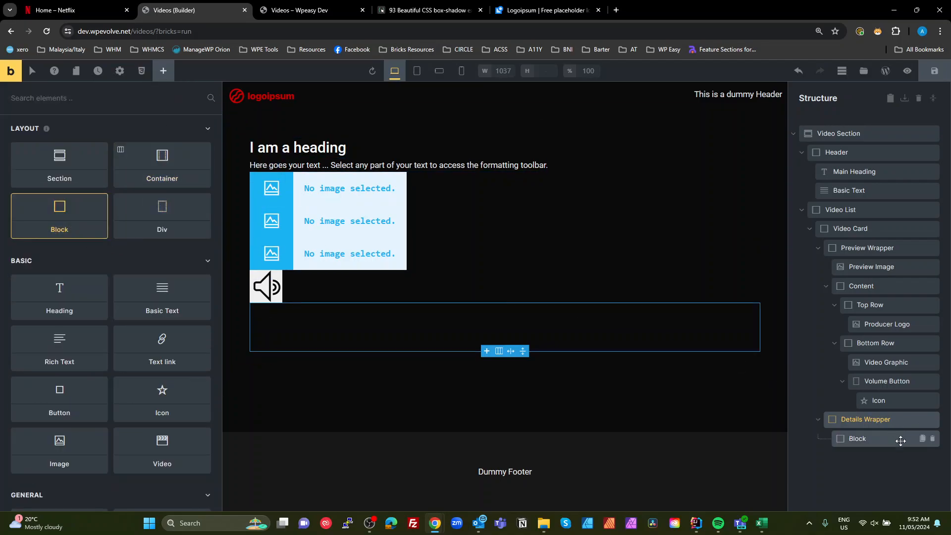
double_click(872, 440)
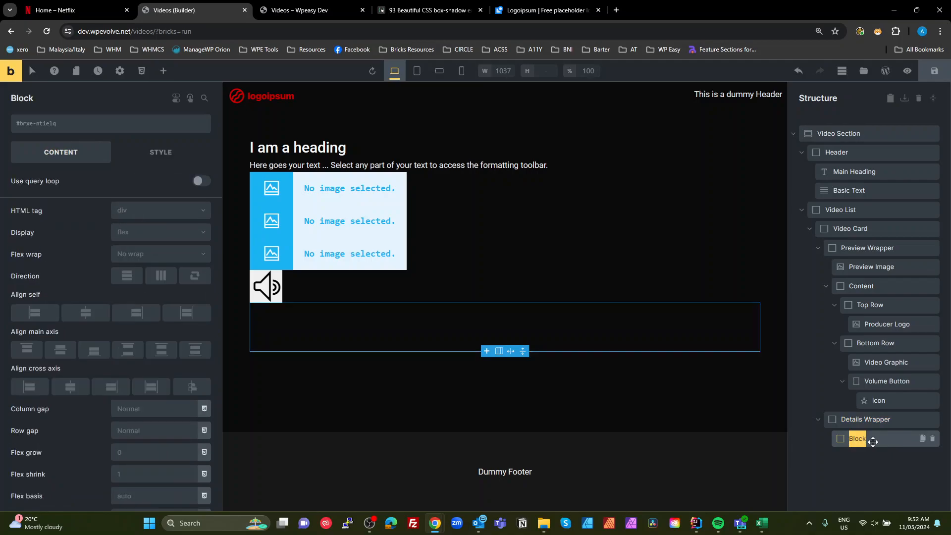
type("Top Row")
left_click(922, 438)
left_click(922, 438)
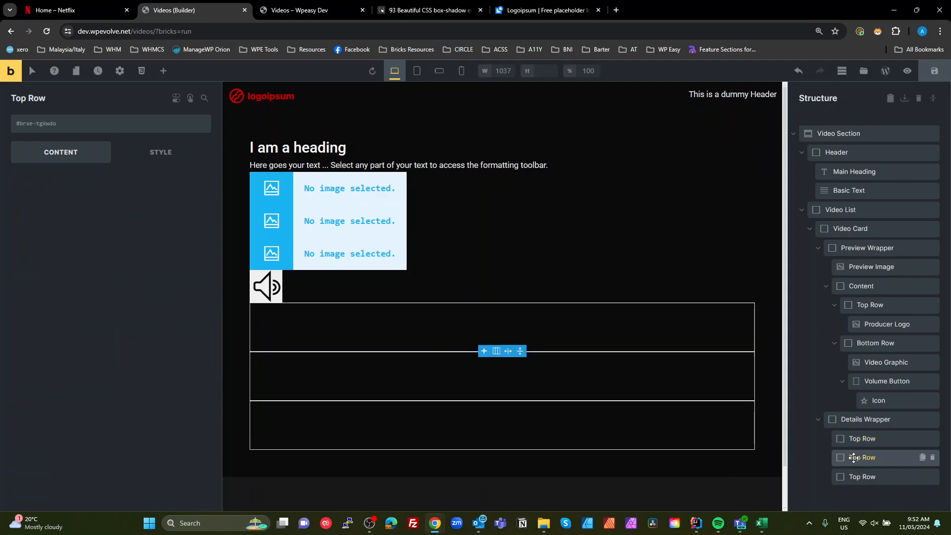
- Rename the second and third rows in the Details Wrapper to Mid Row and Bottom Row
double_click(853, 457)
type("M")
key("Return")
left_click(854, 470)
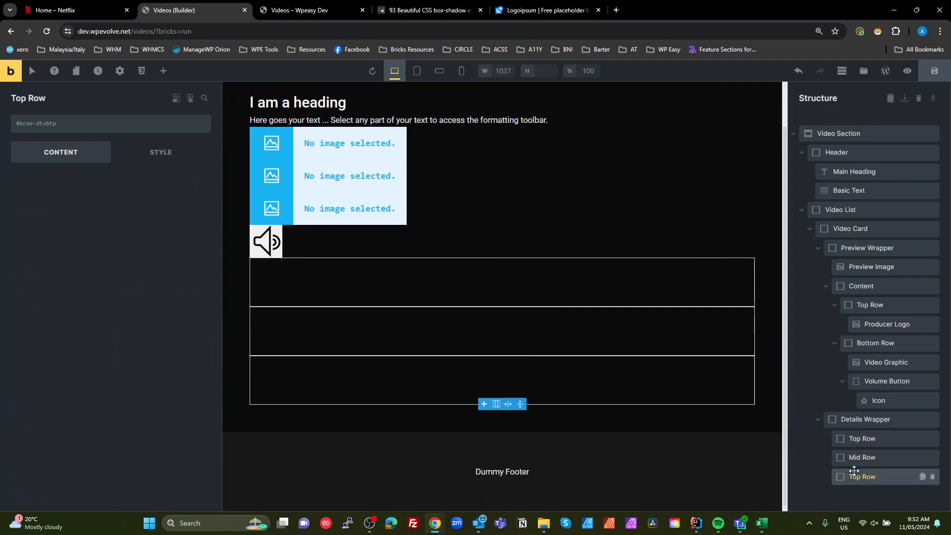
double_click(856, 476)
double_click(856, 477)
type("Bottom")
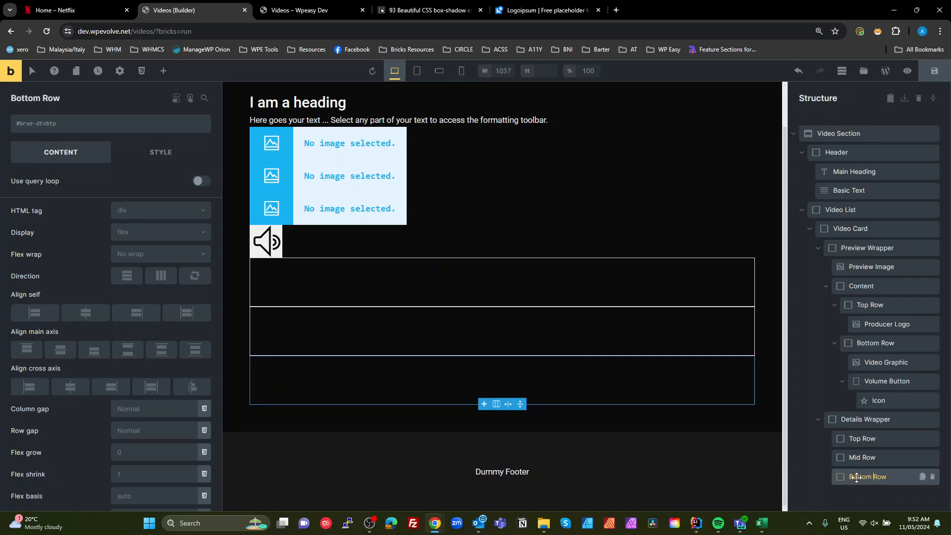
left_click(894, 436)
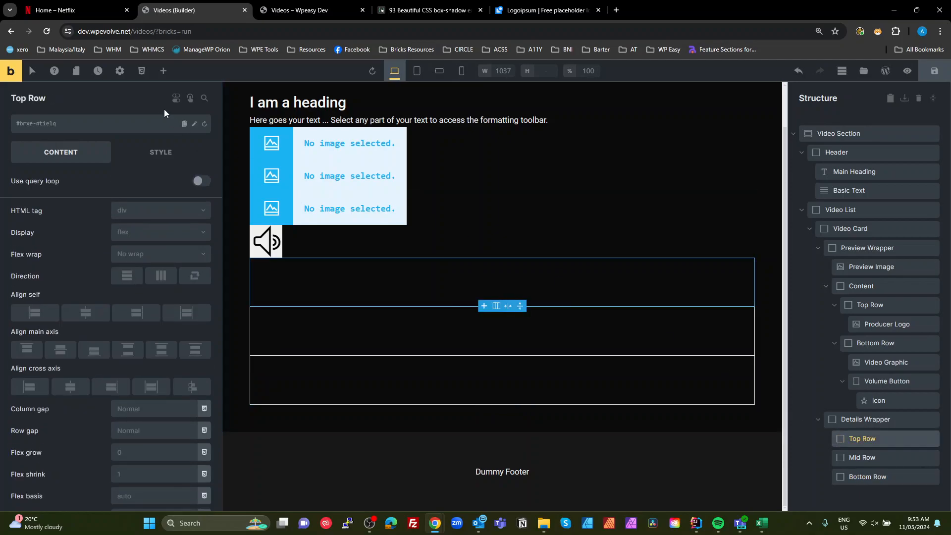
- Compare against the Netflix video card in the Netflix tab
left_click(163, 70)
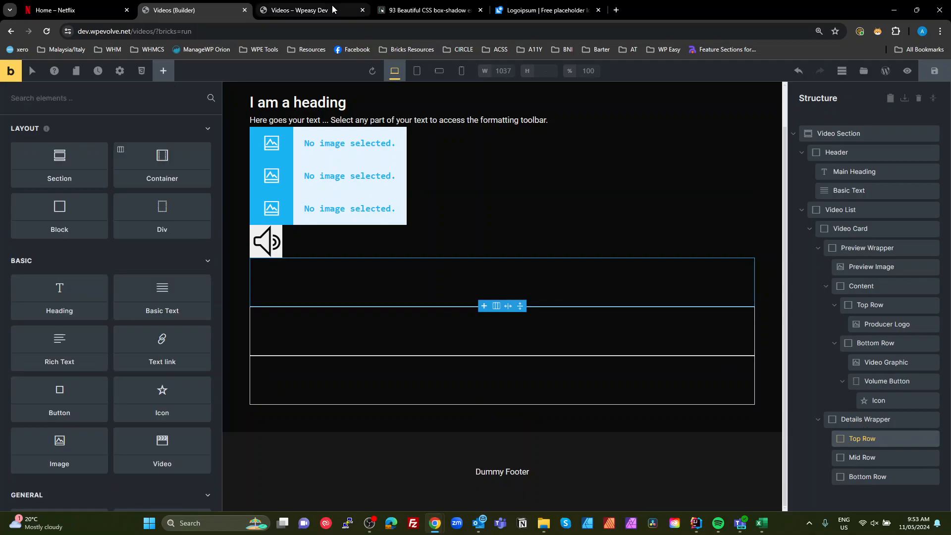
left_click(73, 10)
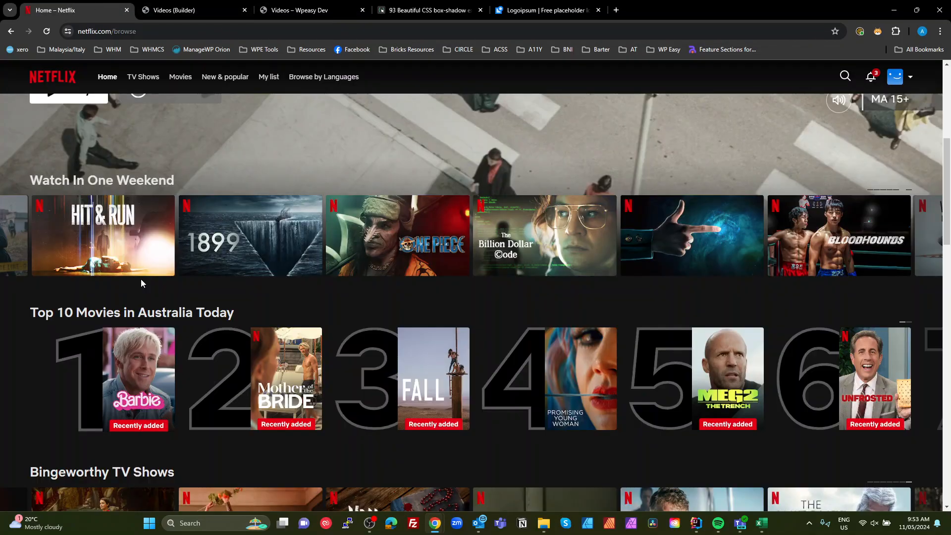
mouse_move(146, 249)
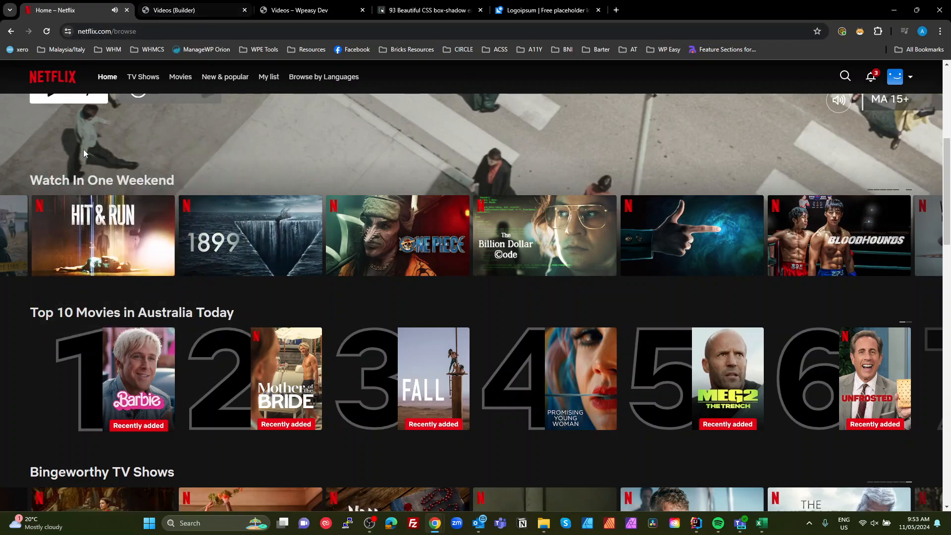
left_click(187, 15)
- Add a Block and a Div inside the Top Row of the Details Wrapper
left_click(867, 419)
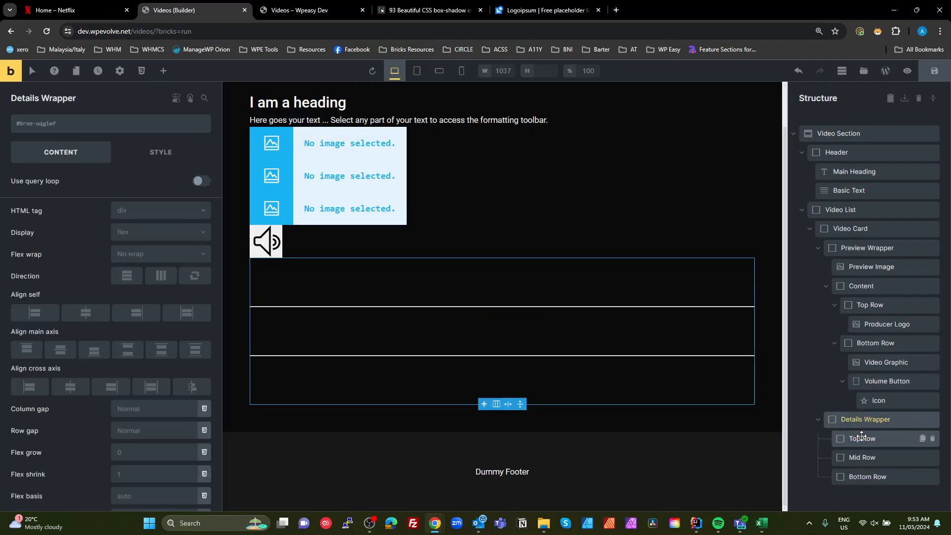
left_click(890, 441)
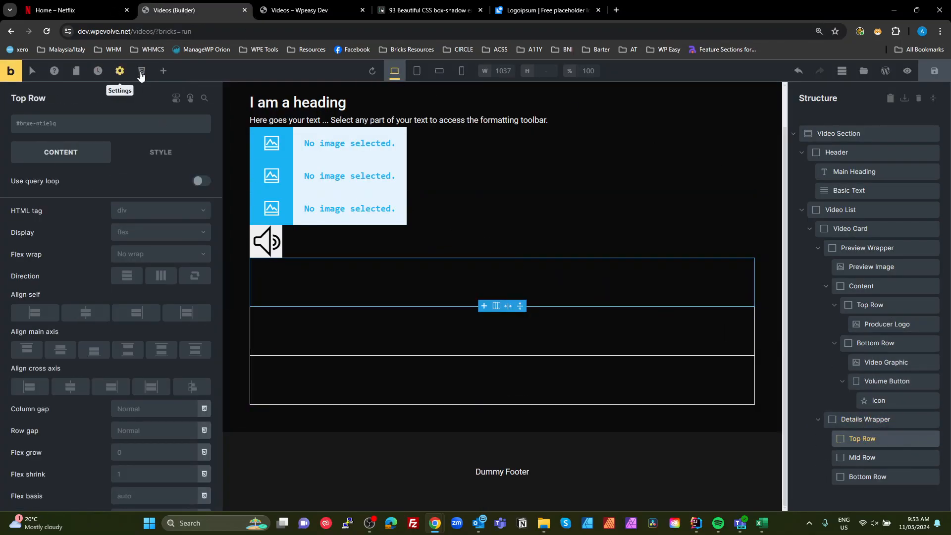
left_click(163, 71)
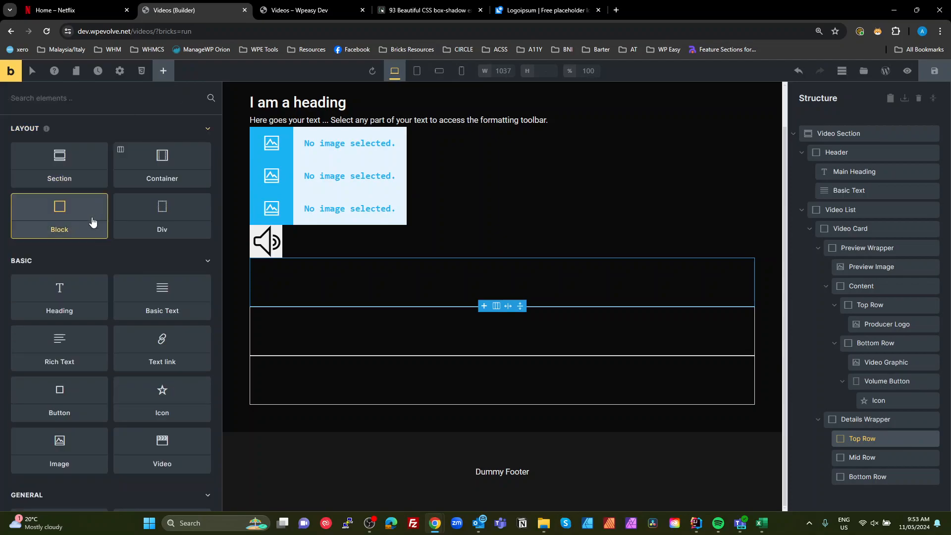
left_click(59, 218)
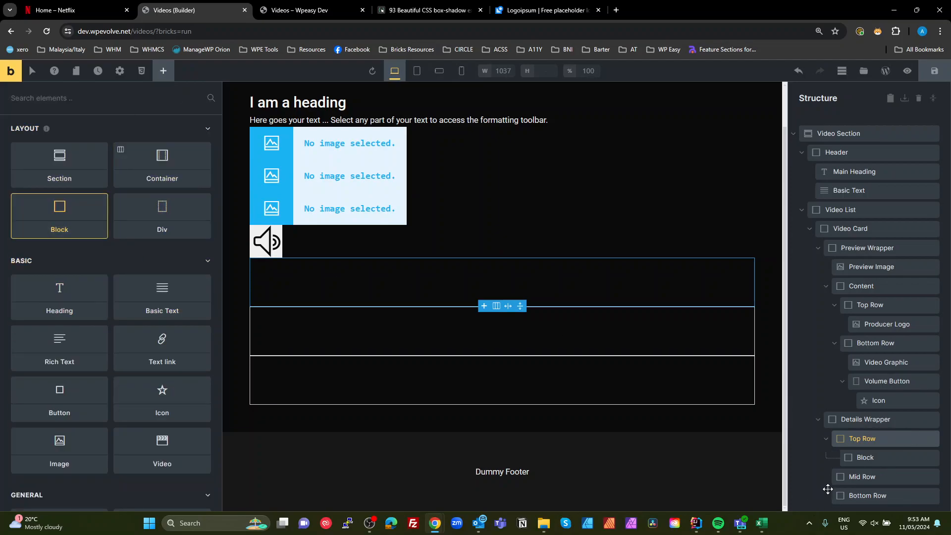
left_click(865, 459)
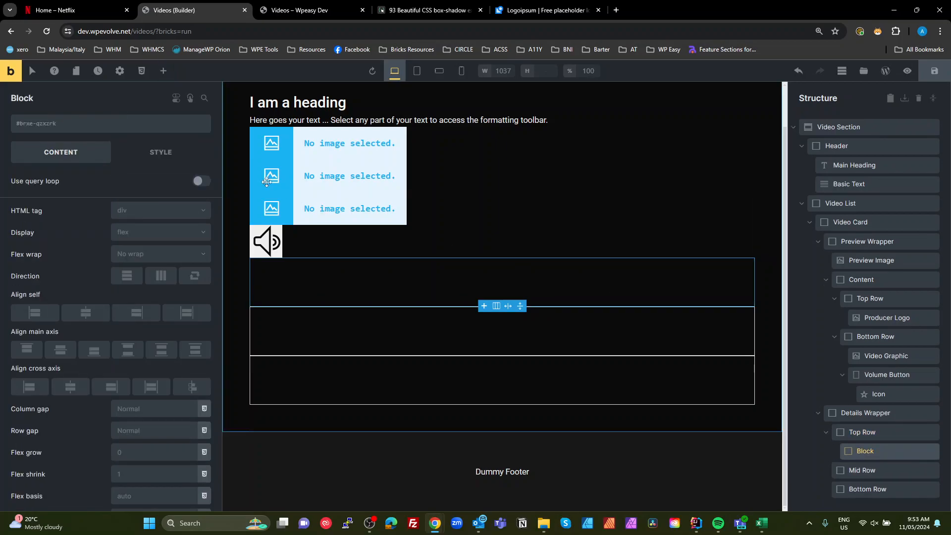
left_click(162, 71)
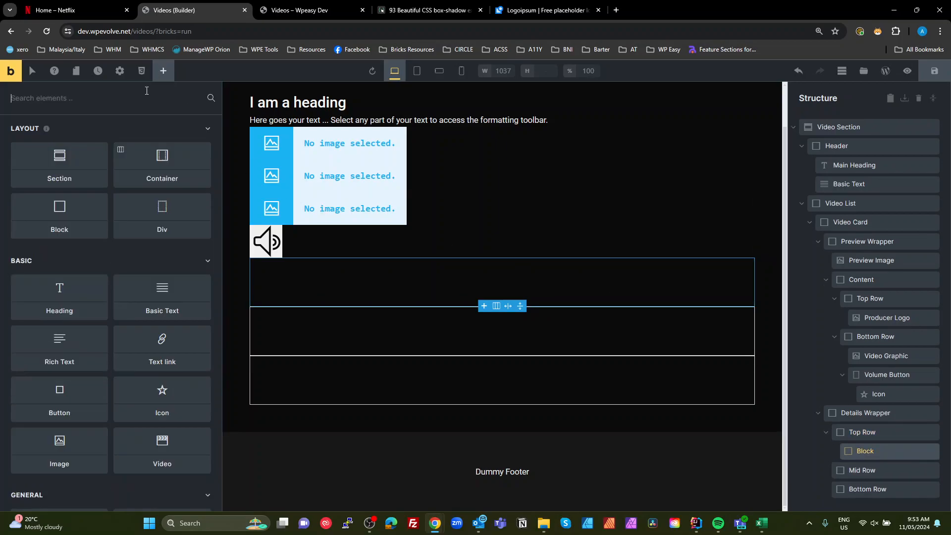
left_click(144, 218)
- Rename the new Block in Top Row to Controls
left_click_drag(869, 470, 860, 450)
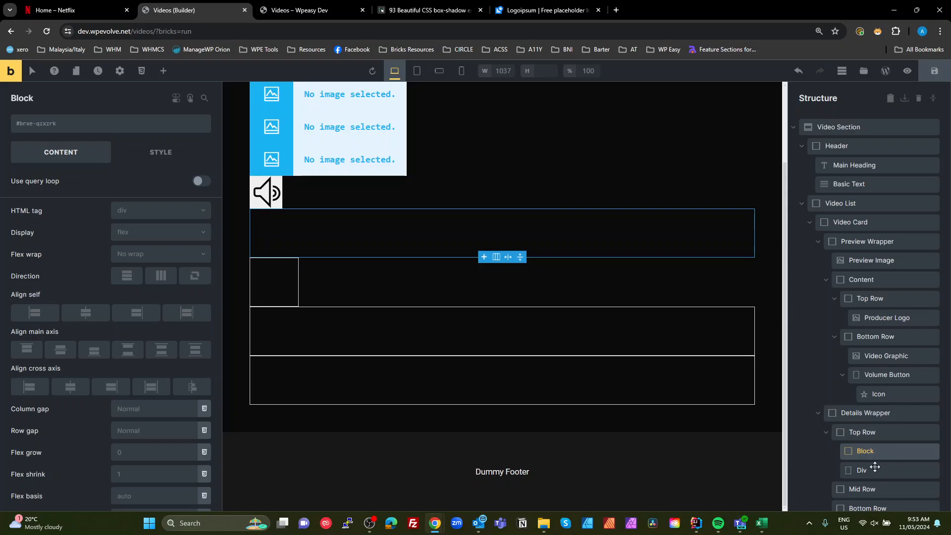
double_click(866, 450)
type("Controls")
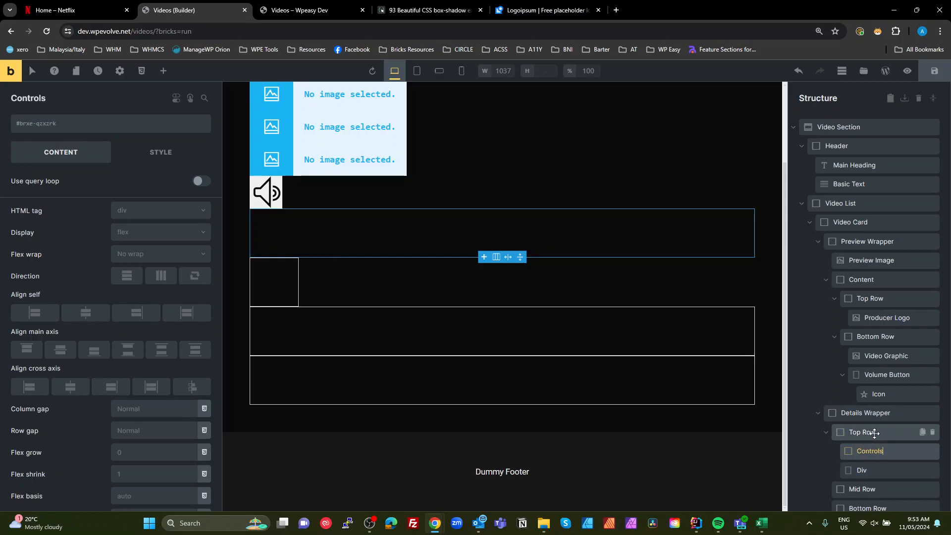
- Rename the Div in Top Row to Info Button
double_click(862, 470)
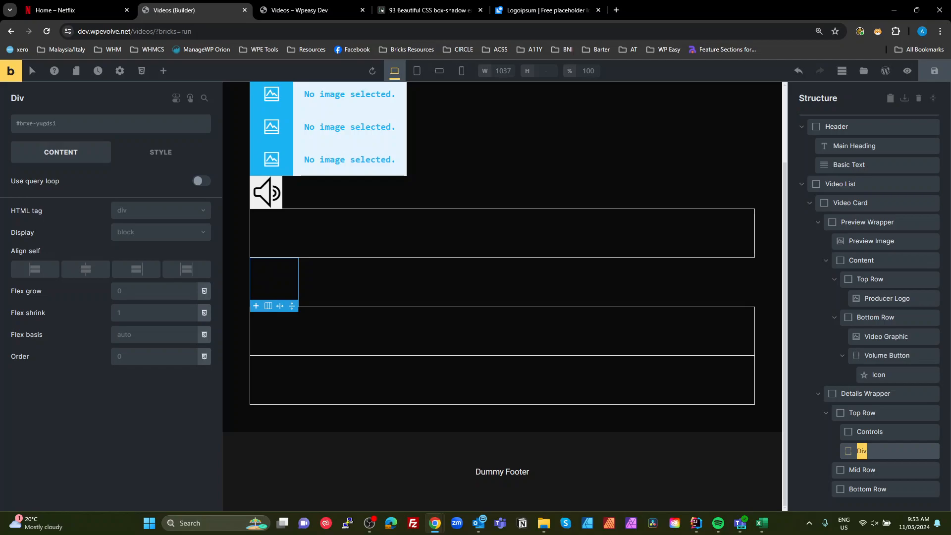
mouse_move(868, 452)
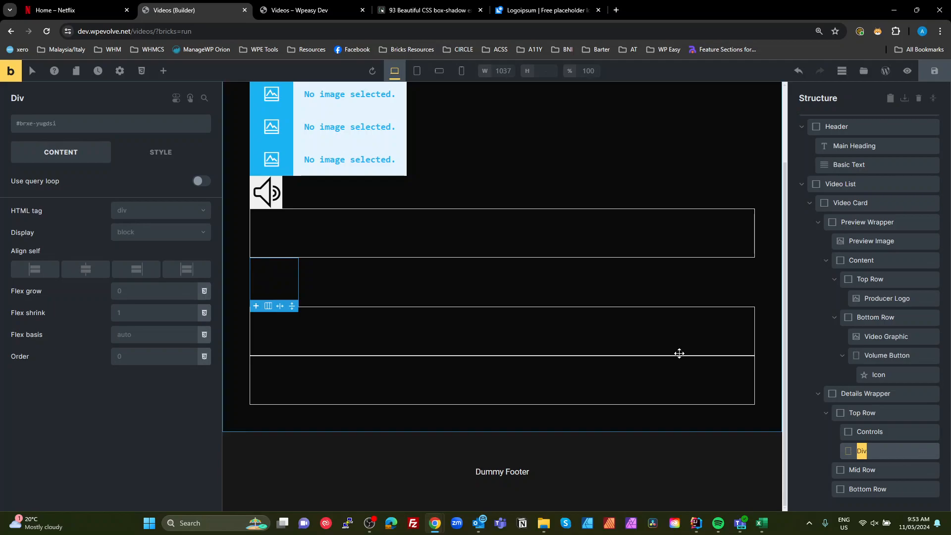
left_click(59, 15)
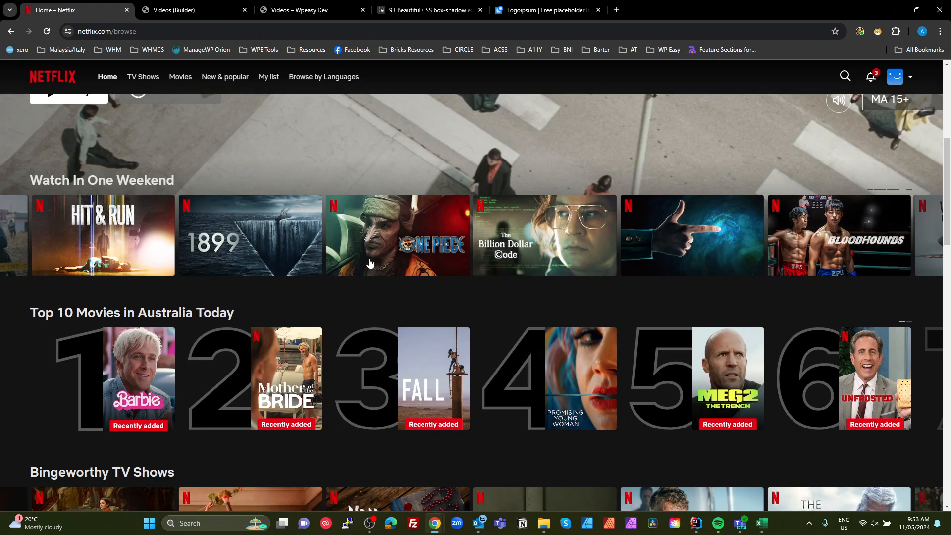
mouse_move(375, 238)
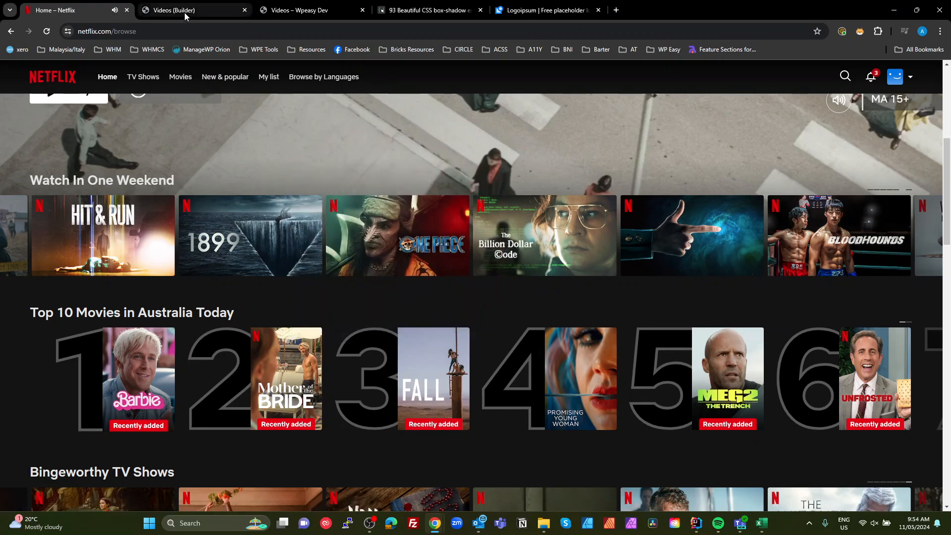
left_click(161, 10)
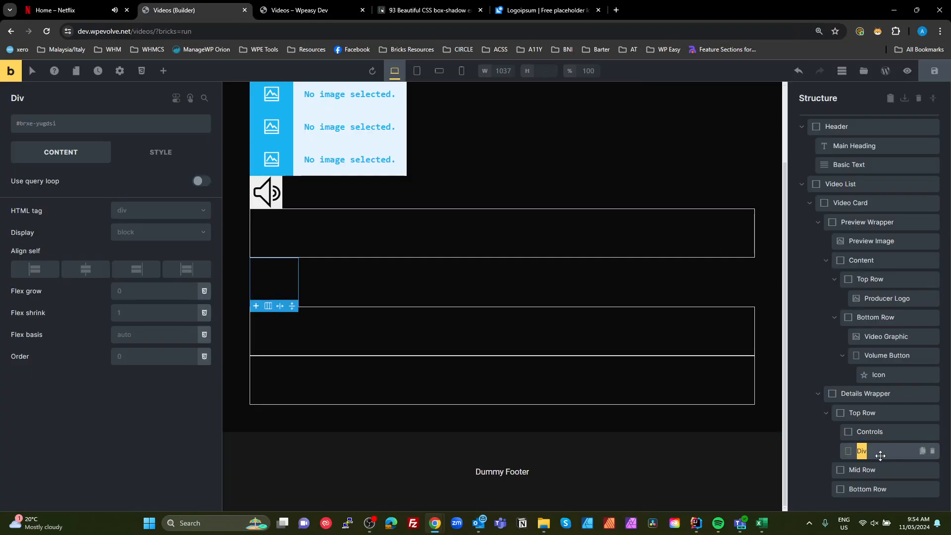
type("Info Button")
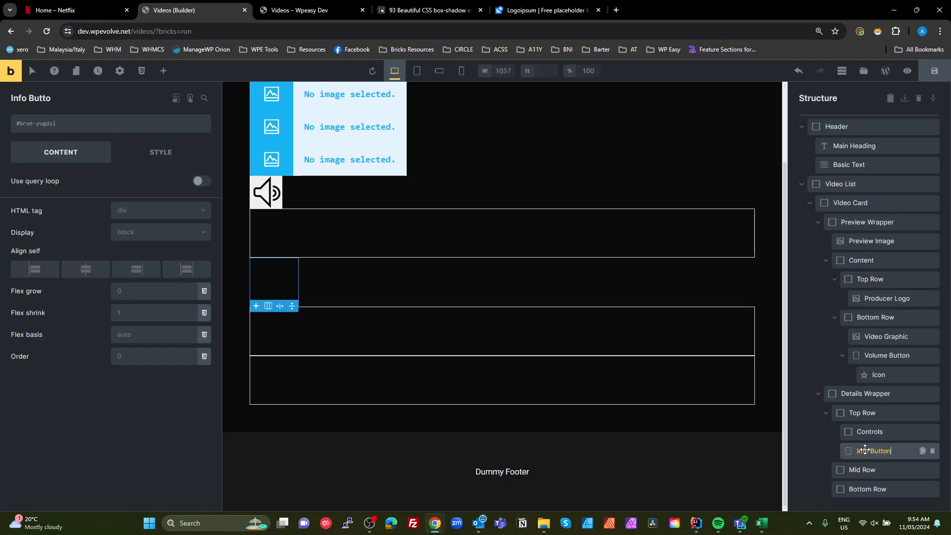
- Add an Icon element inside the Info Button
left_click(163, 71)
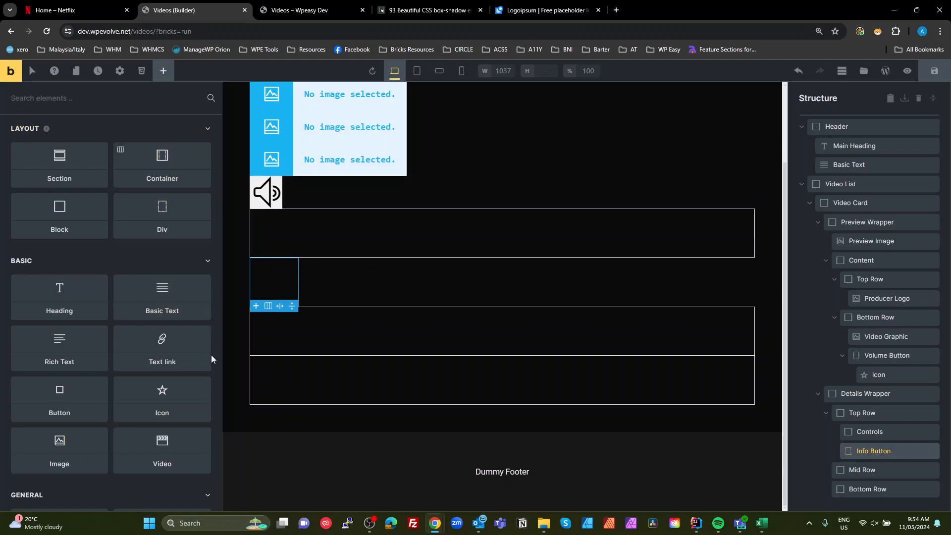
type("icon")
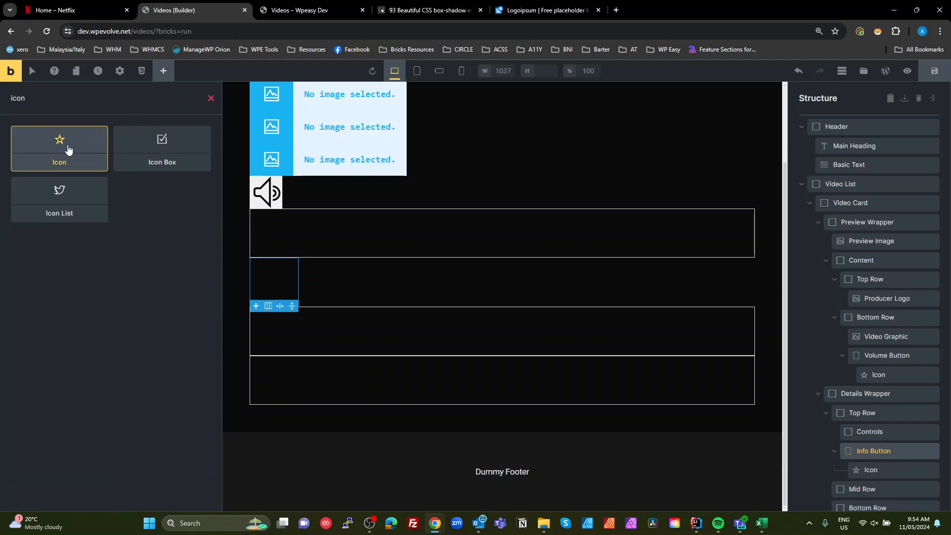
left_click(62, 148)
left_click(869, 471)
double_click(868, 472)
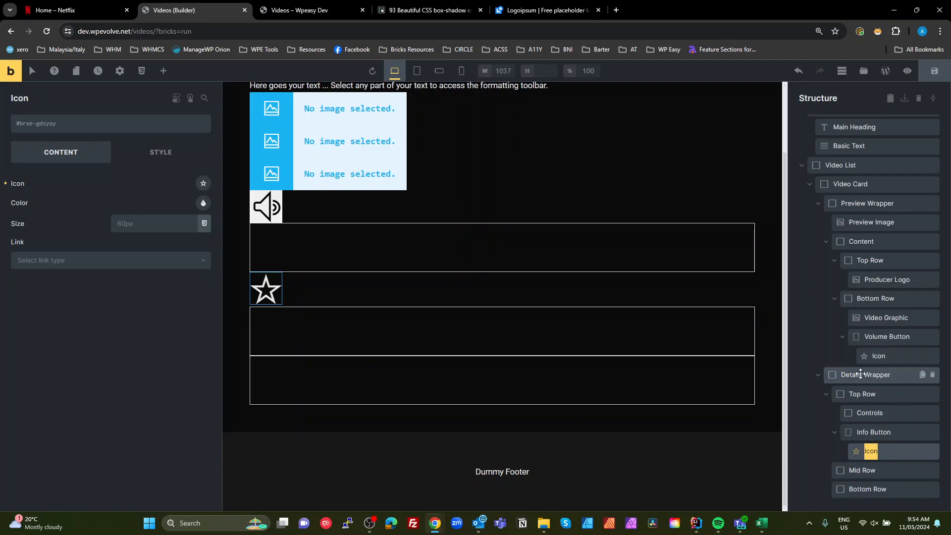
left_click(875, 431)
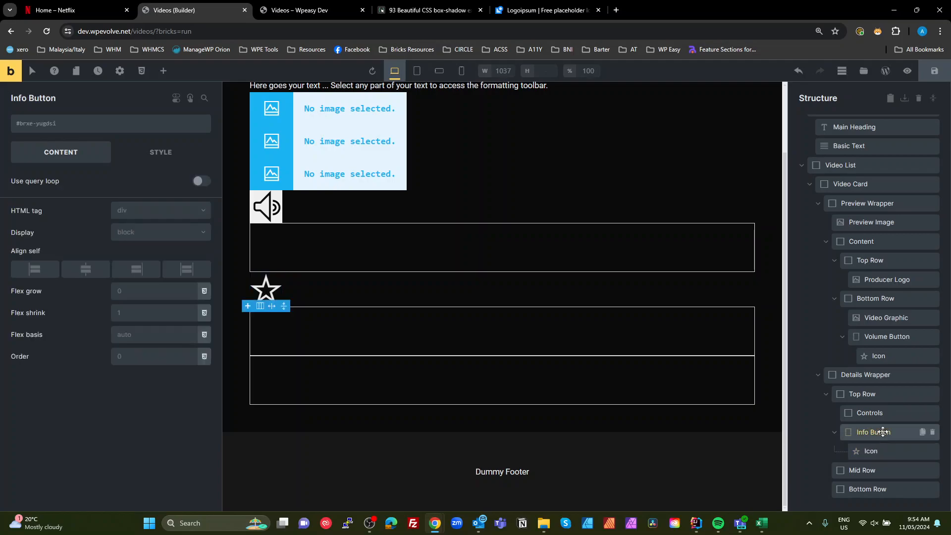
left_click(879, 449)
left_click(866, 433)
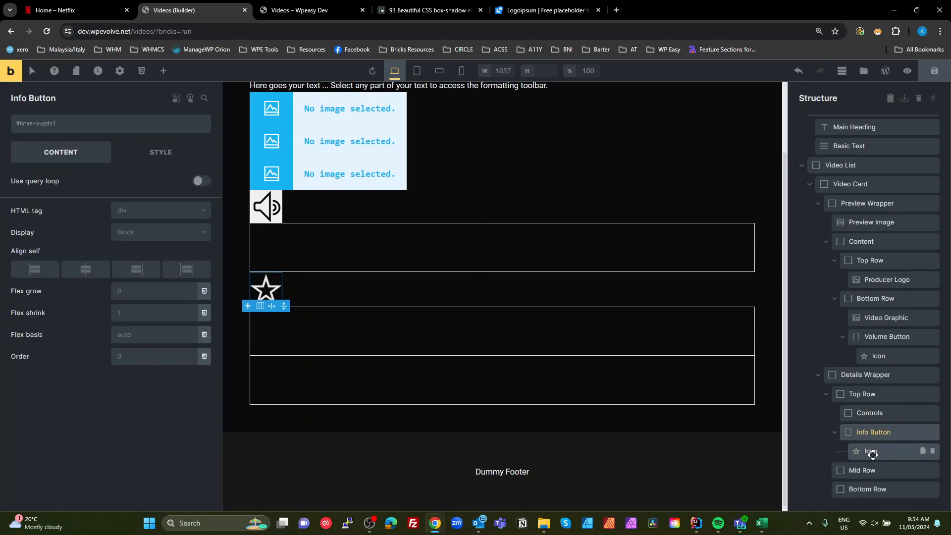
left_click(872, 452)
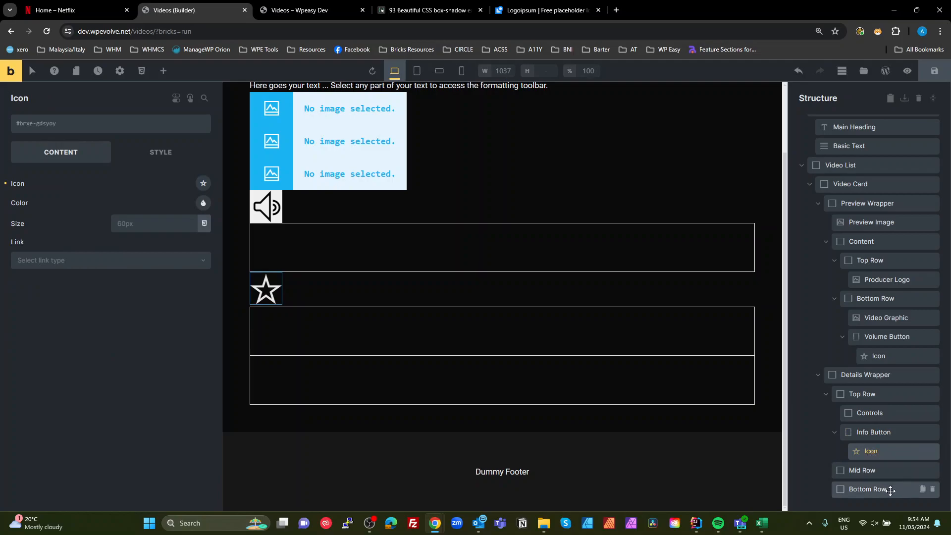
- Add a Div containing an Icon inside Controls and rename the Div to Play Button
left_click(866, 411)
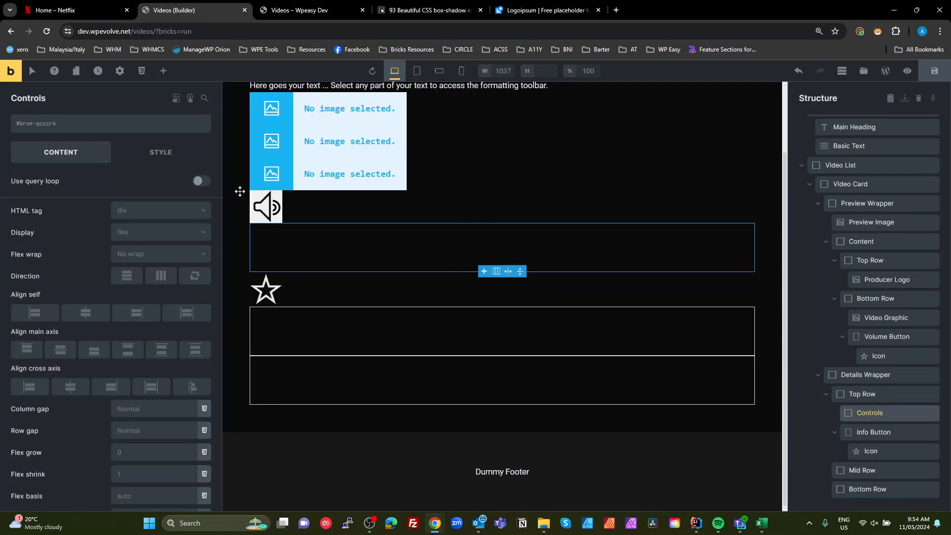
left_click(164, 71)
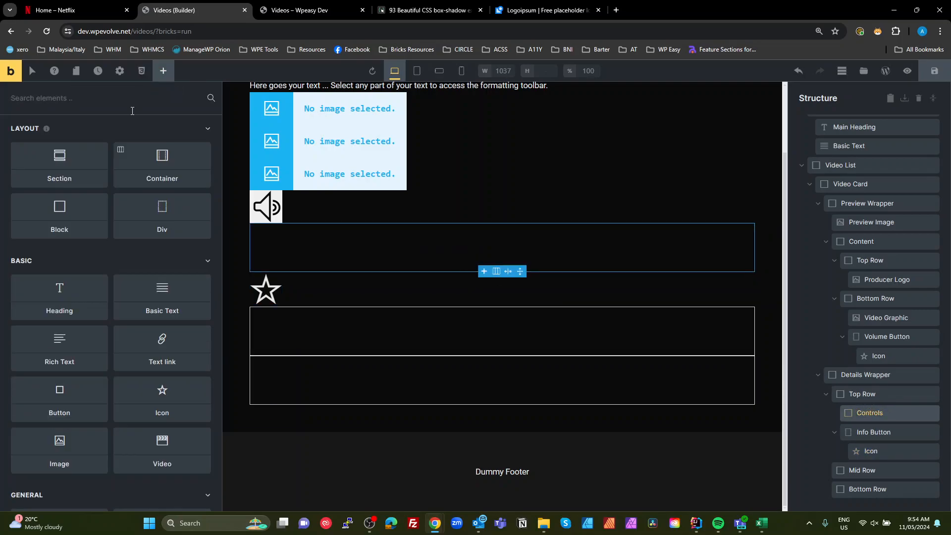
type("div")
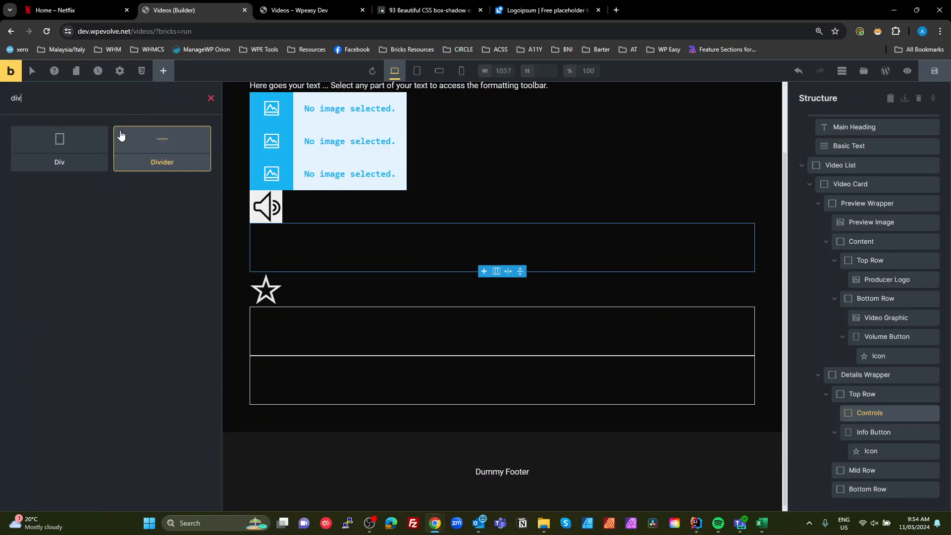
left_click(64, 143)
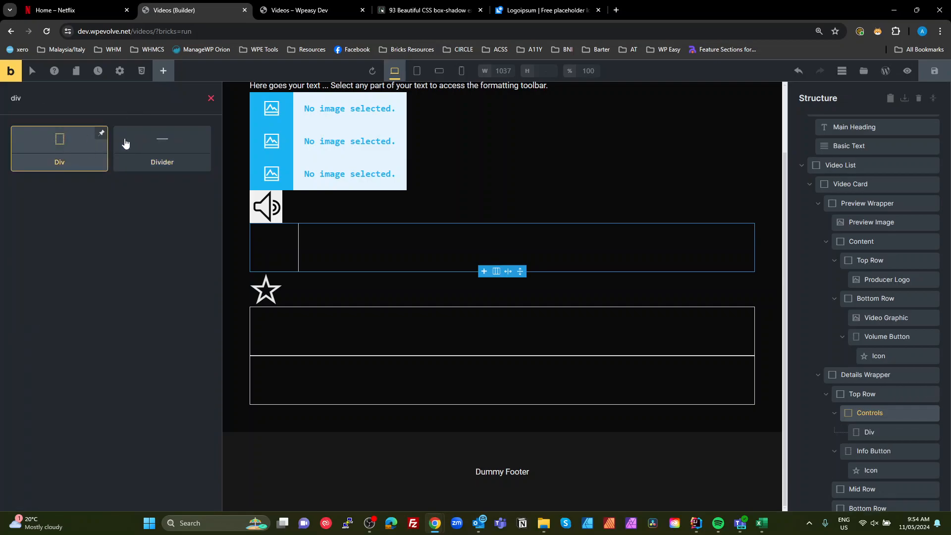
left_click(879, 432)
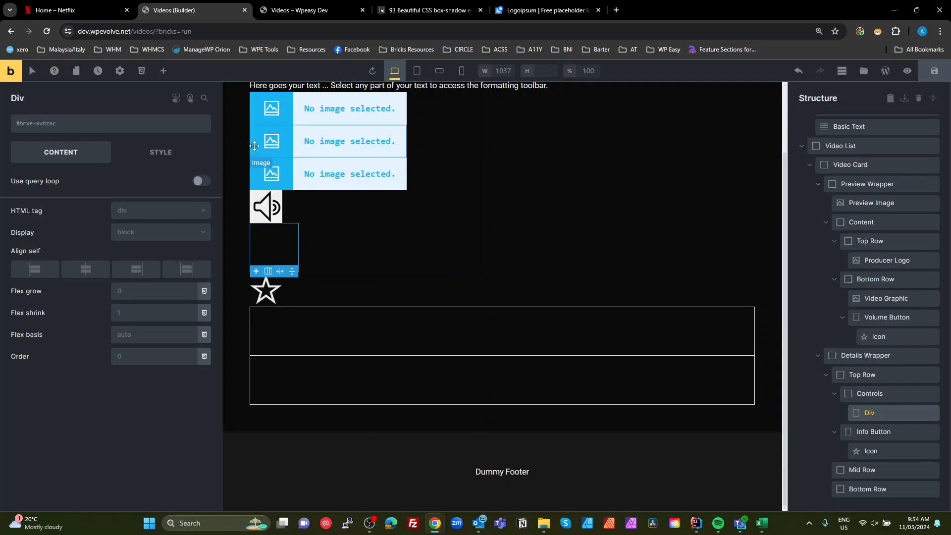
left_click(162, 74)
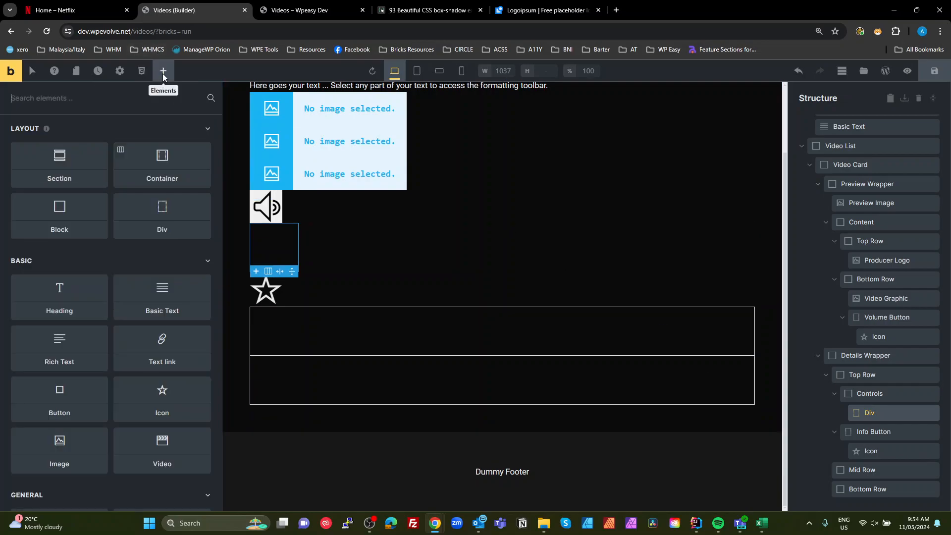
type("icon")
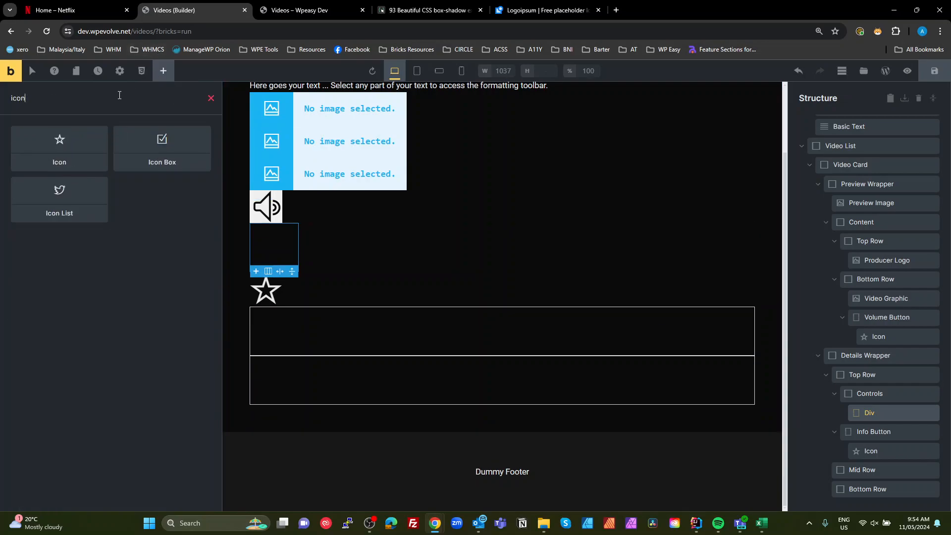
left_click(60, 142)
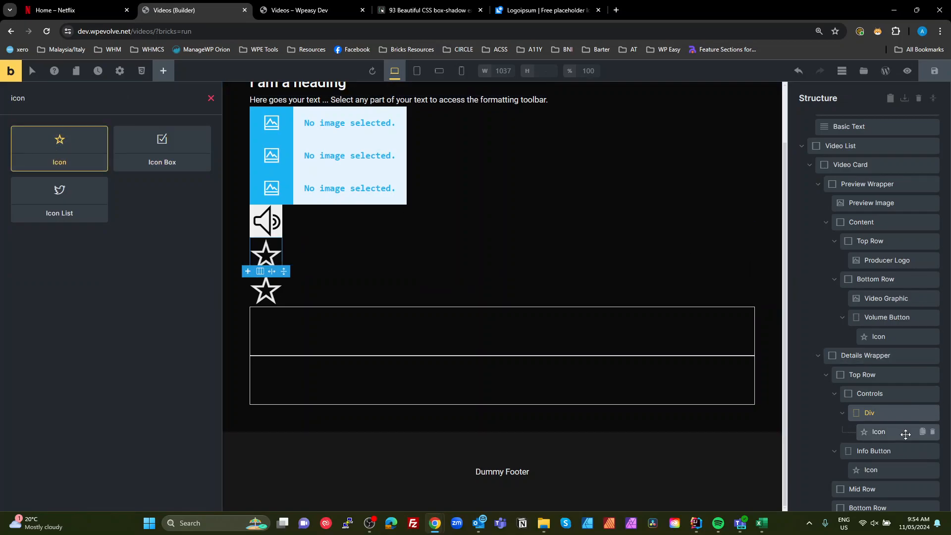
double_click(869, 412)
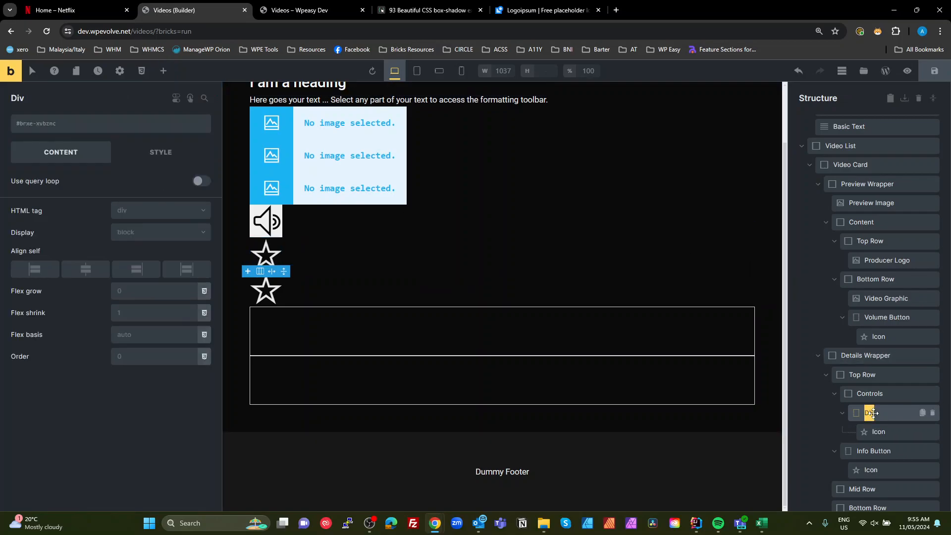
type("Play Button")
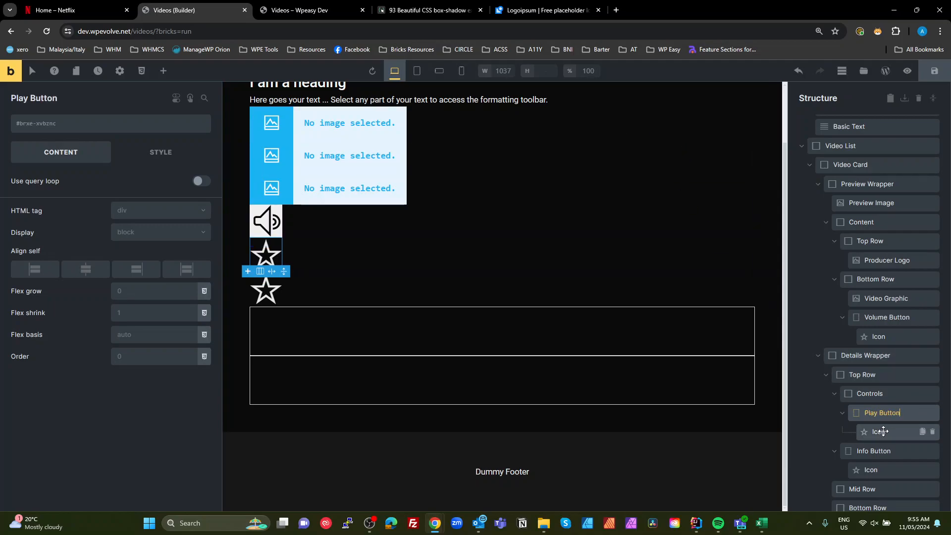
- Set the Play Button's icon to the Themify play icon
left_click(883, 432)
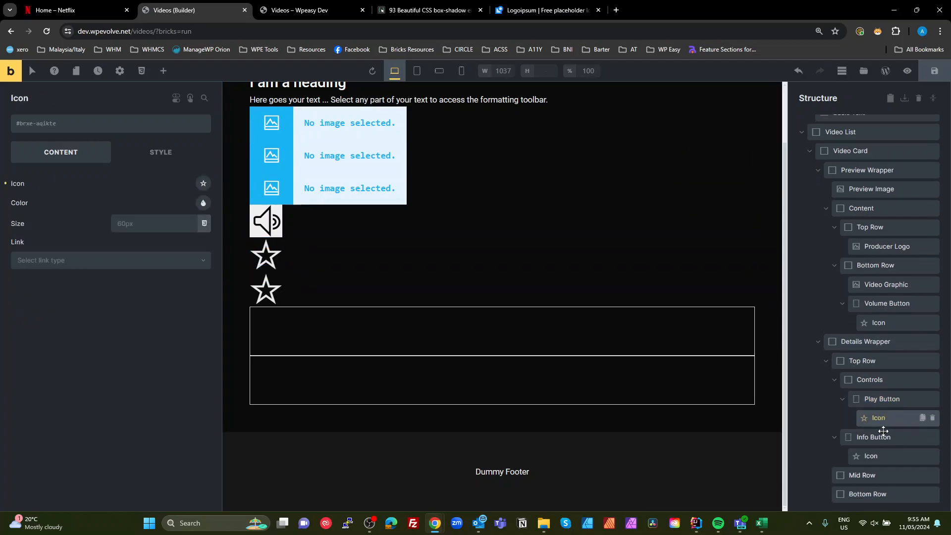
left_click(203, 185)
left_click(86, 245)
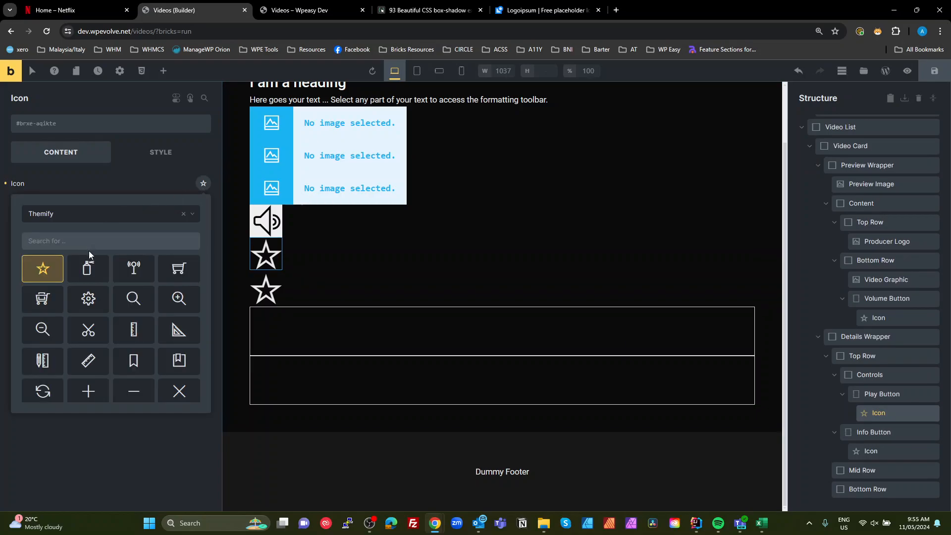
type("play")
left_click(43, 271)
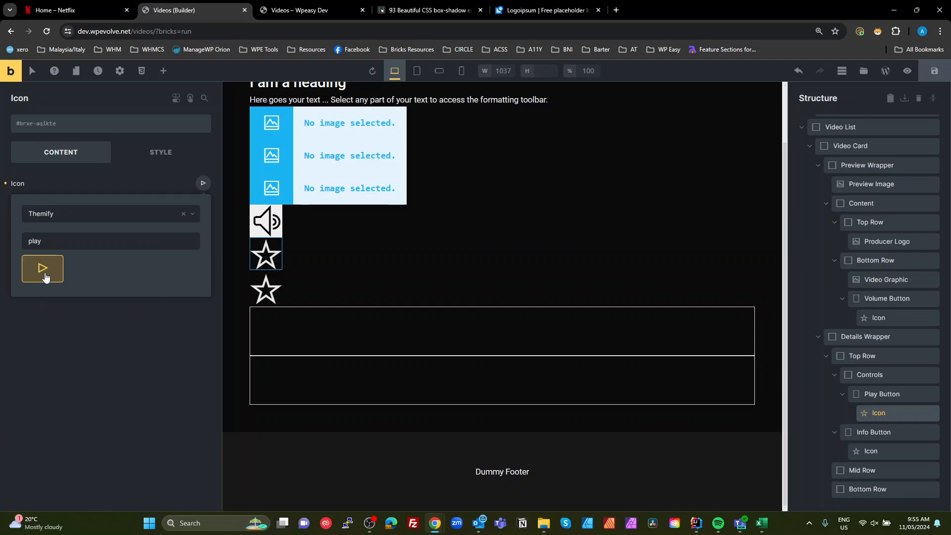
- Duplicate the Play Button and rename the copy to List Button
left_click(923, 394)
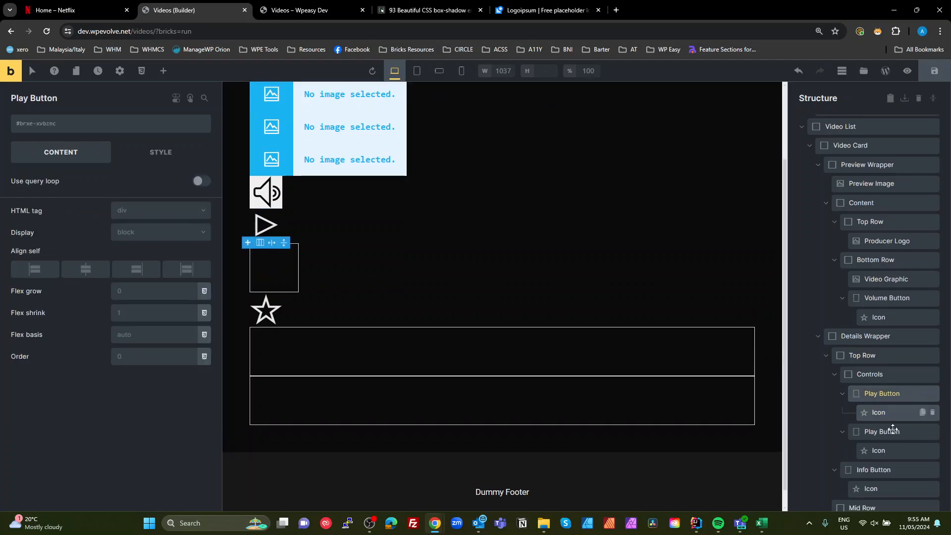
scroll(895, 427, "down", 1)
left_click(874, 431)
double_click(881, 394)
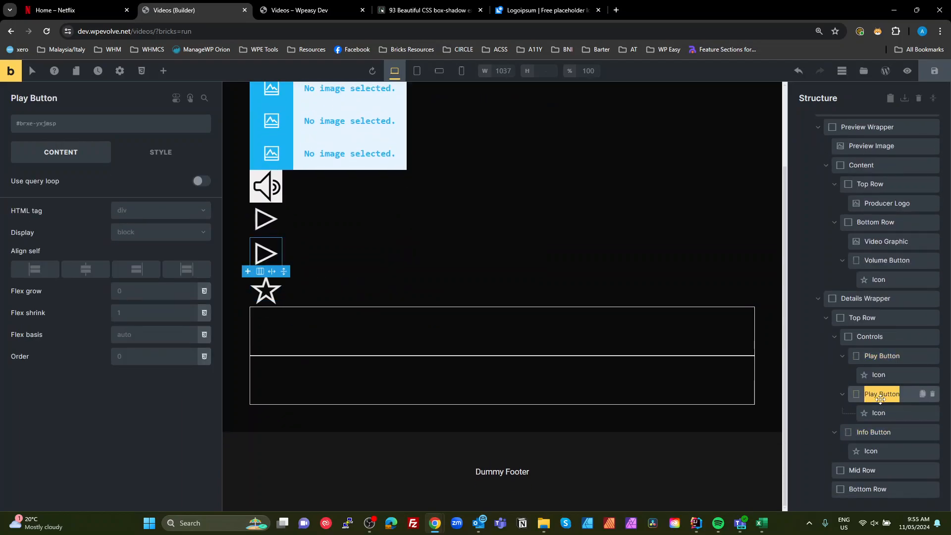
double_click(873, 395)
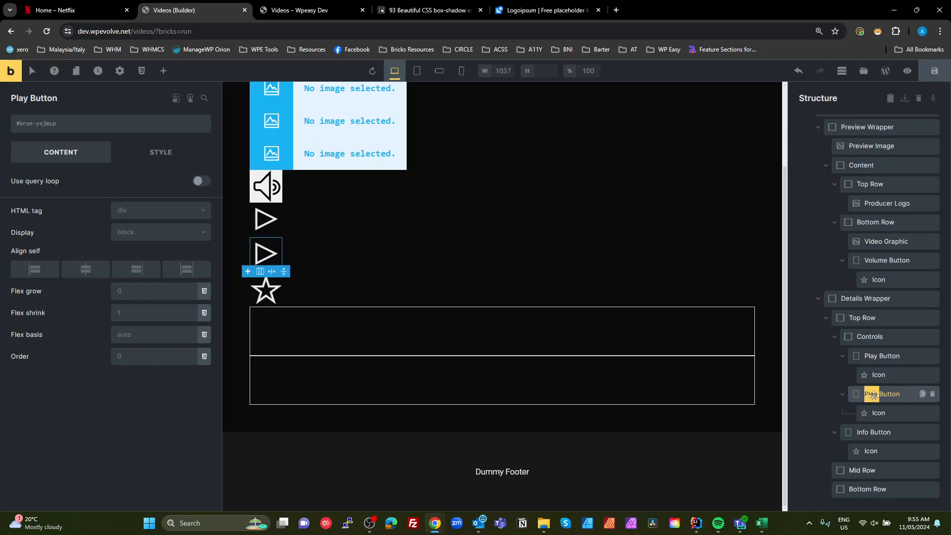
type("List")
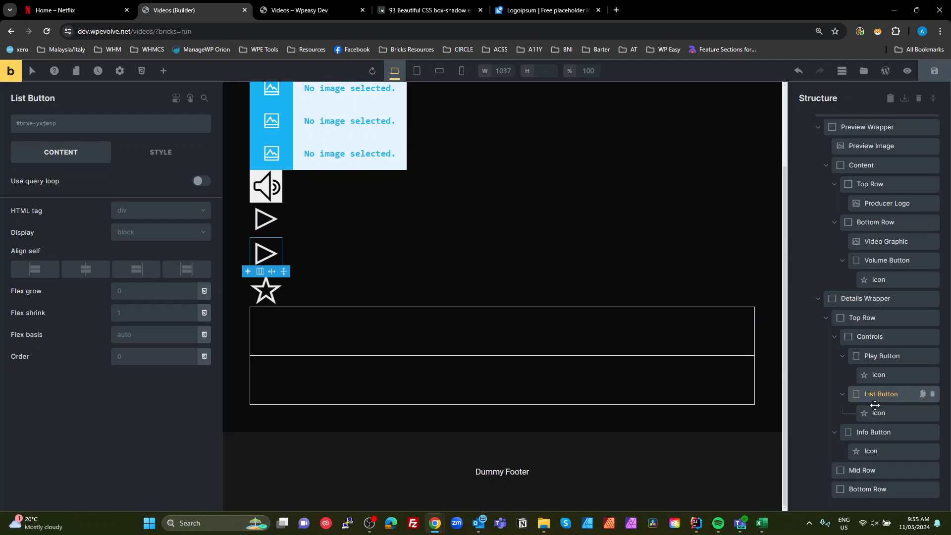
- Set the List Button's icon to the check icon
left_click(862, 406)
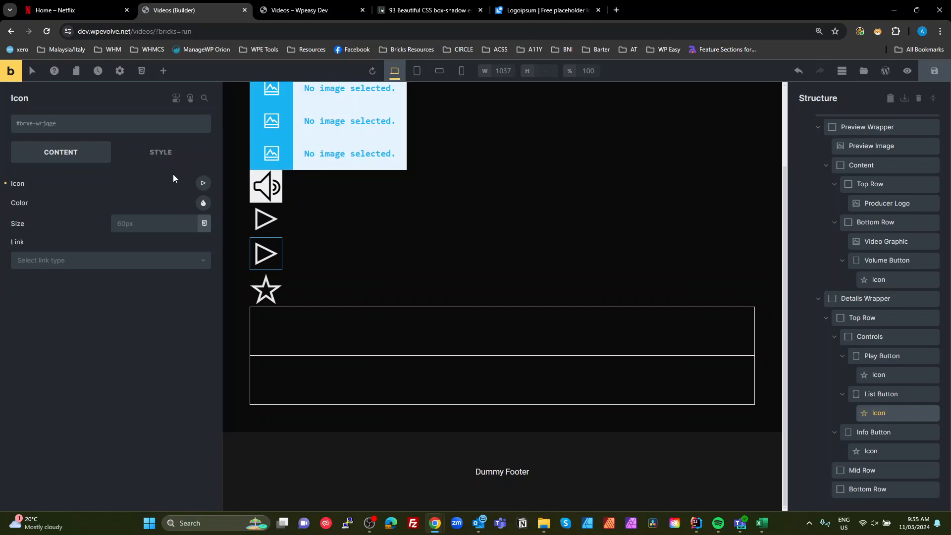
left_click(203, 184)
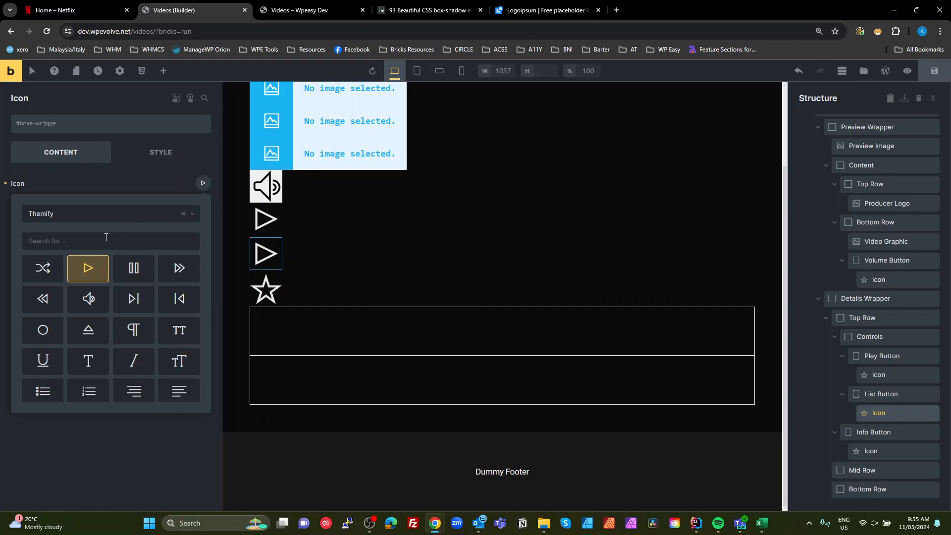
left_click(88, 240)
type("check")
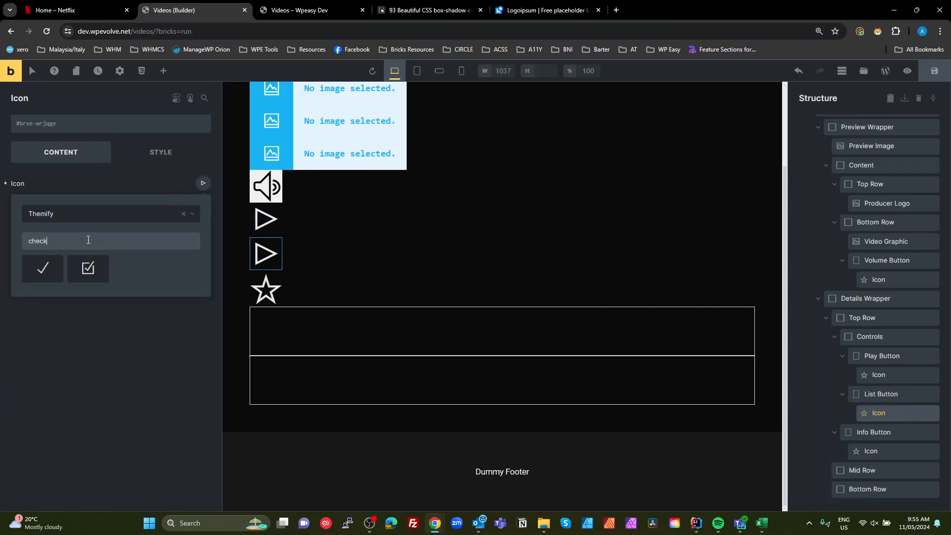
left_click(56, 272)
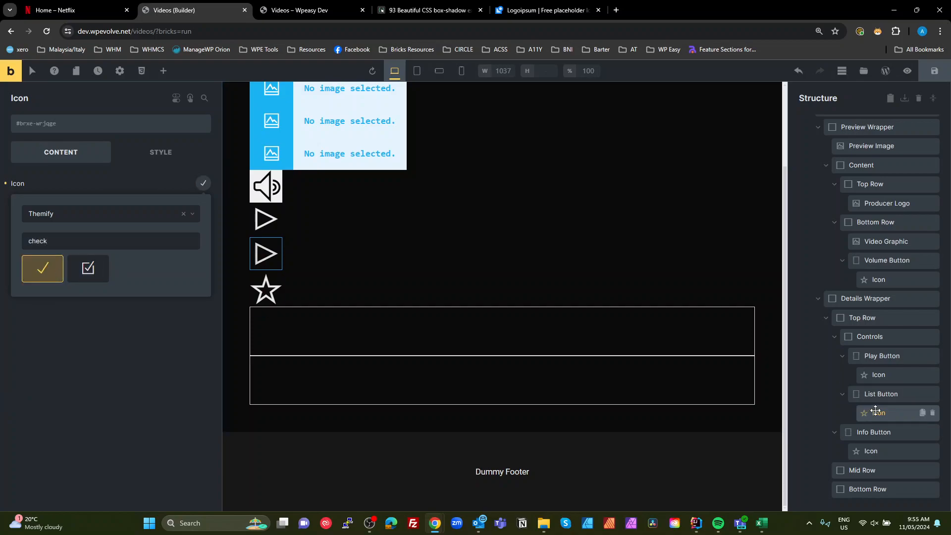
- Duplicate the List Button and rename the copy to Like Button
left_click(922, 394)
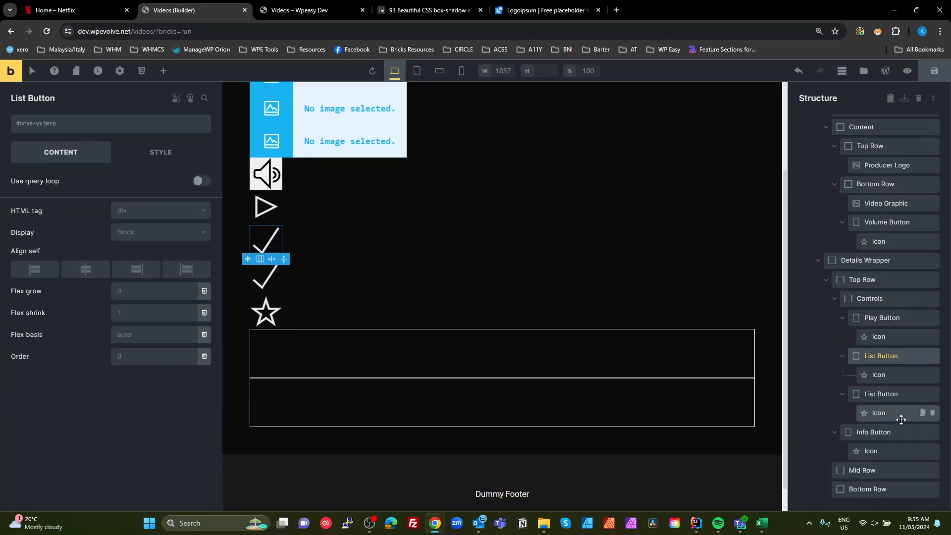
left_click(881, 394)
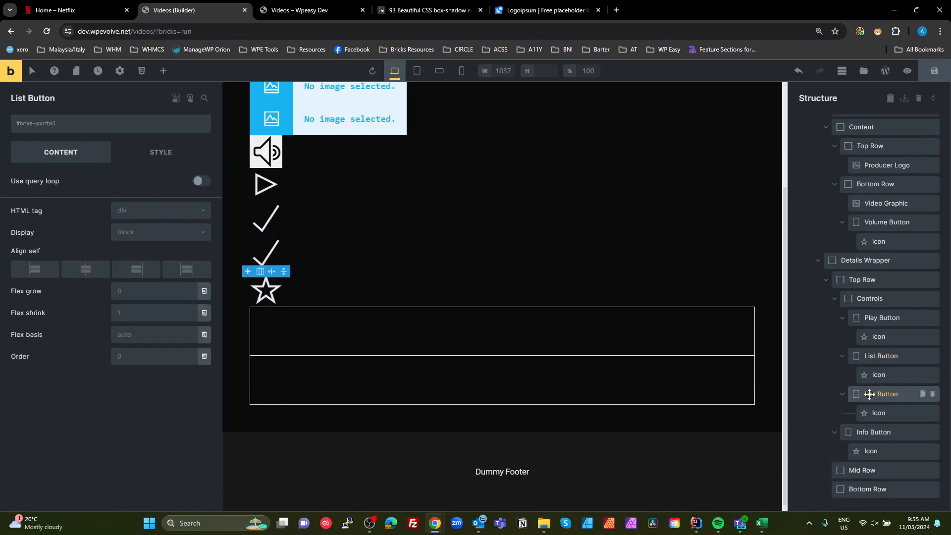
key("BackSpace")
key("Delete")
type("Like")
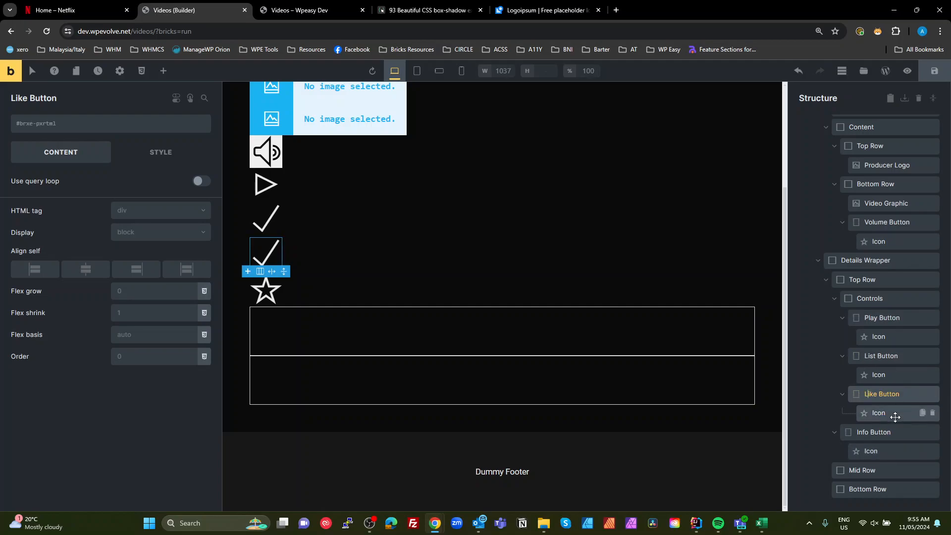
- Add a Basic Text element inside Mid Row and rename it Meta
left_click(876, 469)
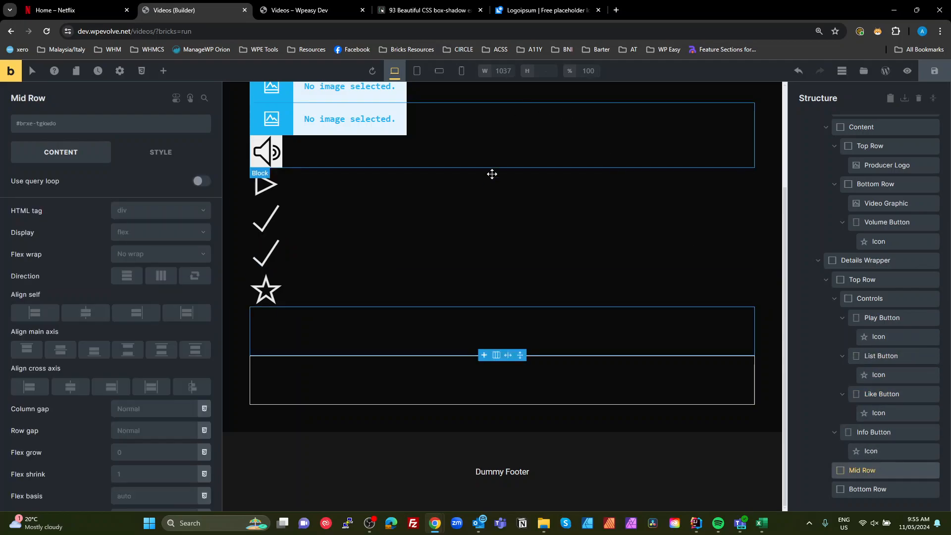
left_click(162, 71)
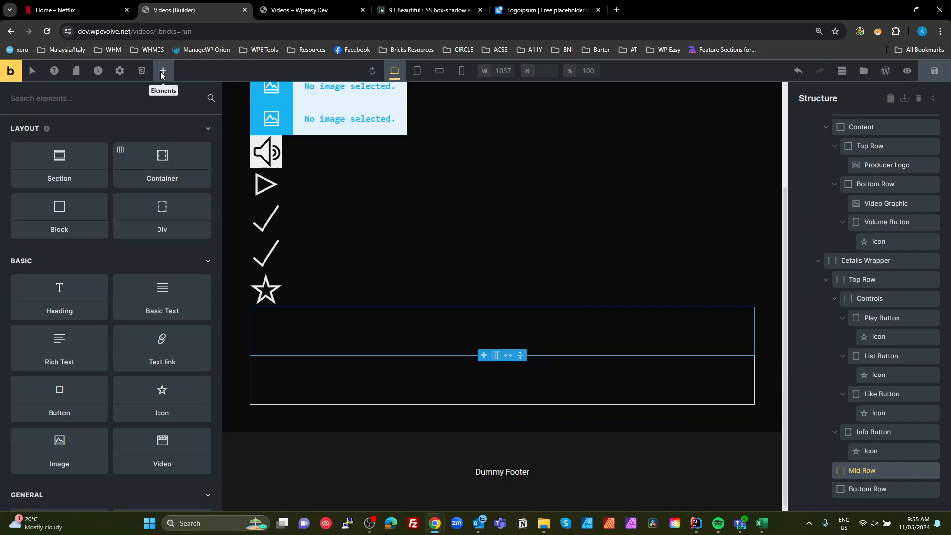
left_click(173, 302)
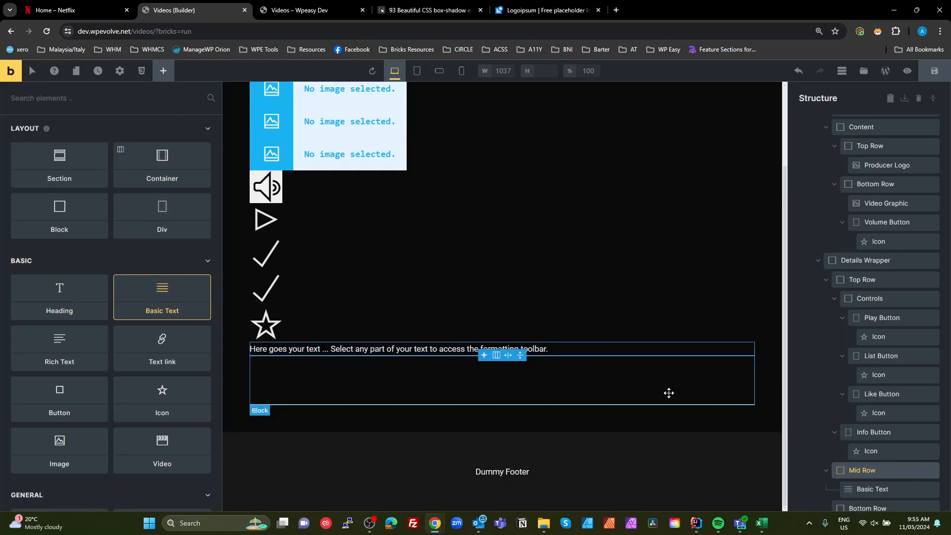
left_click(870, 468)
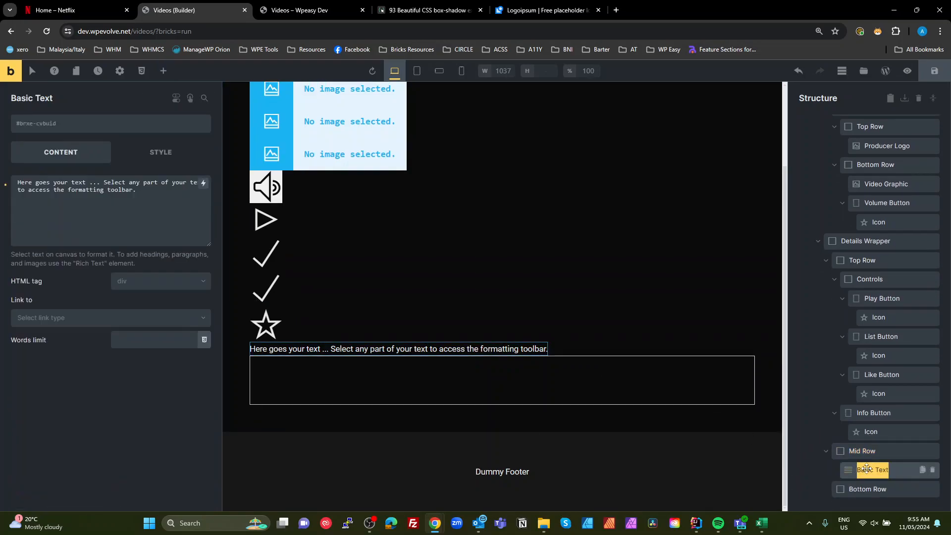
double_click(870, 469)
key("ctrl+a")
type("T")
key("BackSpace")
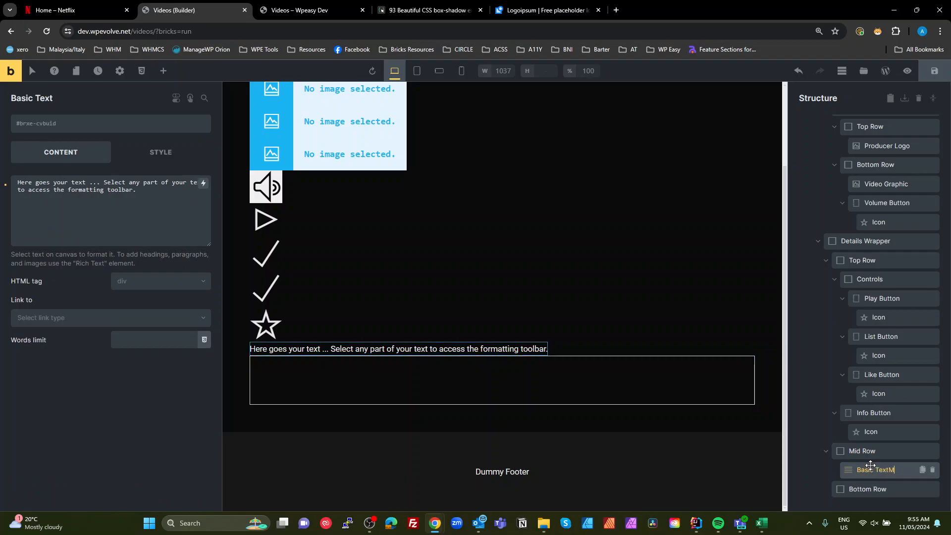
double_click(881, 470)
key("ctrl+a")
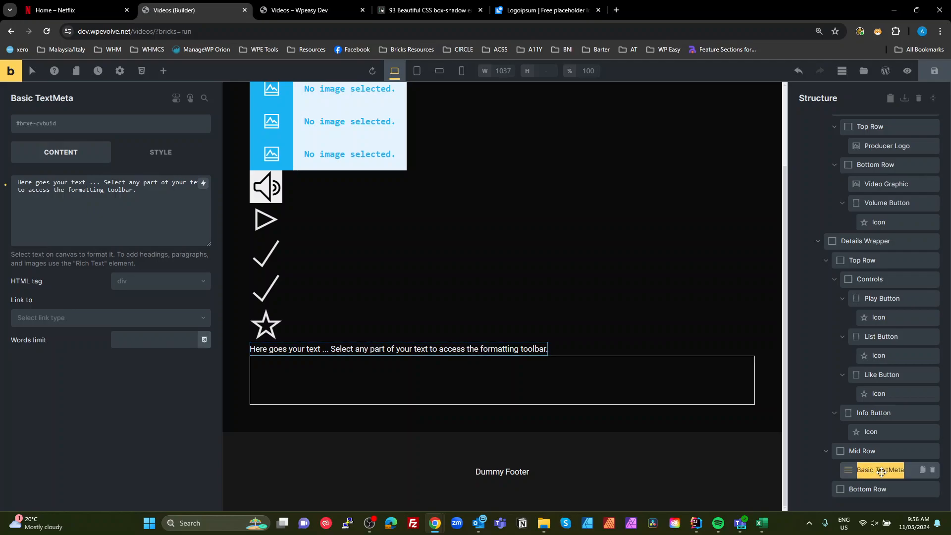
type("Me")
key("Return")
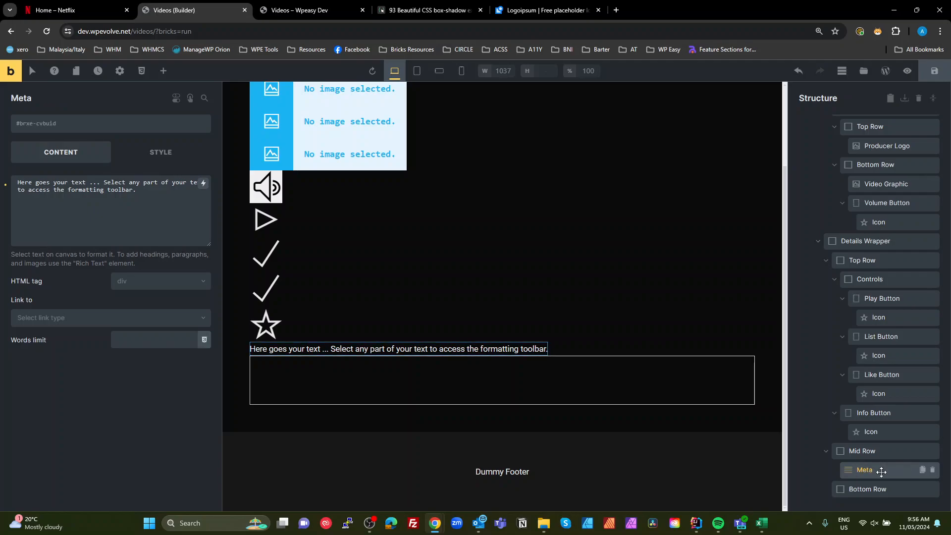
- Add a Basic Text element inside Bottom Row and rename it Categories
left_click(872, 489)
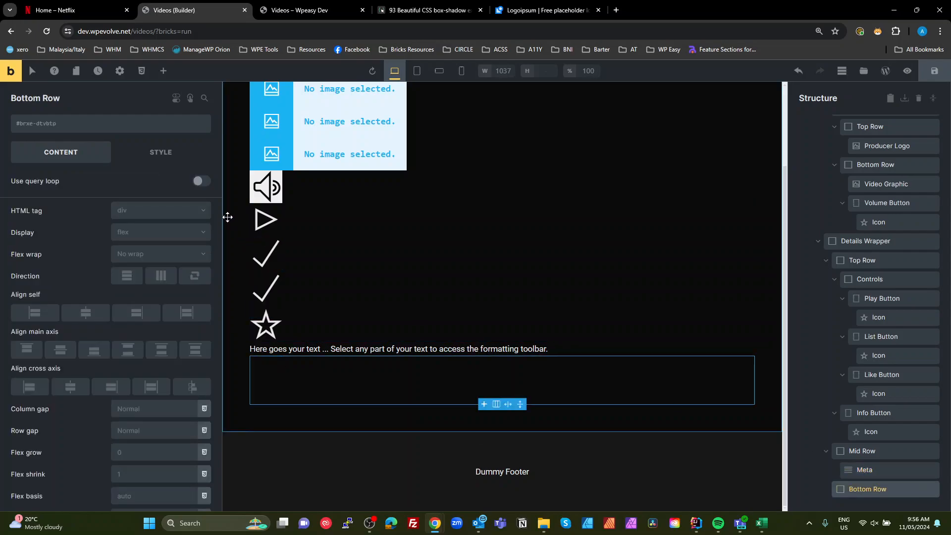
left_click(163, 70)
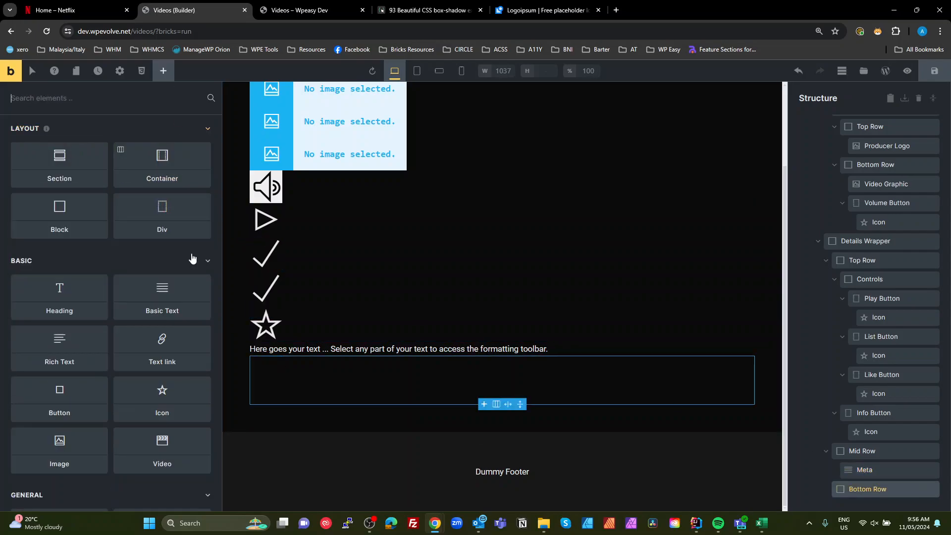
left_click(180, 295)
scroll(875, 476, "down", 1)
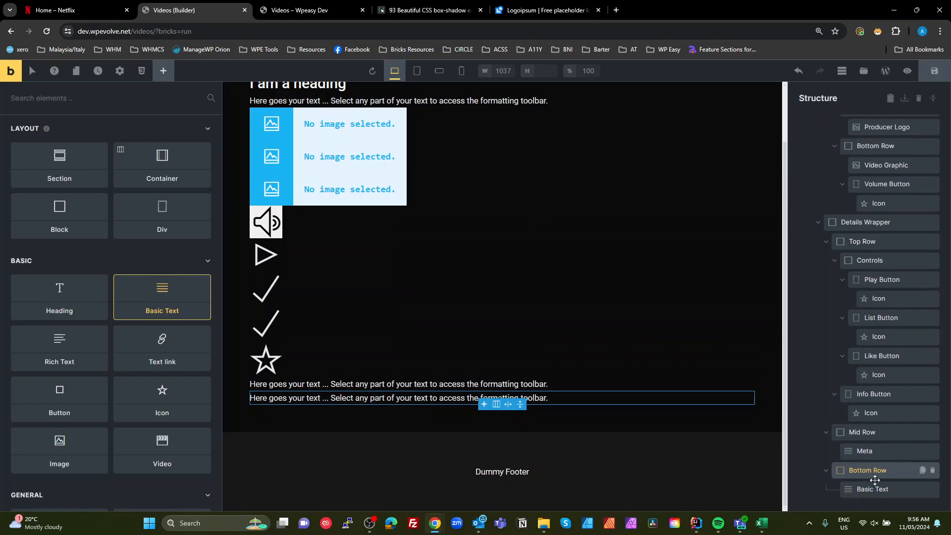
left_click(873, 488)
double_click(873, 488)
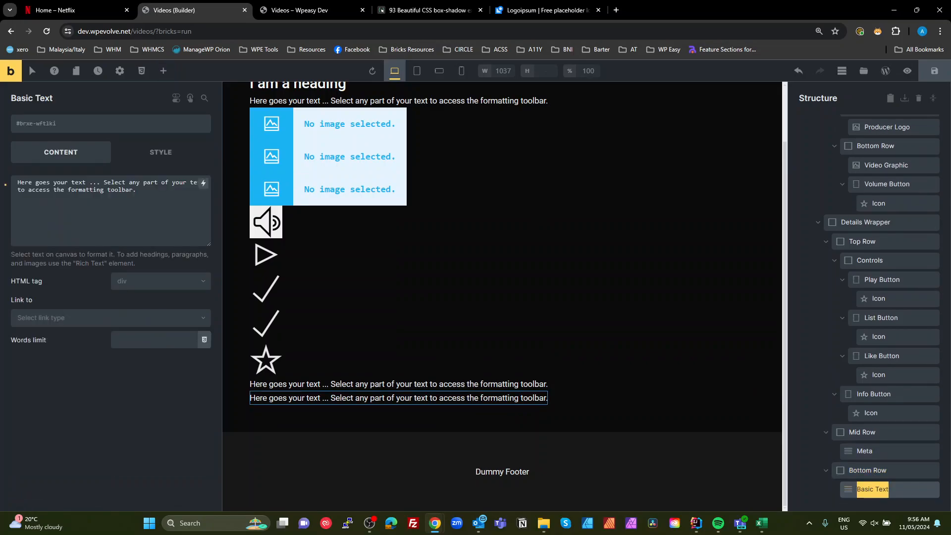
type("categ")
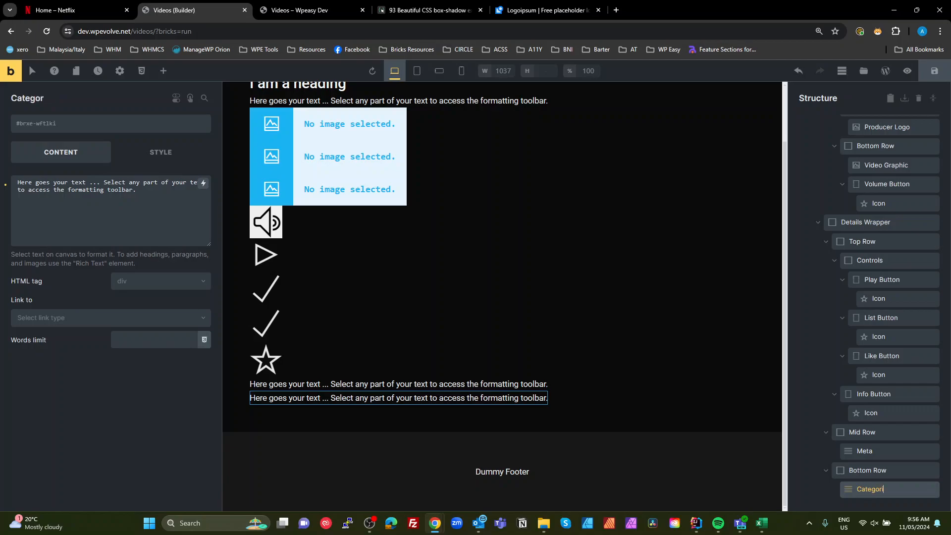
key("Return")
scroll(834, 435, "up", 5)
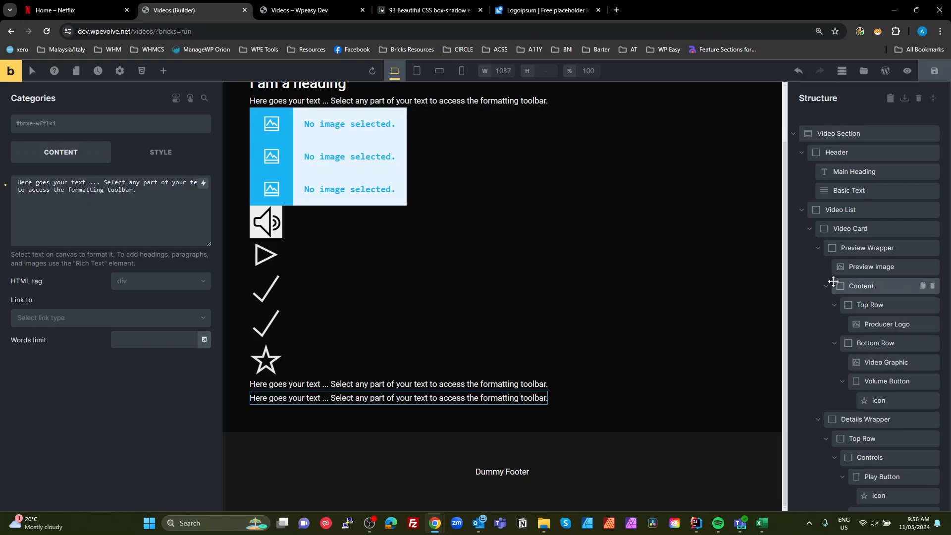
- Add the class video-section to the Video Section element
scroll(871, 410, "down", 4)
scroll(881, 426, "up", 4)
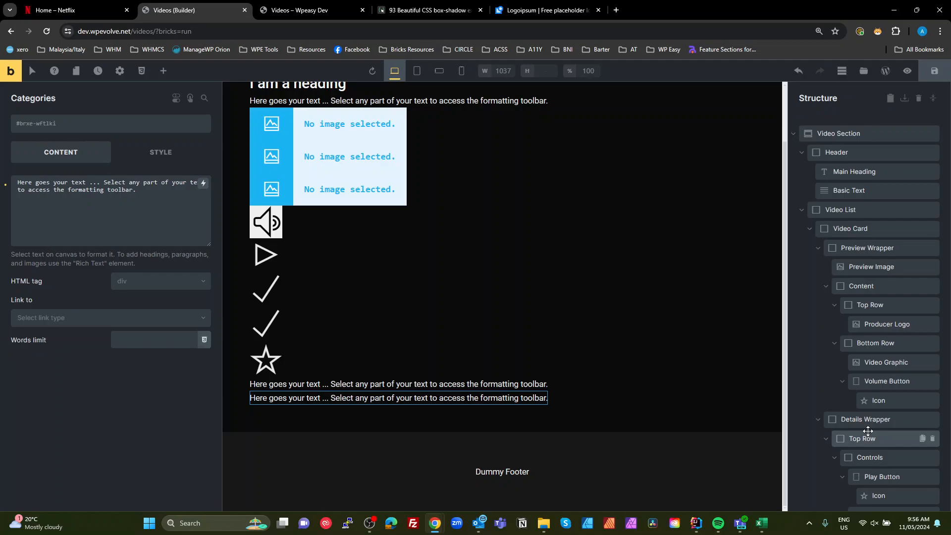
left_click(845, 133)
left_click(119, 124)
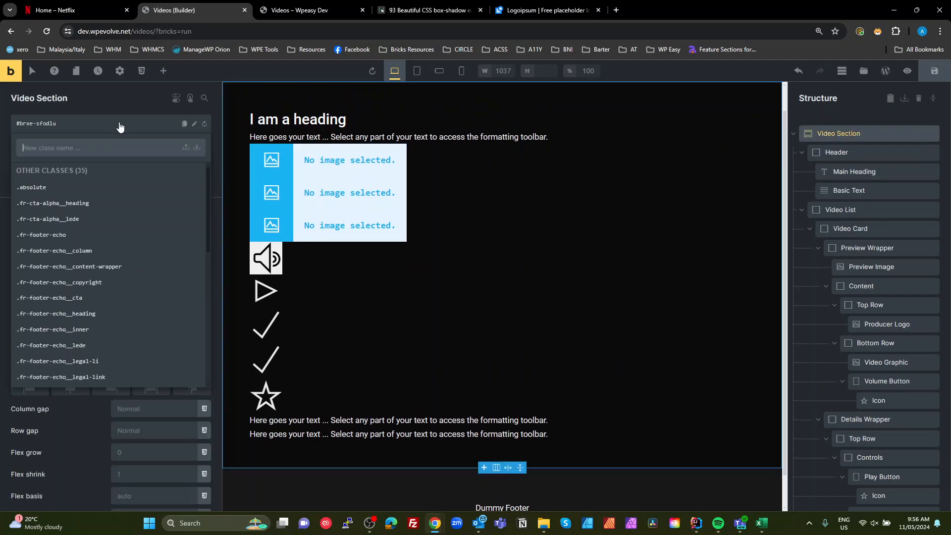
type("vid")
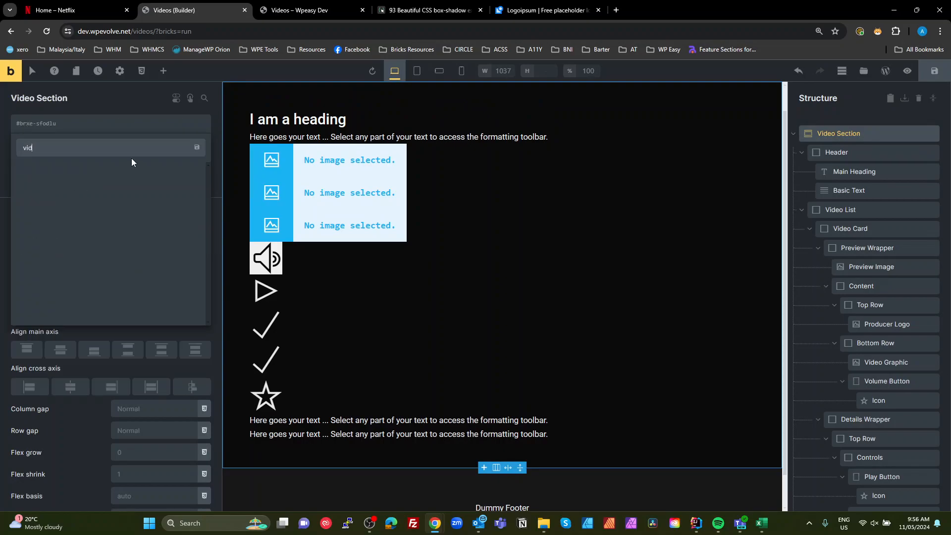
type("eo-section")
left_click_drag(25, 149, 64, 143)
left_click(43, 146)
left_click_drag(76, 145, 1, 148)
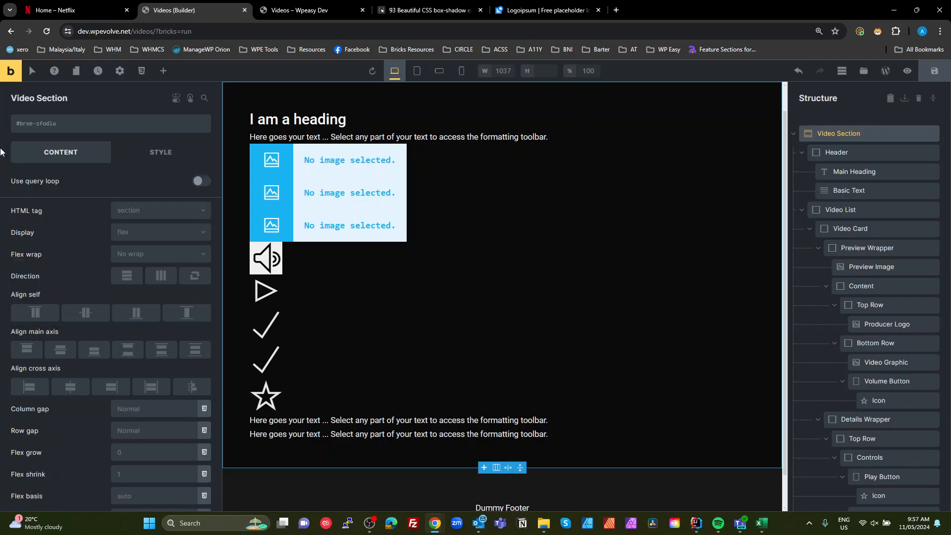
left_click(58, 128)
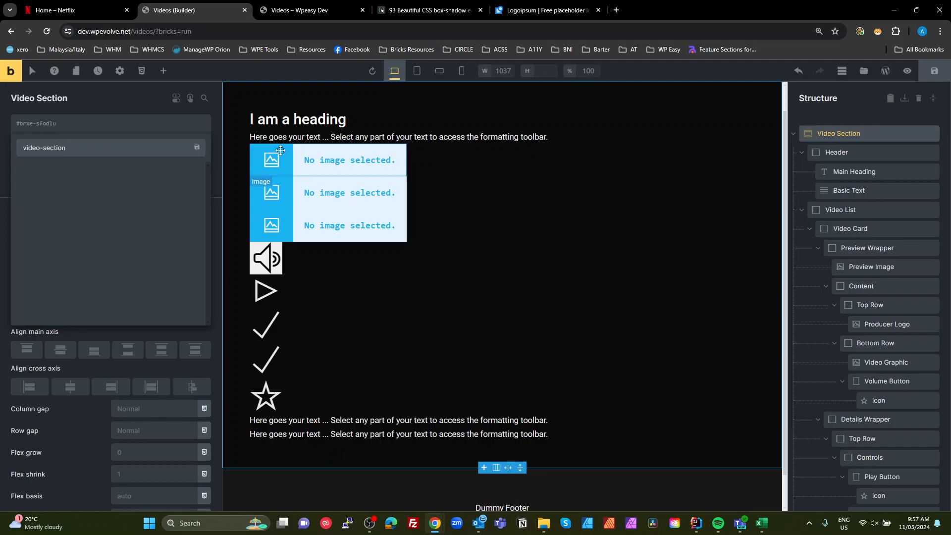
key("Return")
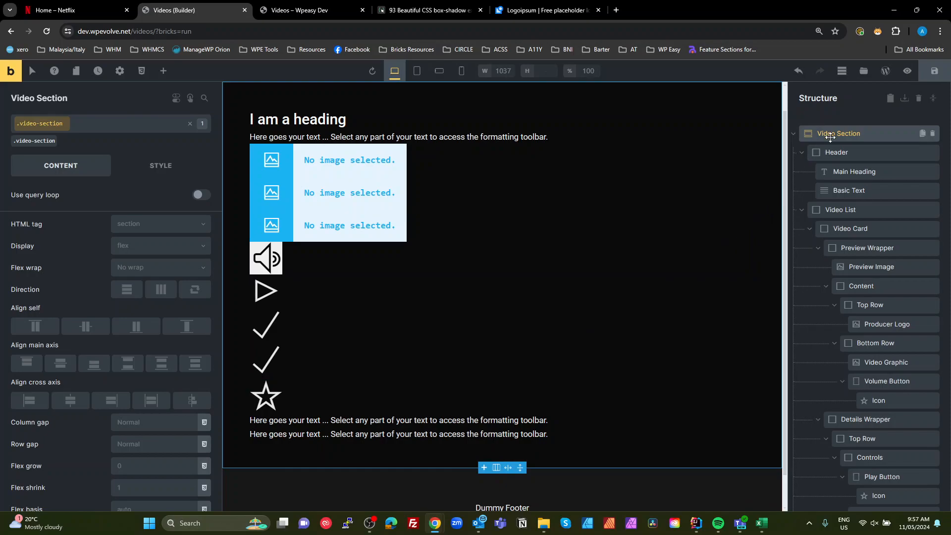
- Add the class video-section__header to the Header element, reusing the copied video-section name
left_click(180, 123)
left_click_drag(60, 124, 0, 146)
key("ctrl+c")
key("Return")
left_click(826, 148)
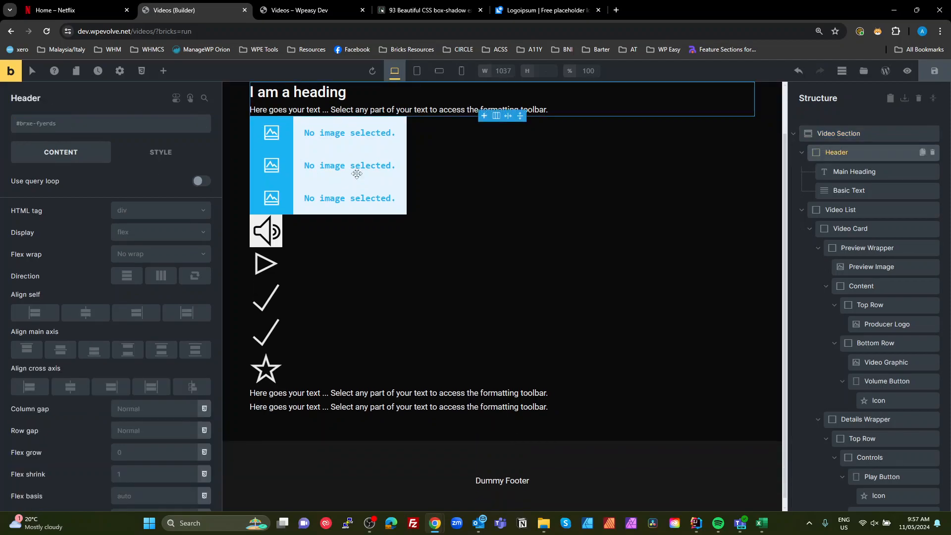
left_click(70, 130)
key("ctrl+v")
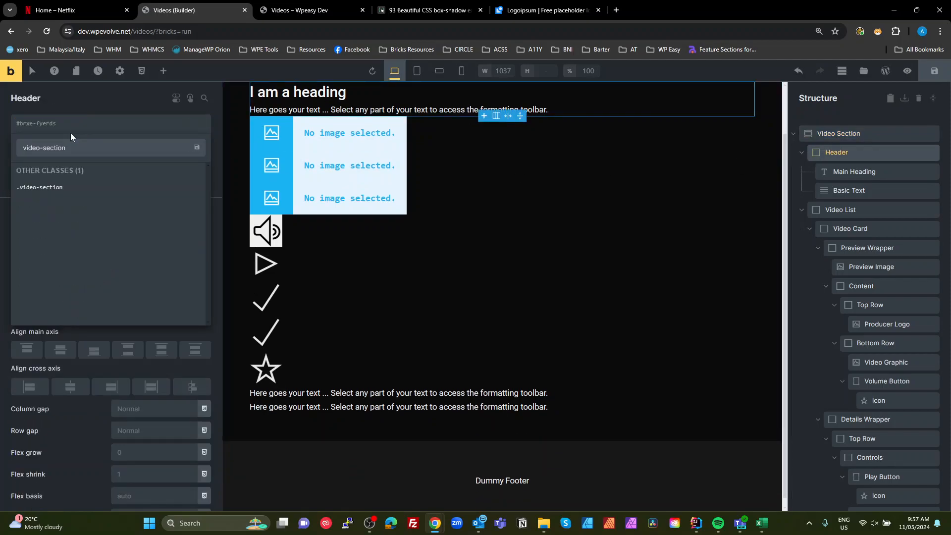
type("__header")
left_click_drag(68, 148, 102, 152)
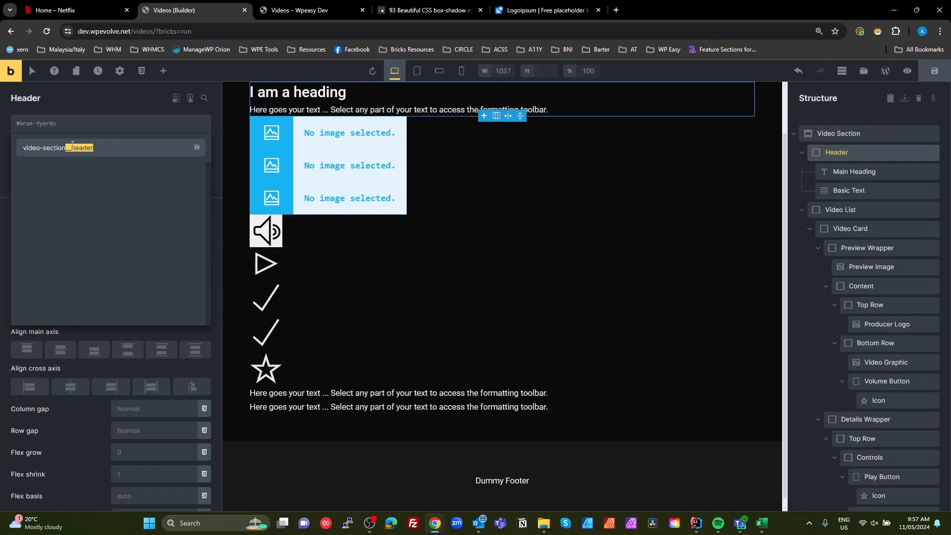
left_click(59, 151)
left_click_drag(67, 152, 2, 152)
left_click(67, 129)
left_click_drag(66, 151, 109, 164)
left_click(112, 151)
key("Return")
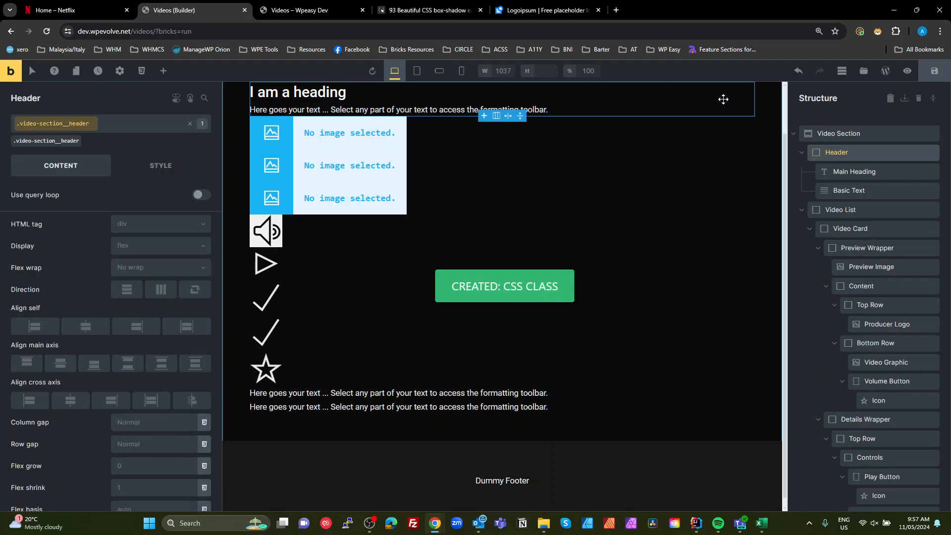
- Add the class video-section__main-heading to the Main Heading element
left_click(845, 171)
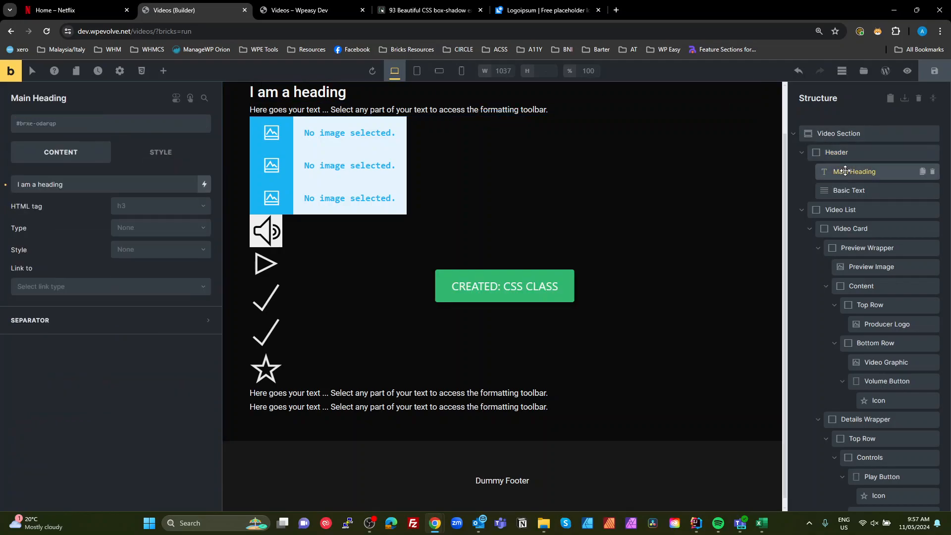
left_click(117, 124)
key("ctrl+v")
type("__m")
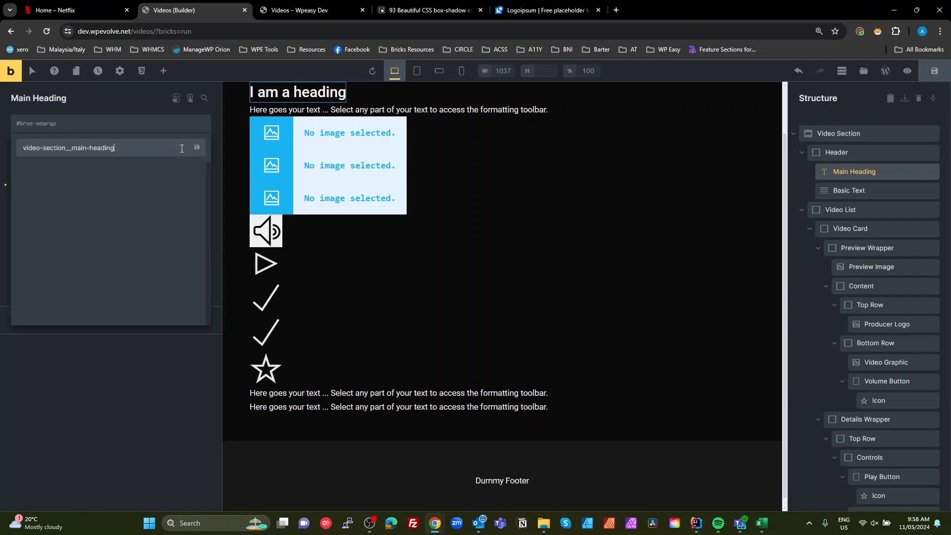
left_click(197, 147)
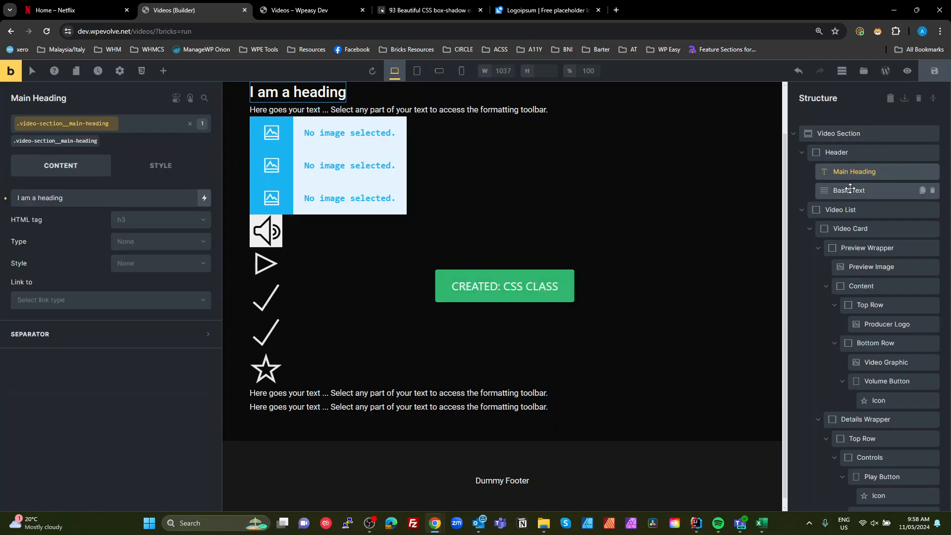
- Rename the Basic Text in Header to Lede and add the class video-section__lede to it
double_click(850, 188)
type("Lede")
key("Return")
left_click(83, 131)
key("ctrl+v")
type("__")
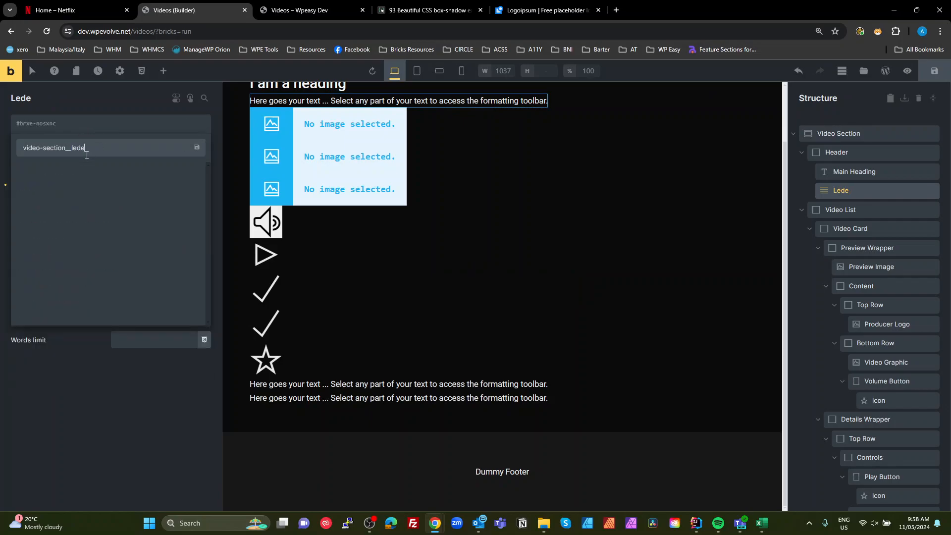
key("Return")
- Add the class video-list to the Video List element
left_click(842, 210)
scroll(845, 208, "down", 3)
scroll(844, 208, "up", 3)
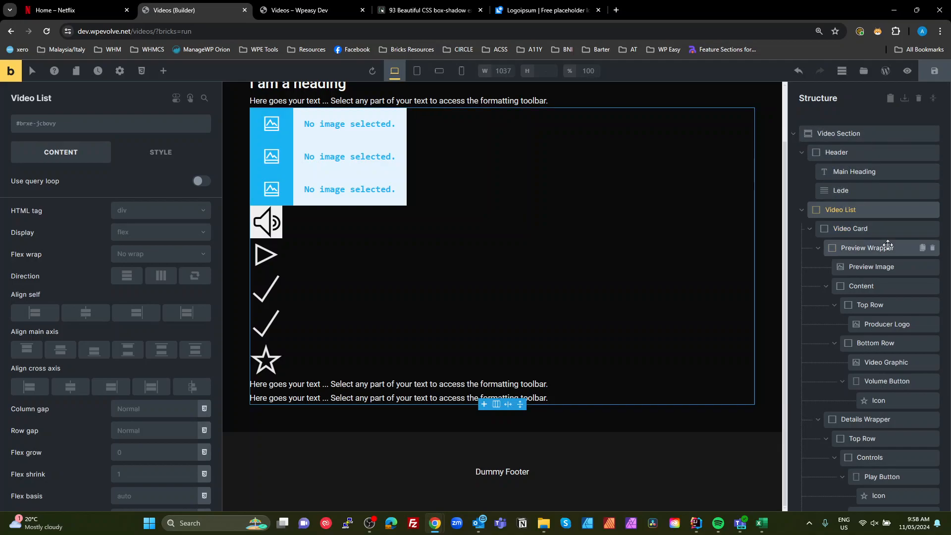
left_click(69, 9)
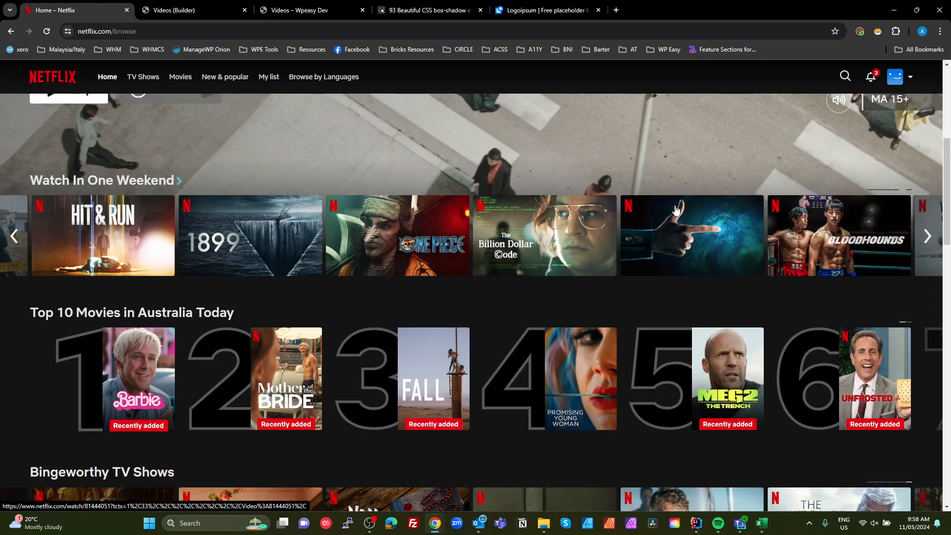
left_click(164, 10)
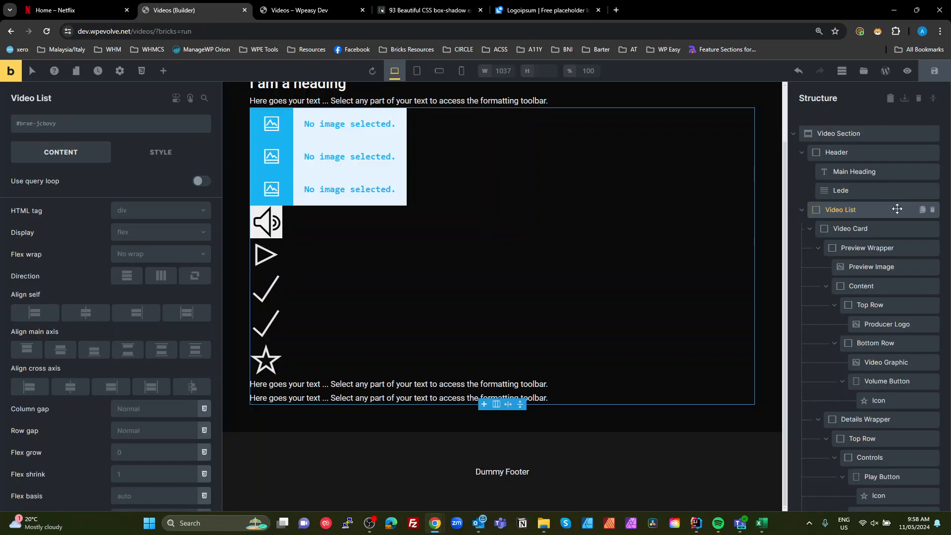
left_click(52, 10)
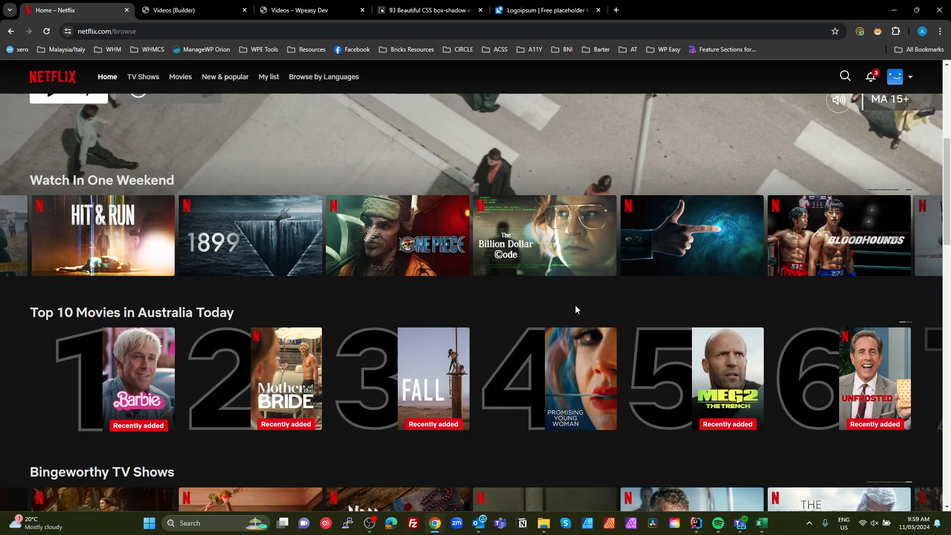
left_click(200, 10)
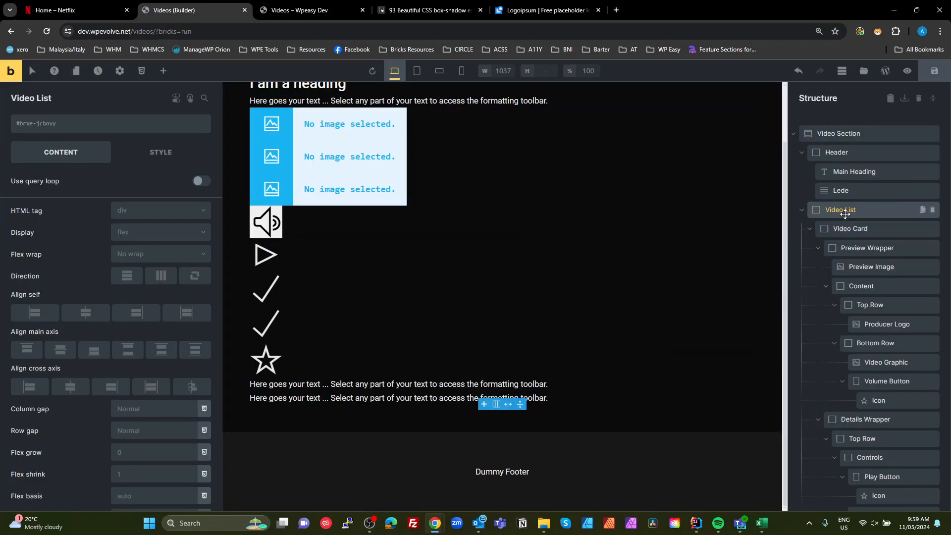
left_click(115, 127)
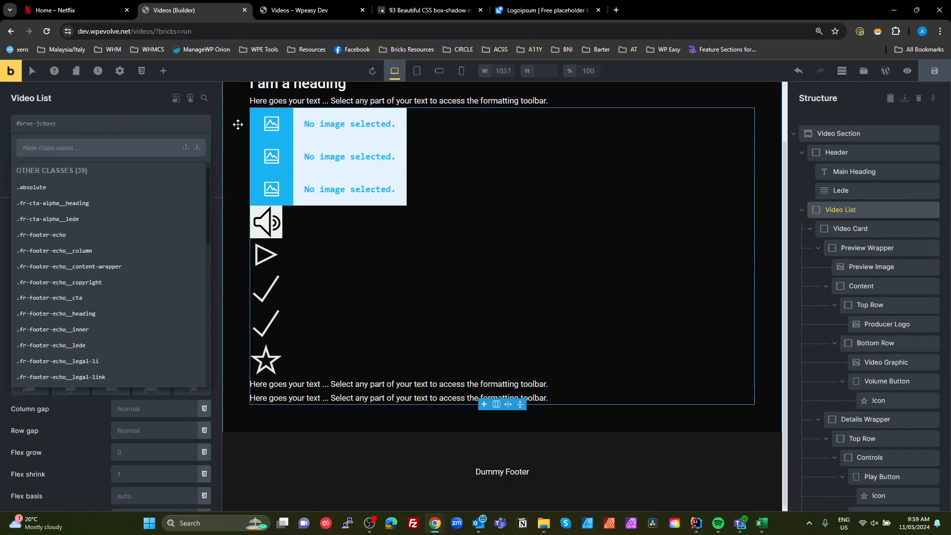
type("video-l")
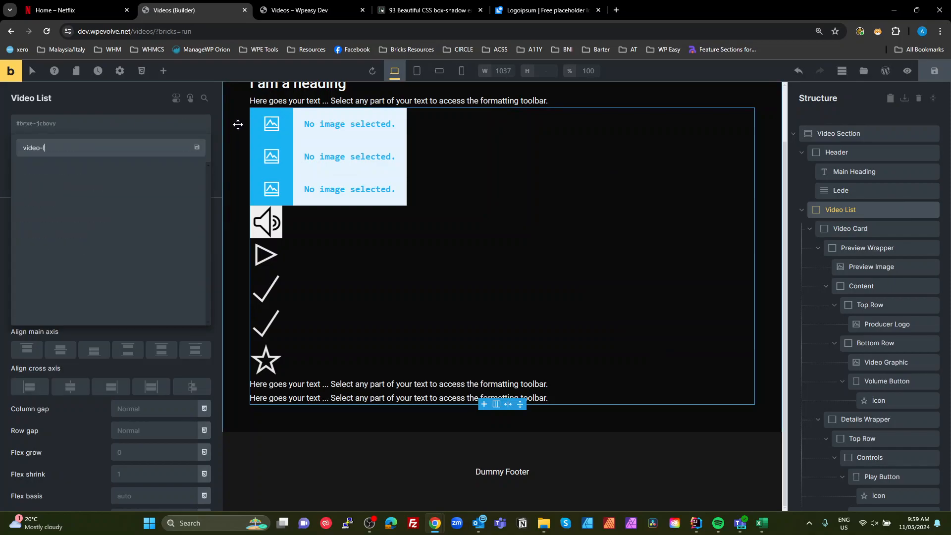
triple_click(117, 140)
key("Return")
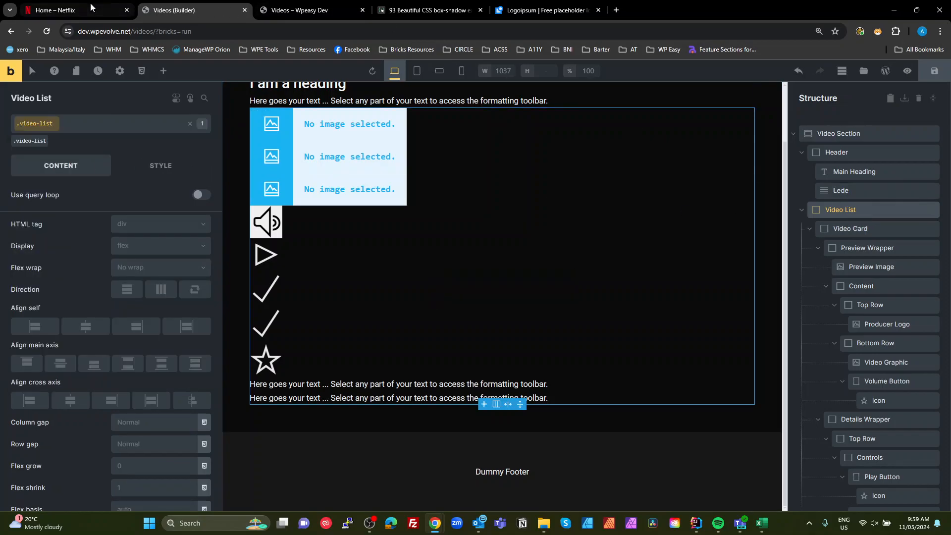
- Examine the hover preview of a video card on the Netflix browse page for reference
left_click(75, 10)
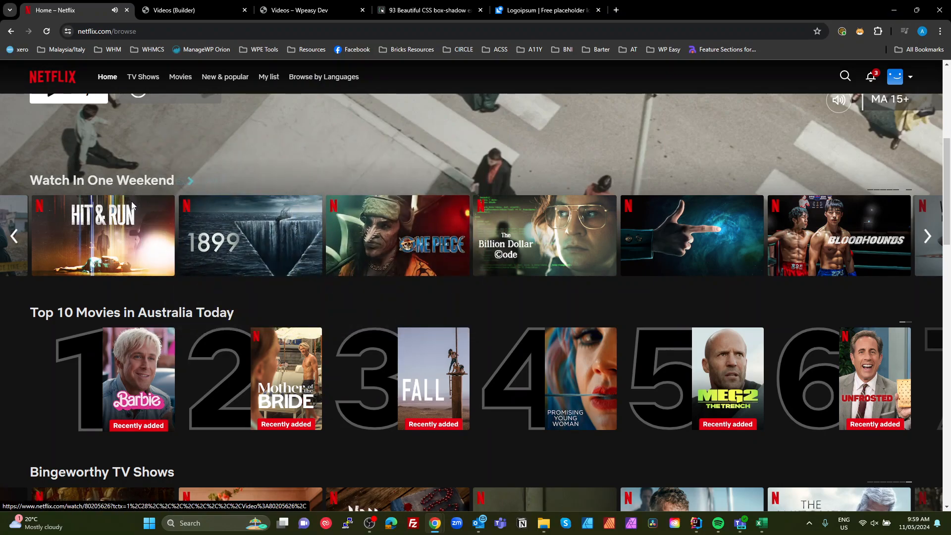
left_click(173, 10)
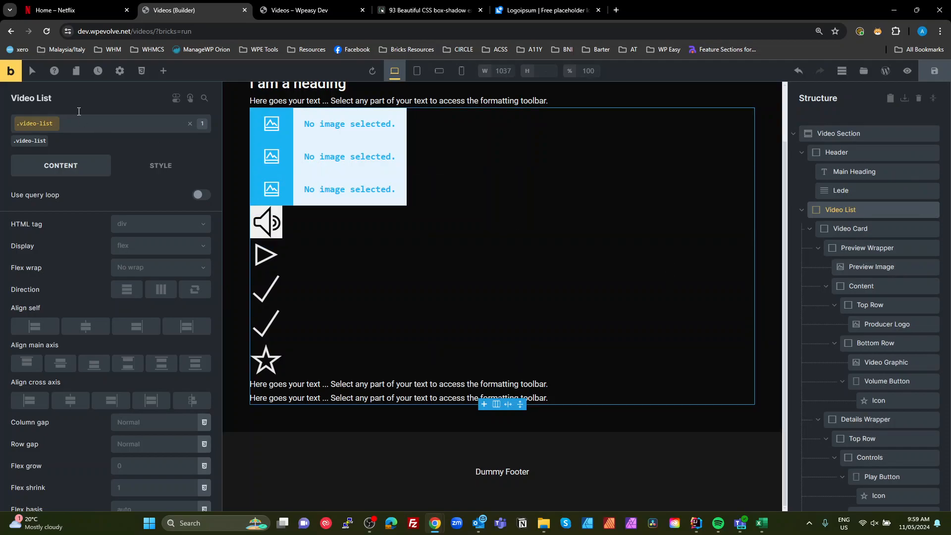
left_click(179, 125)
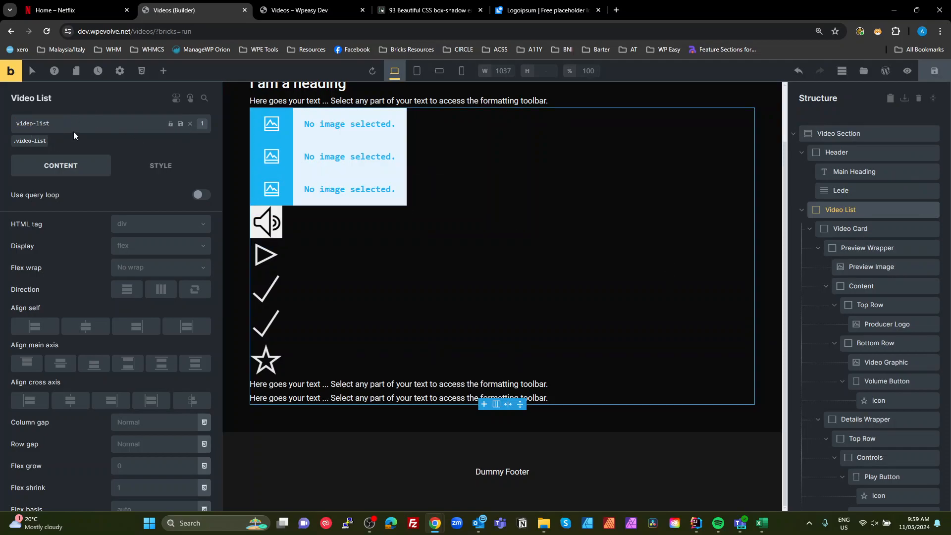
left_click_drag(59, 124, 17, 123)
left_click_drag(75, 126, 4, 122)
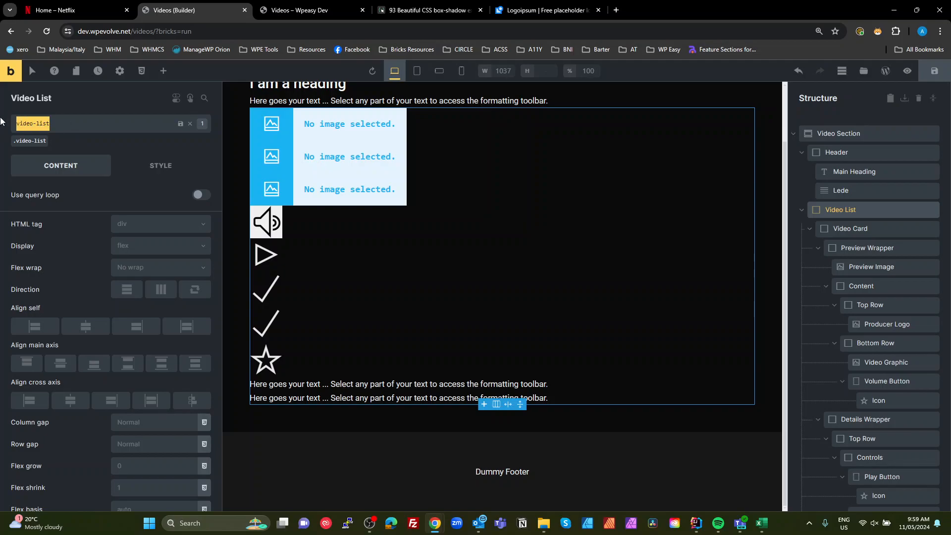
left_click(46, 193)
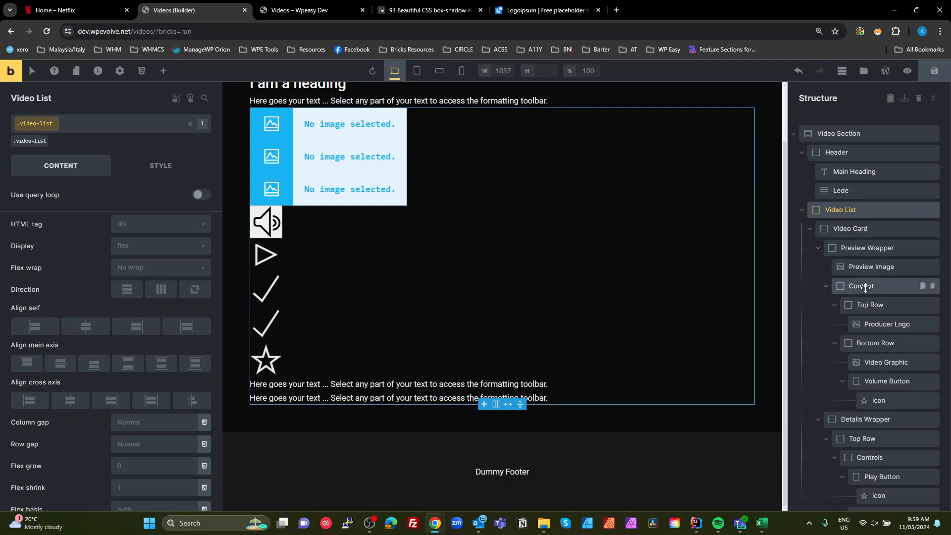
left_click(801, 211)
left_click(802, 211)
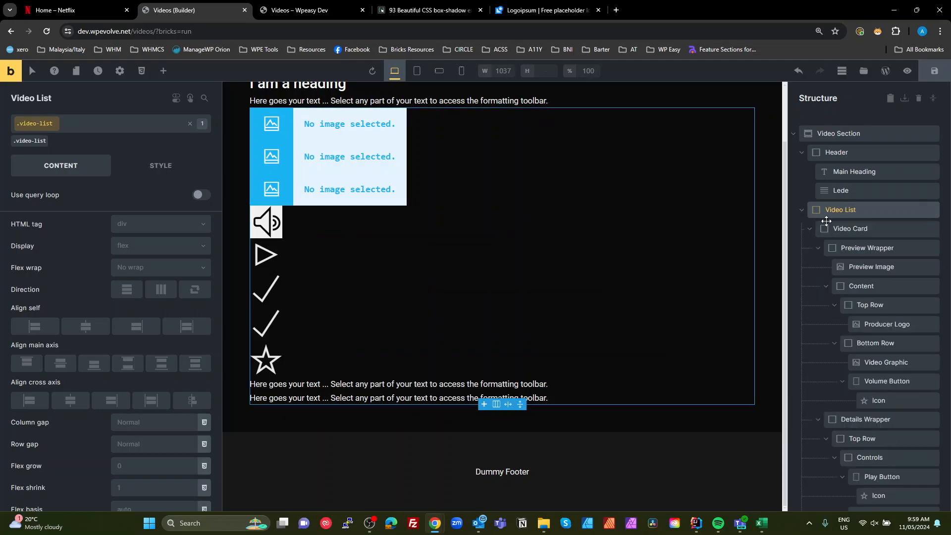
left_click(837, 228)
scroll(790, 382, "down", 3)
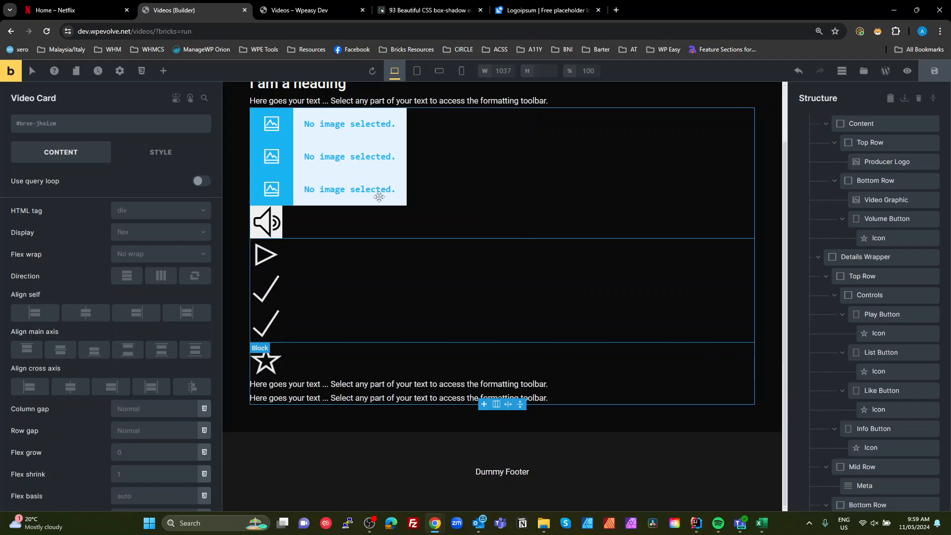
left_click(69, 8)
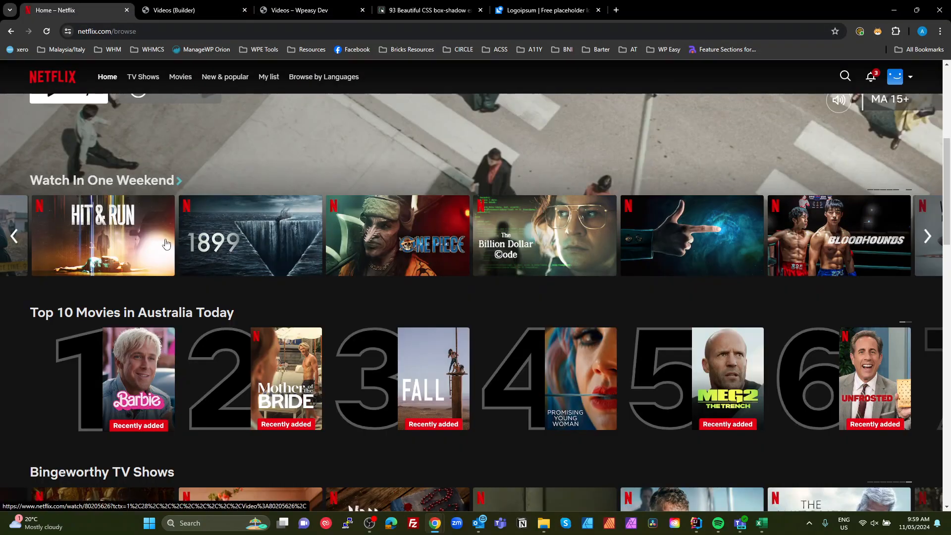
mouse_move(156, 218)
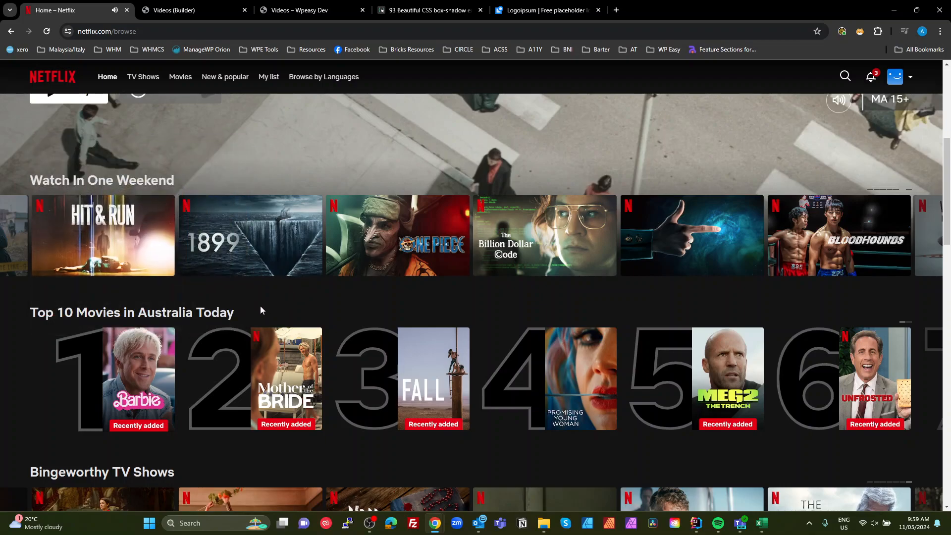
mouse_move(288, 243)
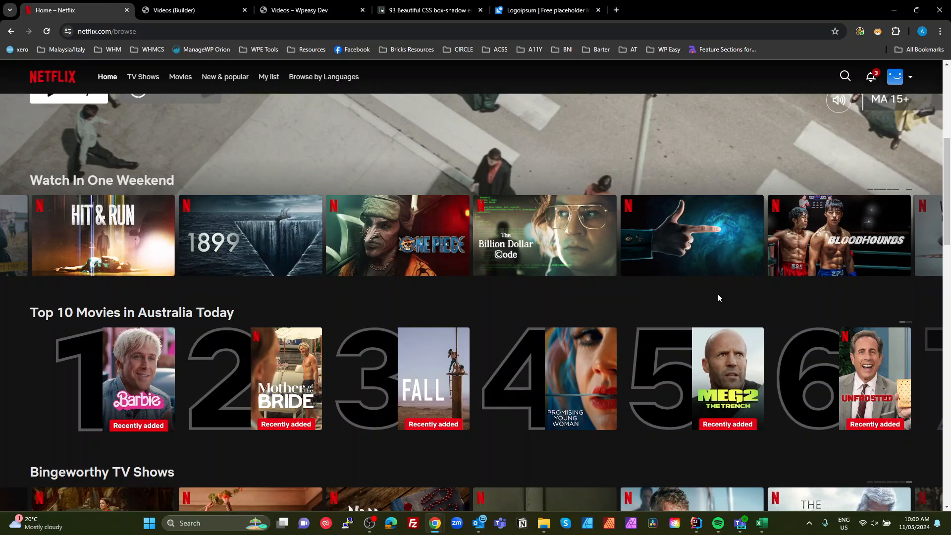
mouse_move(253, 230)
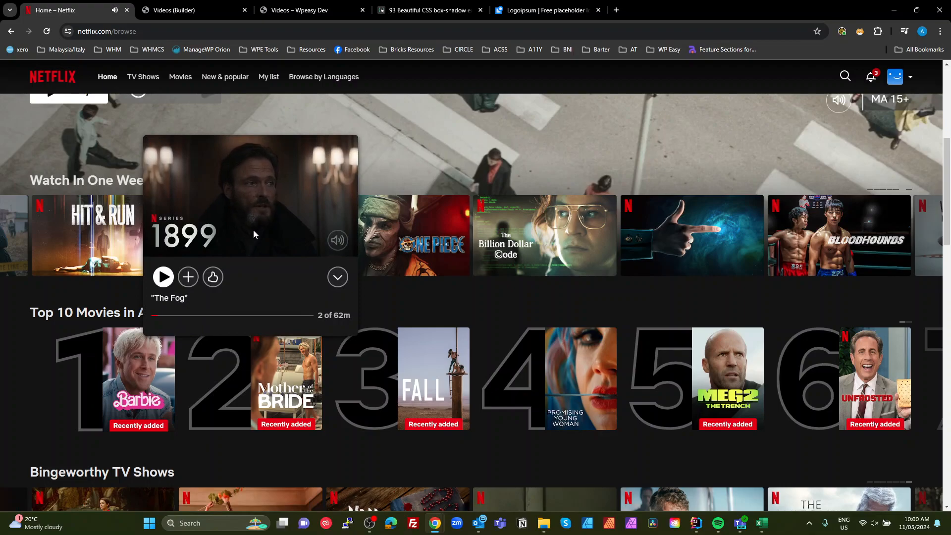
left_click(181, 10)
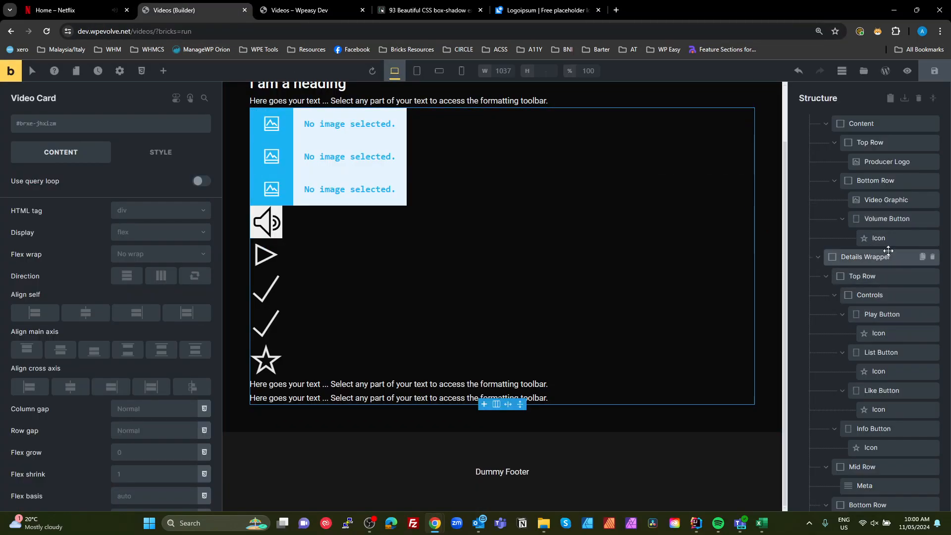
- Add the class video-card to the Video Card element
scroll(893, 275, "up", 2)
scroll(894, 275, "up", 1)
double_click(857, 228)
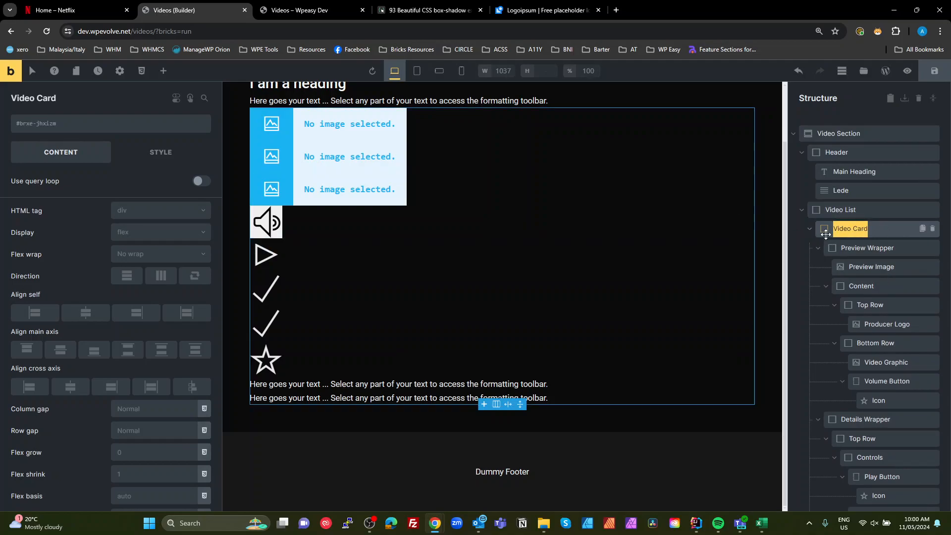
left_click(123, 127)
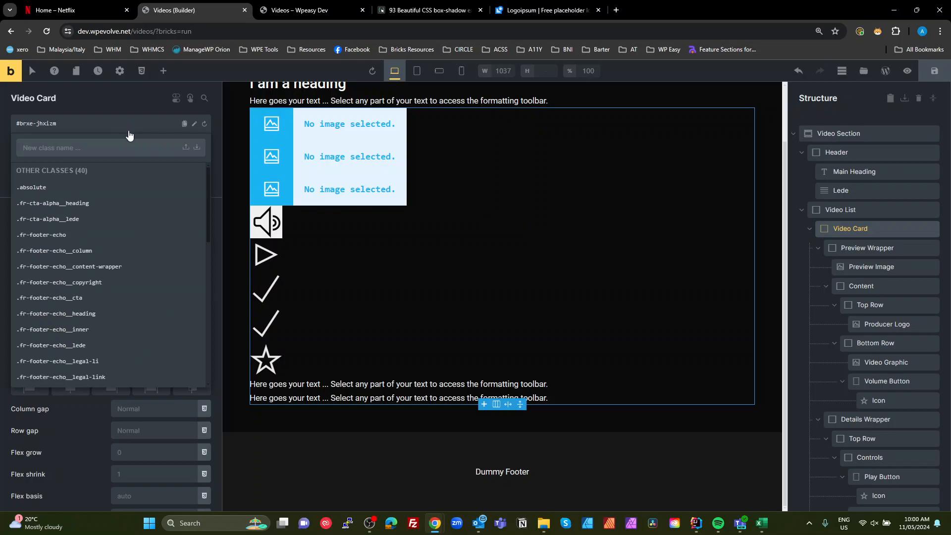
type("video-card")
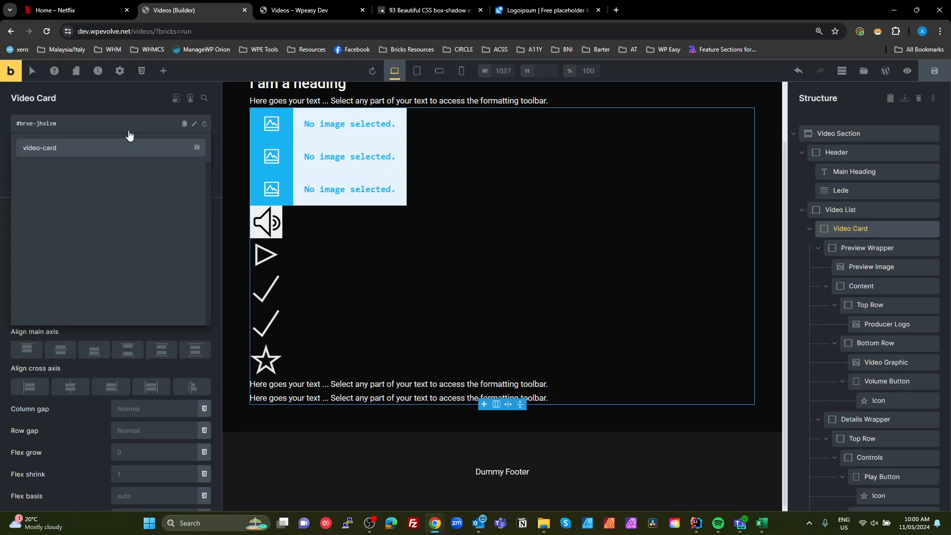
key("ctrl+a")
key("Return")
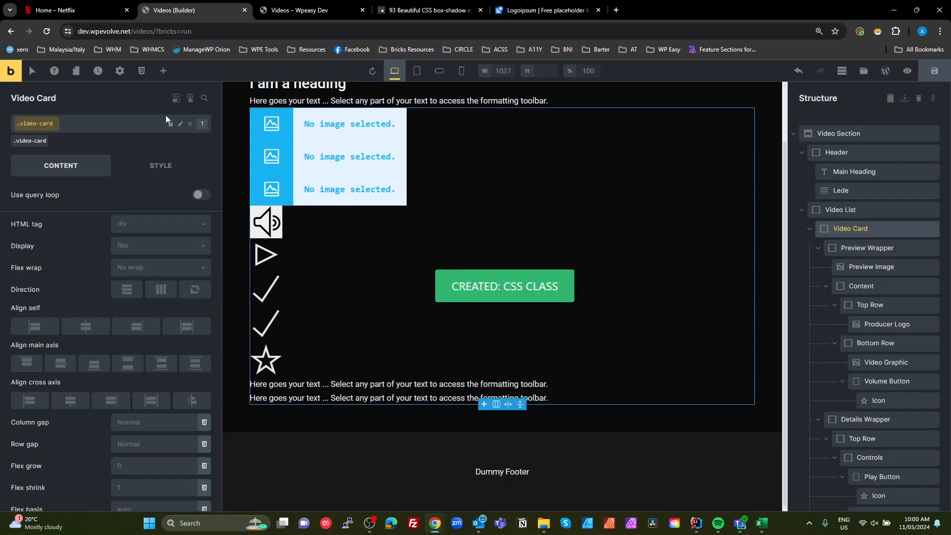
left_click(849, 210)
scroll(842, 208, "down", 3)
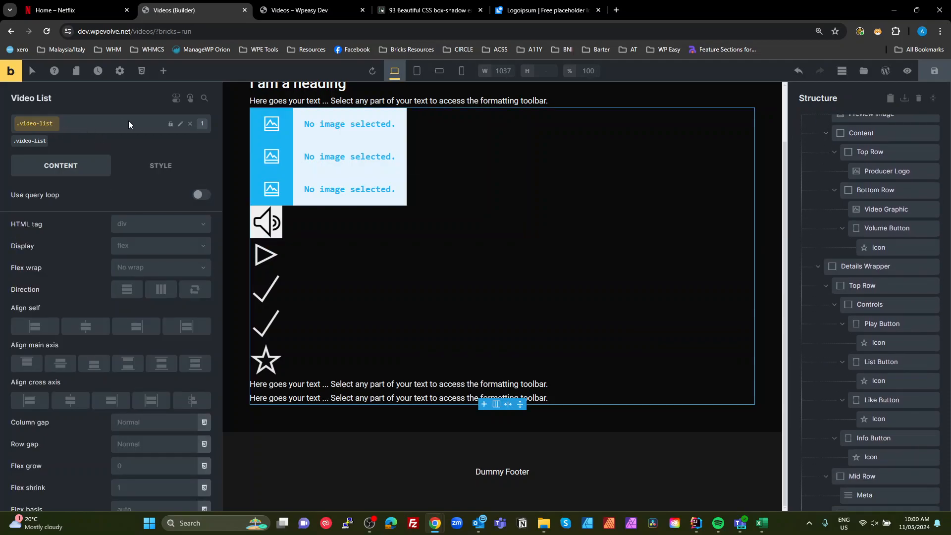
left_click(179, 124)
key("ctrl+c")
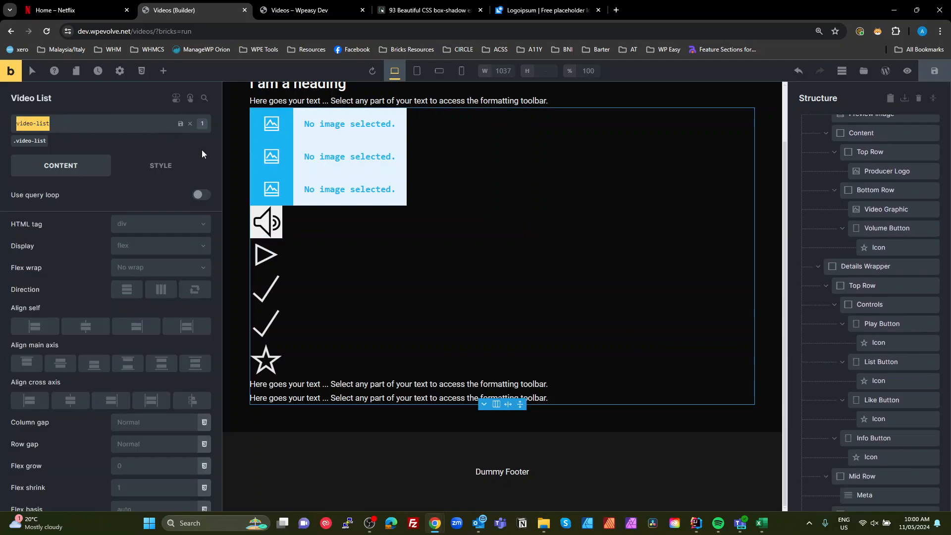
left_click(201, 149)
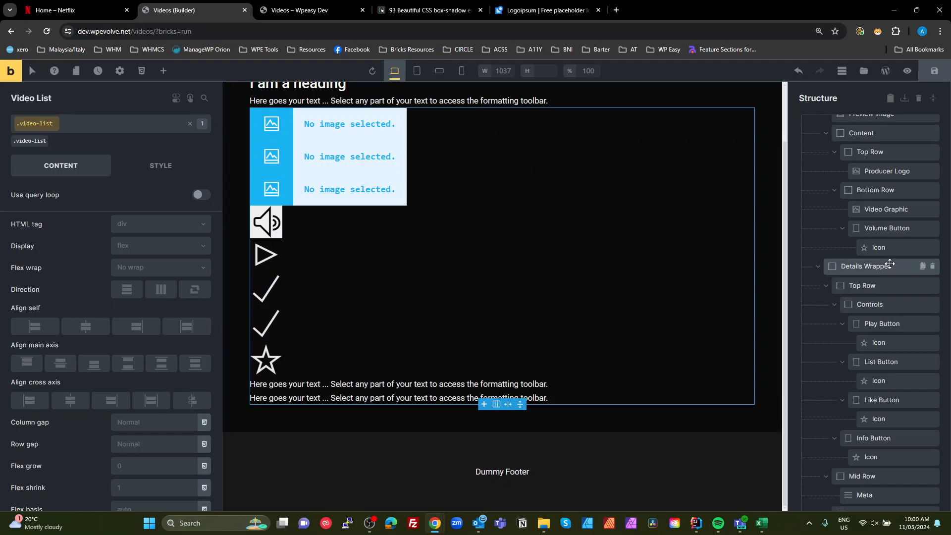
- Add the class video-list__video-card to the Video Card element
scroll(894, 277, "up", 3)
left_click(871, 229)
scroll(871, 228, "down", 3)
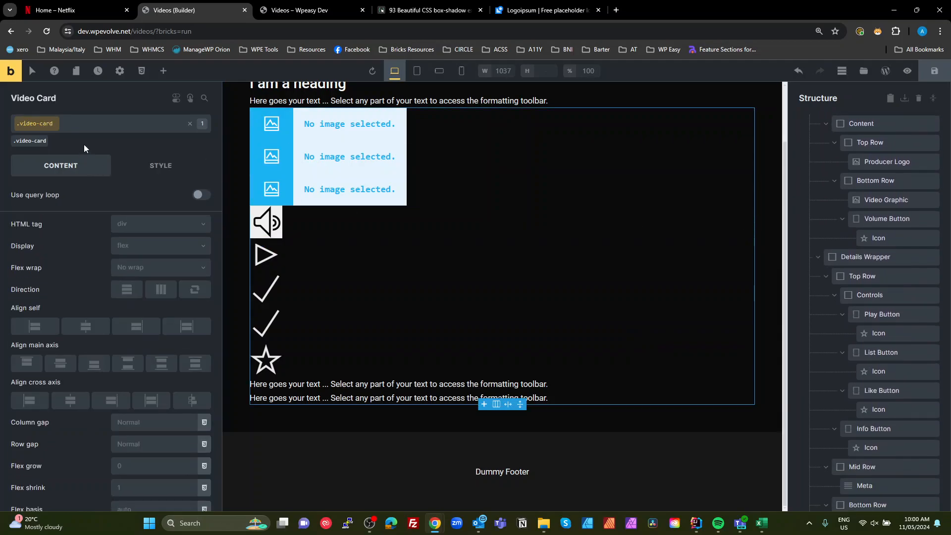
left_click(82, 123)
key("ctrl+v")
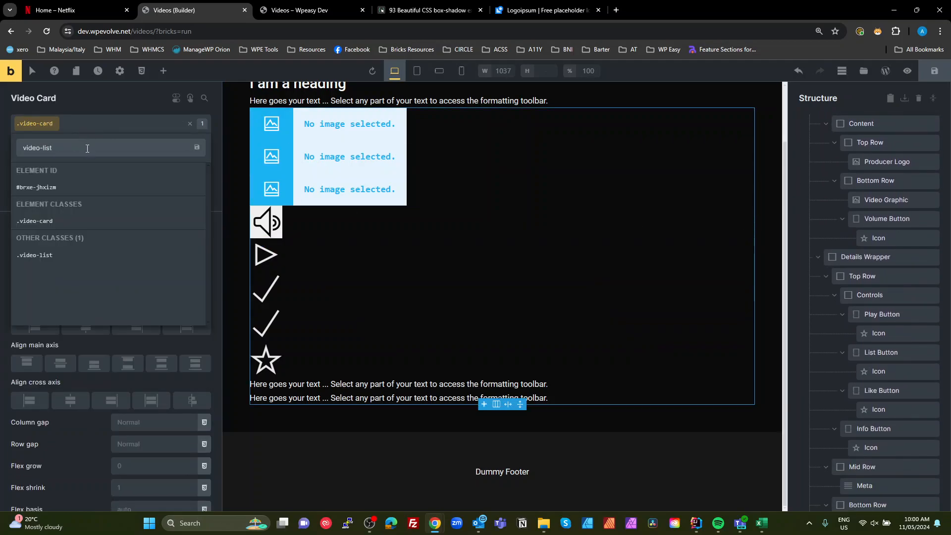
type("__video-card")
key("Return")
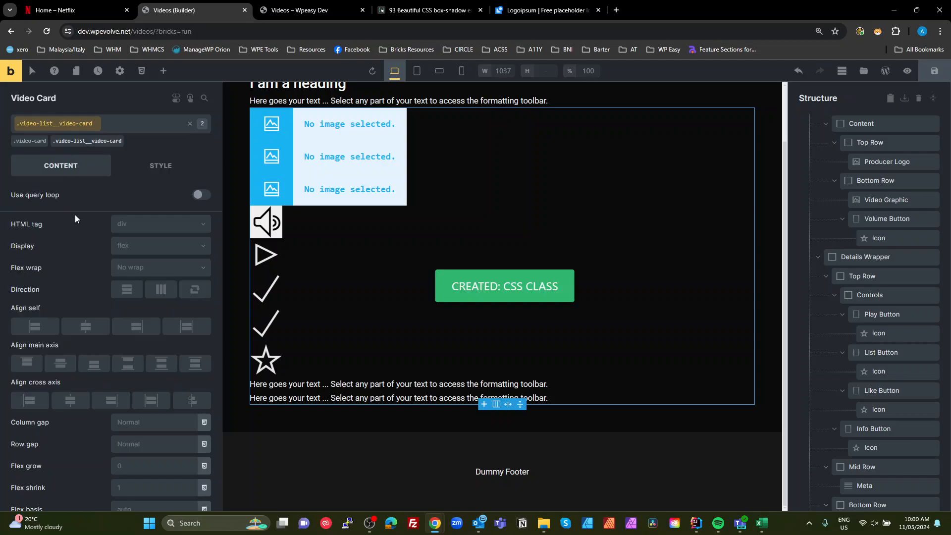
- Remove the video-list__video-card class from the Video Card, leaving video-card as its active class
scroll(891, 286, "up", 3)
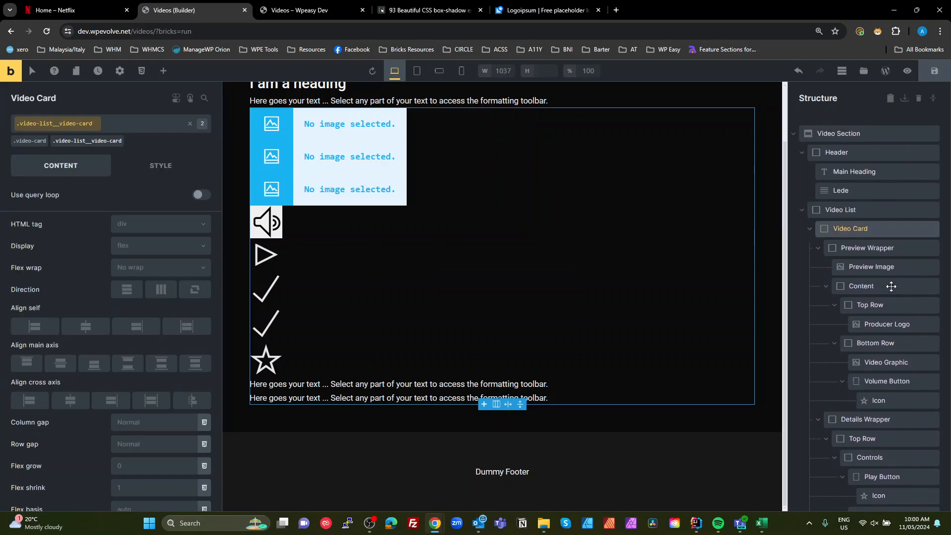
mouse_move(36, 149)
left_click(36, 147)
mouse_move(99, 146)
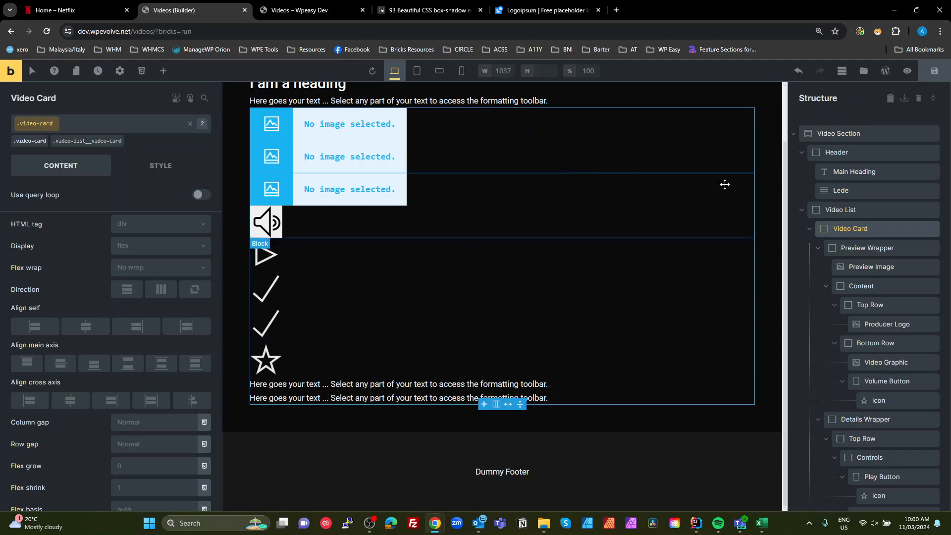
left_click(96, 142)
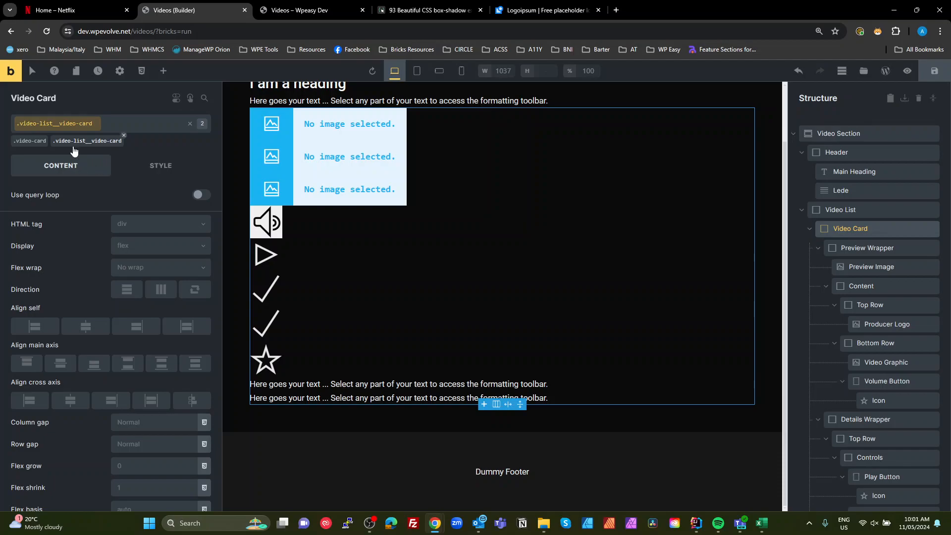
mouse_move(97, 146)
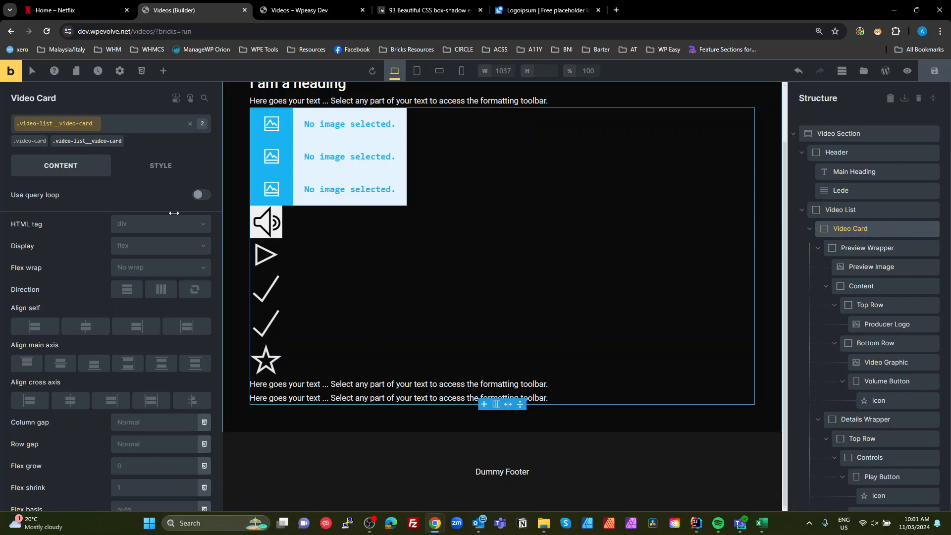
left_click(123, 135)
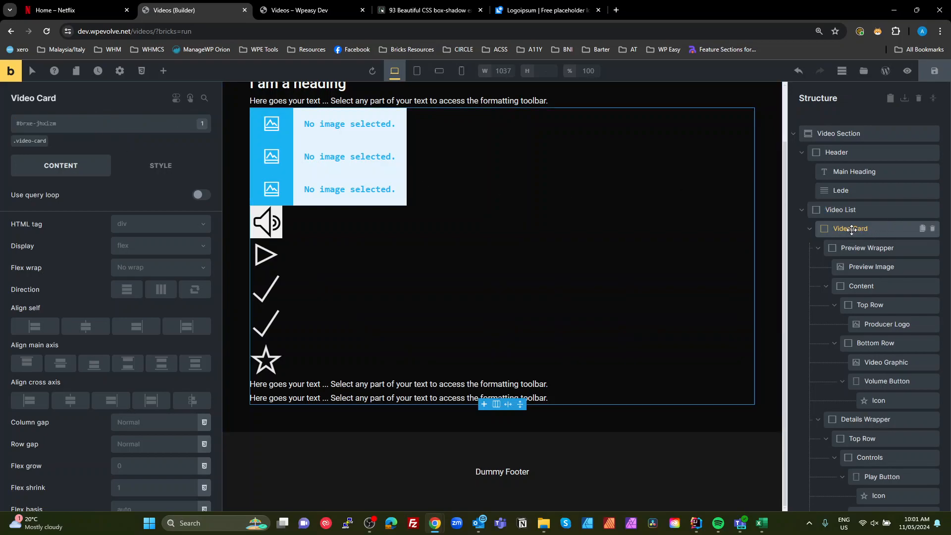
left_click(181, 123)
left_click(36, 143)
left_click_drag(51, 123, 6, 121)
key("ctrl+c")
left_click(160, 163)
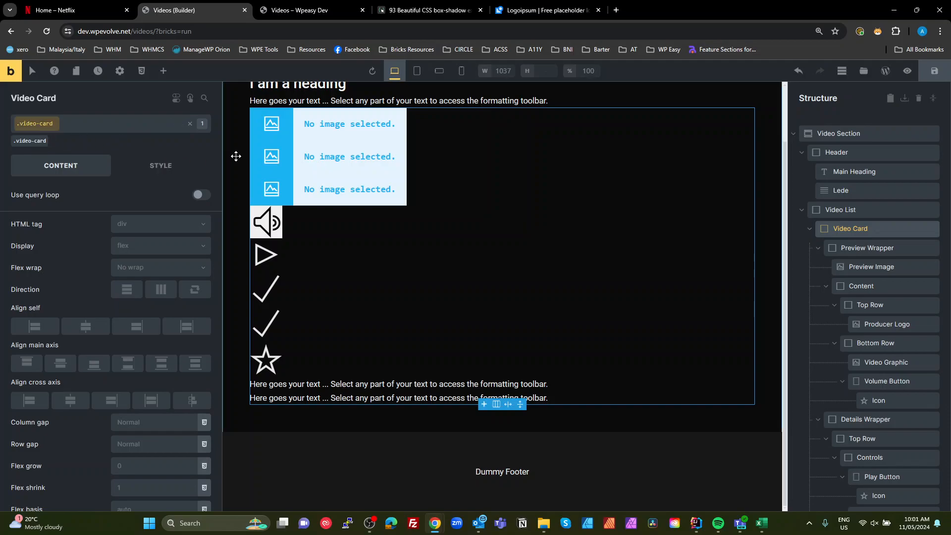
- Add the class video-card__prieview-wrapper to the Preview Wrapper element
left_click(850, 246)
scroll(850, 227, "down", 1)
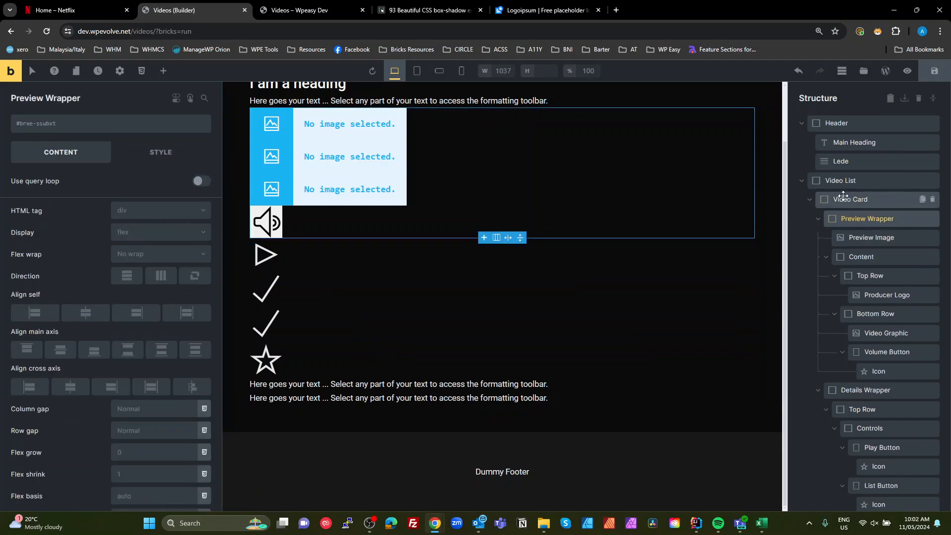
left_click(63, 124)
type("video-card__prieview-wrapper")
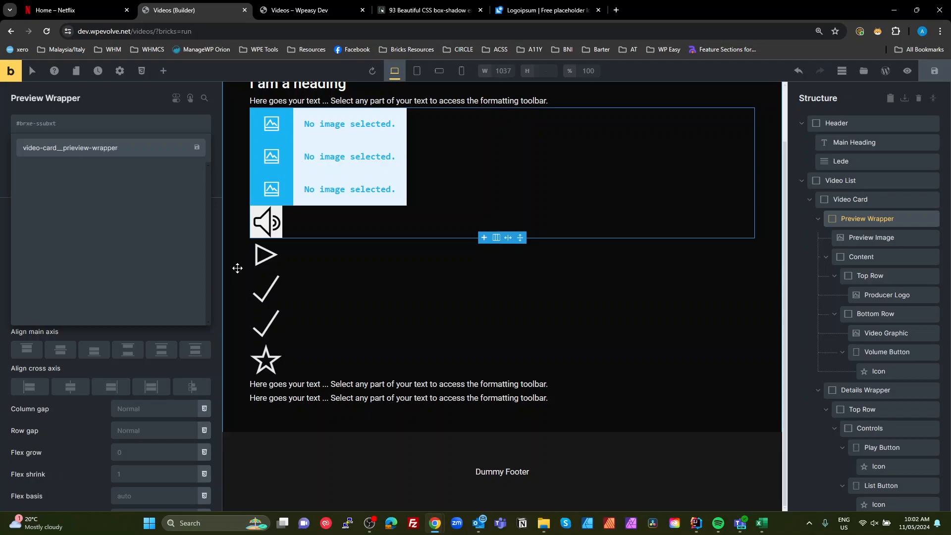
key("Return")
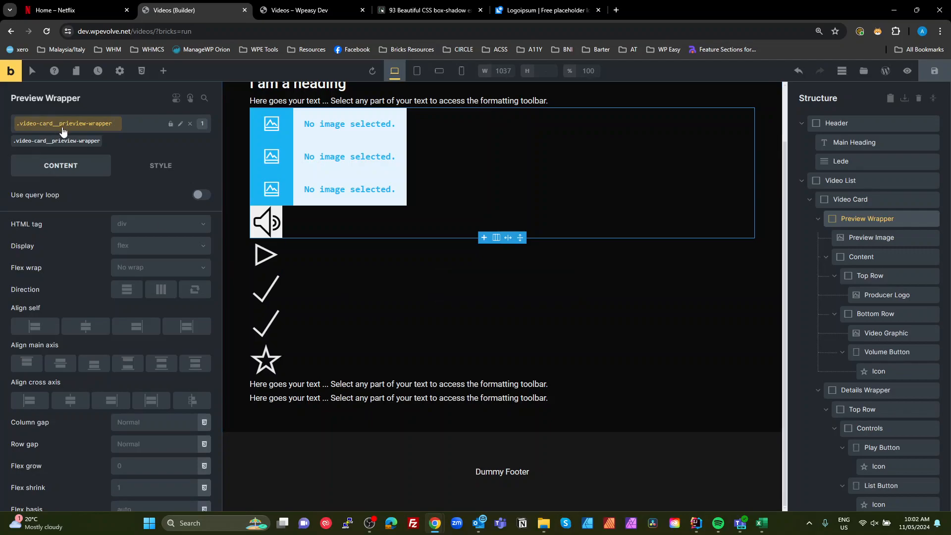
- Add the class video-card__prieview-image to the Preview Image element
left_click(851, 238)
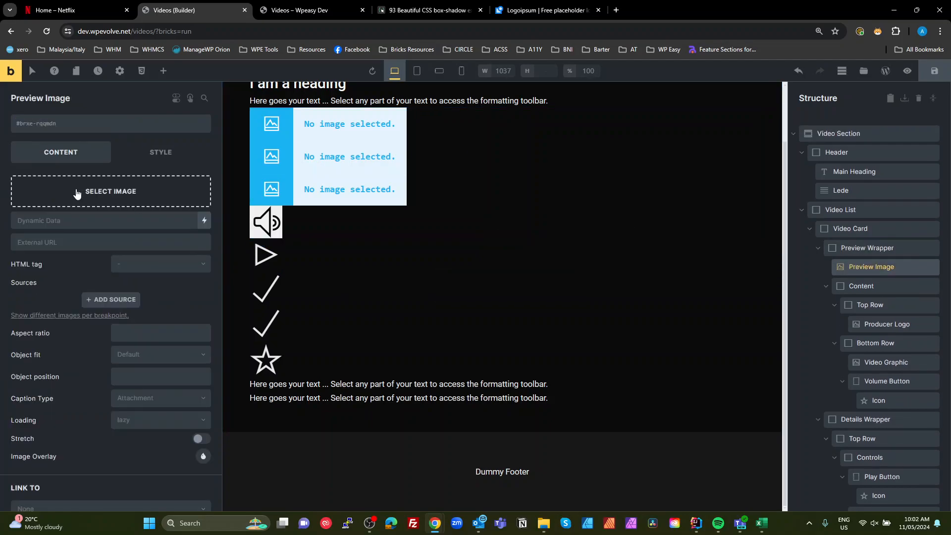
left_click(82, 127)
key("ctrl+v")
type("__preie")
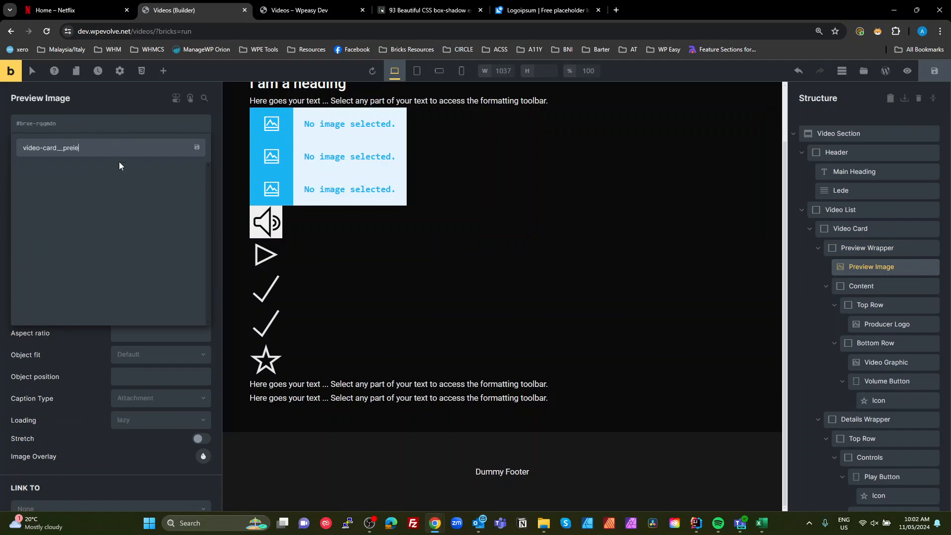
key("BackSpace")
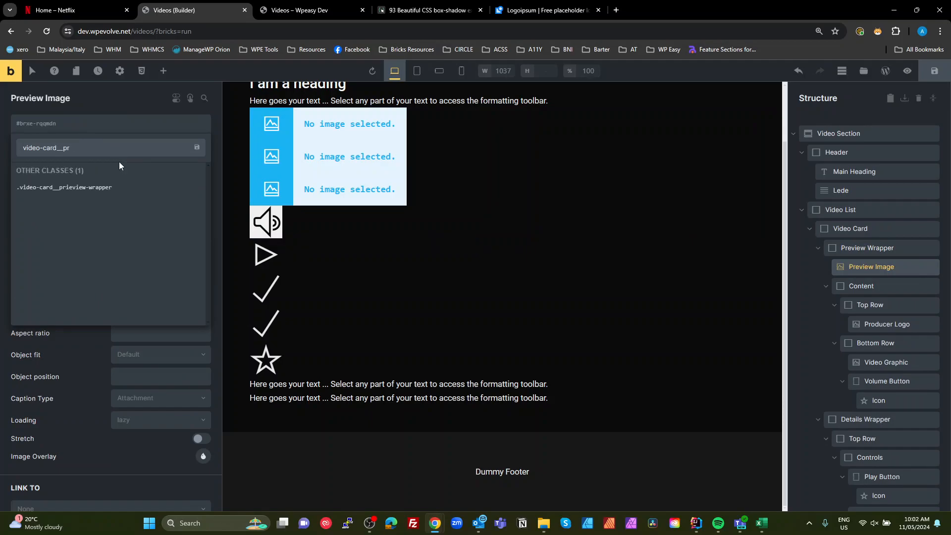
type("view-image")
key("Return")
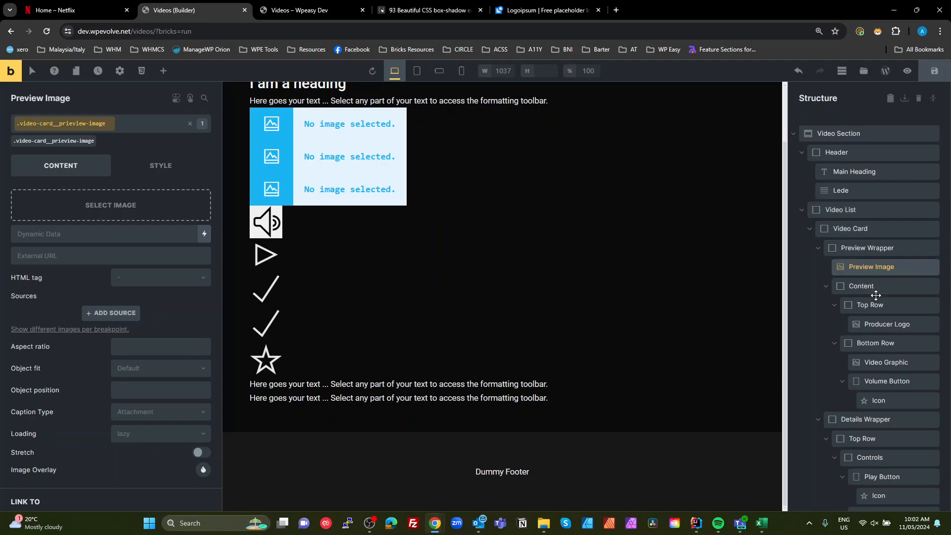
- Add the class video-card__content to the Content element
left_click(867, 280)
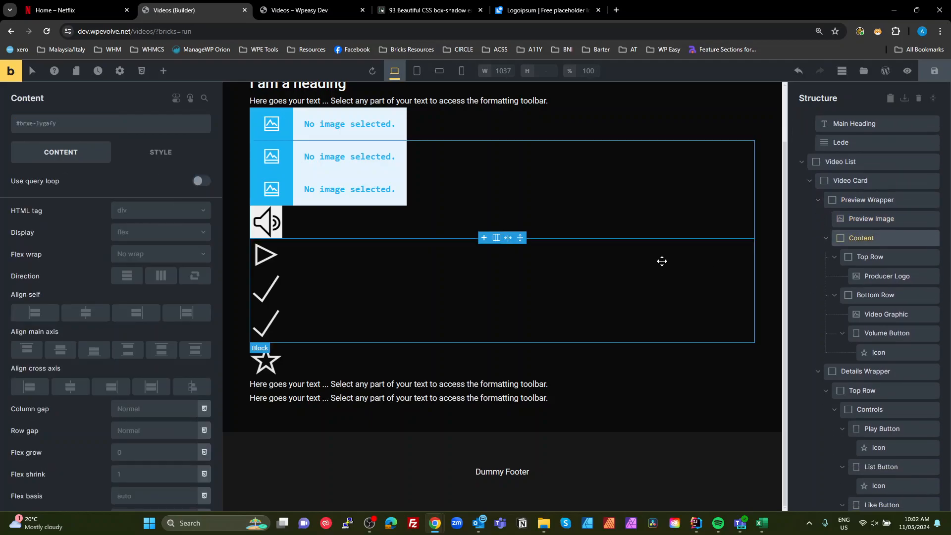
left_click(62, 124)
type("video-card")
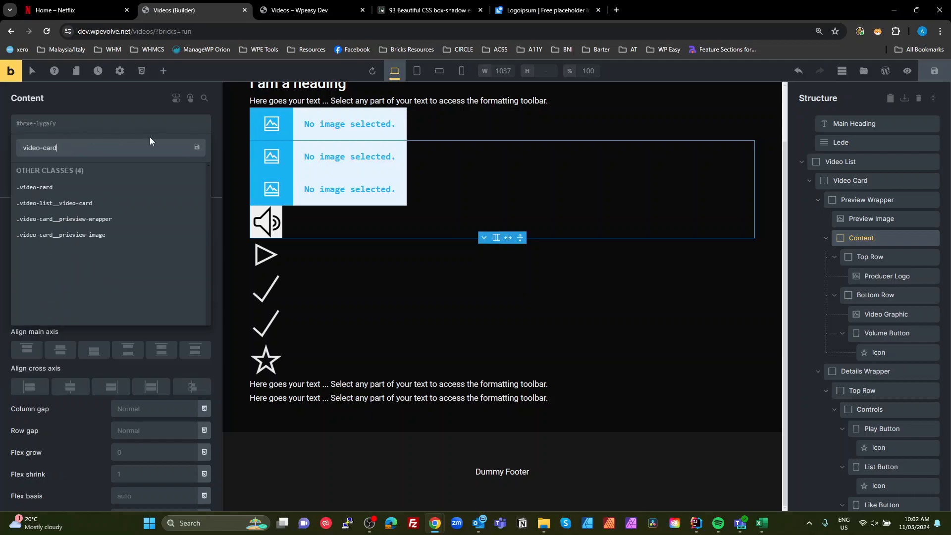
type("__content")
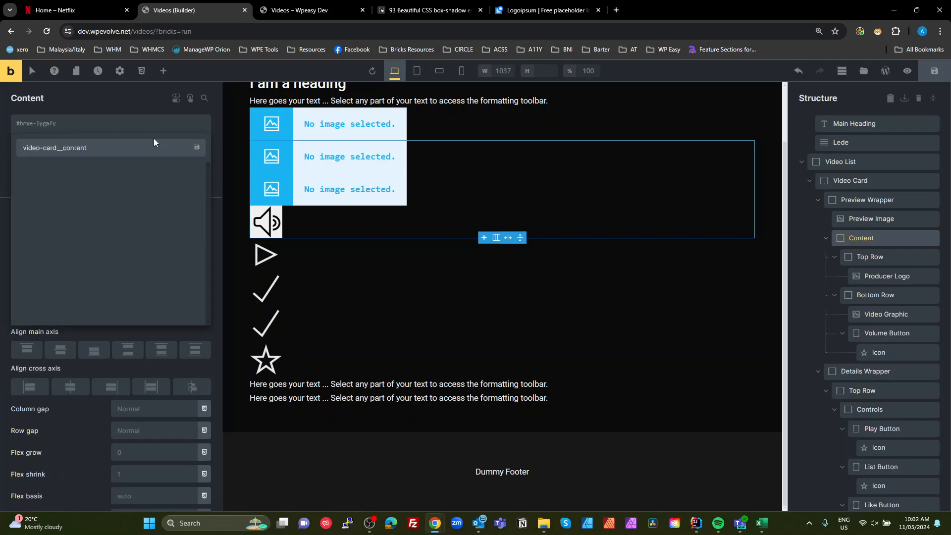
key("Return")
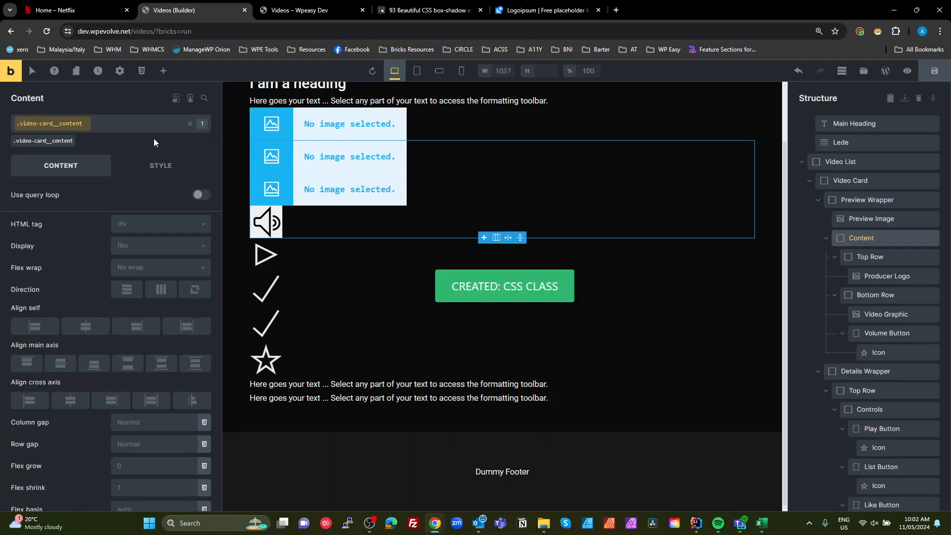
left_click(870, 257)
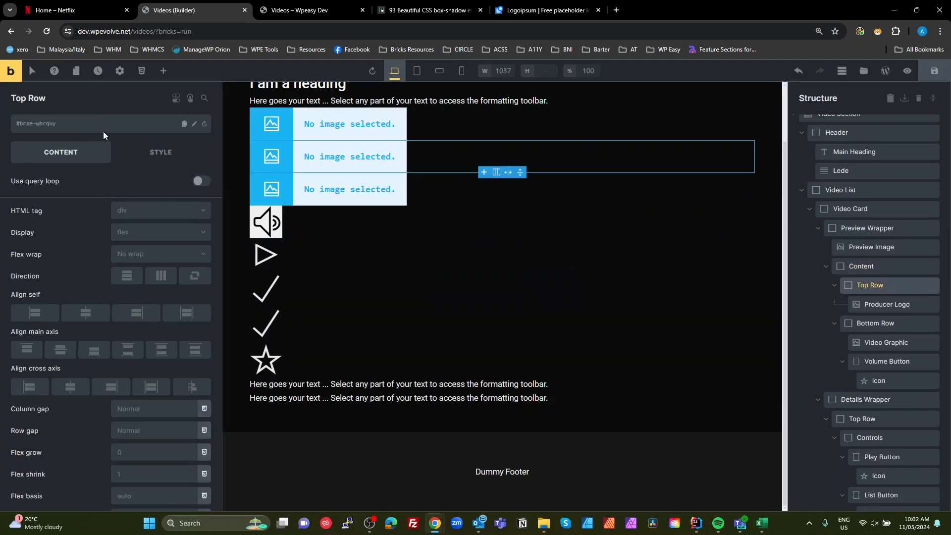
left_click(89, 125)
type("video-card")
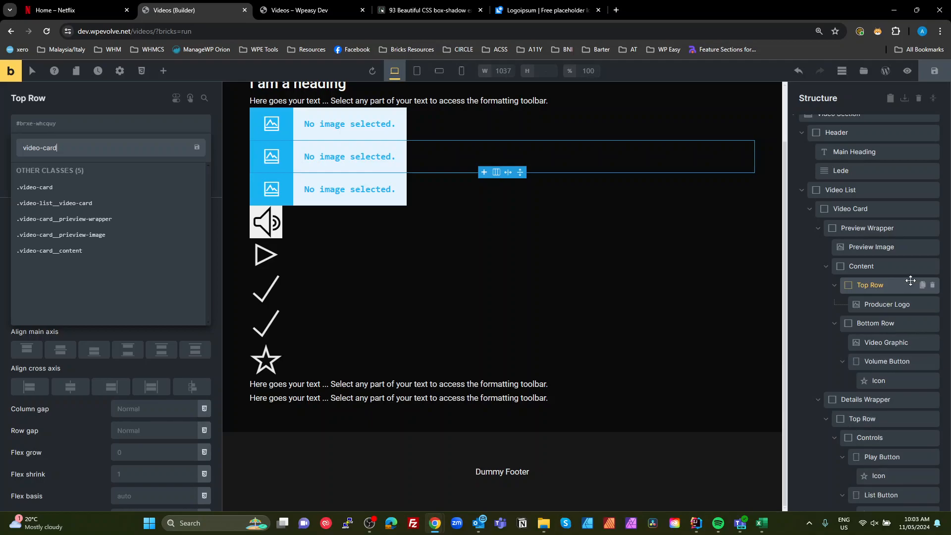
left_click(863, 284)
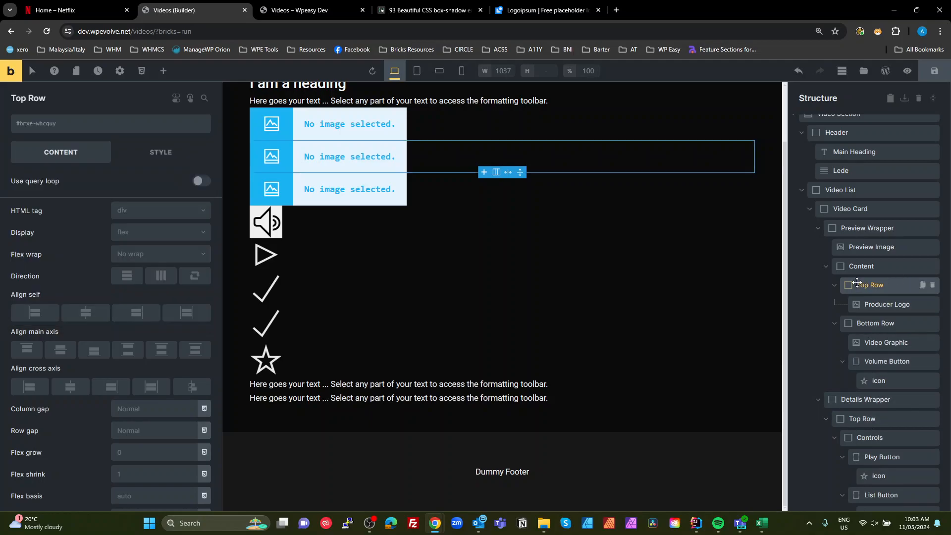
- Rename the Top Row inside Content to Content Top Row
double_click(865, 286)
key("Home")
type("Content")
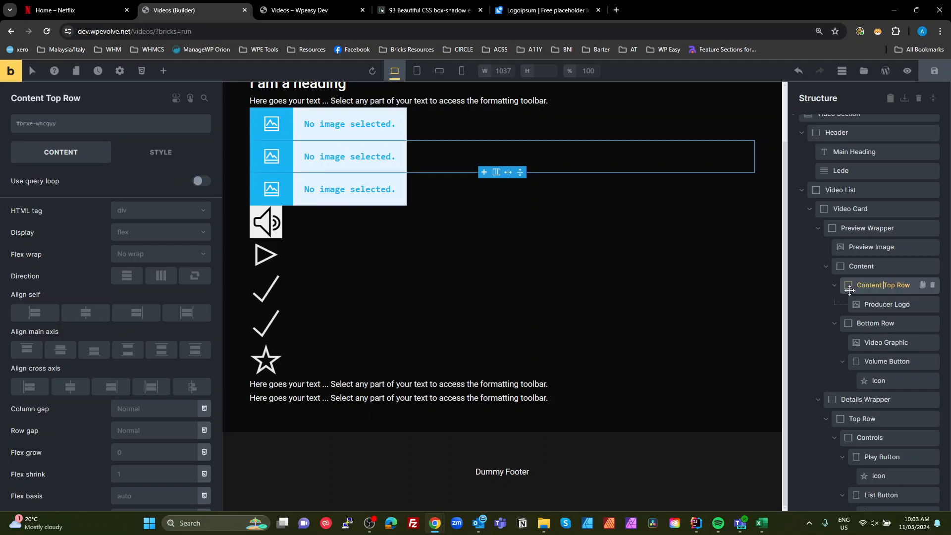
double_click(867, 285)
key("ctrl+c")
- Rename the Bottom Row inside Content to Content Bottom Row
left_click(861, 323)
scroll(856, 298, "down", 1)
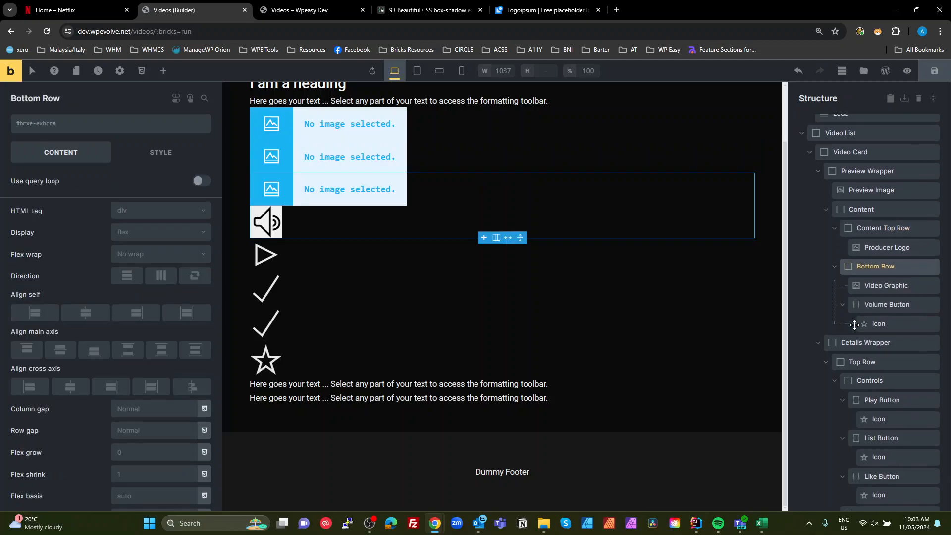
double_click(859, 267)
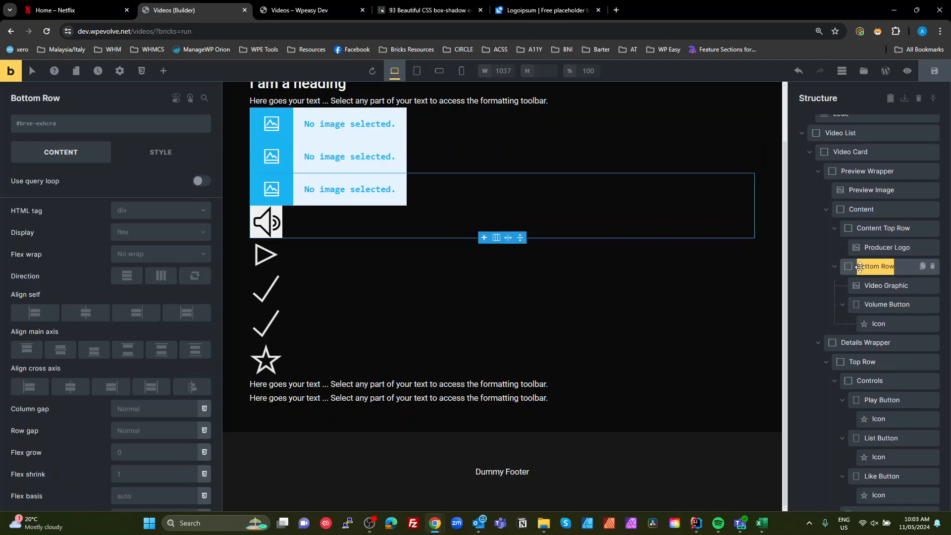
key("Home")
key("ctrl+v")
key("Return")
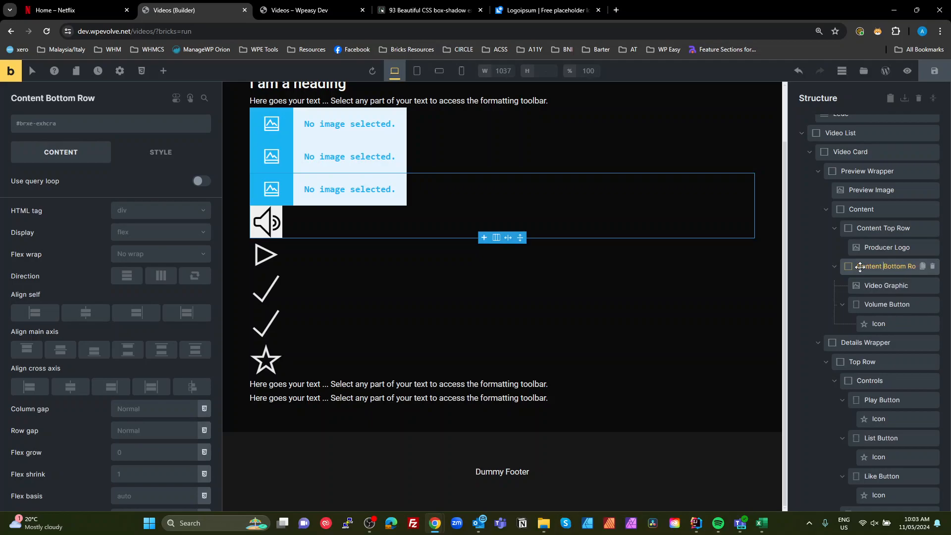
- Rename the Top Row inside Details Wrapper to Details Wrapper Top Row and collapse it
left_click(884, 342)
scroll(876, 317, "down", 3)
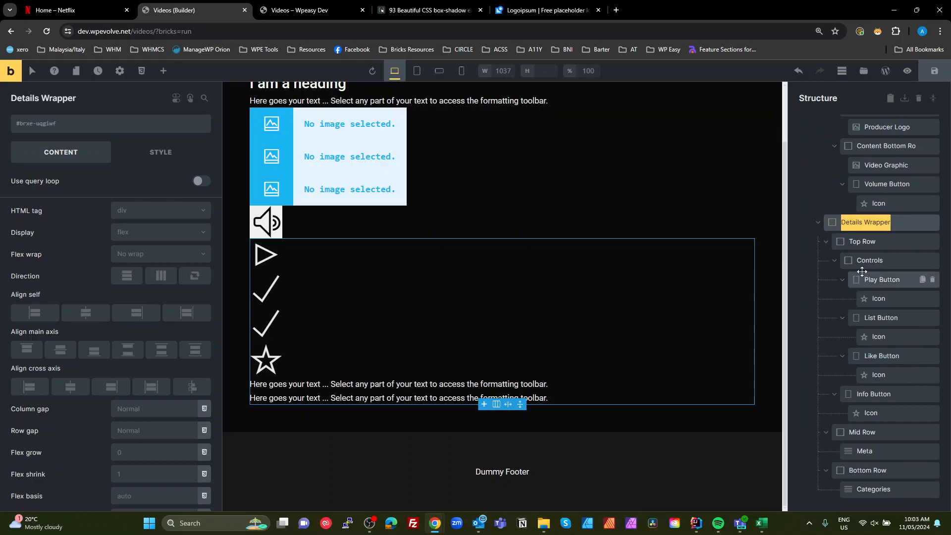
left_click(856, 243)
type("Details Wrapper")
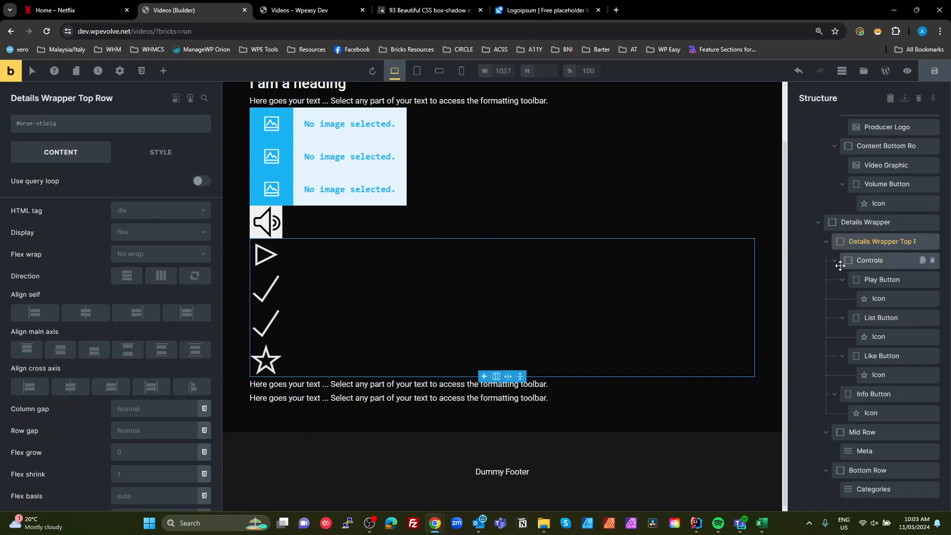
left_click(825, 241)
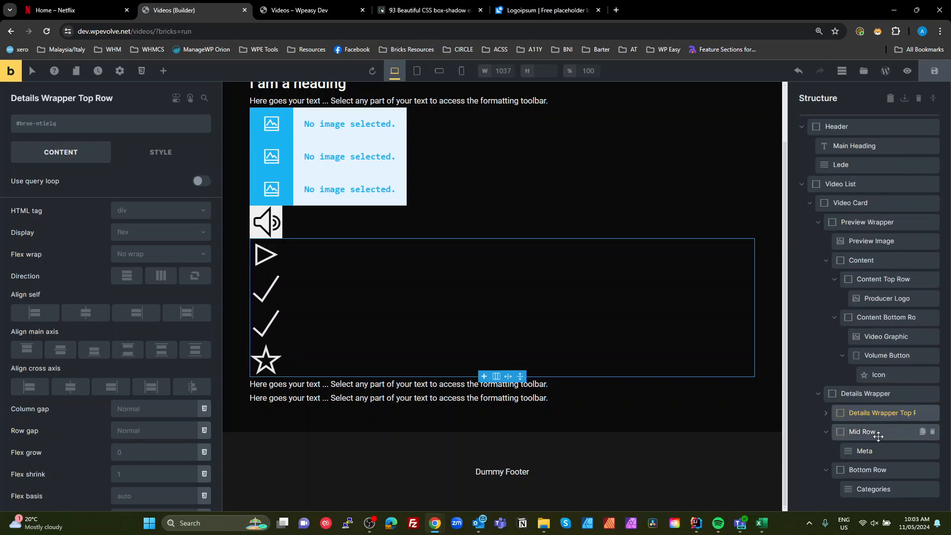
- Rename the Bottom Row inside Details Wrapper to Details Wrapper Bottom Row
left_click(864, 470)
double_click(862, 470)
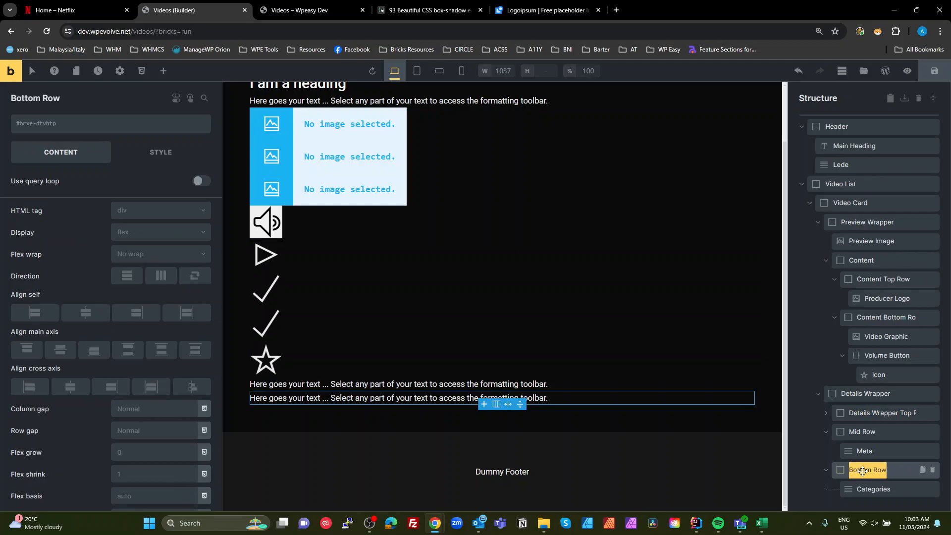
key("Home")
type("Details Wrapper")
key("Return")
- Copy the video-card__content class name from the Content element
scroll(897, 220, "up", 1)
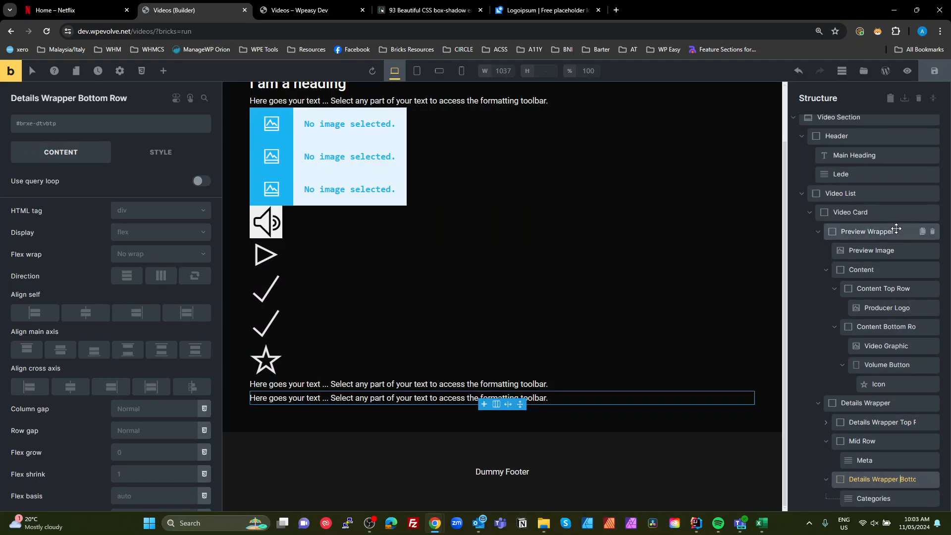
left_click(859, 286)
scroll(861, 285, "down", 1)
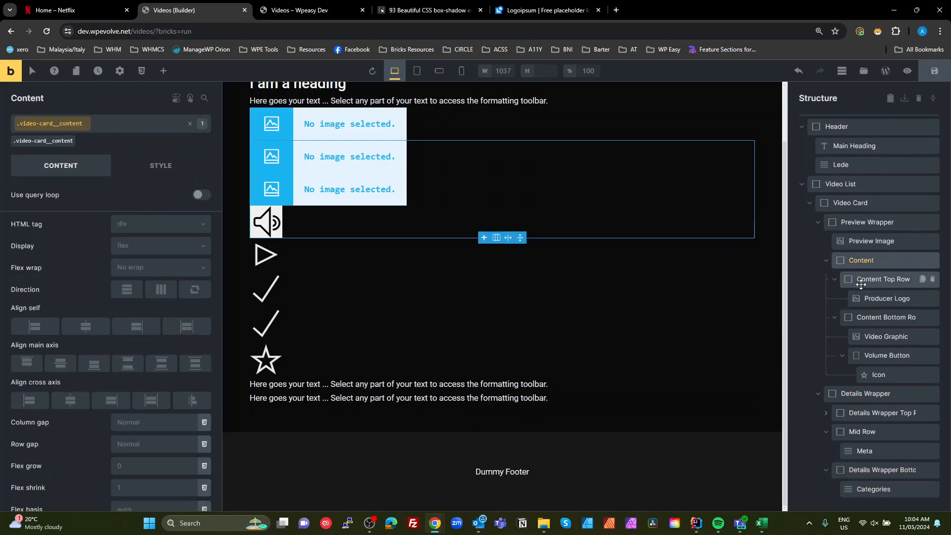
left_click(863, 281)
left_click(865, 261)
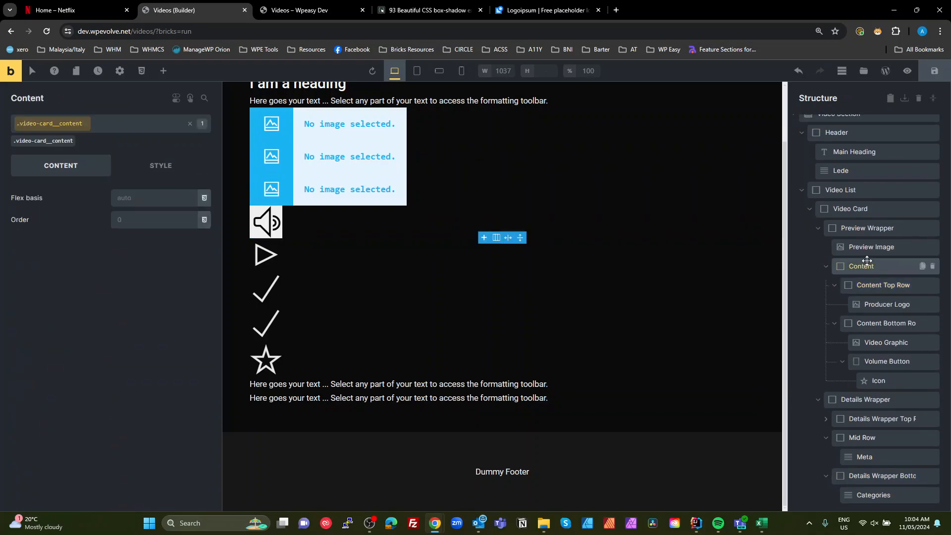
left_click(180, 124)
triple_click(32, 124)
key("ctrl+c")
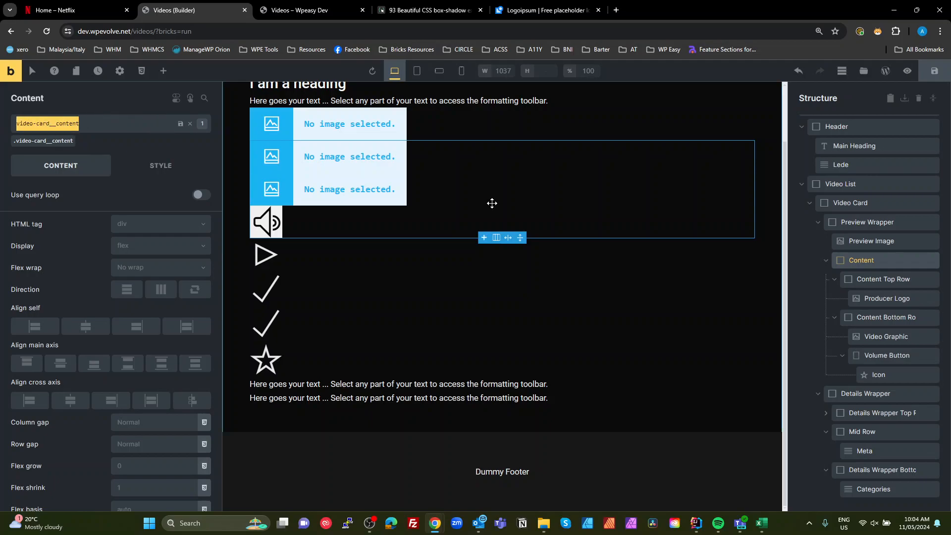
- Begin adding a class starting with video-card__content- to the Content Top Row element
left_click(873, 277)
left_click(82, 121)
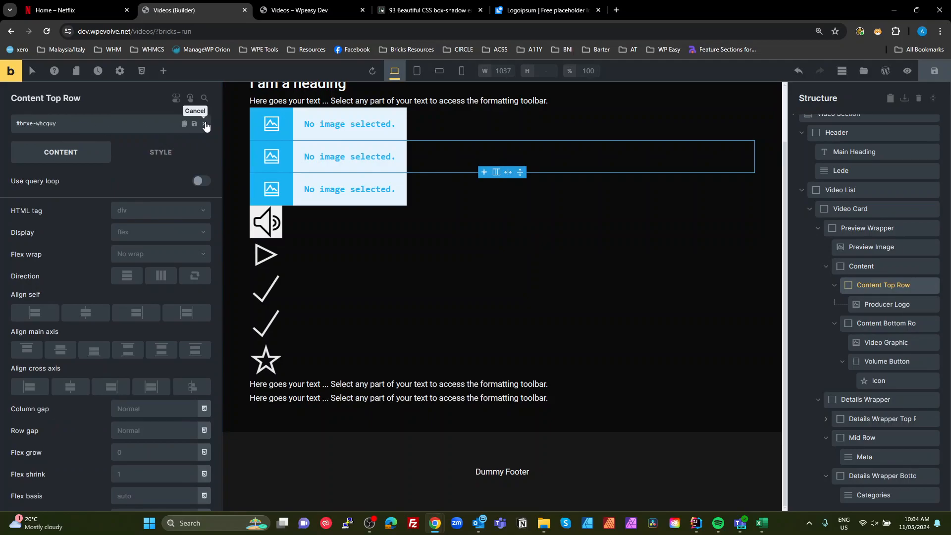
left_click(88, 127)
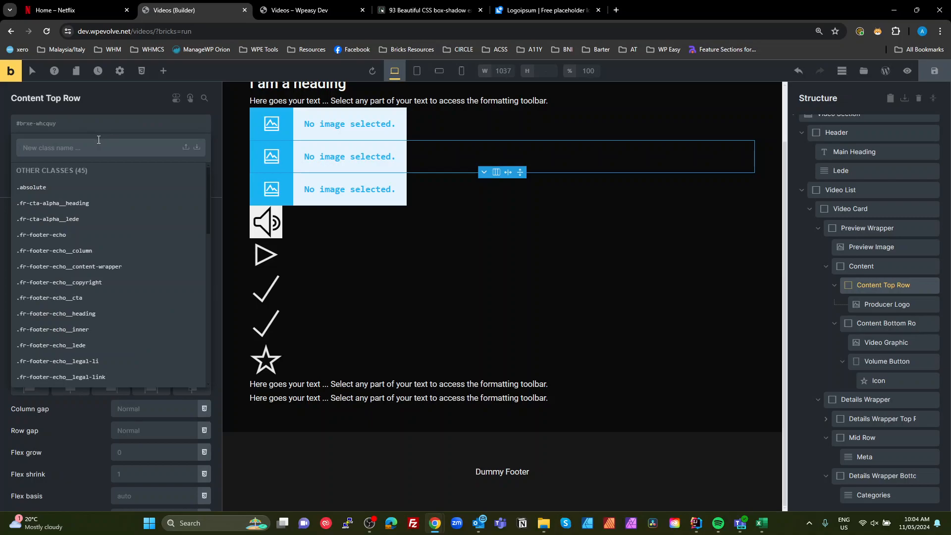
key("ctrl+v")
type("-")
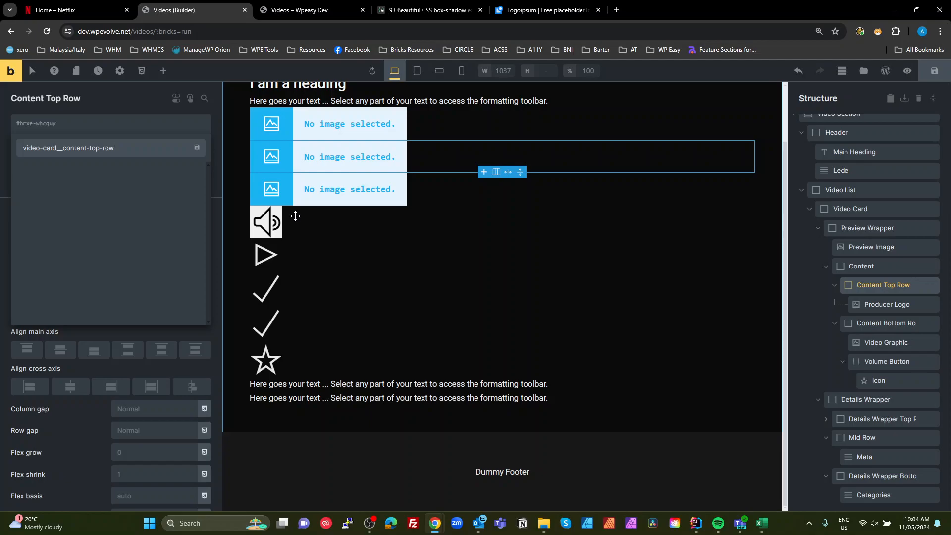
- Confirm the Content Top Row class and assign the class video-card__content-bottom-row to the Content Bottom Row element
key("Return")
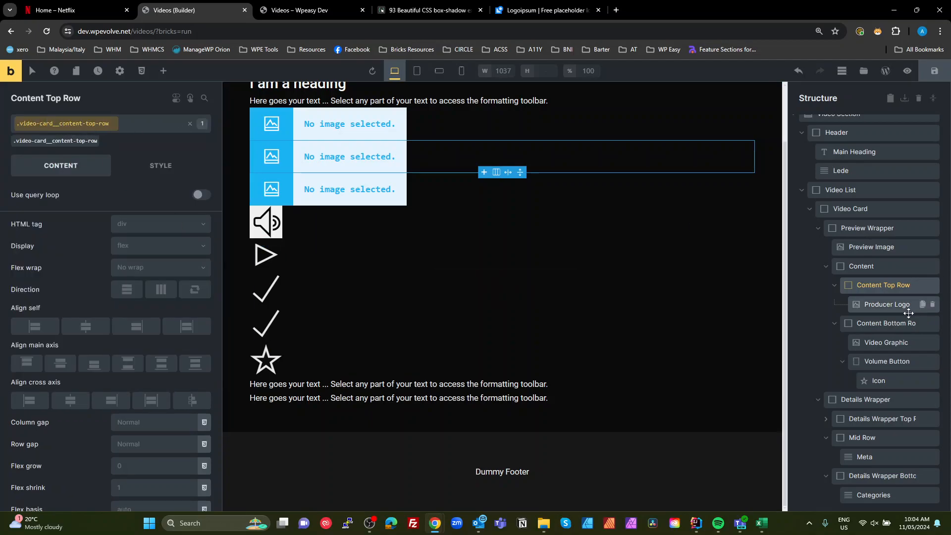
left_click(874, 323)
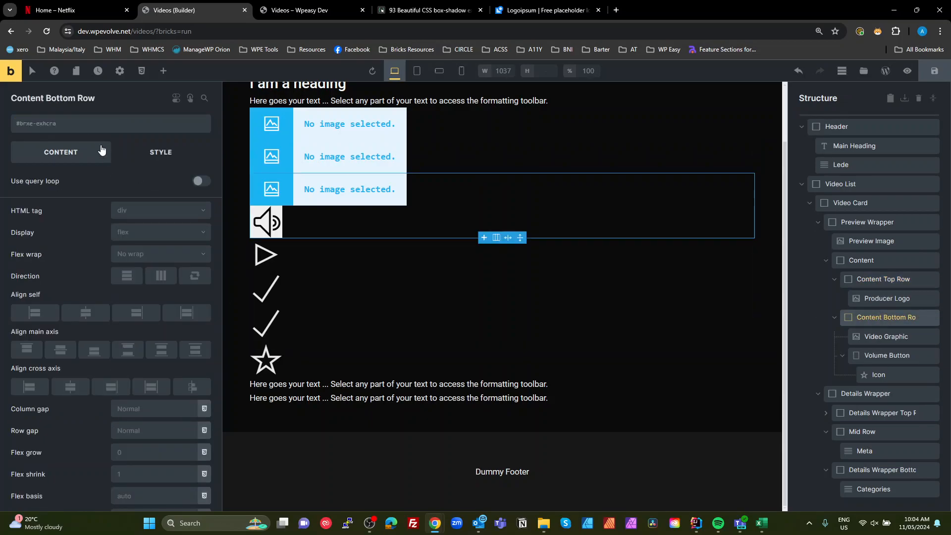
left_click(158, 123)
type("video-card__content")
type("-bottom-row")
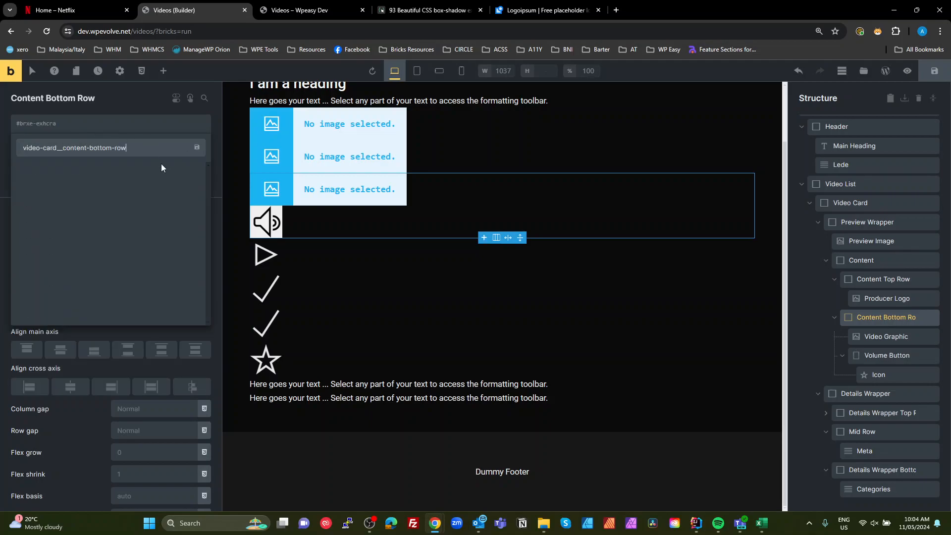
key("Return")
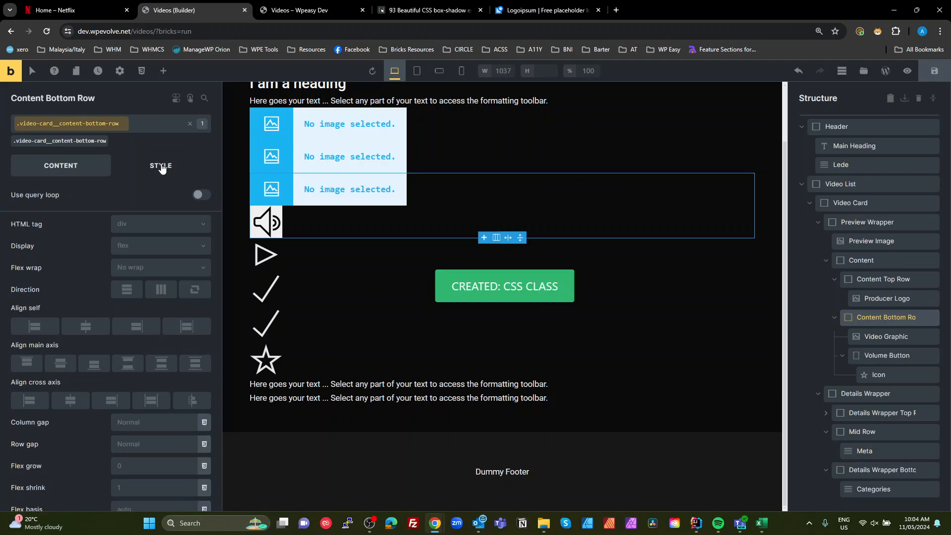
- Add the class video-card__producer-logo to the Producer Logo element by editing the pasted content class name
left_click(877, 298)
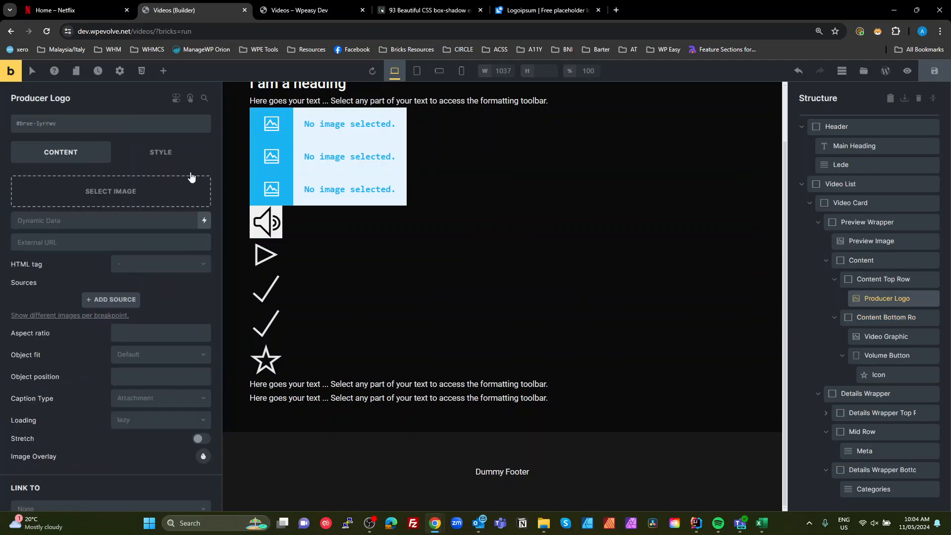
left_click(85, 123)
type("video-card__content")
left_click_drag(64, 148, 86, 148)
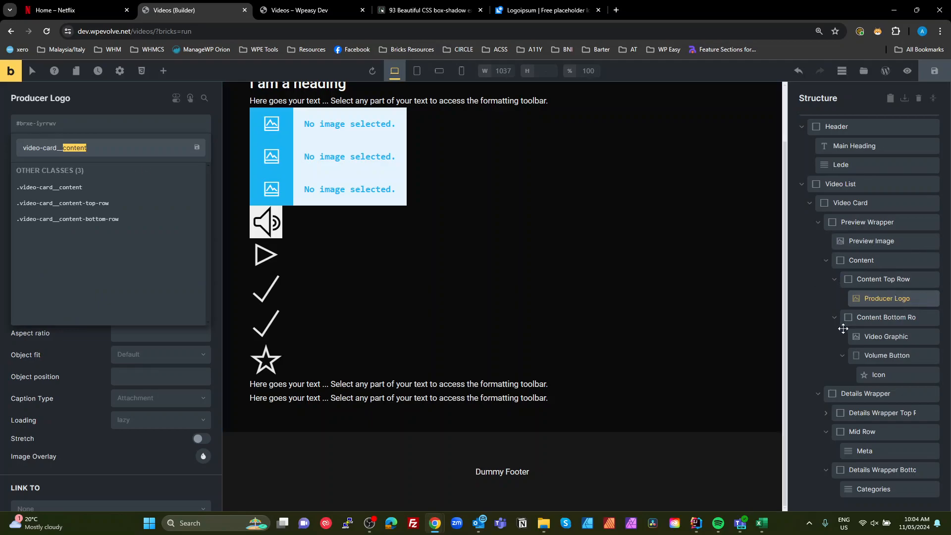
type("producer-logo")
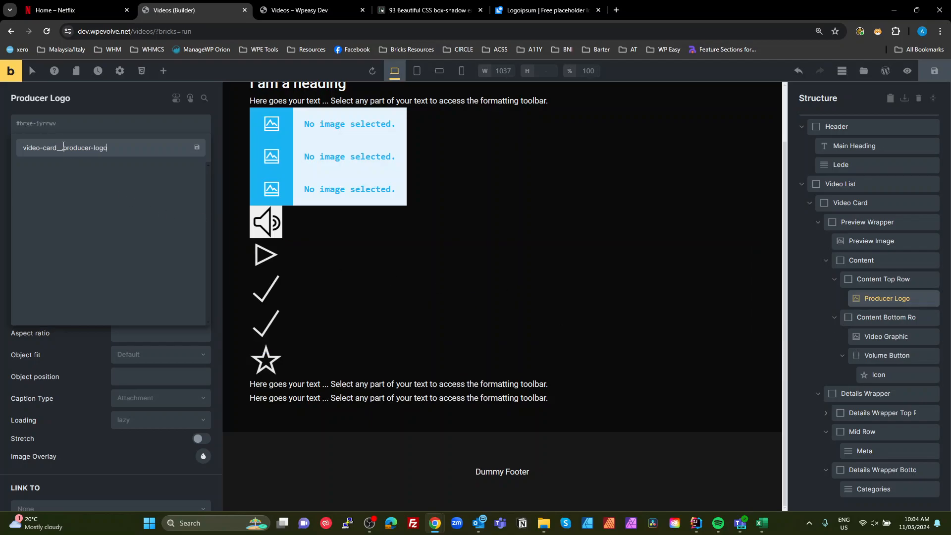
left_click_drag(62, 150, 20, 154)
key("Return")
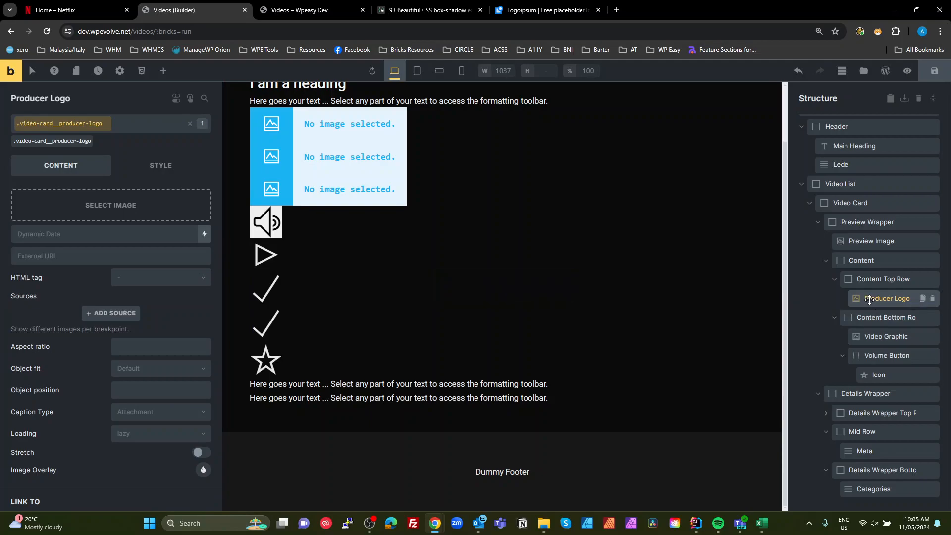
- Add the class video-card__video-graphic to the Video Graphic element
left_click(883, 337)
left_click(64, 123)
type("video-card__")
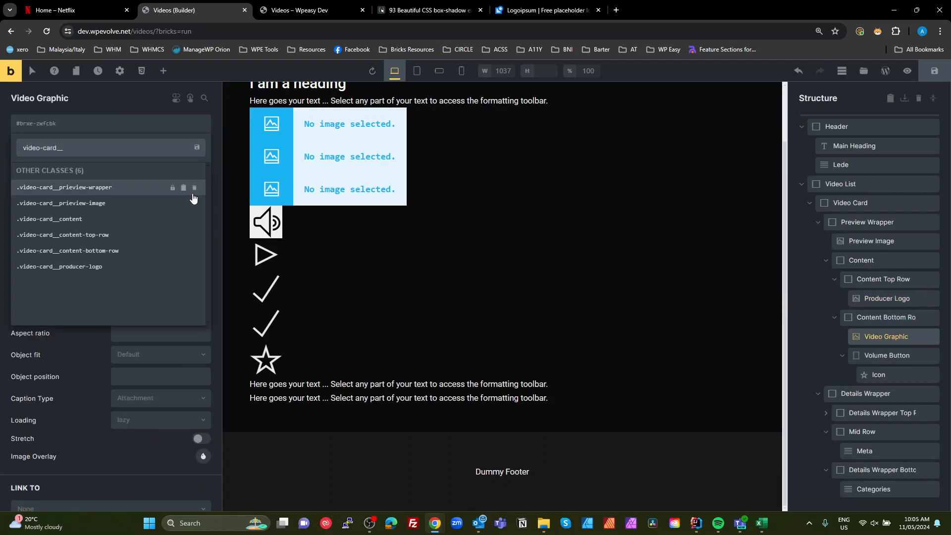
type("video")
type("-=")
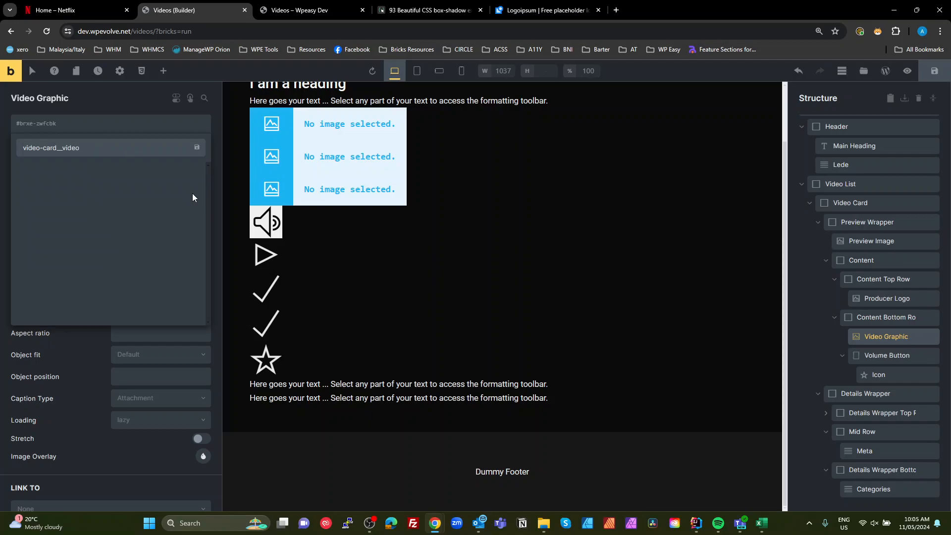
type("-graphic")
key("Return")
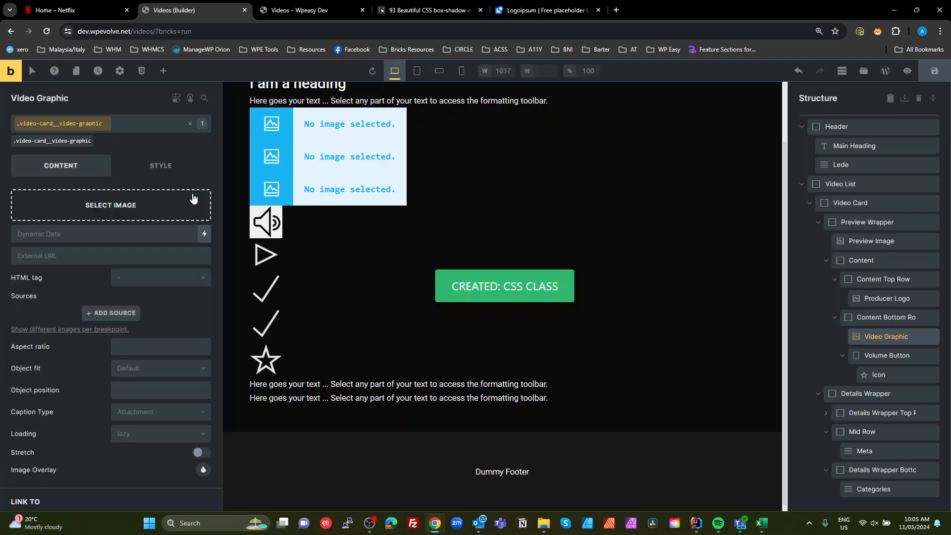
- Add the class video-card__volume-button to the Volume Button element
left_click(875, 355)
left_click(74, 127)
type("video-card__volume-button")
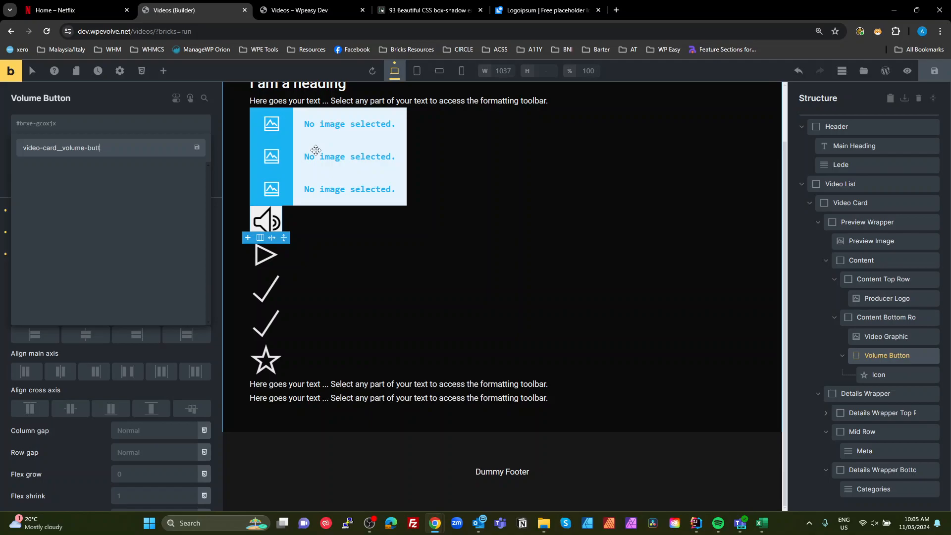
left_click(196, 148)
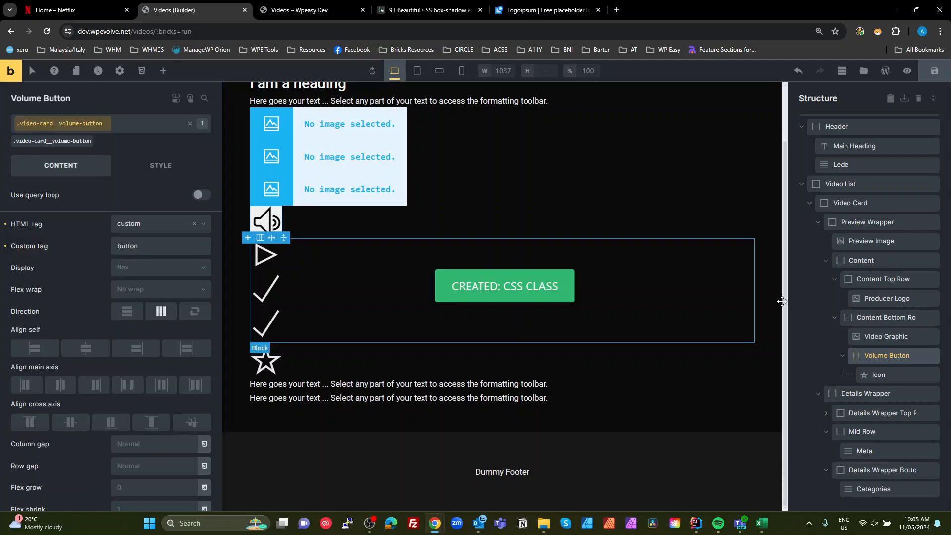
- Add the class video-card__icon to the Icon element inside Volume Button
left_click(876, 378)
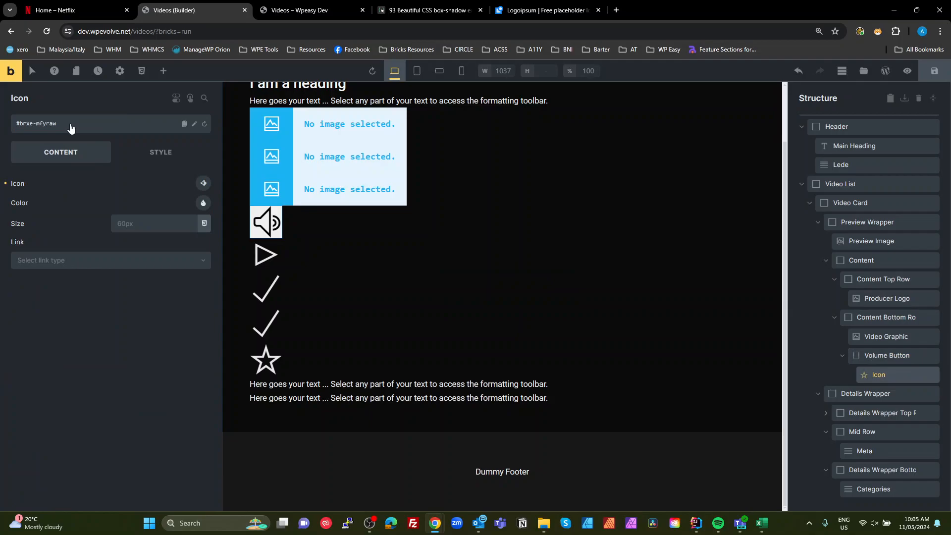
left_click(67, 129)
type("video-card__")
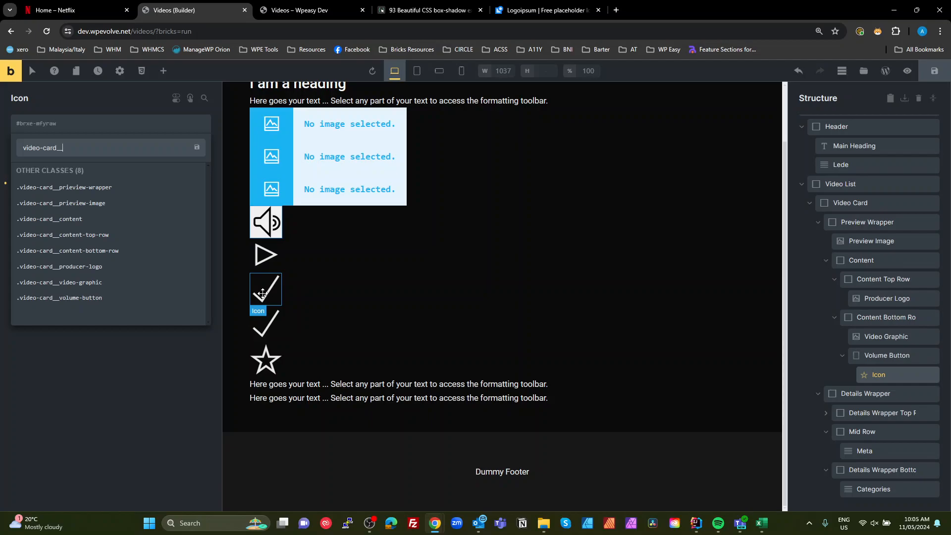
type("icon")
key("Return")
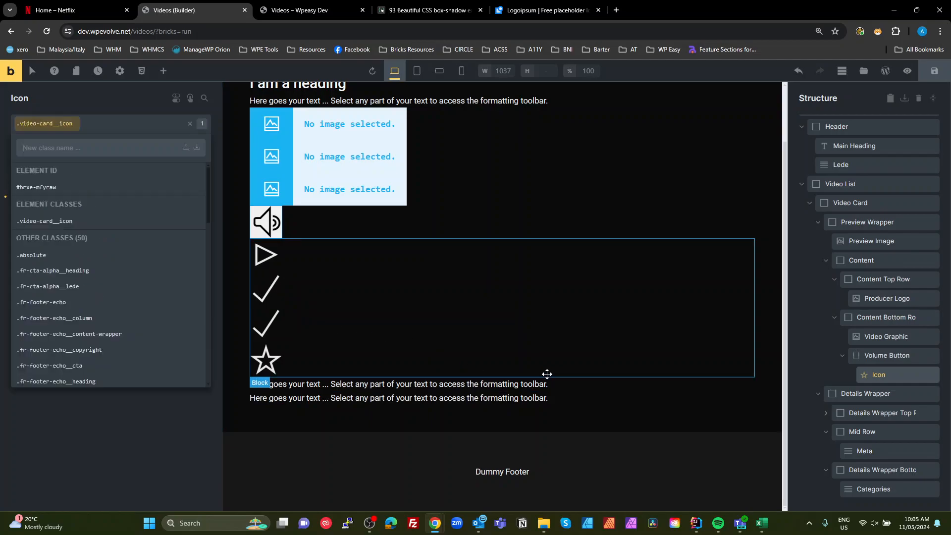
- Add the class video-card__details-wrapper to the Details Wrapper element
left_click(842, 393)
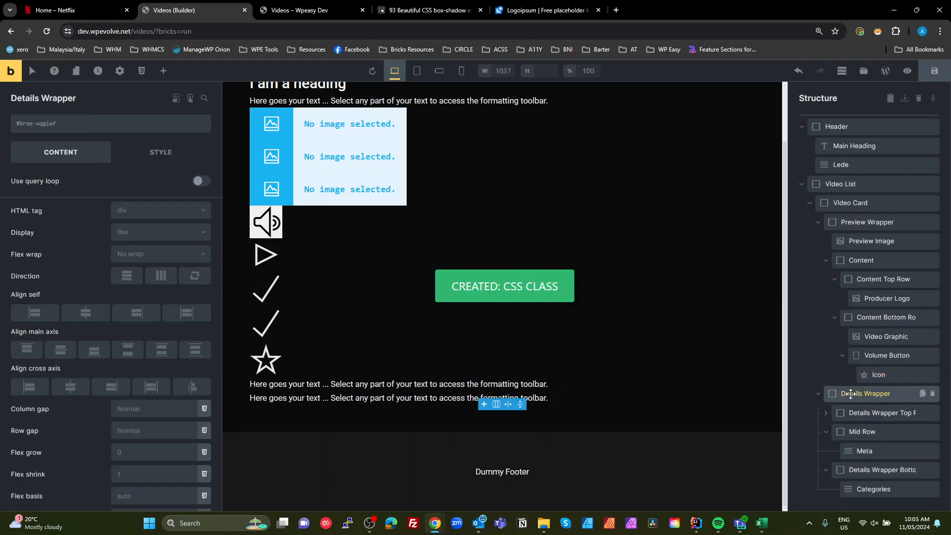
left_click(97, 127)
type("video-card__details-wrapper")
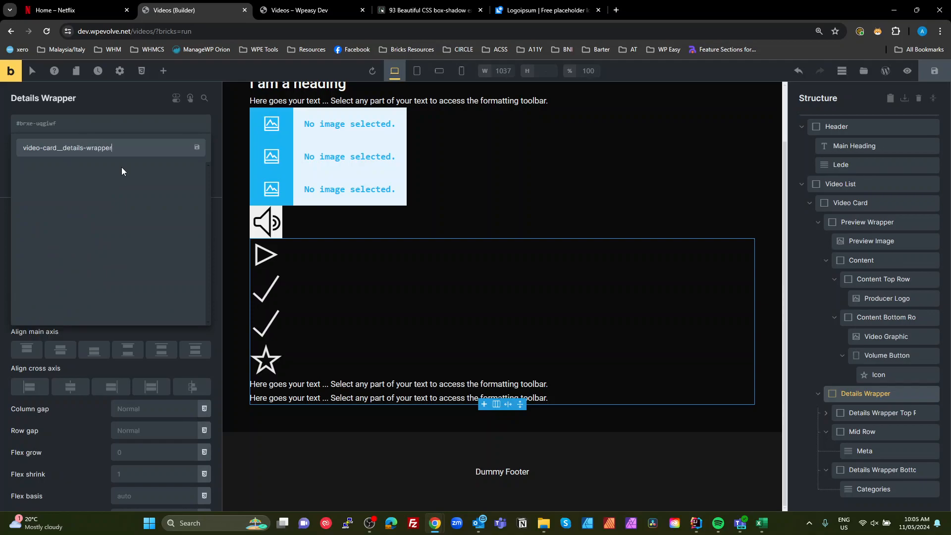
key("Return")
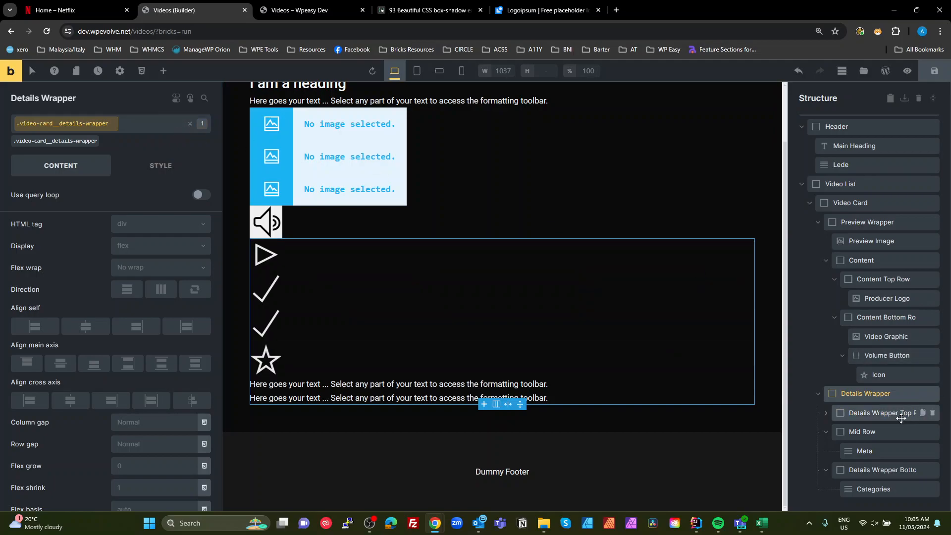
- Try to add a class video-card__details-wrapper-rop-row to the Details Wrapper Top Row element and copy it
left_click(865, 414)
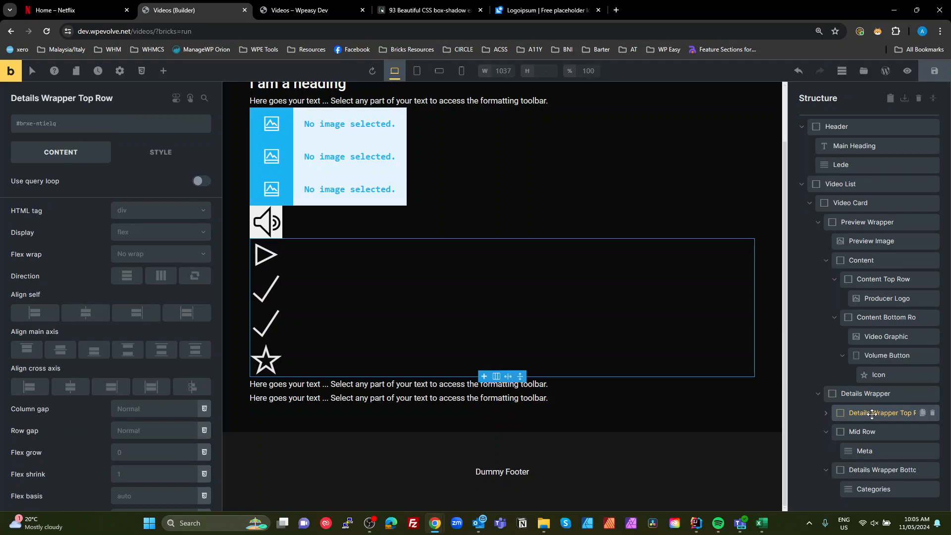
left_click(111, 125)
type("video-card__")
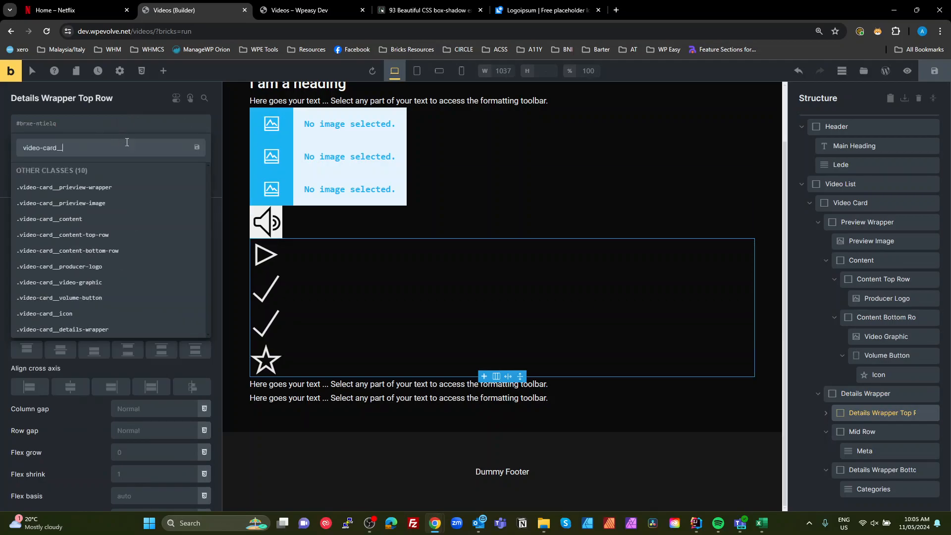
type("details-w")
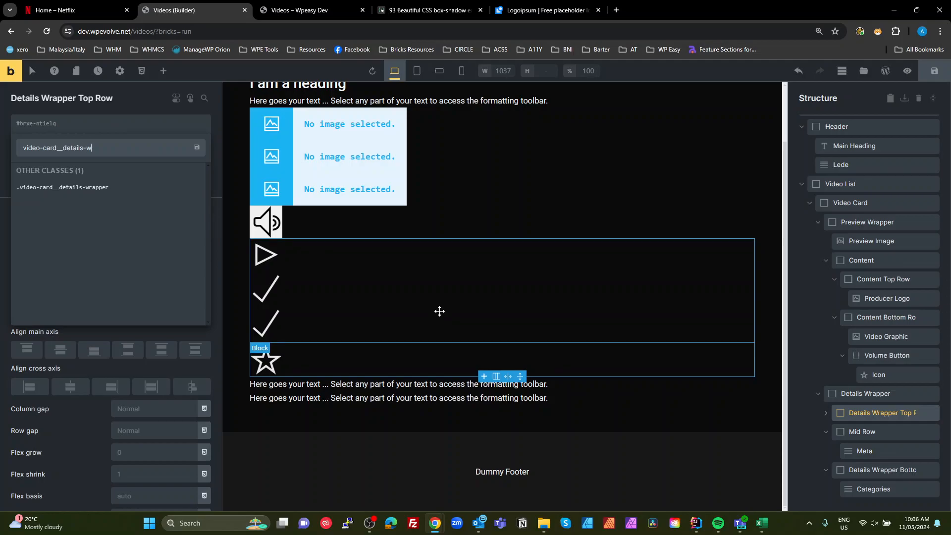
type("rapper-")
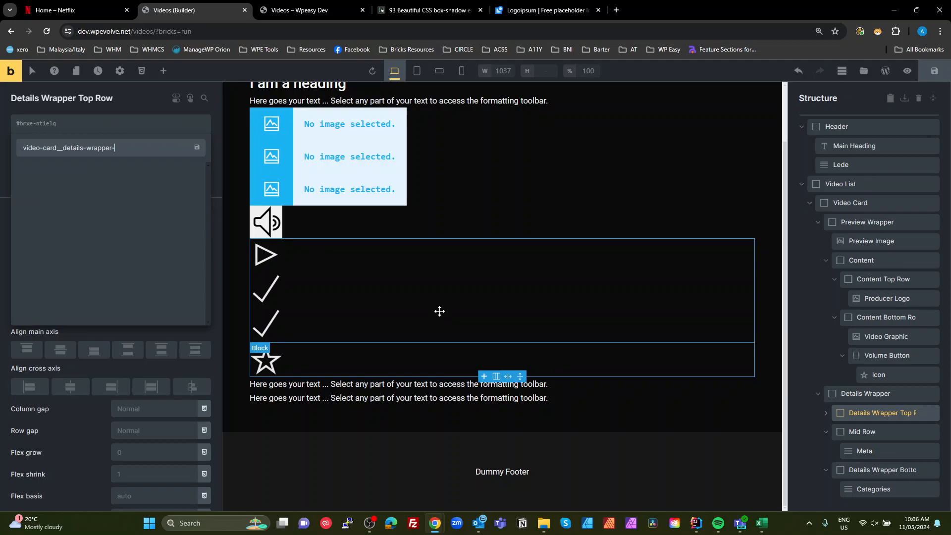
type("rop-row")
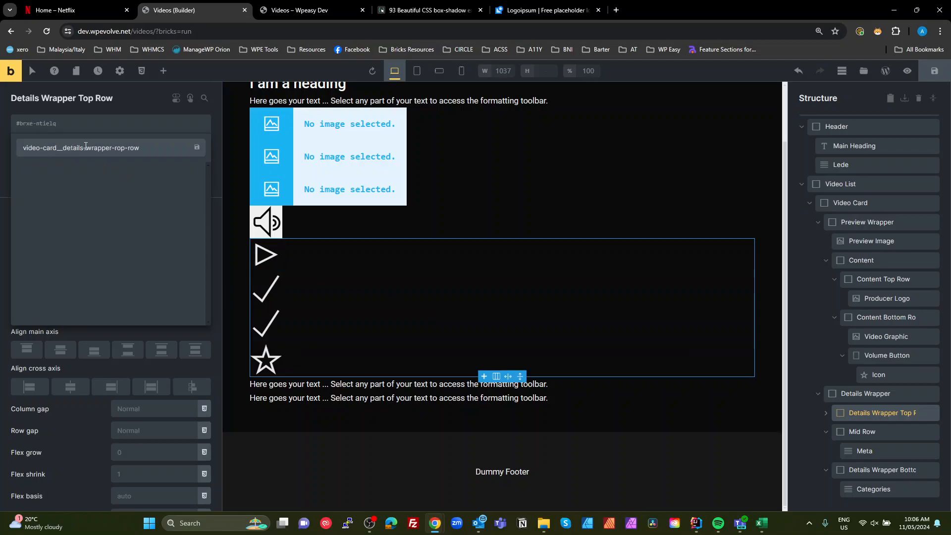
left_click_drag(1, 149, 4, 149)
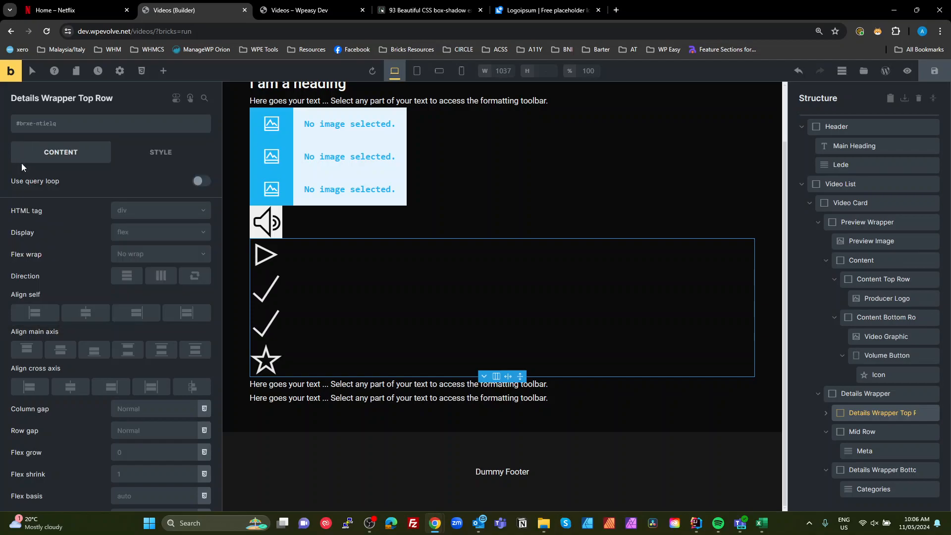
key("ctrl+c")
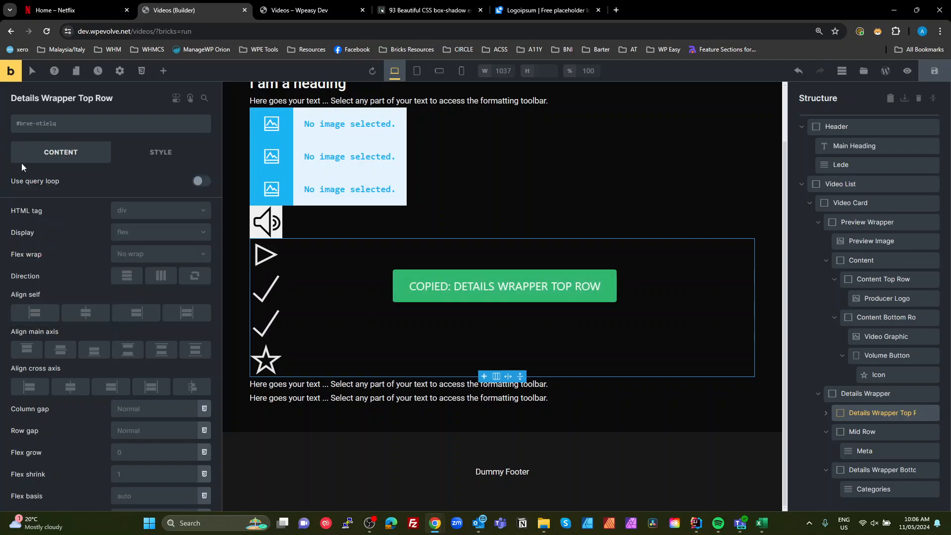
left_click(846, 430)
left_click(69, 126)
key("ctrl+v")
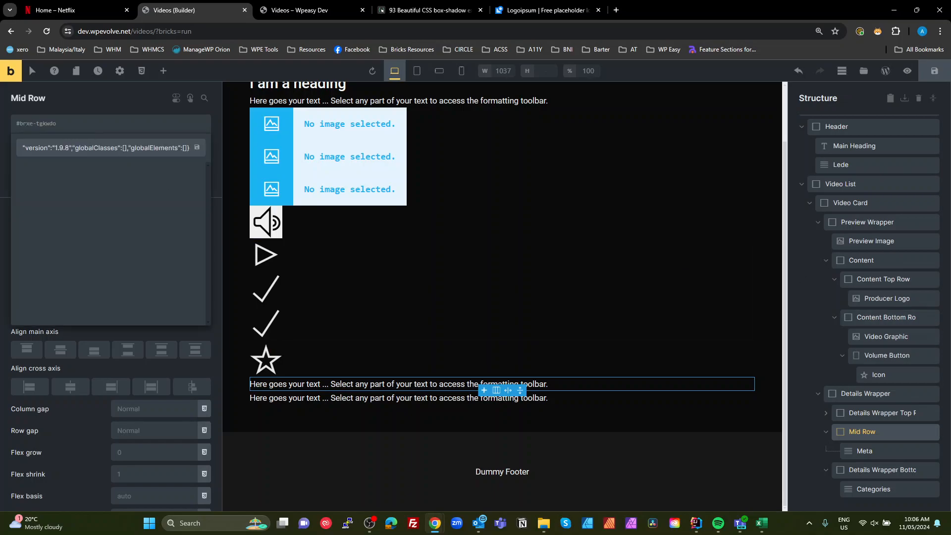
key("ctrl+a")
key("BackSpace")
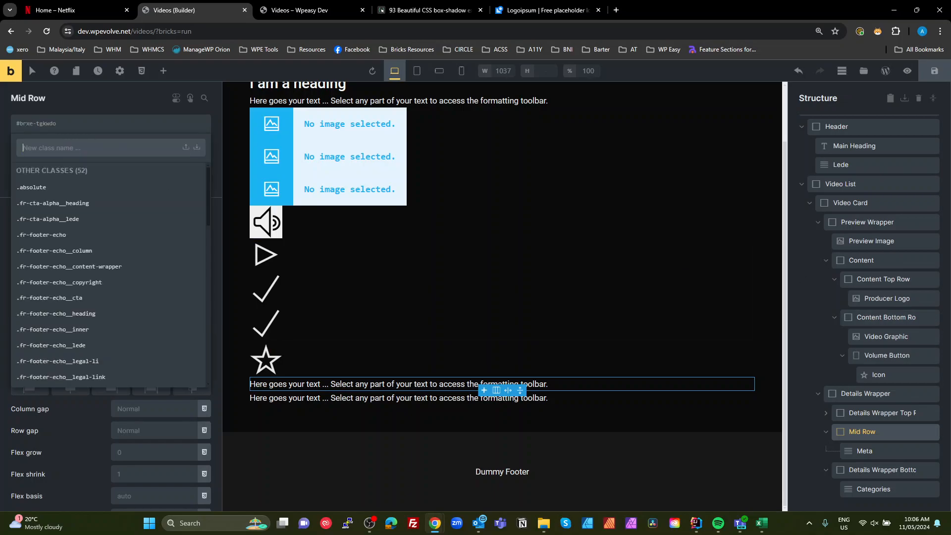
- Select the video-card__details-wrapper class name text on Details Wrapper and reselect Details Wrapper Top Row
left_click(852, 431)
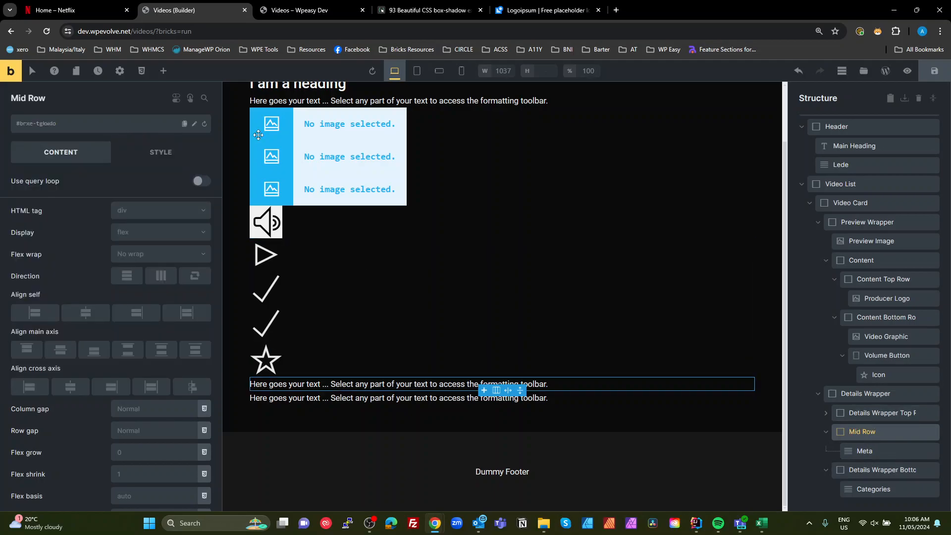
left_click(855, 411)
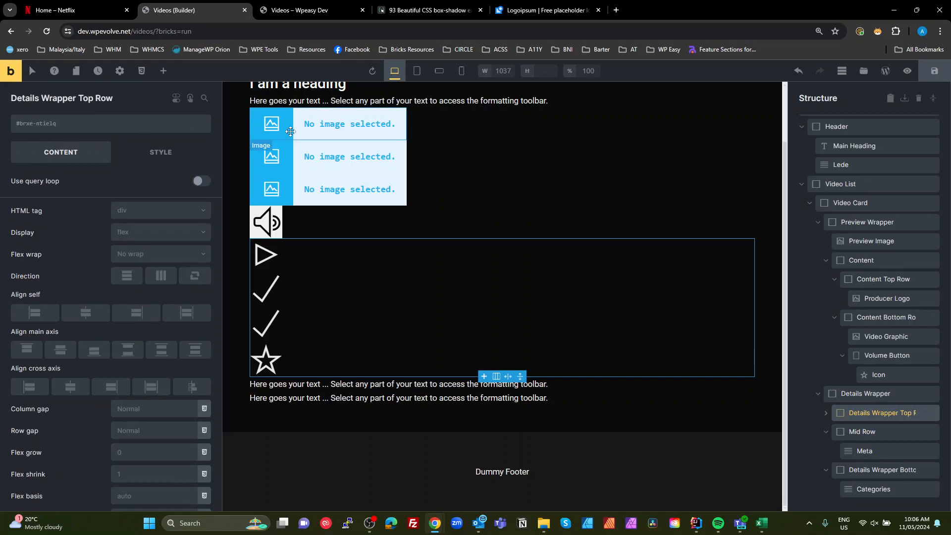
left_click(852, 392)
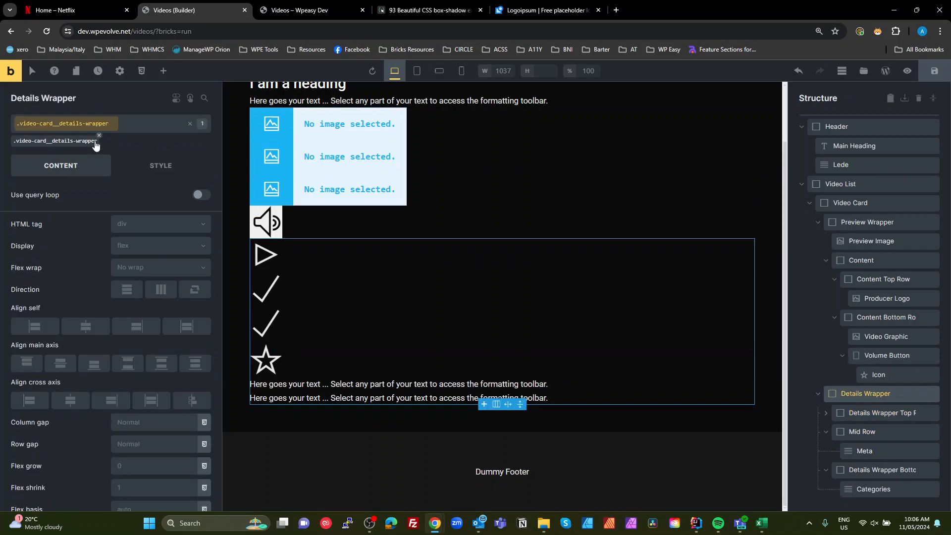
left_click(181, 125)
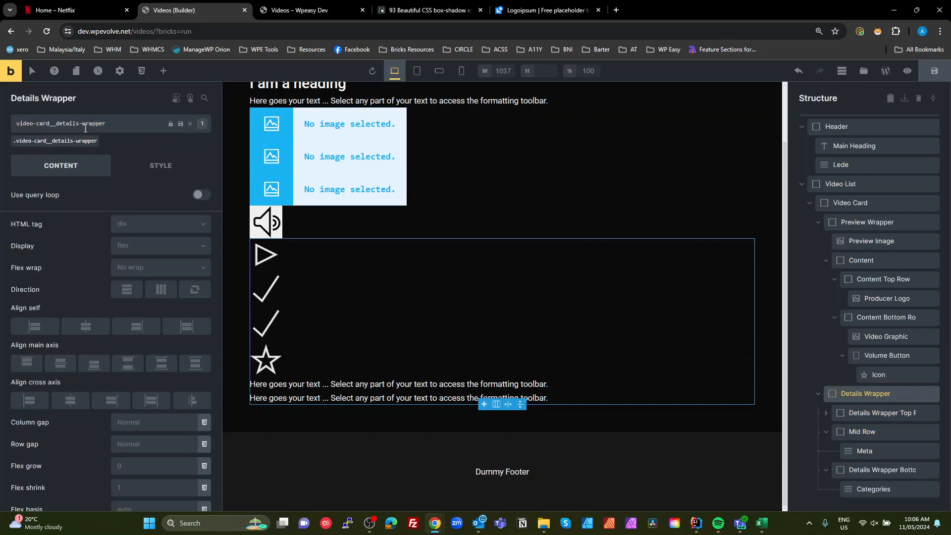
left_click_drag(101, 125, 0, 136)
left_click_drag(131, 119, 0, 106)
key("ctrl+c")
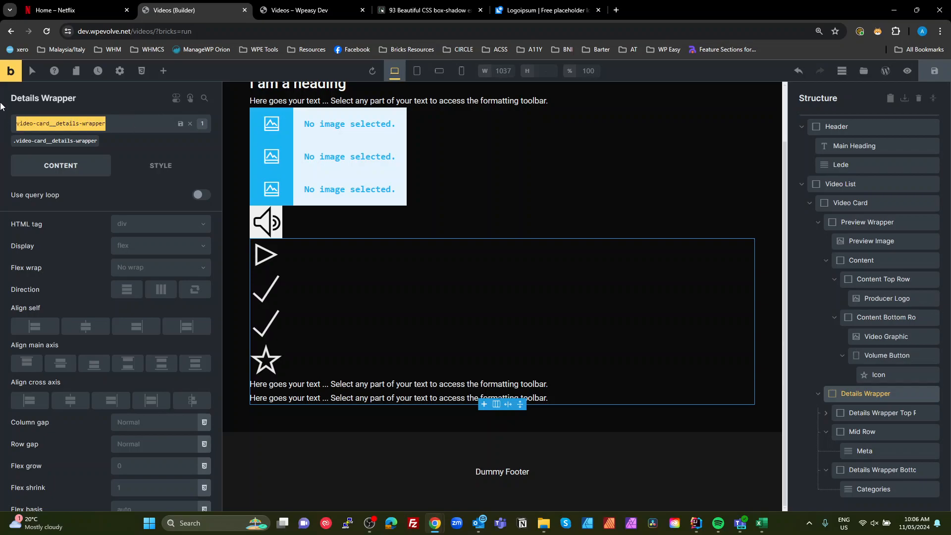
key("Return")
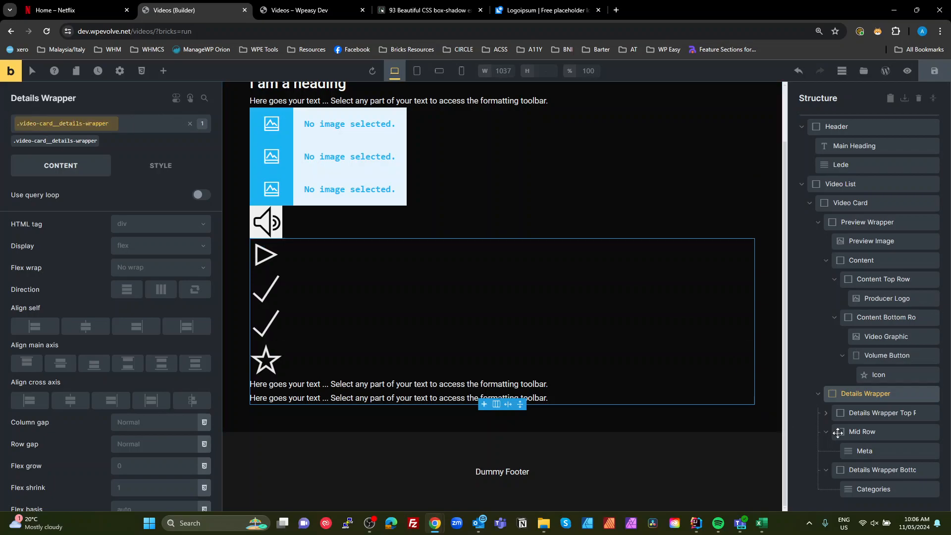
left_click(847, 415)
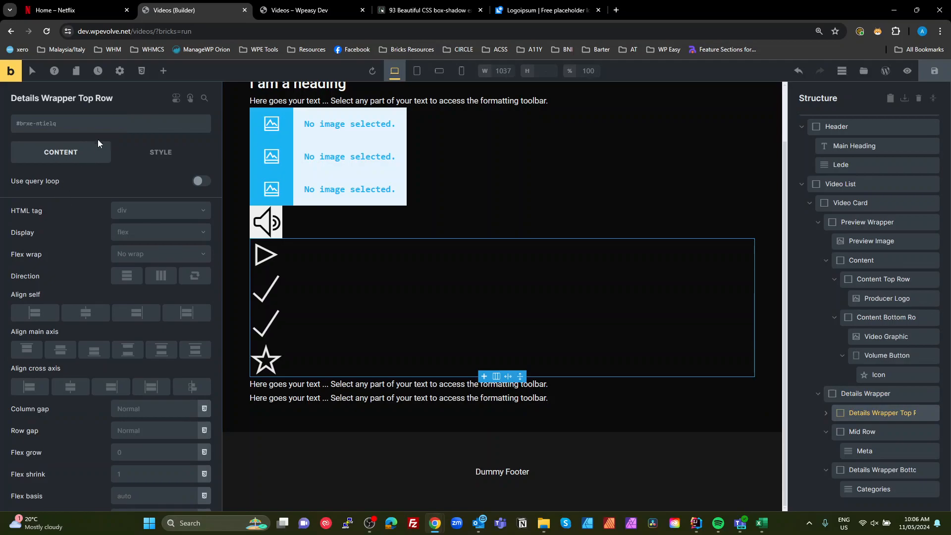
- Add the class video-card__details-wrapper-top-row to the Details Wrapper Top Row element
left_click(108, 125)
key("ctrl+v")
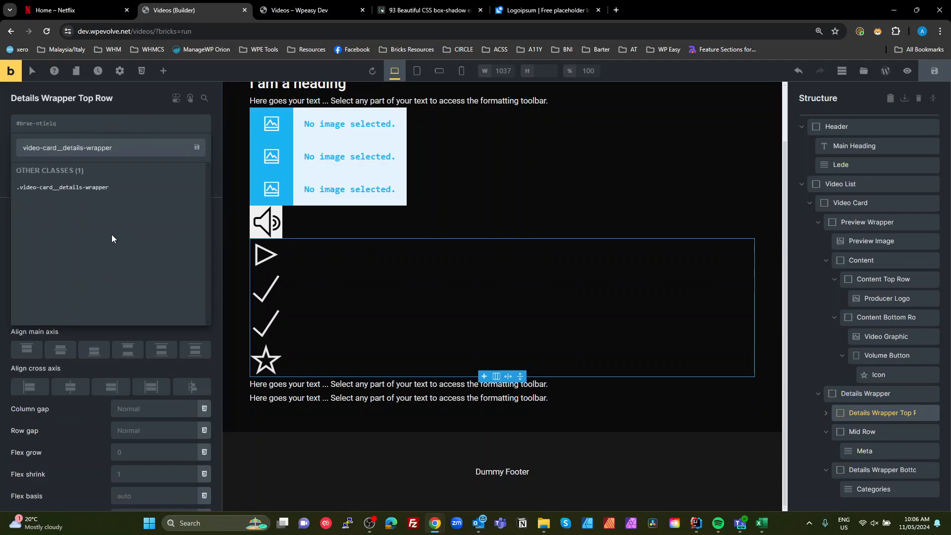
type("-to")
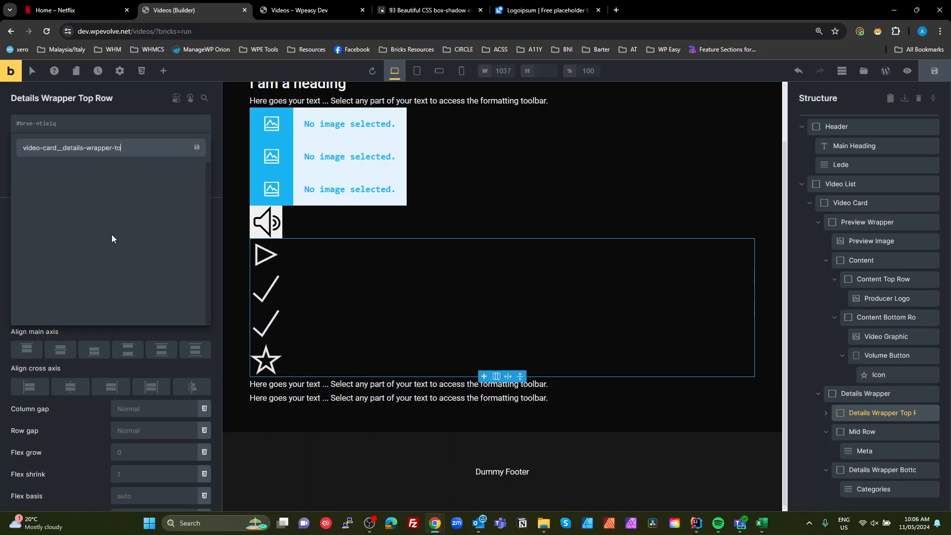
type("p-row")
key("Return")
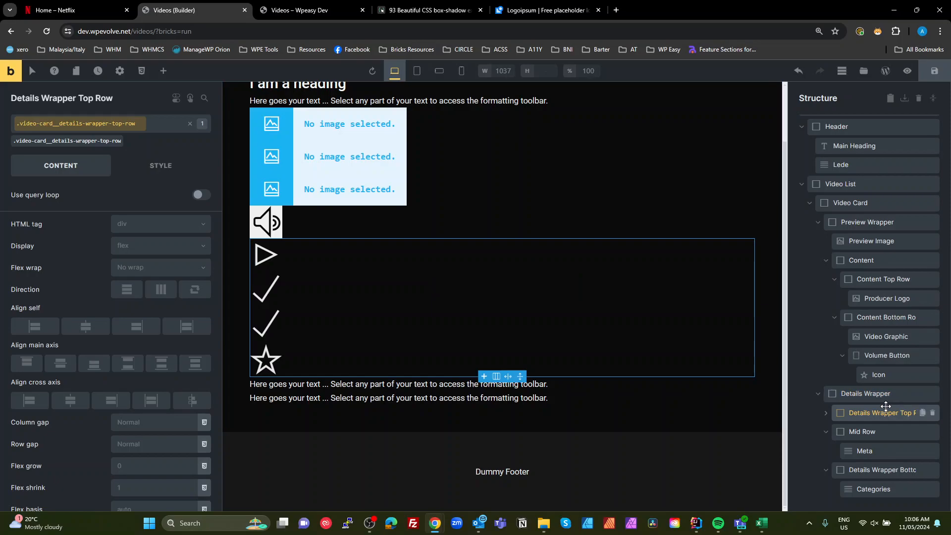
- Add the class video-card__details-wrapper-mid-row to the Mid Row element
left_click(859, 432)
left_click(84, 123)
key("ctrl+v")
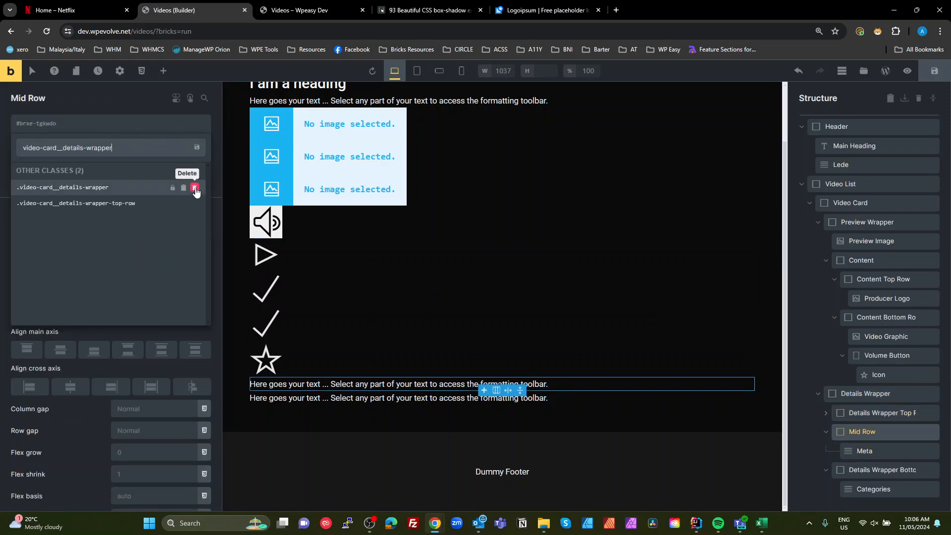
left_click(195, 188)
type("-mid-row")
key("Return")
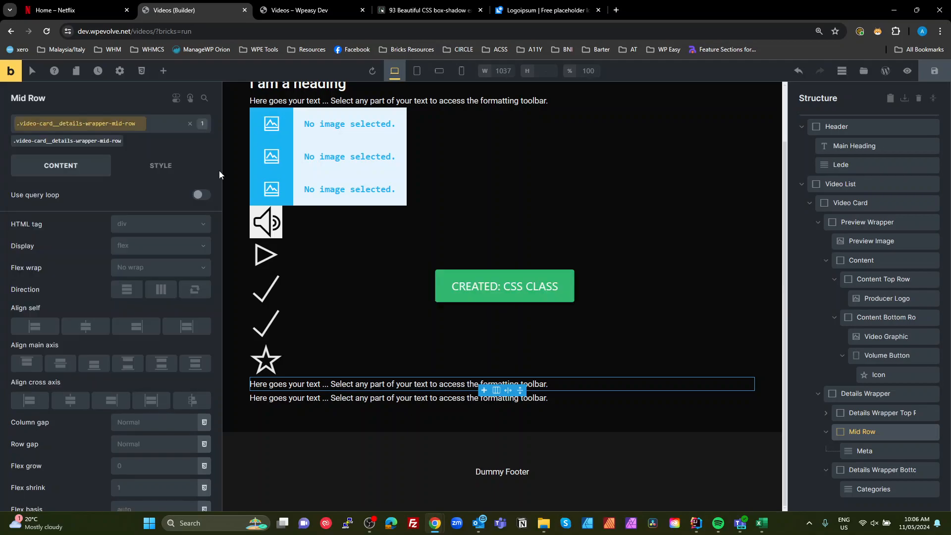
- Add the class video-card__details-wrapper-bottom-row to the Details Wrapper Bottom Row element
left_click(877, 465)
left_click(77, 124)
key("ctrl+v")
type("-bo")
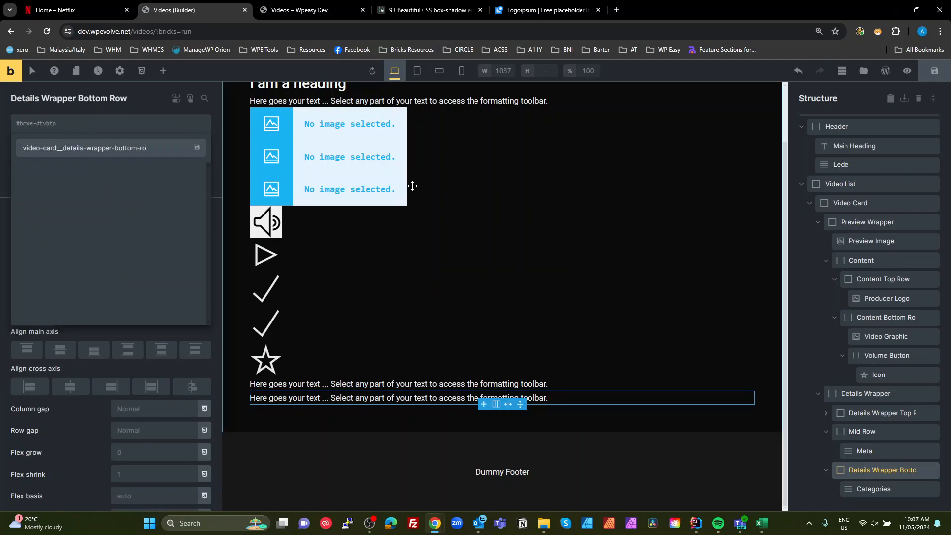
key("Return")
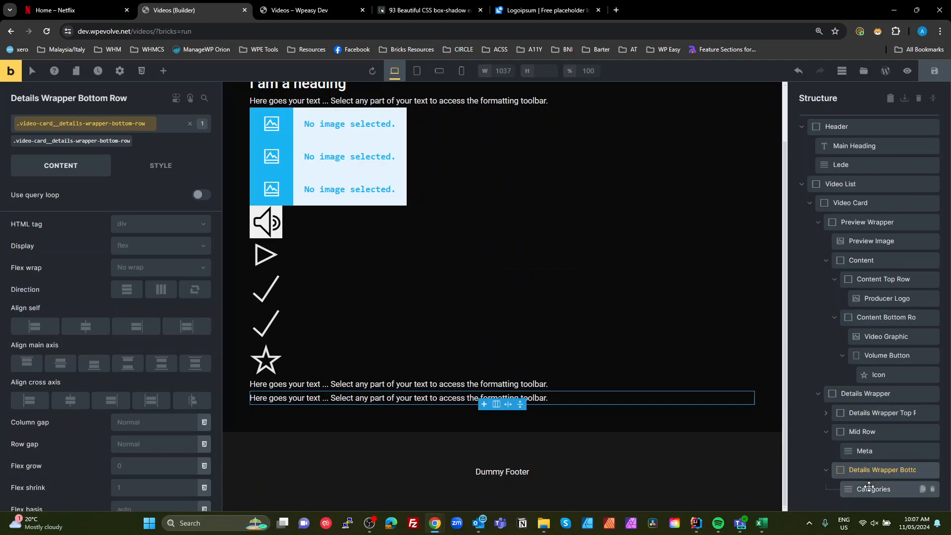
- Add the class video-card__controls to the Controls element inside Details Wrapper Top Row
left_click(826, 413)
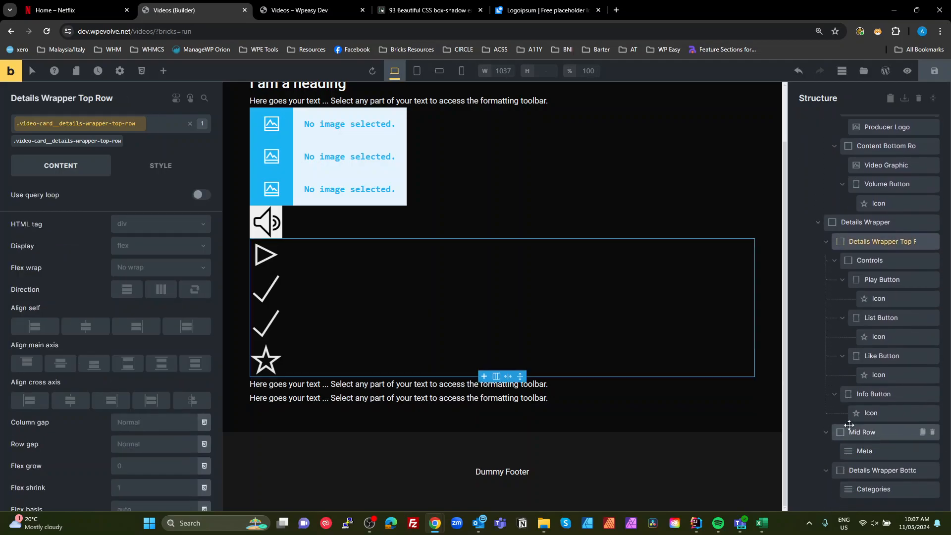
left_click(878, 256)
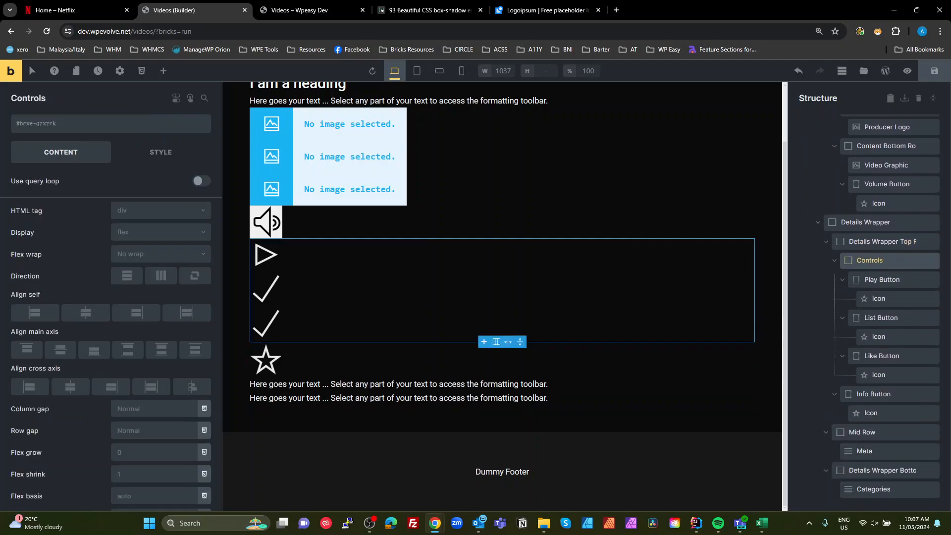
left_click(82, 126)
type("video-card__details-wrapper")
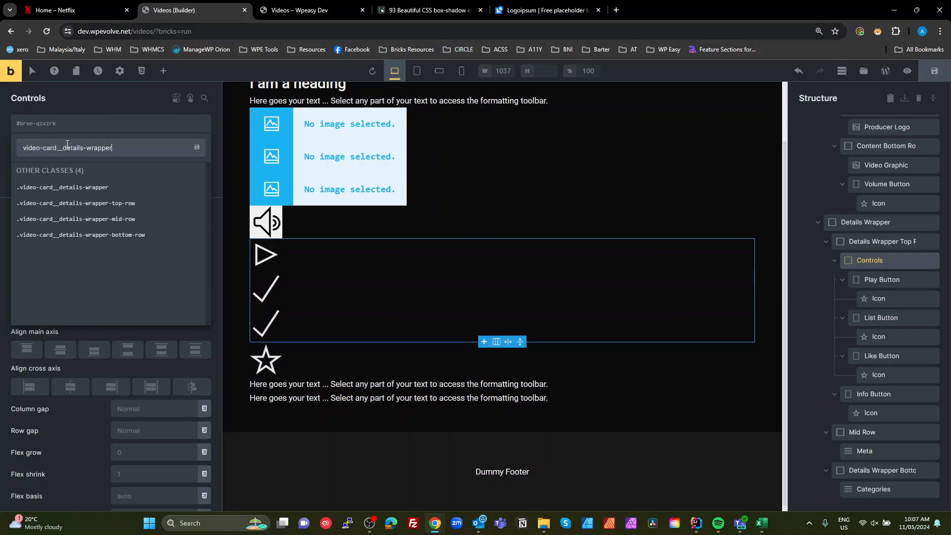
left_click_drag(65, 146, 198, 137)
key("BackSpace")
key("BackSpace")
type("__controls")
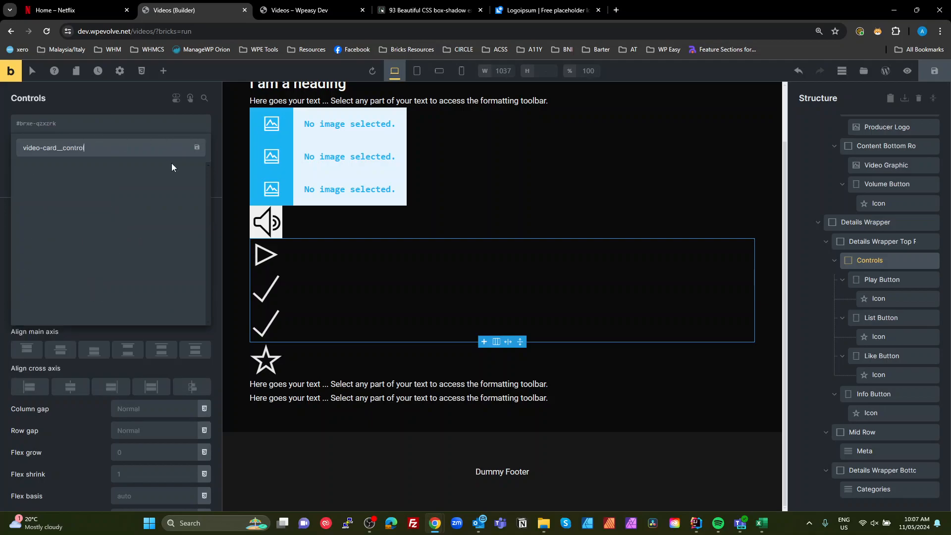
key("Return")
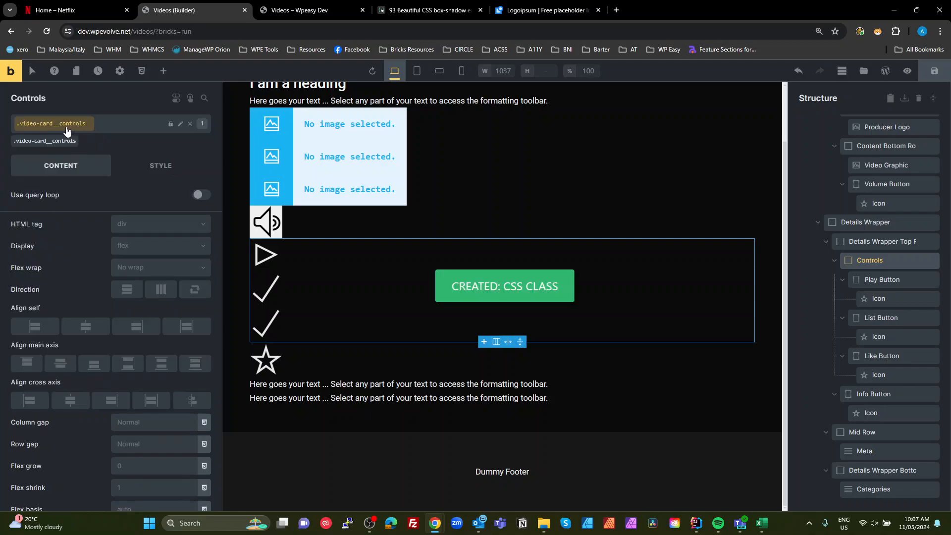
- Try to add a class video-card__play-button to the Play Button element and copy the class name
left_click(886, 279)
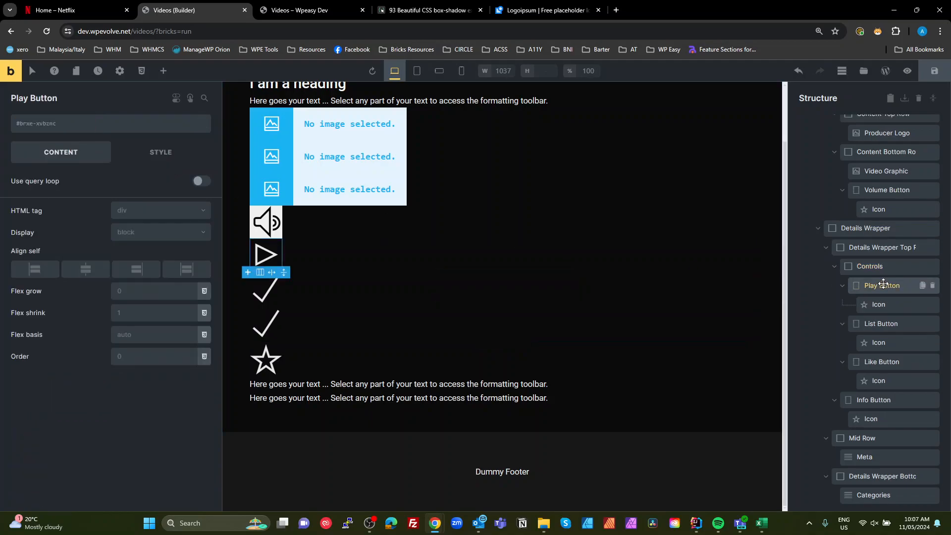
left_click(83, 124)
type("video-card__details-wrapper")
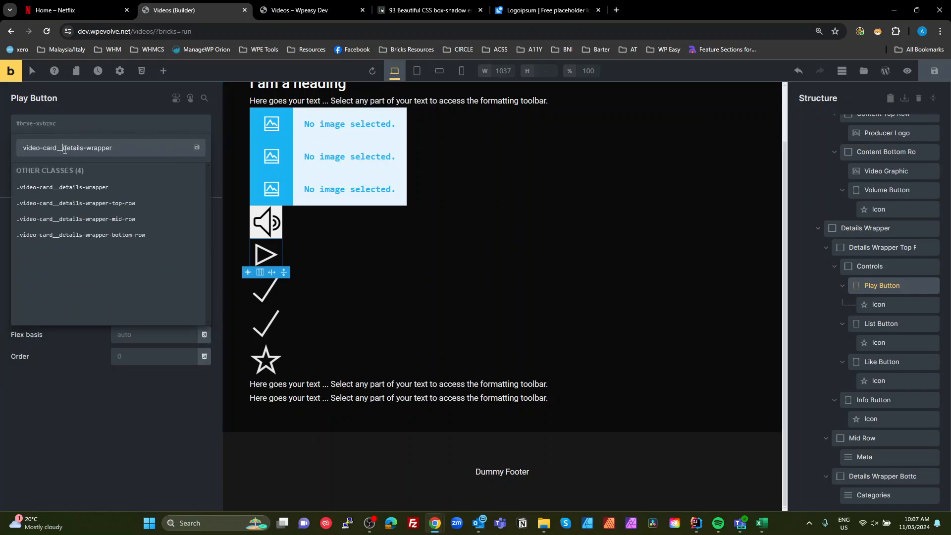
left_click_drag(64, 148, 273, 176)
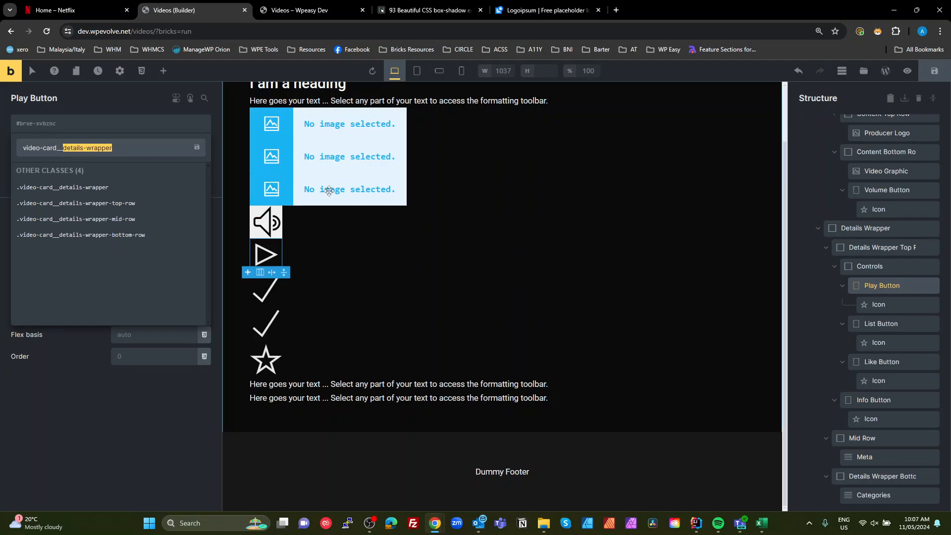
type("play-button")
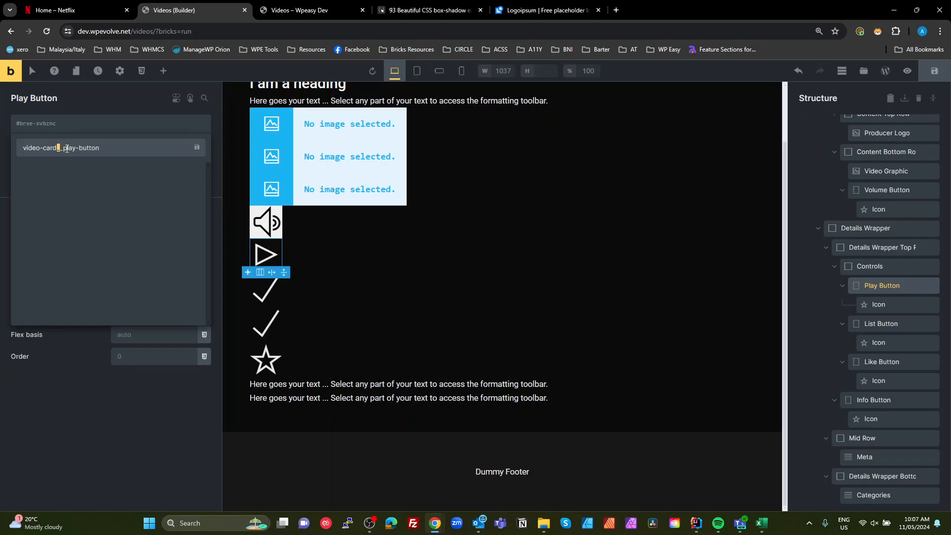
left_click_drag(64, 149, 4, 148)
key("ctrl+c")
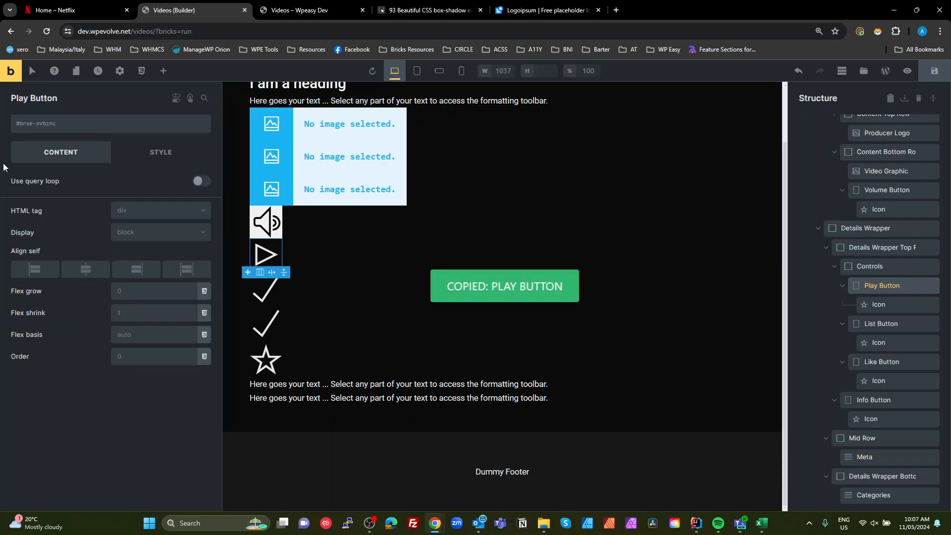
- Add the existing class video-card__icon to the Icon inside Play Button
left_click(888, 304)
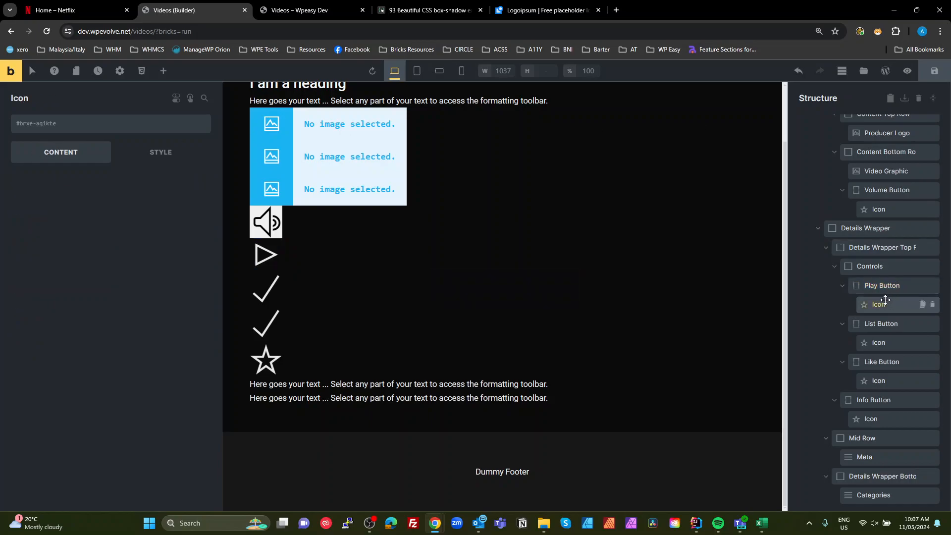
left_click(92, 126)
type("icon")
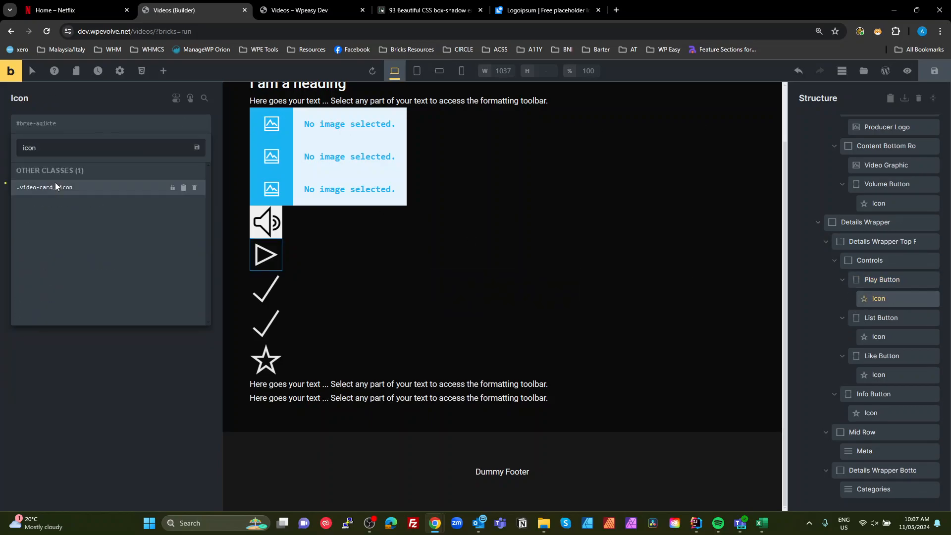
left_click(55, 188)
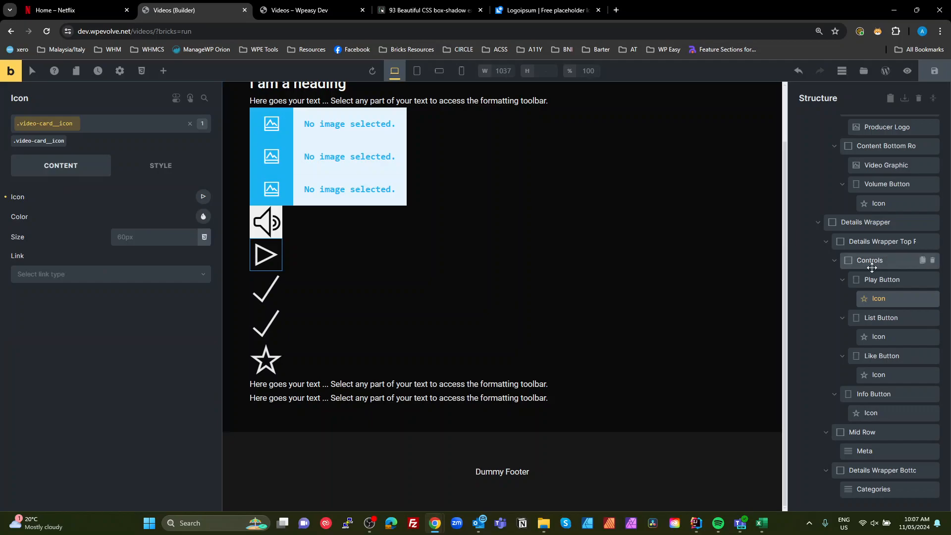
left_click(881, 317)
left_click(67, 125)
key("ctrl+v")
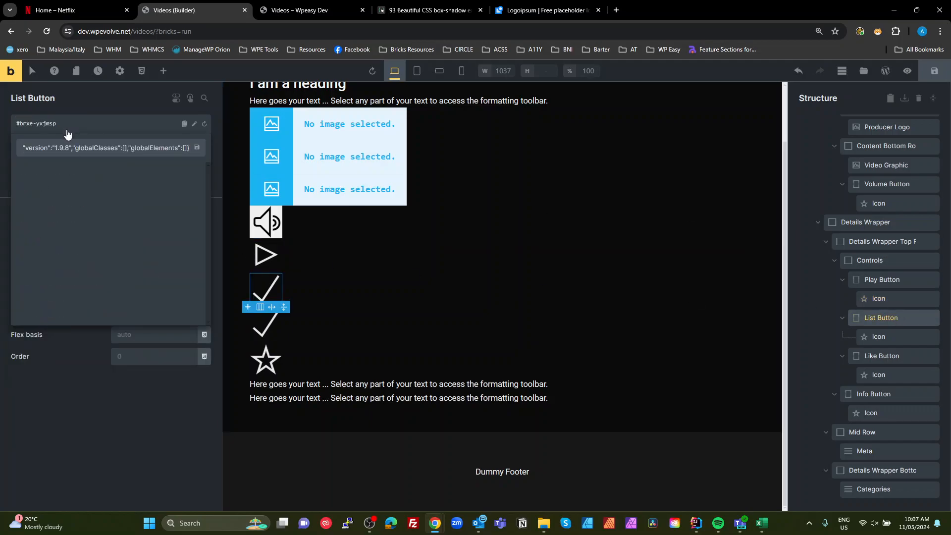
key("ctrl+a")
key("BackSpace")
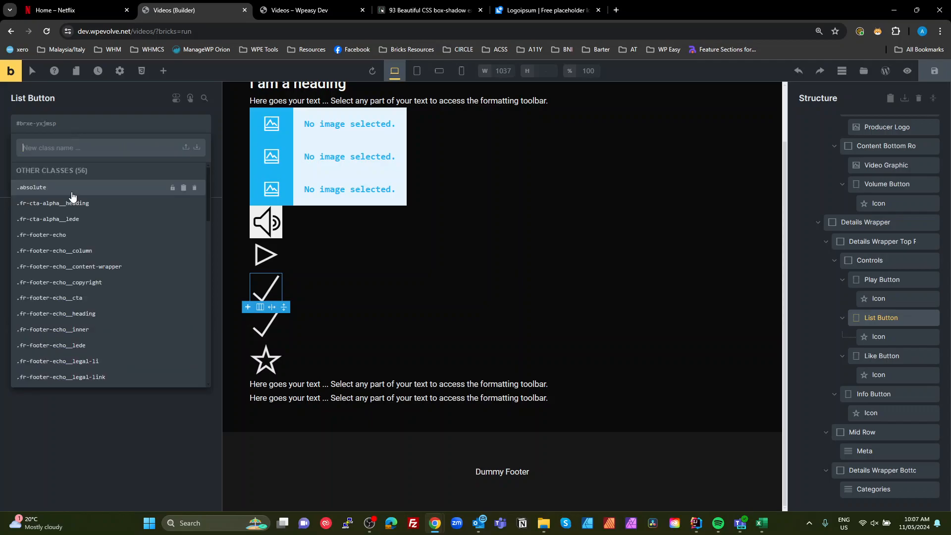
- Reapply the class video-card__icon to the Play Button's Icon and select its class name text for editing
left_click(879, 300)
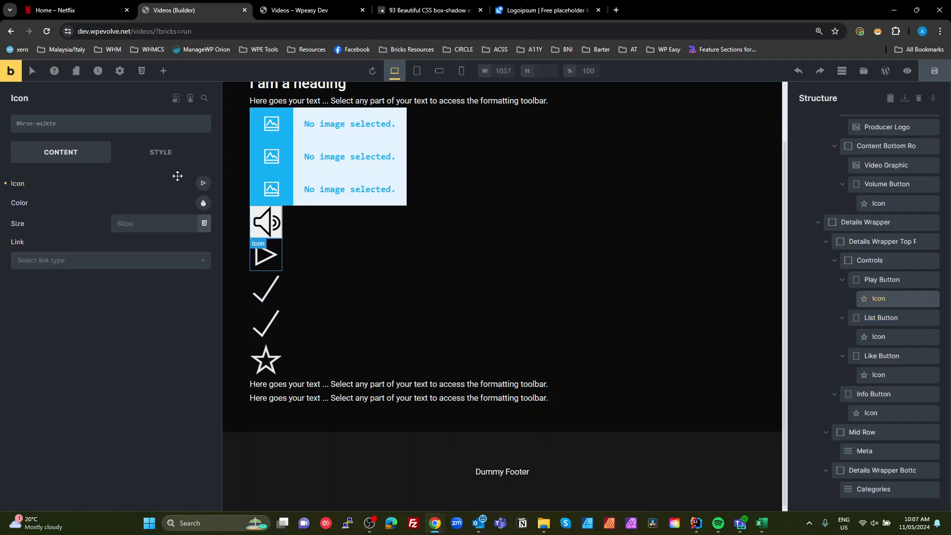
left_click(48, 124)
type("icon")
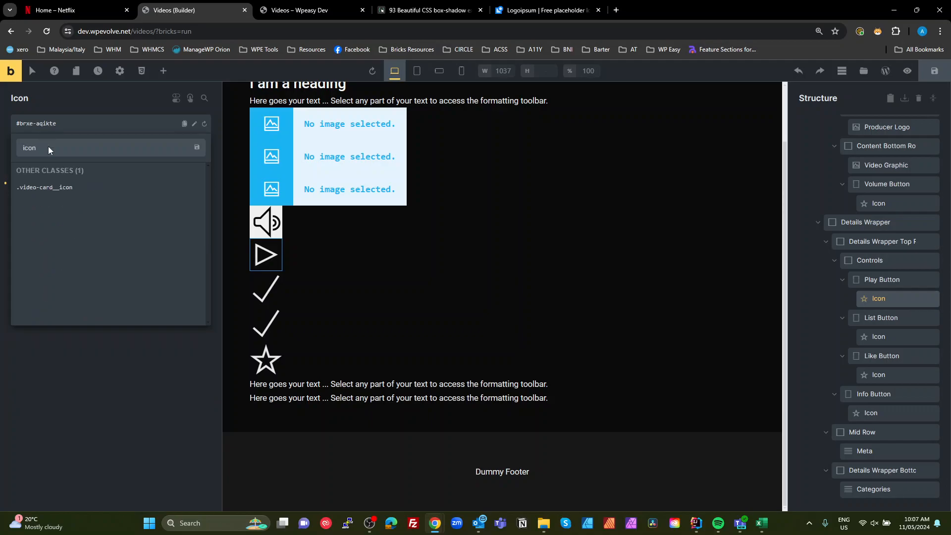
left_click(51, 188)
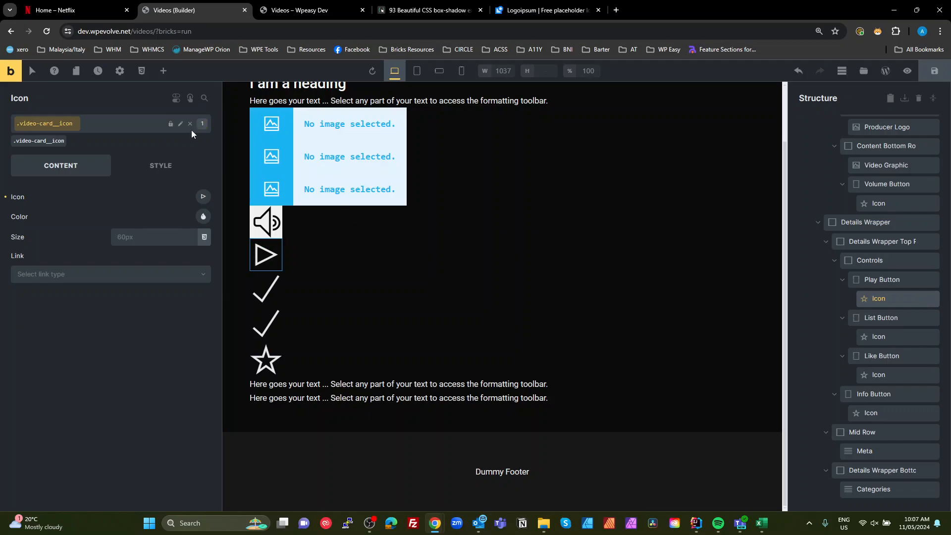
left_click(181, 124)
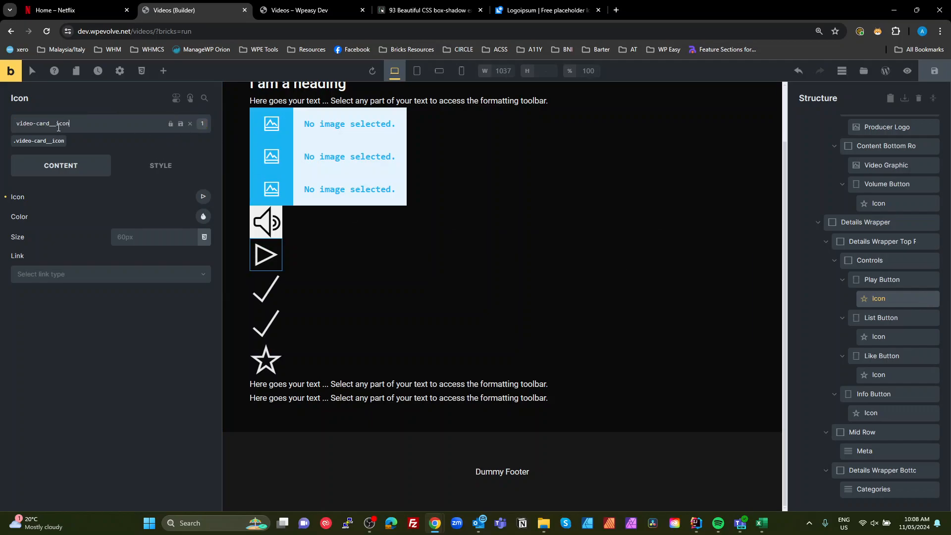
left_click_drag(56, 127, 1, 128)
- Add the class video-card__list-button to the List Button element
left_click(886, 317)
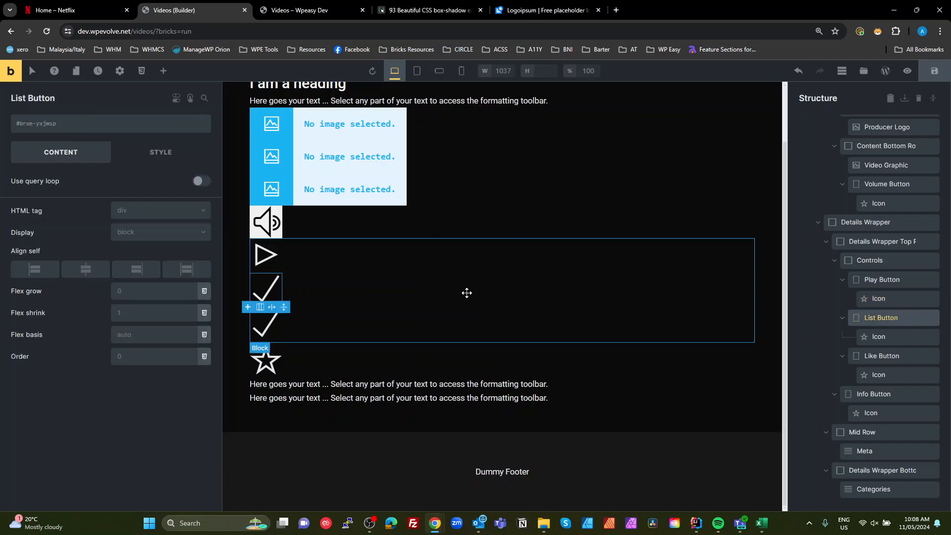
left_click(57, 128)
key("ctrl+v")
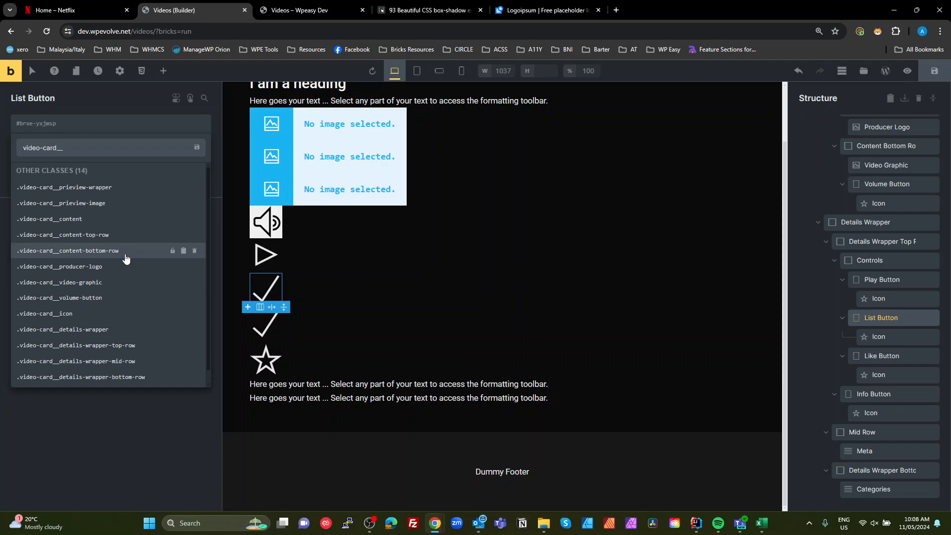
type("list-button")
key("Return")
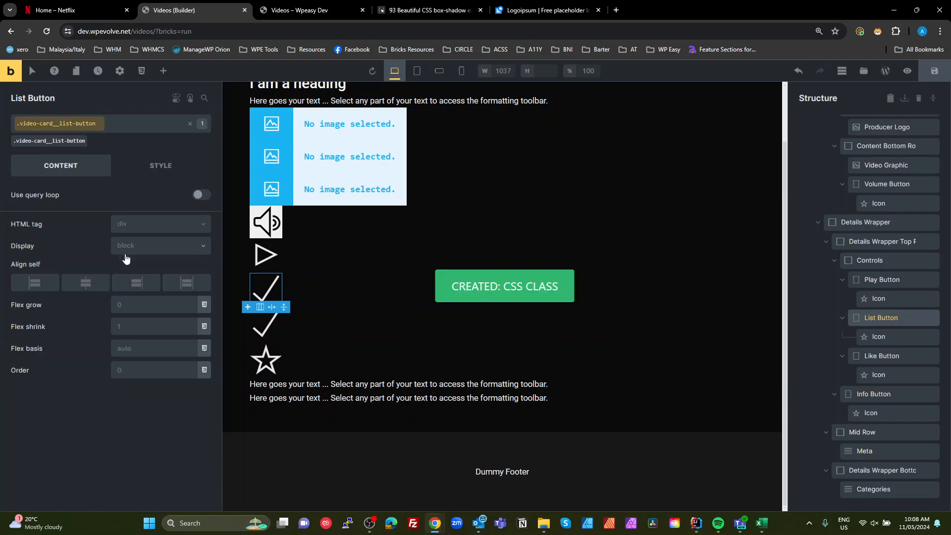
- Add the existing class video-card__icon to the Icon inside List Button
left_click(878, 336)
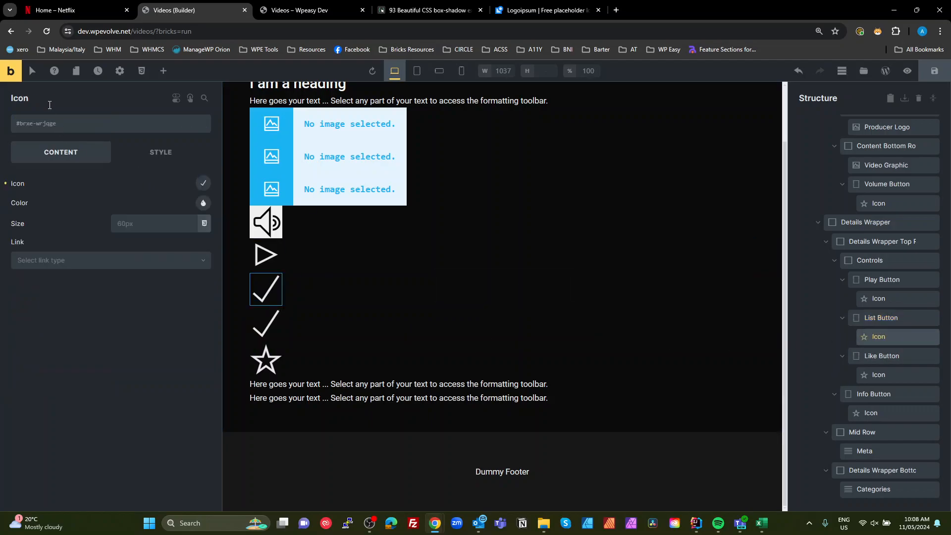
left_click(72, 125)
type("ico")
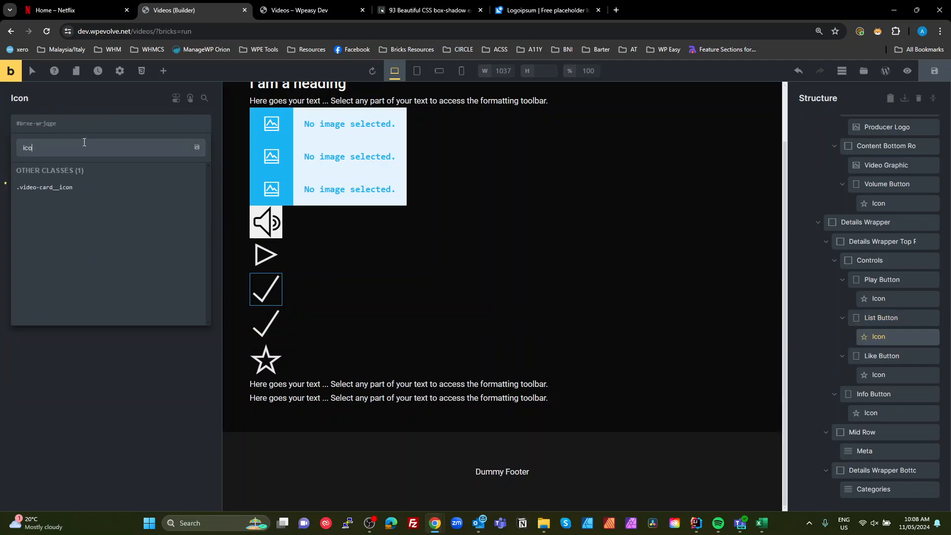
left_click(97, 185)
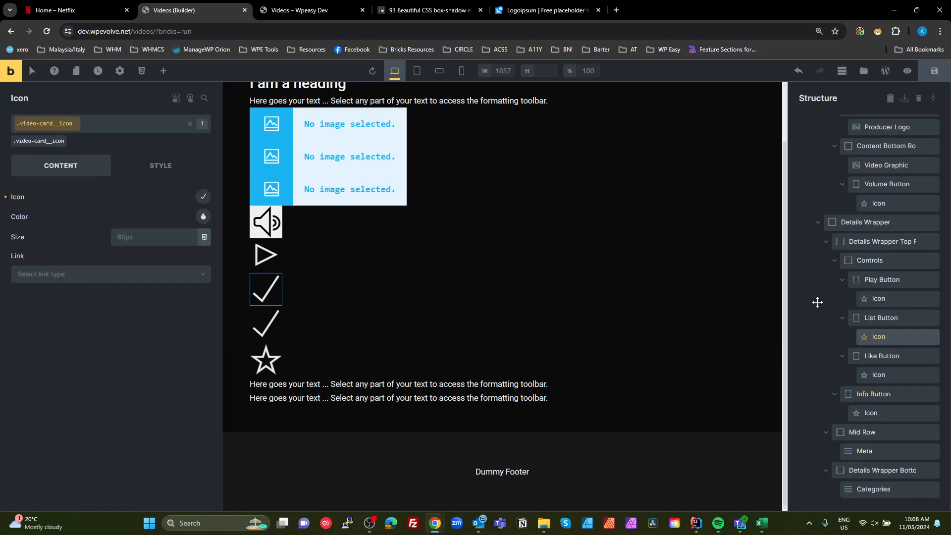
- Add the class video-card__like-button to the Like Button element
left_click(890, 355)
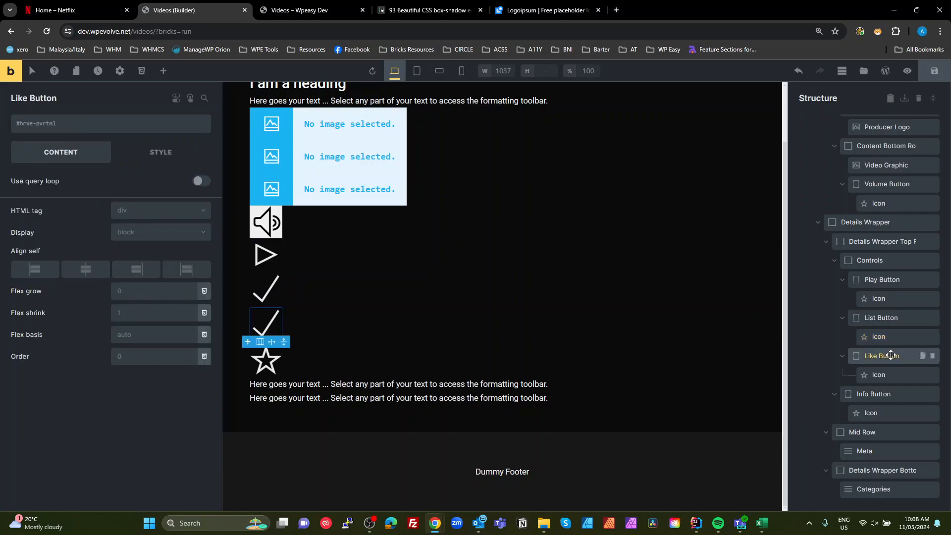
left_click(71, 128)
type("video-card__")
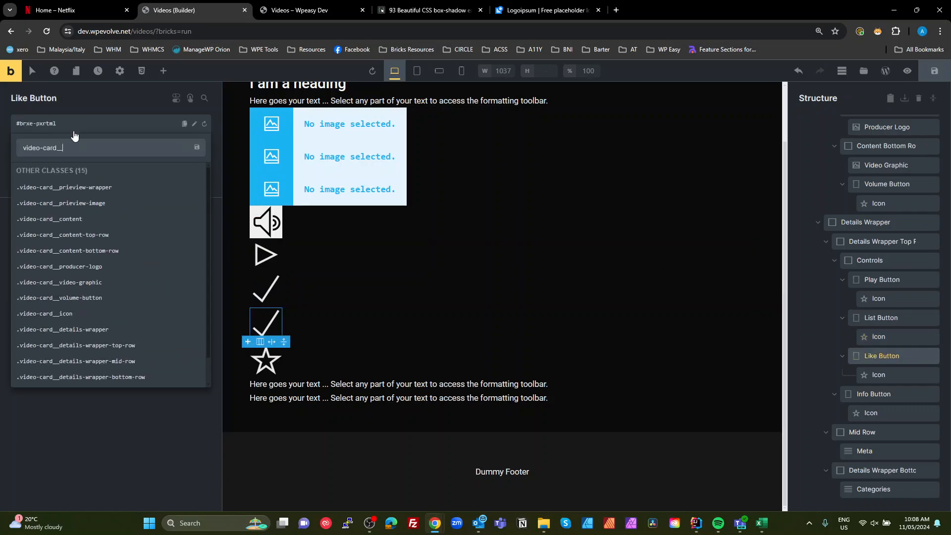
type("like-button")
key("Return")
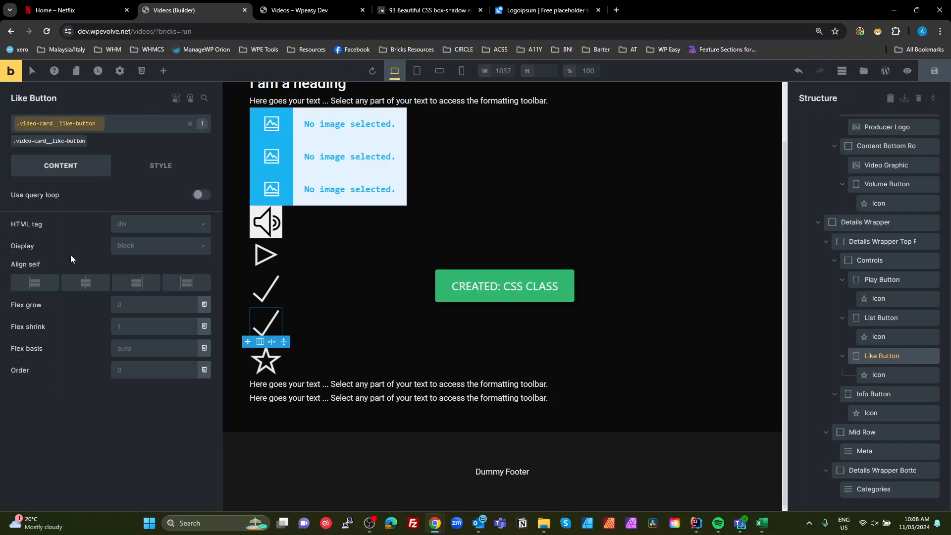
- Add the existing class video-card__icon to the Icon inside Like Button
left_click(877, 374)
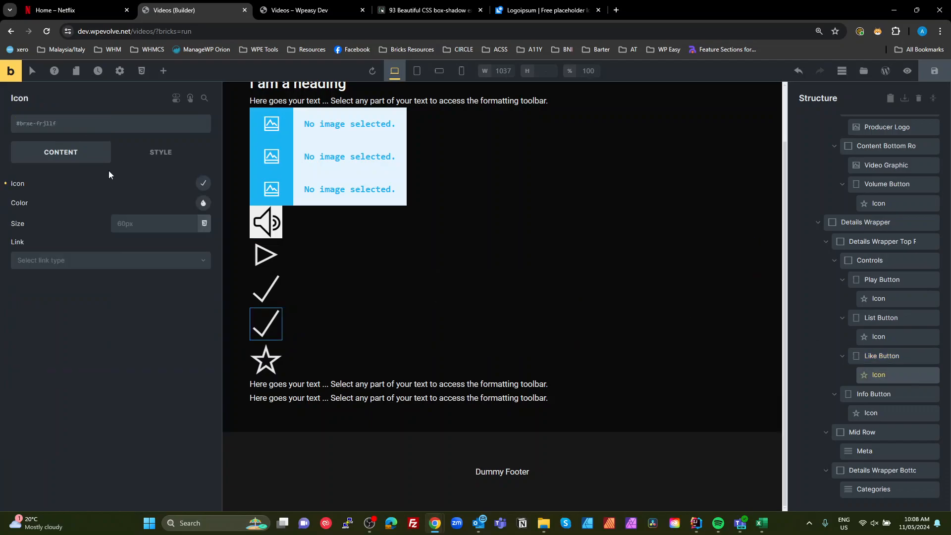
left_click(52, 128)
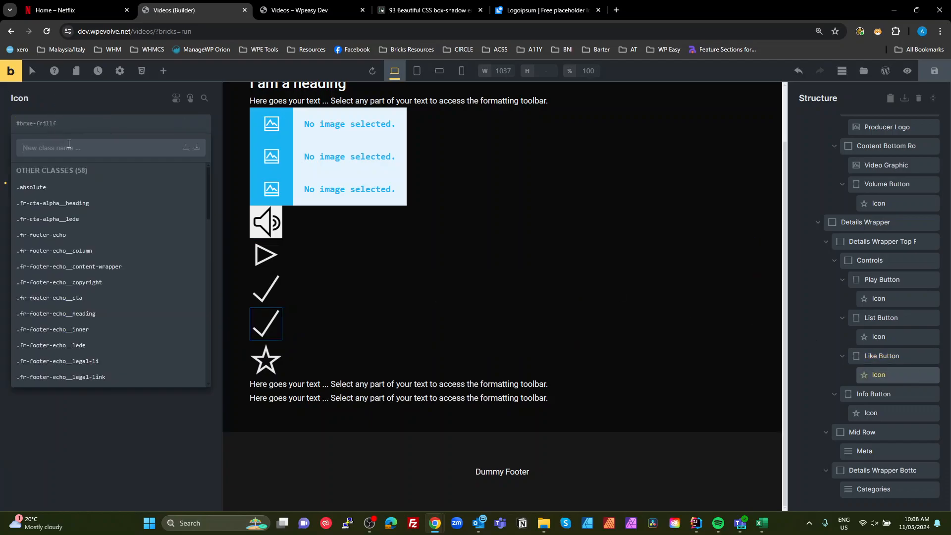
type("icon")
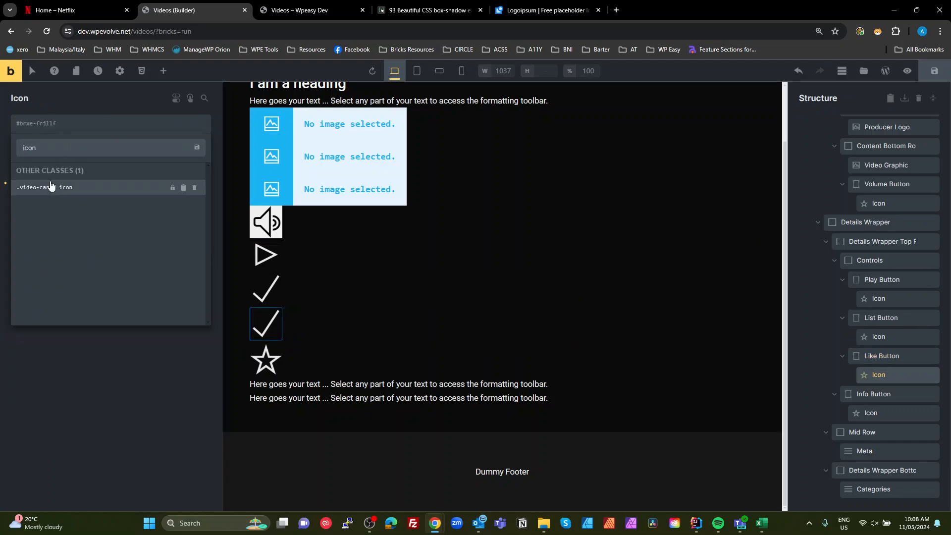
left_click(52, 187)
- Add the class video-card__info-button to the Info Button element
left_click(841, 392)
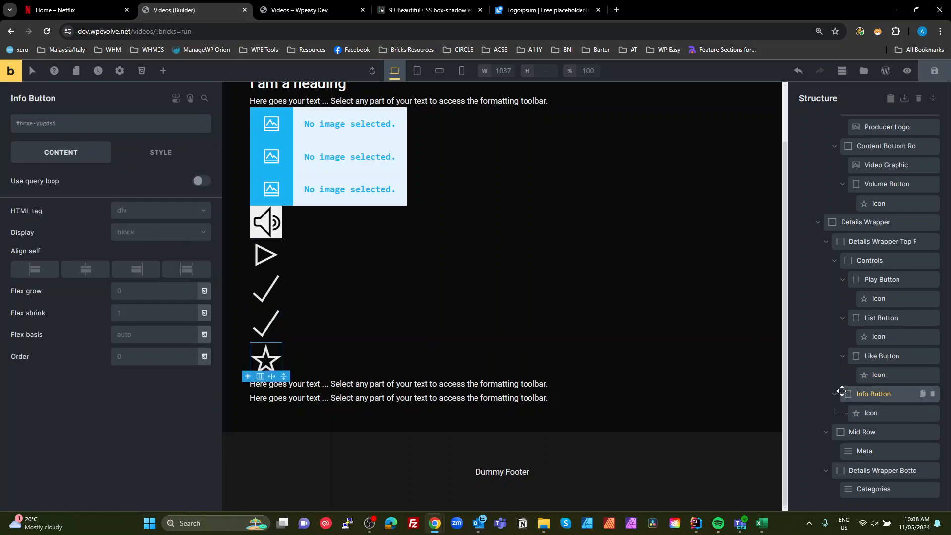
left_click(74, 125)
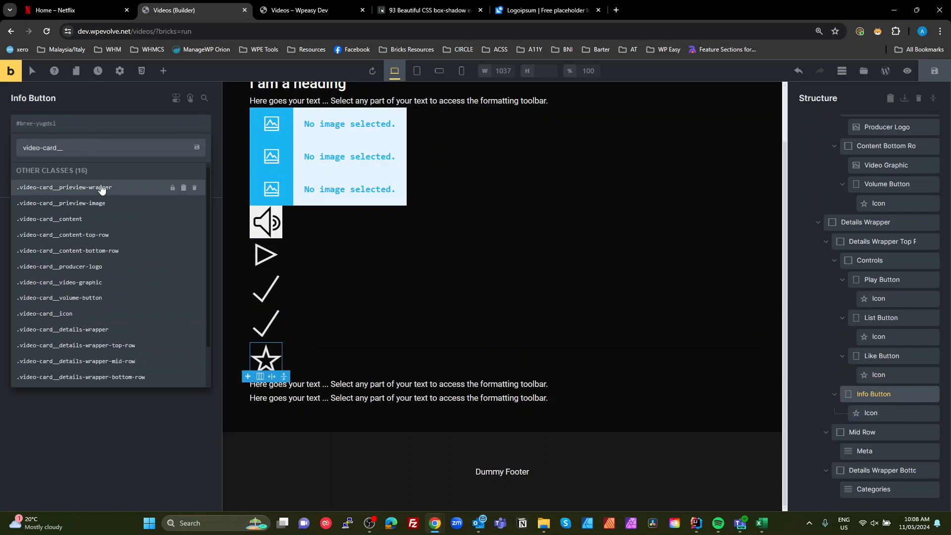
type("info-button")
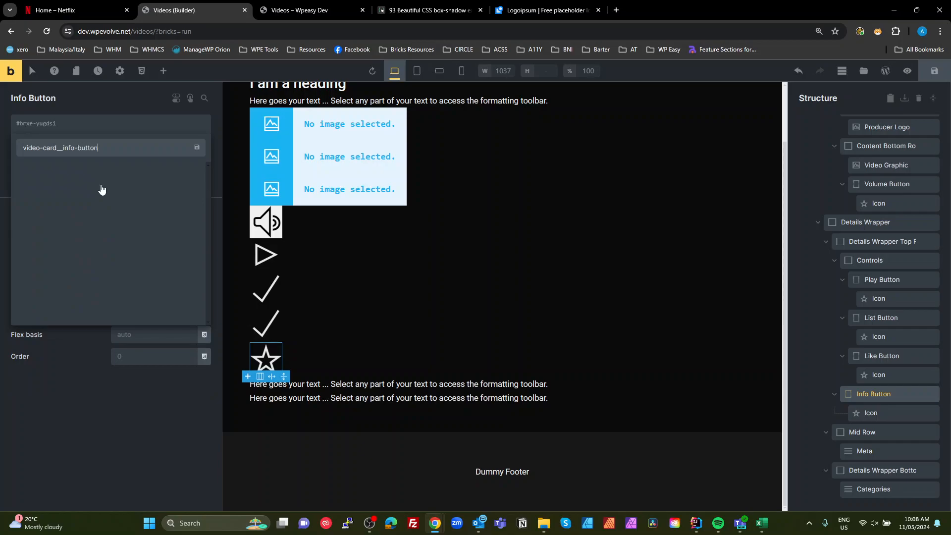
key("Return")
- Add the existing class video-card__icon to the Icon inside Info Button
left_click(864, 412)
left_click(56, 125)
type("icon")
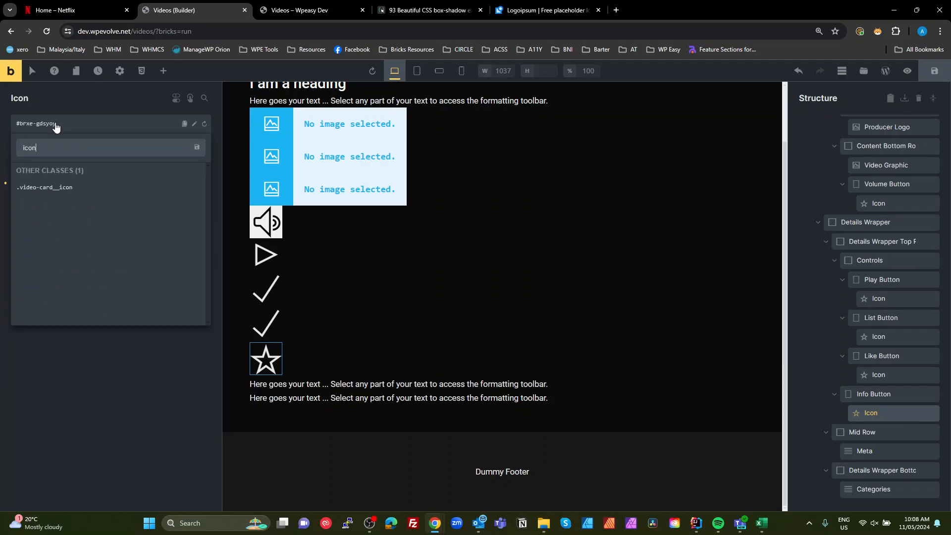
left_click(74, 187)
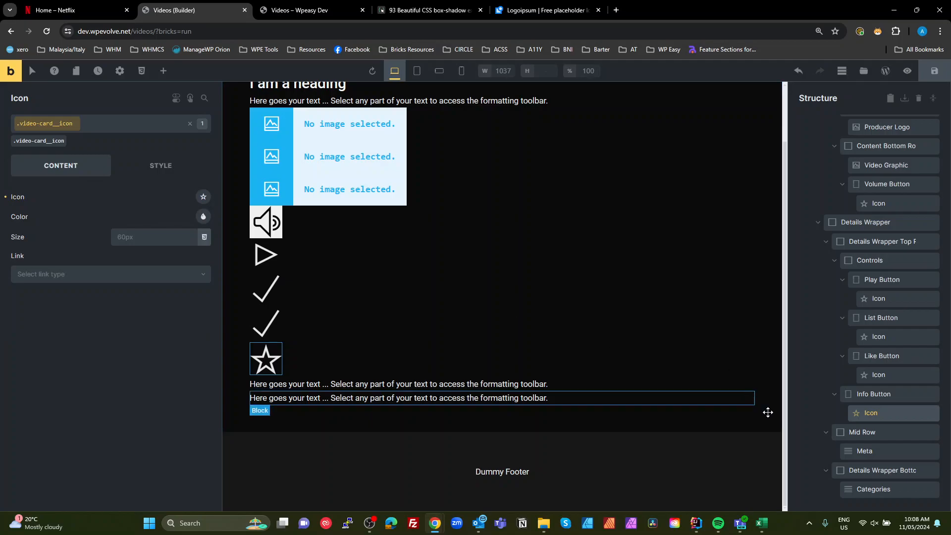
- Add the class video-card__meta to the Meta text element in Mid Row
left_click(864, 432)
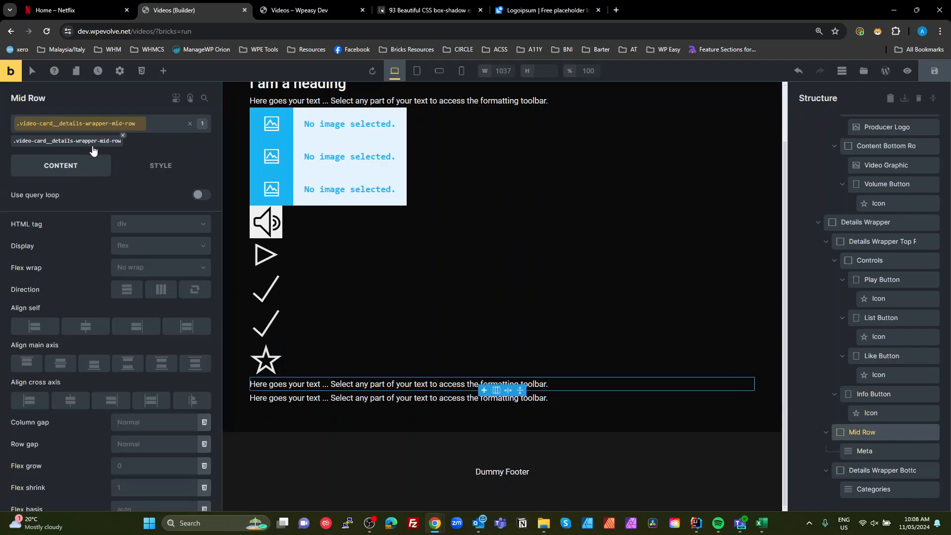
left_click(854, 450)
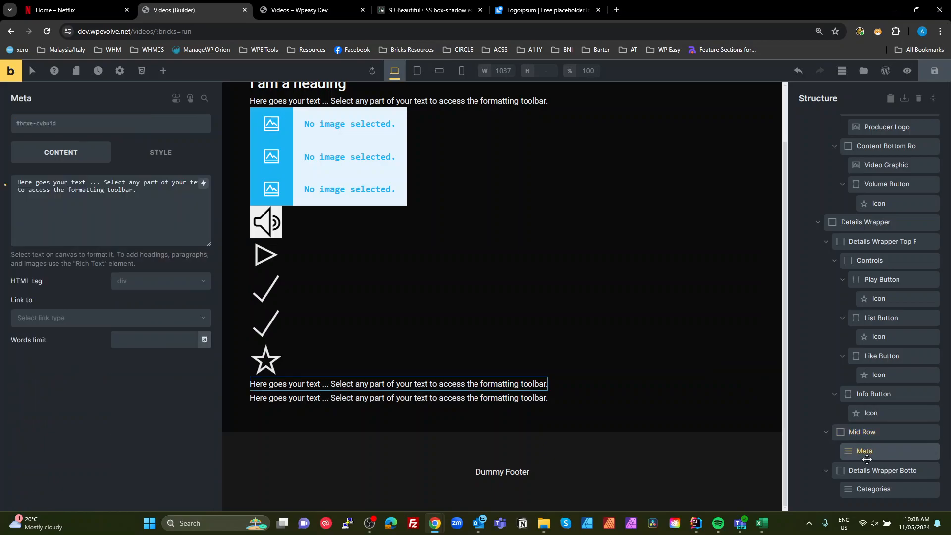
left_click(63, 129)
type("video-card__")
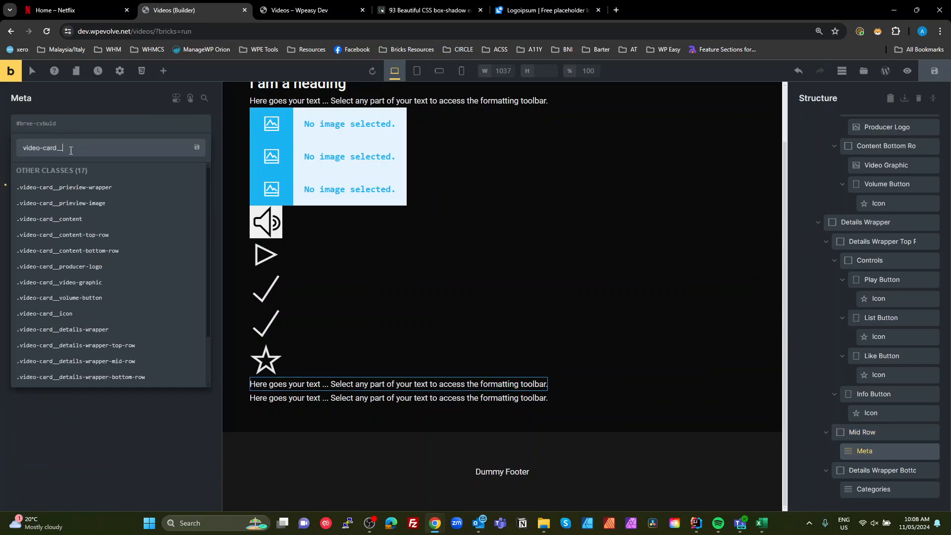
type("meta")
key("Return")
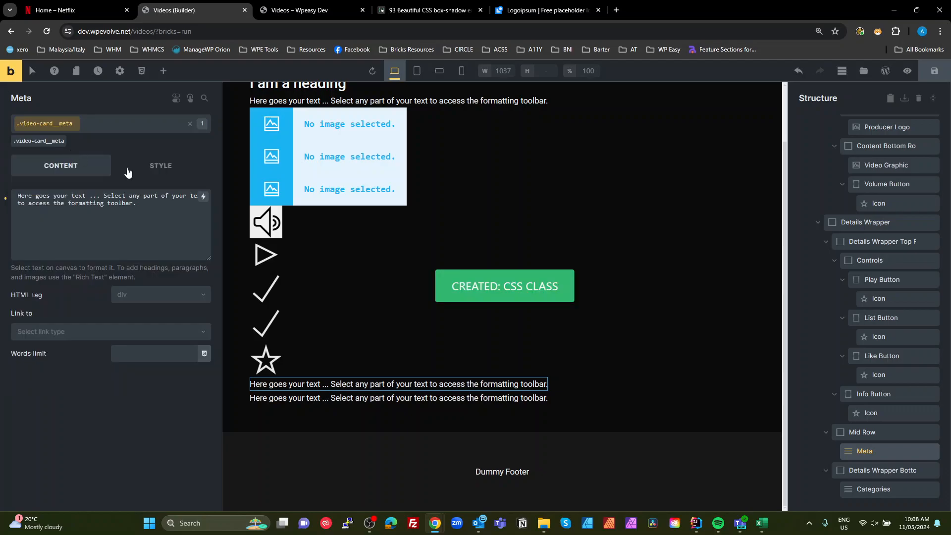
- Add the class video-card__categories to the Categories text element in Details Wrapper Bottom Row
left_click(888, 469)
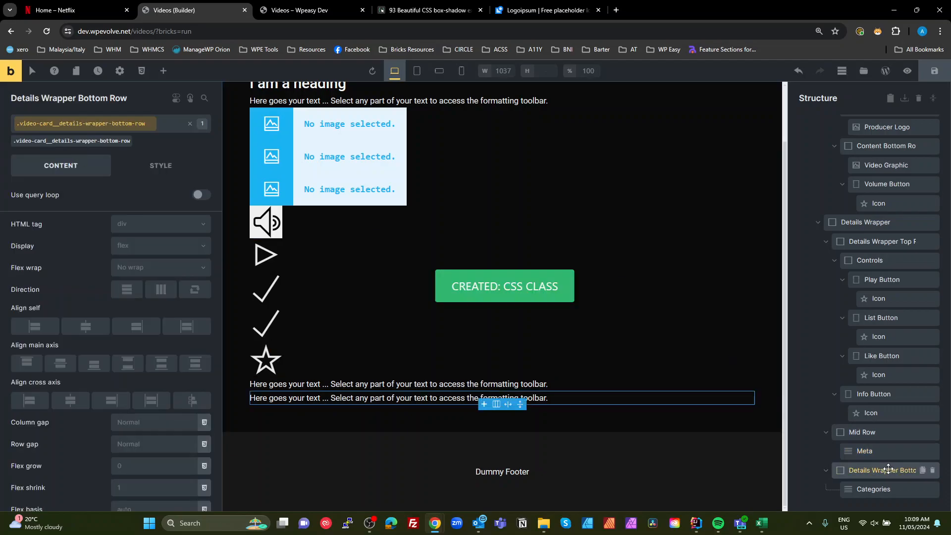
left_click(871, 489)
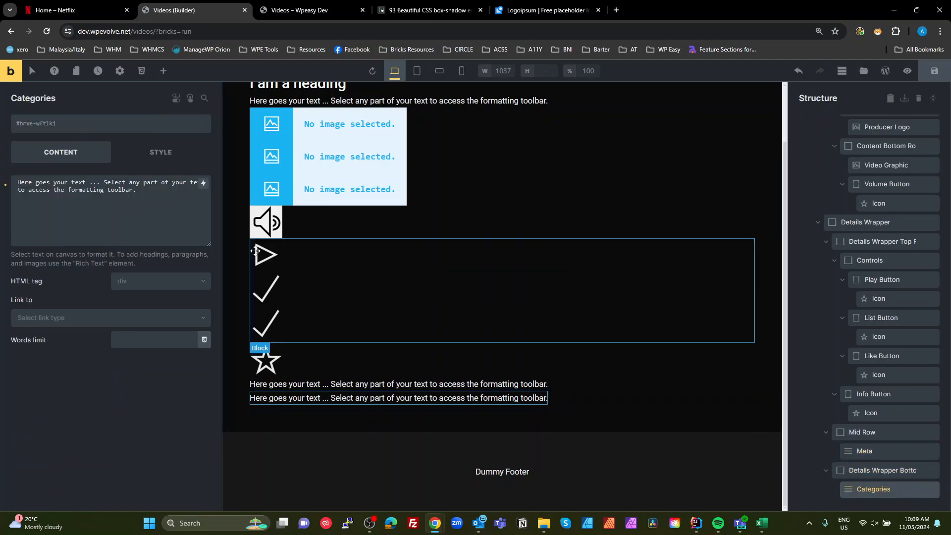
left_click(70, 124)
type("video-card__categories")
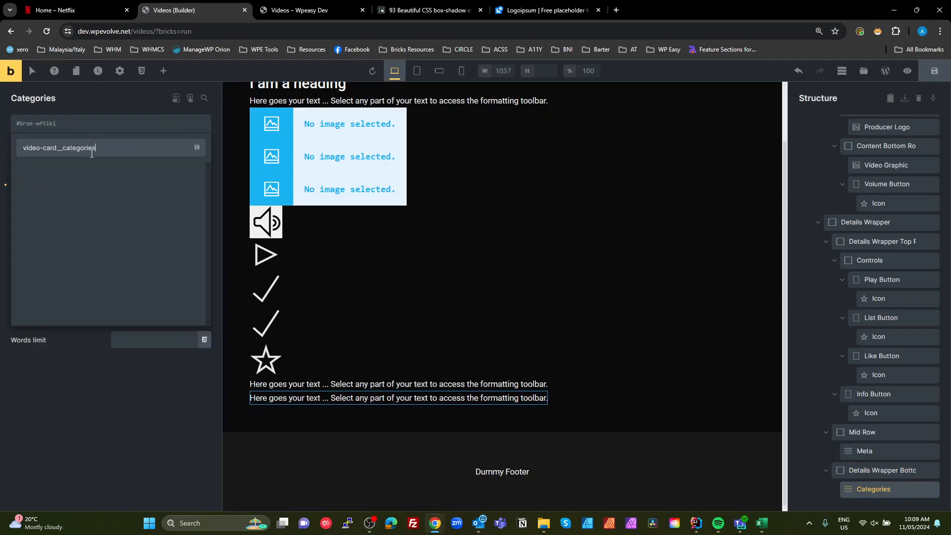
key("Return")
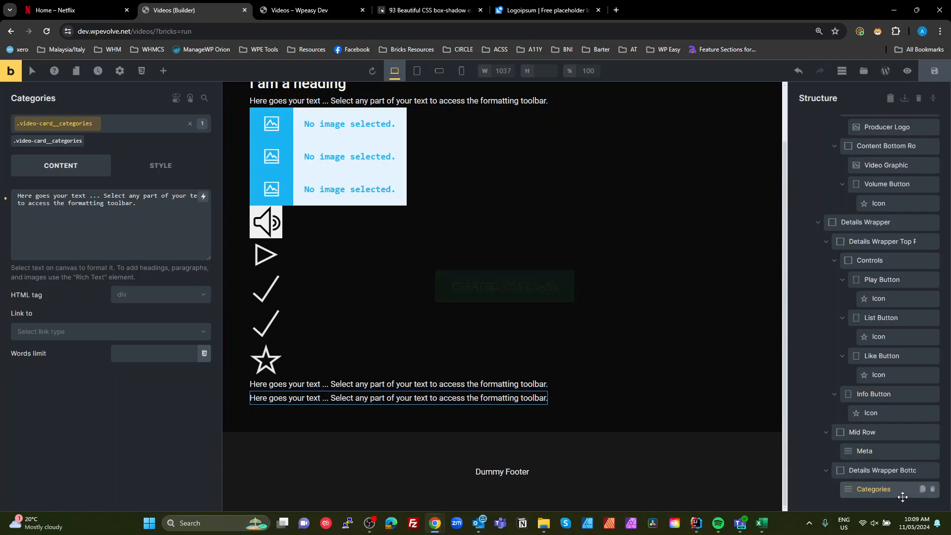
- Review the classes on each element by selecting them in turn, moving up from Details Wrapper Bottom Row to List Button's Icon
left_click(877, 471)
left_click(879, 453)
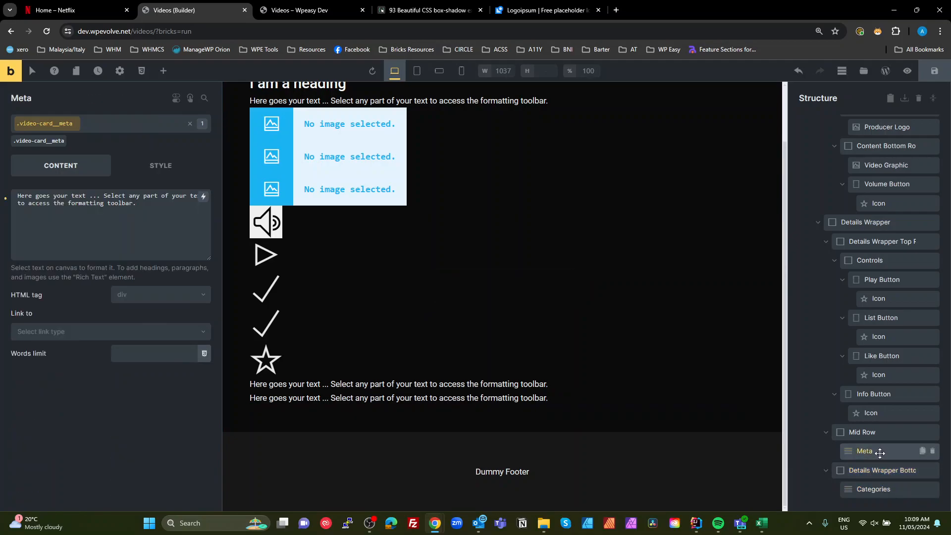
left_click(872, 432)
left_click(869, 412)
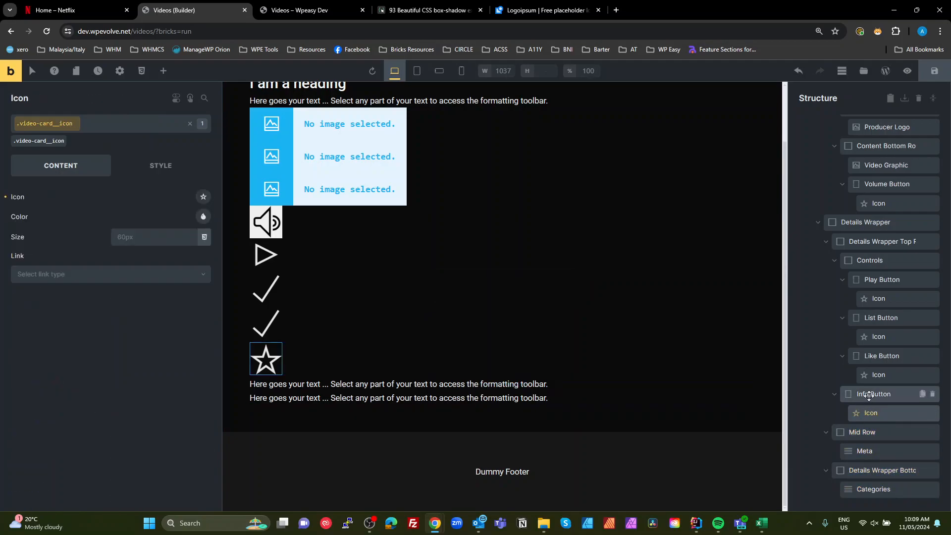
left_click(874, 393)
left_click(875, 375)
left_click(874, 357)
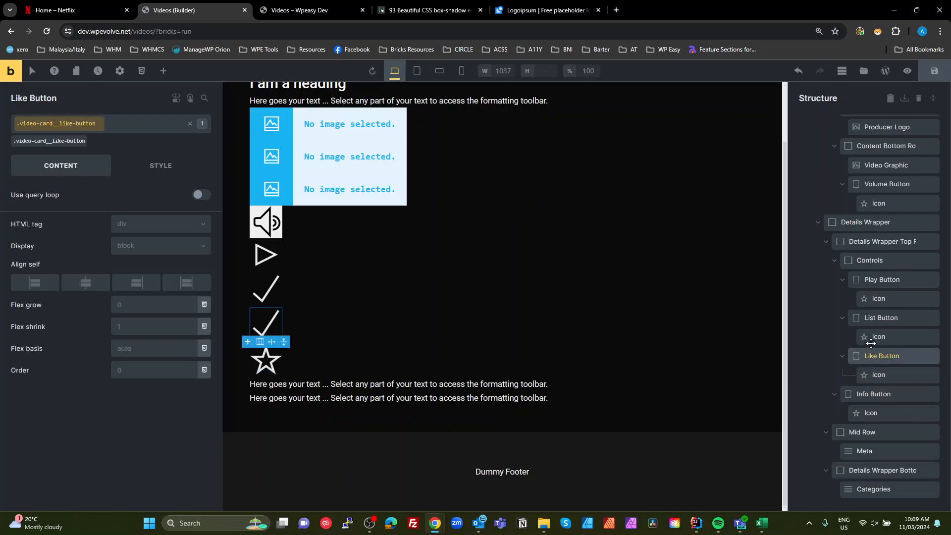
left_click(875, 336)
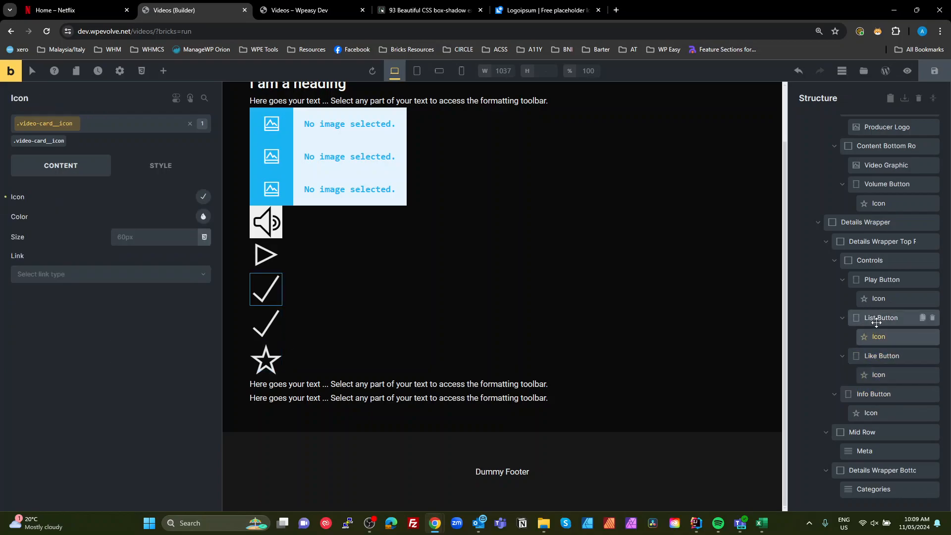
left_click(872, 317)
left_click(876, 298)
- Add the class video-card__play-button to the Play Button element
left_click(869, 279)
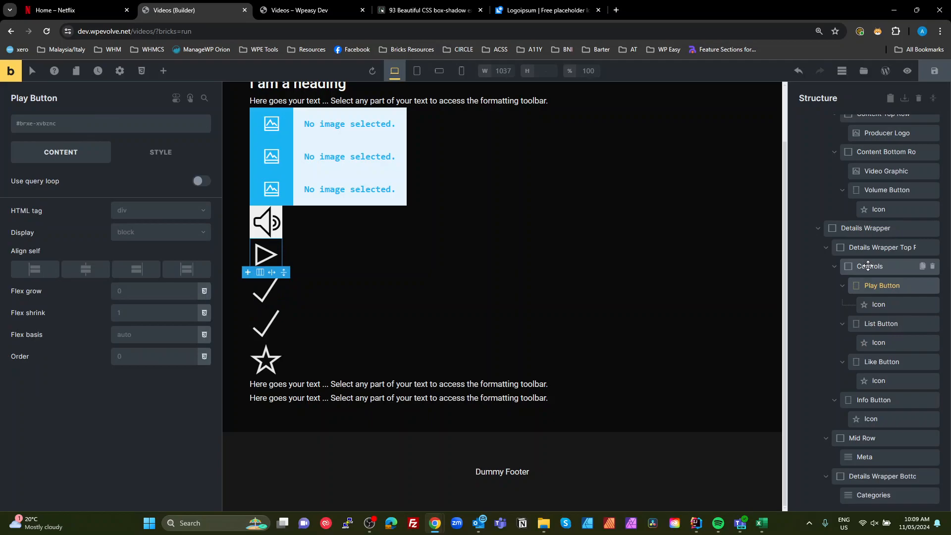
left_click(870, 260)
left_click(879, 300)
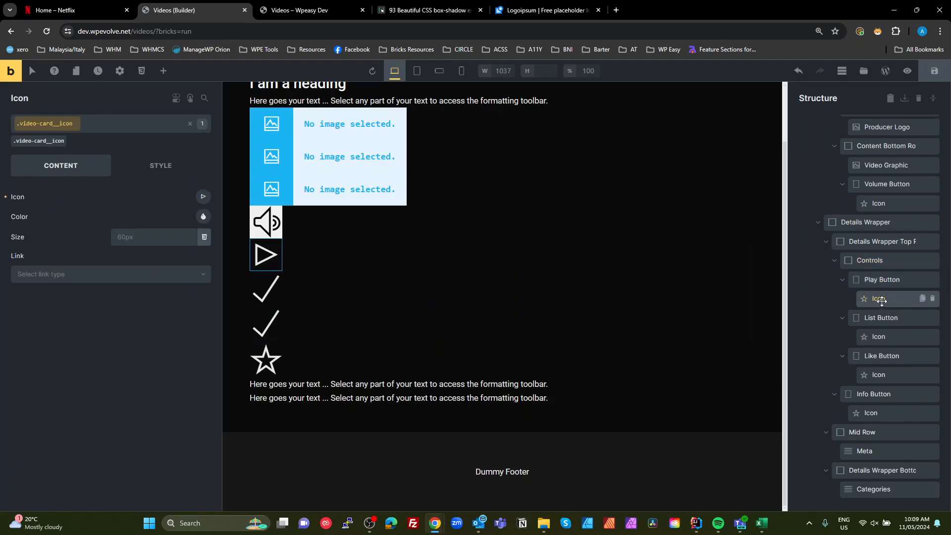
left_click(886, 280)
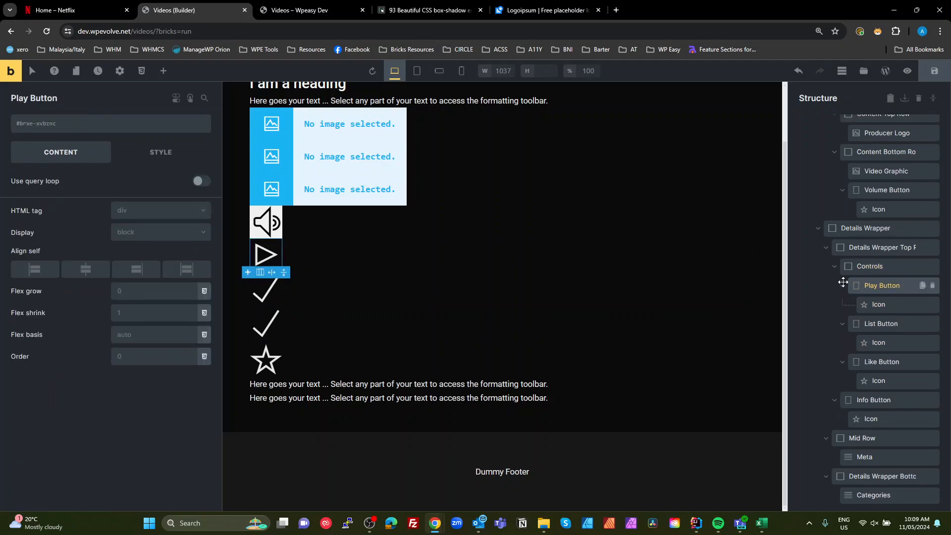
left_click(99, 123)
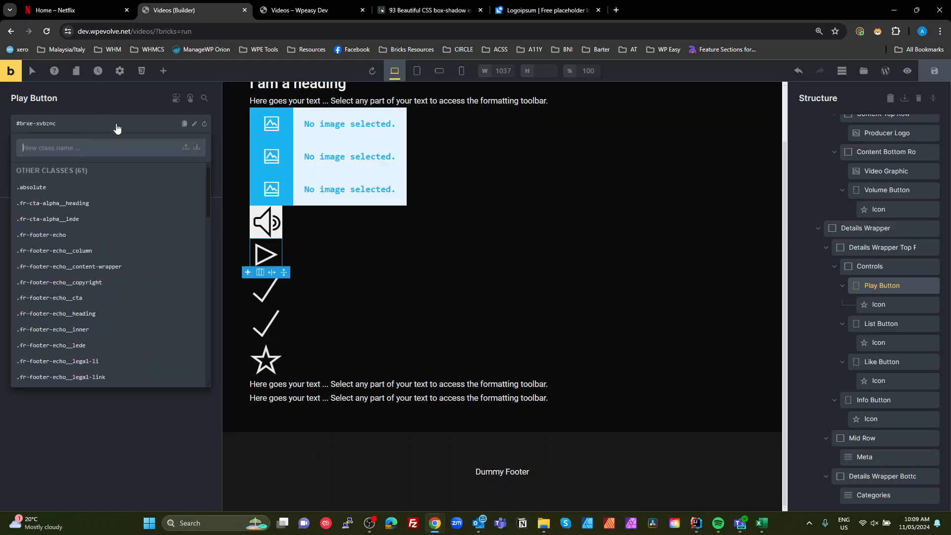
type("video-card__play-button")
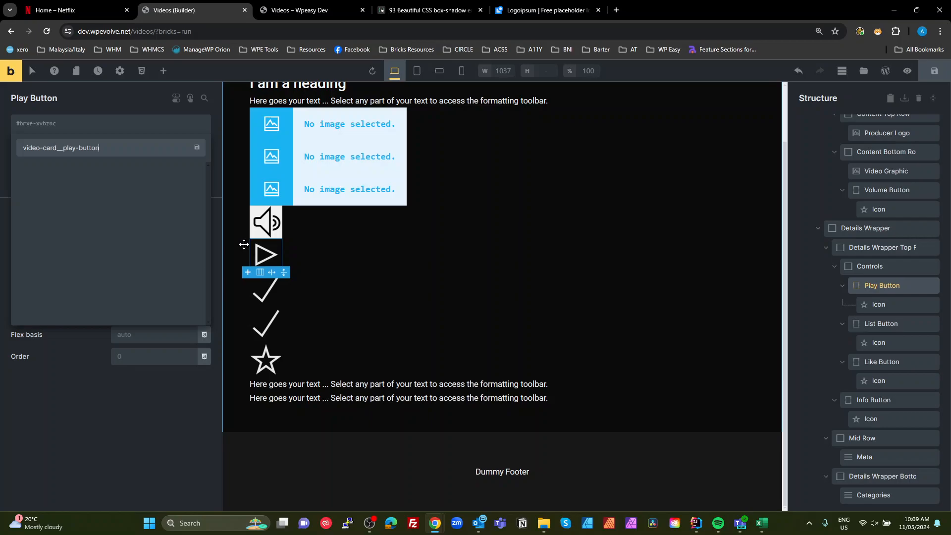
key("Return")
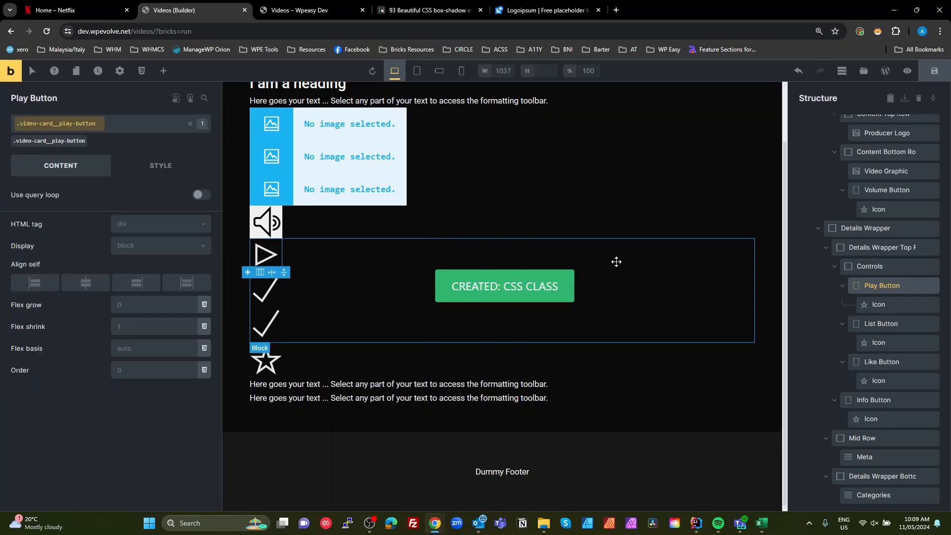
- Check the classes on the remaining elements by selecting each in turn, from Controls up to Video Section
left_click(842, 270)
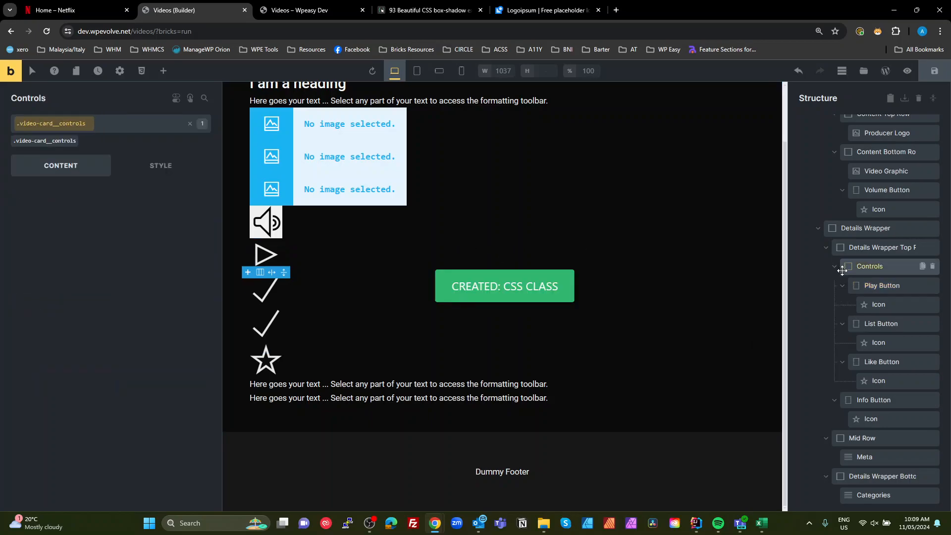
left_click(891, 243)
left_click(874, 226)
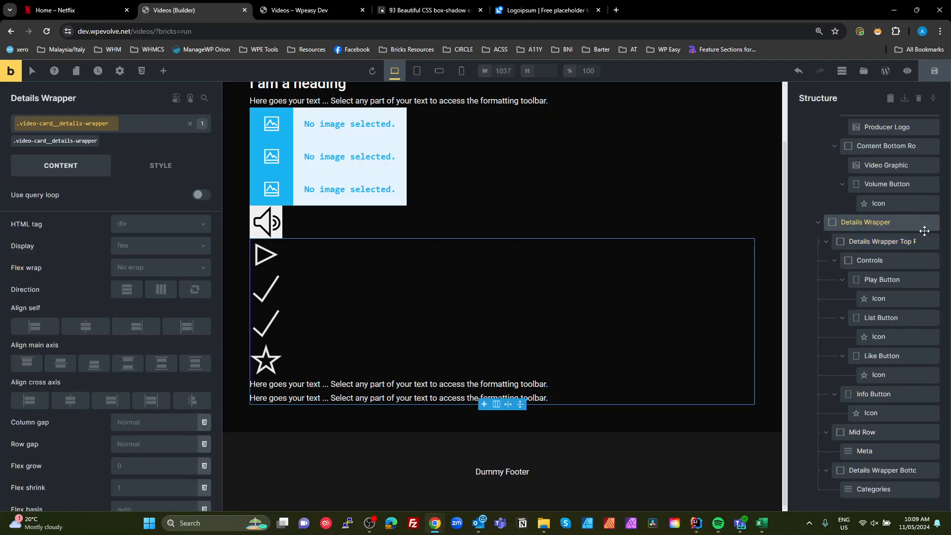
left_click(878, 203)
scroll(882, 201, "up", 2)
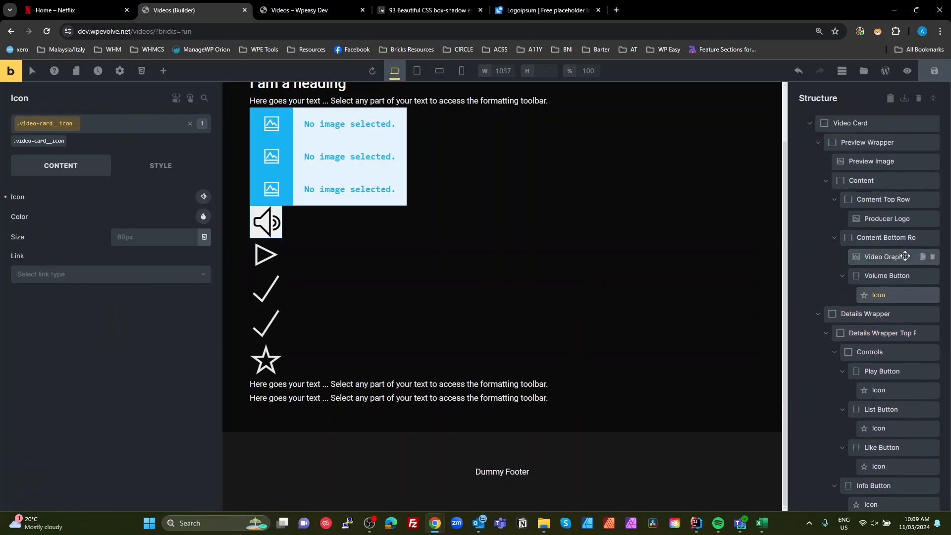
left_click(887, 276)
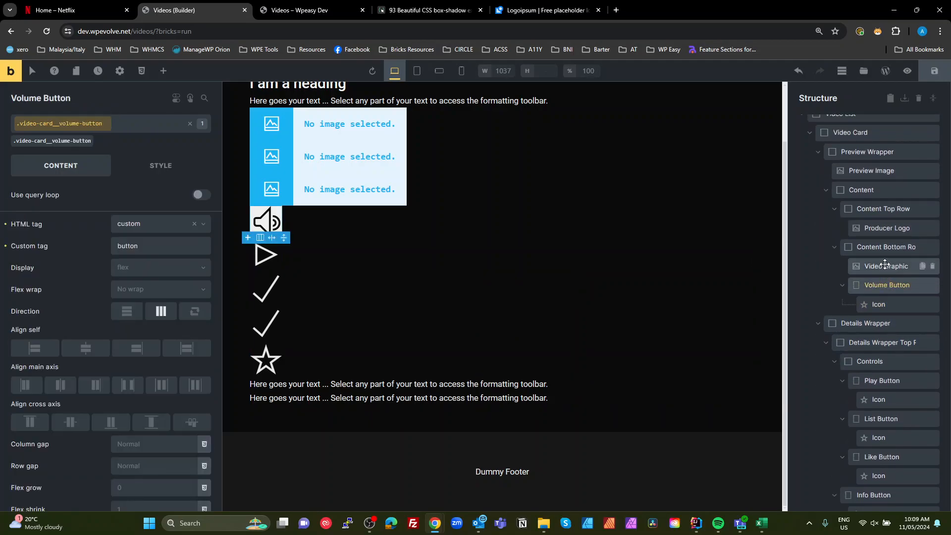
left_click(884, 268)
left_click(884, 257)
scroll(883, 247, "up", 2)
left_click(884, 239)
scroll(867, 233, "up", 1)
left_click(862, 226)
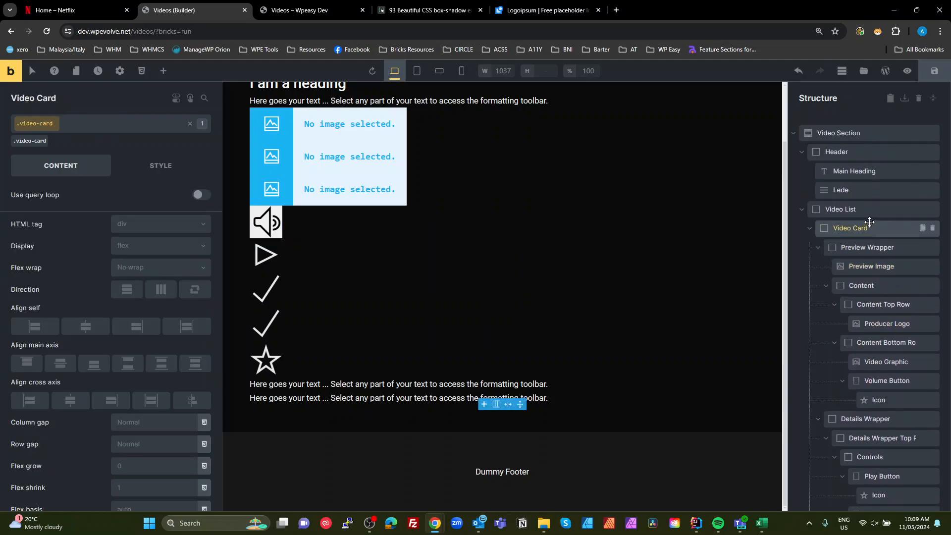
scroll(855, 205, "down", 3)
scroll(876, 228, "up", 3)
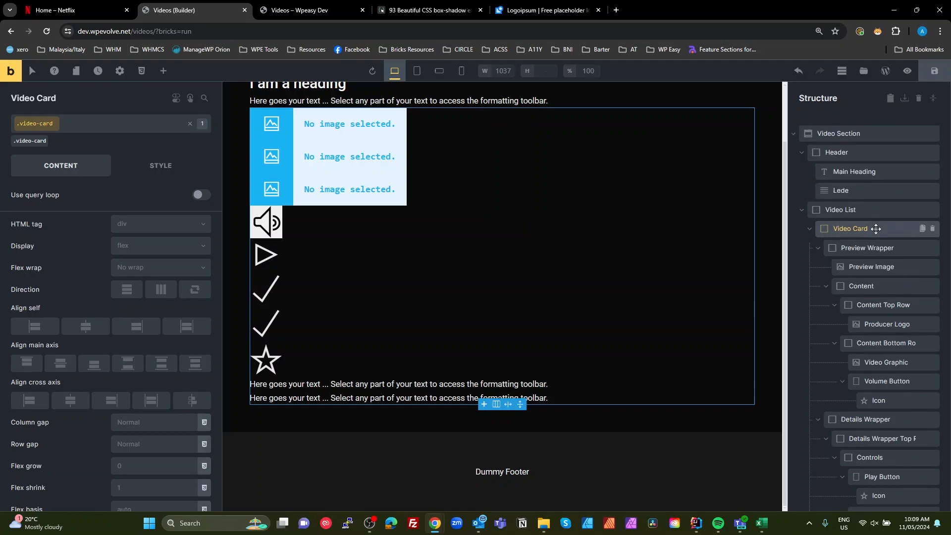
left_click(851, 212)
scroll(850, 208, "down", 3)
scroll(850, 203, "up", 4)
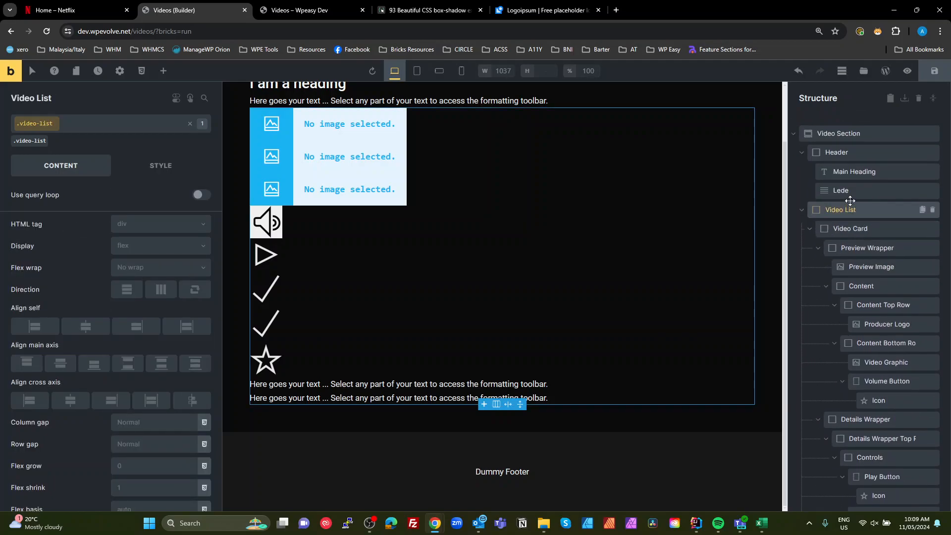
left_click(848, 191)
left_click(841, 171)
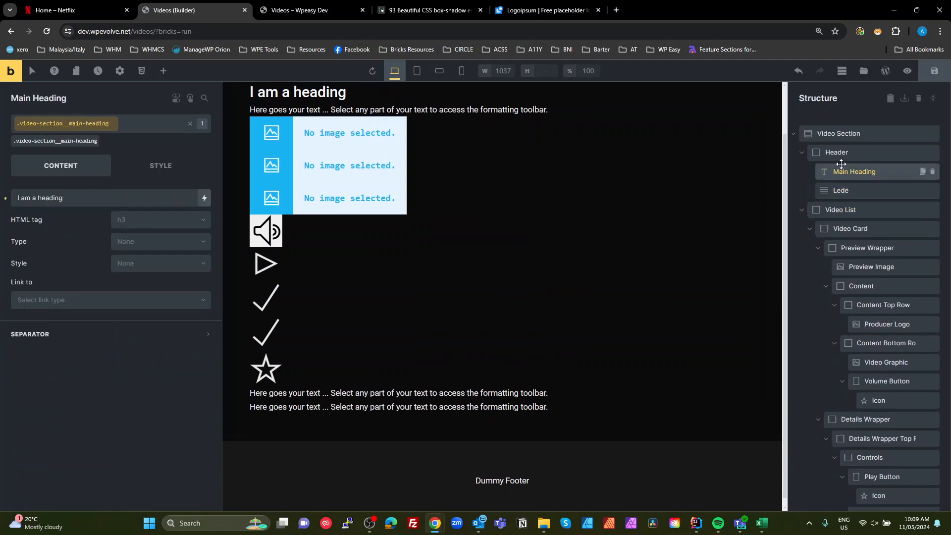
left_click(837, 153)
left_click(832, 135)
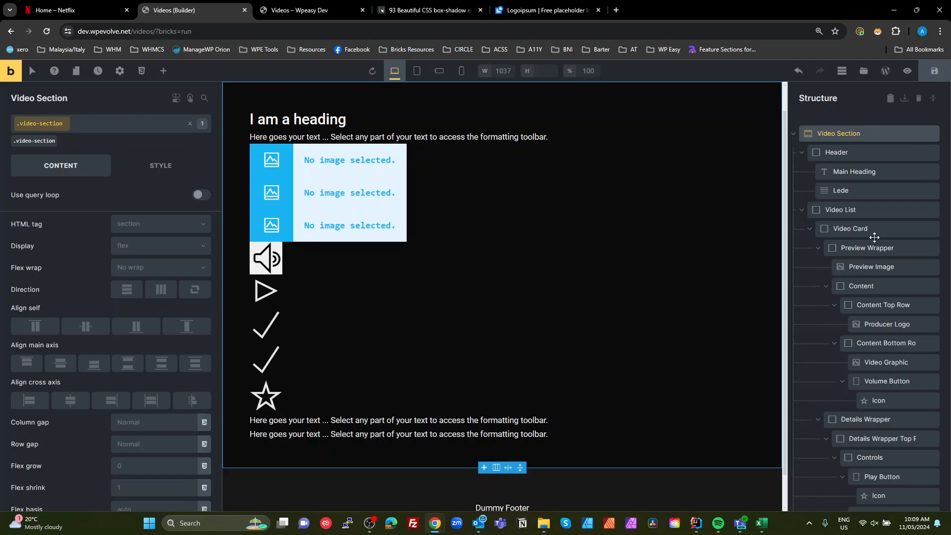
- Review the classes on Header, Main Heading, Video List and Video Card by selecting each in turn
left_click(841, 150)
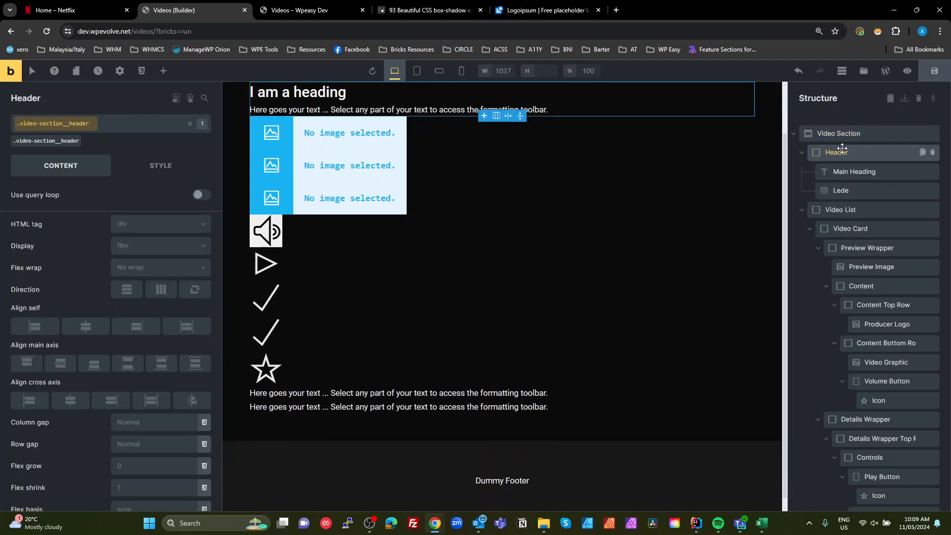
left_click(865, 168)
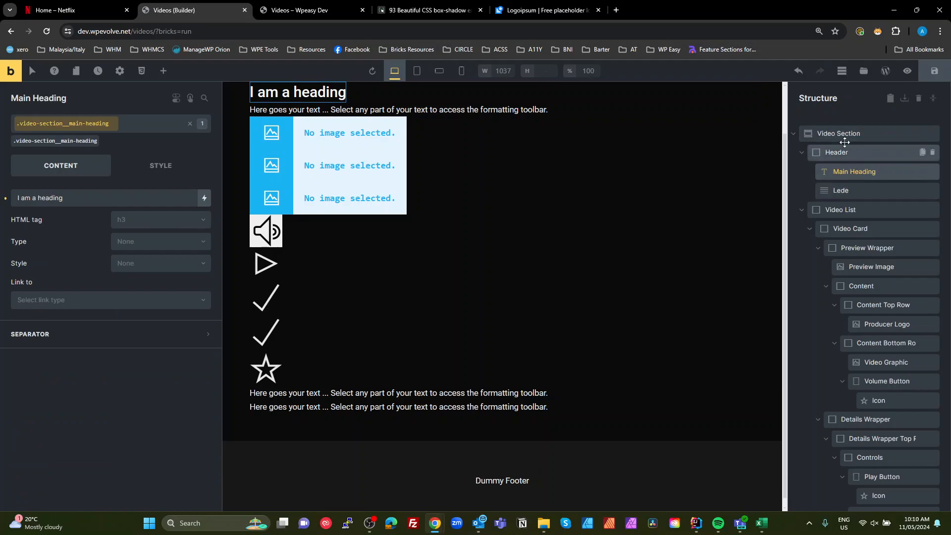
left_click(846, 210)
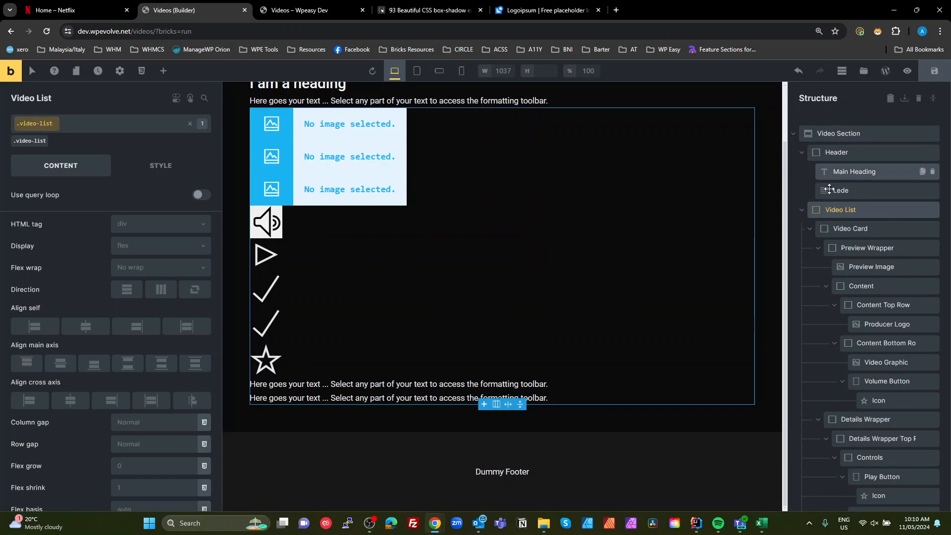
left_click(832, 232)
scroll(831, 233, "down", 3)
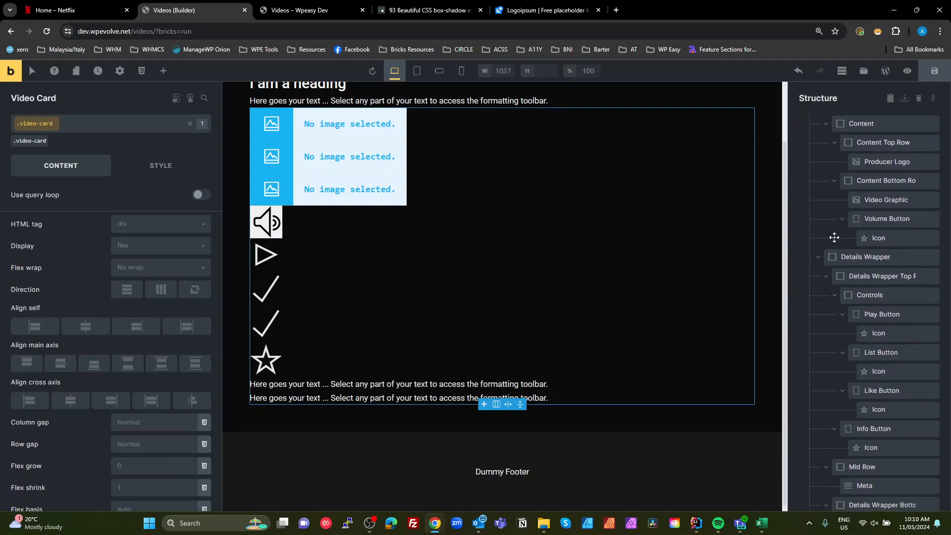
scroll(833, 235, "up", 3)
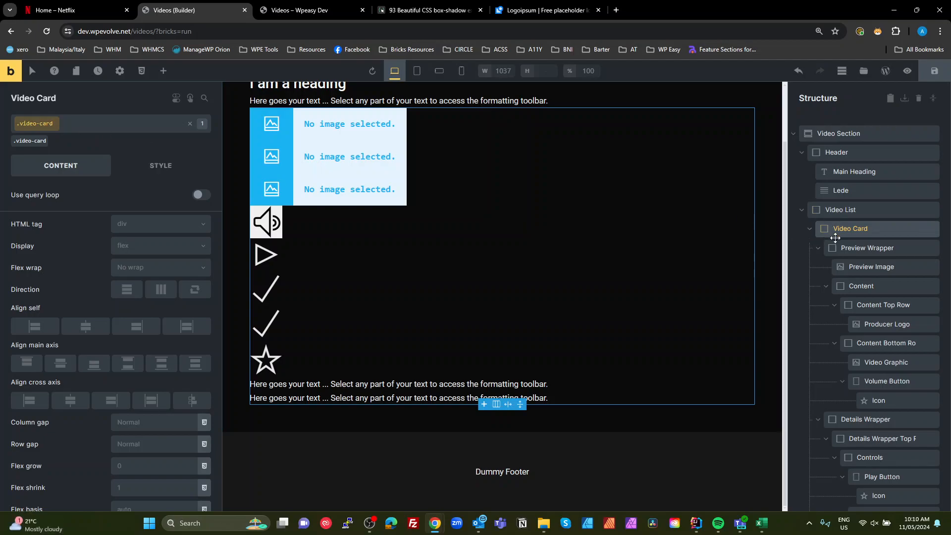
left_click(855, 209)
scroll(824, 240, "down", 5)
scroll(824, 247, "up", 5)
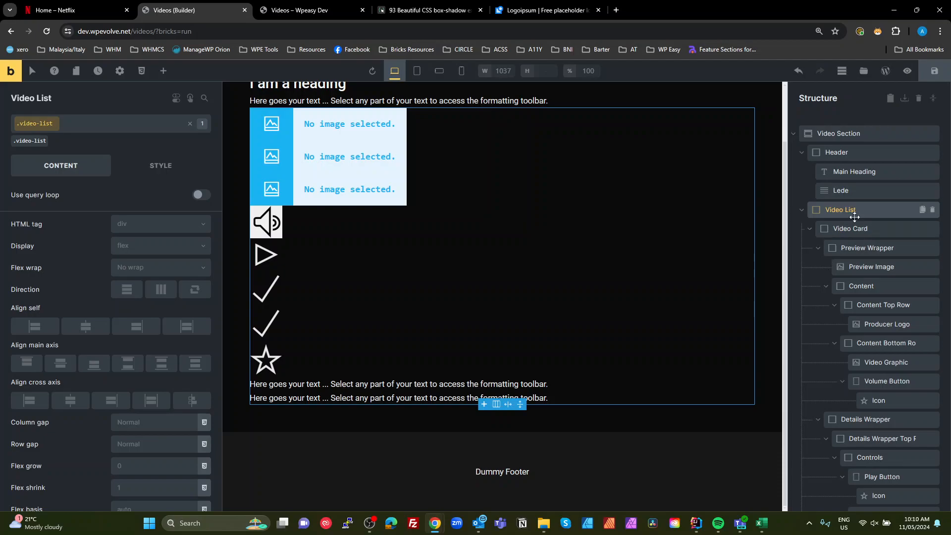
left_click(871, 227)
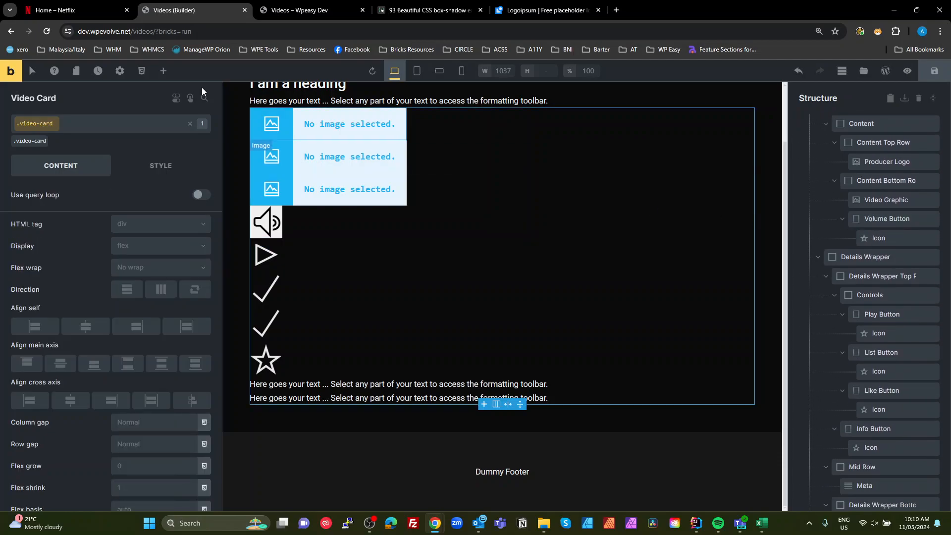
- Compare against the Netflix reference page, then check the classes on Preview Wrapper and Preview Image
left_click(74, 11)
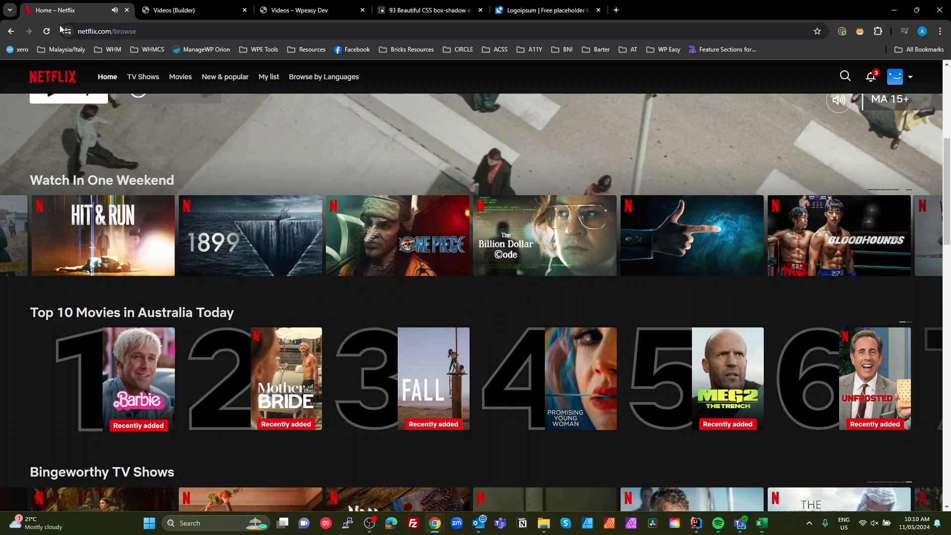
left_click(189, 17)
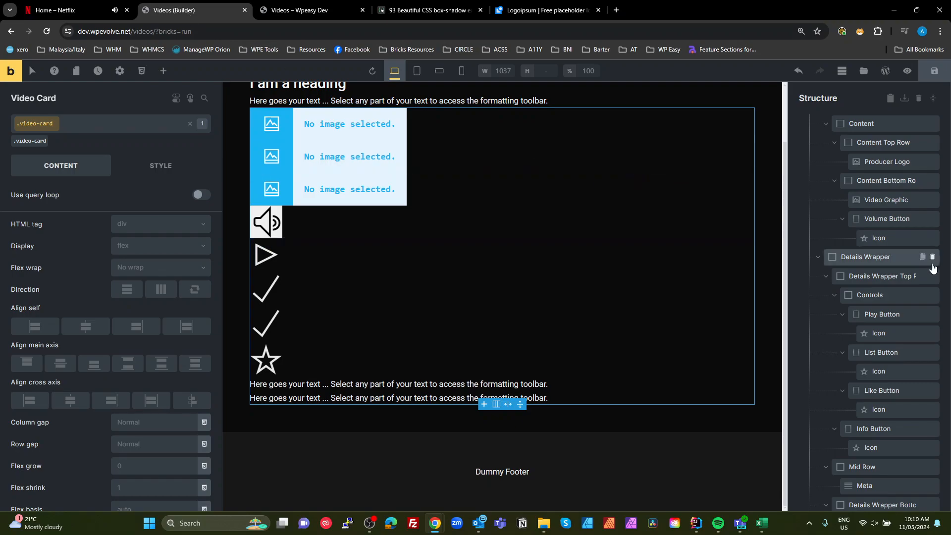
scroll(923, 267, "up", 3)
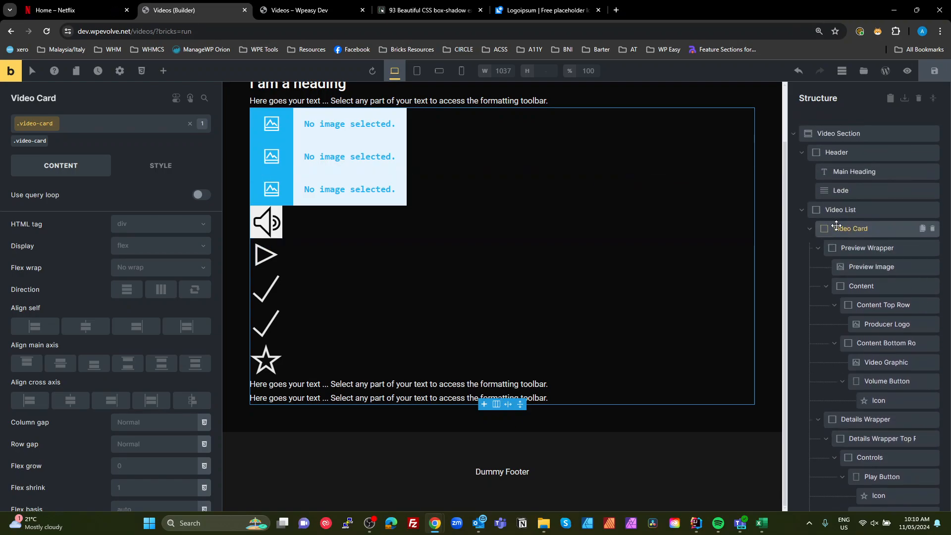
left_click(866, 246)
scroll(866, 244, "down", 1)
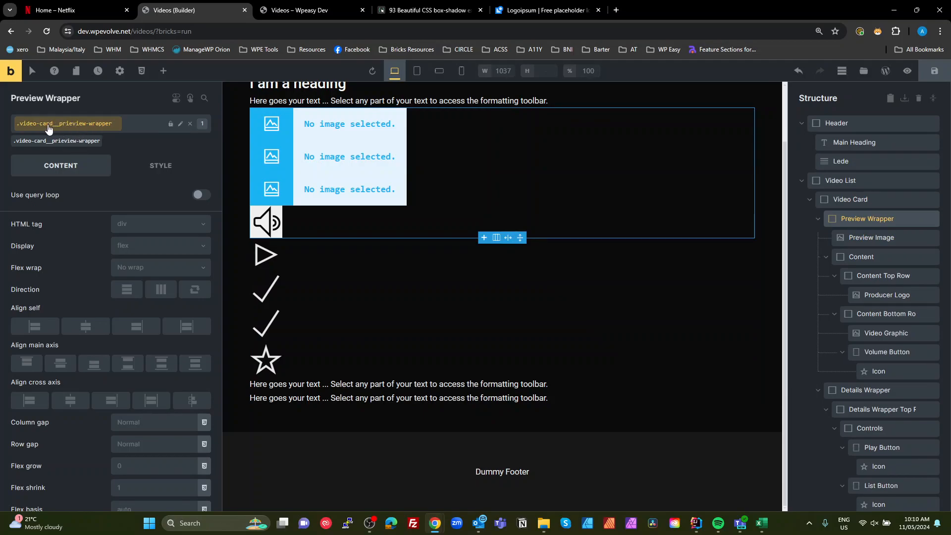
left_click(854, 238)
scroll(907, 292, "up", 1)
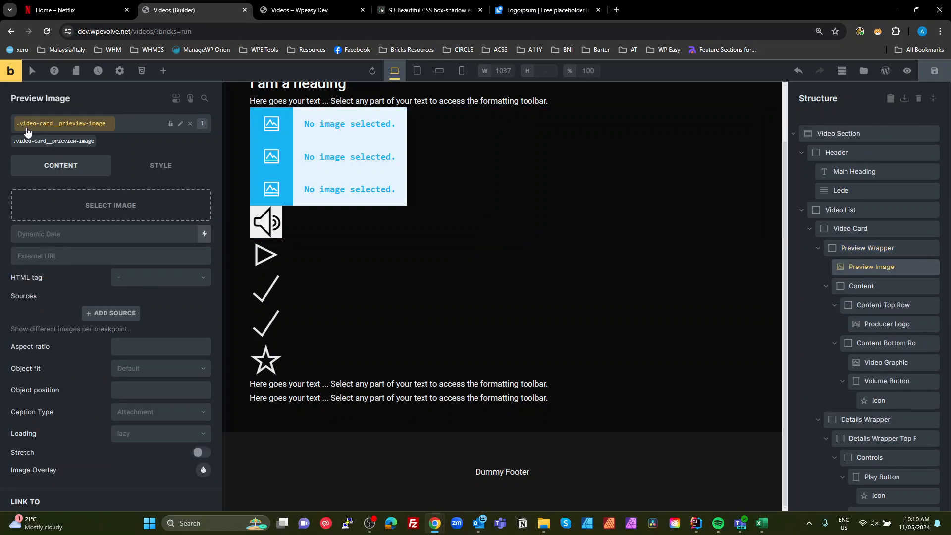
scroll(877, 341, "down", 4)
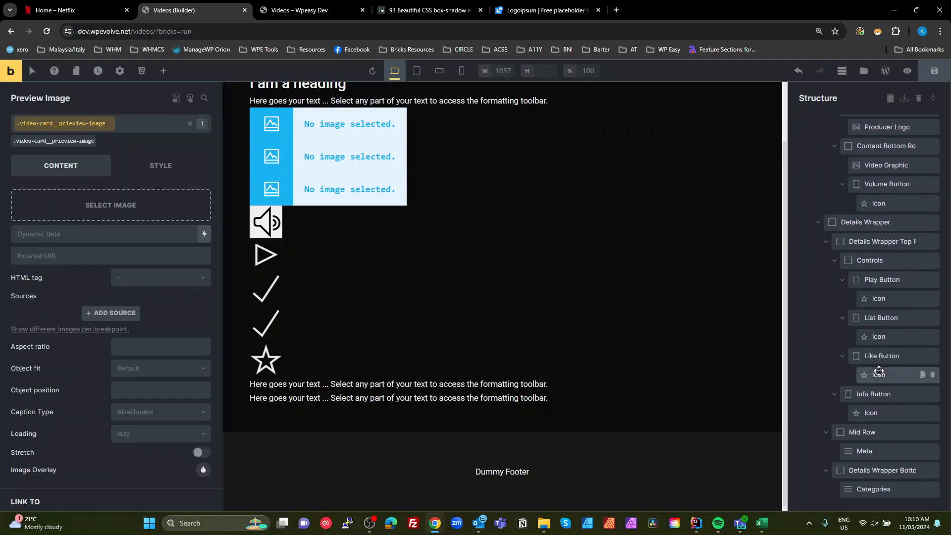
scroll(880, 367, "up", 4)
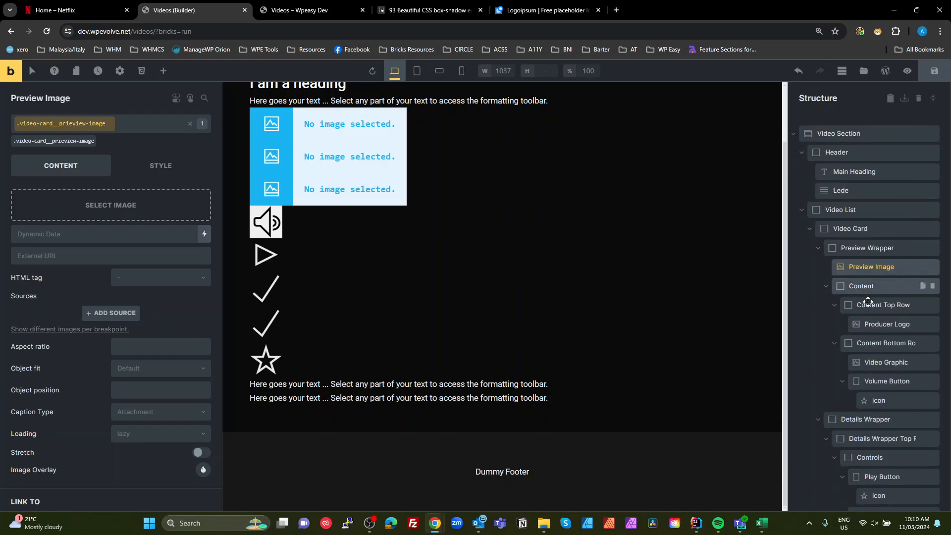
scroll(870, 427, "down", 1)
scroll(870, 426, "up", 1)
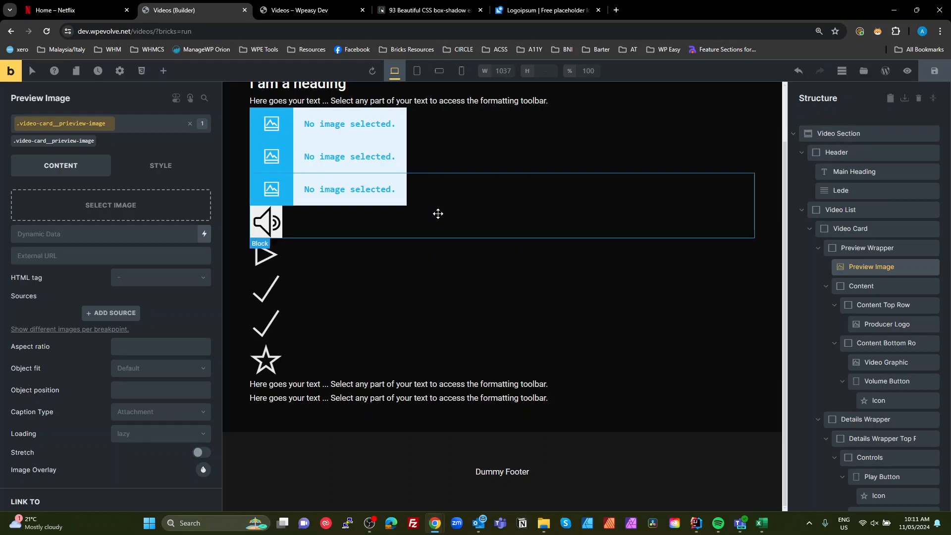
scroll(438, 214, "up", 2)
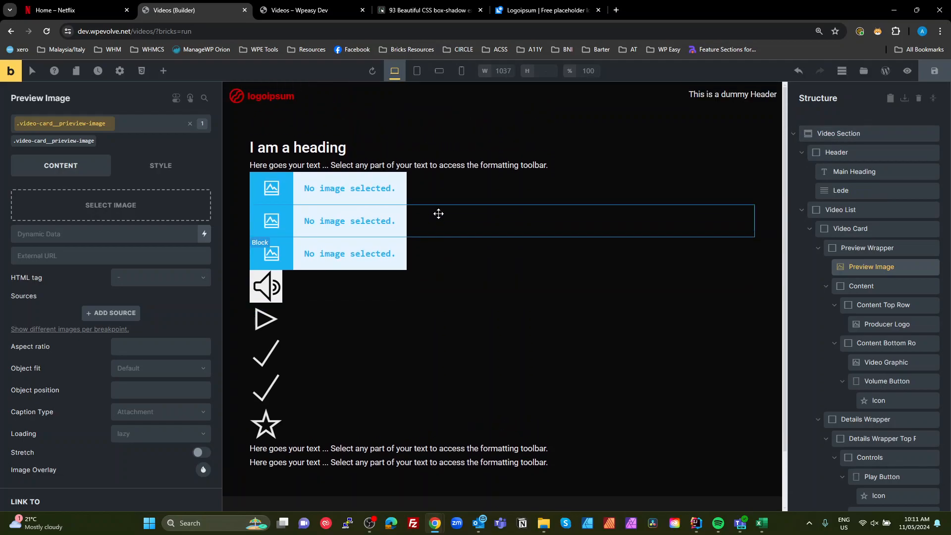
- Set Video List's layout to flex display, horizontal row direction, no wrap and centered cross-axis alignment
left_click(843, 208)
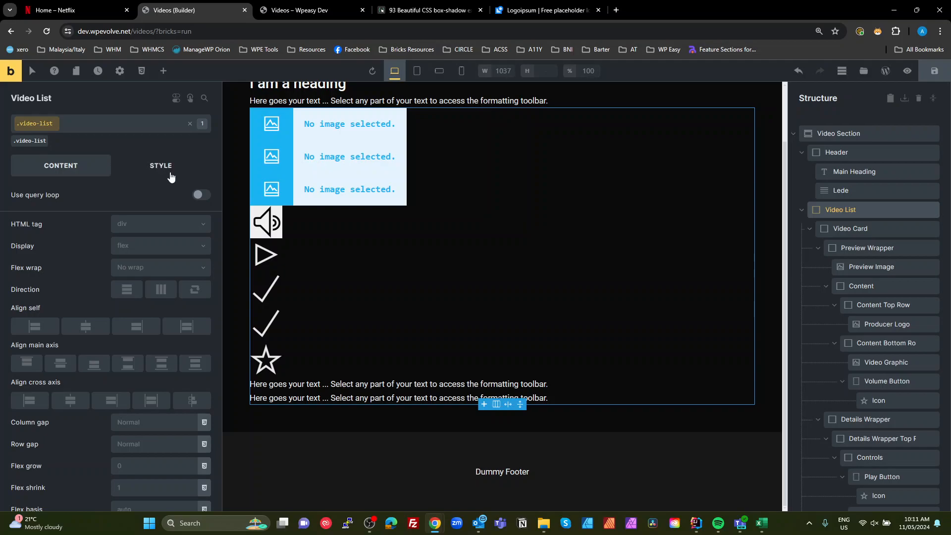
left_click(147, 168)
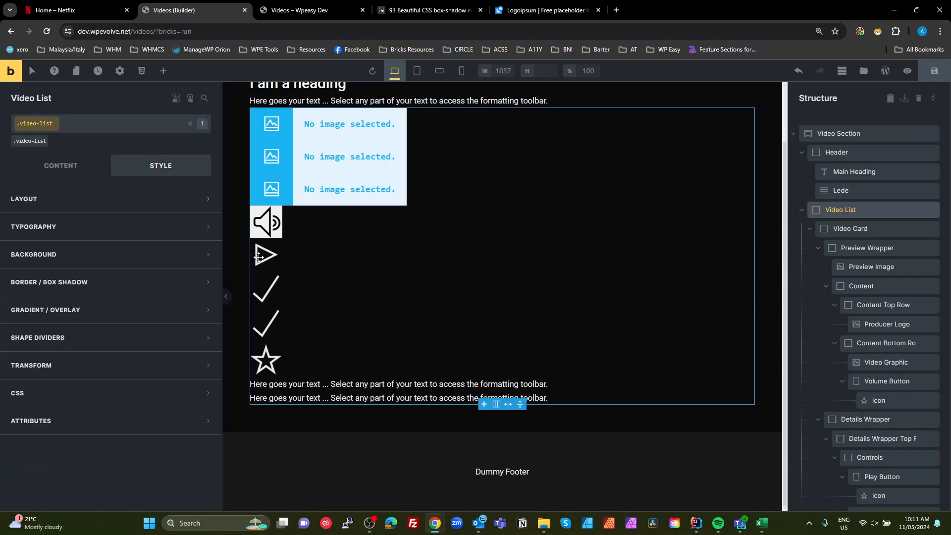
left_click(48, 165)
left_click(165, 248)
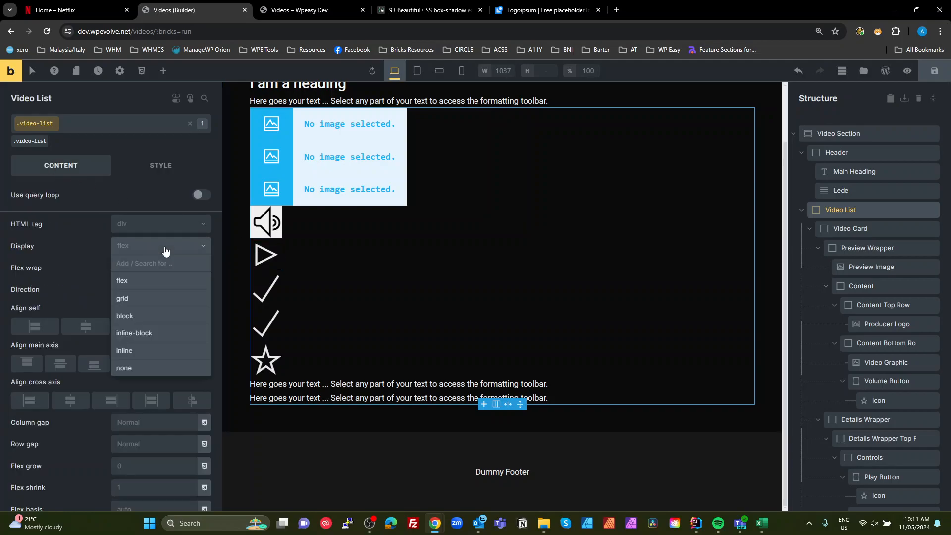
left_click(141, 282)
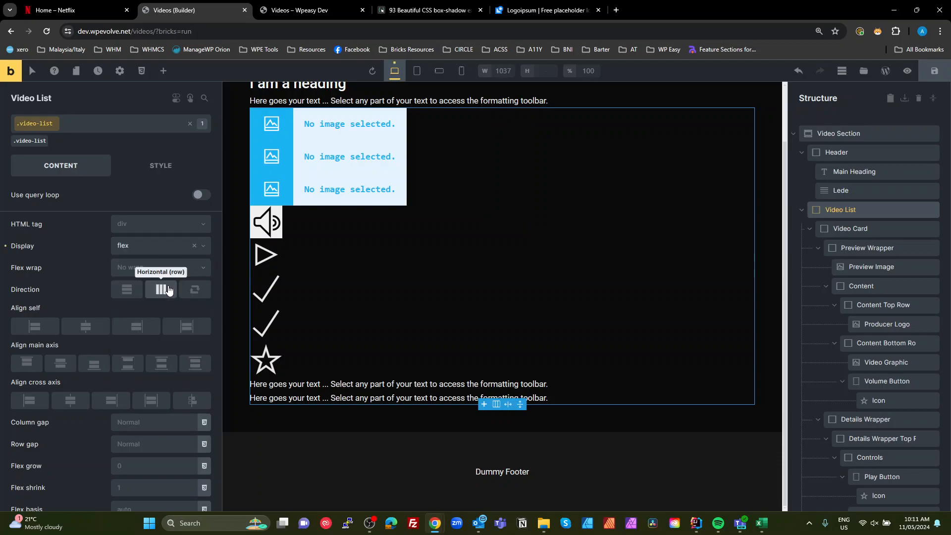
left_click(164, 290)
left_click(168, 270)
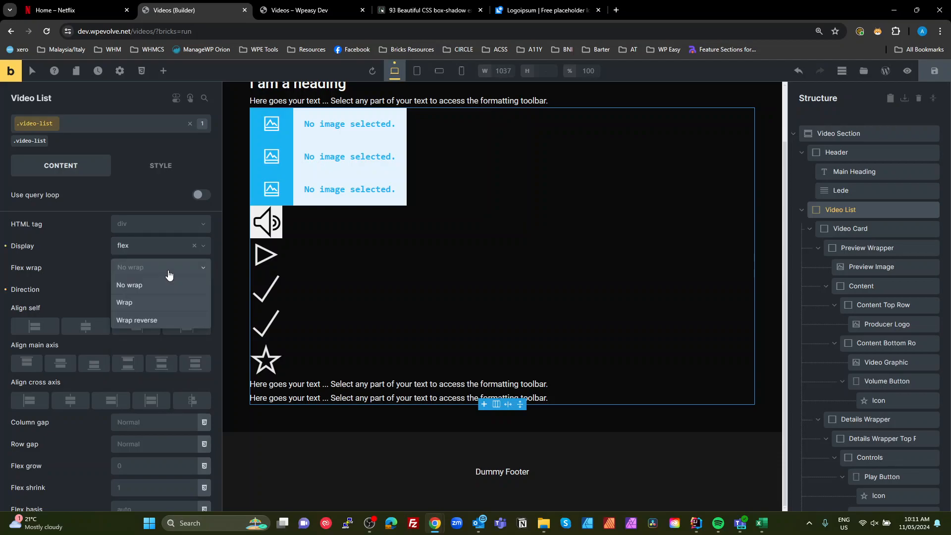
left_click(146, 291)
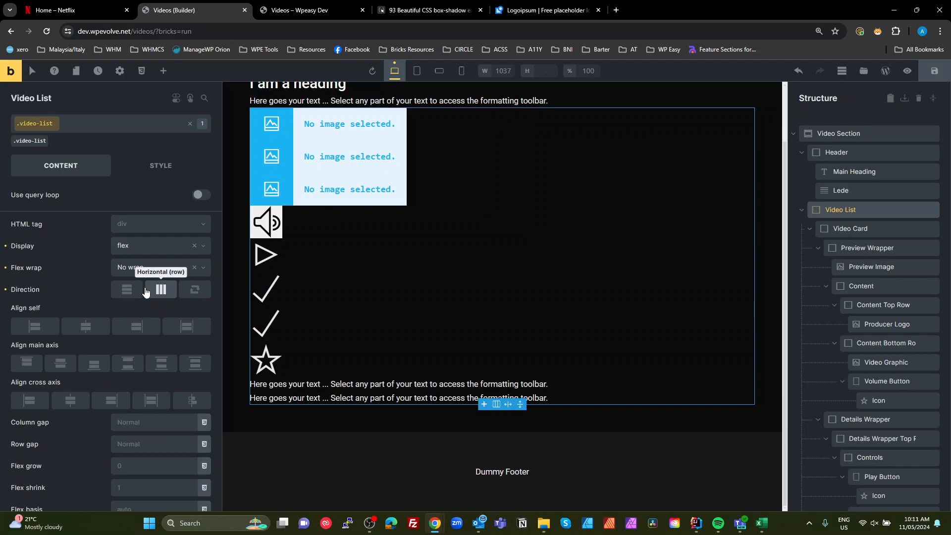
left_click(70, 403)
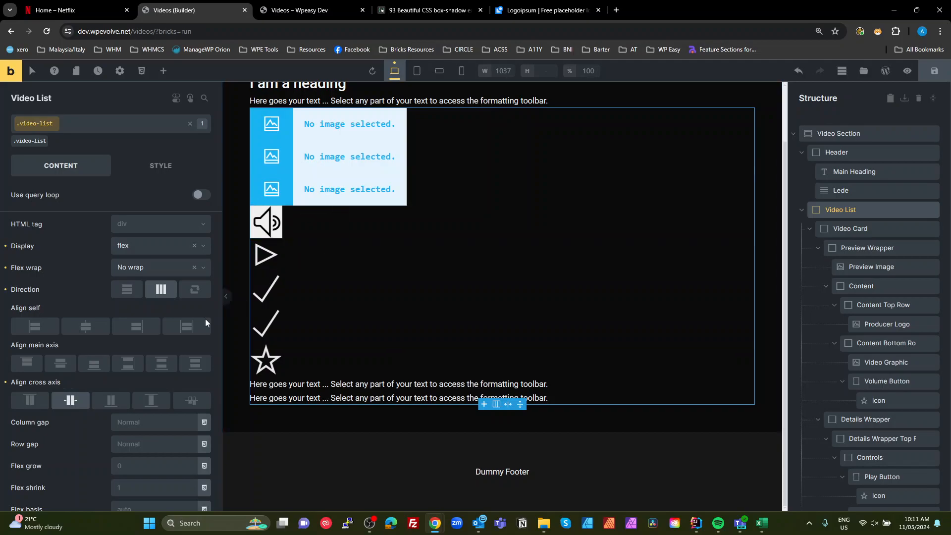
- Set Video List's column gap to the size--s variable
scroll(150, 380, "down", 1)
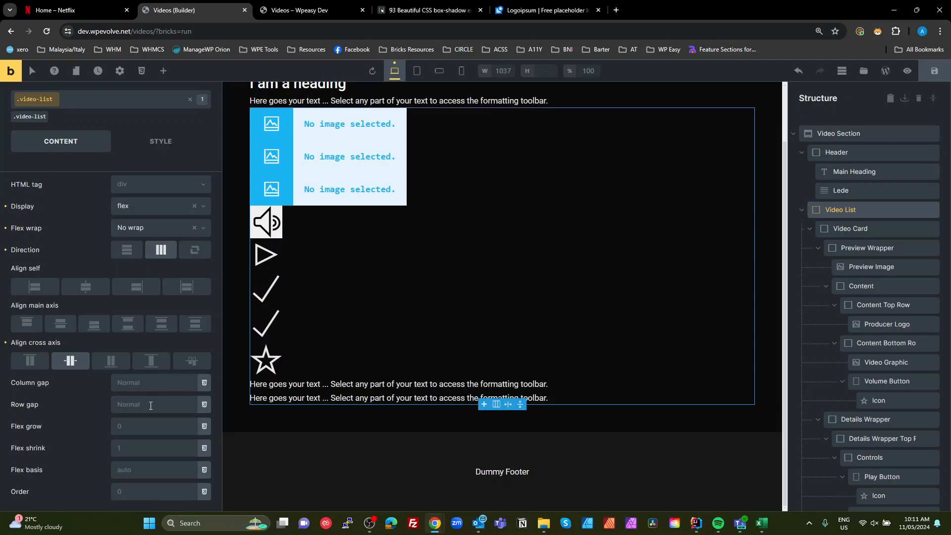
left_click(204, 382)
scroll(205, 389, "down", 1)
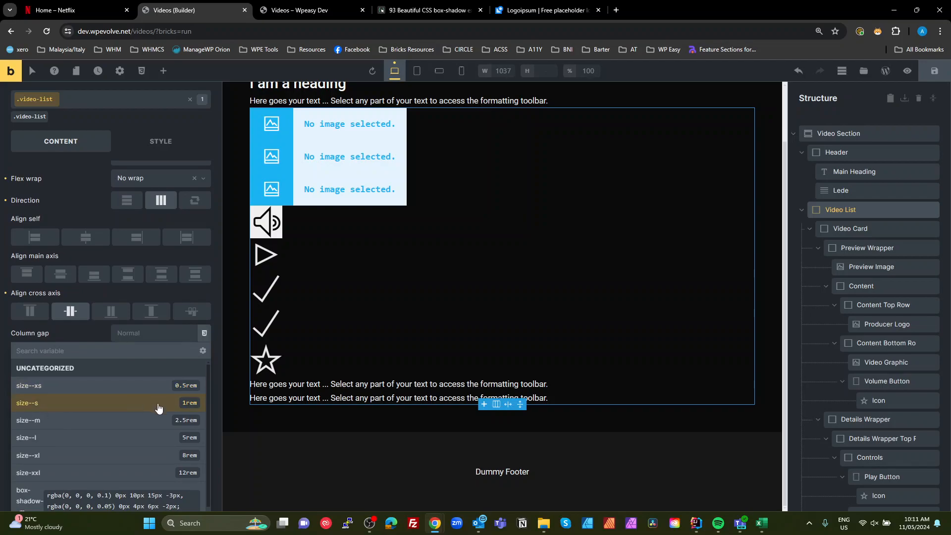
left_click(102, 404)
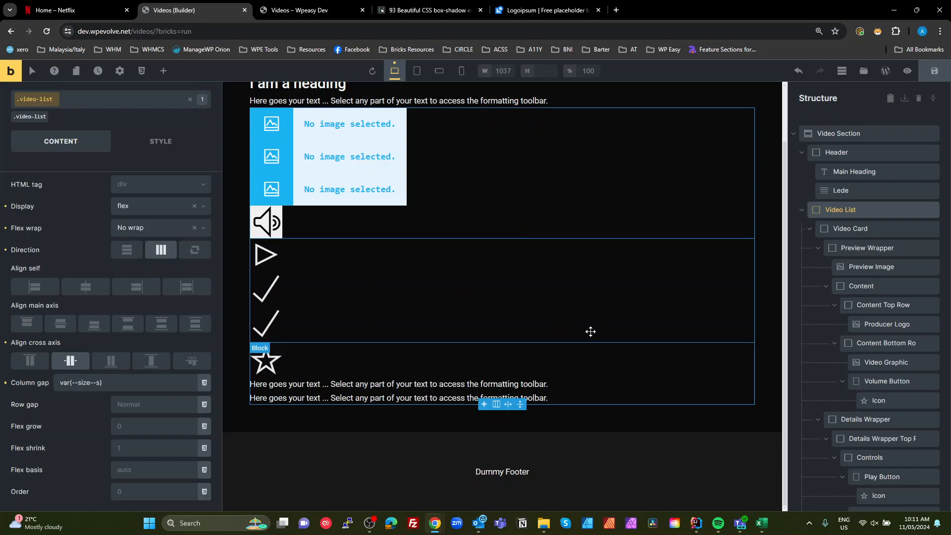
left_click(6, 385)
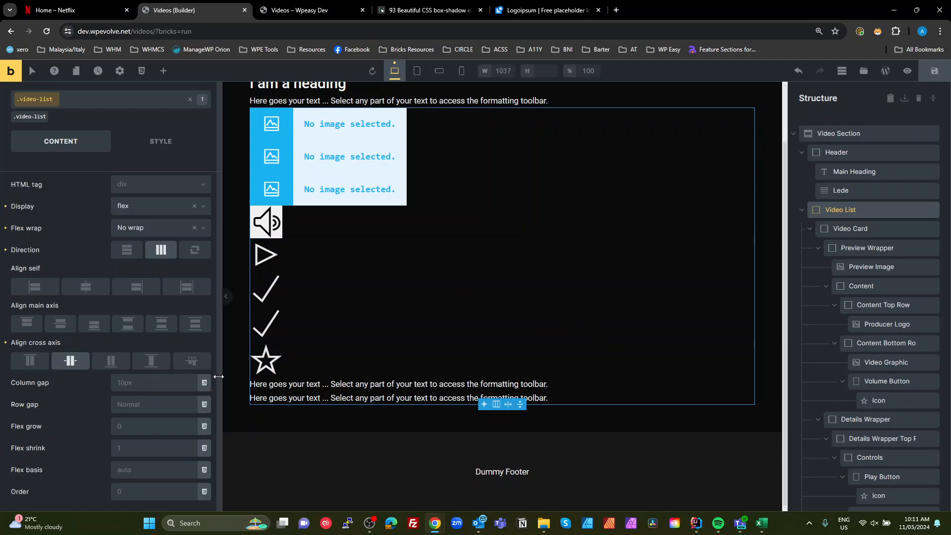
left_click(204, 382)
left_click(186, 404)
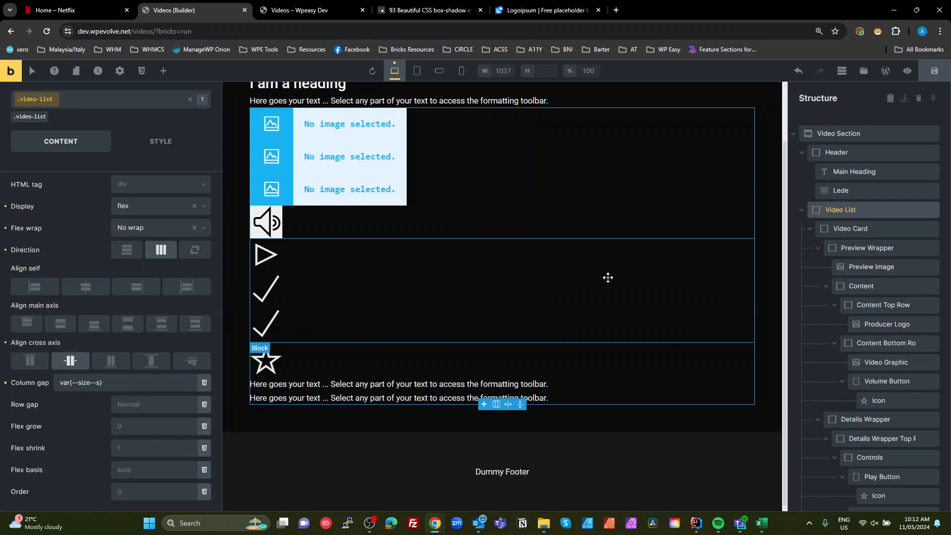
- Set the Video Card's width to 100% and its max width to 300px, checking the Netflix reference
left_click(827, 226)
scroll(827, 226, "down", 3)
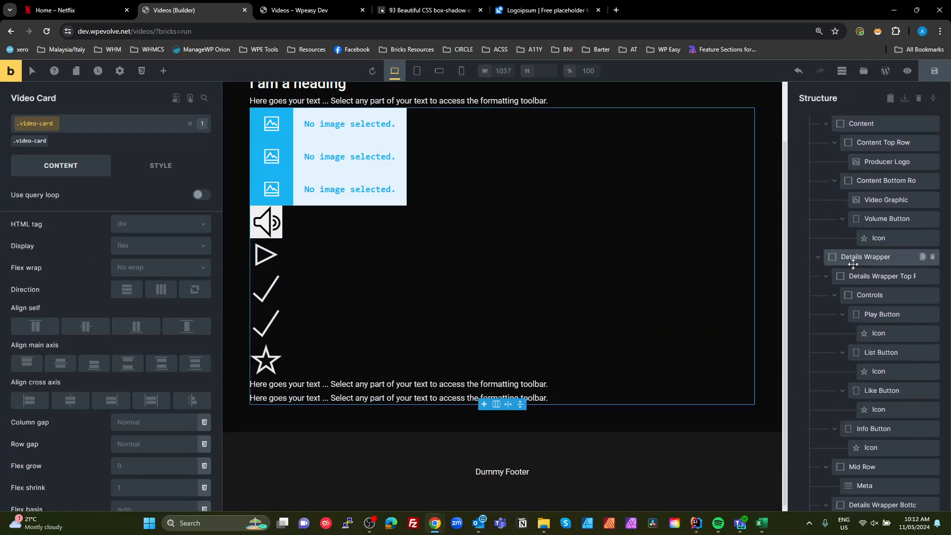
scroll(834, 257, "up", 3)
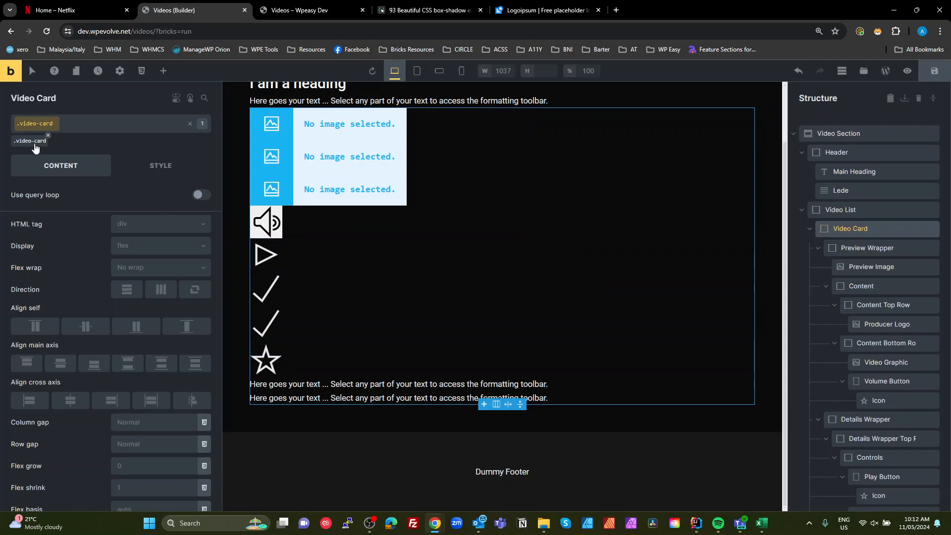
left_click(165, 170)
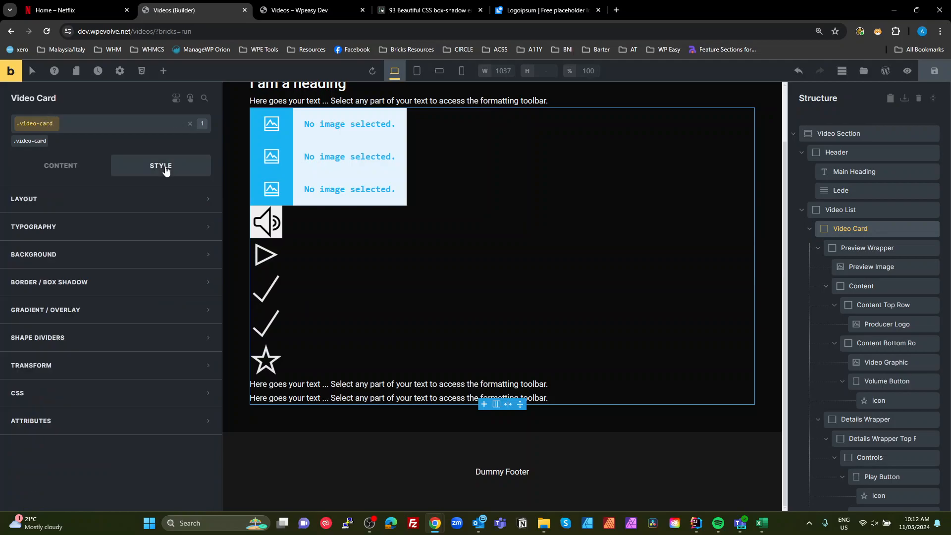
left_click(81, 199)
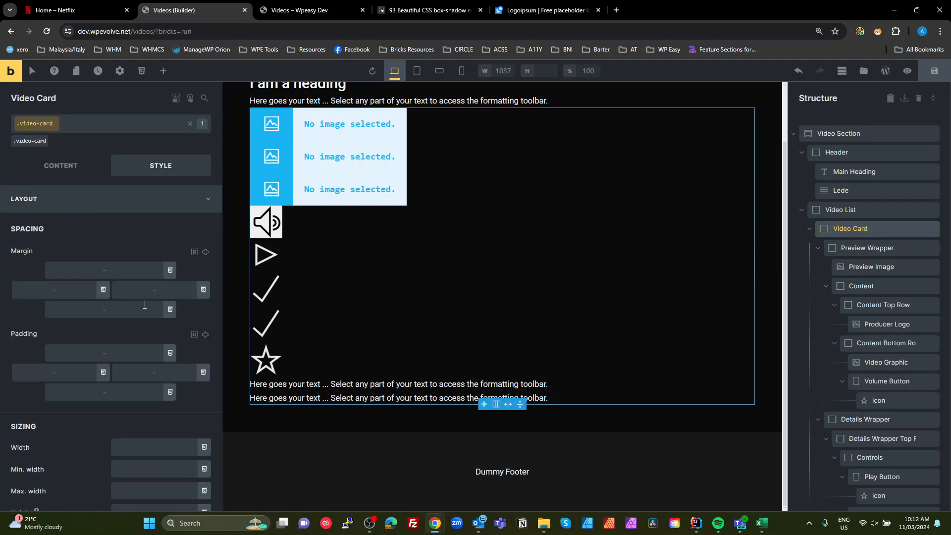
left_click(165, 441)
type("100%")
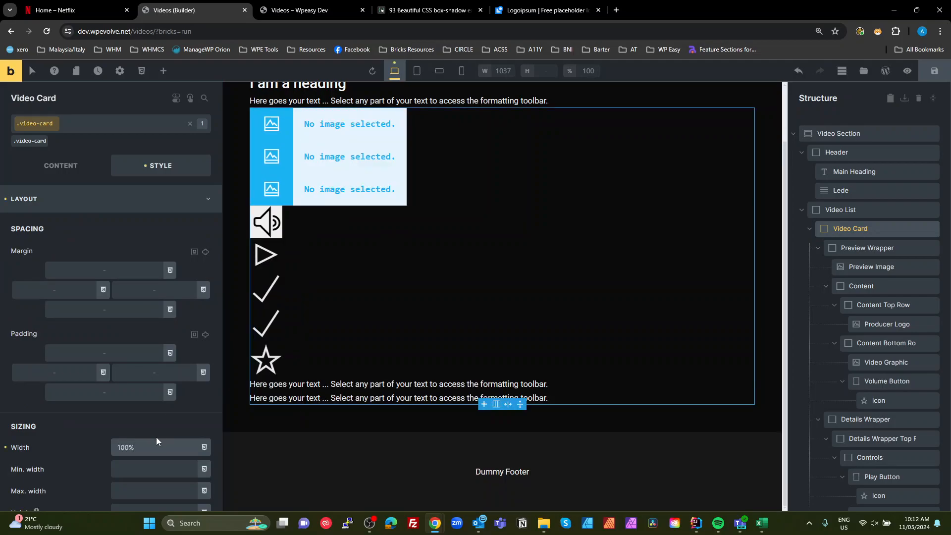
scroll(158, 441, "down", 1)
left_click(163, 446)
type("300px")
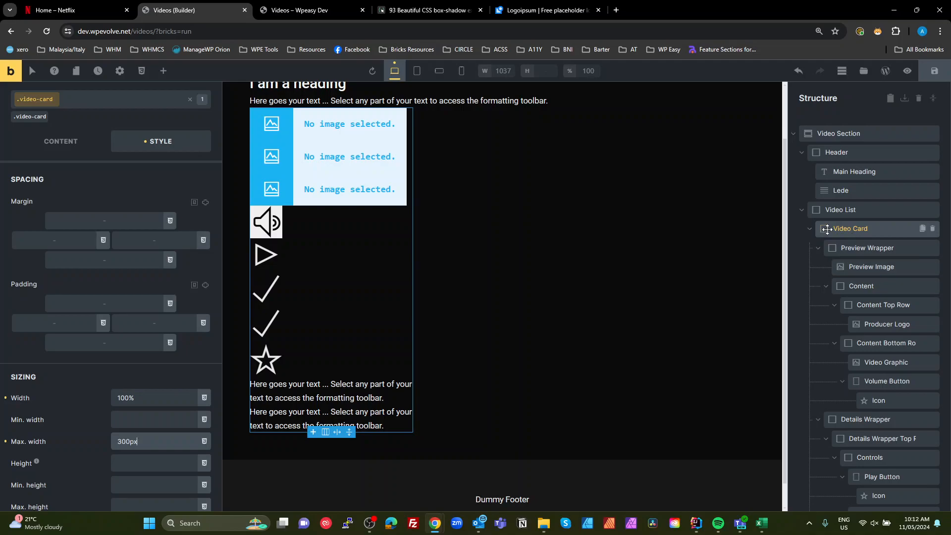
left_click(63, 11)
left_click(186, 11)
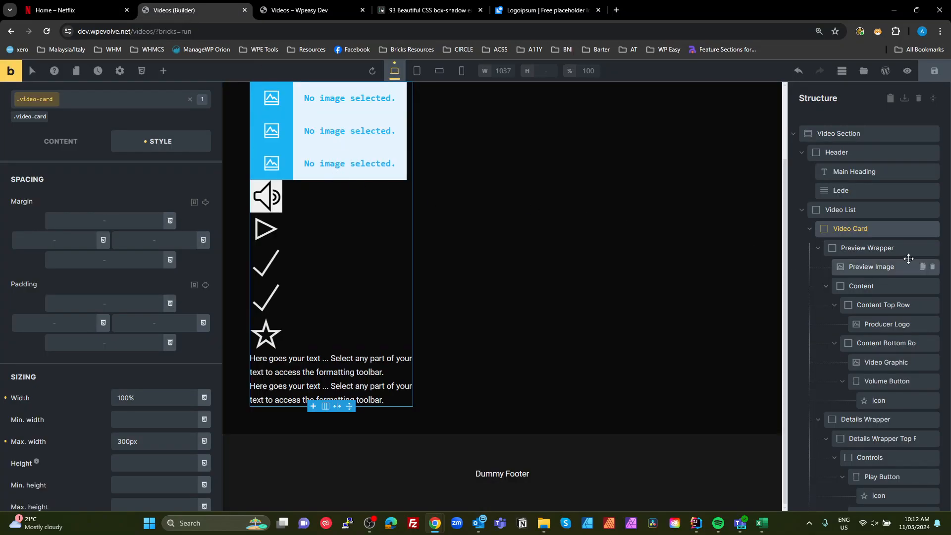
- Set the Preview Image element's image to the blue van photo from the media library
left_click(864, 266)
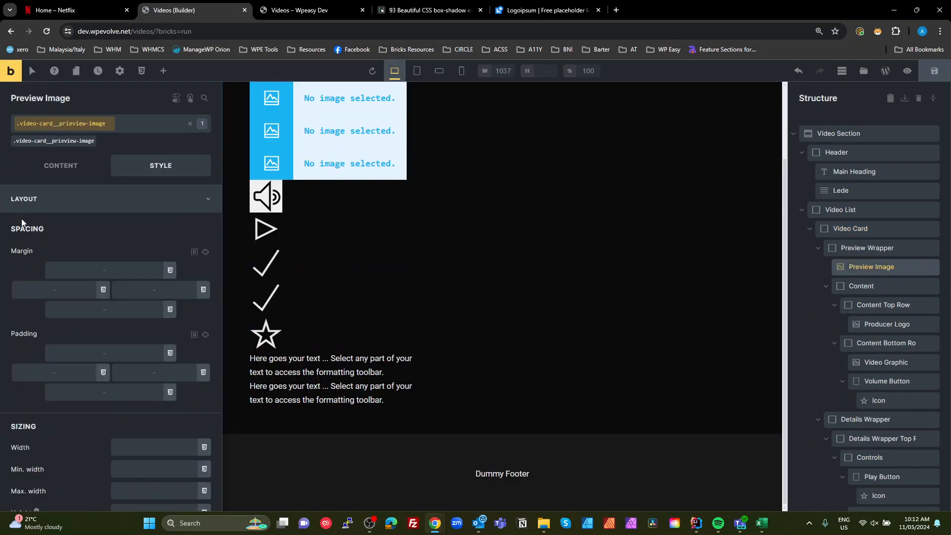
left_click(60, 165)
left_click(111, 208)
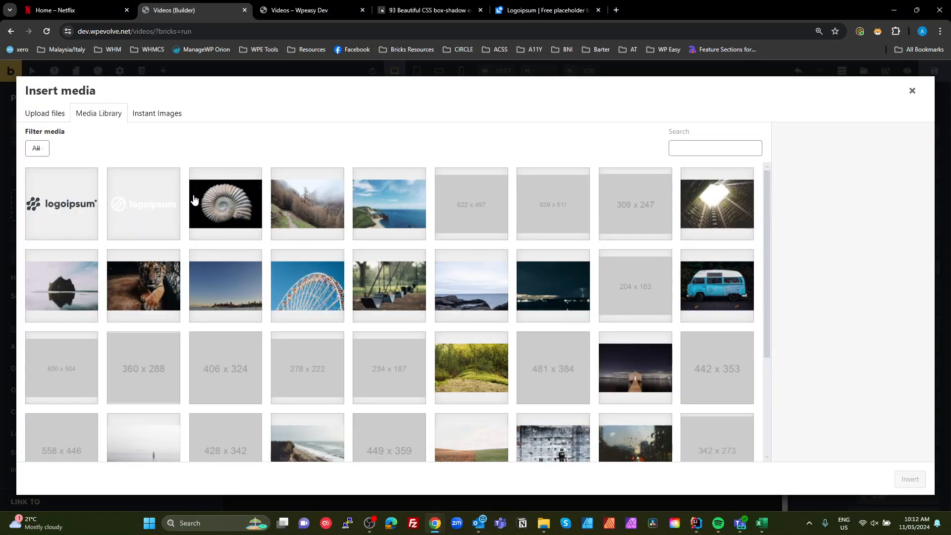
left_click(750, 287)
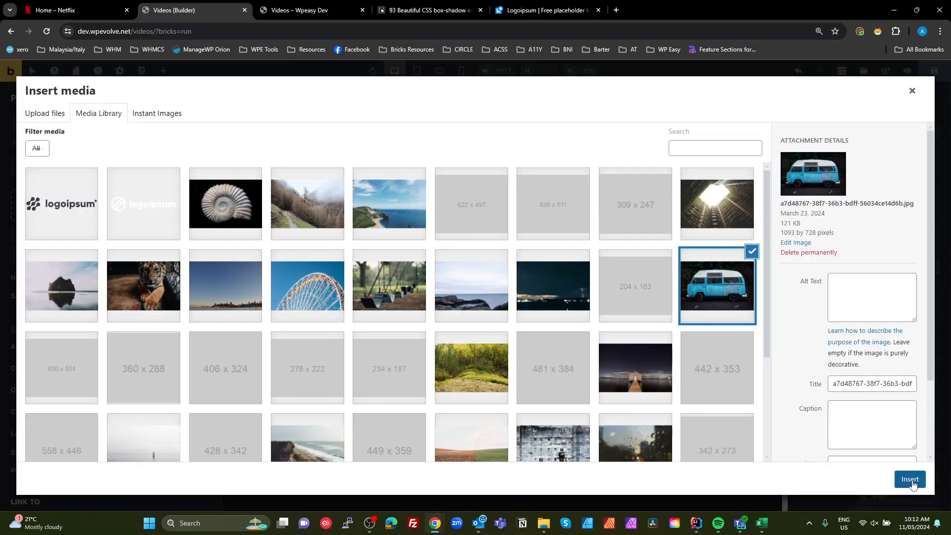
left_click(910, 479)
scroll(362, 308, "up", 4)
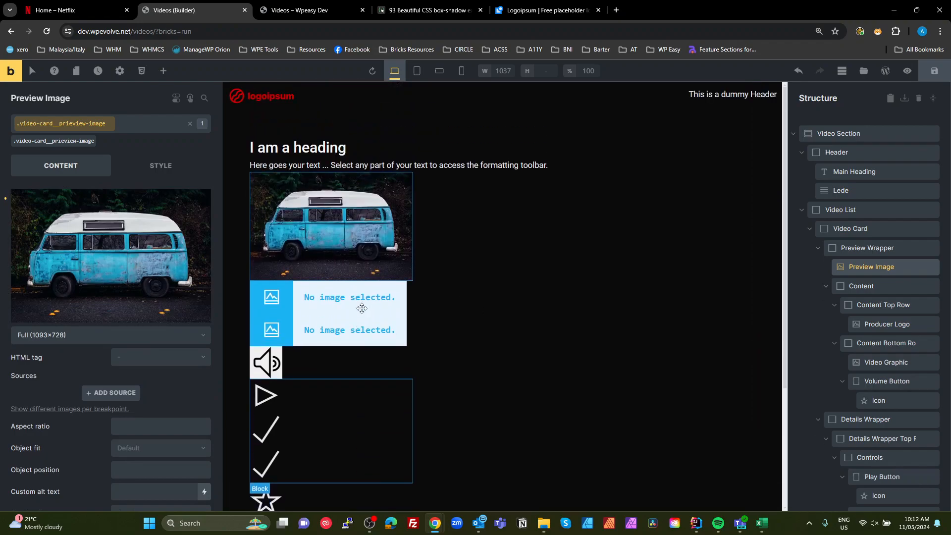
- Set the Preview Image's width and height to 100%
left_click(867, 267)
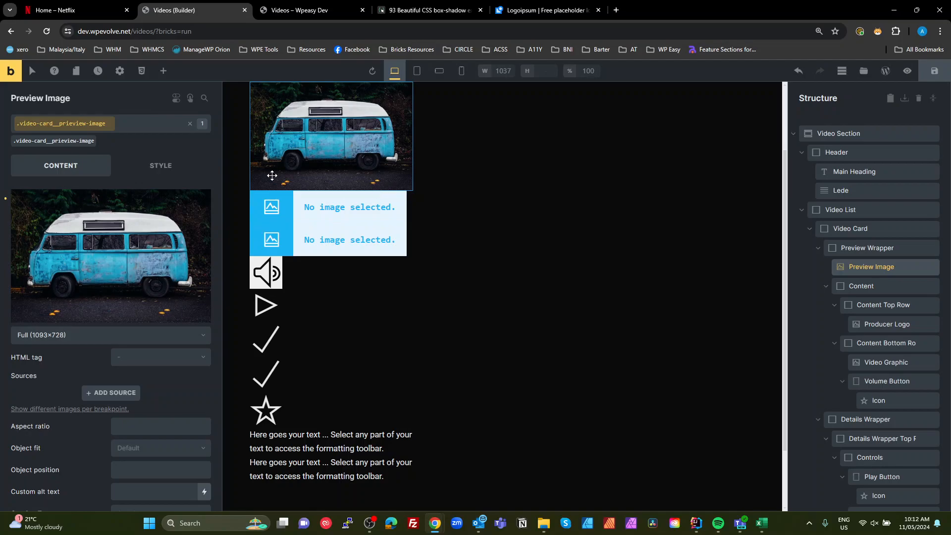
left_click(158, 170)
scroll(119, 346, "down", 3)
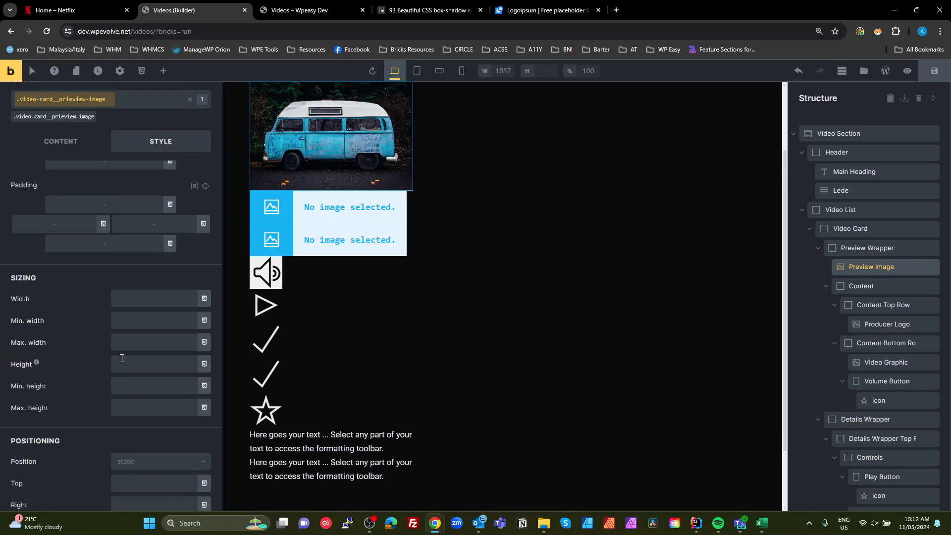
left_click(141, 303)
type("00")
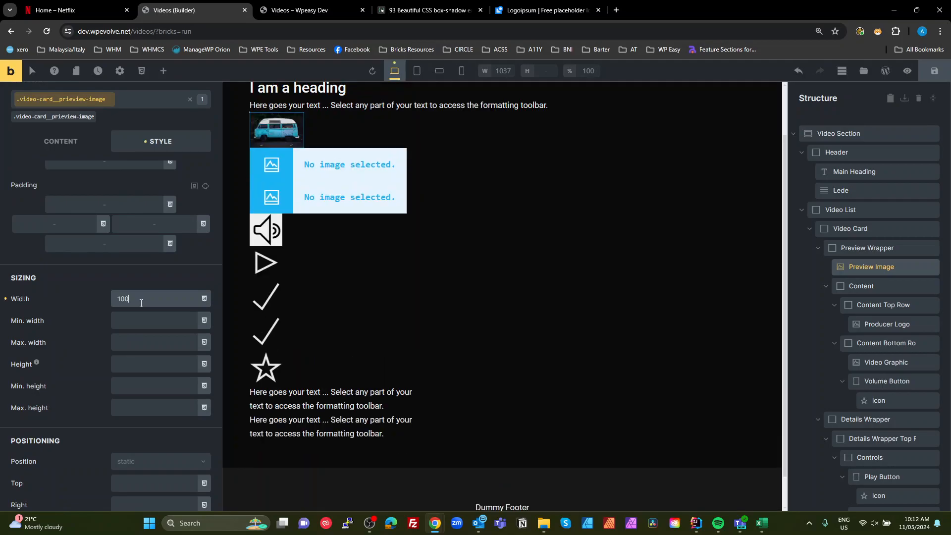
type("%")
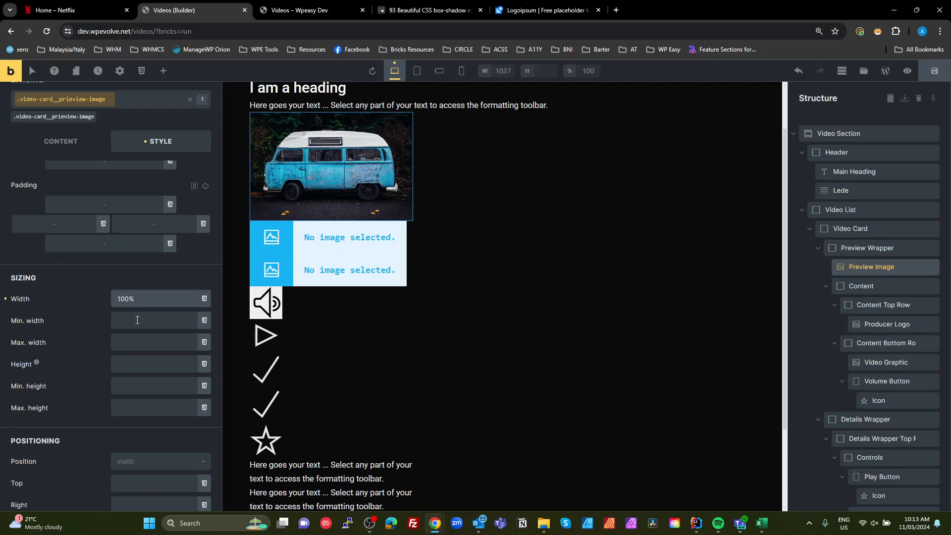
left_click(139, 369)
type("100%")
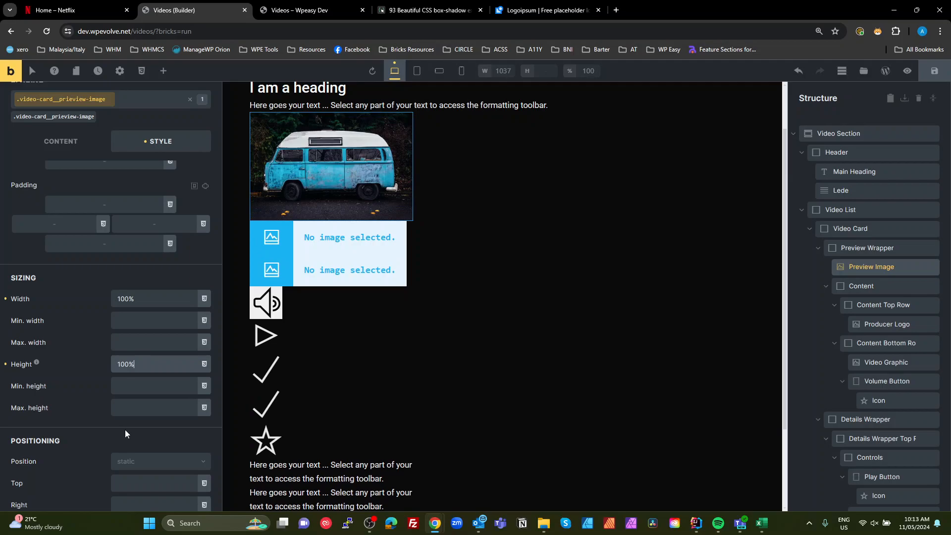
- Give the Preview Image an aspect ratio of 4 / 3 and set its object fit to Cover
scroll(79, 163, "up", 3)
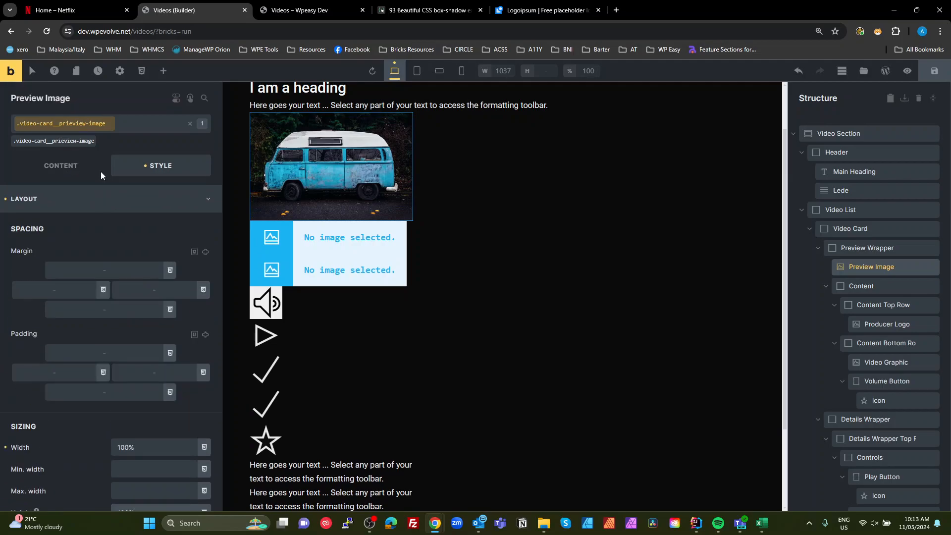
left_click(61, 165)
scroll(147, 359, "down", 2)
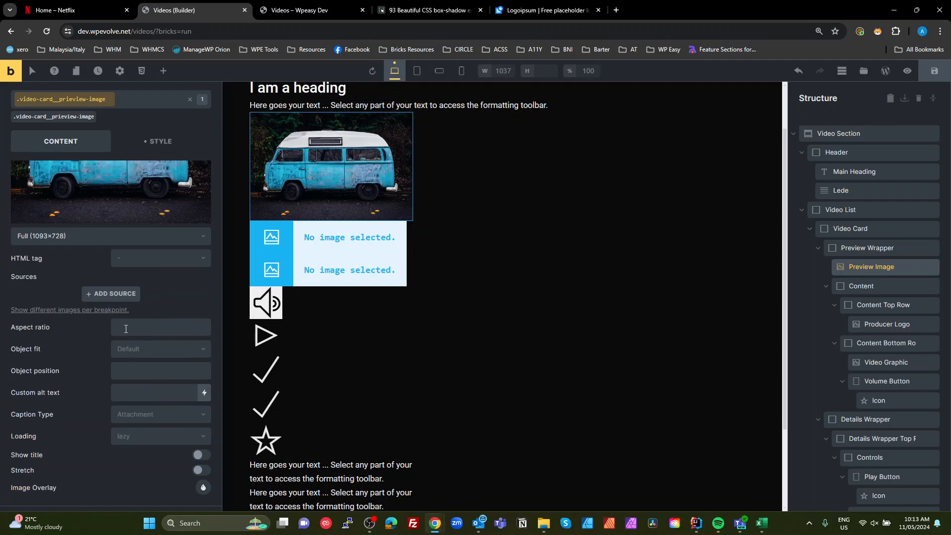
left_click(125, 329)
type("4")
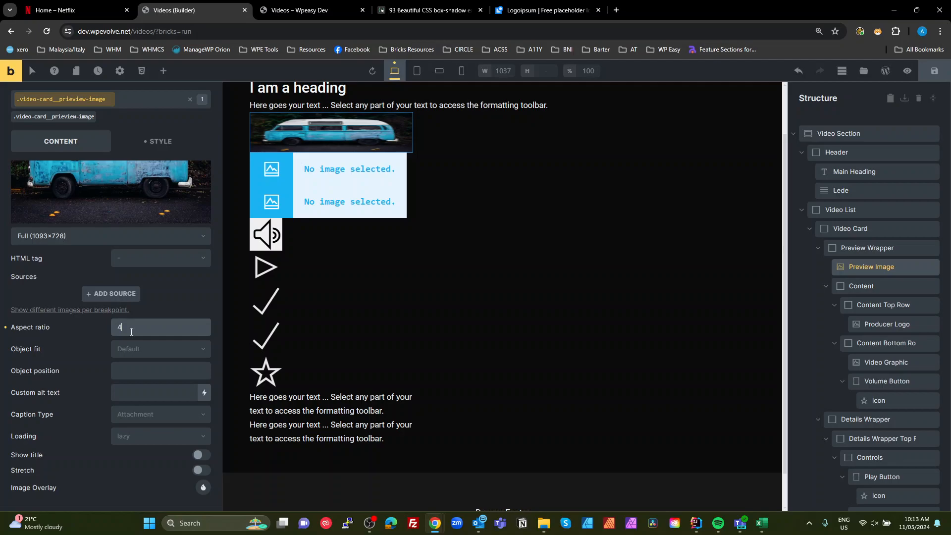
type(" / 3")
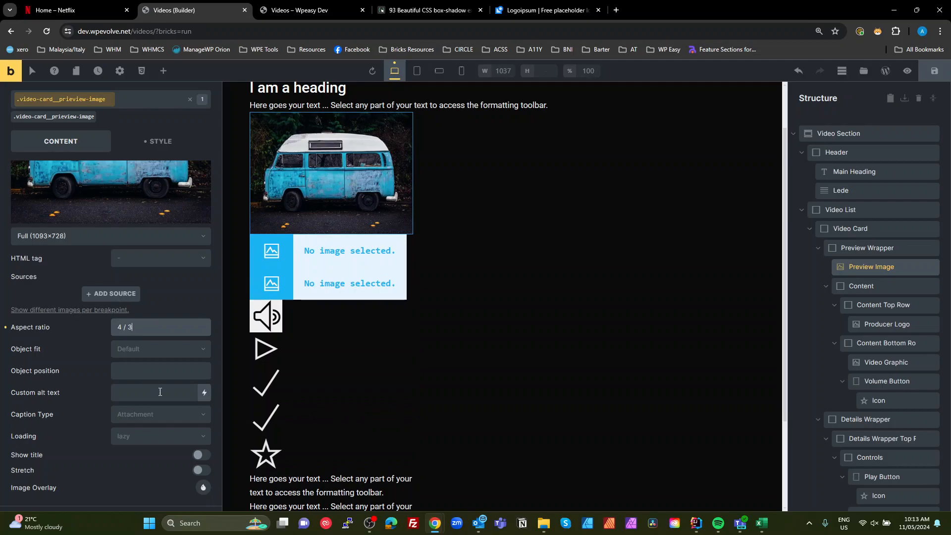
left_click(154, 350)
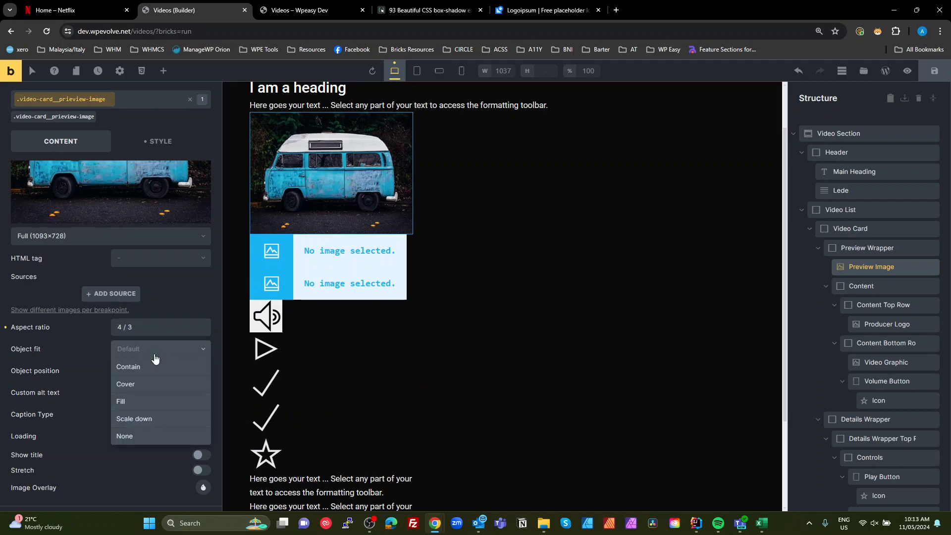
left_click(147, 384)
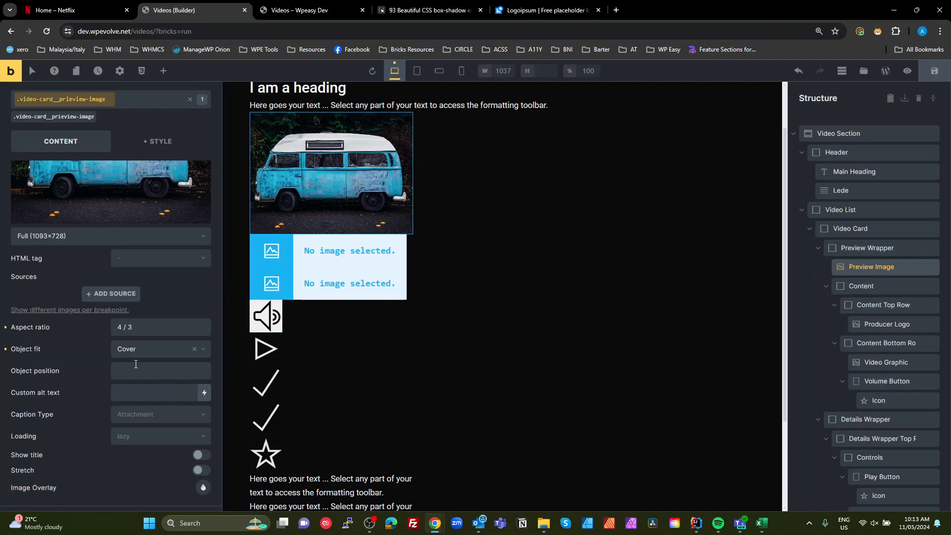
- Remove the Preview Image's aspect ratio and set the Preview Wrapper's aspect ratio to 4 / 3 instead
left_click_drag(140, 328, 83, 327)
key("BackSpace")
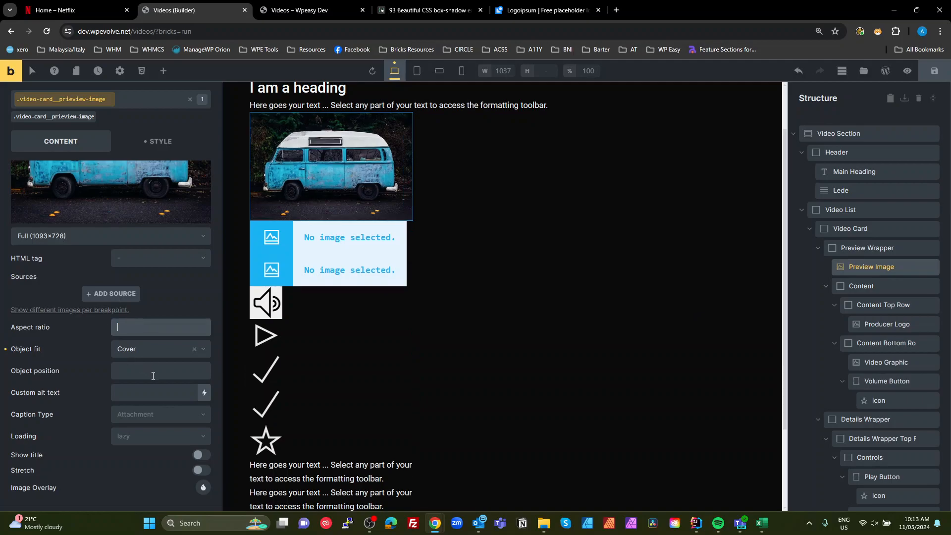
left_click(847, 249)
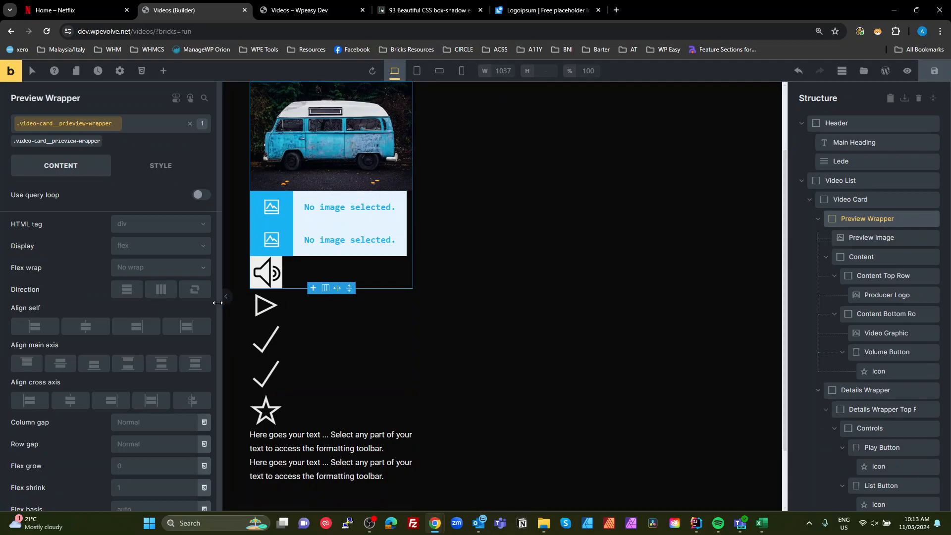
left_click(164, 168)
scroll(142, 401, "down", 2)
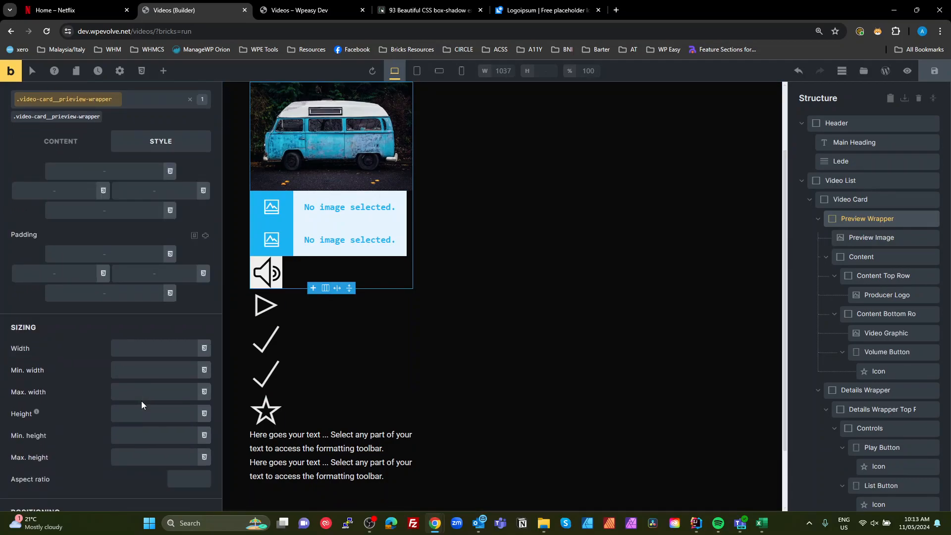
scroll(149, 428, "down", 1)
left_click(185, 426)
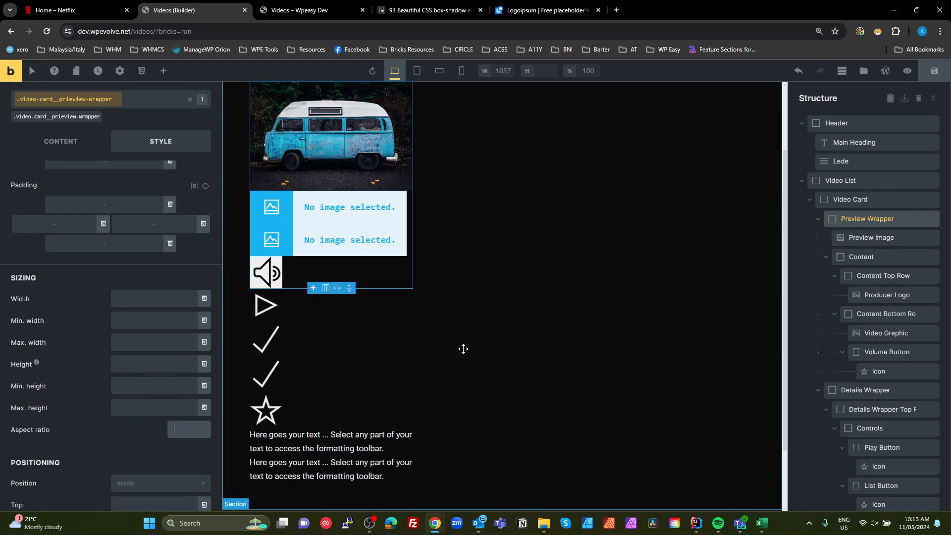
type("4 / 3")
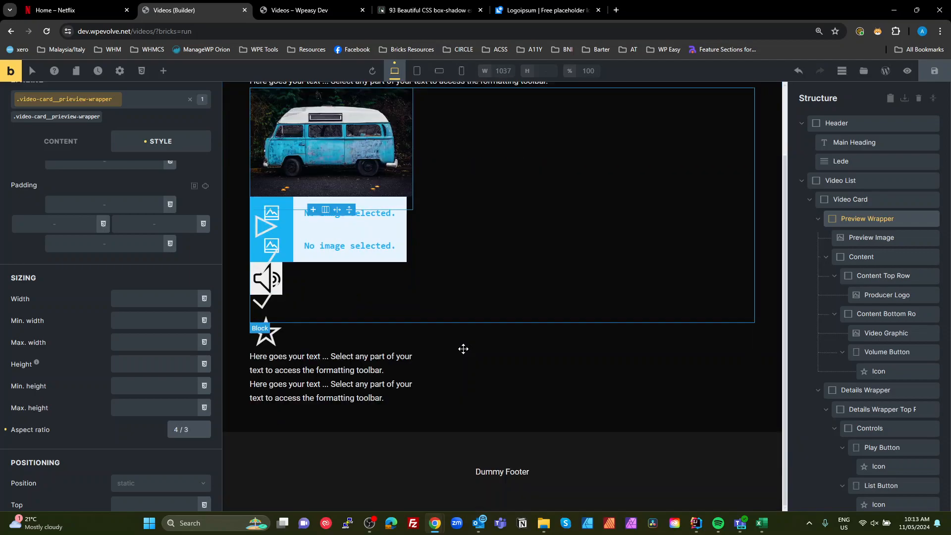
scroll(435, 212, "up", 1)
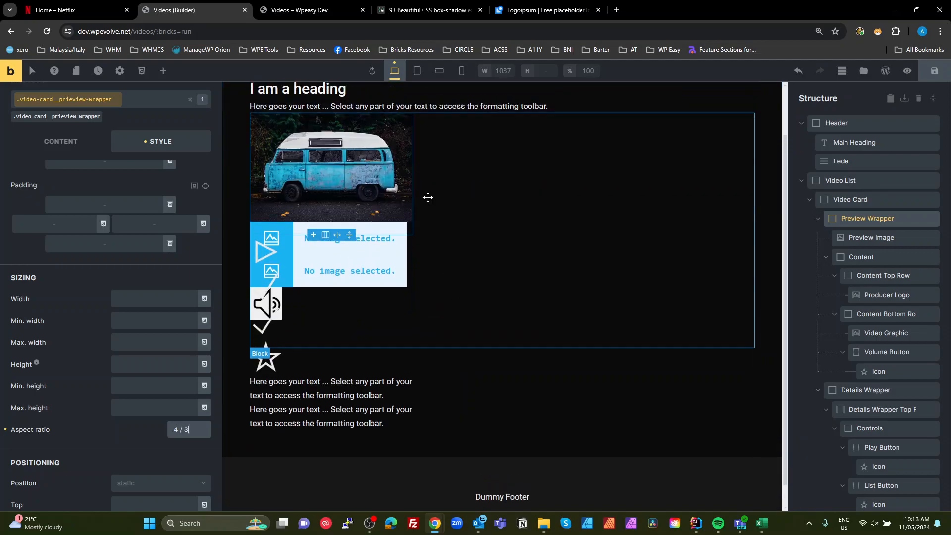
- Compare with the Netflix reference card, then set the Preview Wrapper's position to relative
left_click(855, 218)
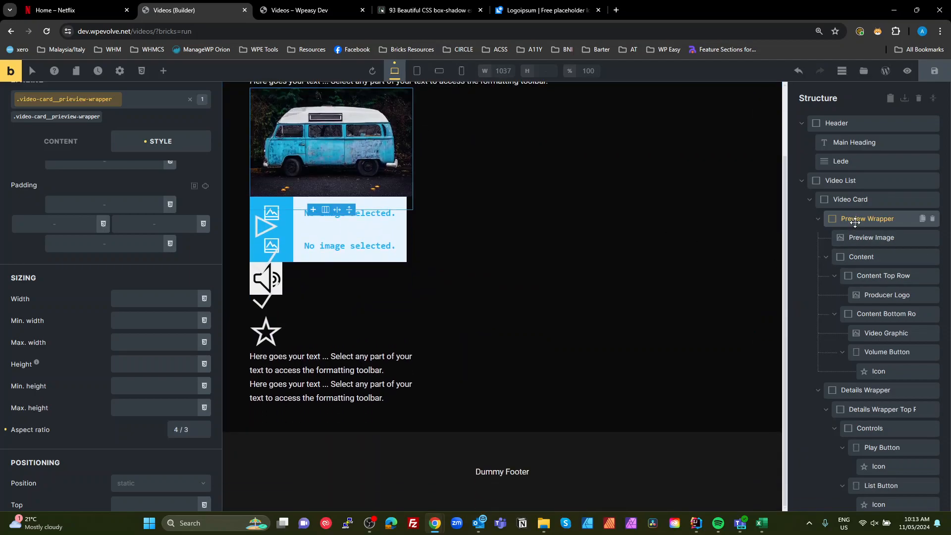
left_click(72, 11)
mouse_move(67, 192)
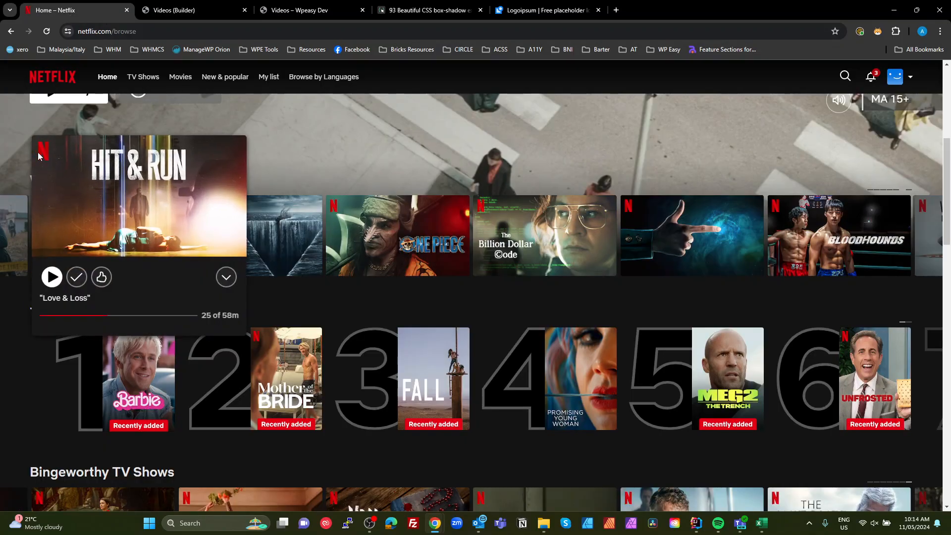
left_click(197, 10)
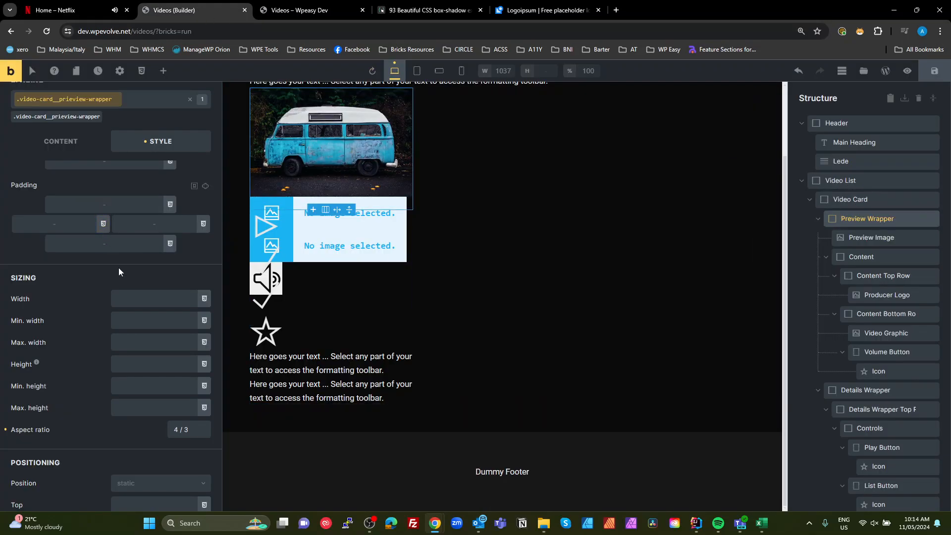
scroll(154, 396, "down", 6)
left_click(151, 189)
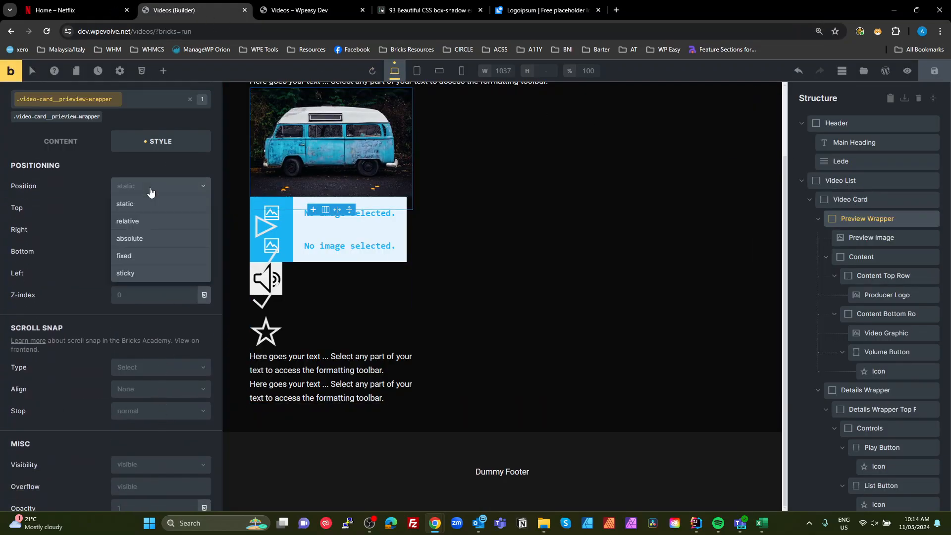
left_click(137, 223)
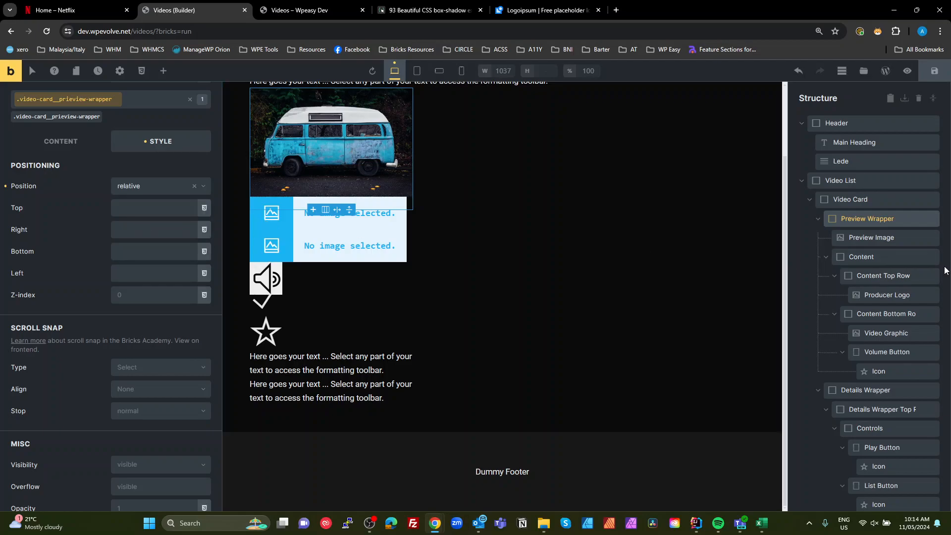
- Set the Content element's position to absolute with top, right, bottom and left all at 0
left_click(844, 257)
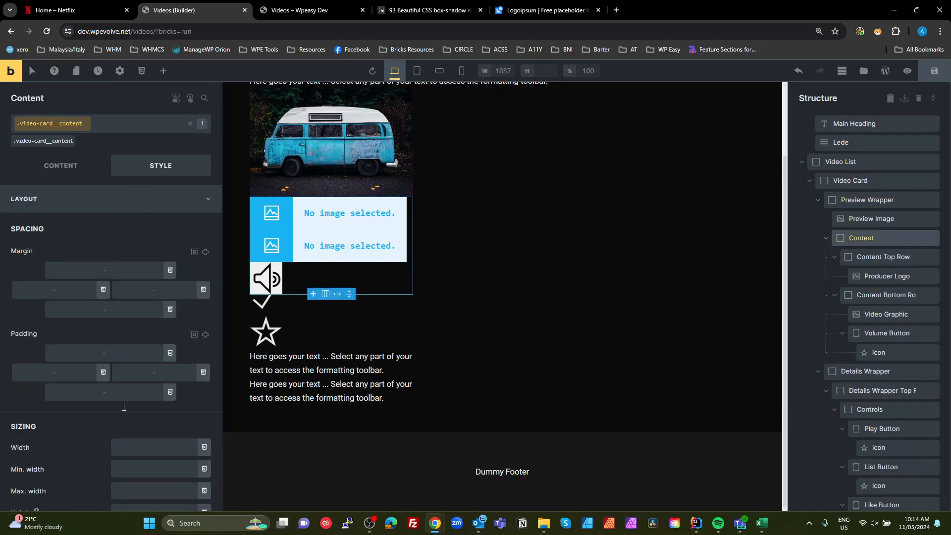
scroll(159, 391, "down", 5)
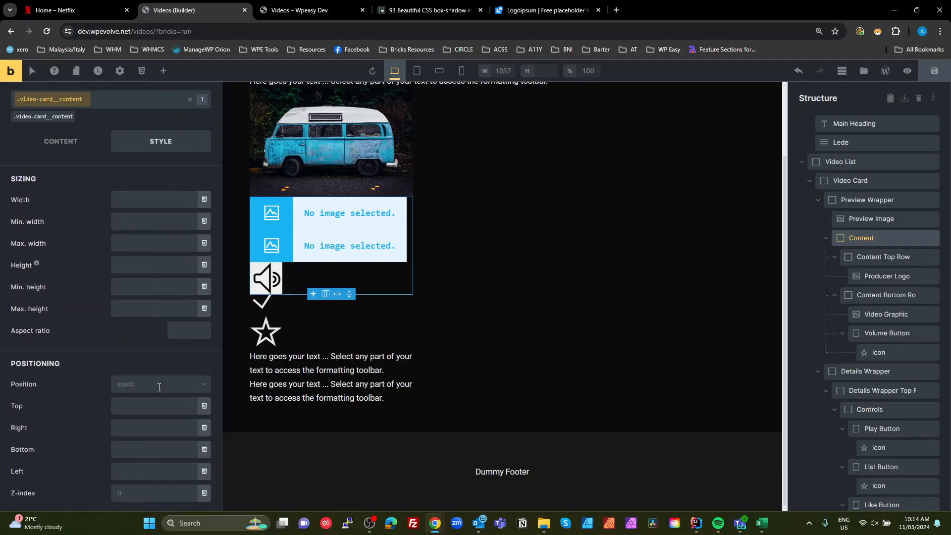
left_click(158, 390)
left_click(144, 436)
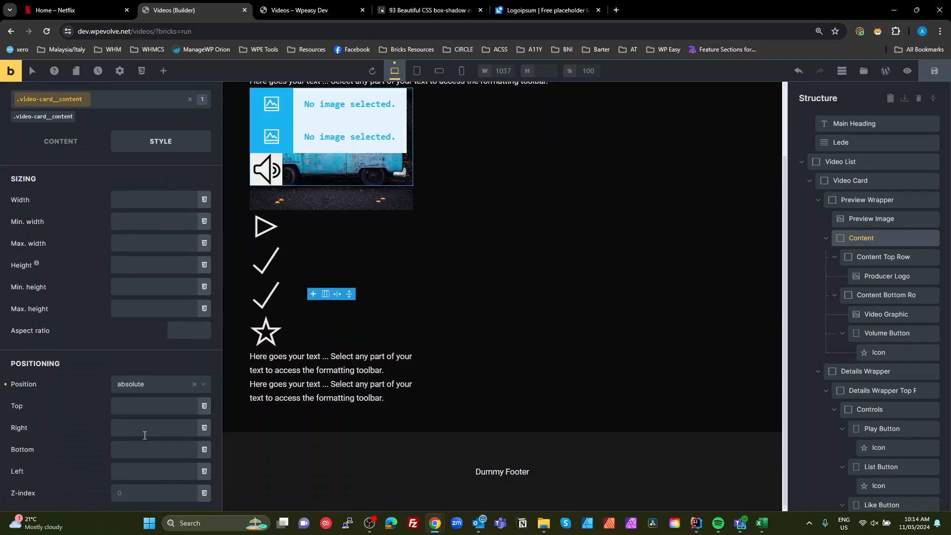
left_click(132, 478)
type("0")
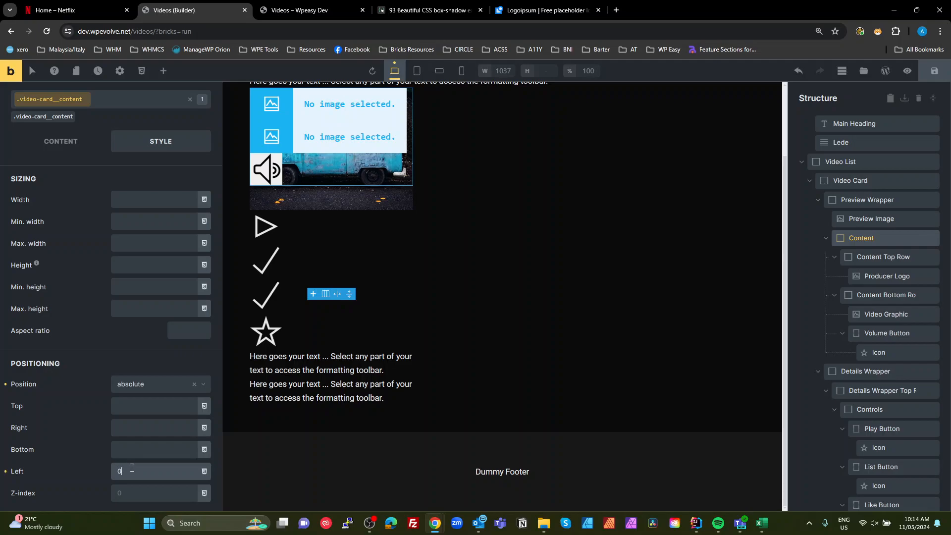
left_click(131, 450)
type("0")
left_click(119, 427)
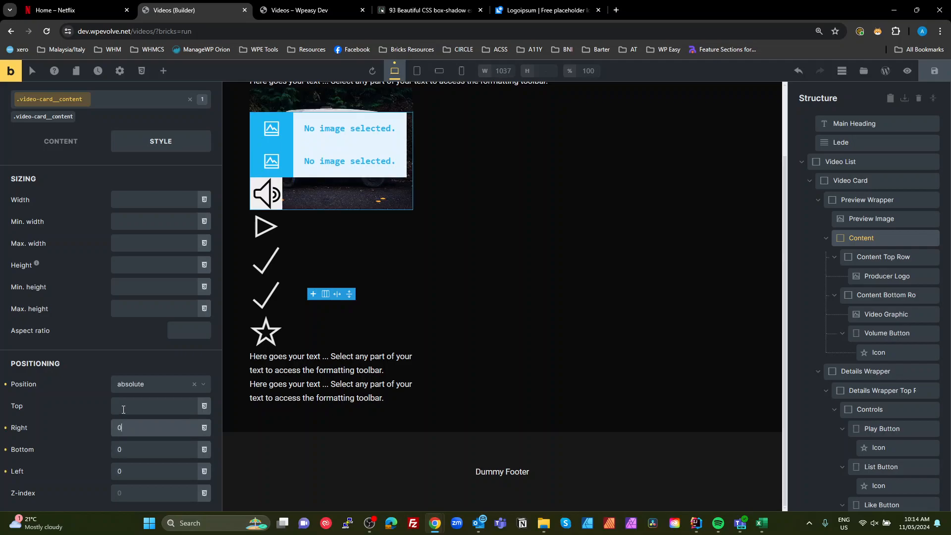
left_click(123, 409)
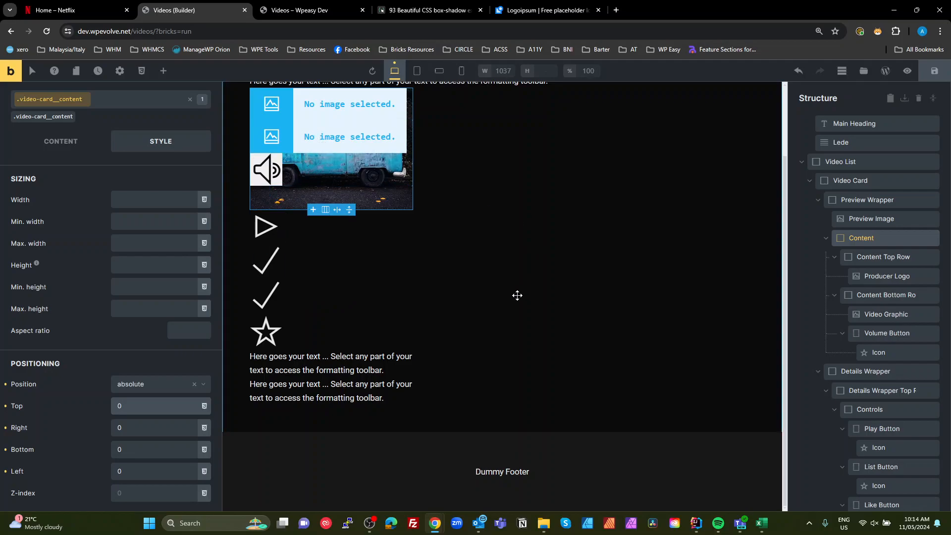
scroll(416, 250, "up", 2)
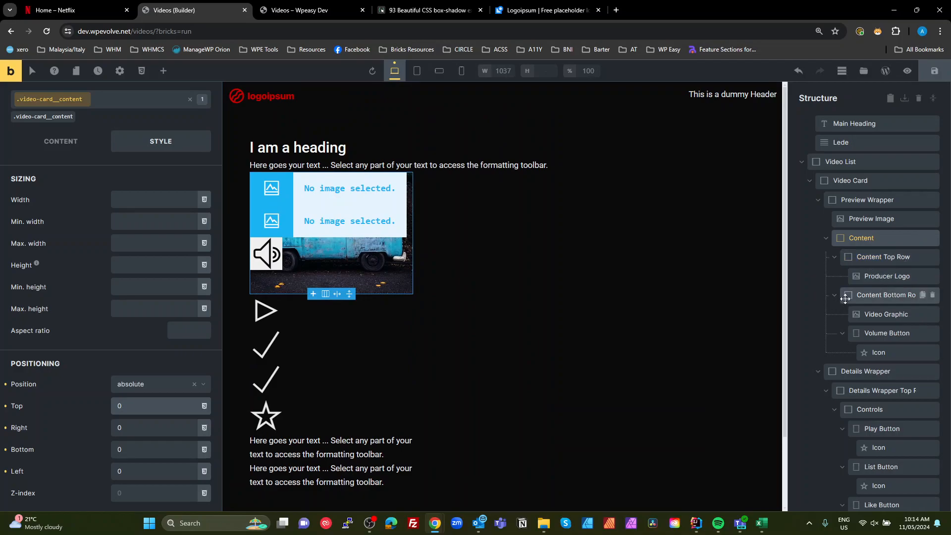
left_click(845, 238)
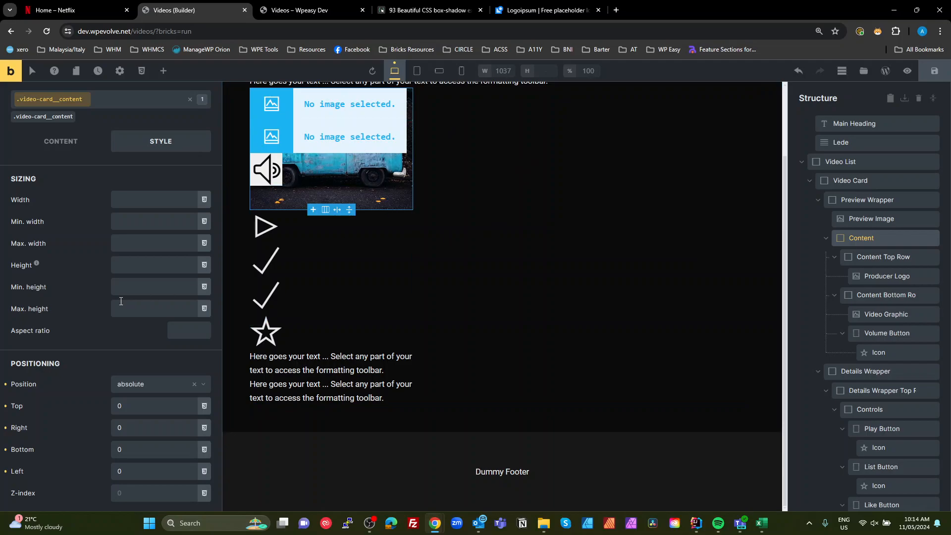
scroll(154, 288, "up", 5)
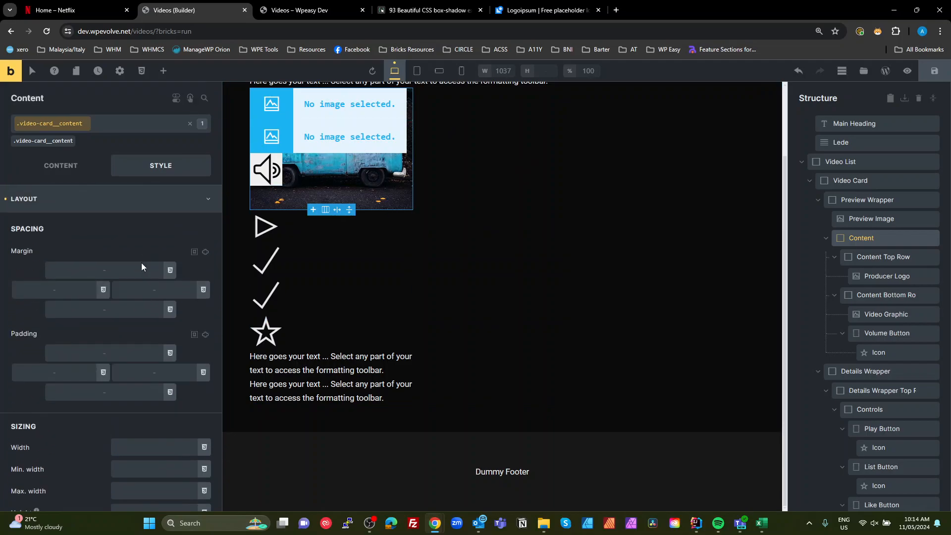
- Link the Content element's padding sides and set the padding to the size--s variable on all sides
left_click(205, 335)
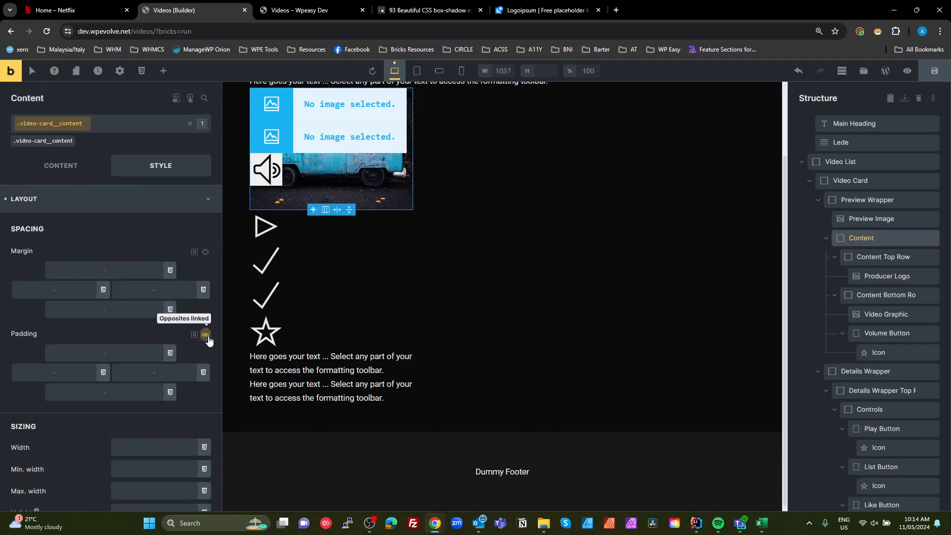
left_click(170, 353)
scroll(168, 366, "down", 2)
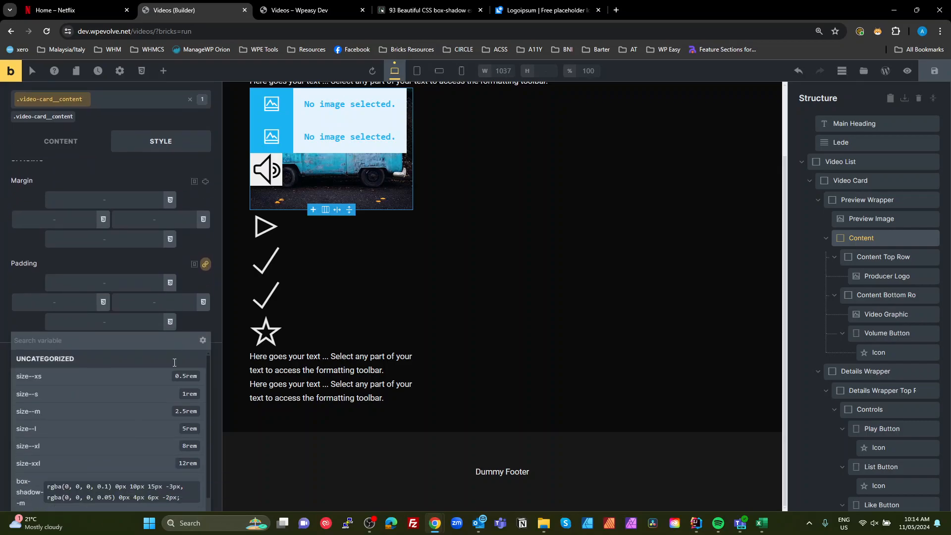
left_click(81, 367)
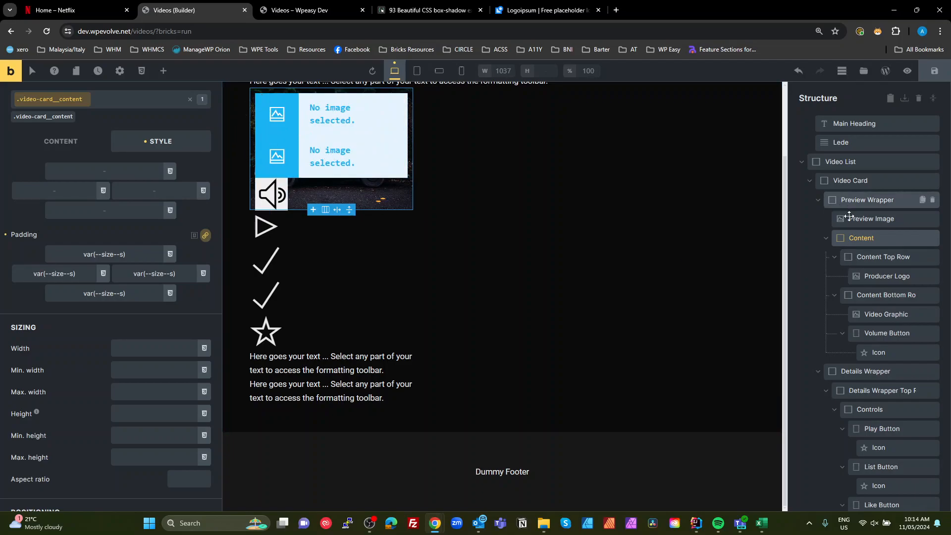
- Open the Producer Logo's image picker and download a placeholder logo SVG from Logoipsum
scroll(463, 255, "up", 2)
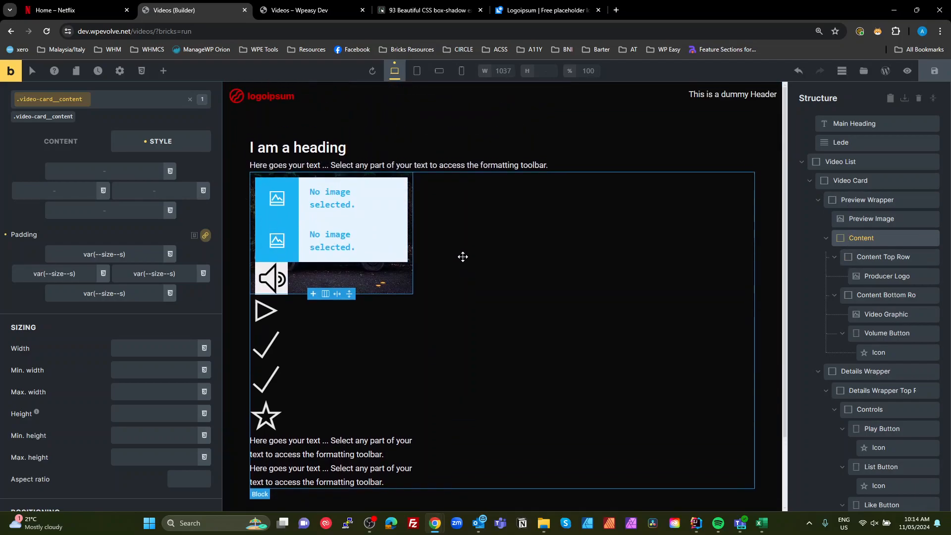
left_click(879, 276)
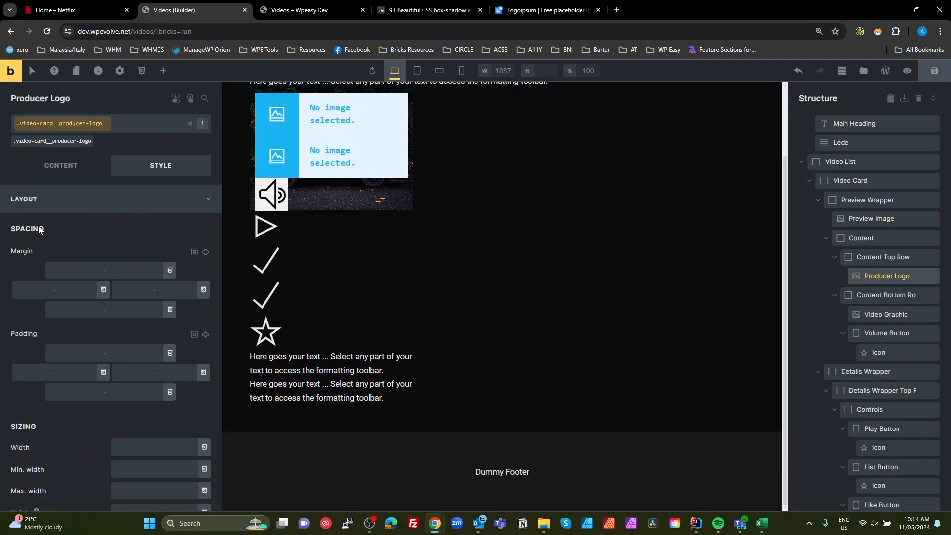
left_click(60, 166)
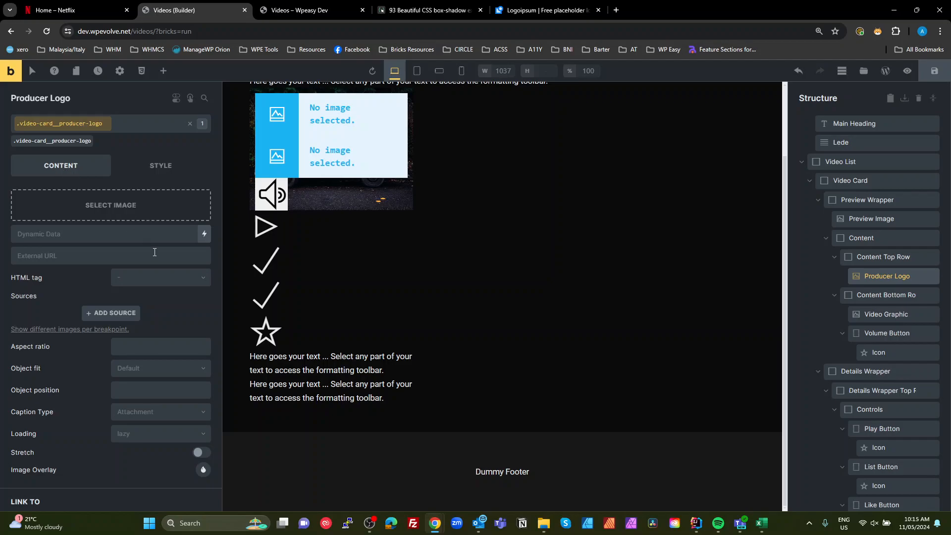
left_click(127, 215)
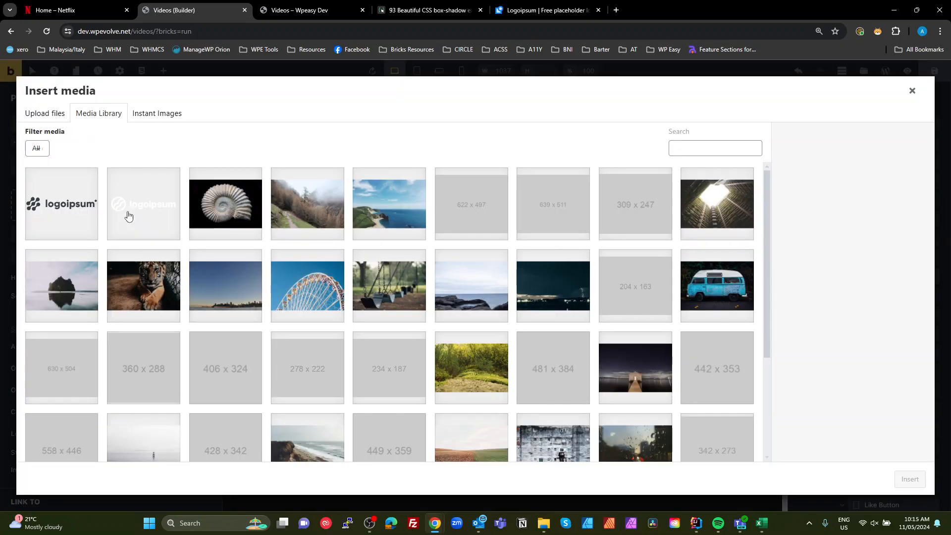
left_click(544, 14)
mouse_move(709, 268)
mouse_move(305, 170)
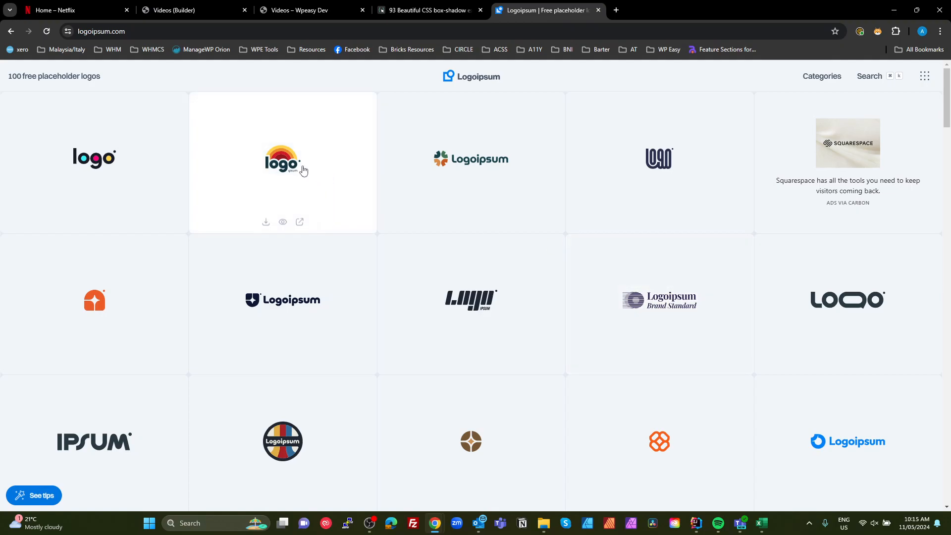
left_click(265, 222)
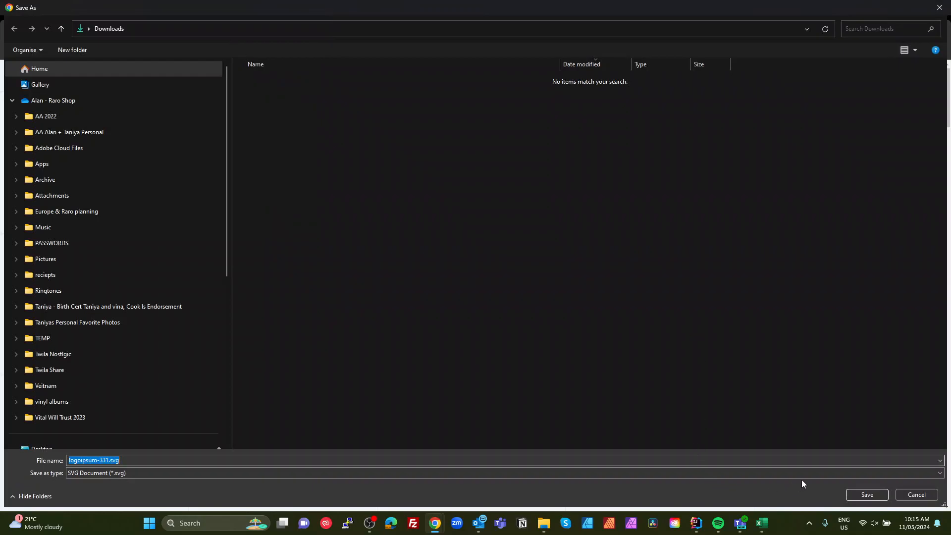
left_click(867, 494)
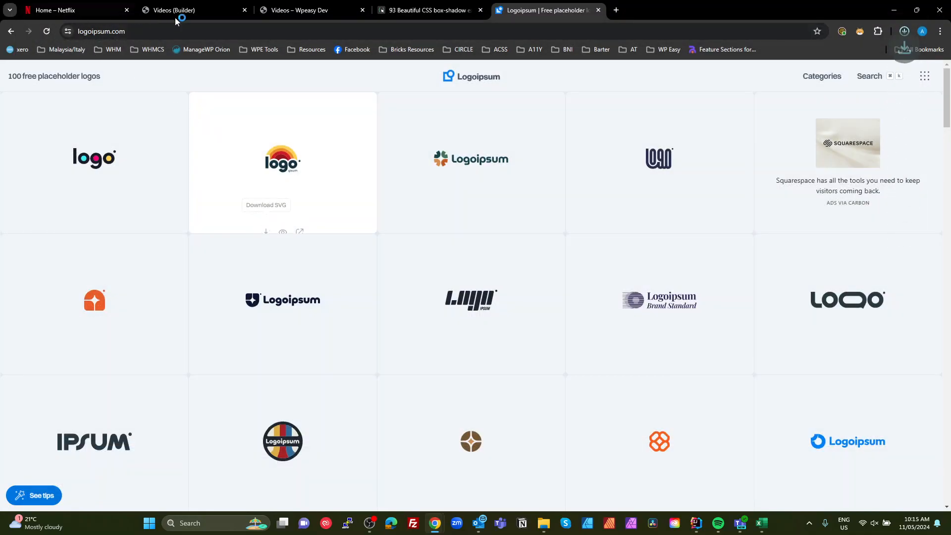
- Upload the downloaded logoipsum-331.svg file and insert it as the Producer Logo image
left_click(198, 10)
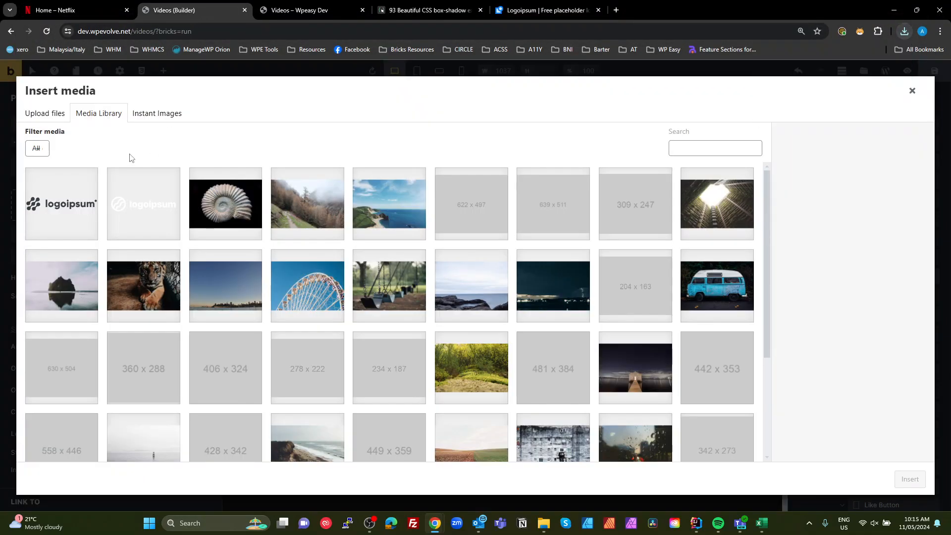
left_click(55, 116)
left_click(493, 291)
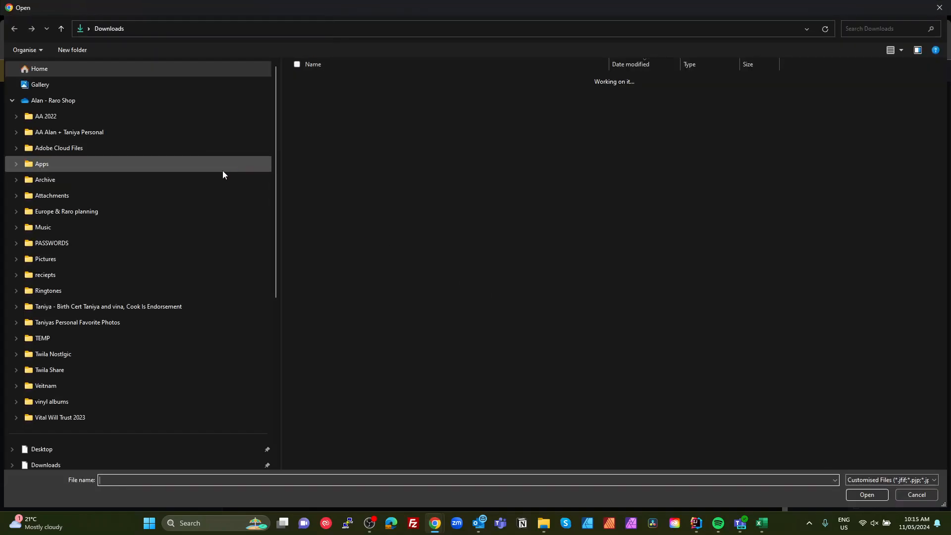
double_click(315, 95)
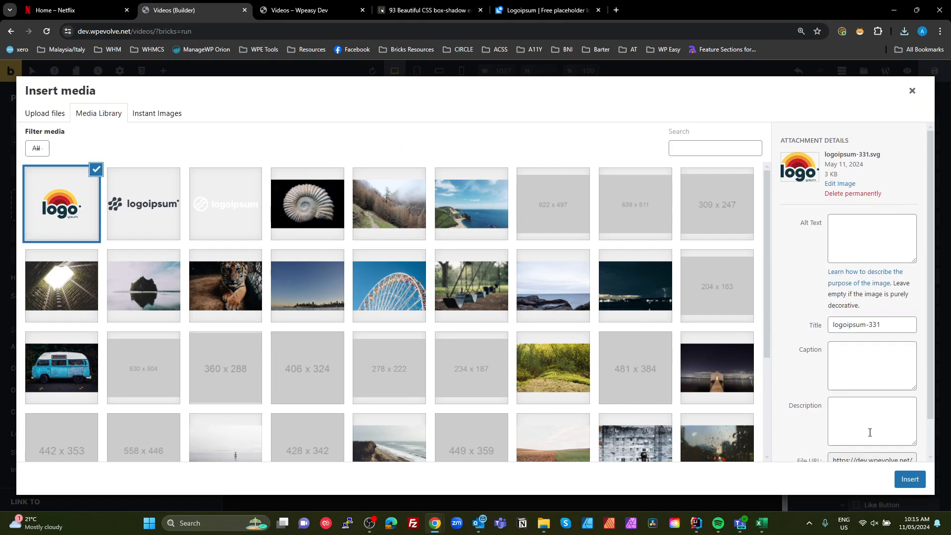
left_click(909, 479)
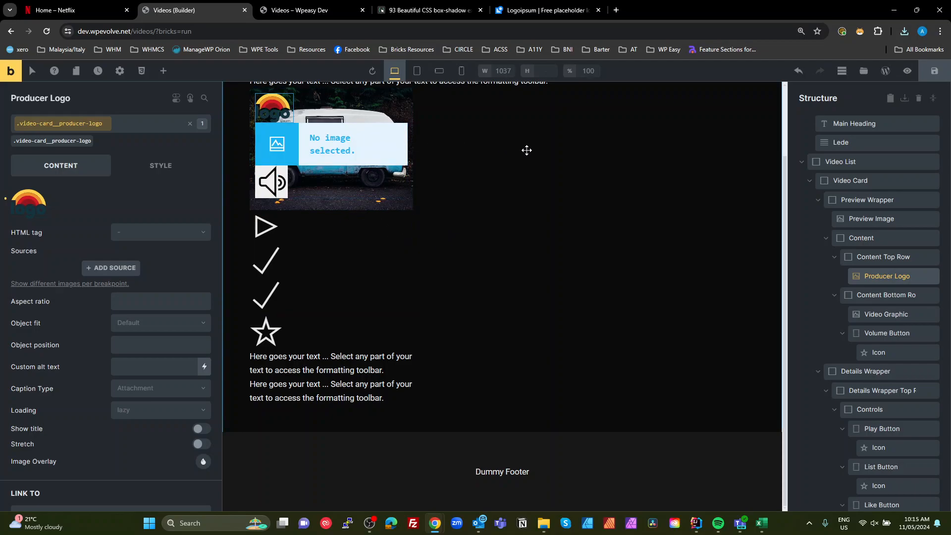
- Download a second logo SVG, the Power XR2 Module logo, from Logoipsum for the video graphic
left_click(370, 143)
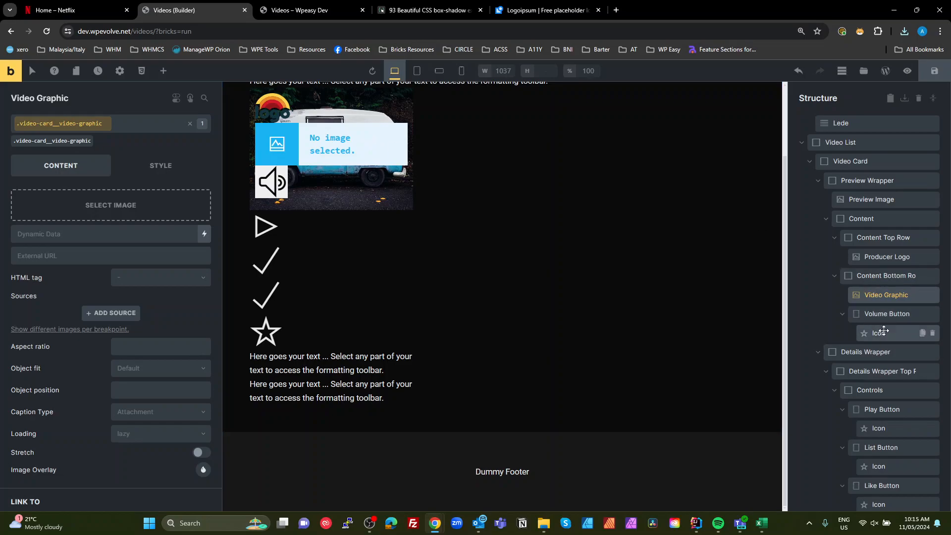
left_click(878, 258)
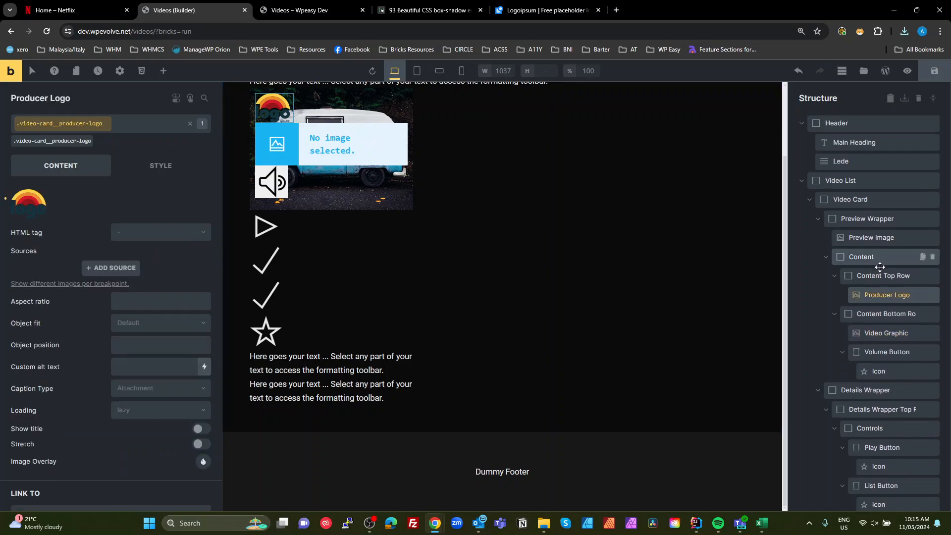
left_click(868, 331)
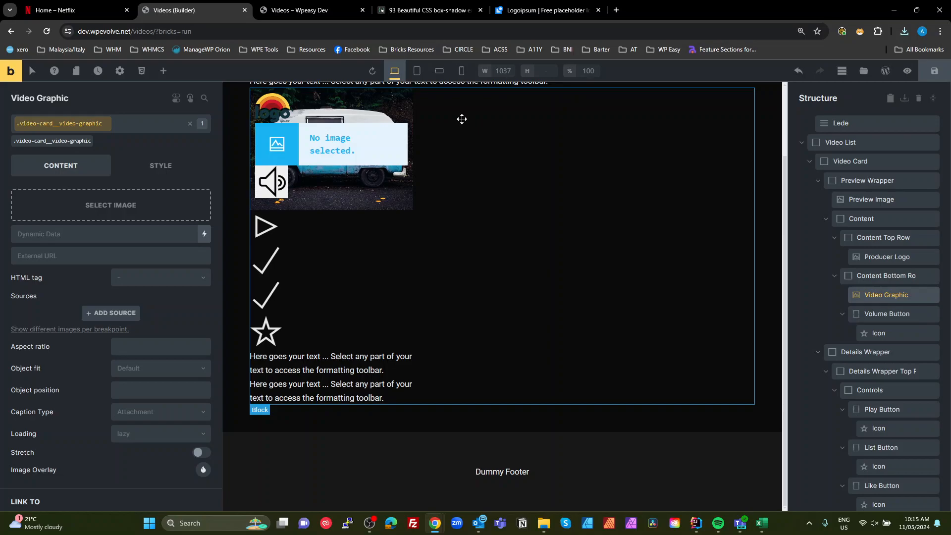
left_click(545, 10)
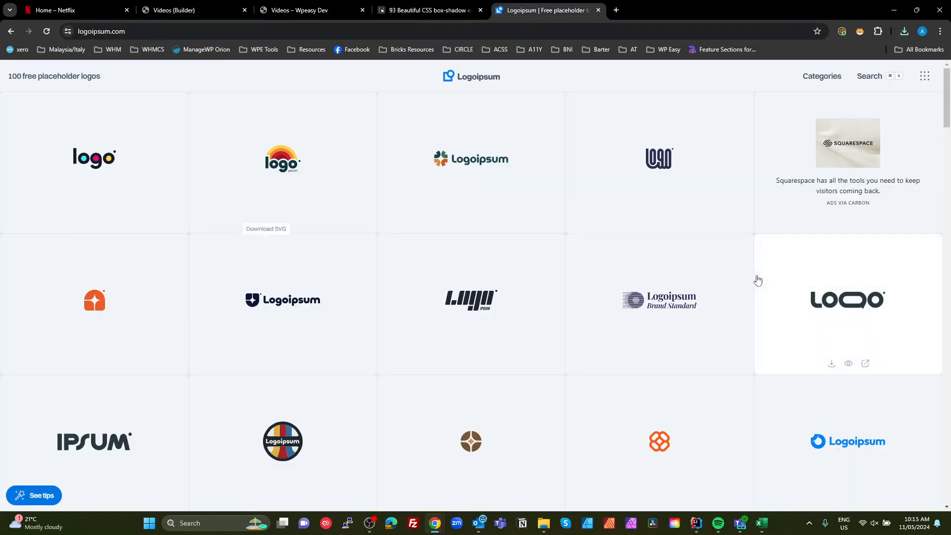
scroll(723, 312, "down", 10)
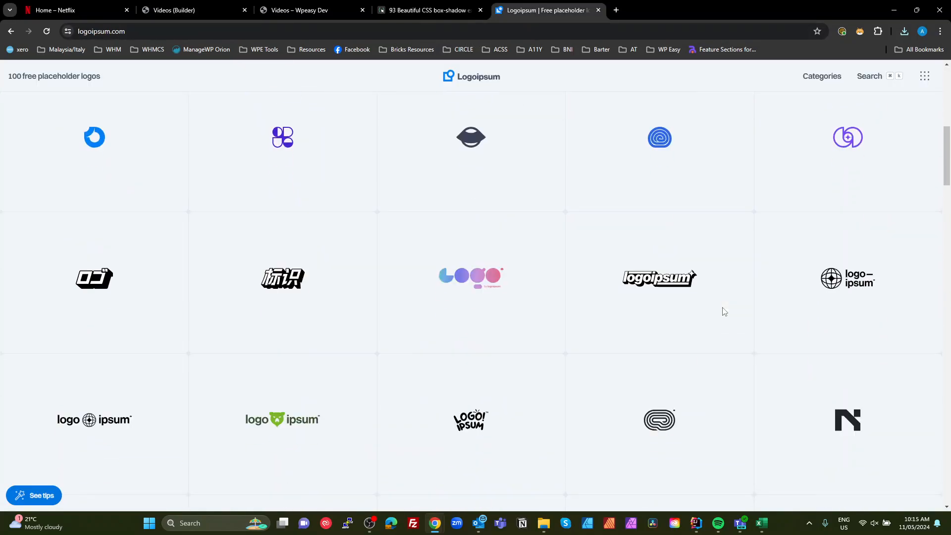
scroll(723, 312, "down", 20)
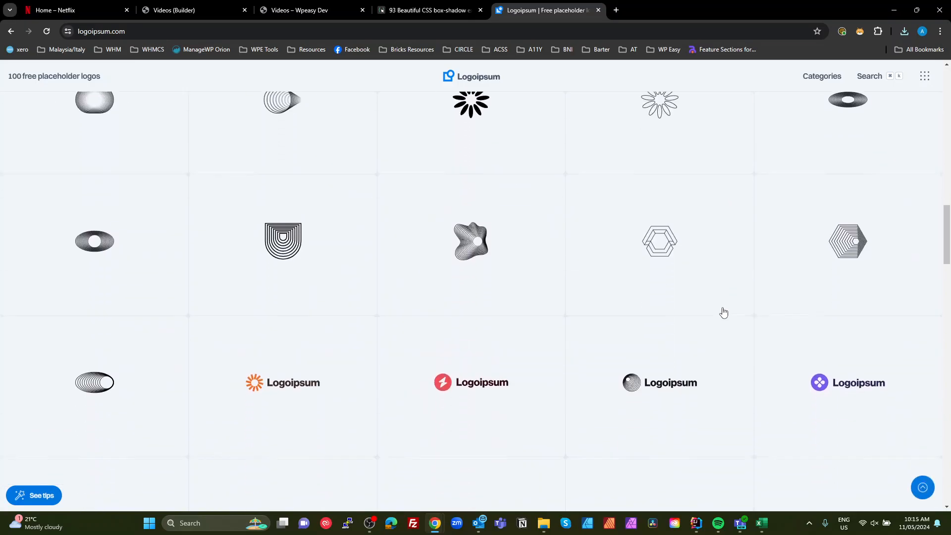
scroll(723, 312, "down", 10)
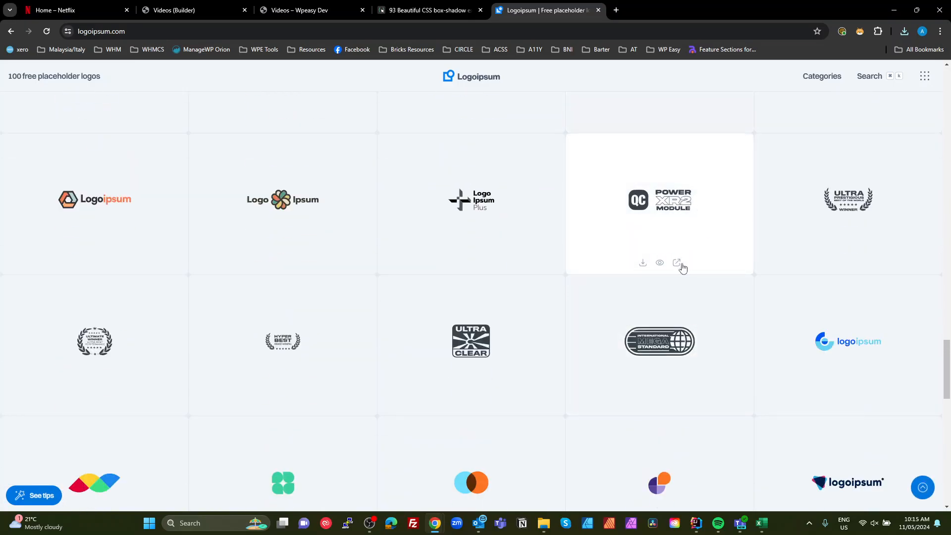
left_click(642, 263)
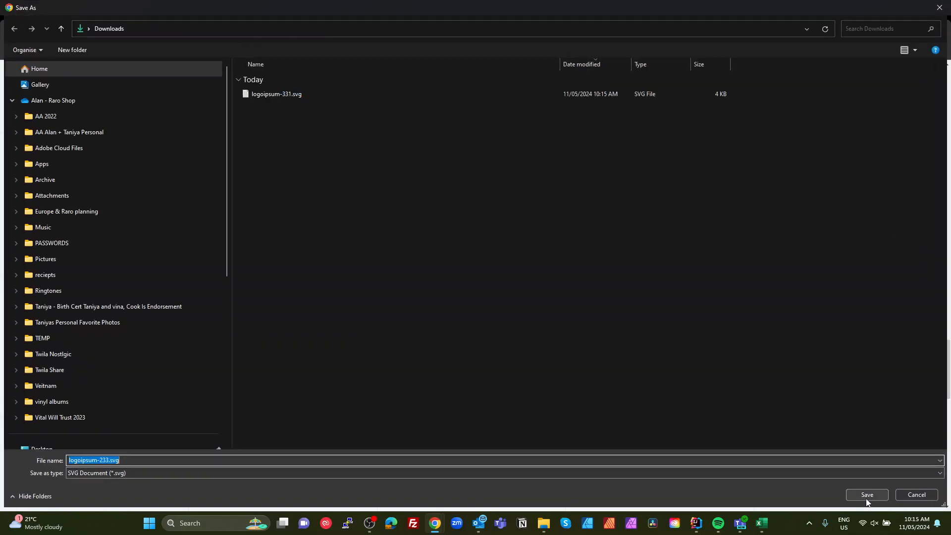
left_click(866, 501)
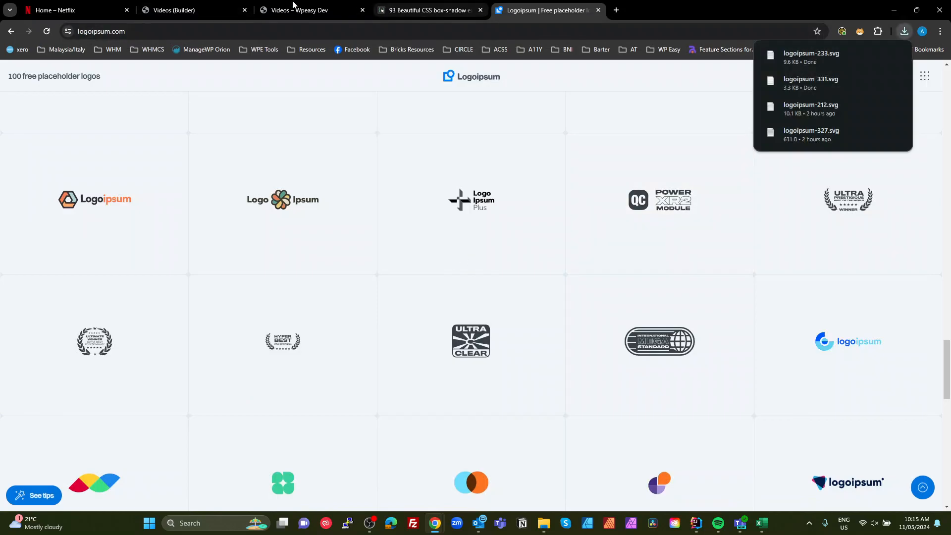
- Delete the Video Graphic image element from the Content Bottom Row
left_click(307, 9)
left_click(189, 7)
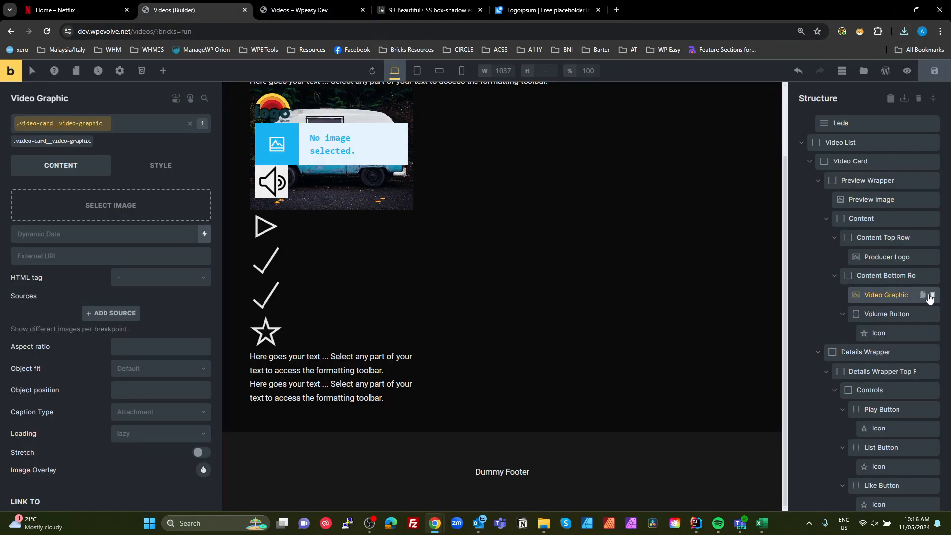
left_click(931, 296)
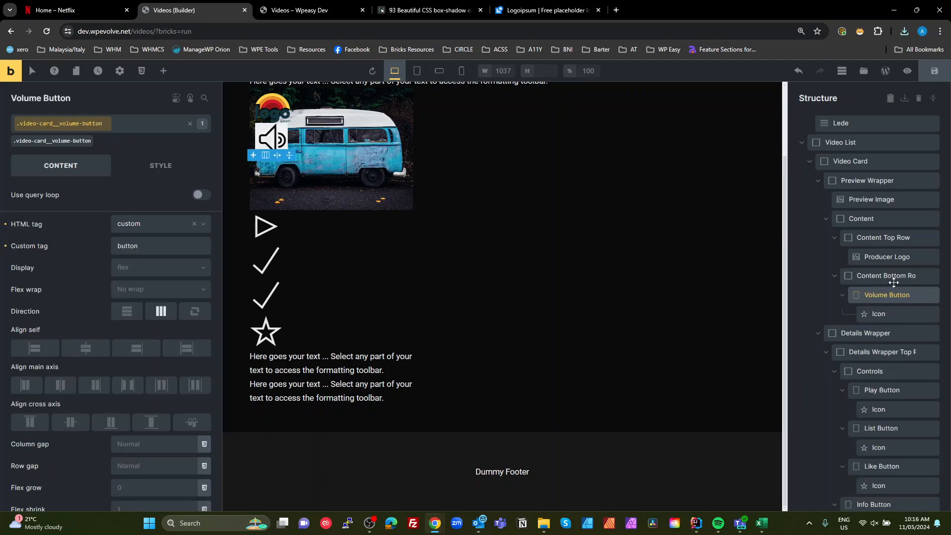
- Add an SVG element to the Content Bottom Row and move it before the volume icon
left_click(896, 266)
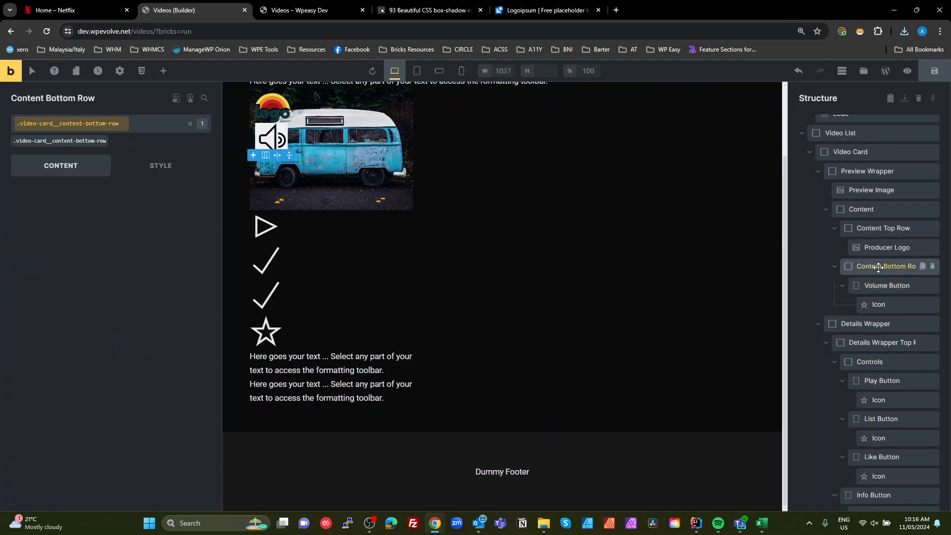
left_click(163, 71)
type("svg")
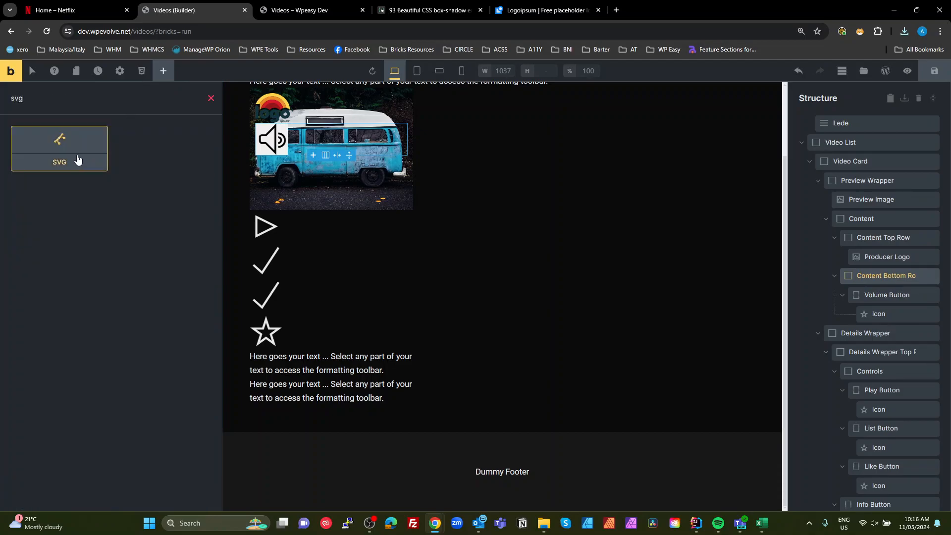
left_click(60, 143)
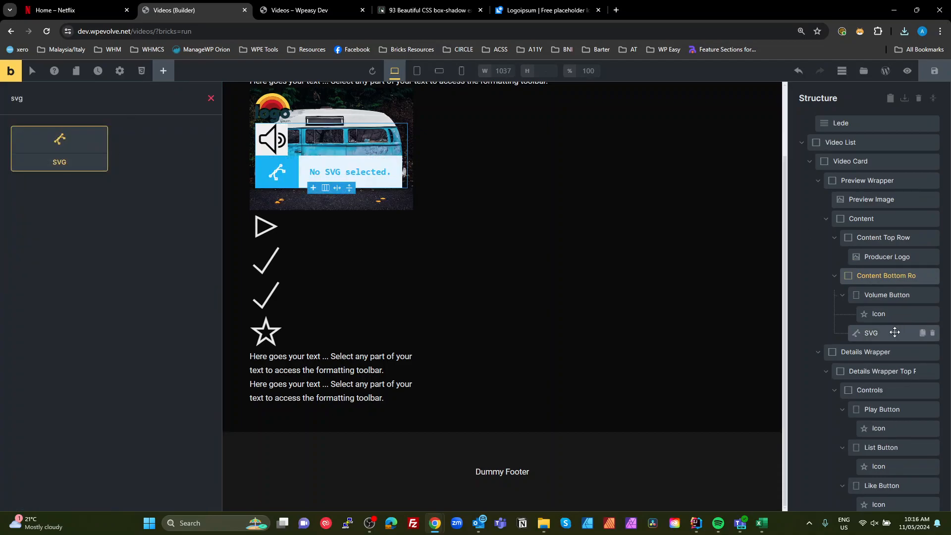
left_click_drag(883, 332, 891, 269)
- Assign the class video-card__video-graphic to the new SVG element
left_click(54, 127)
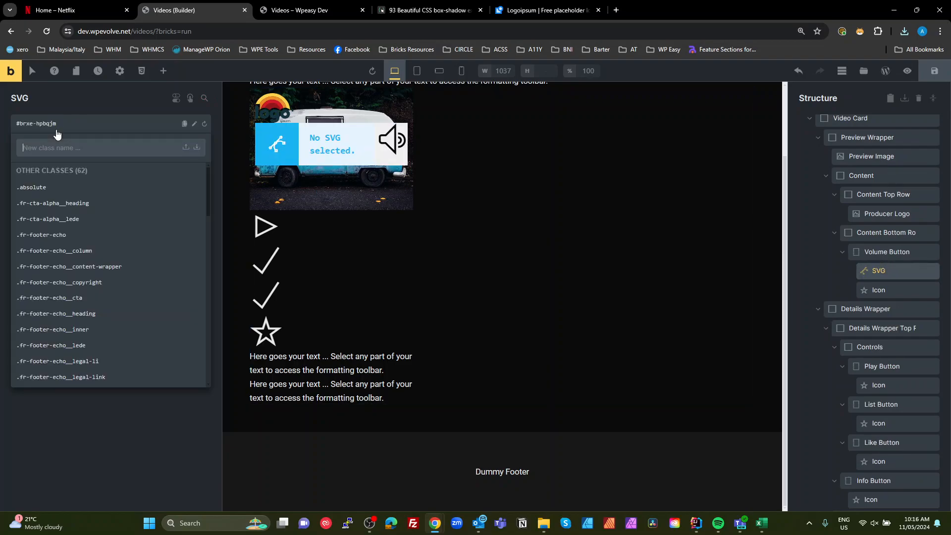
type("grap")
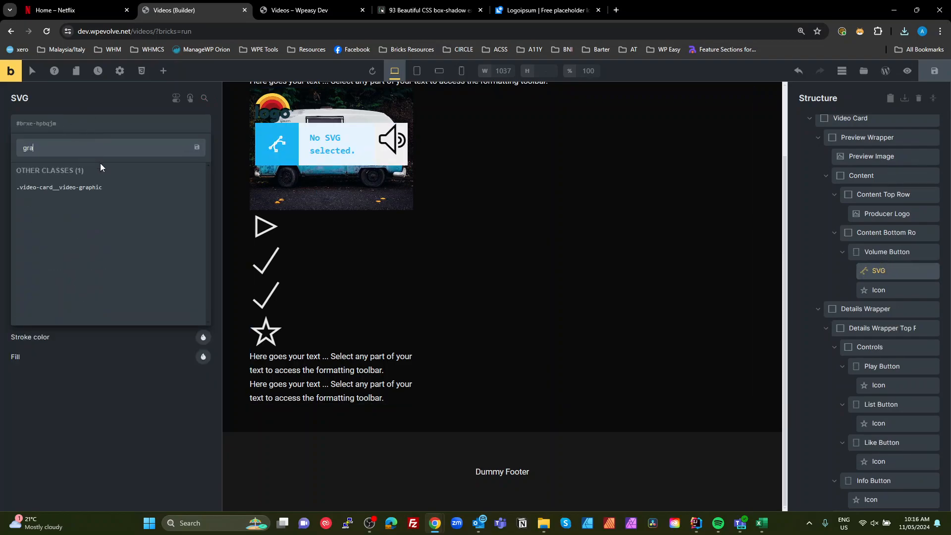
left_click(93, 189)
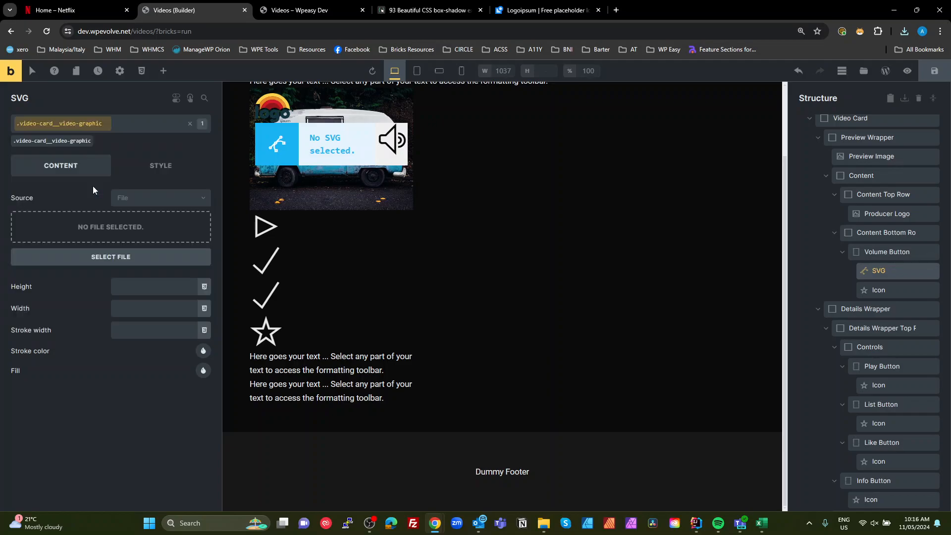
- Upload logoipsum-233.svg and insert it as the SVG element's file
left_click(135, 222)
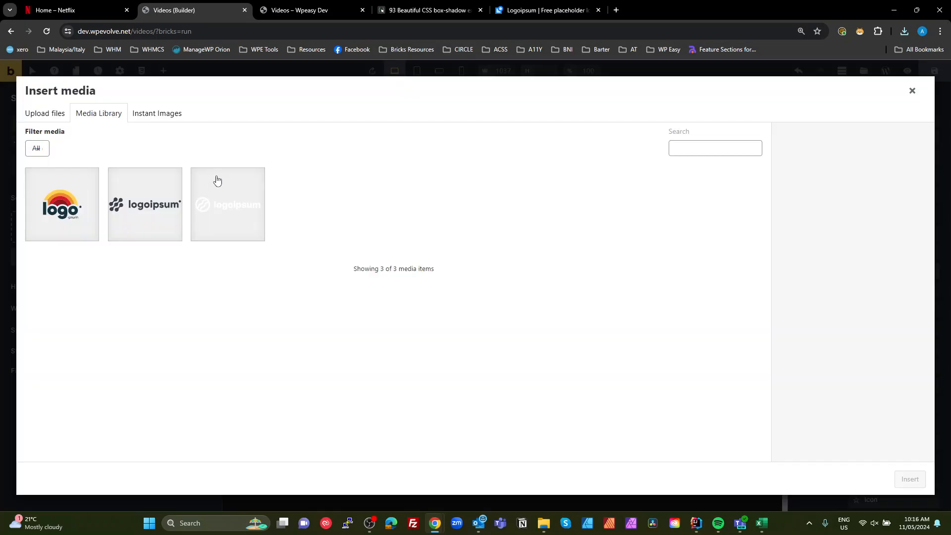
left_click(52, 115)
left_click(475, 291)
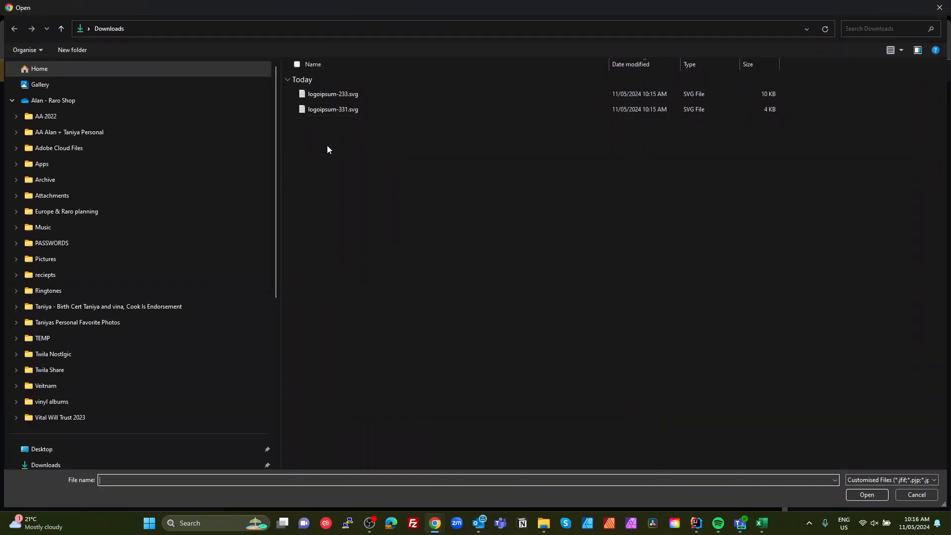
double_click(322, 94)
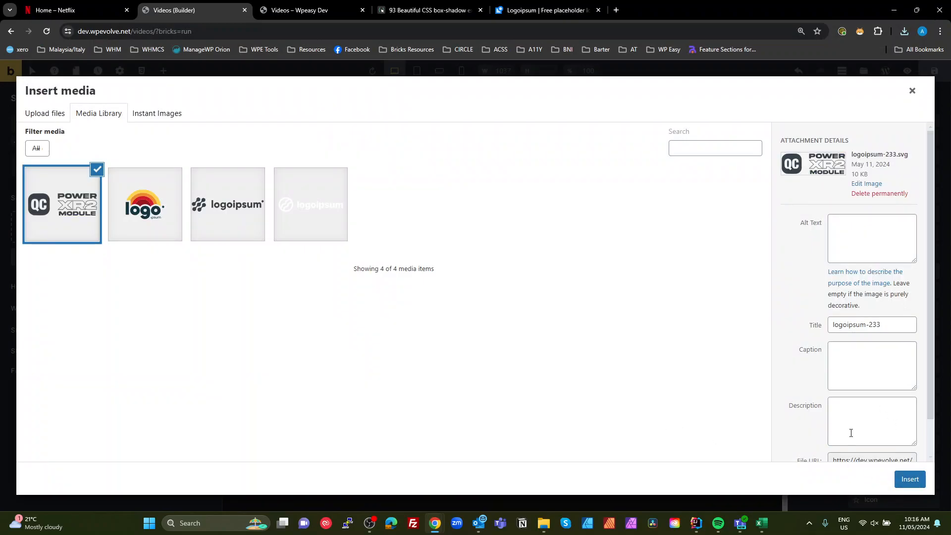
left_click(909, 479)
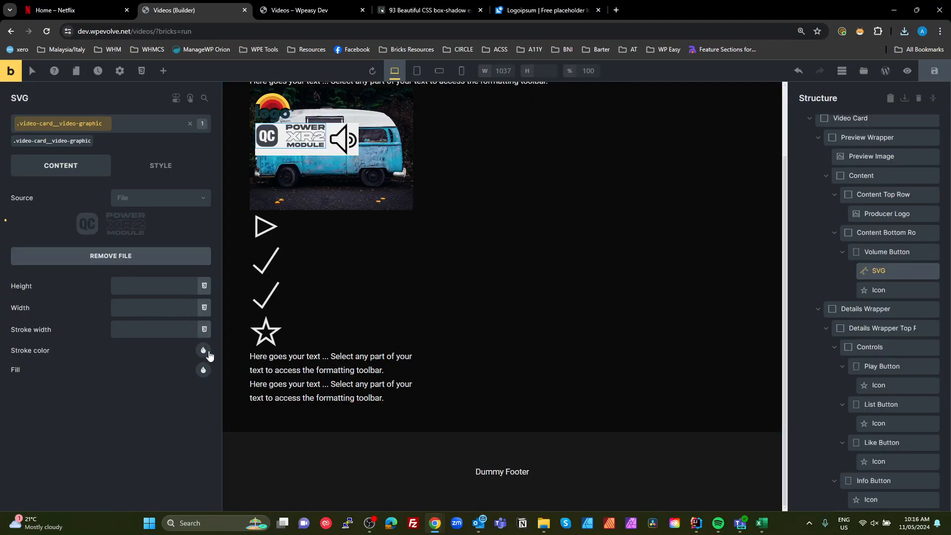
- Set the SVG's fill to a light grey swatch and move it out of the Volume Button into the Content Bottom Row
left_click(202, 371)
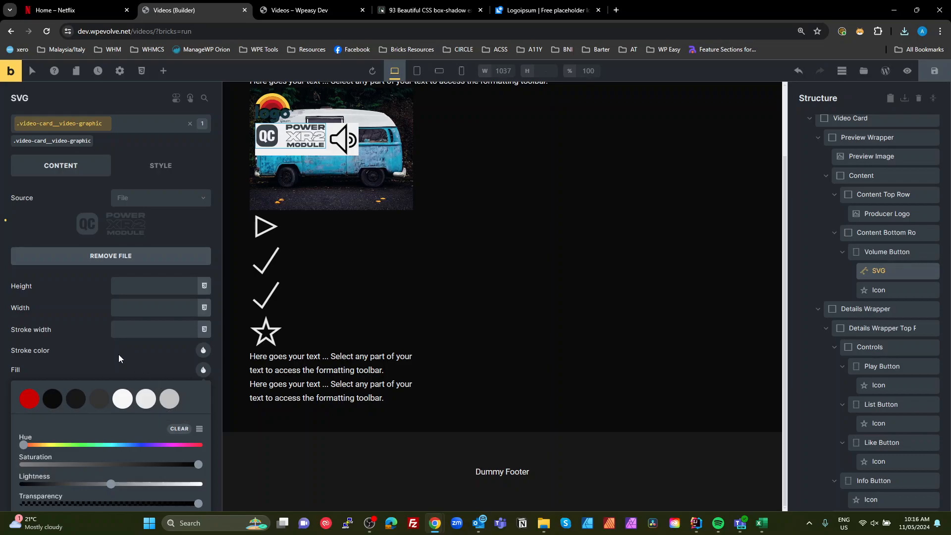
left_click(145, 402)
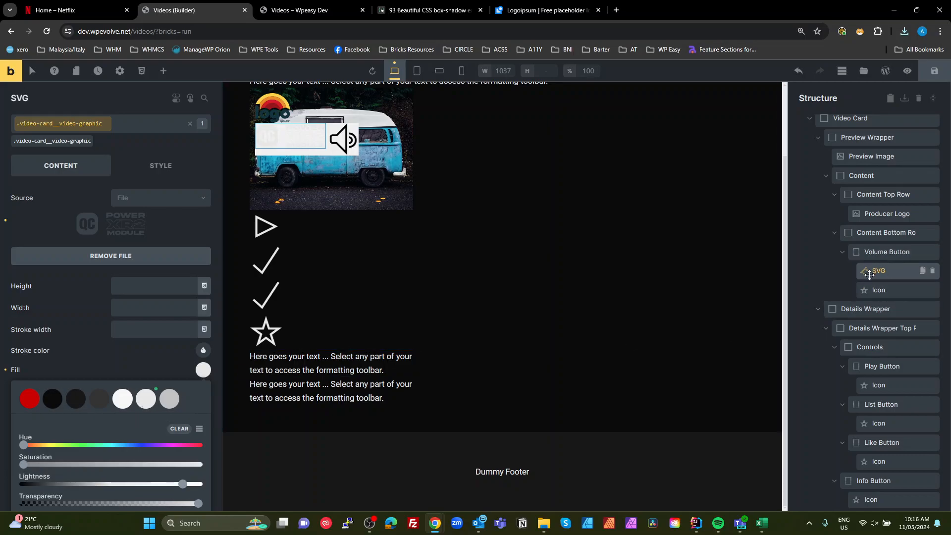
left_click_drag(869, 275, 891, 256)
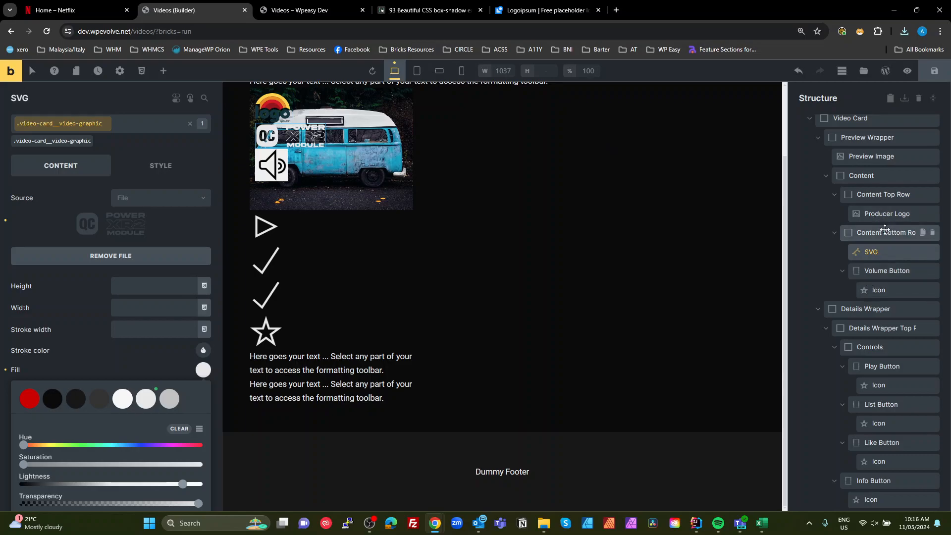
- Make the Content Bottom Row a non-wrapping horizontal row with its items spaced between along the main axis
left_click(863, 235)
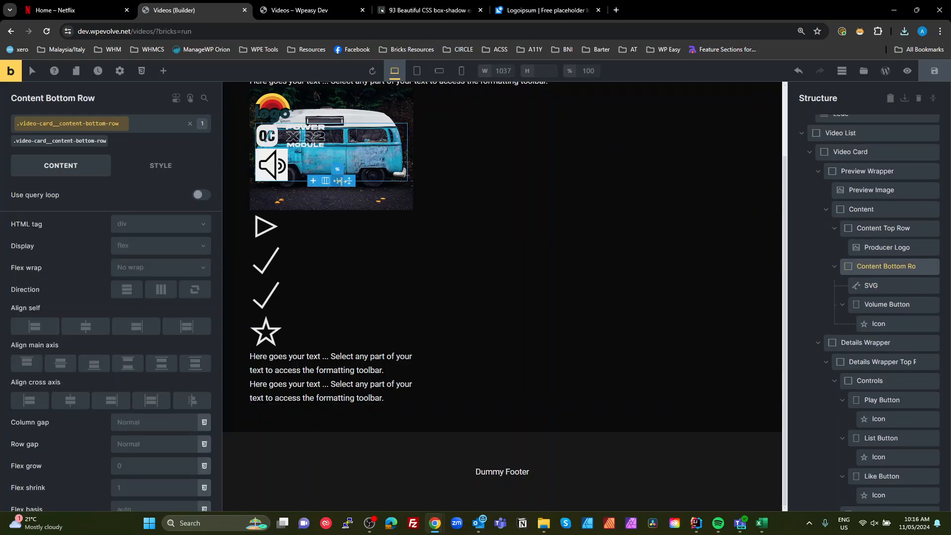
left_click(155, 271)
left_click(144, 286)
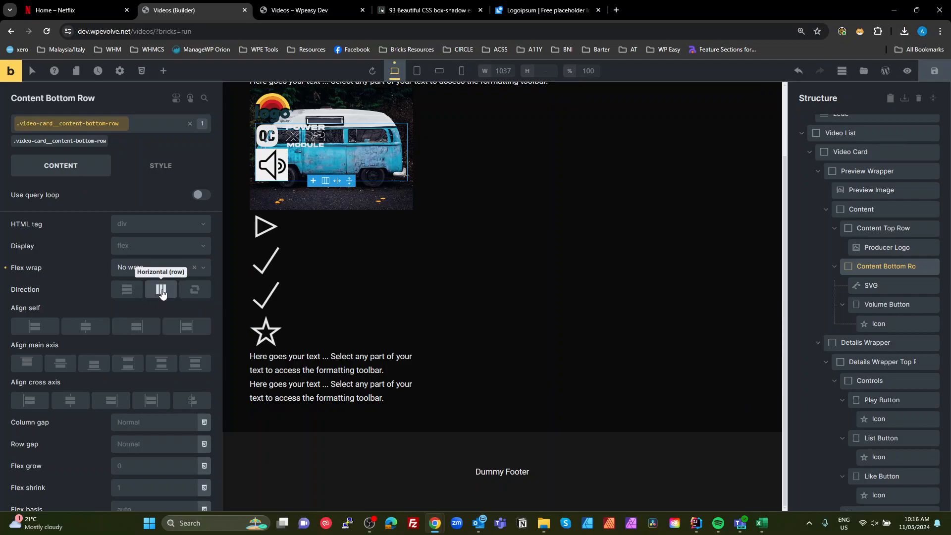
left_click(162, 291)
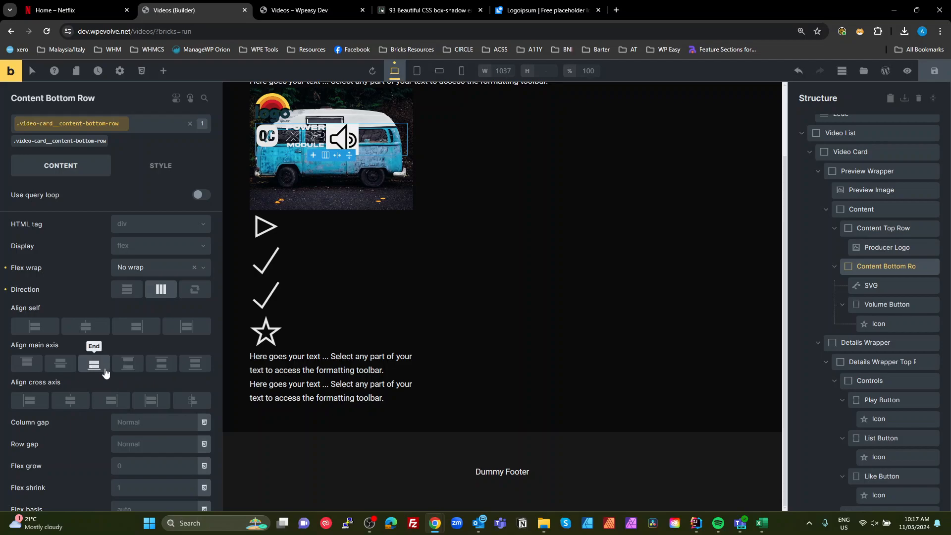
left_click(127, 366)
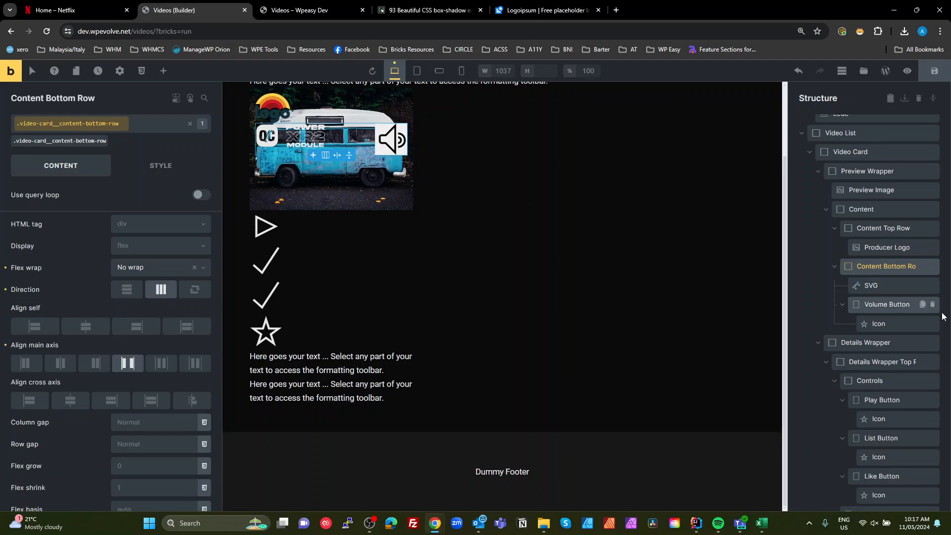
- Set the volume icon's size to the var(--size--m) variable
left_click(877, 324)
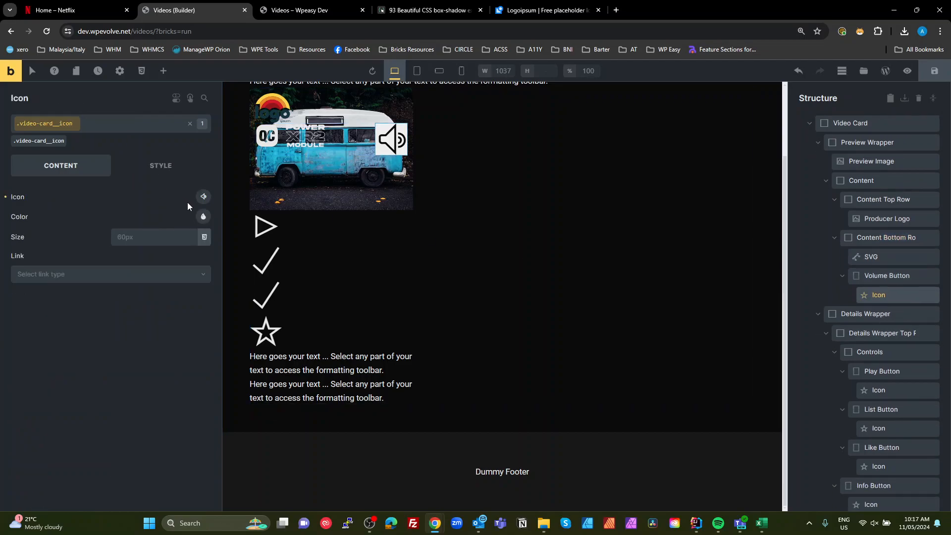
left_click(204, 238)
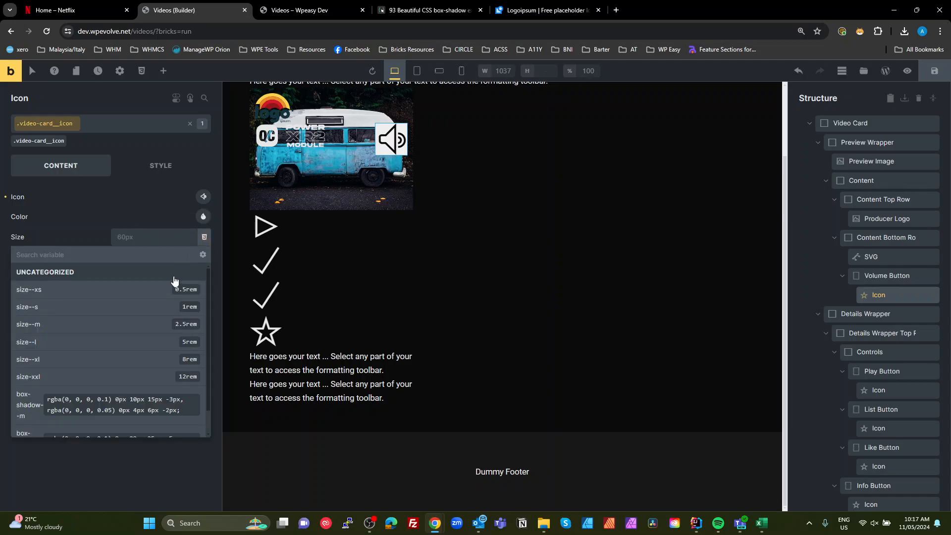
left_click(184, 324)
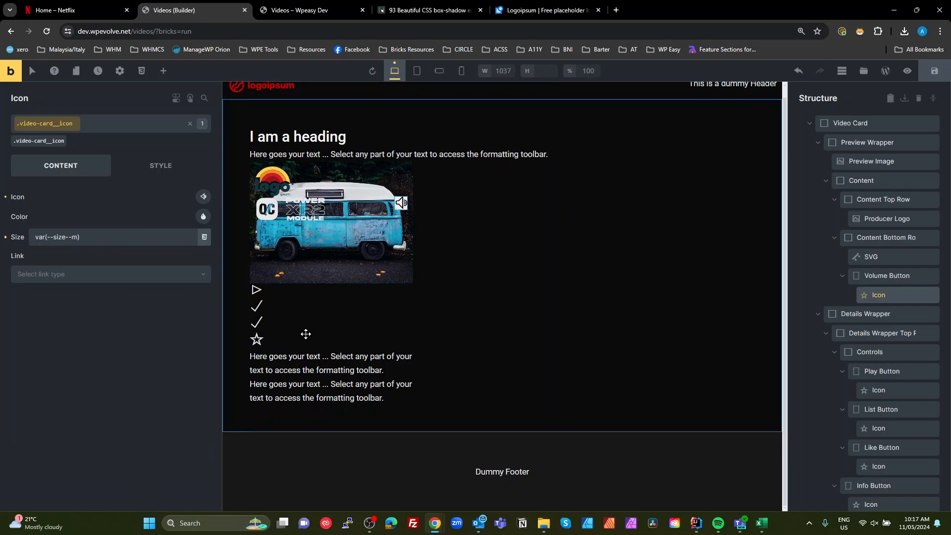
- Make the Volume Button's background colour transparent by entering a raw colour value
left_click(867, 276)
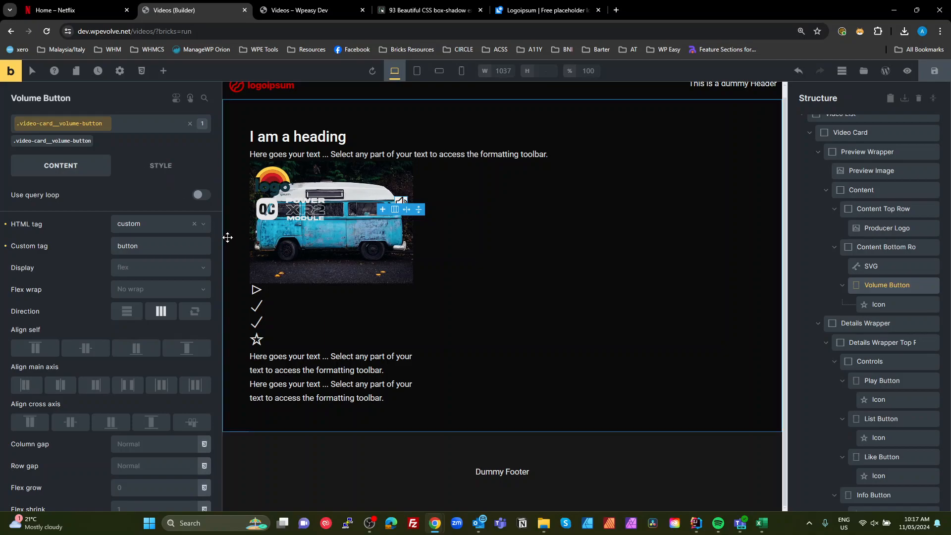
left_click(168, 172)
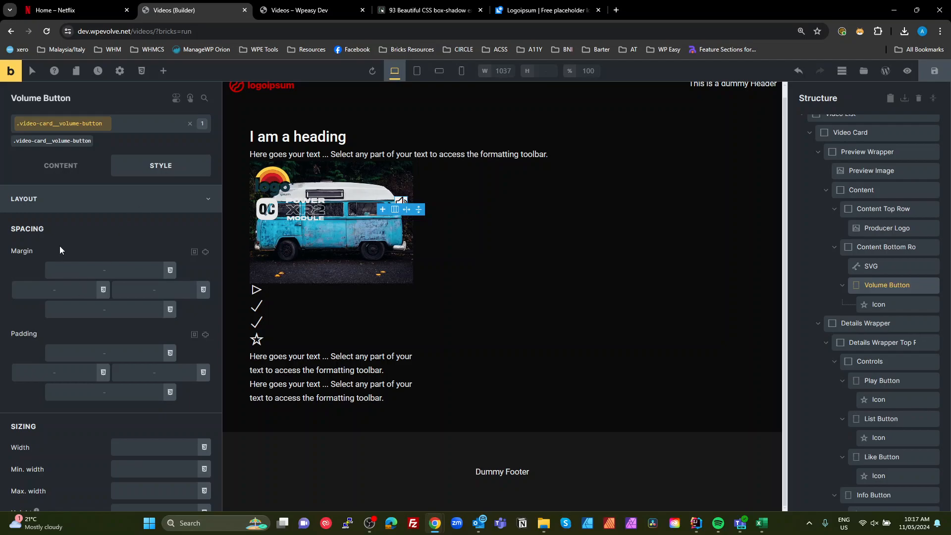
left_click(61, 200)
left_click(20, 255)
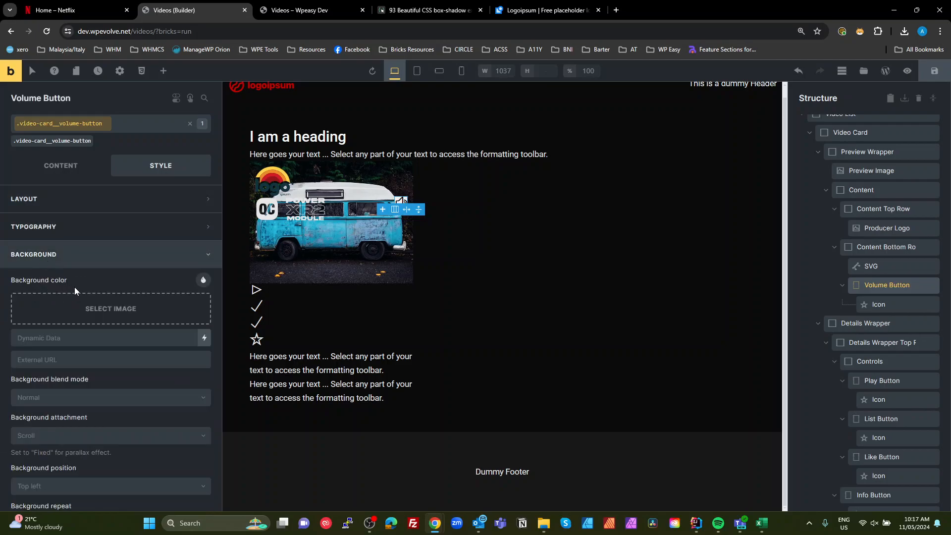
left_click(203, 280)
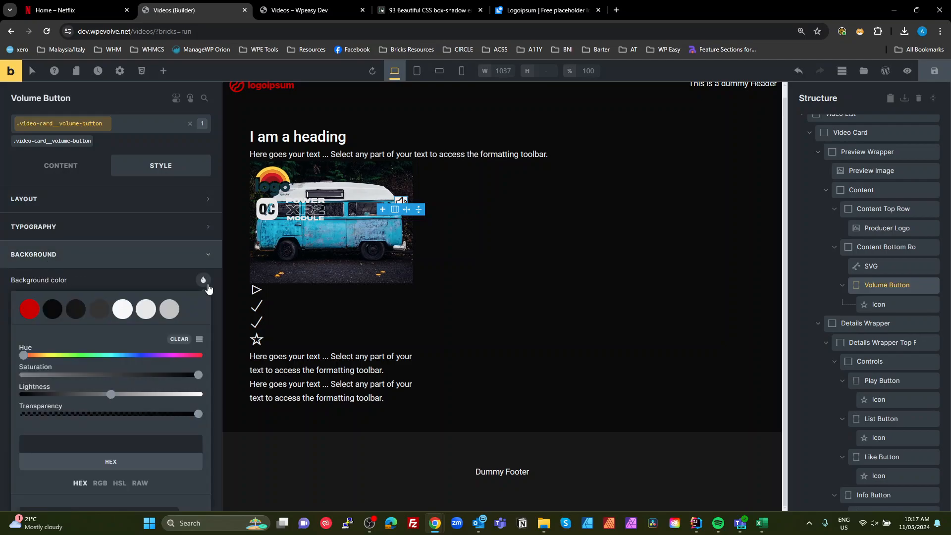
scroll(165, 351, "down", 5)
left_click(141, 196)
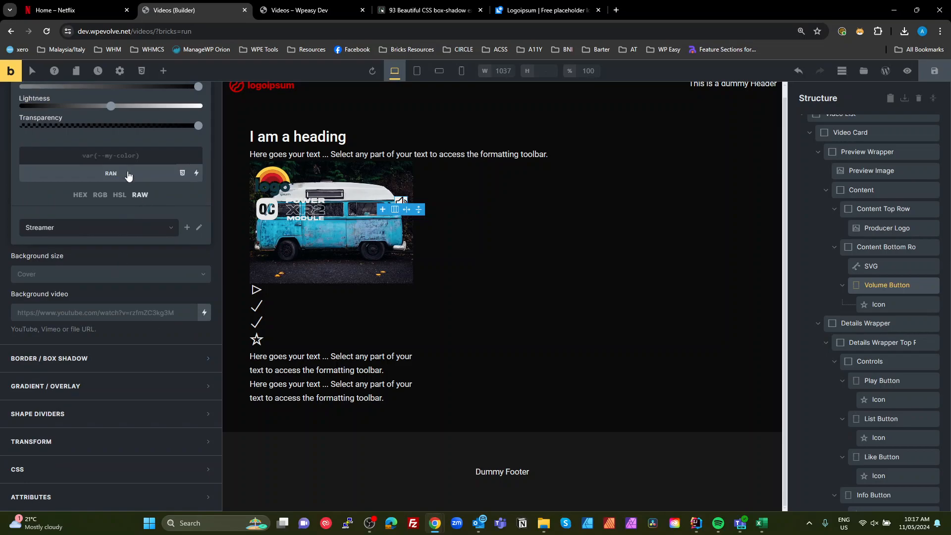
left_click(119, 153)
type("transparent")
- Set the volume icon's colour to a light grey swatch
left_click(877, 284)
left_click(879, 299)
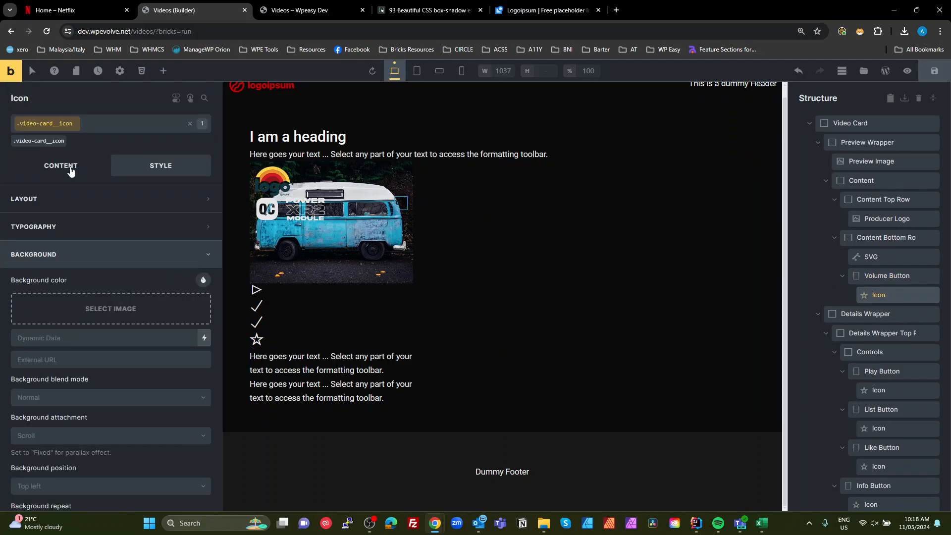
left_click(74, 235)
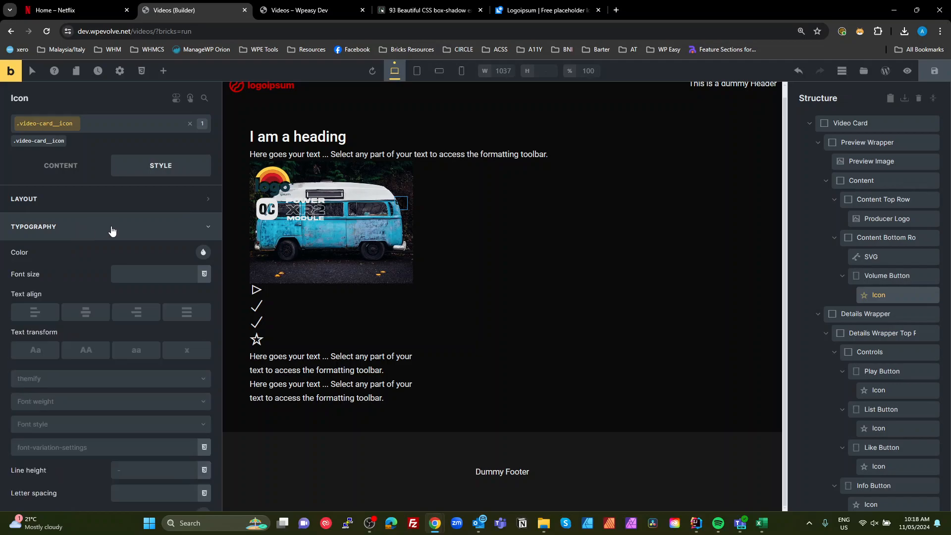
left_click(70, 201)
left_click(73, 170)
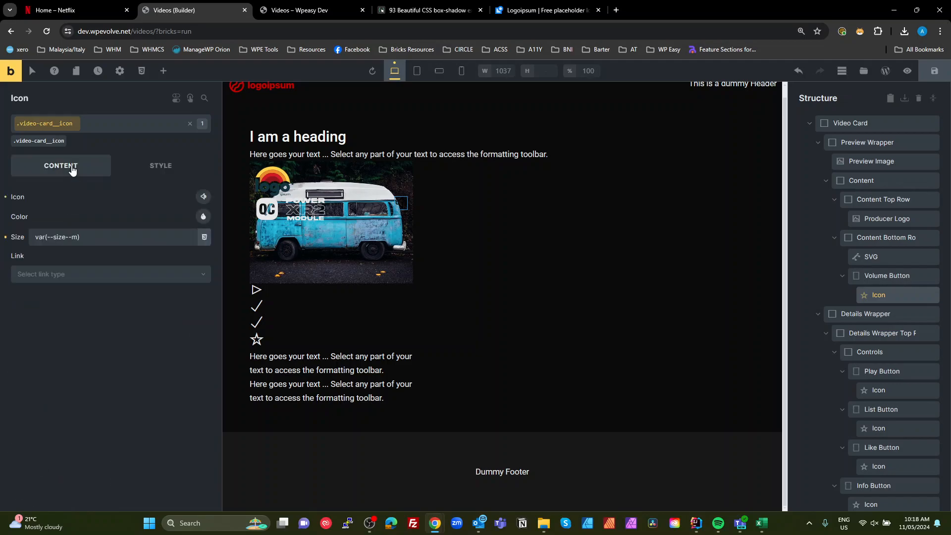
left_click(203, 217)
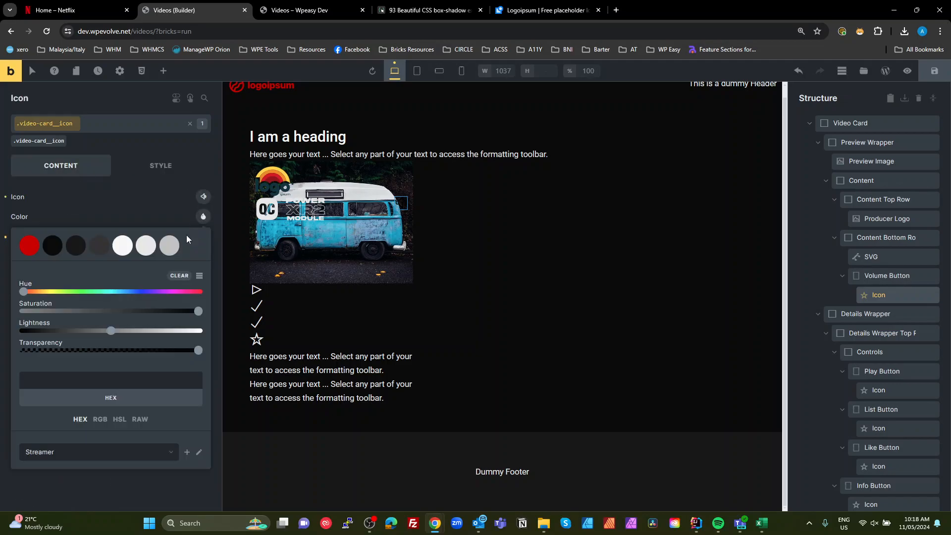
left_click(146, 250)
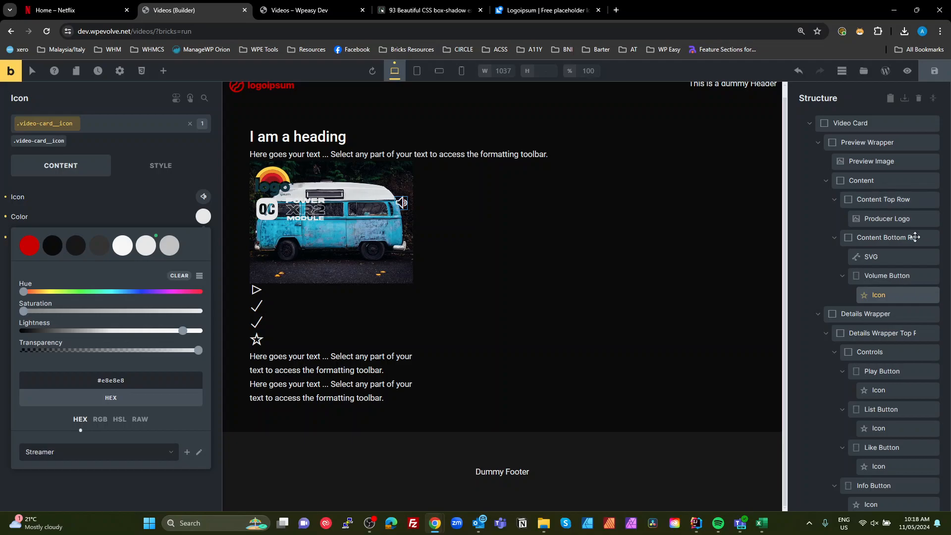
- Compare with the Netflix card preview and align the Content Bottom Row's items to the end of the cross axis
left_click(867, 237)
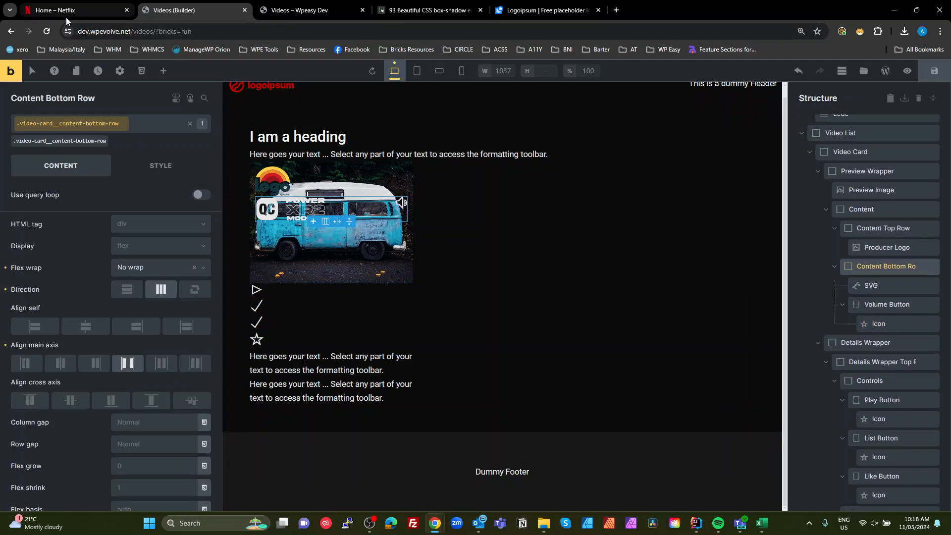
left_click(79, 10)
mouse_move(550, 252)
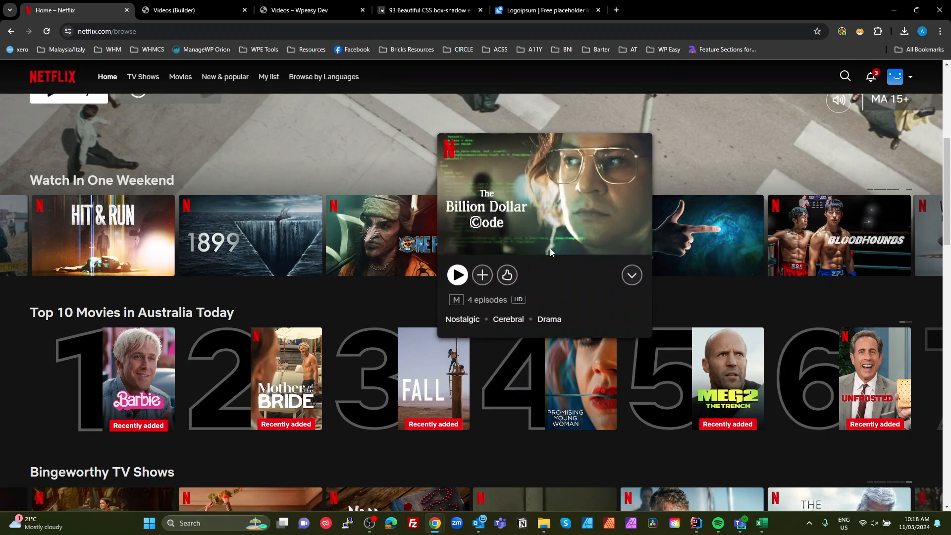
mouse_move(717, 248)
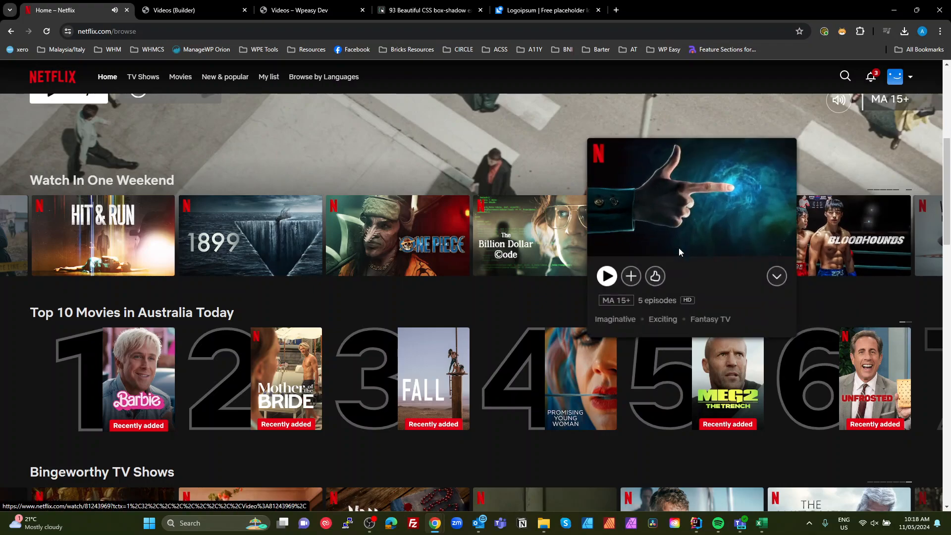
left_click(198, 10)
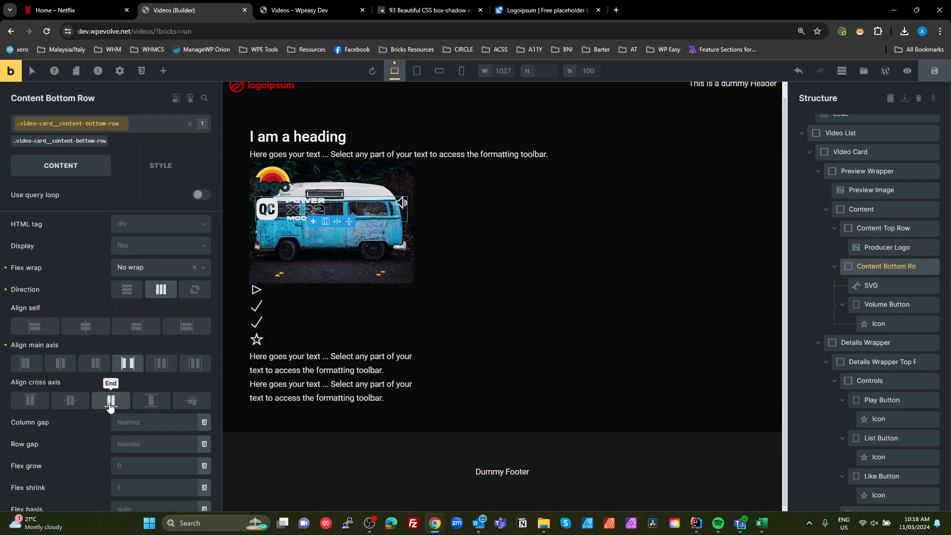
left_click(111, 405)
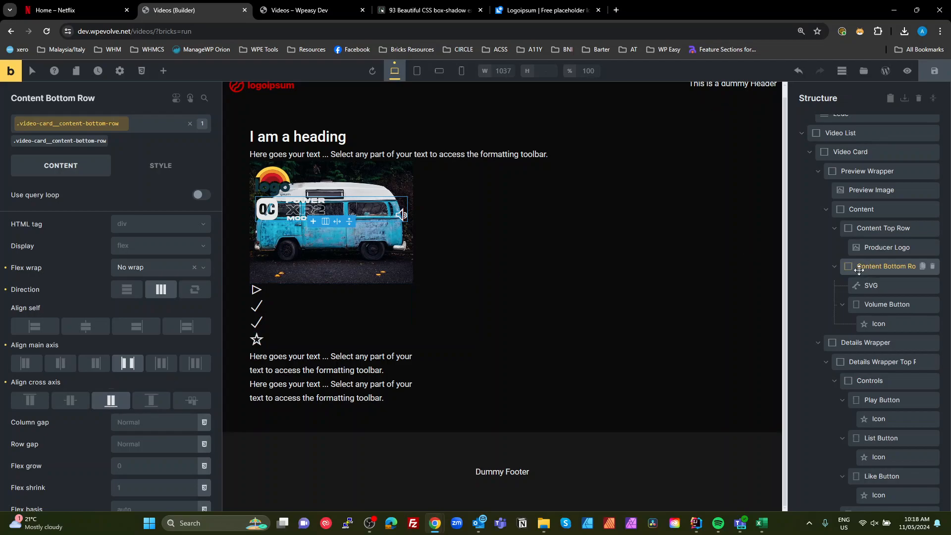
- Set the Content container's main-axis alignment to space-between and collapse it in the structure
left_click(854, 210)
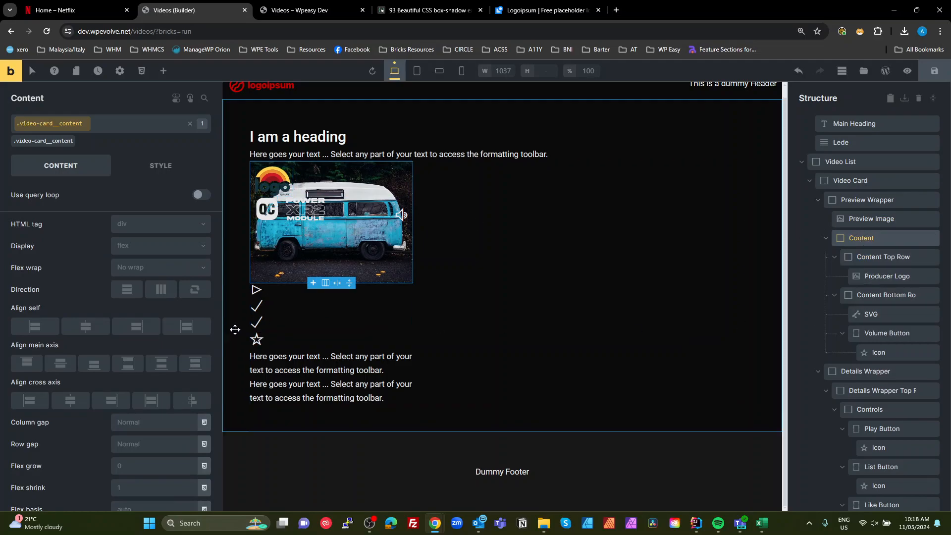
left_click(124, 369)
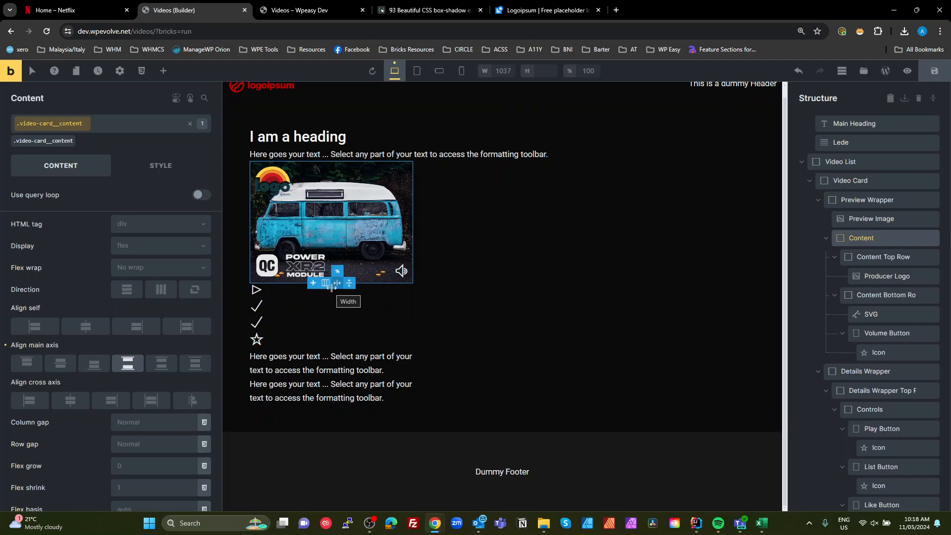
left_click(825, 239)
- Give the Details Wrapper linked padding of var(--size--s) on all sides
left_click(858, 258)
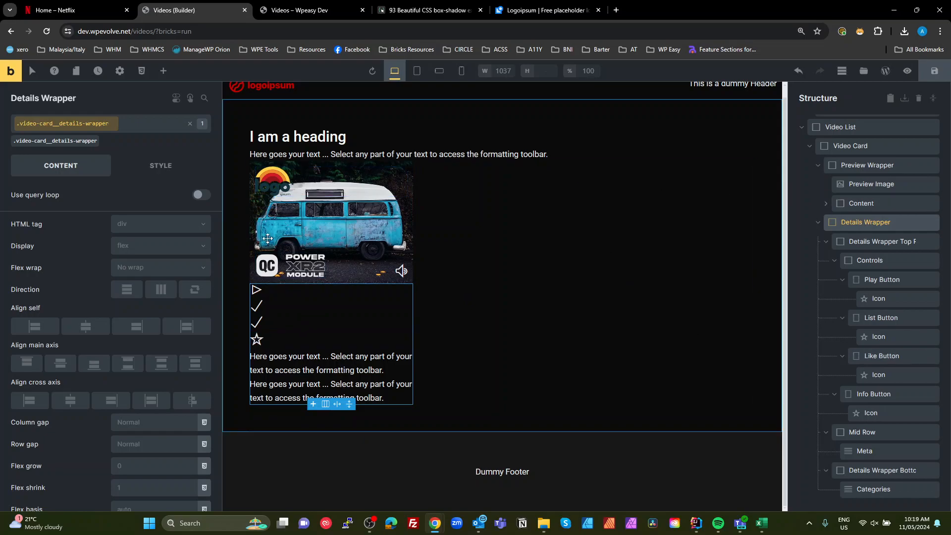
left_click(169, 178)
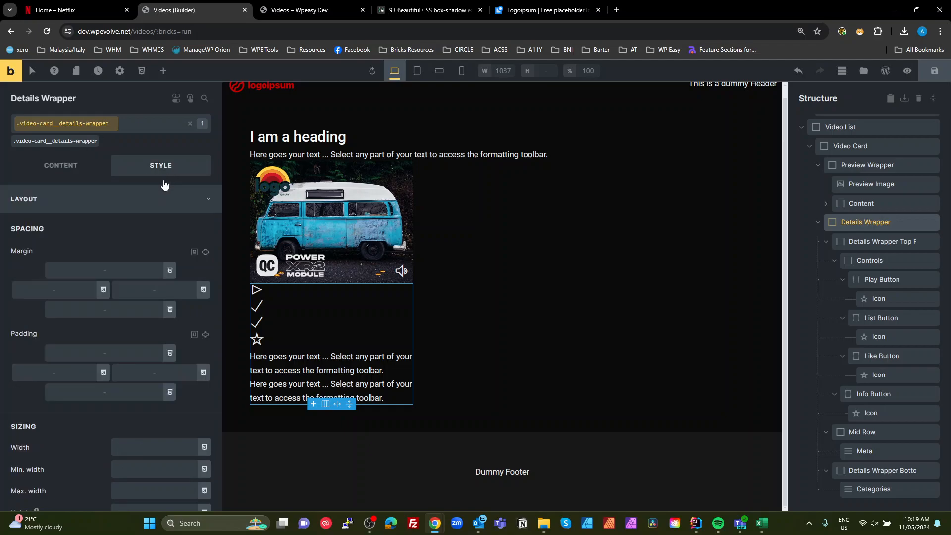
left_click(205, 335)
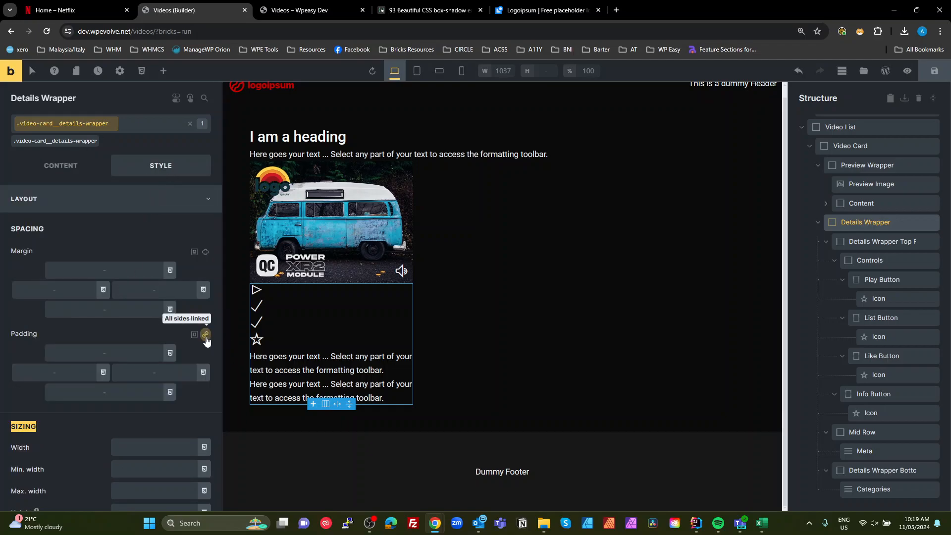
left_click(170, 353)
scroll(93, 352, "down", 2)
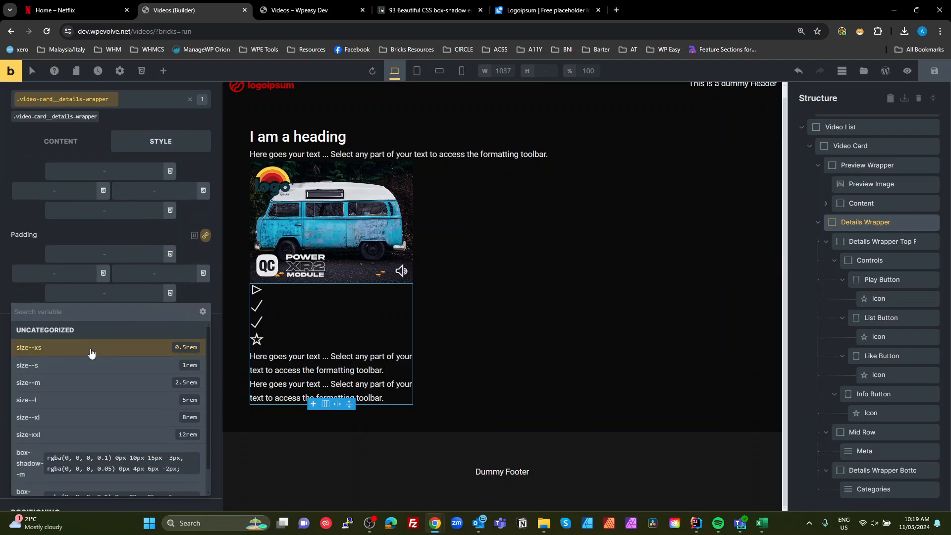
left_click(76, 366)
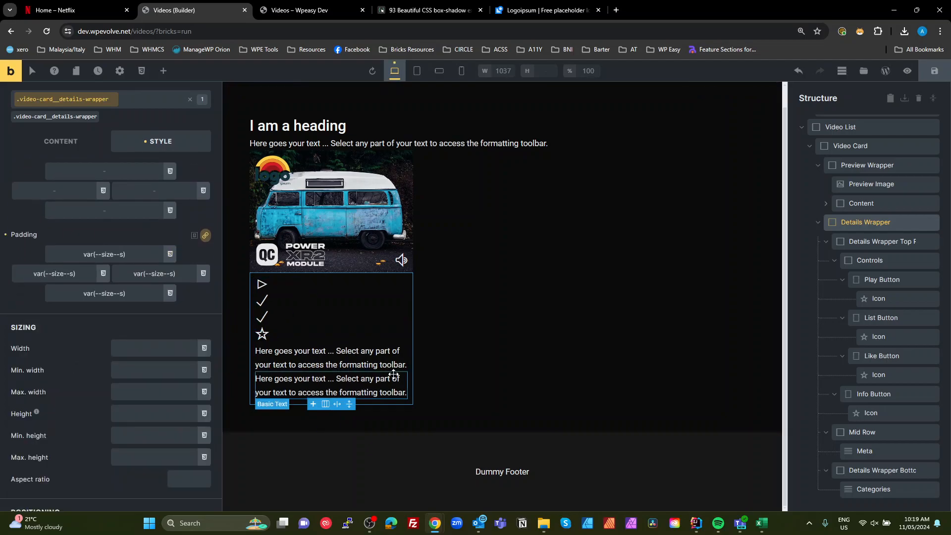
- Make the Details Wrapper Top Row a non-wrapping horizontal row with items spaced between along the main axis
left_click(868, 241)
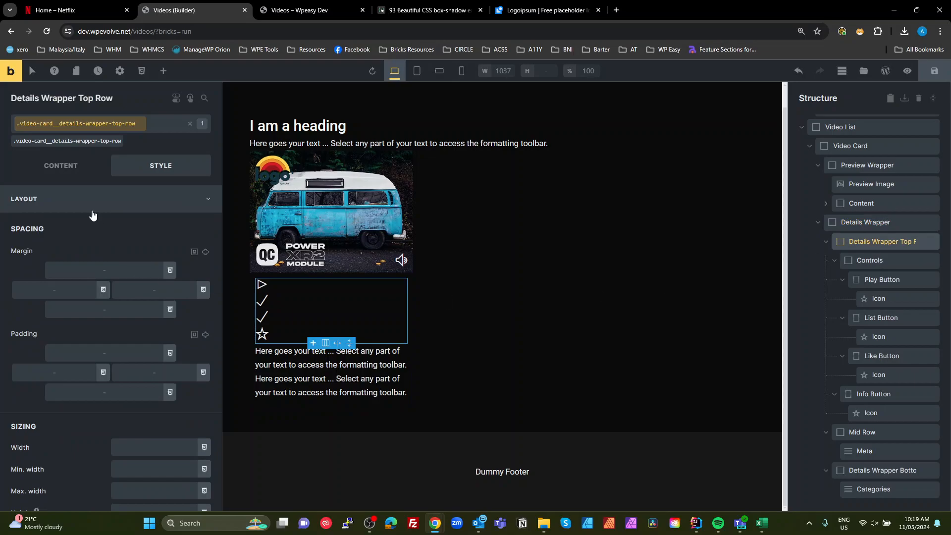
left_click(72, 170)
left_click(150, 252)
left_click(151, 253)
left_click(151, 269)
left_click(147, 288)
left_click(161, 291)
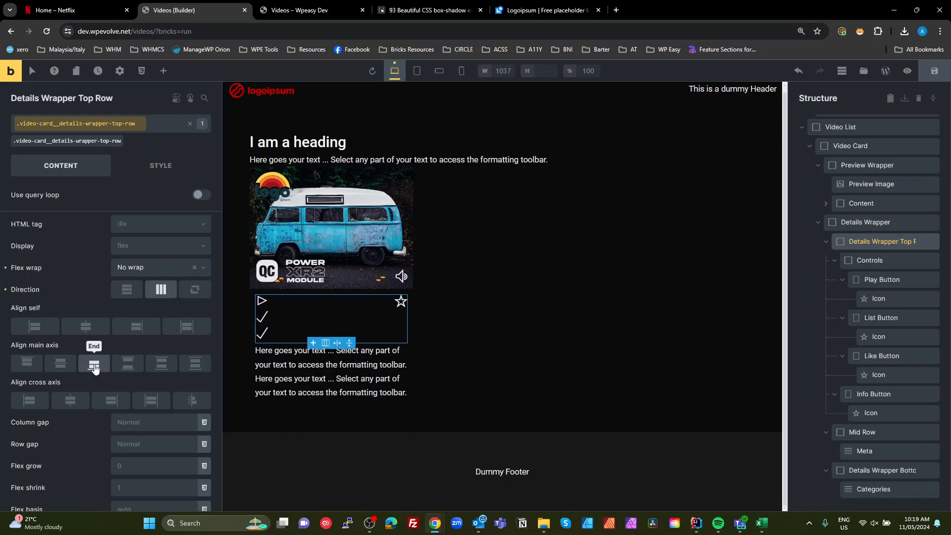
left_click(133, 366)
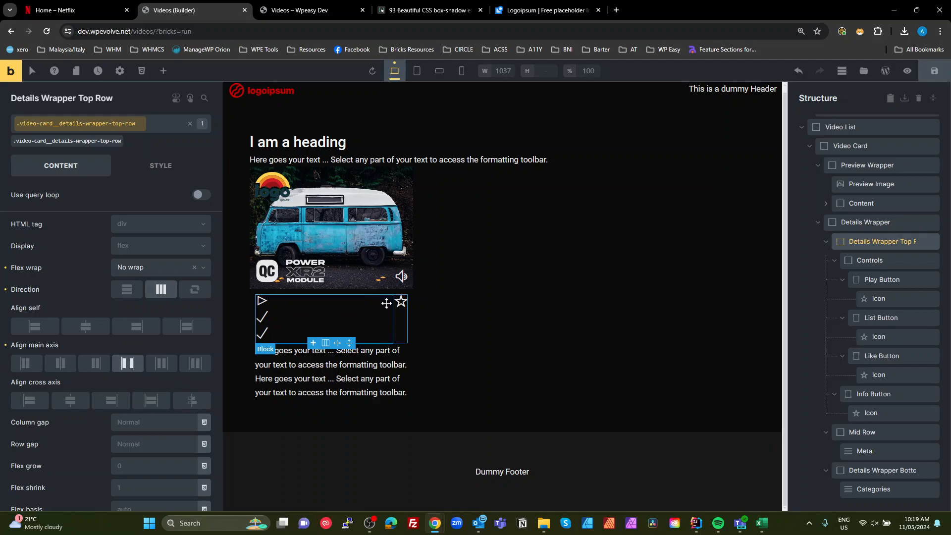
- Make the Controls container non-wrapping and give it a column gap of var(--size--s)
left_click(869, 260)
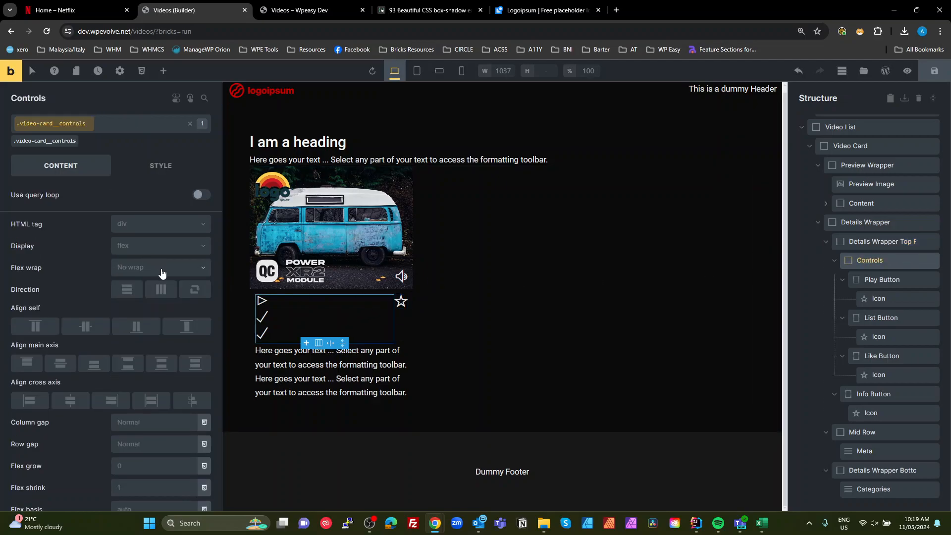
left_click(162, 270)
left_click(163, 290)
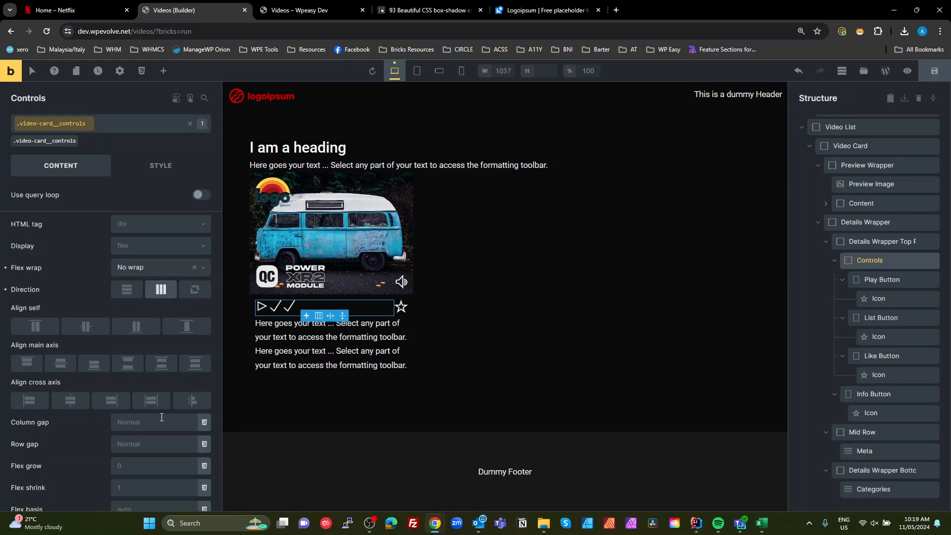
left_click(204, 422)
scroll(111, 442, "down", 1)
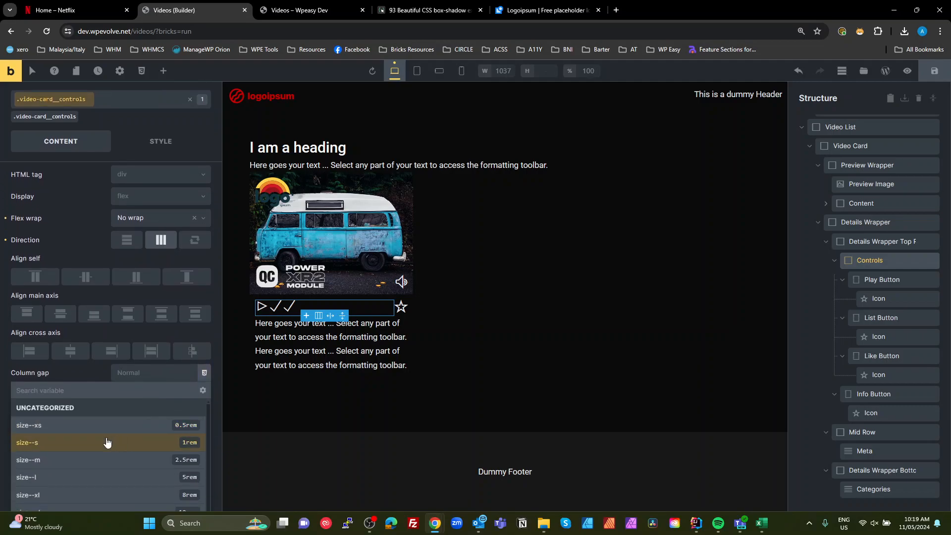
left_click(106, 441)
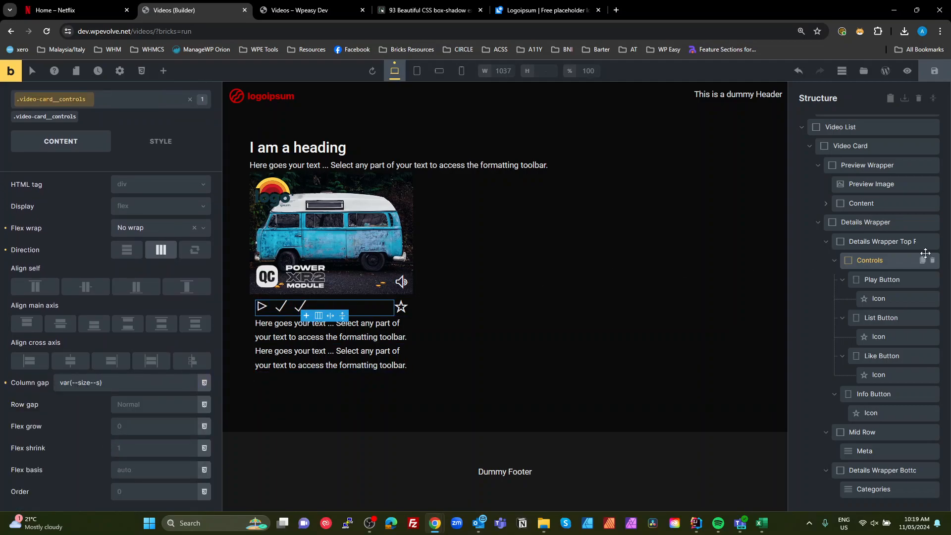
- Change the Like Button's icon to the Themify thumbs-up icon by searching for "thumb"
left_click(878, 374)
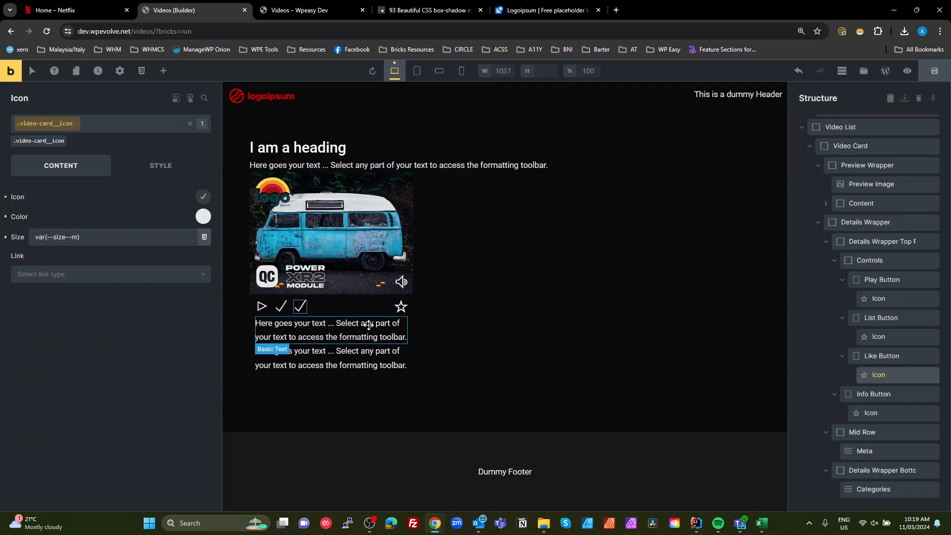
left_click(203, 196)
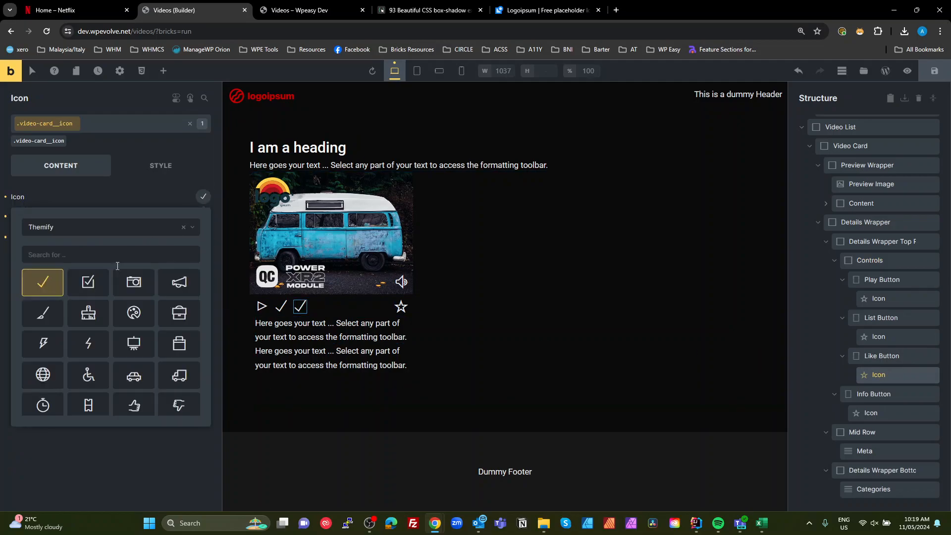
left_click(74, 261)
type("thumb")
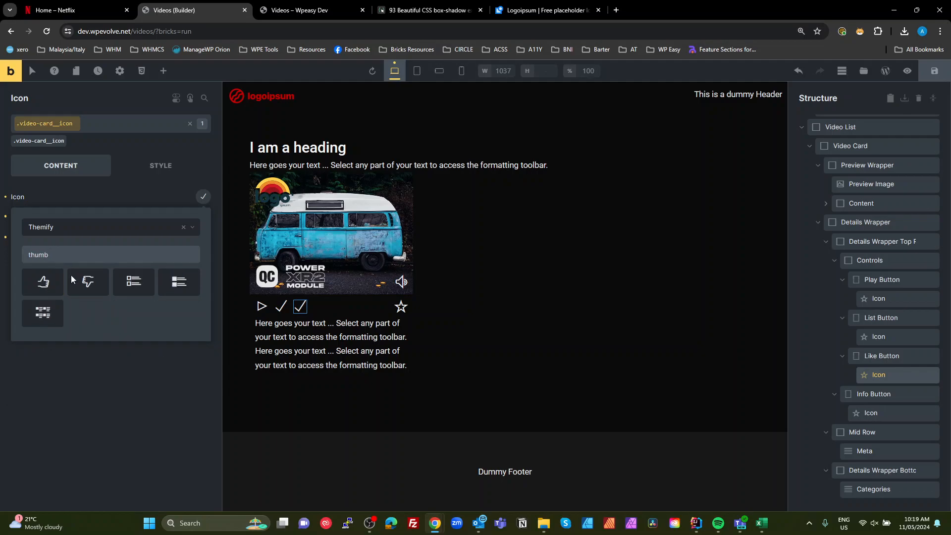
left_click(44, 290)
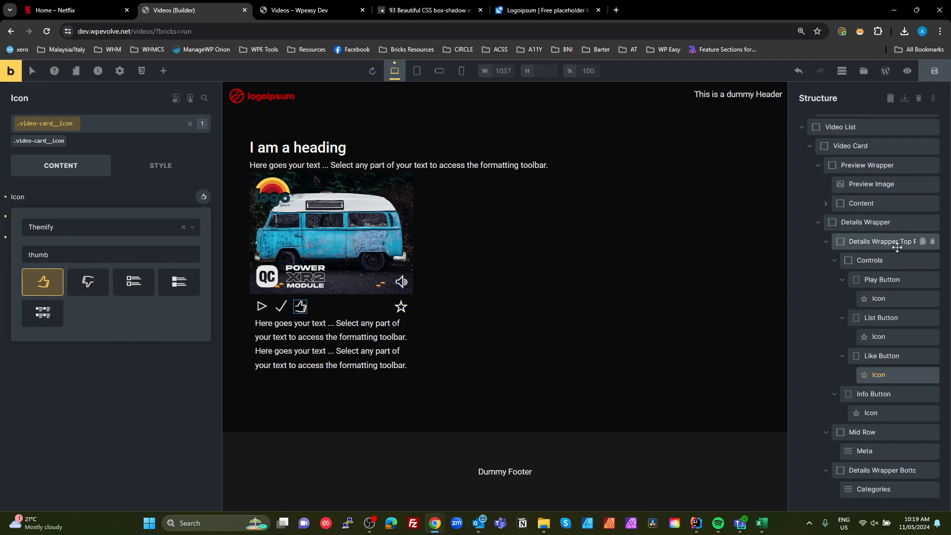
- Collapse the Details Wrapper in the structure and set the Video Card's row gap to var(--size--s)
left_click(845, 146)
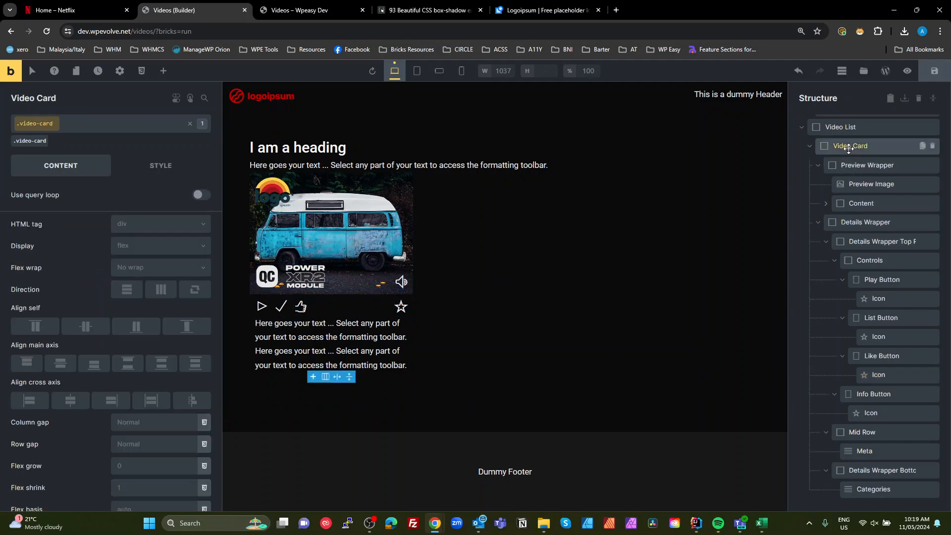
left_click(819, 226)
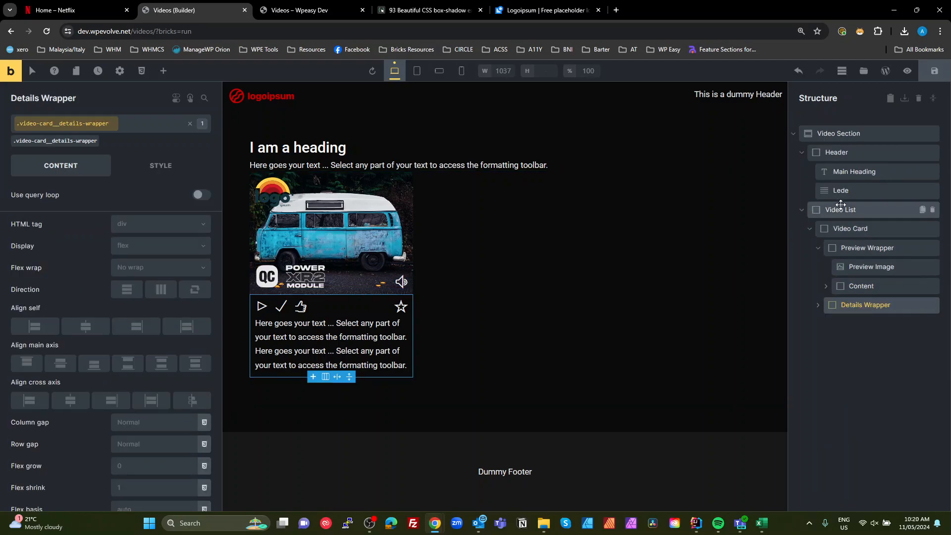
left_click(846, 225)
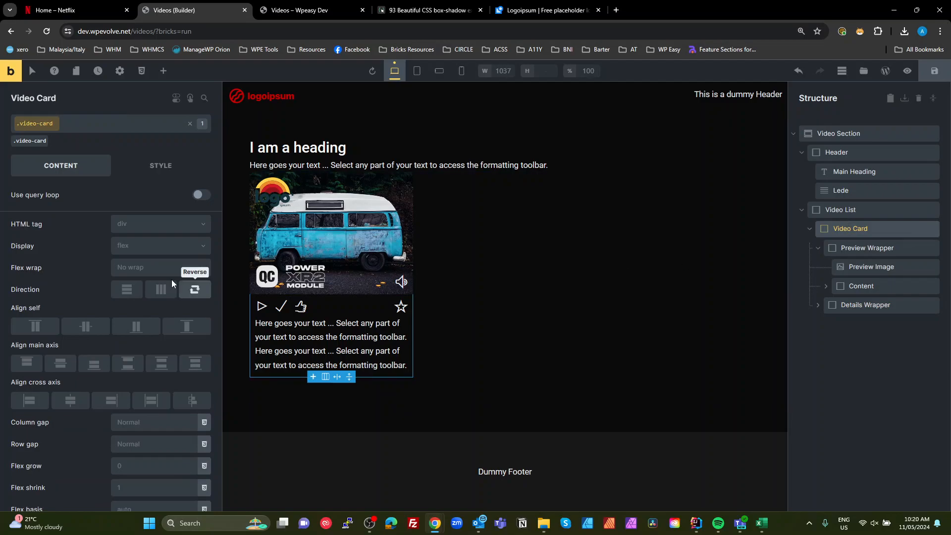
left_click(204, 444)
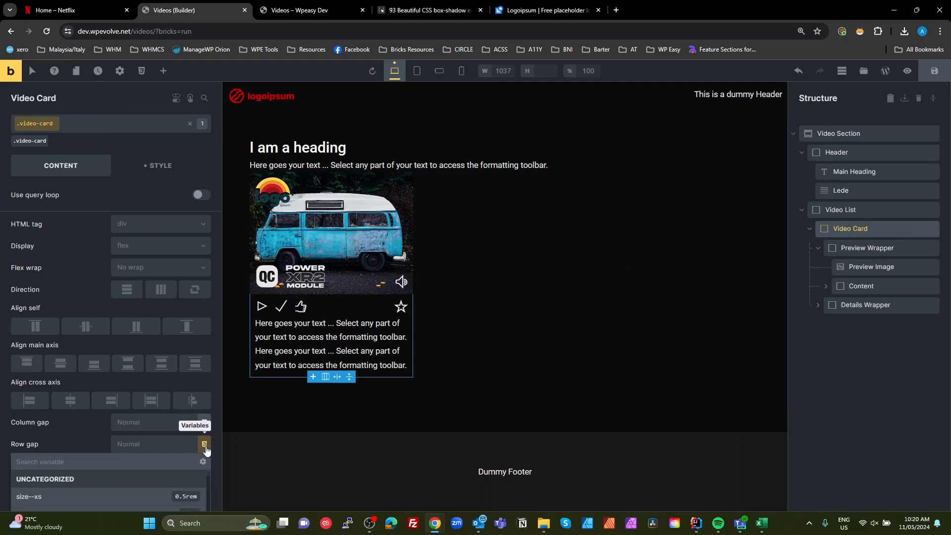
scroll(114, 431, "down", 3)
left_click(73, 419)
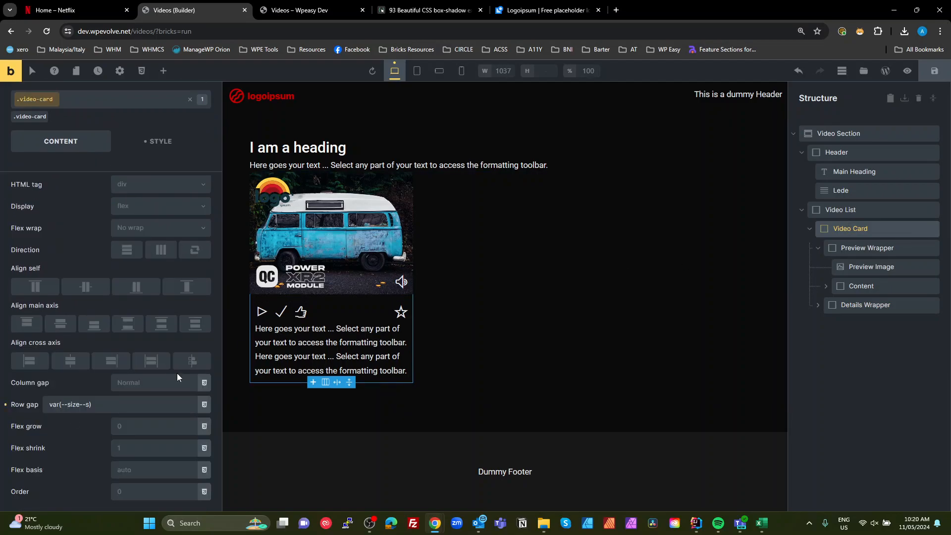
- Set the Details Wrapper's row gap to var(--size--s)
left_click(844, 250)
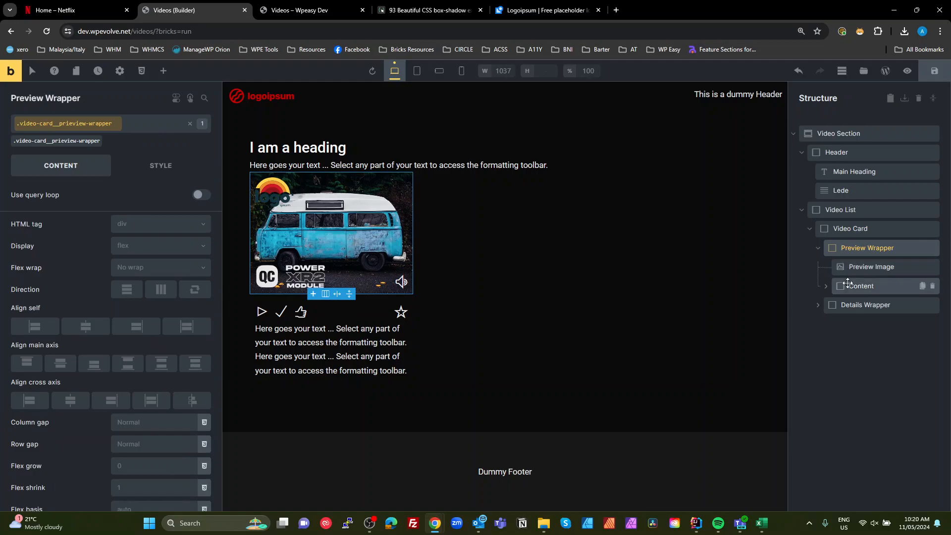
left_click(849, 305)
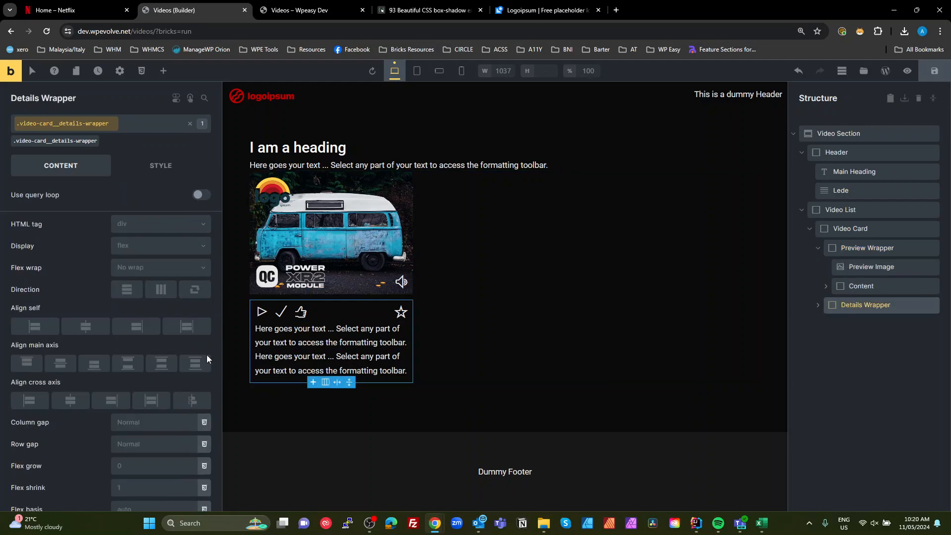
left_click(204, 445)
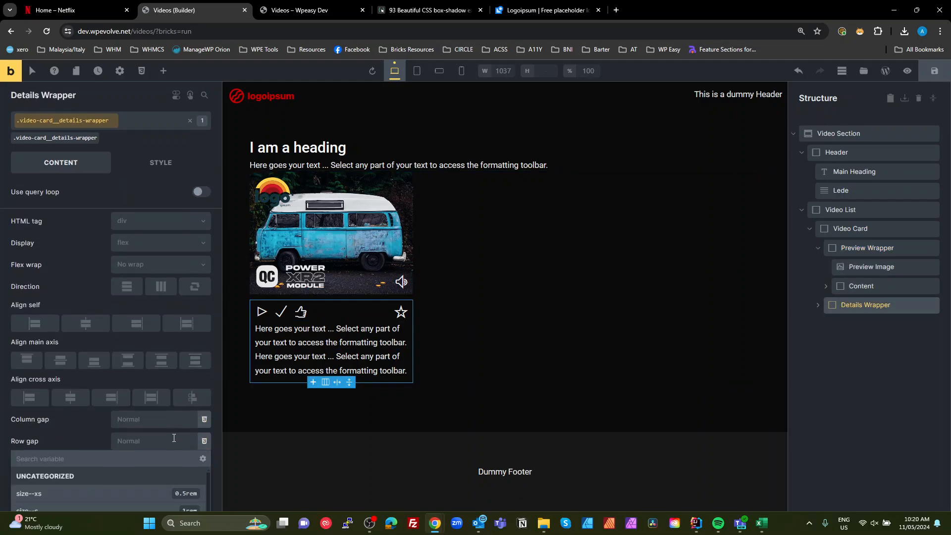
left_click(97, 418)
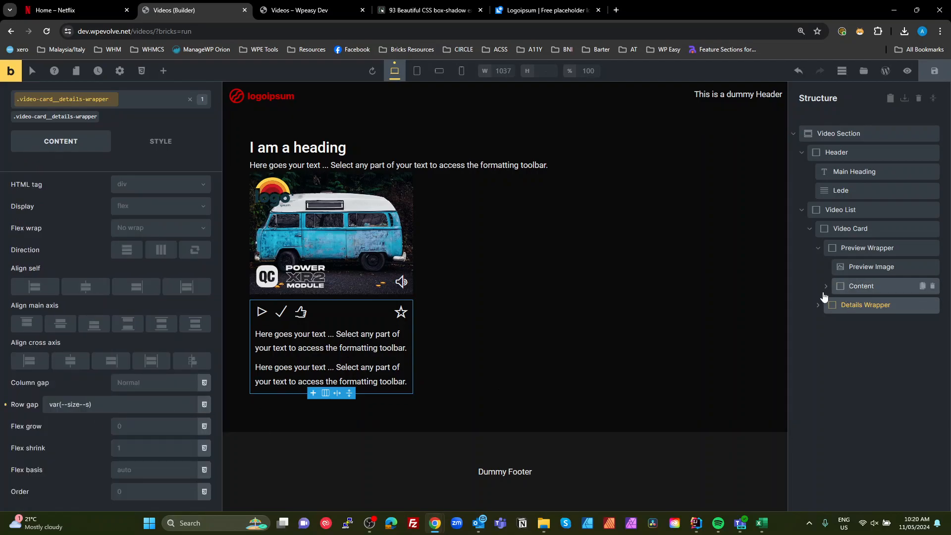
- Replace the Meta text element's placeholder content with "Meta"
left_click(336, 341)
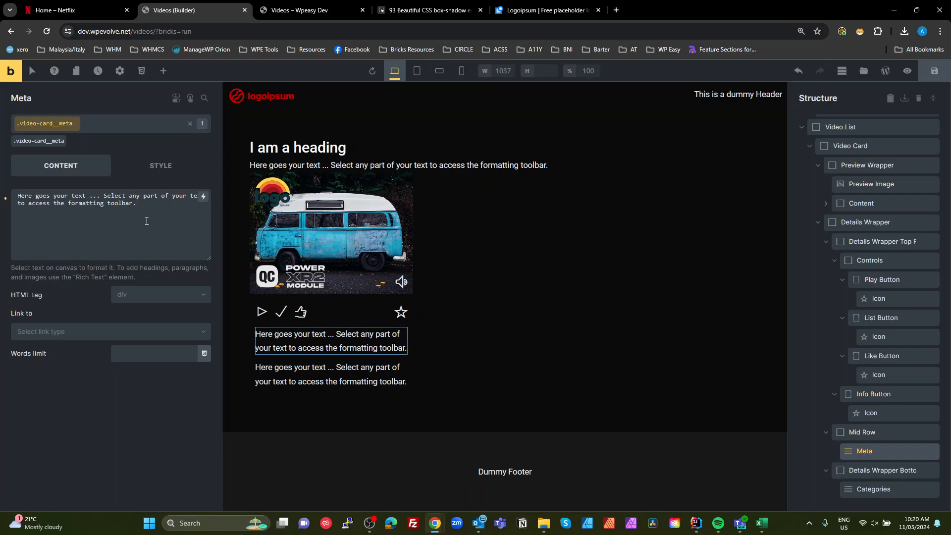
left_click_drag(147, 211, 2, 206)
left_click(94, 204)
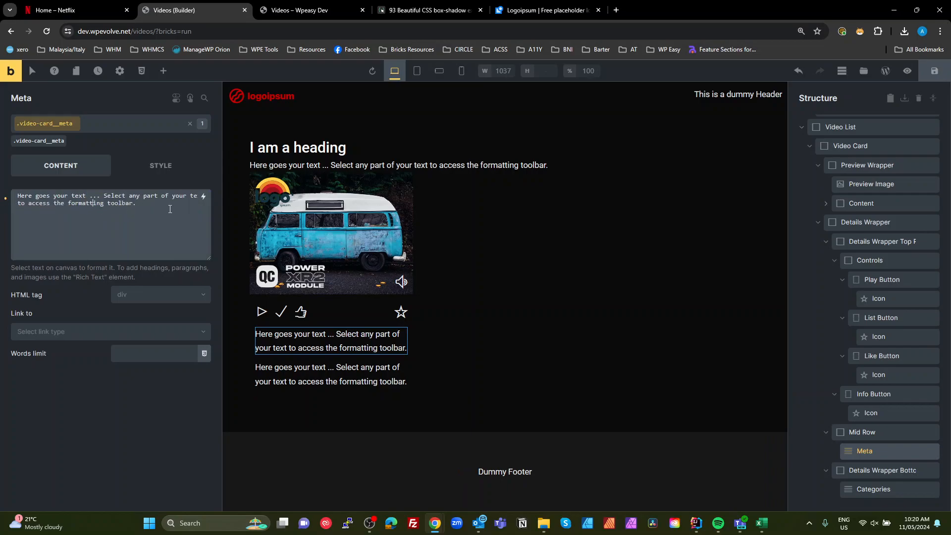
left_click_drag(169, 209, 5, 197)
key("BackSpace")
type("Meta")
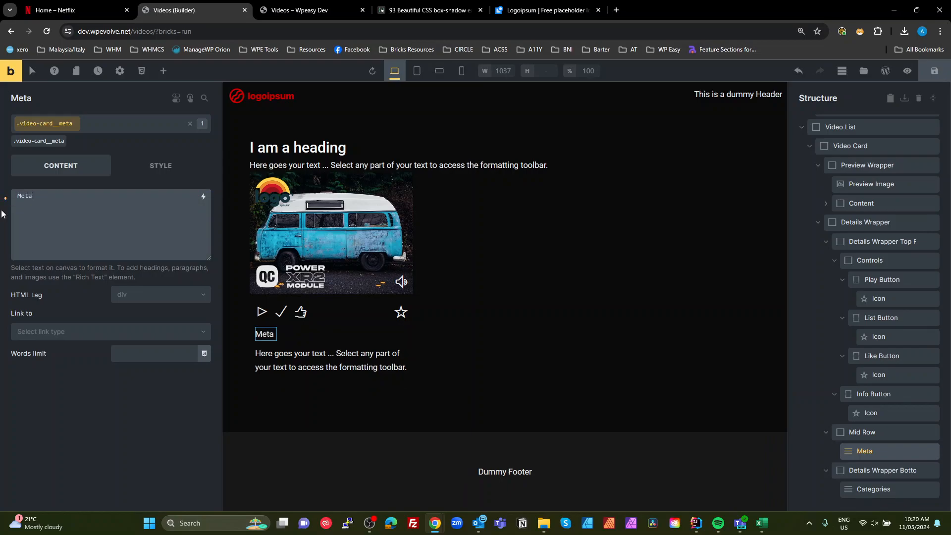
- Replace the Categories text element's placeholder content with "Categories"
left_click(858, 489)
left_click_drag(170, 208, 2, 197)
type("C")
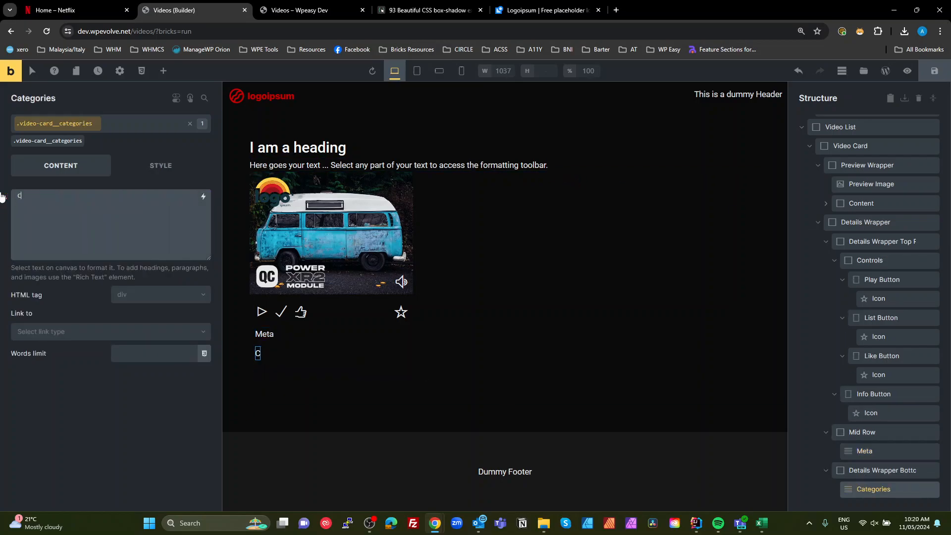
type("ategories")
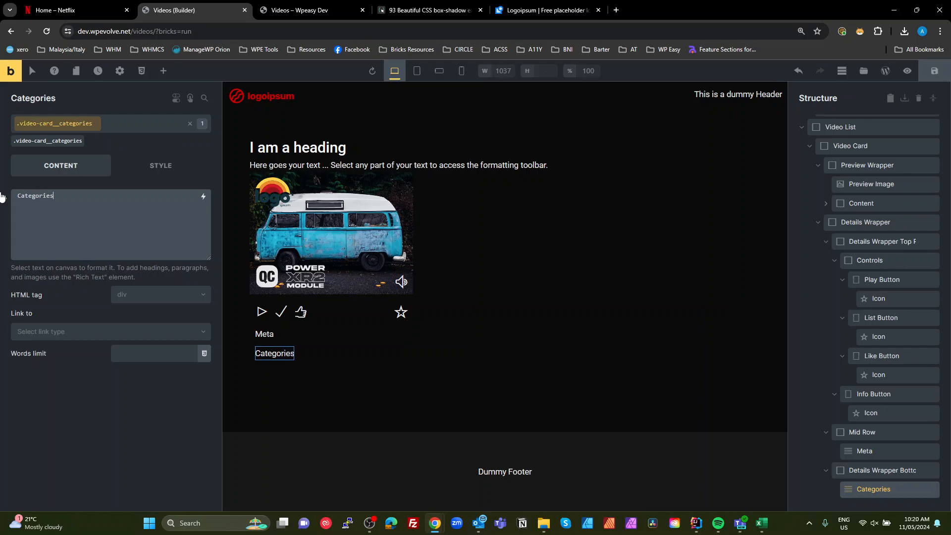
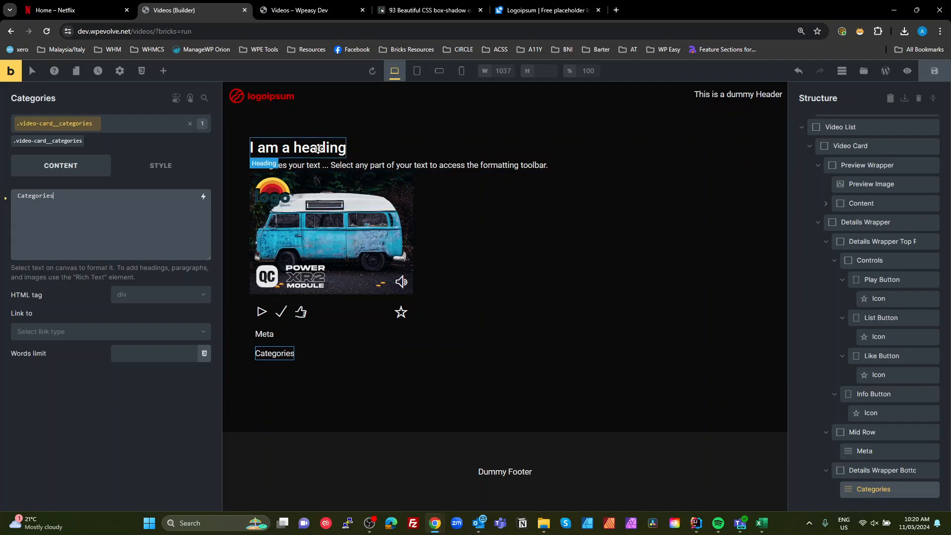
- Collapse the Video List in the structure and set the Video Section's row gap to var(--size--s)
scroll(870, 195, "up", 2)
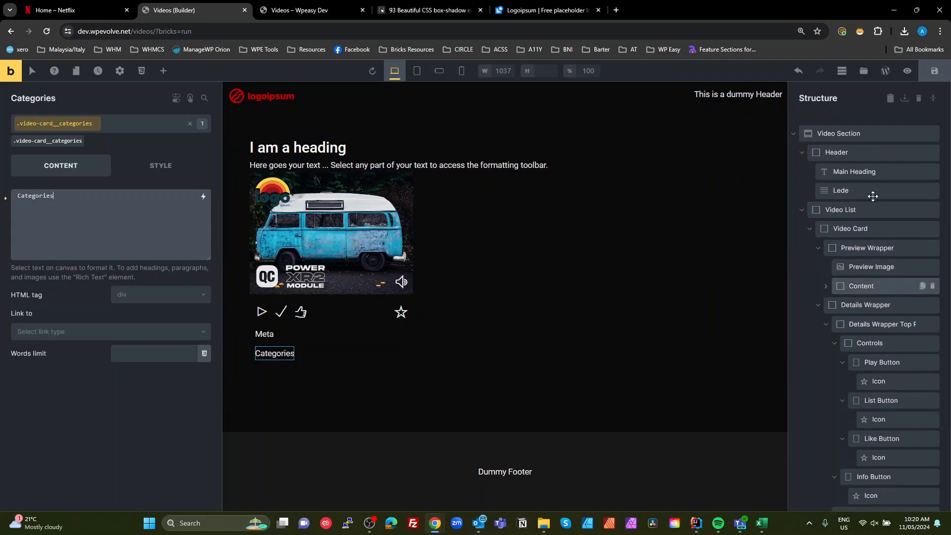
left_click(835, 209)
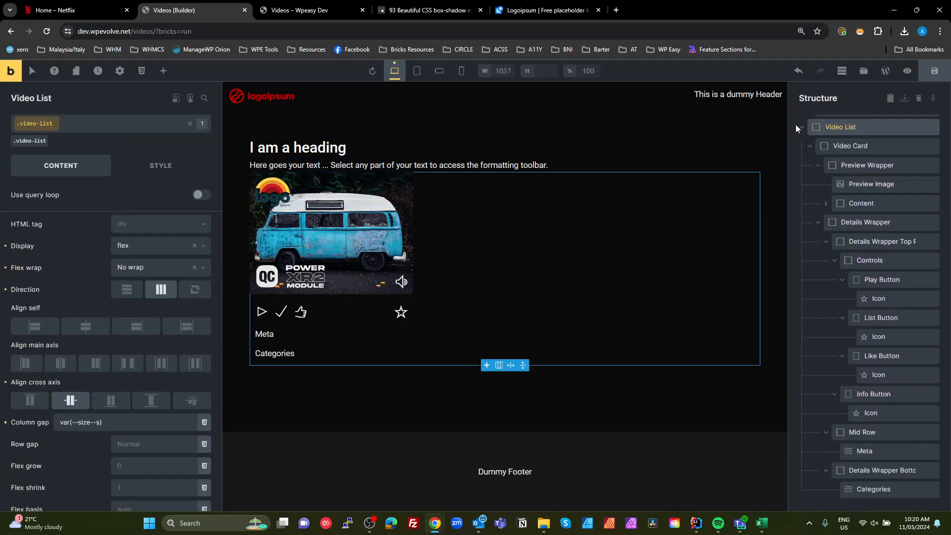
left_click(801, 128)
left_click(836, 152)
left_click(837, 133)
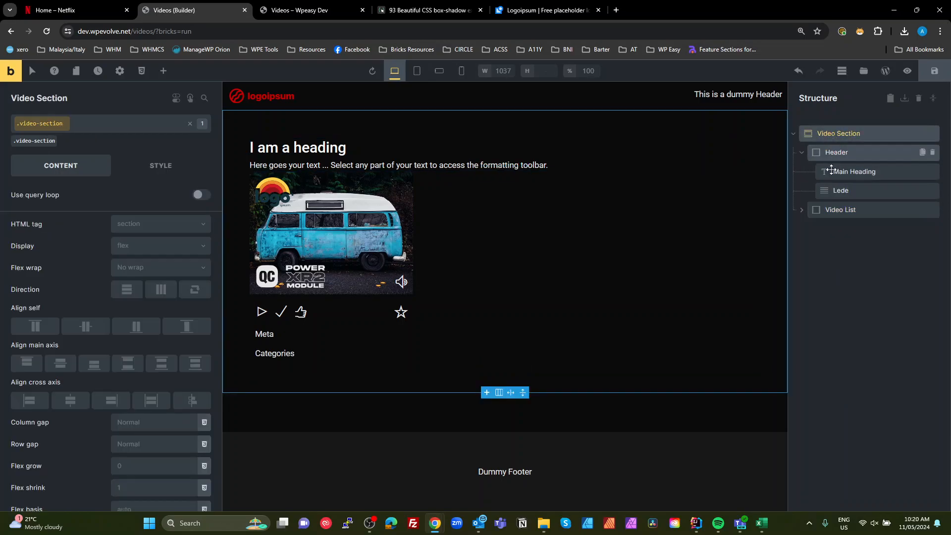
left_click(204, 444)
scroll(127, 463, "down", 1)
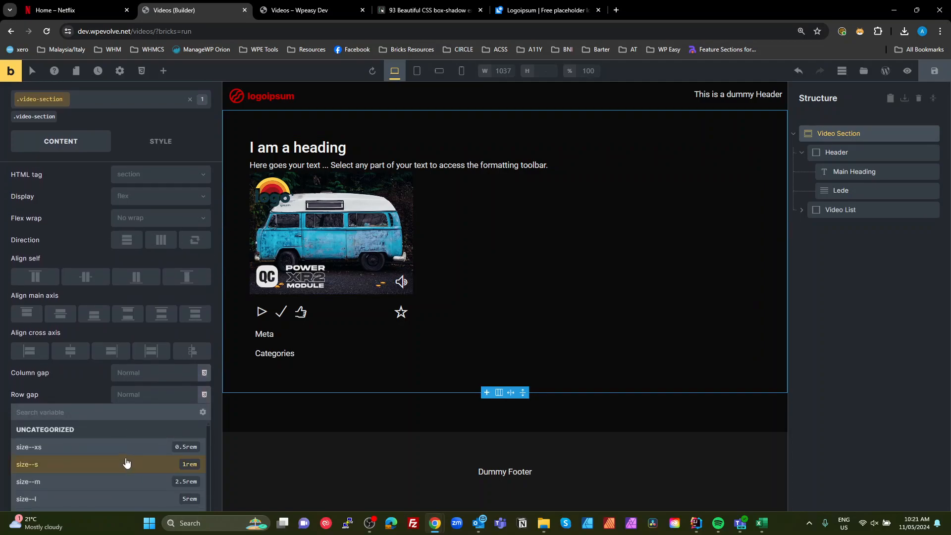
left_click(97, 464)
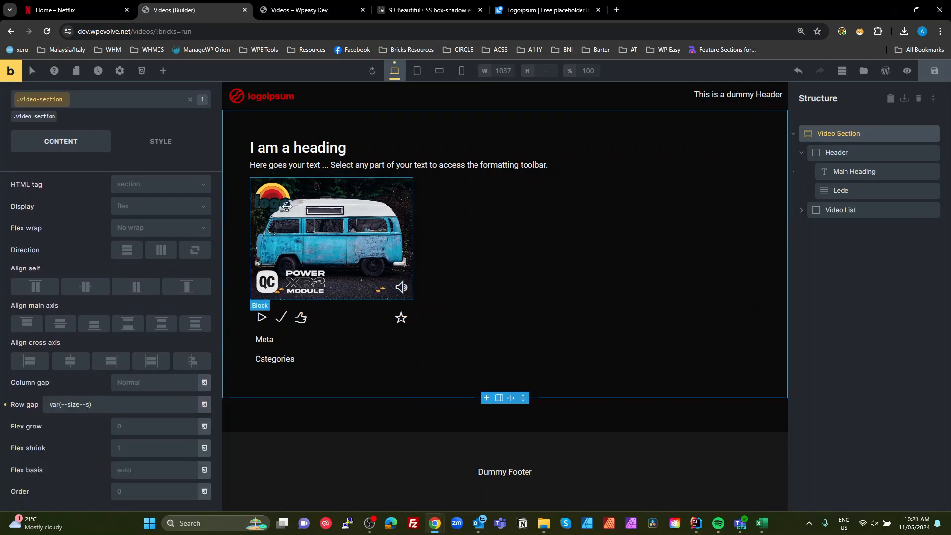
- Replace the Lede text's placeholder content with "Lede paragraph"
left_click(281, 167)
left_click_drag(139, 200, 0, 188)
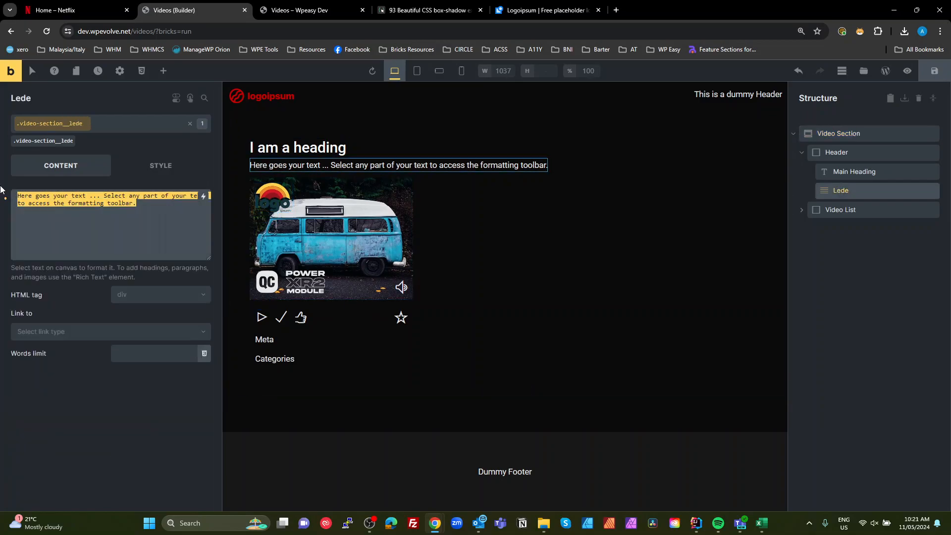
type("Lede")
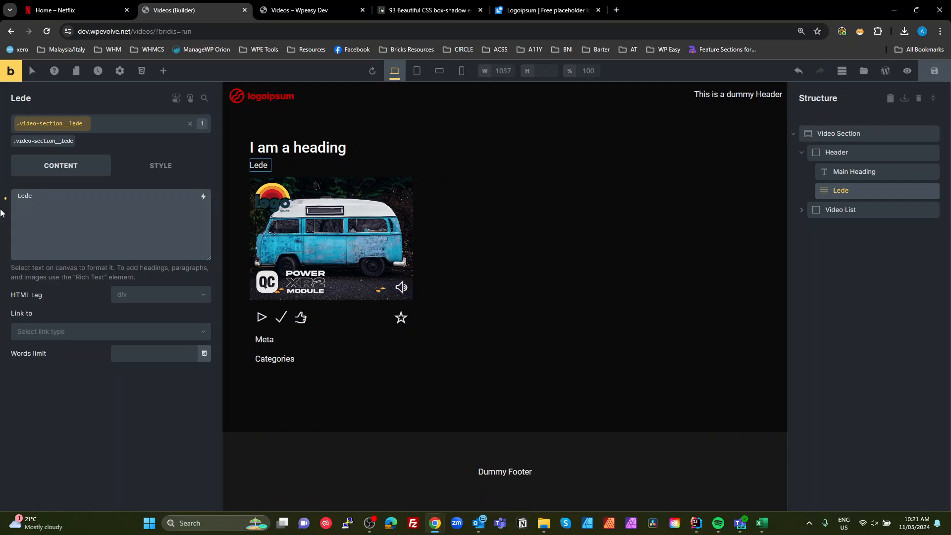
type(" paragra")
left_click(878, 350)
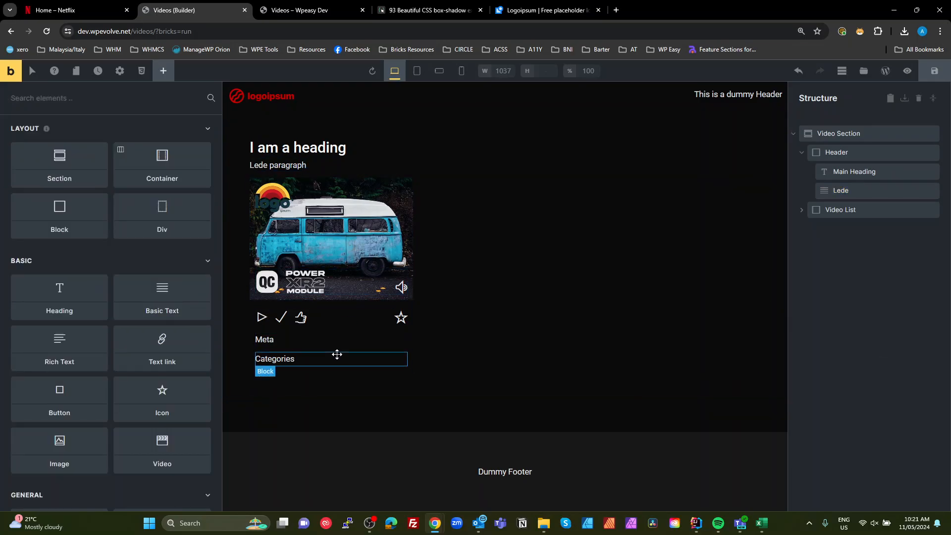
- Set the Video Card's background color to the BG Medium (#333333) swatch
left_click(800, 211)
left_click(838, 146)
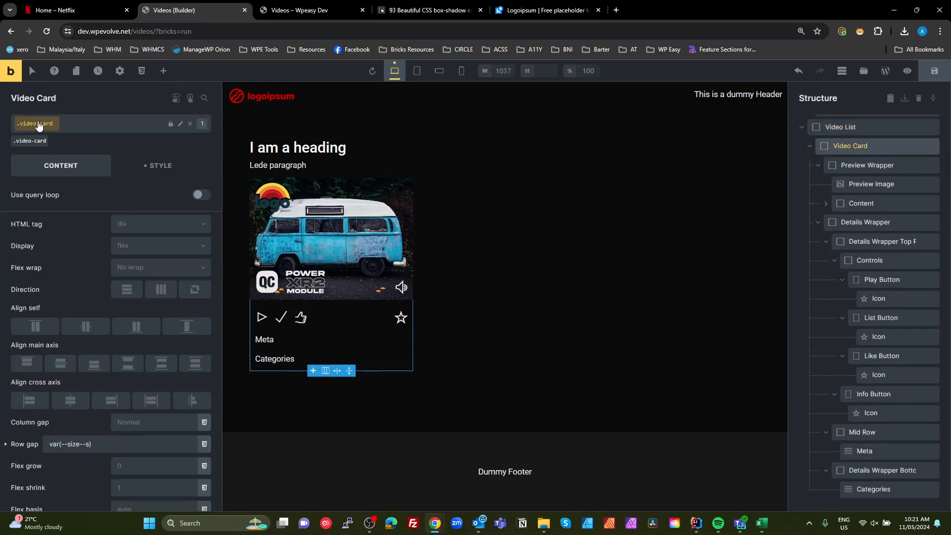
left_click(163, 174)
scroll(120, 326, "down", 2)
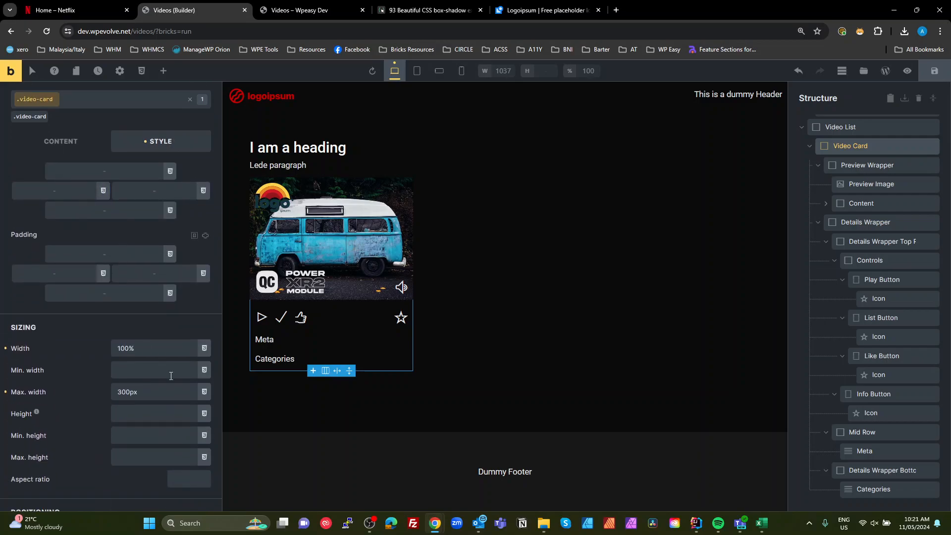
scroll(122, 226, "up", 2)
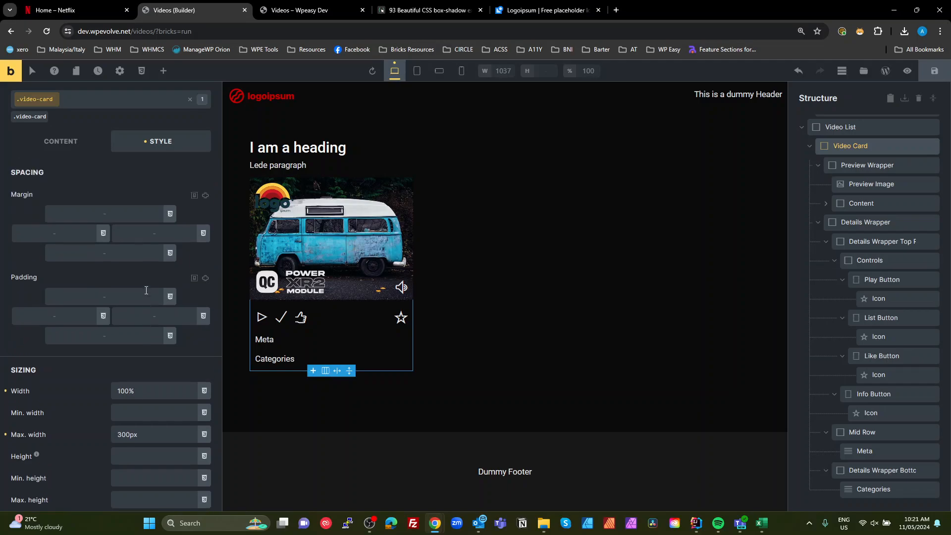
left_click(57, 212)
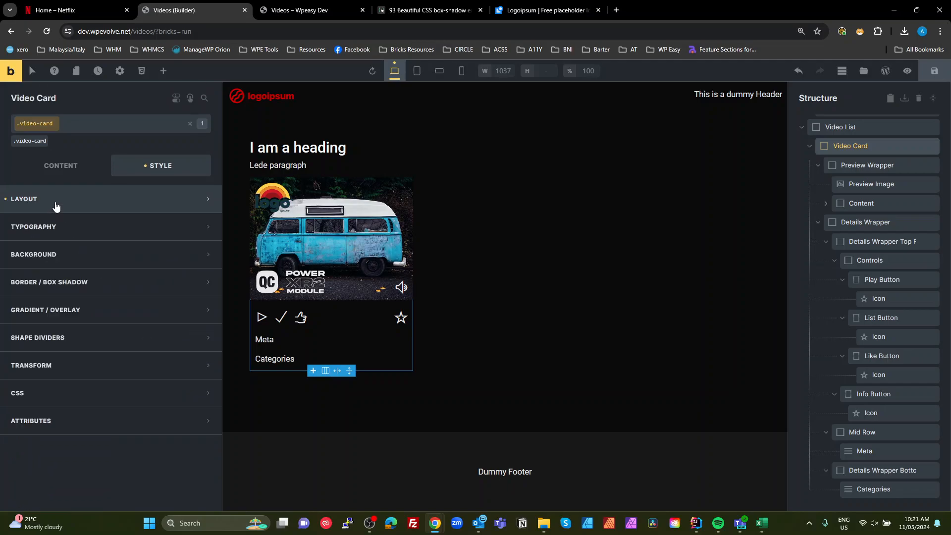
left_click(47, 256)
left_click(203, 280)
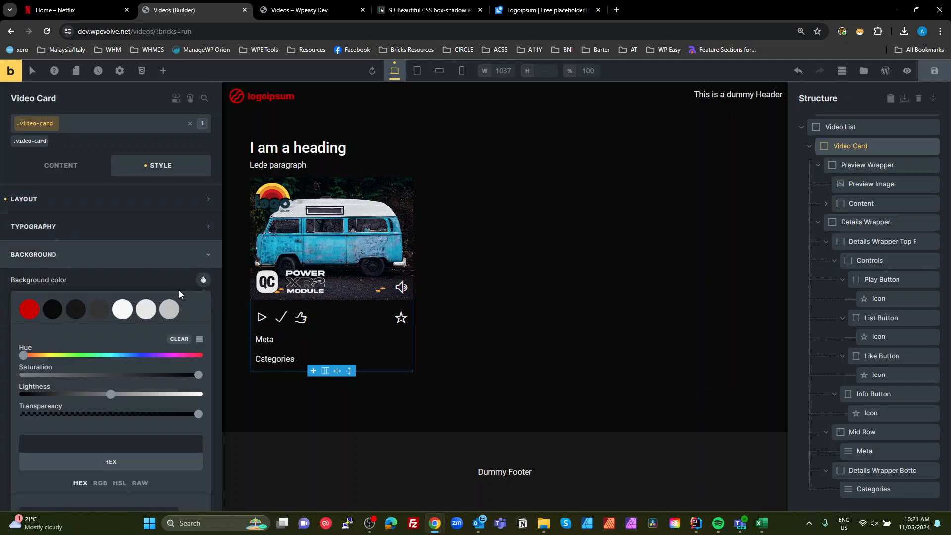
left_click(72, 309)
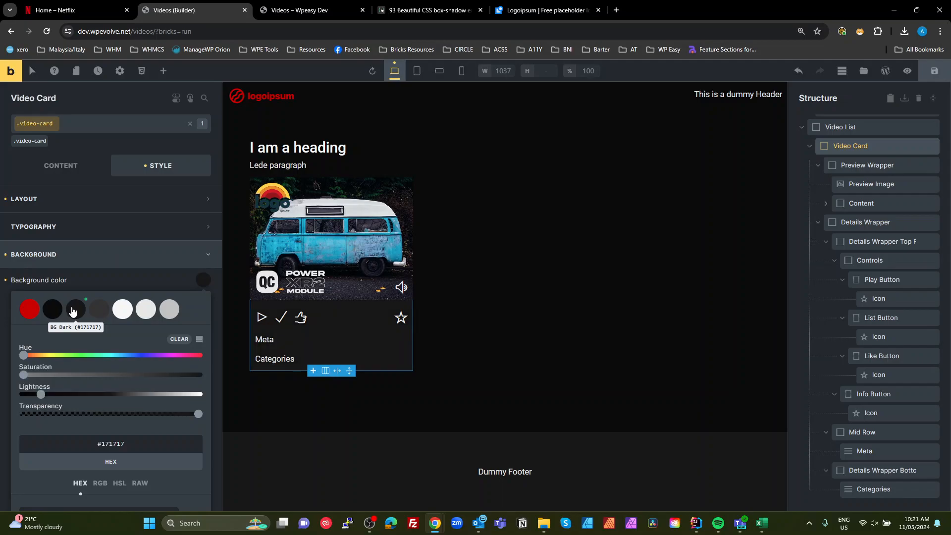
left_click(105, 314)
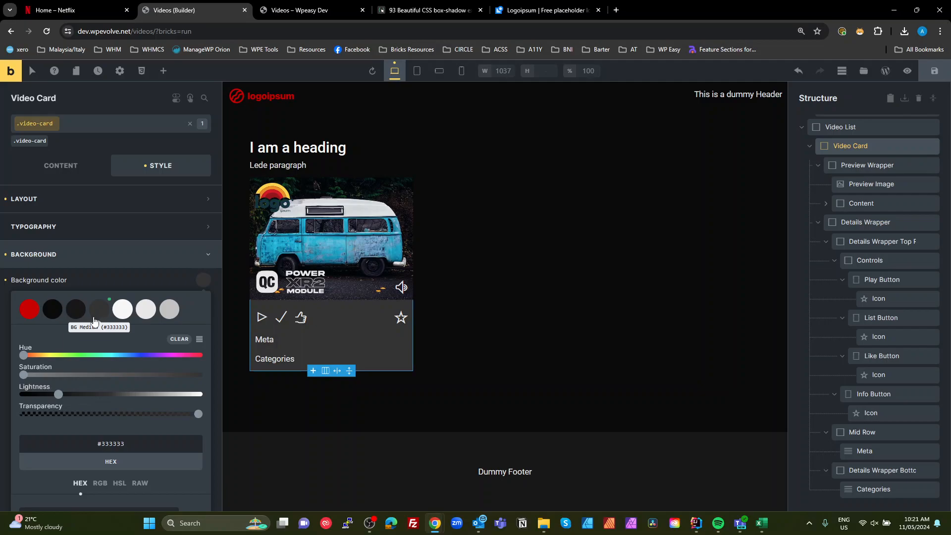
- Examine the Netflix card's hover preview for reference
left_click(68, 13)
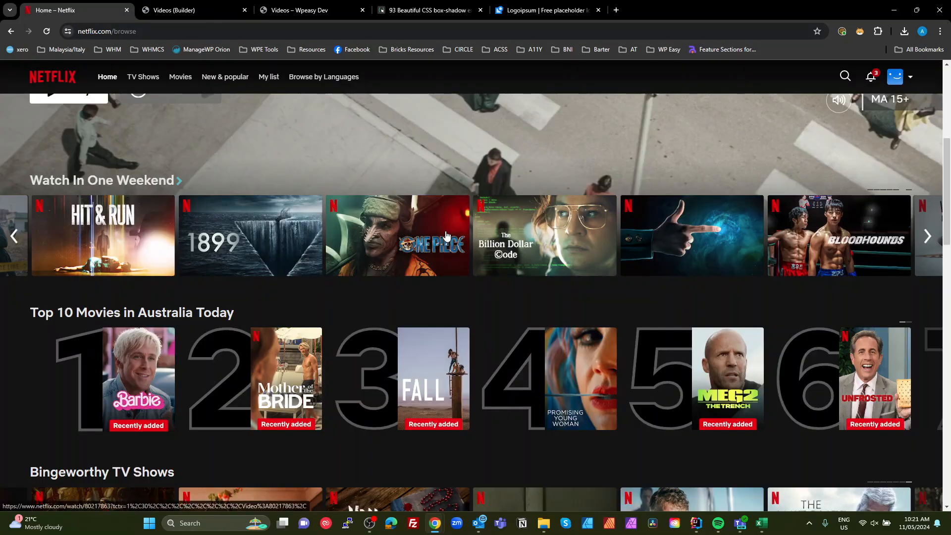
mouse_move(445, 234)
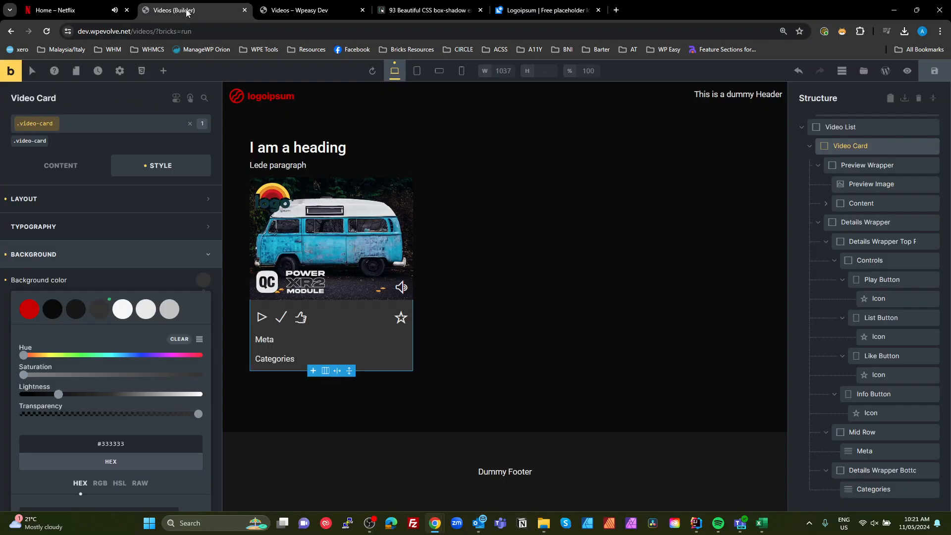
left_click(174, 10)
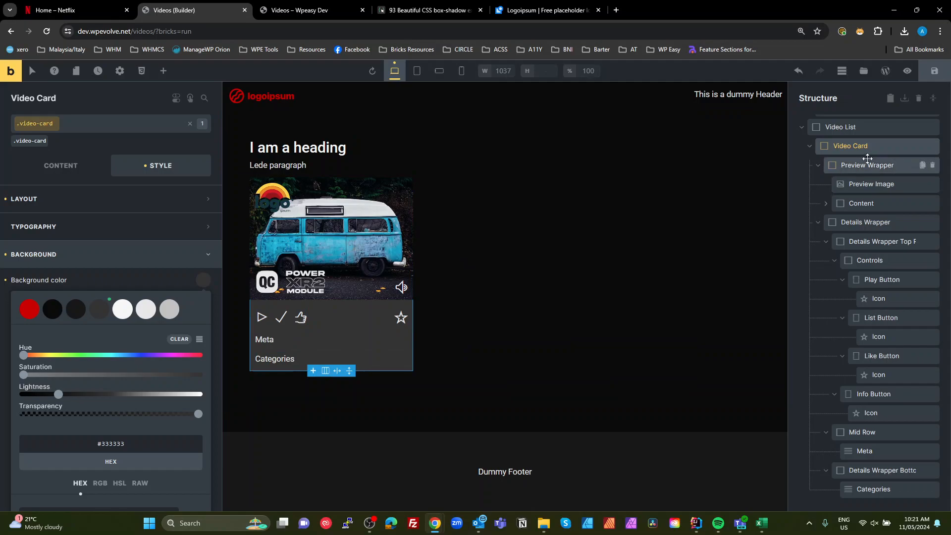
- Set the Video Card's overflow to hidden
left_click(854, 146)
left_click(59, 206)
scroll(136, 459, "down", 6)
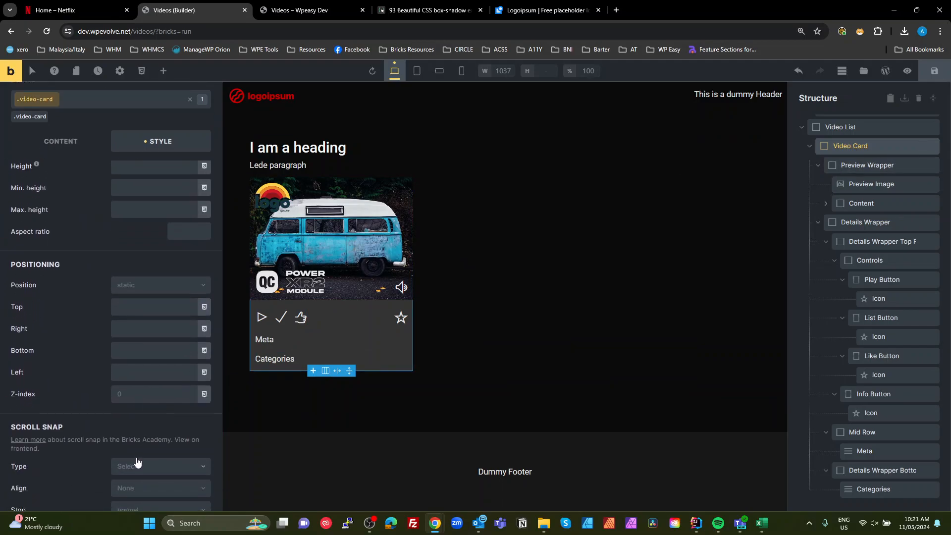
scroll(137, 461, "down", 3)
left_click(139, 429)
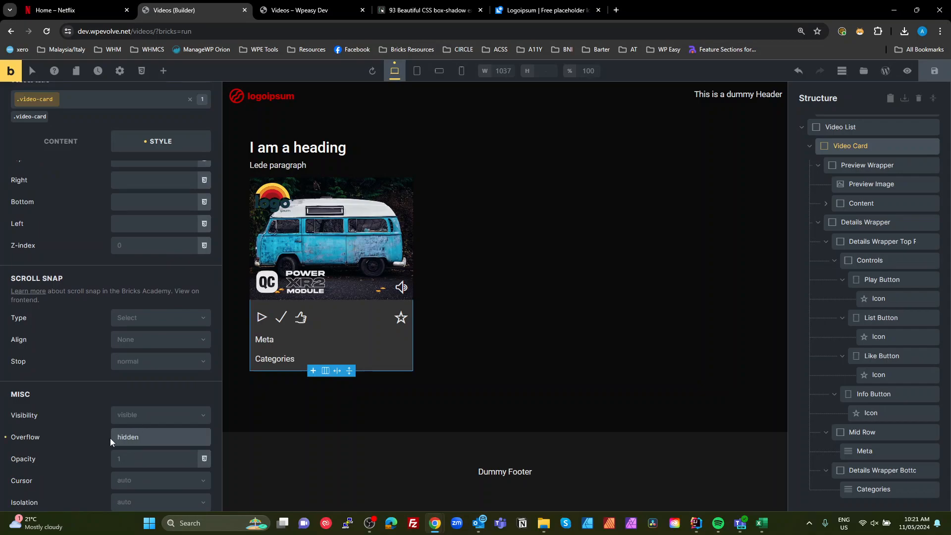
scroll(119, 335, "up", 6)
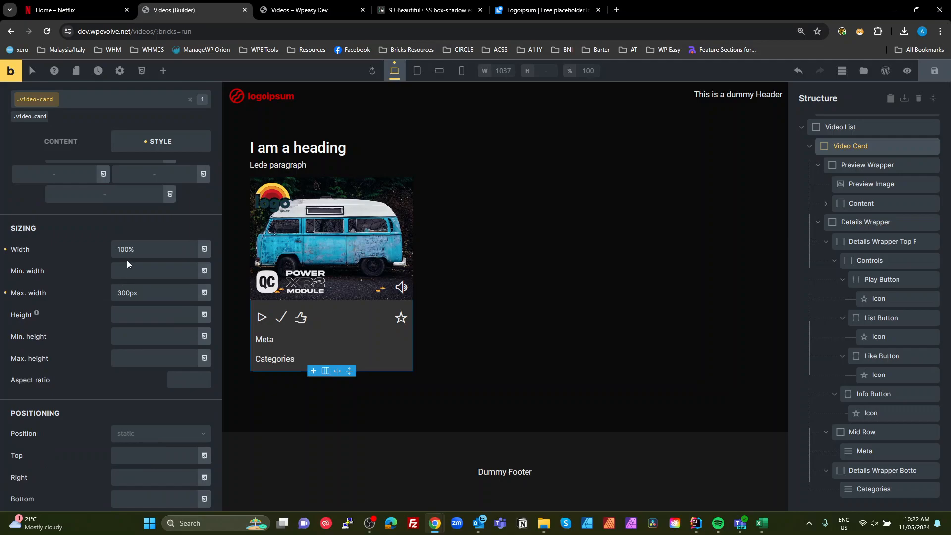
scroll(101, 334, "up", 3)
scroll(103, 210, "up", 1)
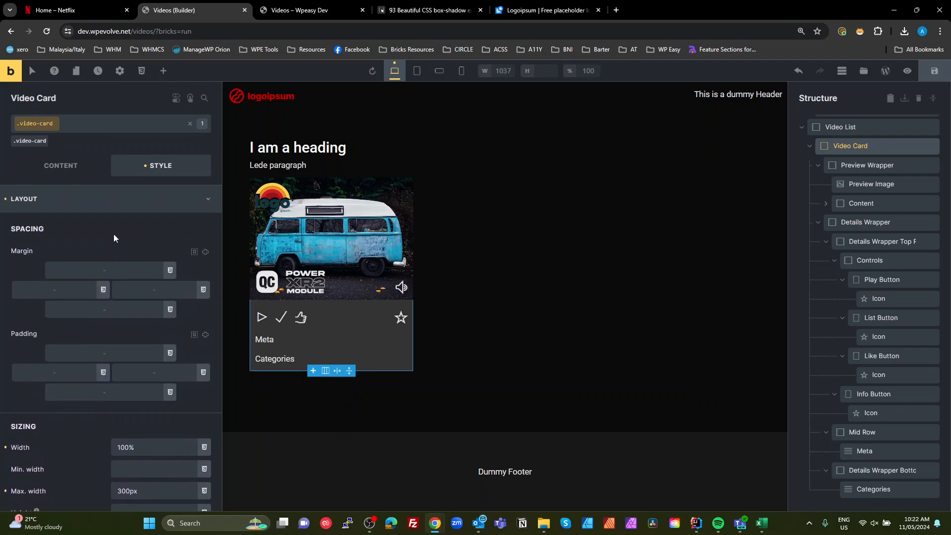
left_click(97, 203)
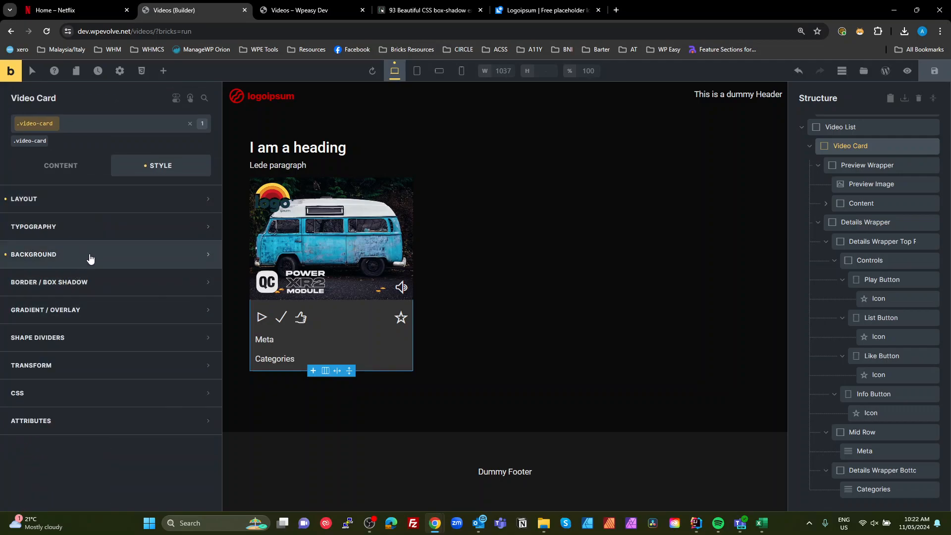
- Link the Video Card's border radius corners, set them to var(--size--xs), and save the page
left_click(79, 290)
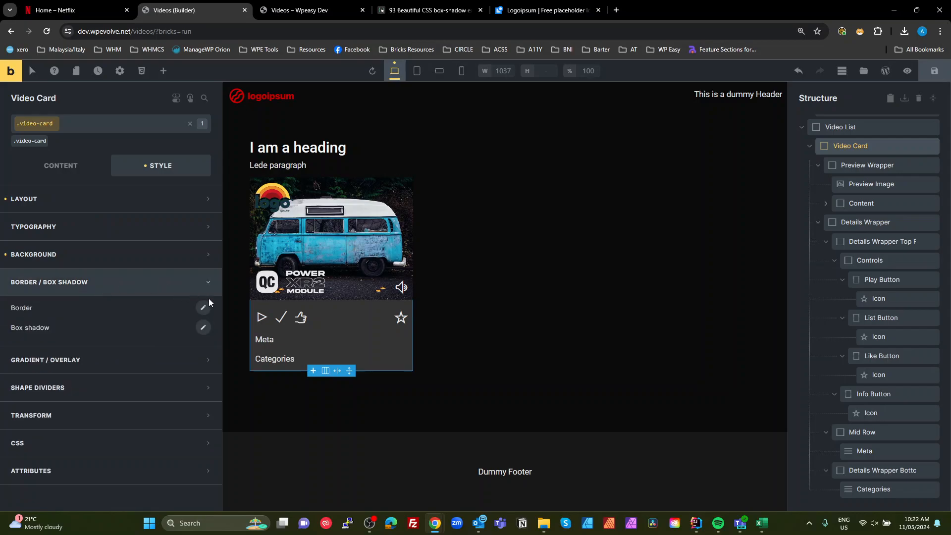
left_click(203, 308)
scroll(194, 424, "down", 1)
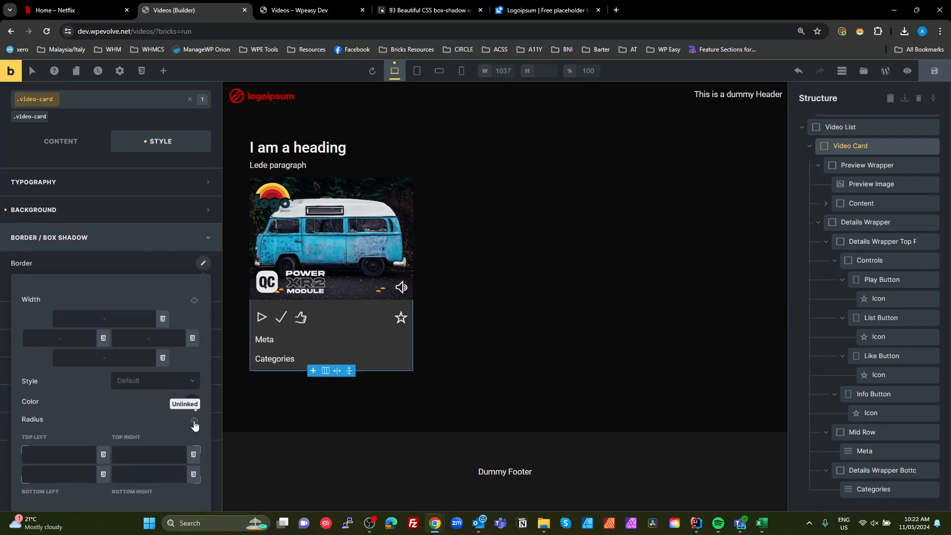
left_click(195, 421)
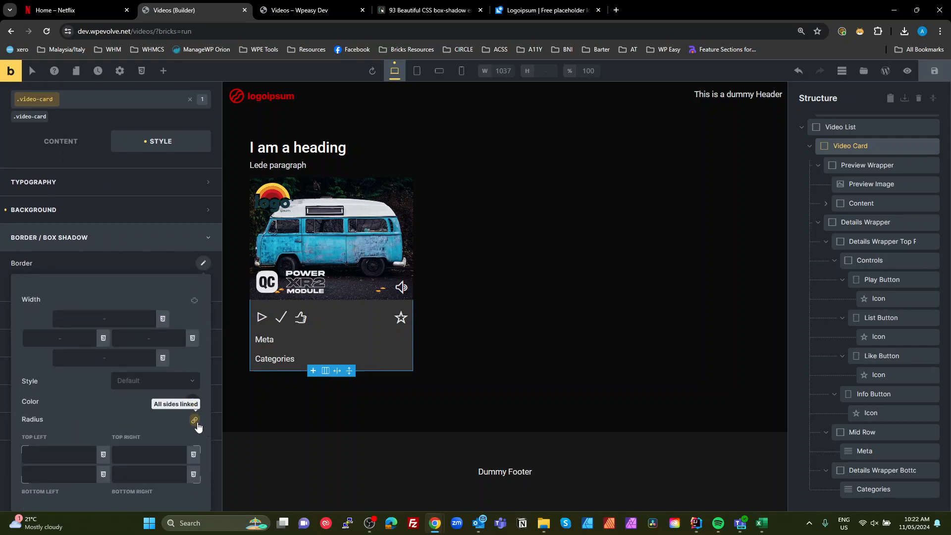
left_click(74, 455)
left_click(103, 454)
scroll(119, 432, "down", 3)
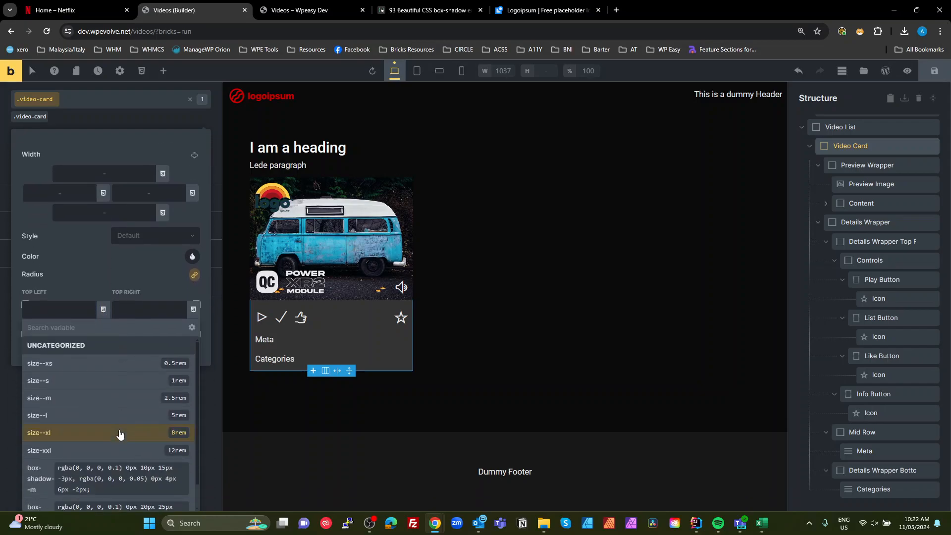
left_click(135, 369)
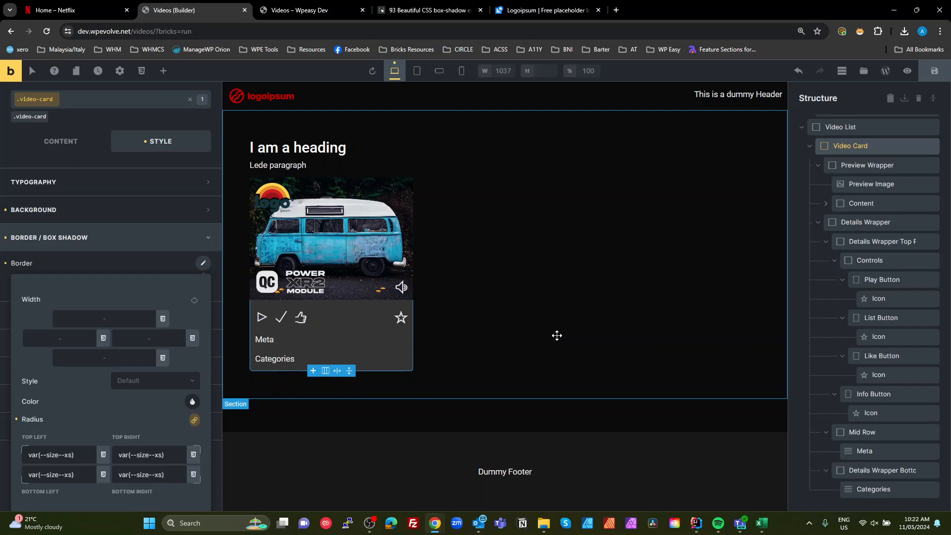
left_click(938, 78)
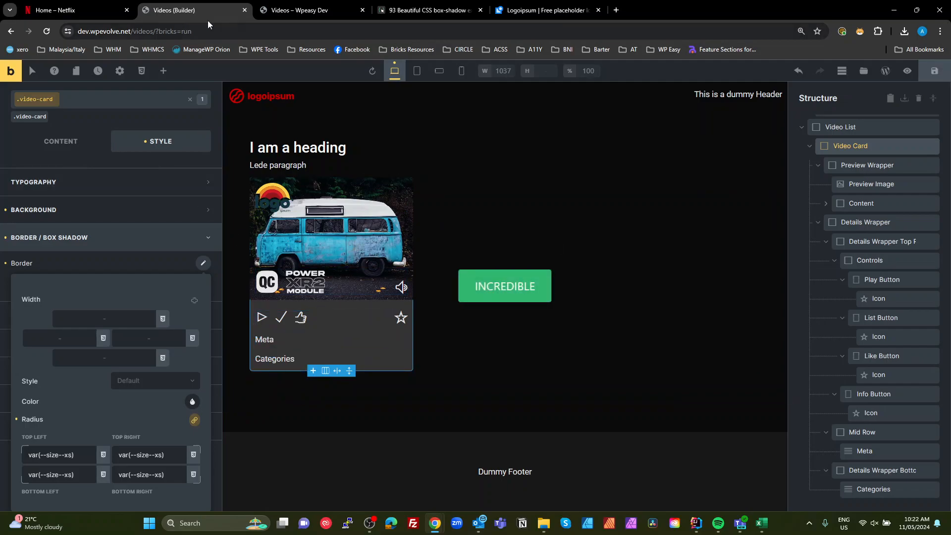
- Compare the frontend preview of the Videos page with the Netflix card design
left_click(291, 14)
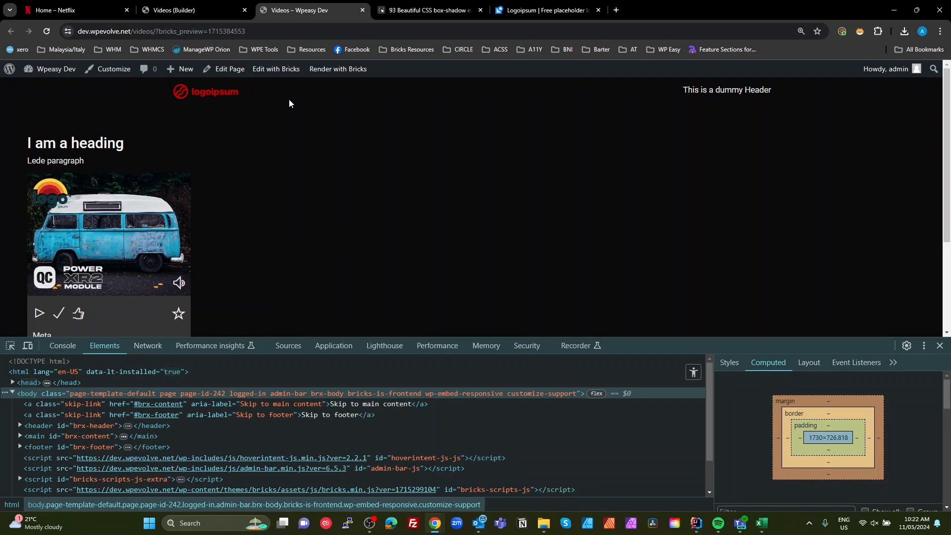
left_click(74, 10)
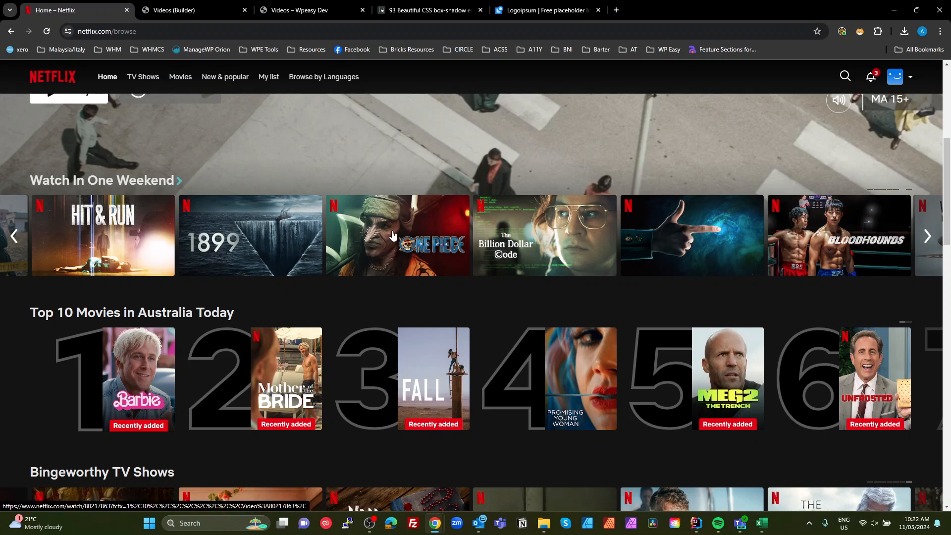
mouse_move(392, 236)
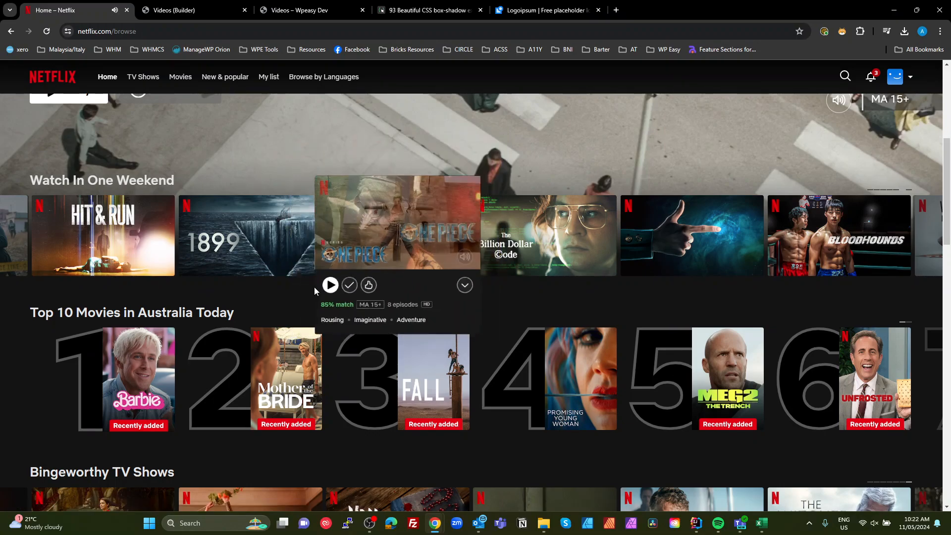
left_click(185, 11)
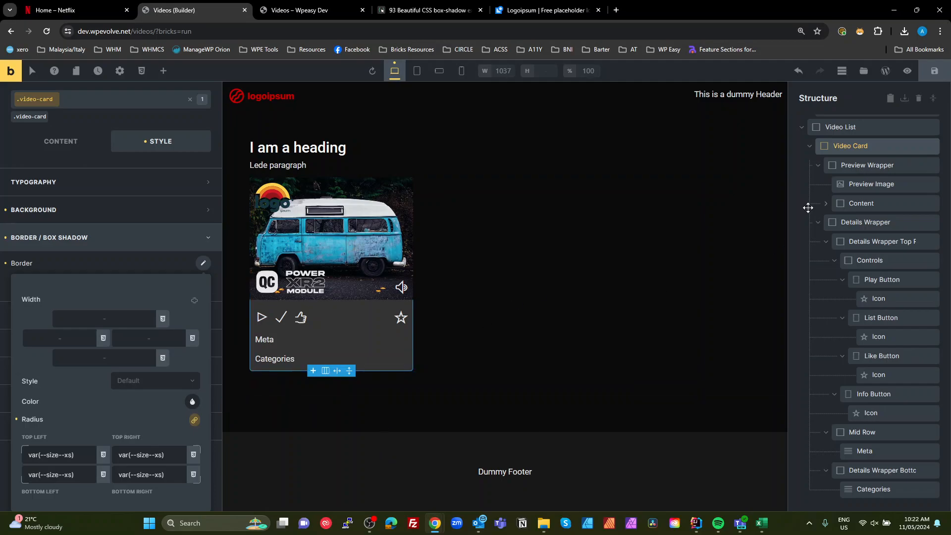
- Collapse the Video Card in the structure and duplicate it inside the Video List
scroll(867, 279, "up", 2)
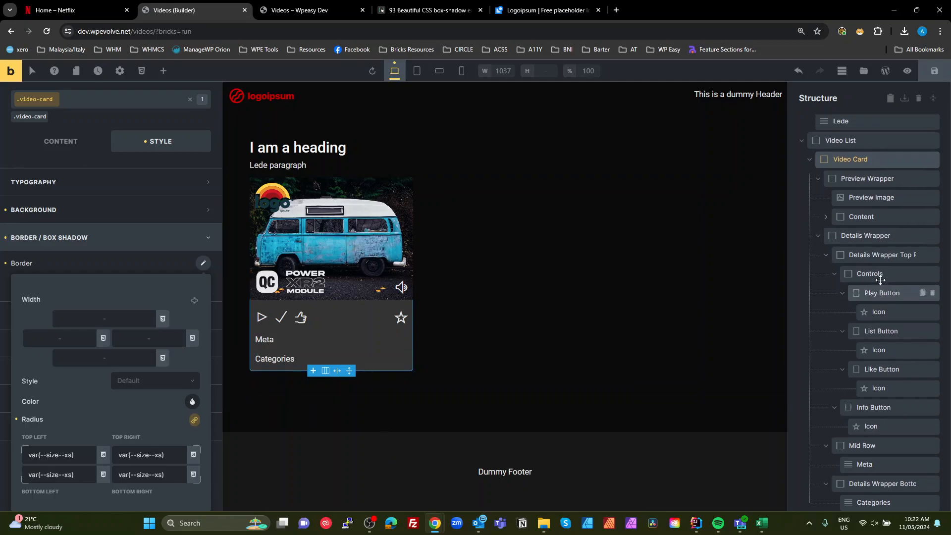
left_click(810, 229)
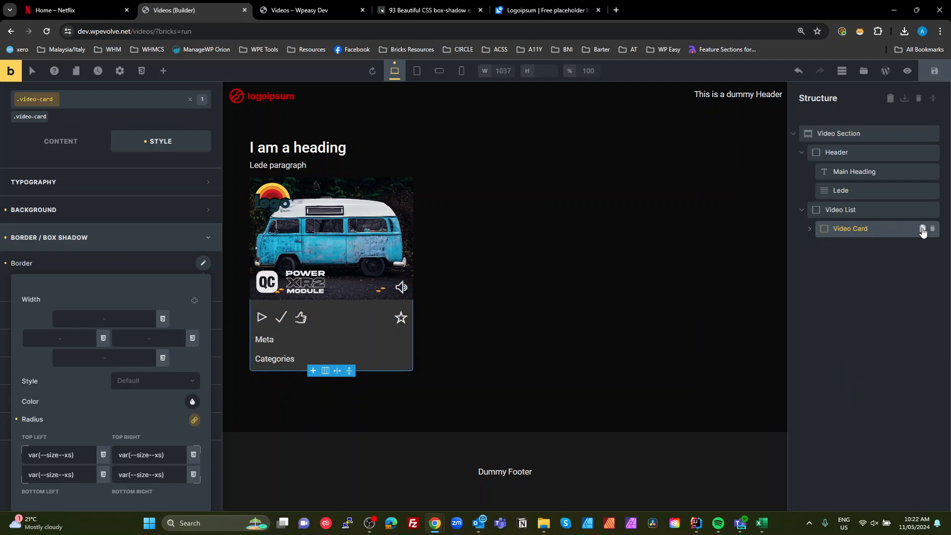
left_click(923, 229)
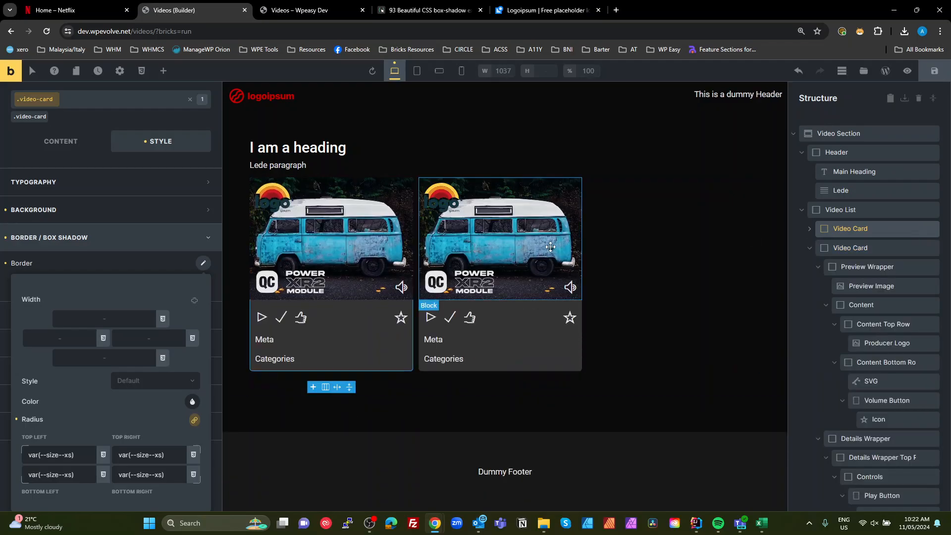
- Replace the second card's preview image with the tiger photo from the media library
left_click(550, 246)
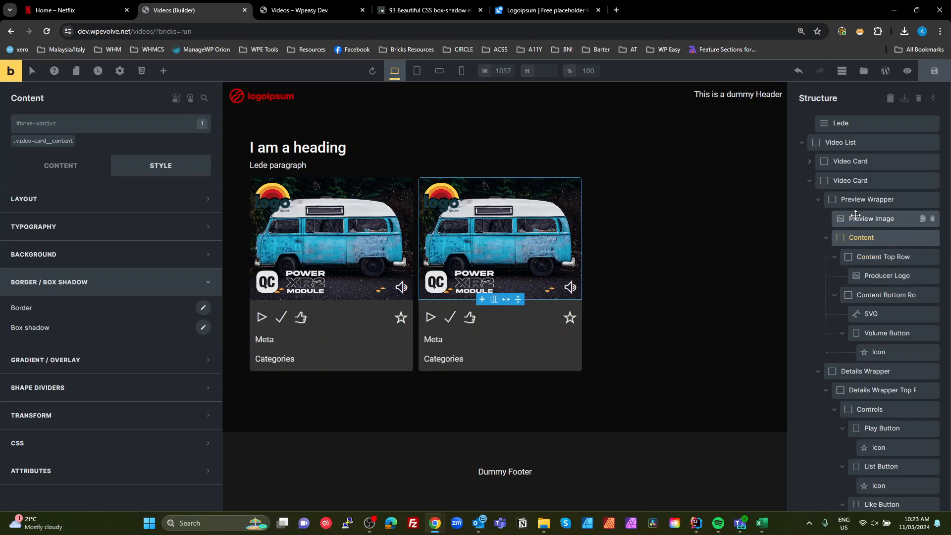
left_click(870, 218)
left_click(49, 164)
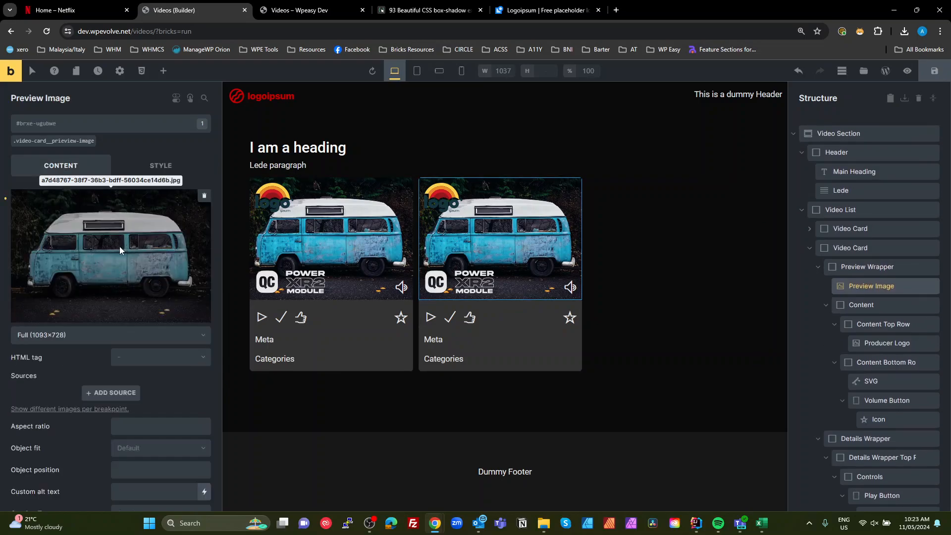
left_click(121, 245)
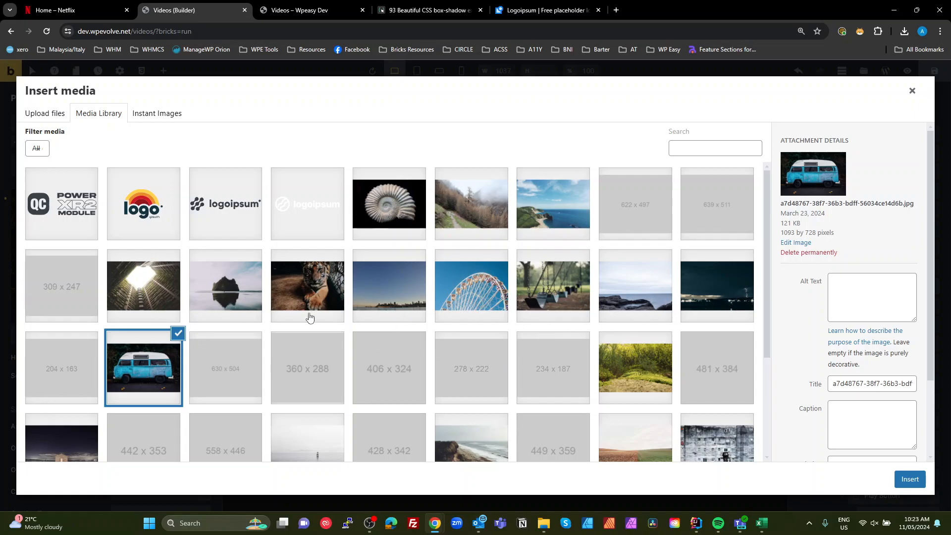
left_click(333, 285)
left_click(906, 479)
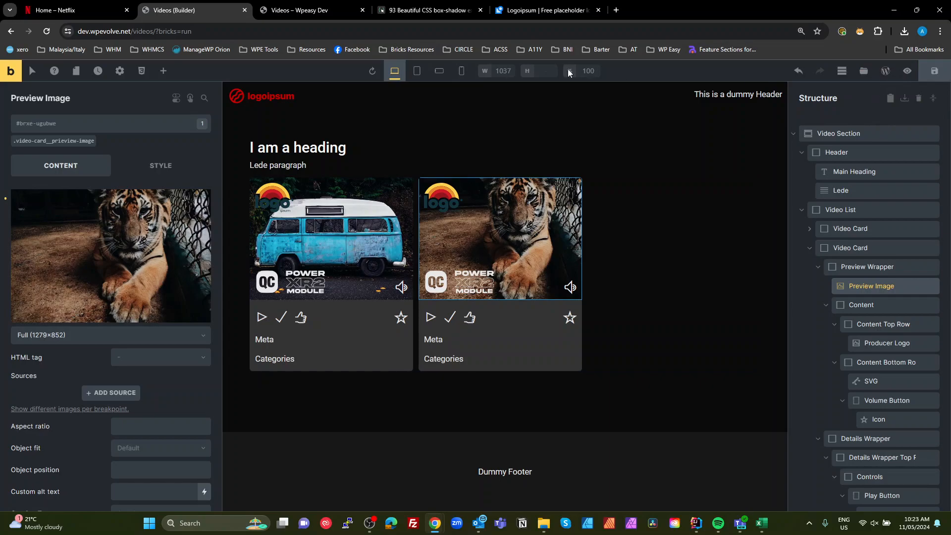
- Inspect the frontend page's HTML structure of the video section, list and cards in developer tools
left_click(309, 12)
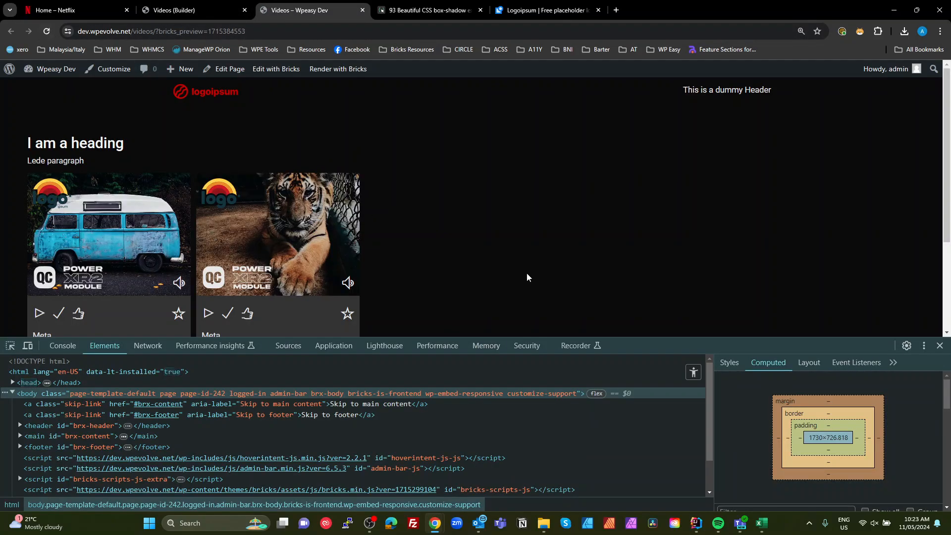
left_click_drag(625, 343, 619, 479)
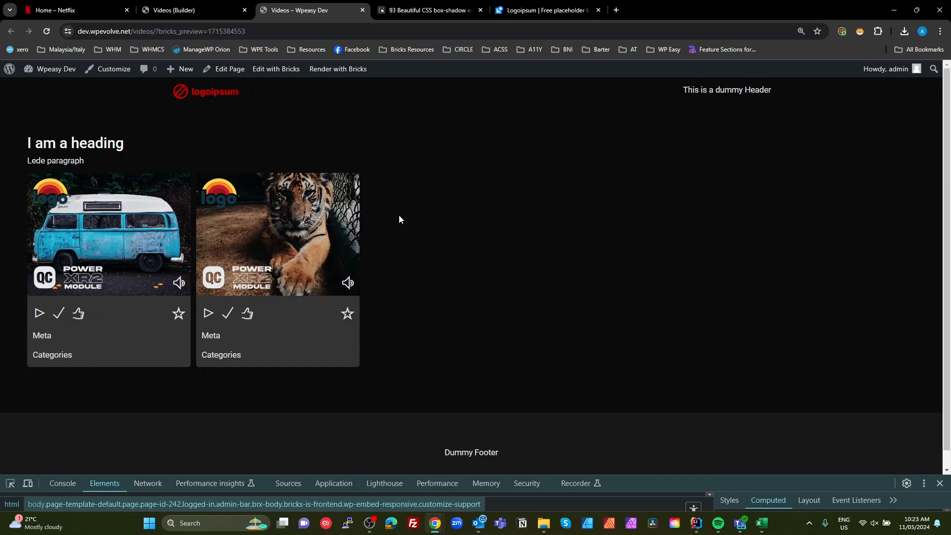
left_click_drag(24, 142, 407, 281)
left_click_drag(673, 484, 676, 422)
left_click(387, 152)
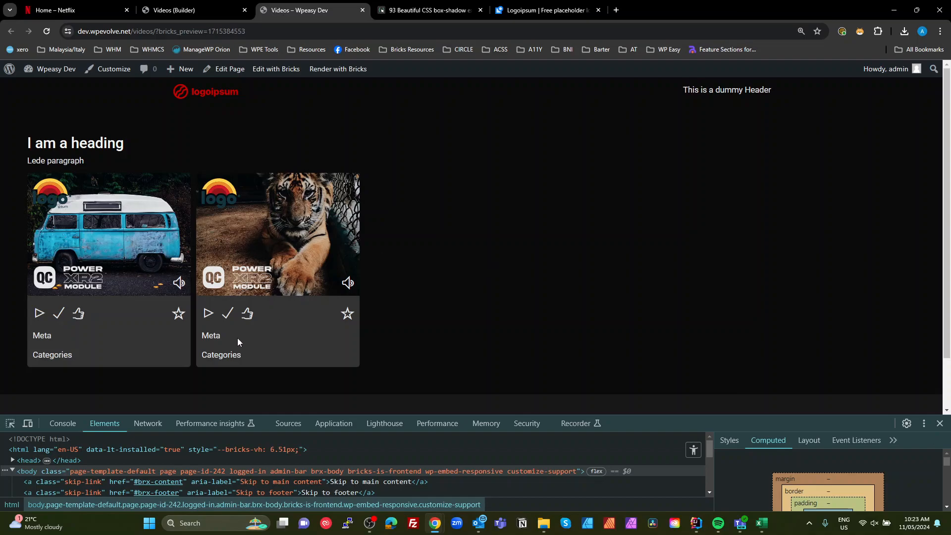
left_click_drag(683, 424, 685, 297)
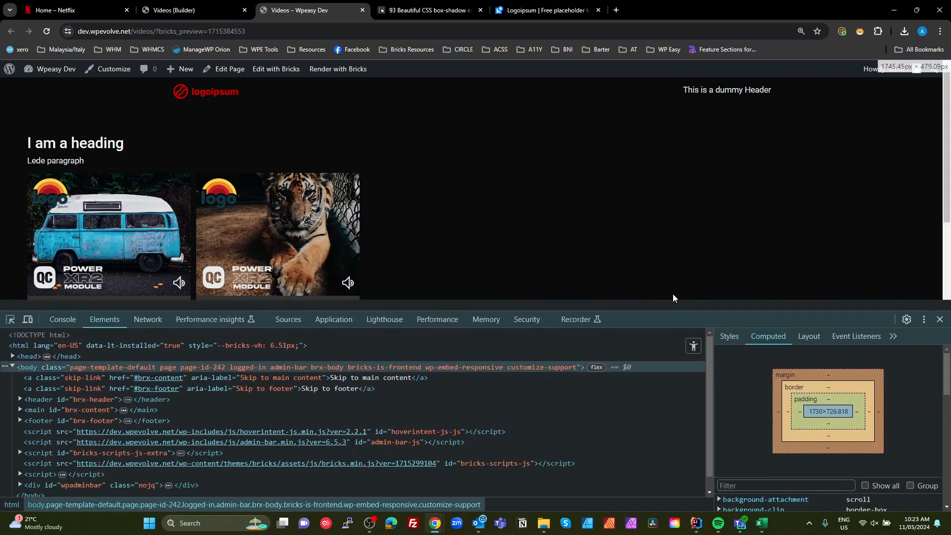
left_click(10, 303)
left_click(124, 160)
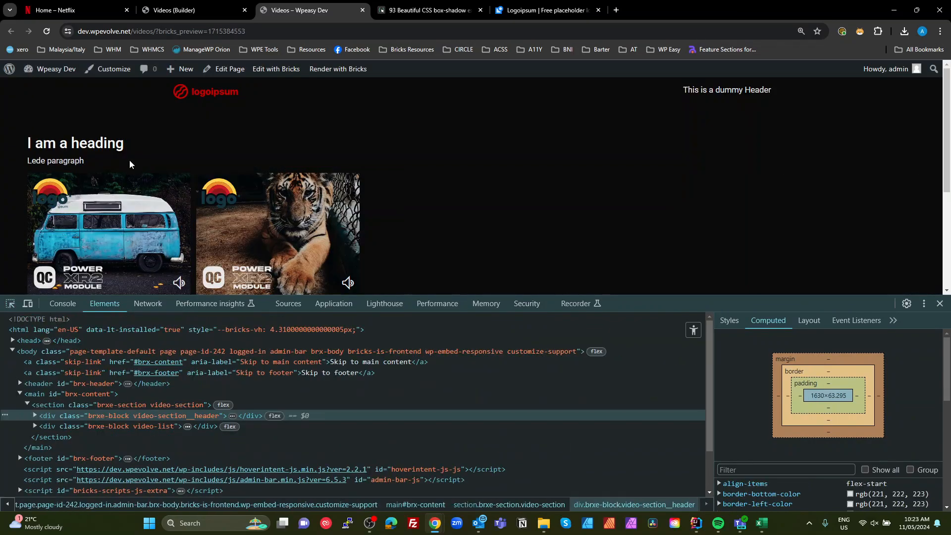
left_click(179, 405)
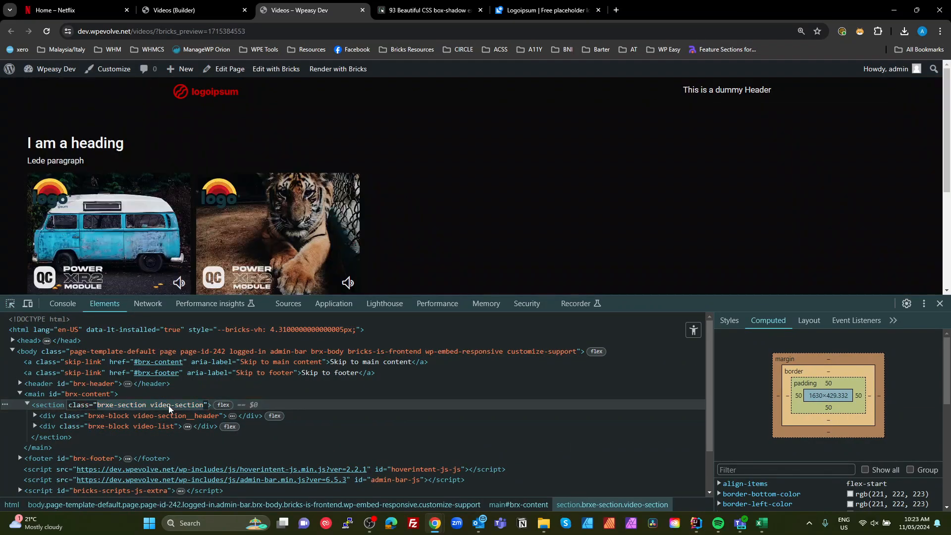
left_click(153, 406)
left_click_drag(152, 405, 203, 404)
left_click(175, 417)
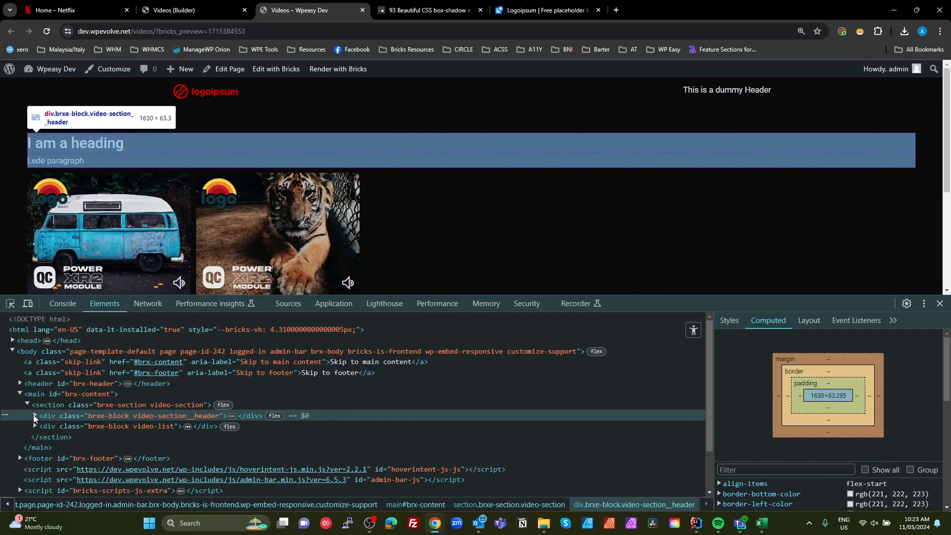
left_click(34, 416)
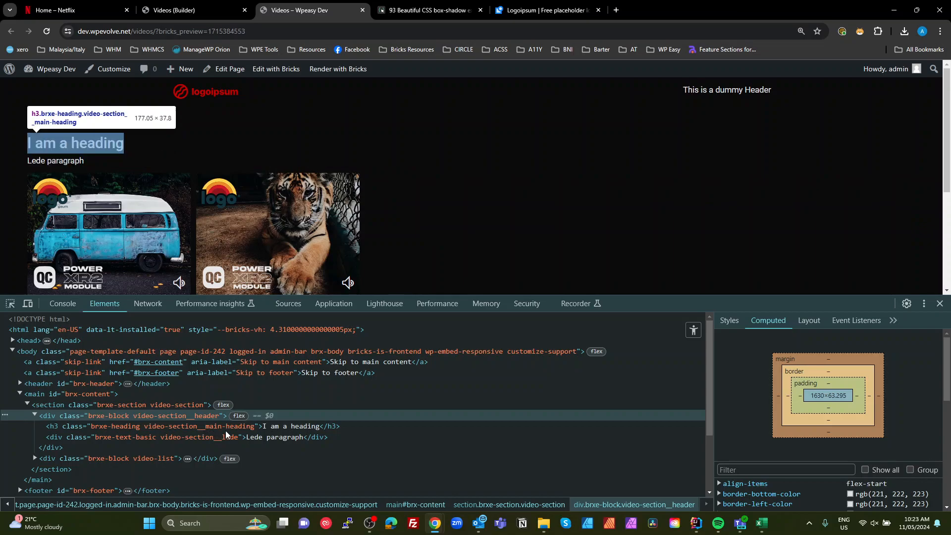
left_click(34, 416)
left_click(34, 427)
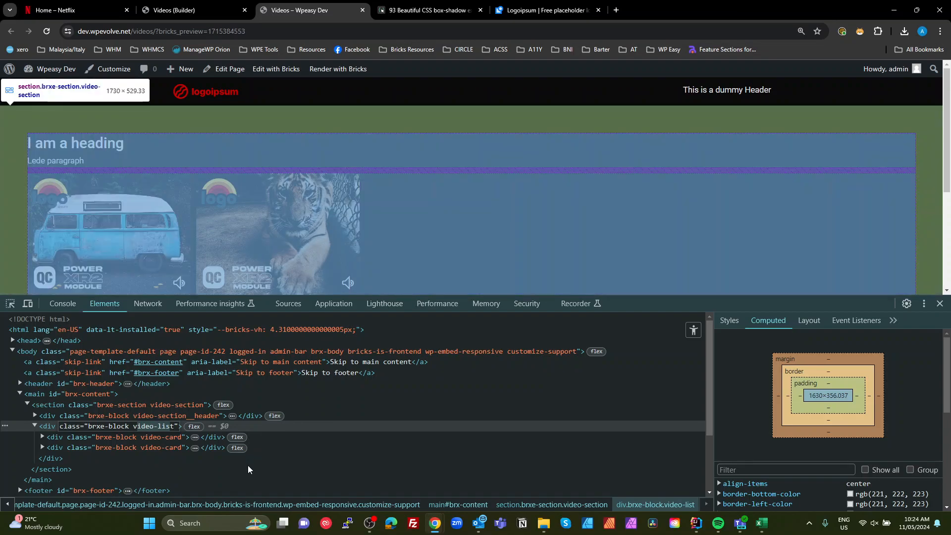
left_click(331, 416)
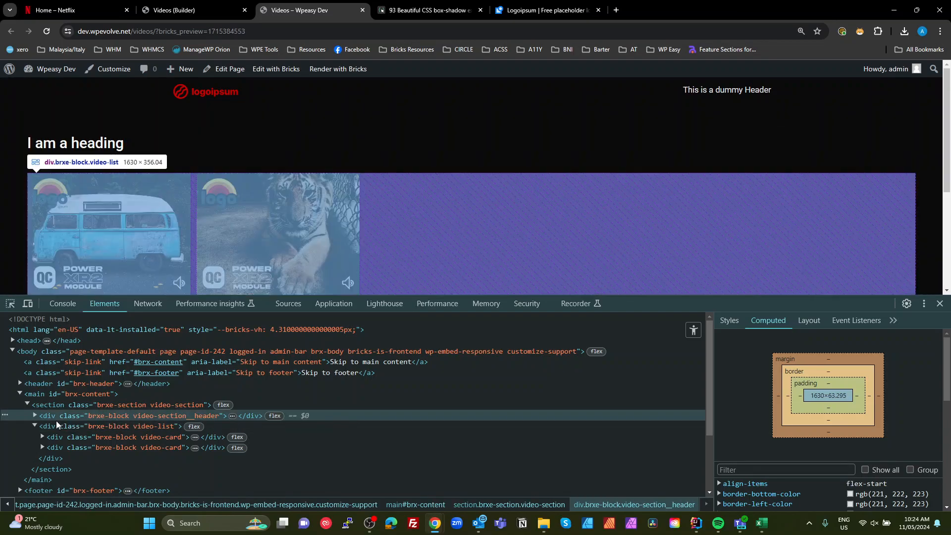
left_click(43, 436)
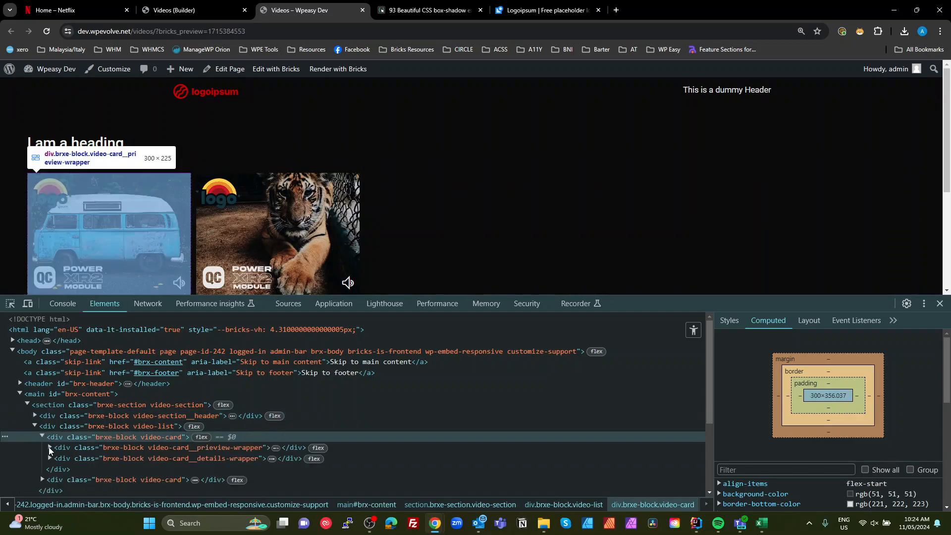
left_click(50, 448)
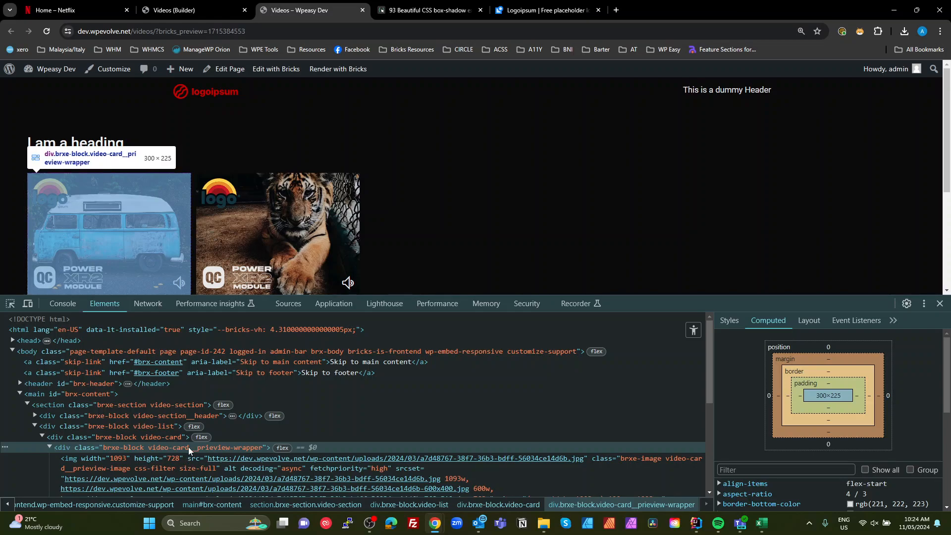
left_click(940, 304)
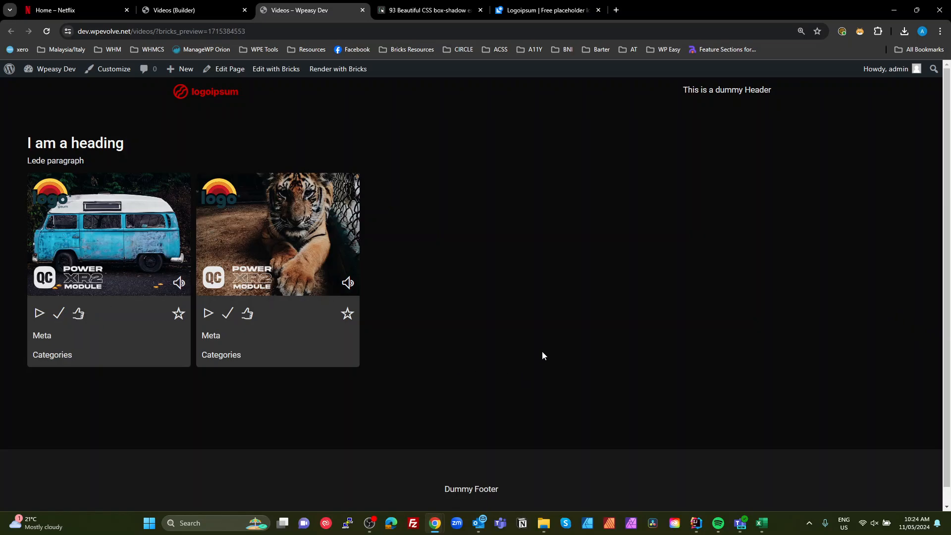
- Examine how a Netflix card expands on hover and compare it with the builder's cards
left_click(184, 11)
left_click(47, 11)
mouse_move(212, 238)
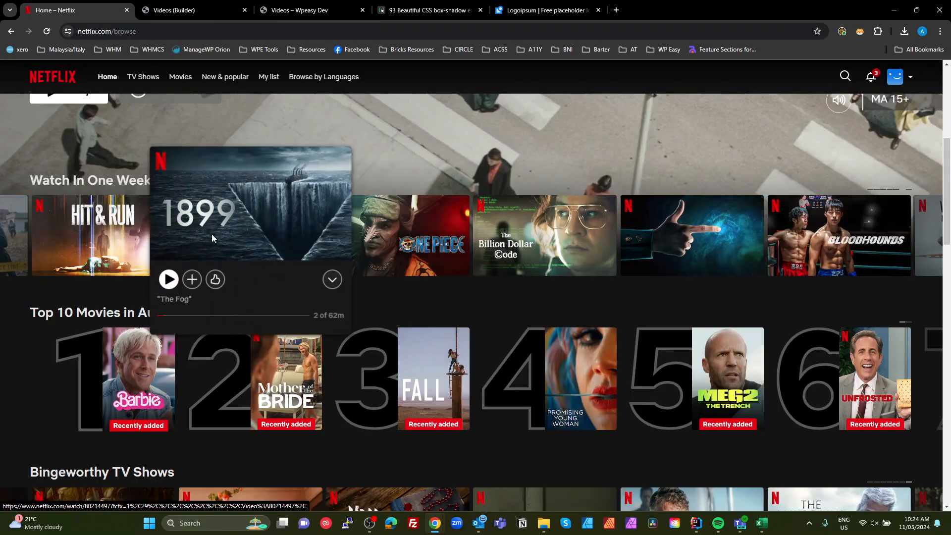
left_click(184, 11)
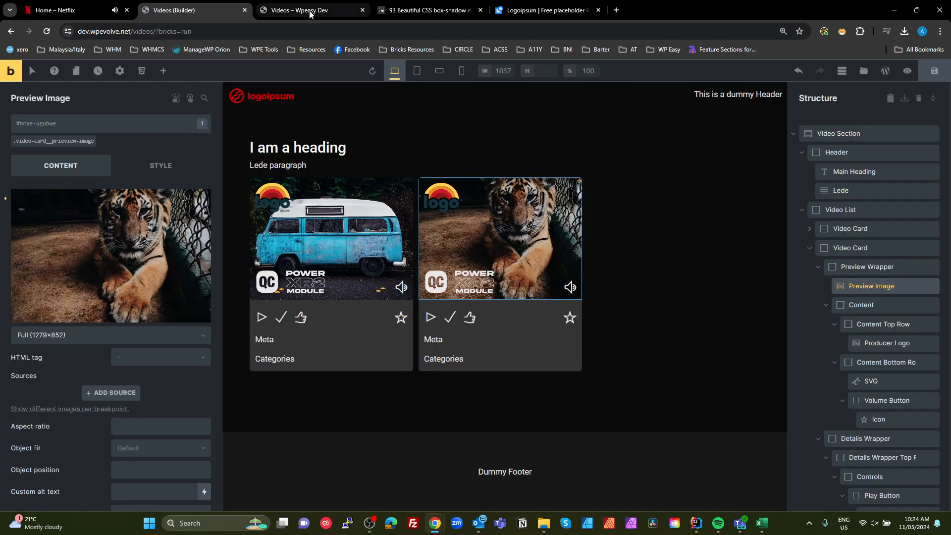
left_click(314, 241)
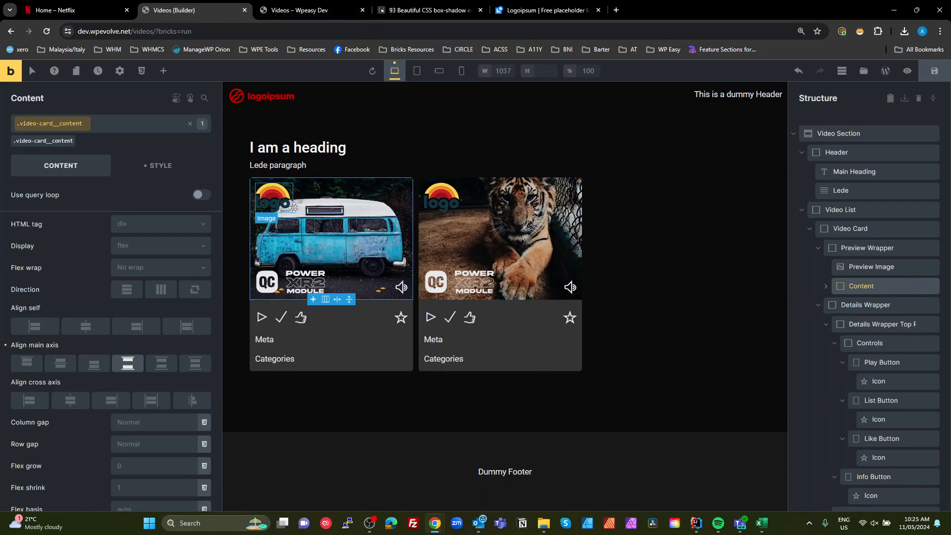
left_click(71, 11)
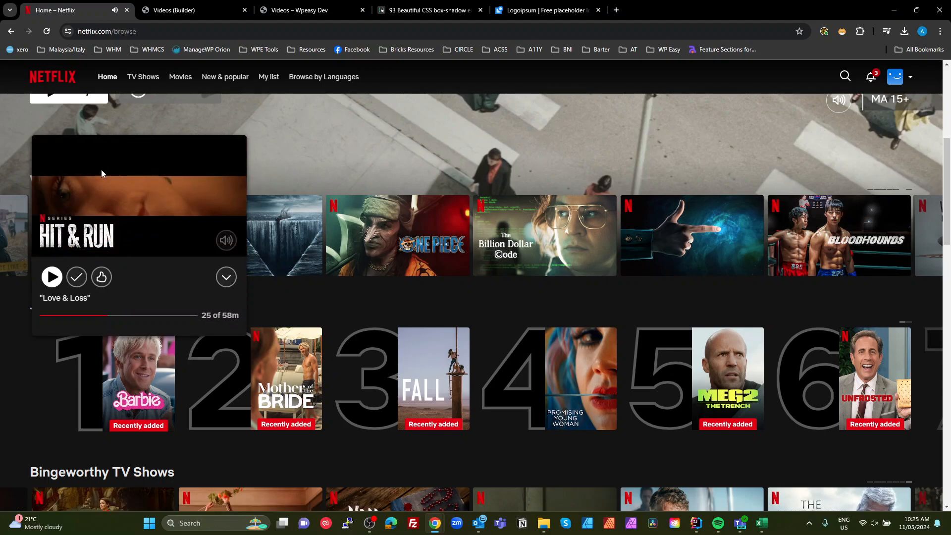
mouse_move(124, 241)
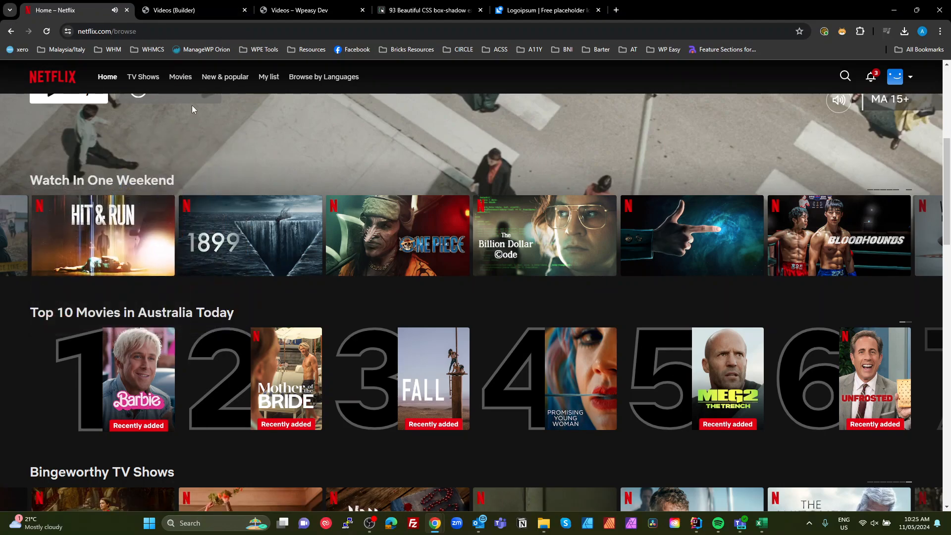
mouse_move(131, 213)
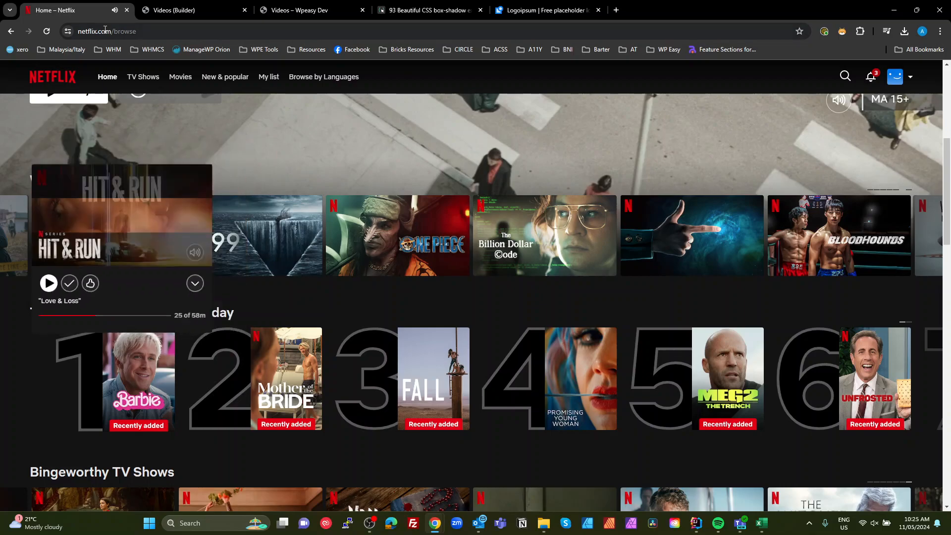
left_click(193, 11)
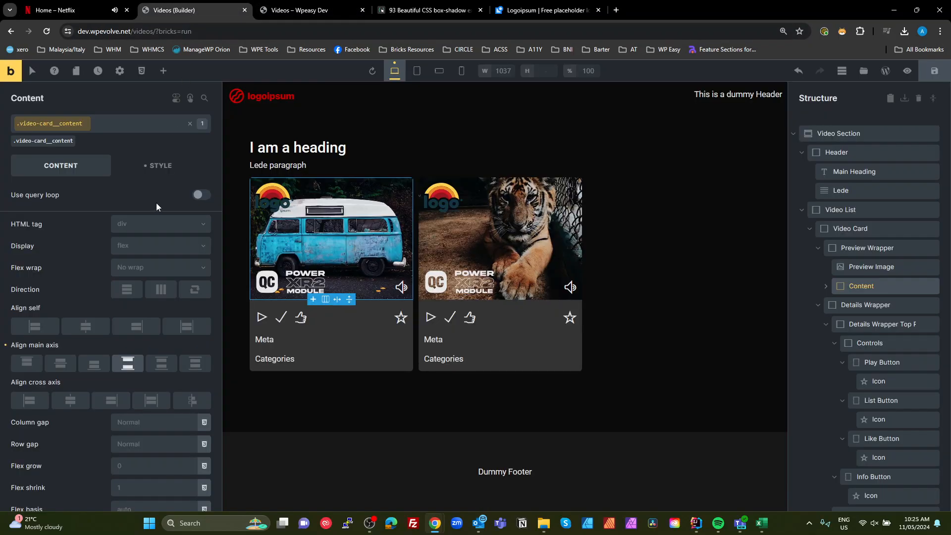
- Create a global variable named transition1 with the value all 04s ease-out and save the variables
left_click(141, 70)
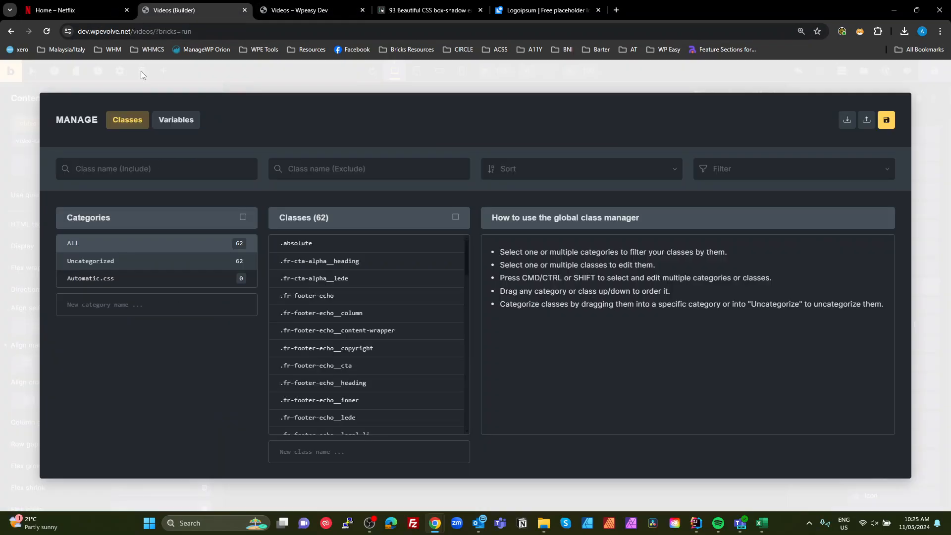
left_click(180, 118)
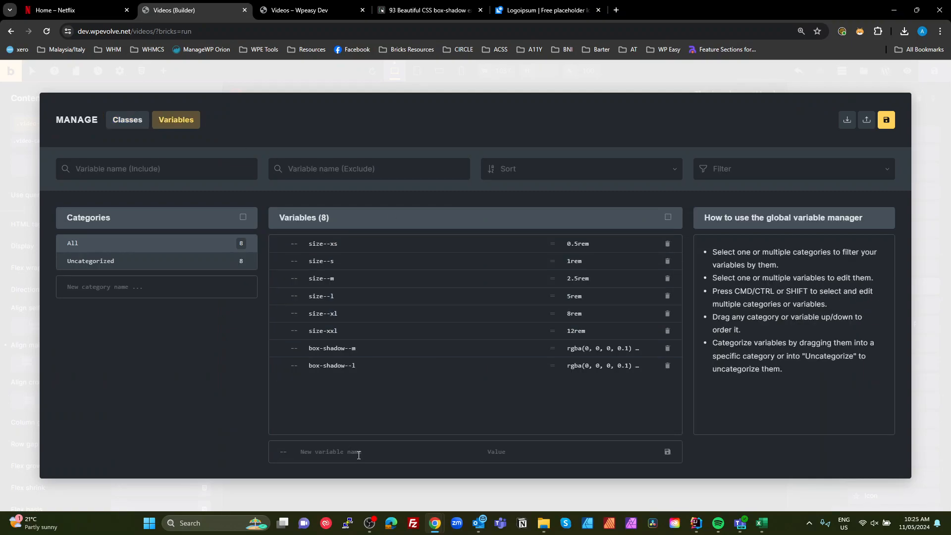
type("tr")
type("all 04s ease-out")
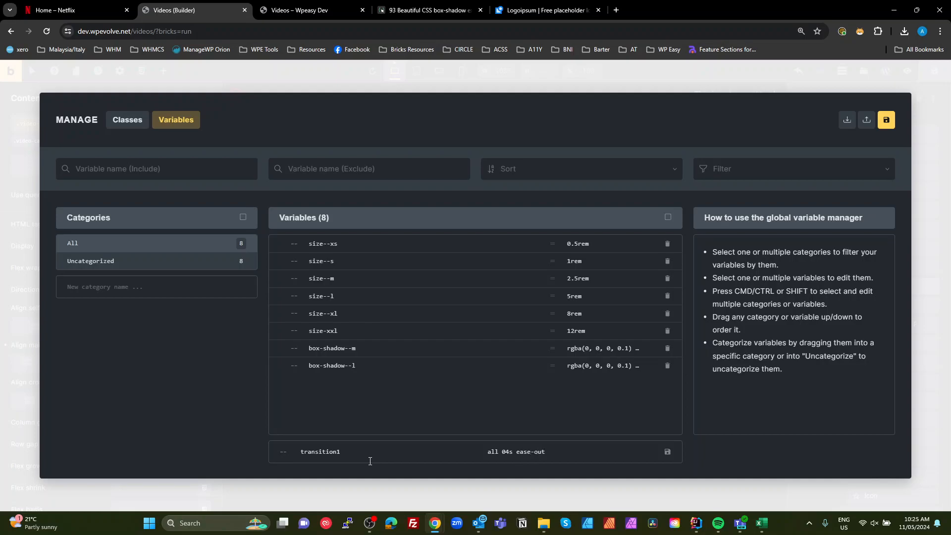
left_click(667, 453)
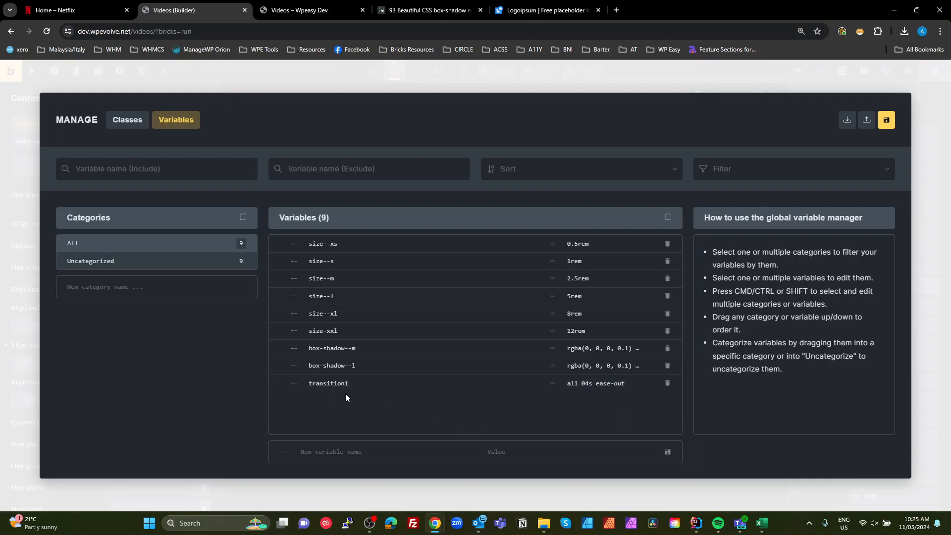
left_click(892, 126)
left_click(929, 384)
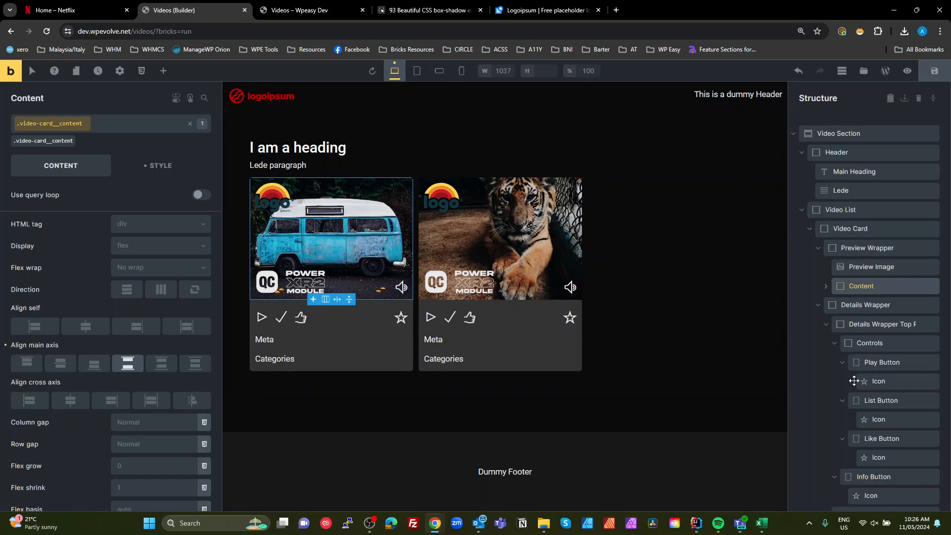
- Review how cards in the Netflix row behave on hover for reference
left_click(845, 227)
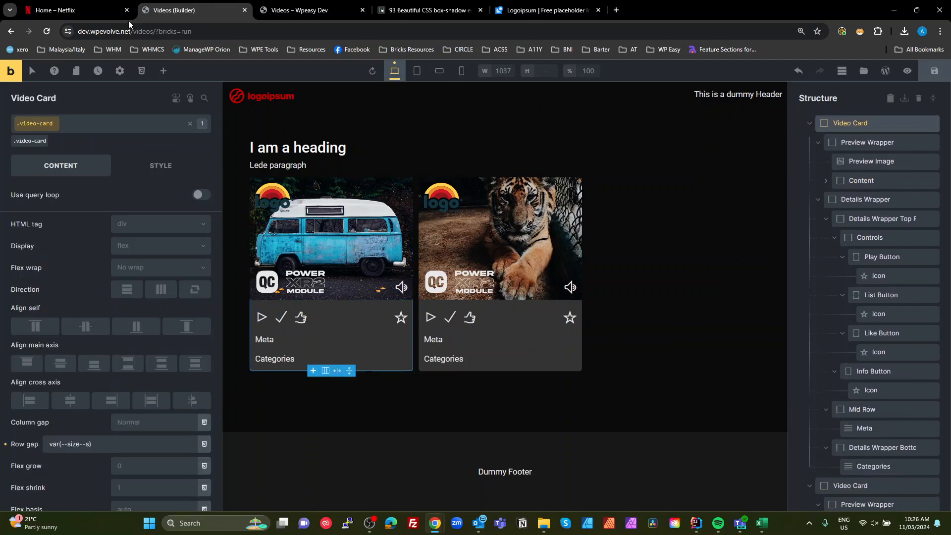
left_click(74, 10)
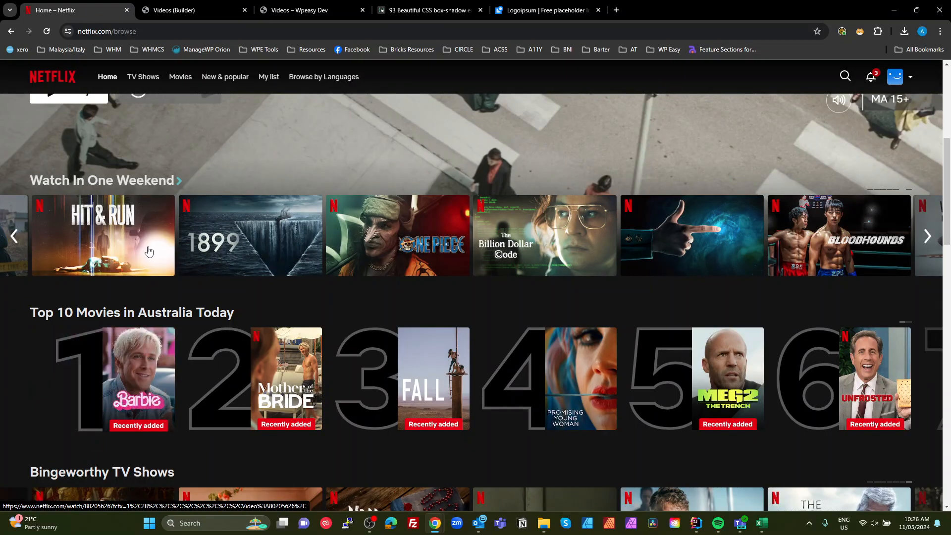
mouse_move(262, 242)
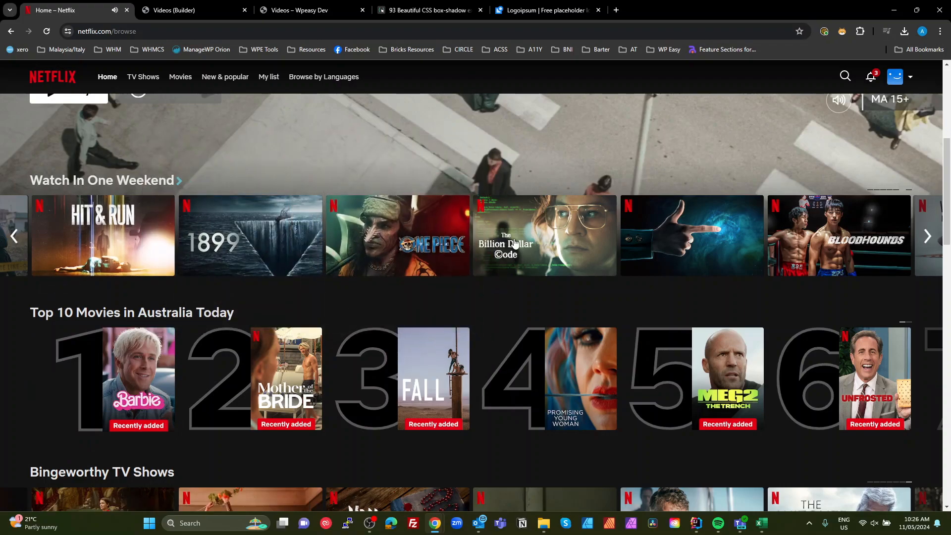
left_click(184, 11)
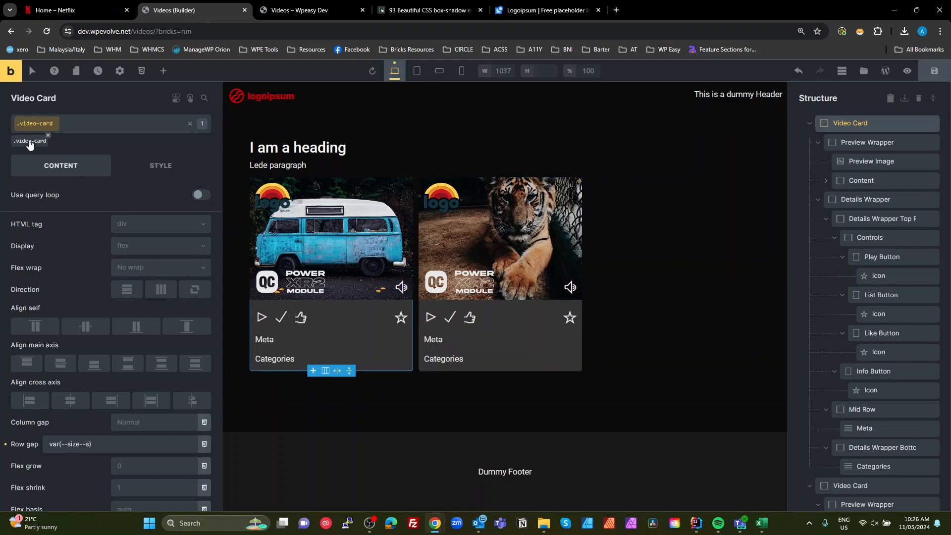
- Add custom CSS to the video card setting its transition to var(--transition1) on %root%
left_click(160, 166)
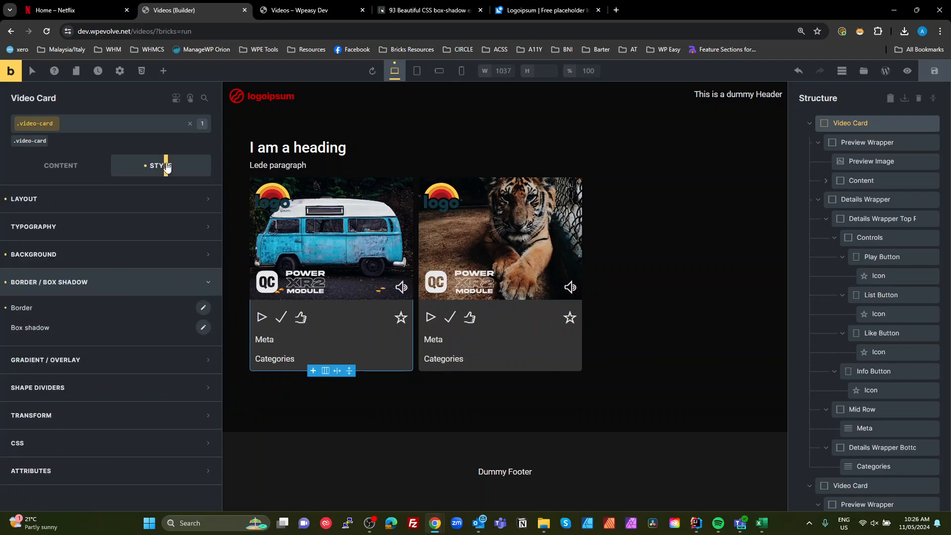
left_click(68, 442)
scroll(168, 406, "down", 4)
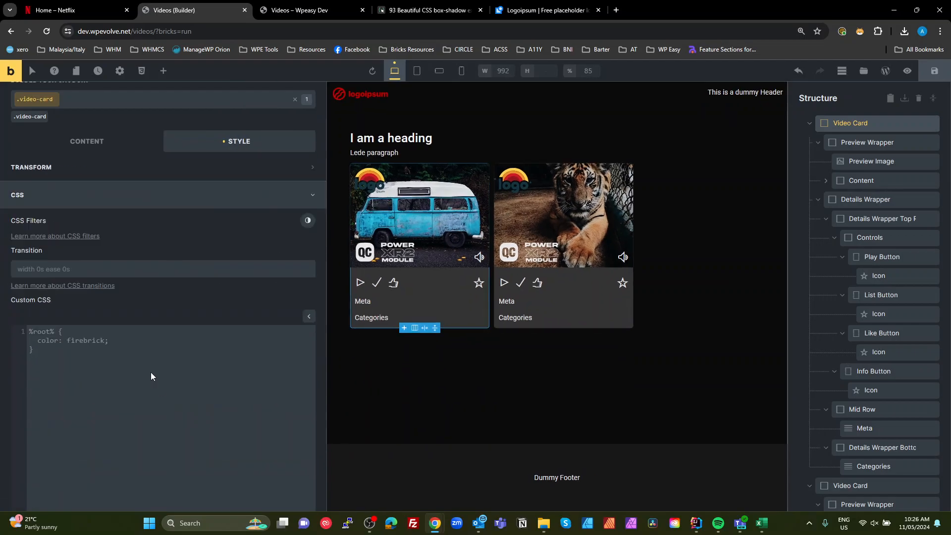
left_click(108, 361)
type("%root%{")
key("Return")
key("Return")
type("}")
key("Up")
type("transiti")
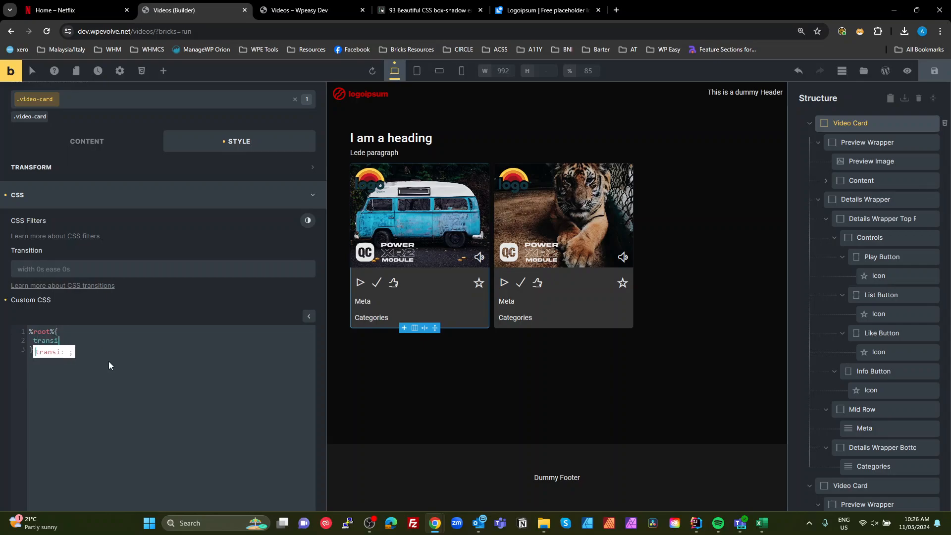
key("BackSpace")
type("ion")
key("Return")
scroll(124, 365, "down", 2)
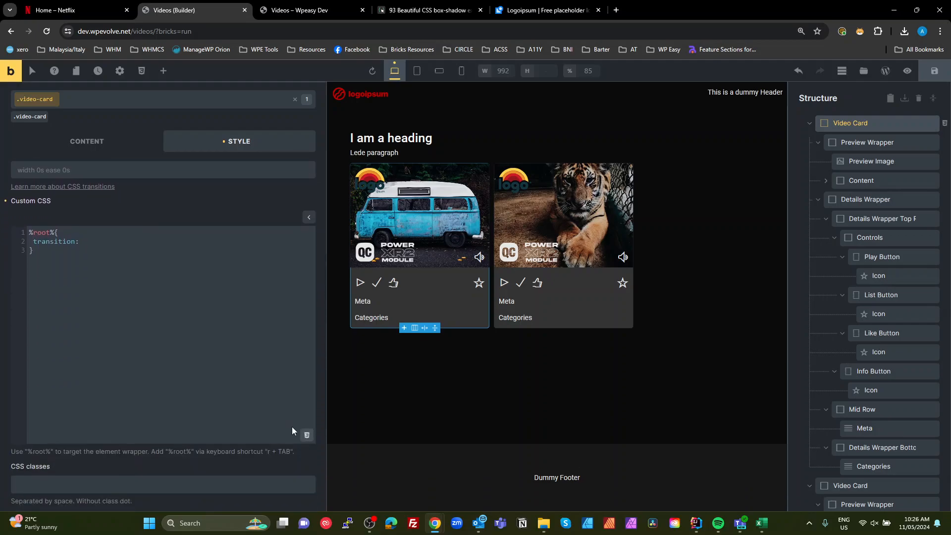
left_click(307, 434)
scroll(203, 436, "down", 2)
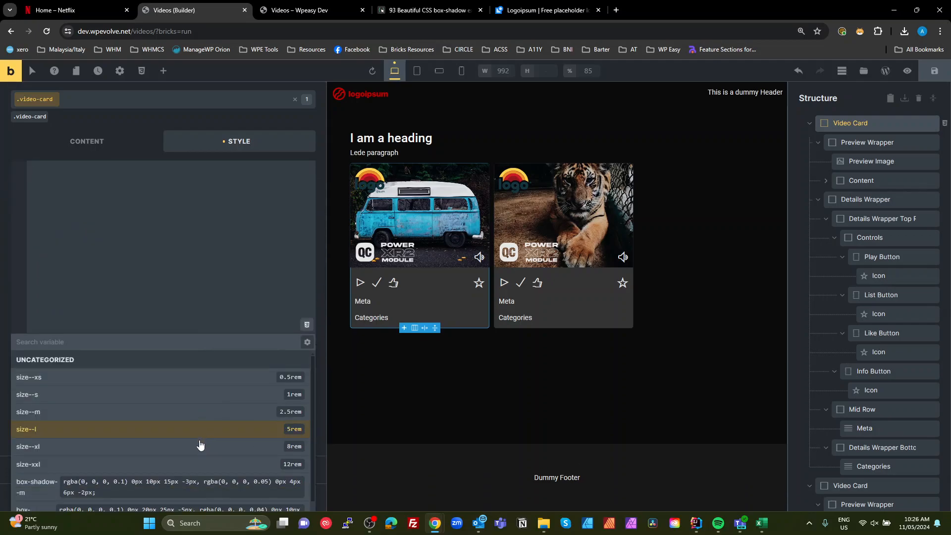
scroll(200, 444, "down", 2)
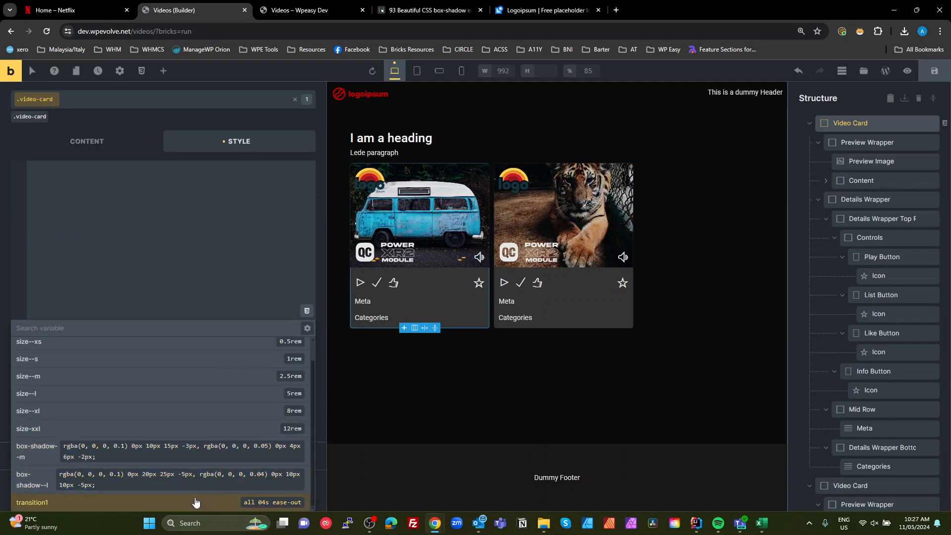
left_click(196, 502)
scroll(177, 289, "up", 5)
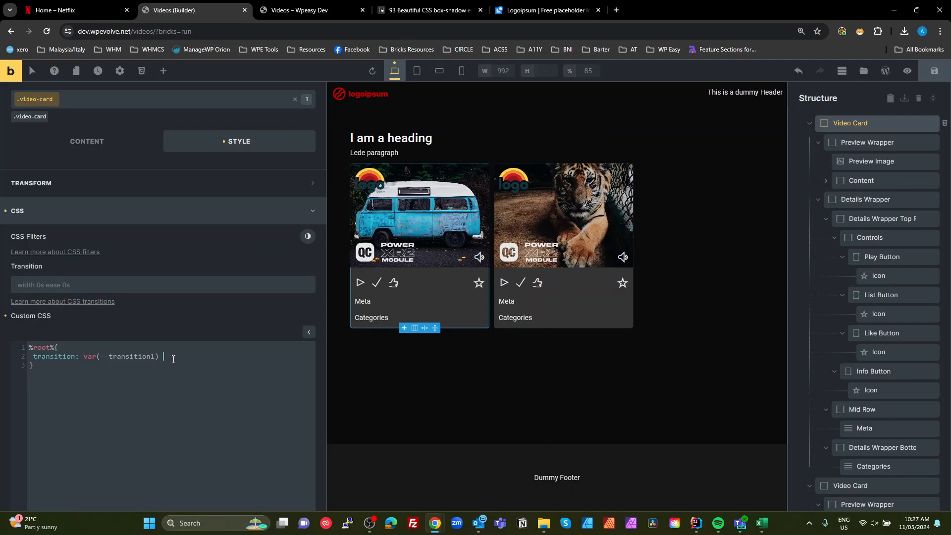
key("Return")
left_click(35, 356)
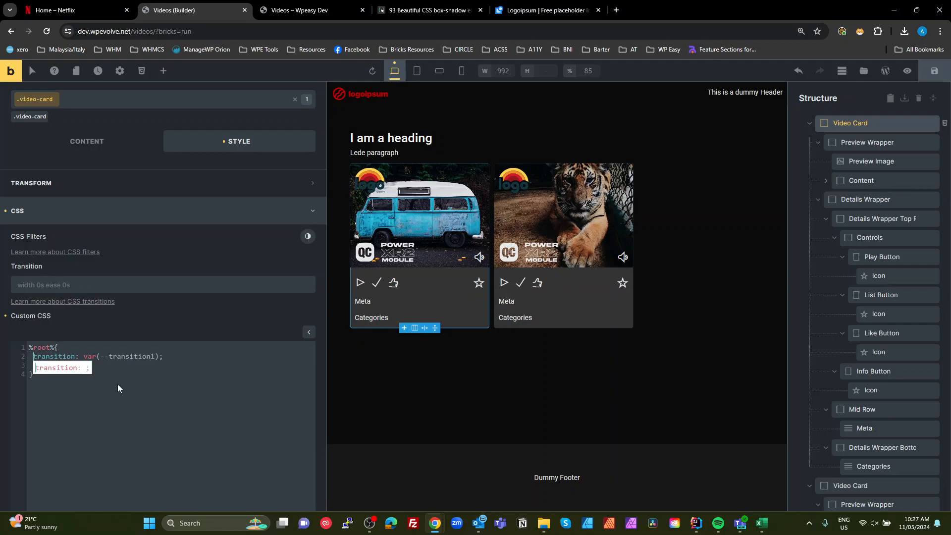
left_click(208, 353)
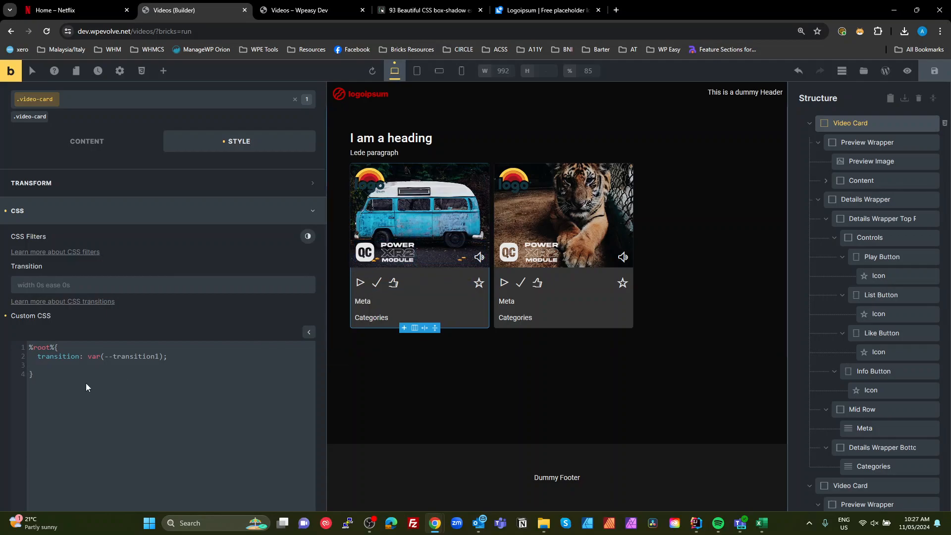
- Add a %root%__content-top-row rule with visibility: hidden and opacity: 0
left_click(59, 374)
type("%root%__")
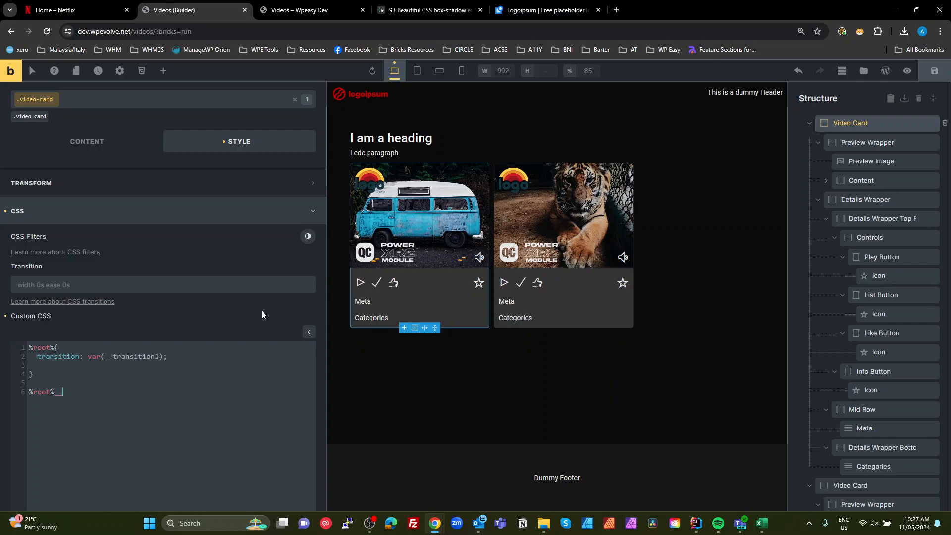
left_click(828, 185)
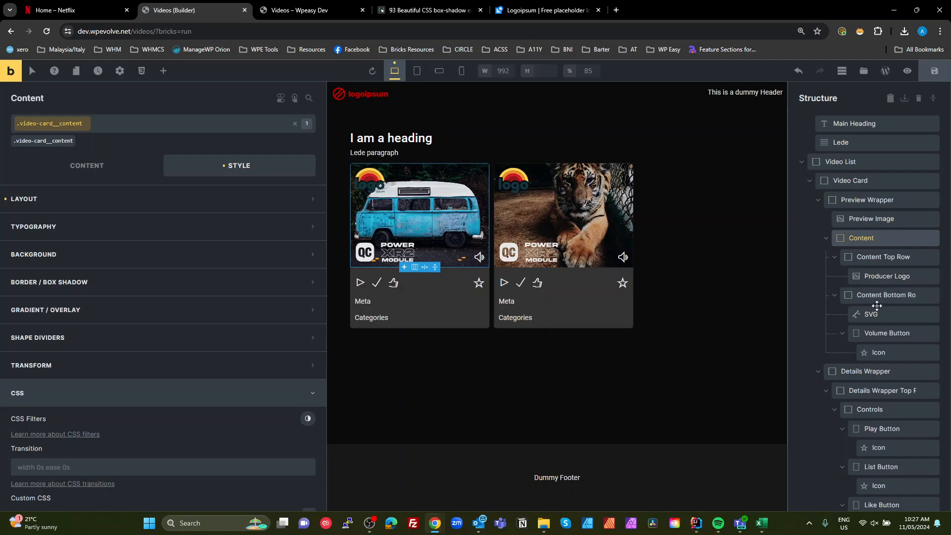
left_click(857, 181)
scroll(77, 396, "down", 5)
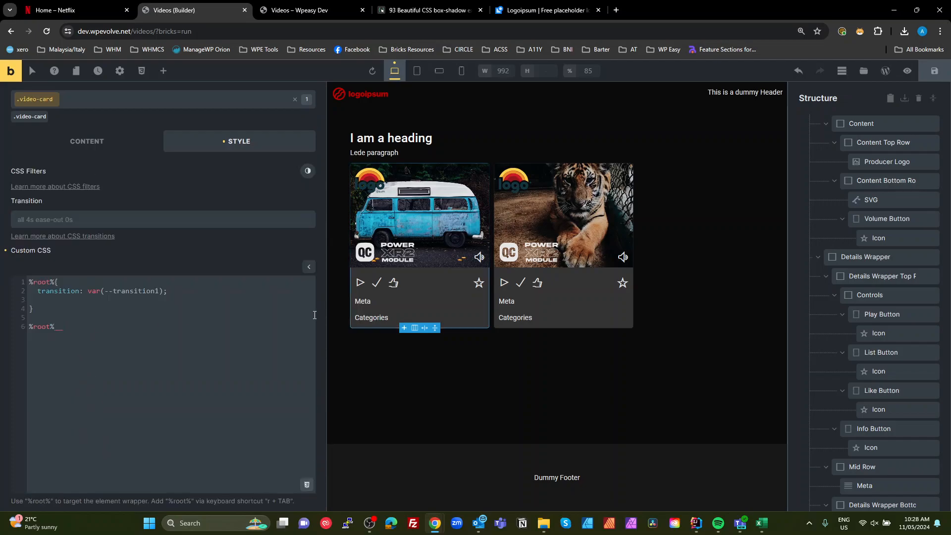
type("content-top-row")
left_click_drag(62, 326, 126, 327)
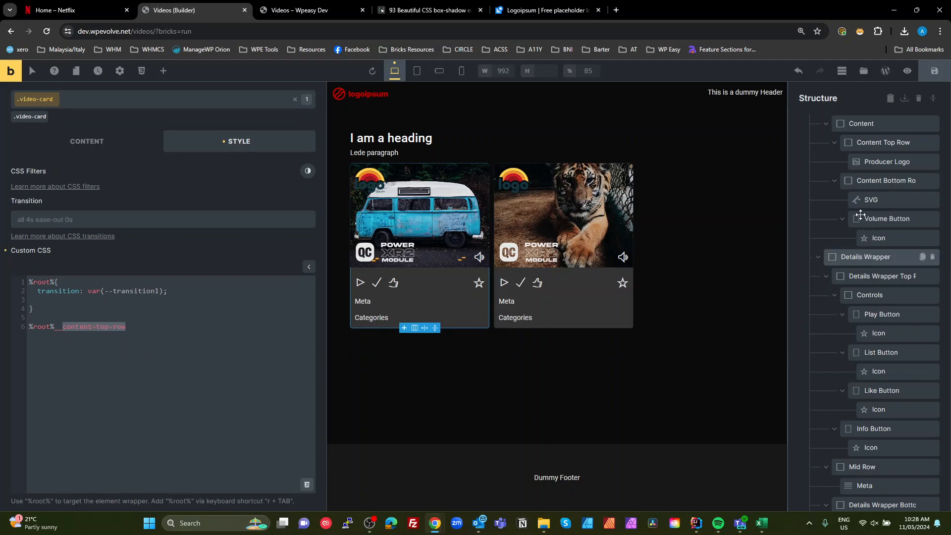
scroll(860, 214, "up", 1)
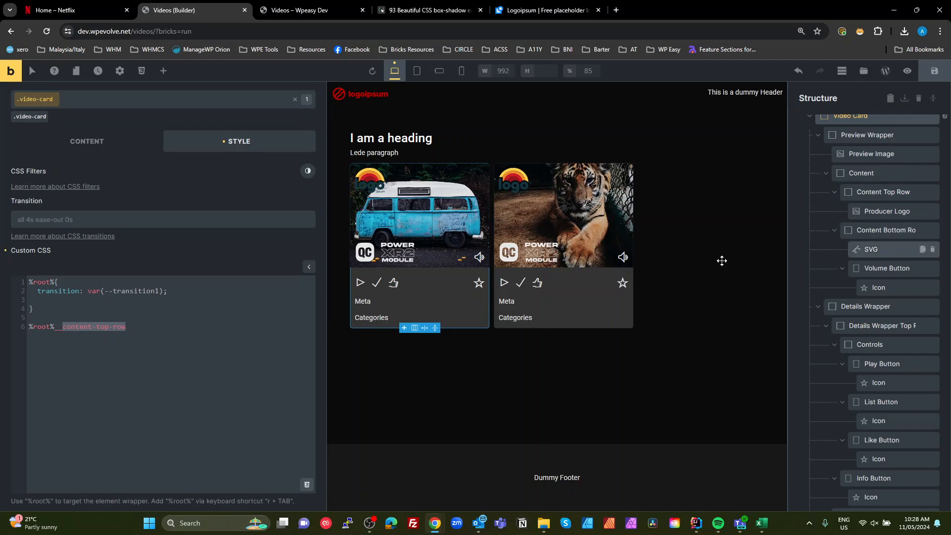
left_click(128, 328)
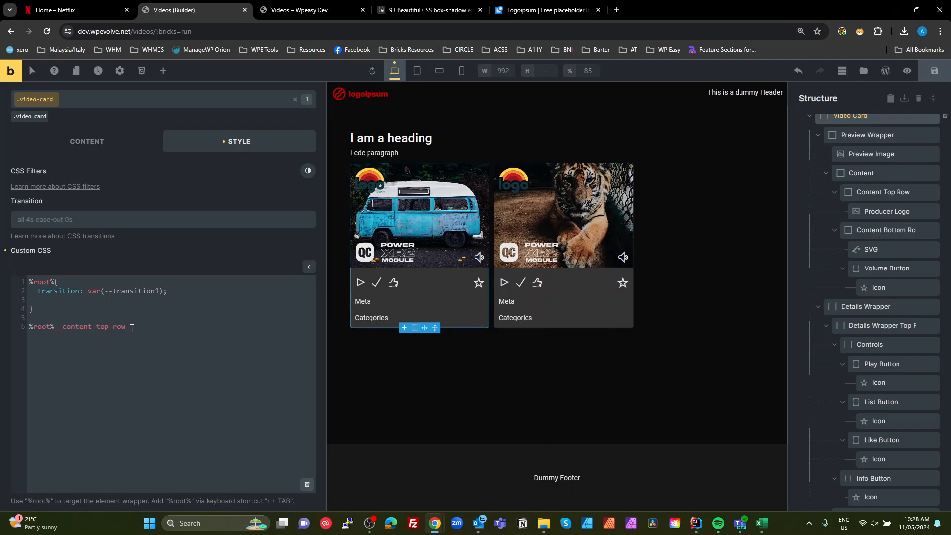
left_click(132, 328)
type("{")
key("Return")
type("}")
key("Up")
type("visibility: hidd")
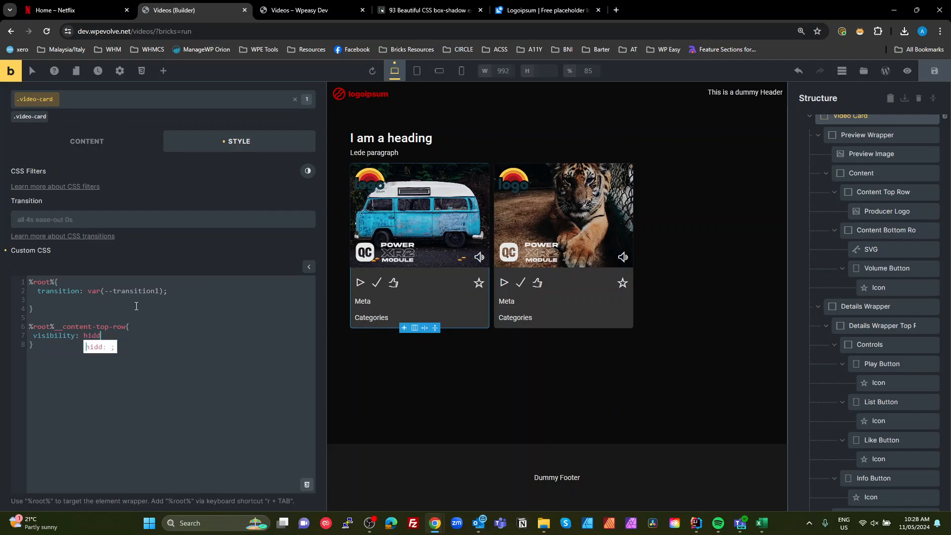
type("en")
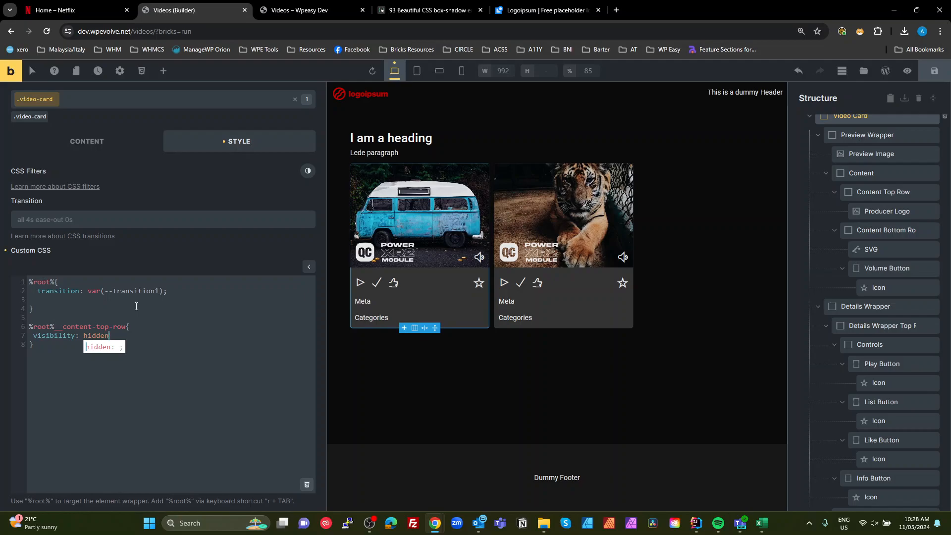
type(";")
key("Return")
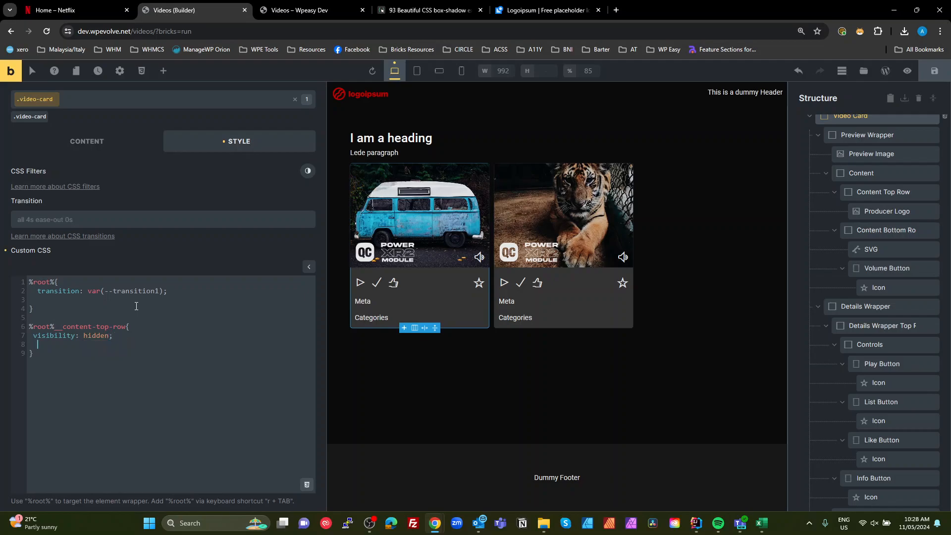
type("opacity")
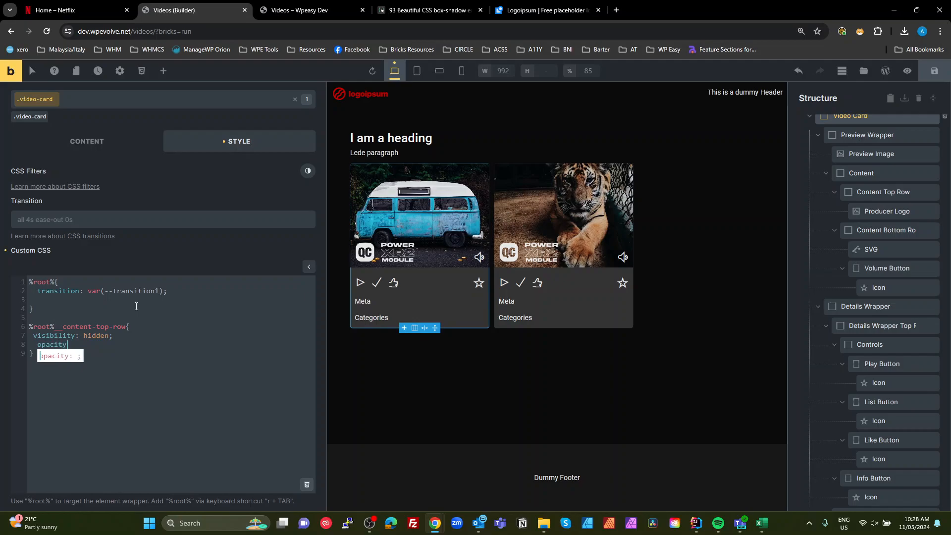
type(": 0;")
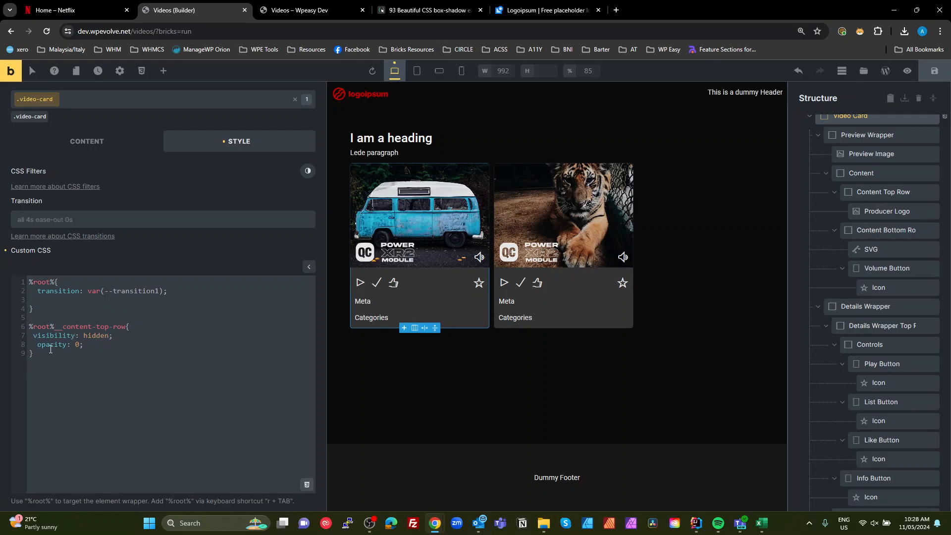
- Duplicate the content-top-row rule and set the copy to visibility: visible and opacity: 1
left_click_drag(60, 357, 17, 330)
key("ctrl+c")
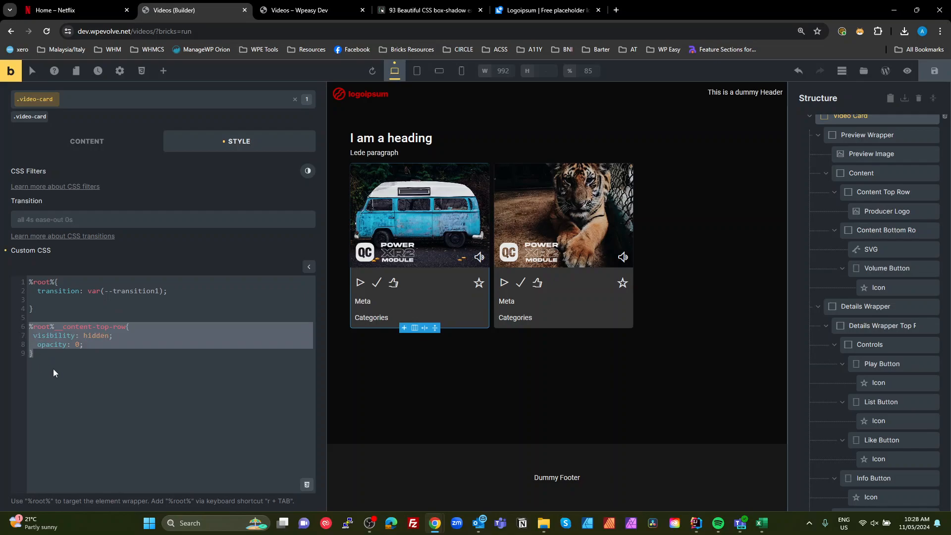
left_click(45, 354)
key("Return")
key("ctrl+v")
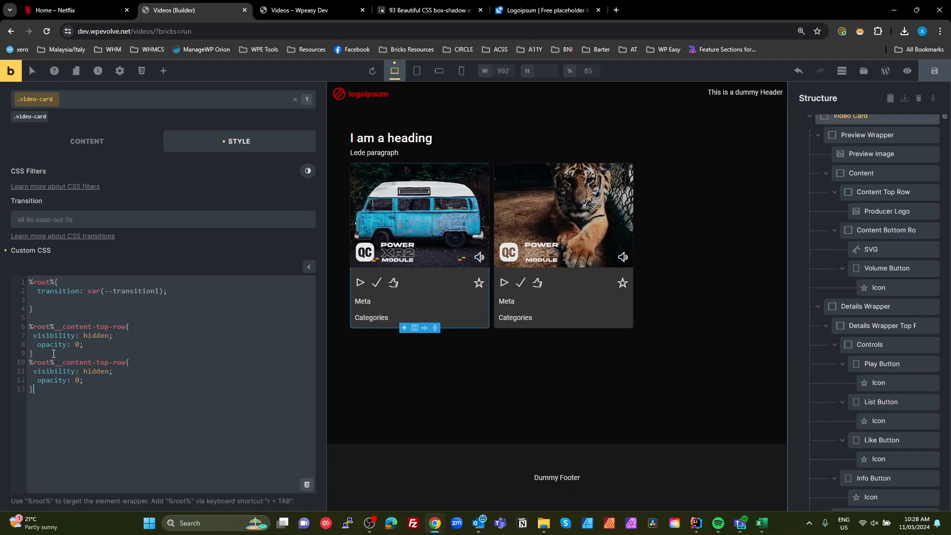
double_click(97, 372)
type("visible")
key("shift+Left")
type("1")
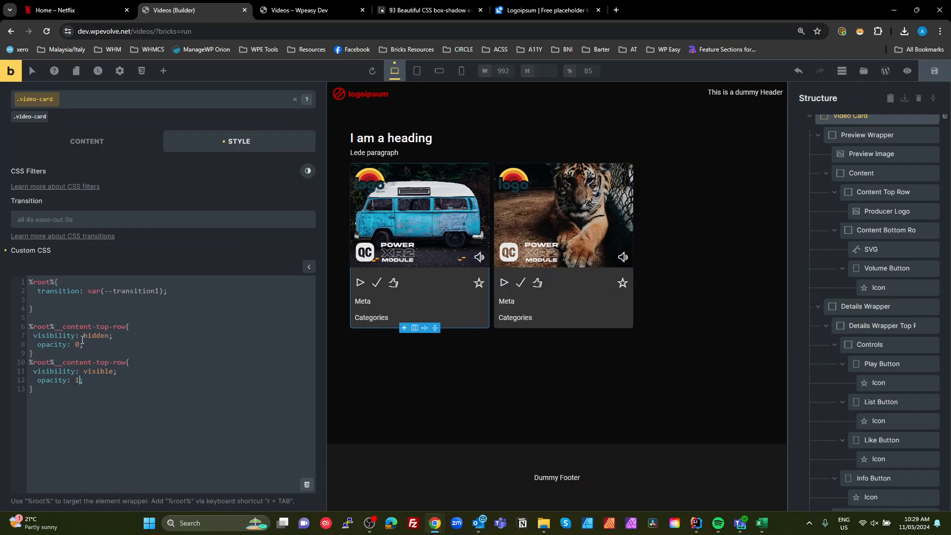
- Replace the first content-top-row rule's declarations with transition: var(--transition1)
left_click_drag(180, 292, 39, 293)
key("ctrl+c")
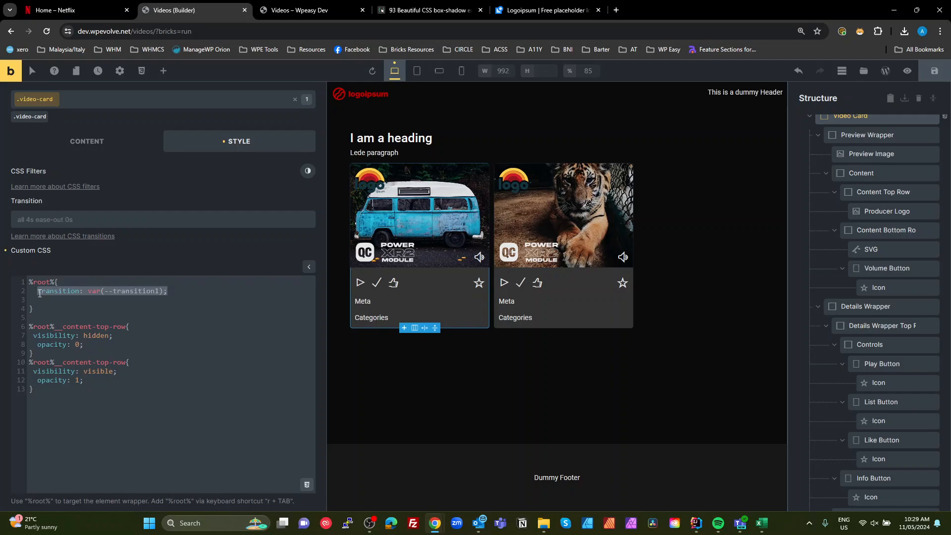
left_click_drag(92, 345, 33, 337)
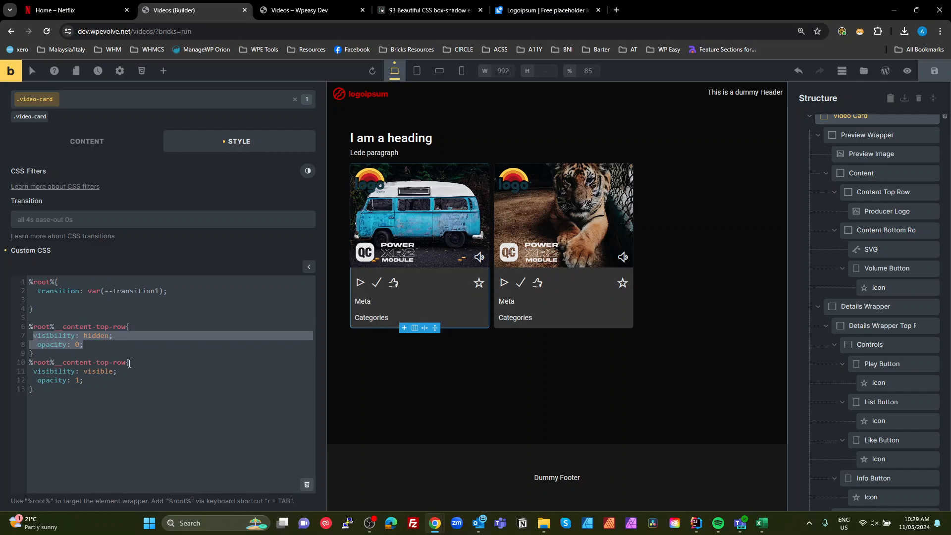
key("ctrl+v")
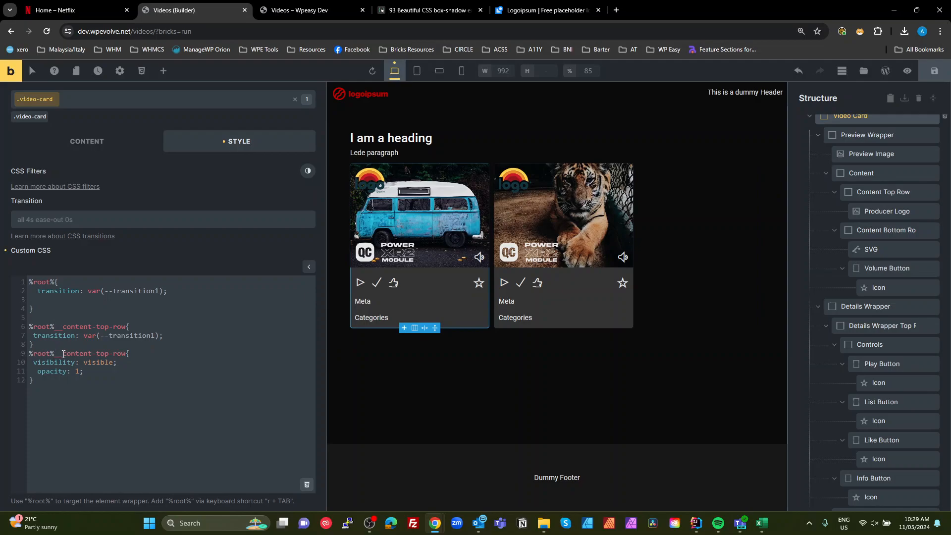
- Change the second rule's selector to %root%:is(:hover, :focus-within) %root%__content-top-row
left_click_drag(59, 353, 3, 355)
key("ctrl+c")
key("Left")
key("ctrl+v")
key("BackSpace")
key("BackSpace")
type(":is(")
type(":hover, ")
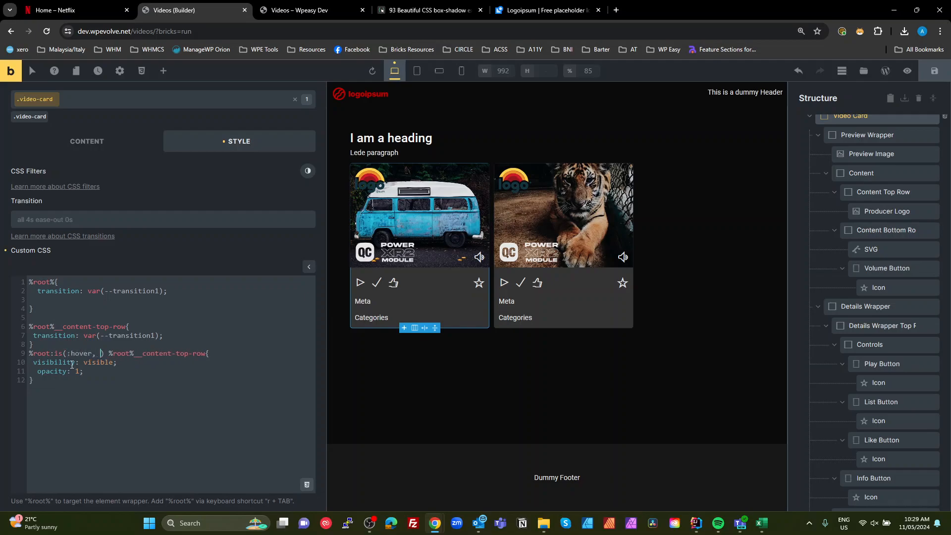
type(":focus-within")
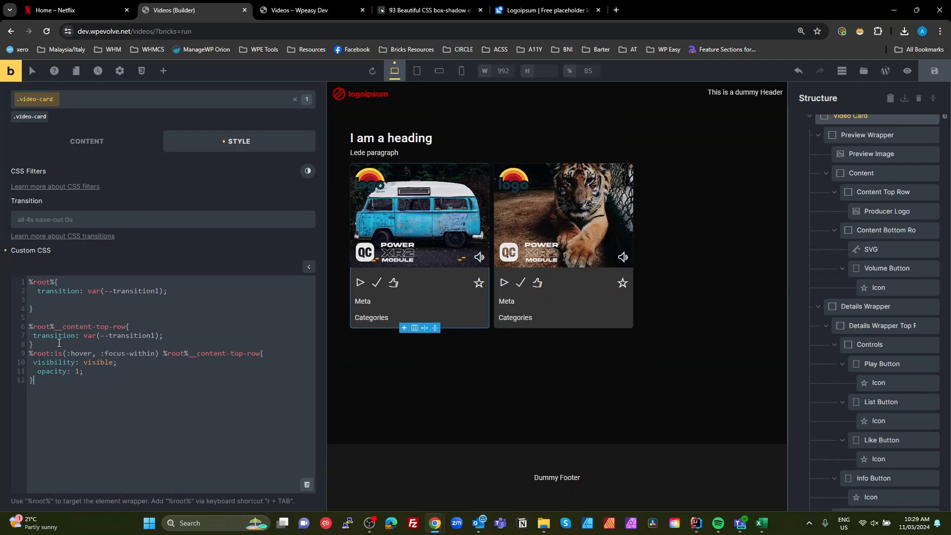
type("%")
- Copy the visibility and opacity declarations into the base content-top-row rule, then delete its visibility: visible line
left_click_drag(90, 369, 35, 364)
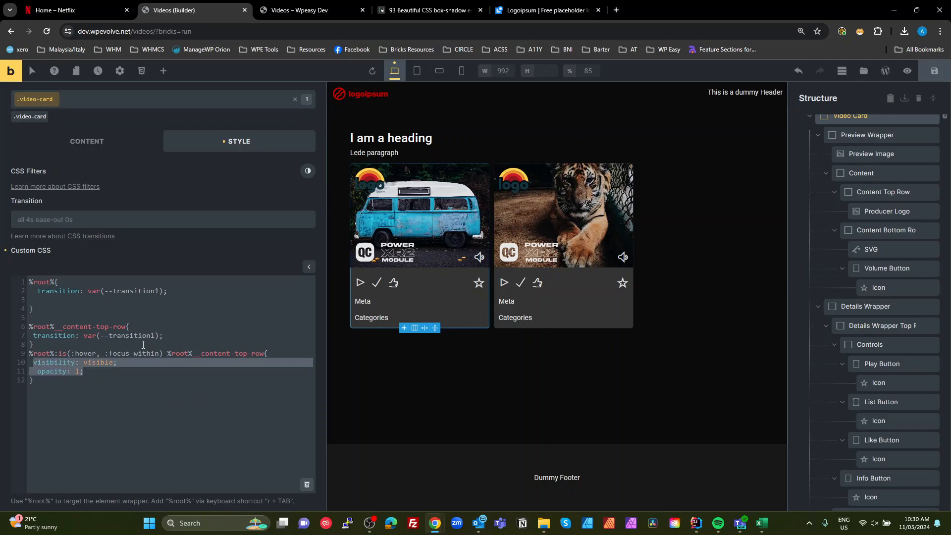
left_click(170, 336)
key("Return")
key("ctrl+v")
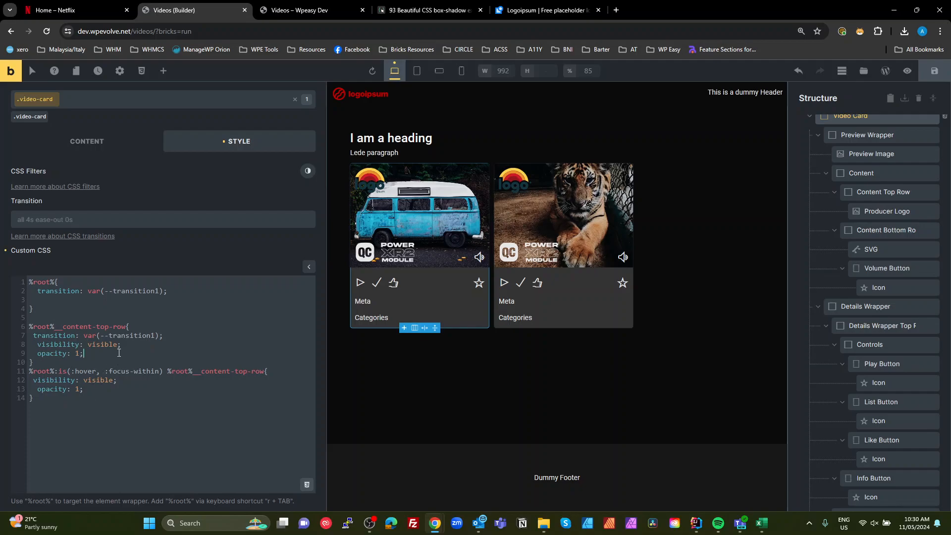
double_click(99, 380)
left_click(83, 388)
left_click_drag(122, 344, 13, 343)
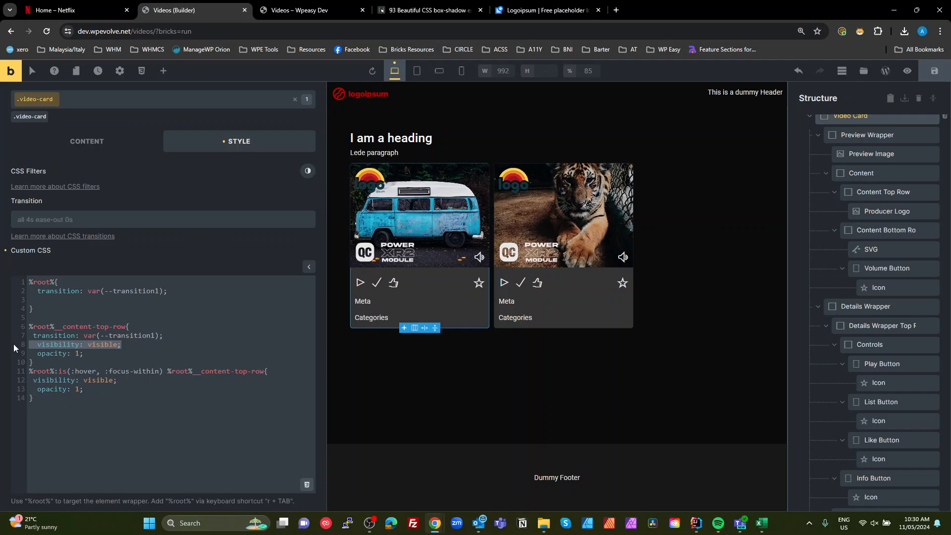
key("BackSpace")
key("BackSpace")
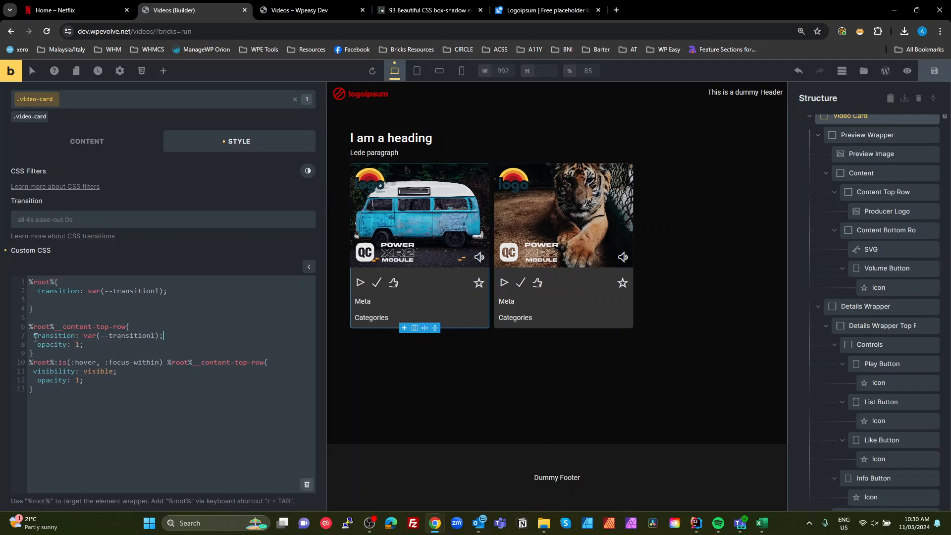
- Remove visibility from the hover content-top-row rule and set its opacity to 0
left_click_drag(120, 374, 16, 373)
key("BackSpace")
key("BackSpace")
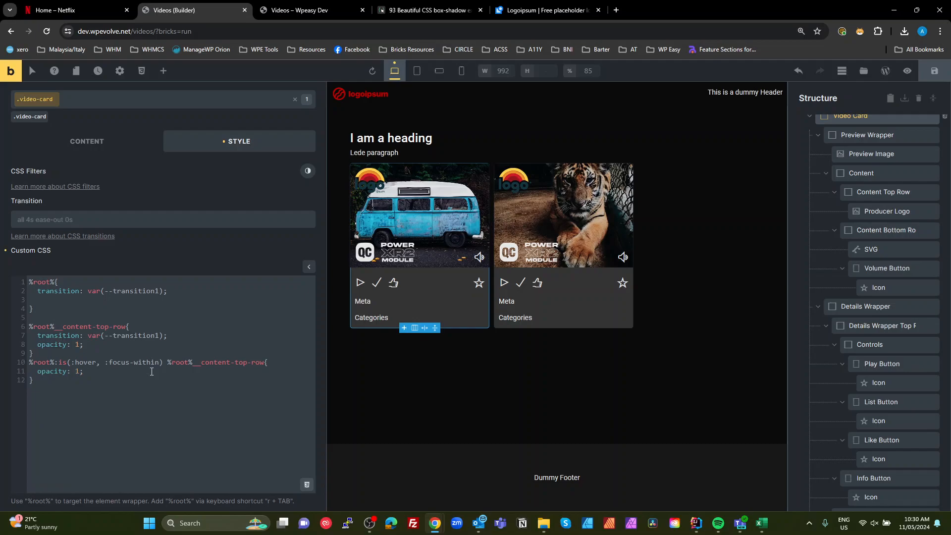
type("0")
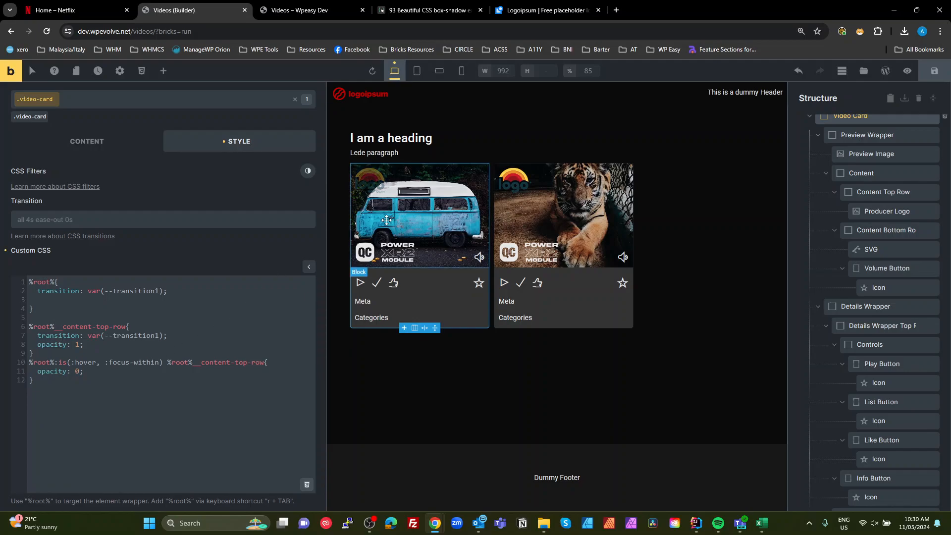
left_click(194, 426)
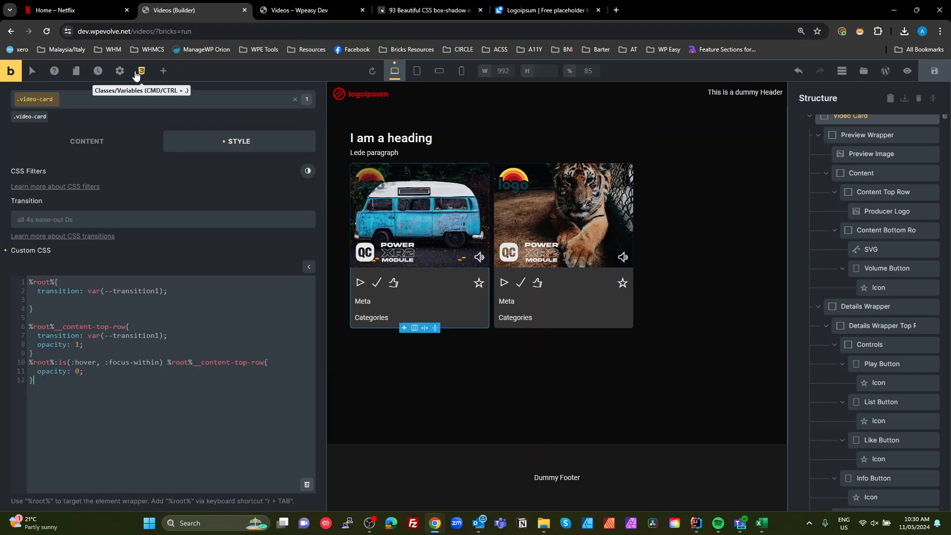
- Set the transition1 variable to all 0.4s ease-out in the global variable manager and save it
left_click(141, 70)
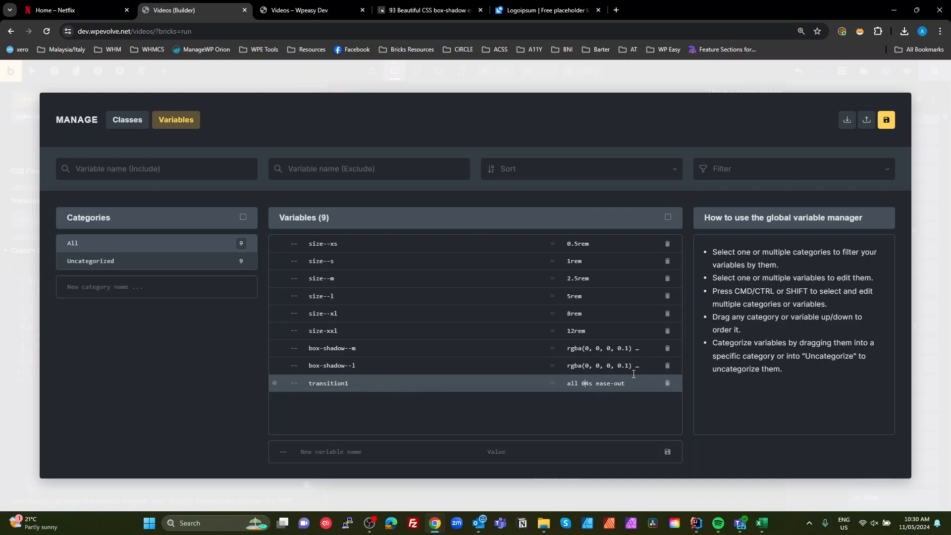
type(".")
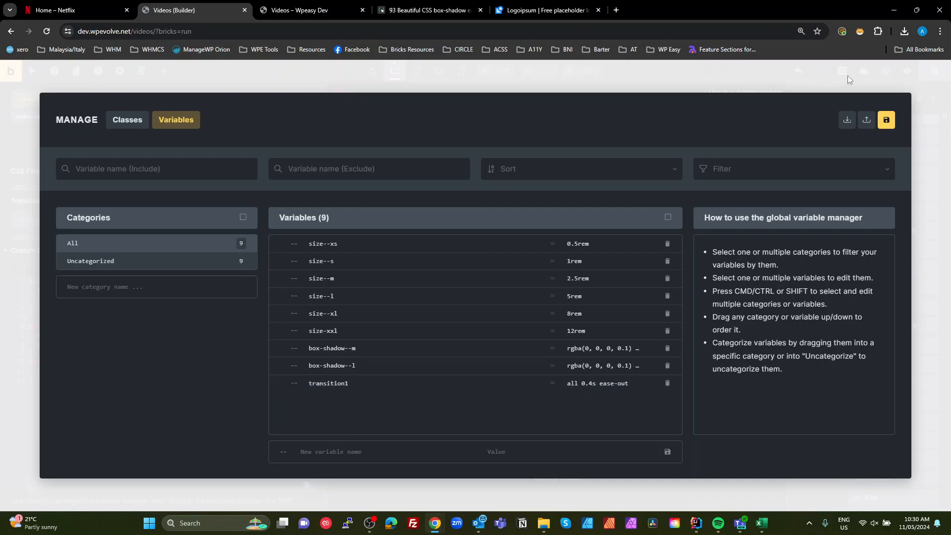
left_click(885, 121)
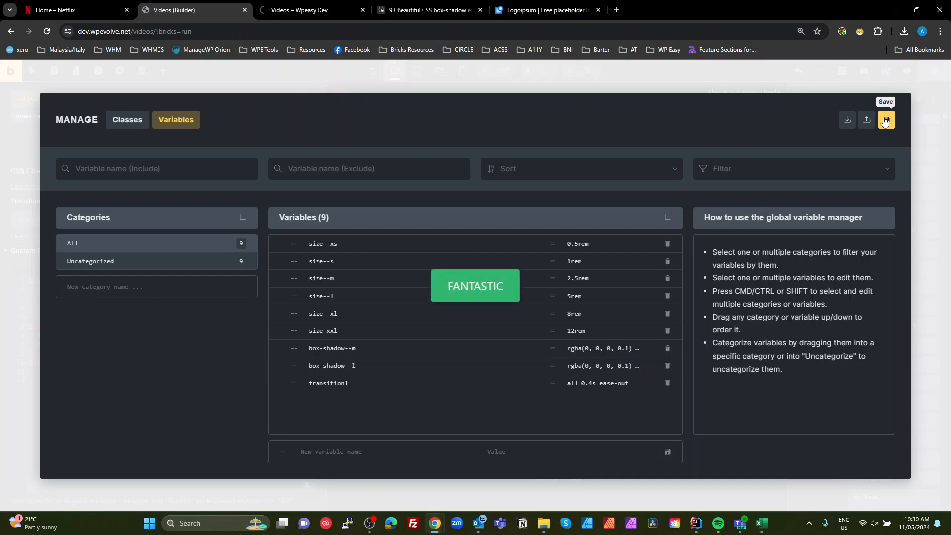
left_click(923, 158)
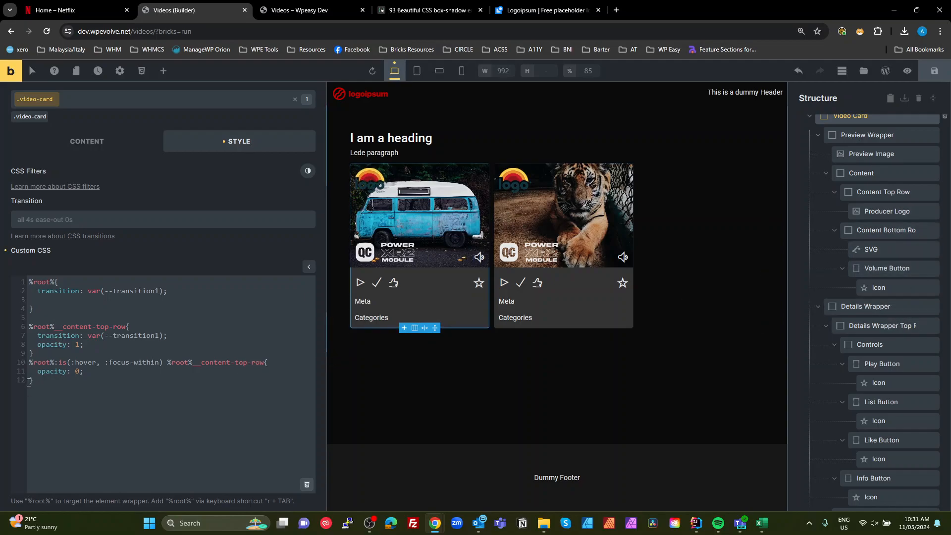
- Duplicate both content-top-row rules below the existing CSS
left_click_drag(8, 337, 17, 327)
key("ctrl+c")
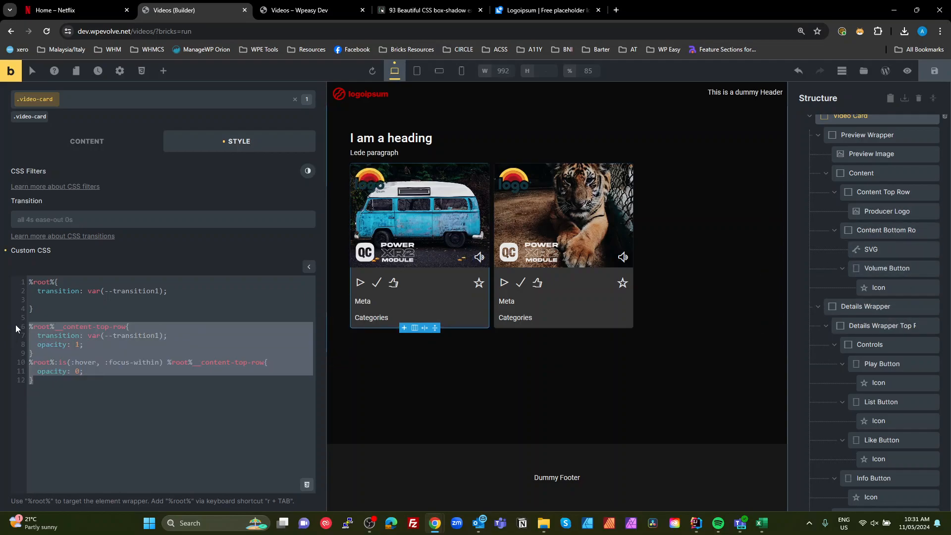
left_click(55, 391)
key("Return")
key("Return")
key("ctrl+v")
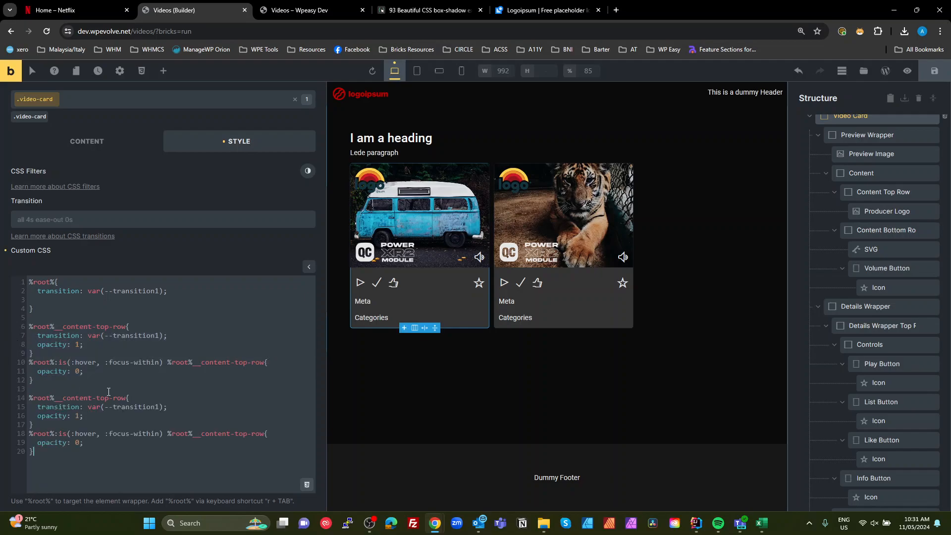
- Rename both copied selectors to target %root%__content-bottom-row
double_click(98, 399)
type("botton")
key("BackSpace")
type("m")
double_click(115, 396)
key("ctrl+c")
double_click(240, 434)
key("ctrl+v")
- Set the base content-bottom-row opacity to 0 and the hover rule's opacity to 1, then save the page
type("0")
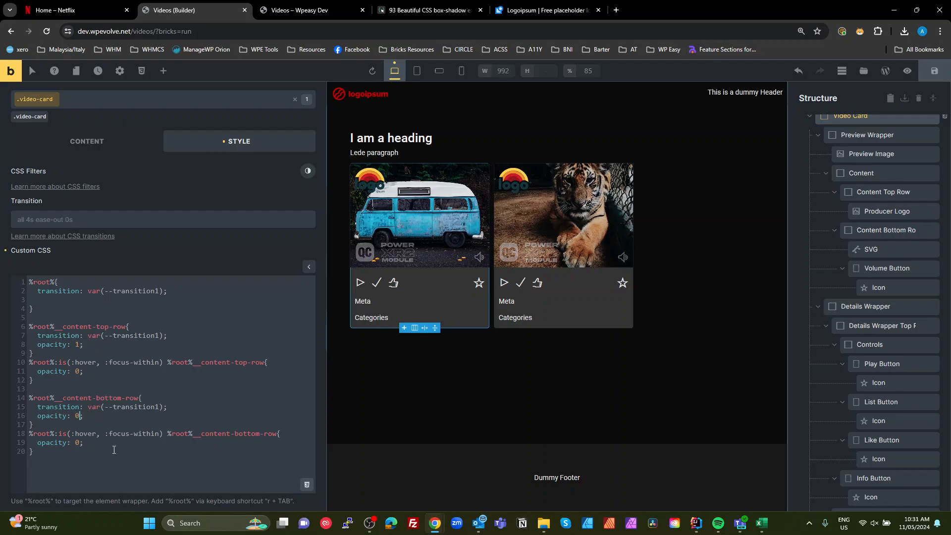
double_click(81, 445)
type("1")
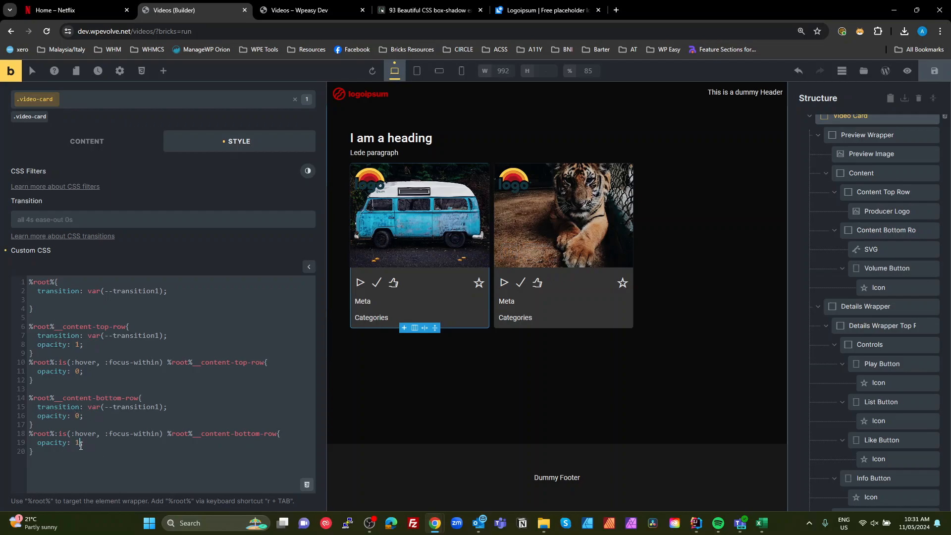
mouse_move(412, 248)
left_click(934, 74)
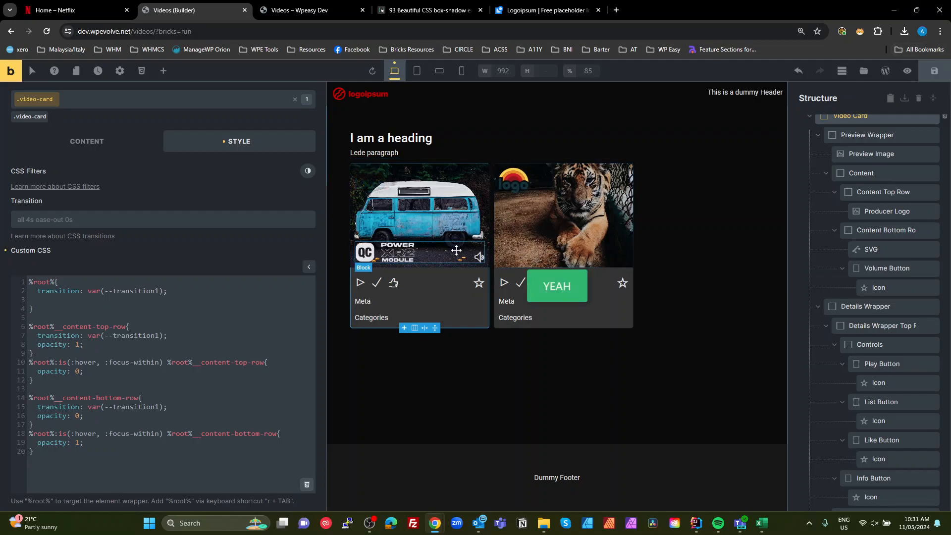
- Open DevTools on the front-end preview and copy the bricks-is-frontend class from the body element
left_click(277, 10)
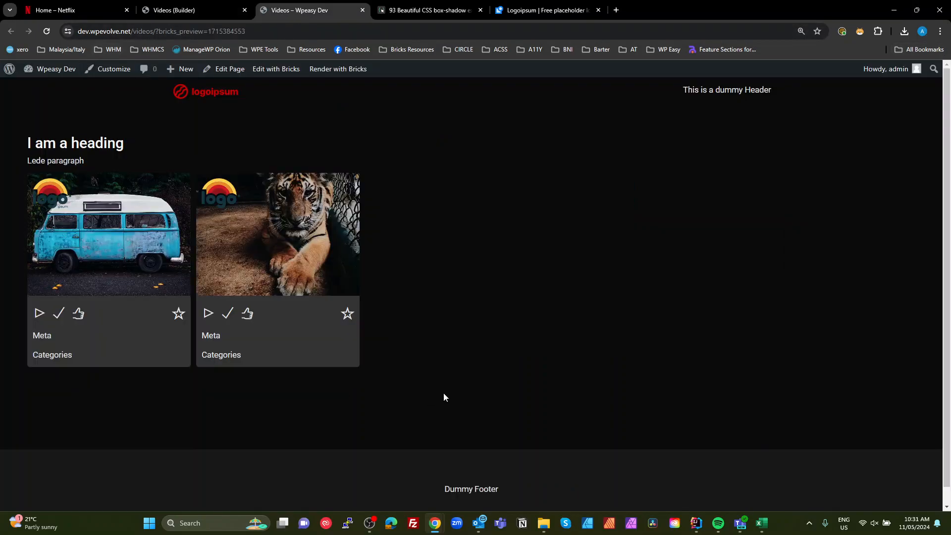
key("F12")
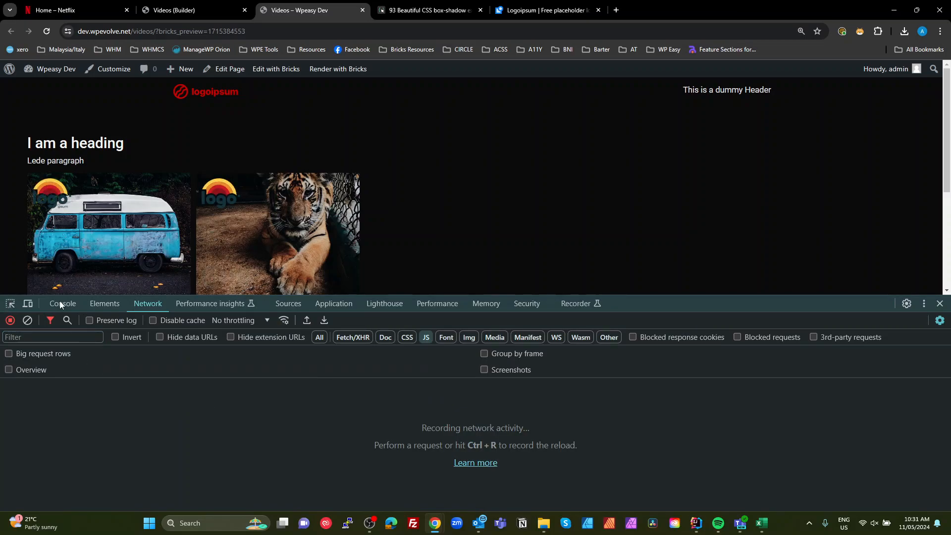
left_click(10, 304)
left_click(277, 194)
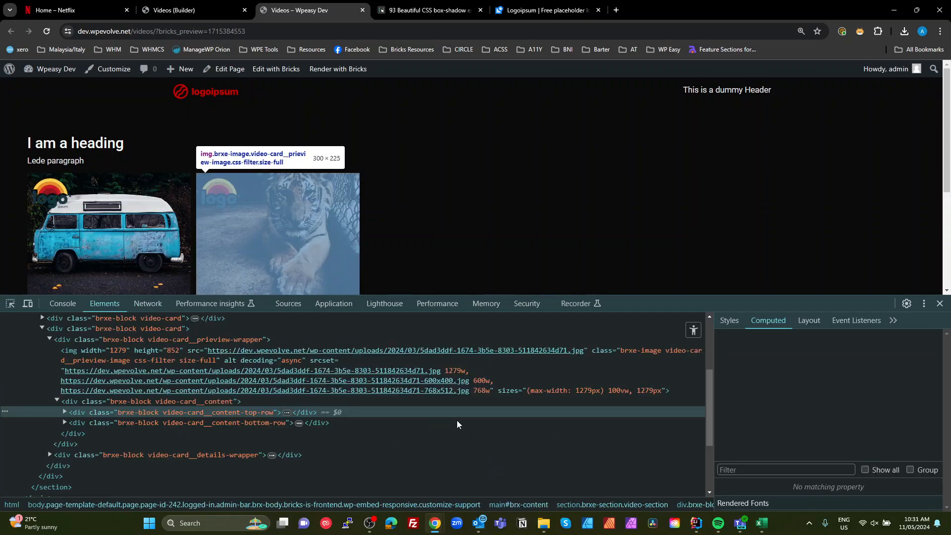
scroll(421, 416, "up", 5)
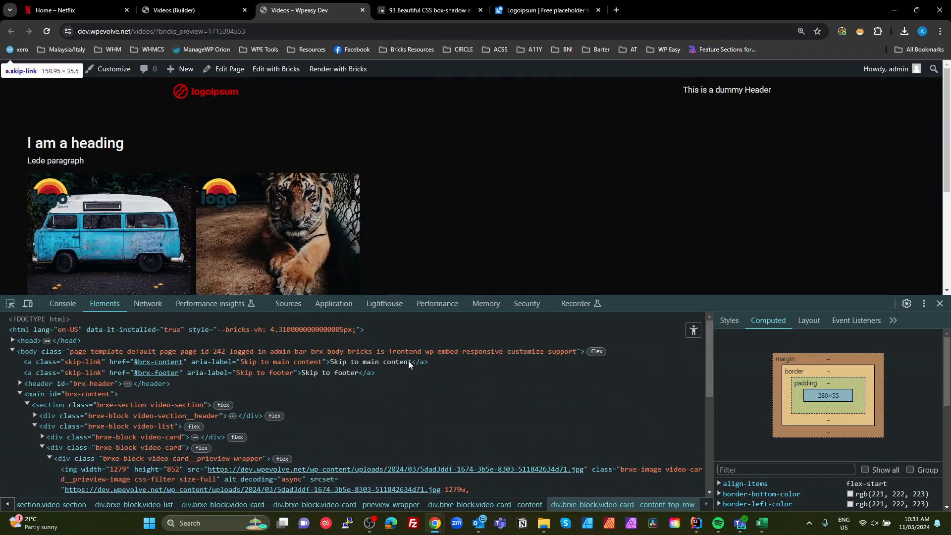
left_click(382, 353)
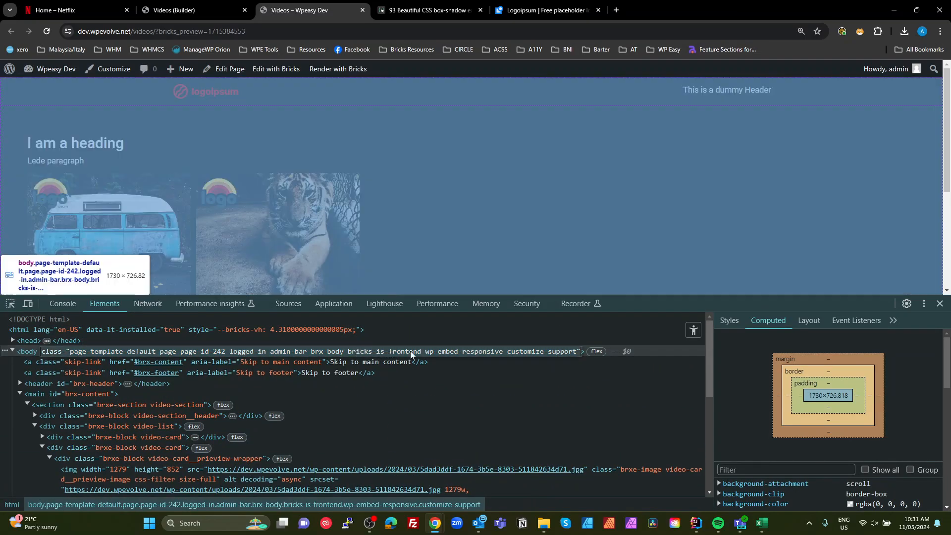
left_click_drag(422, 352, 347, 352)
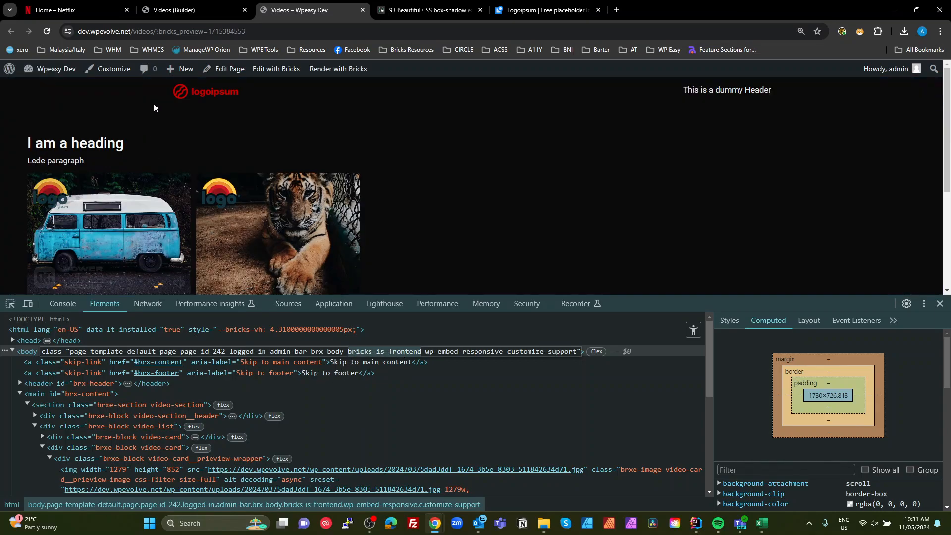
- Prefix the base content-bottom-row selector with .bricks-is-frontend and save the page
left_click(194, 17)
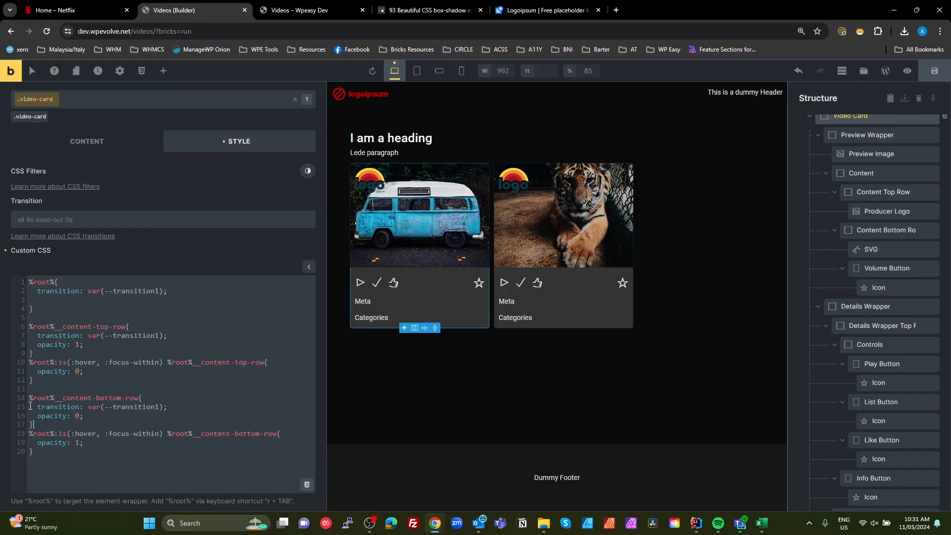
type(".bricks-is-frontend")
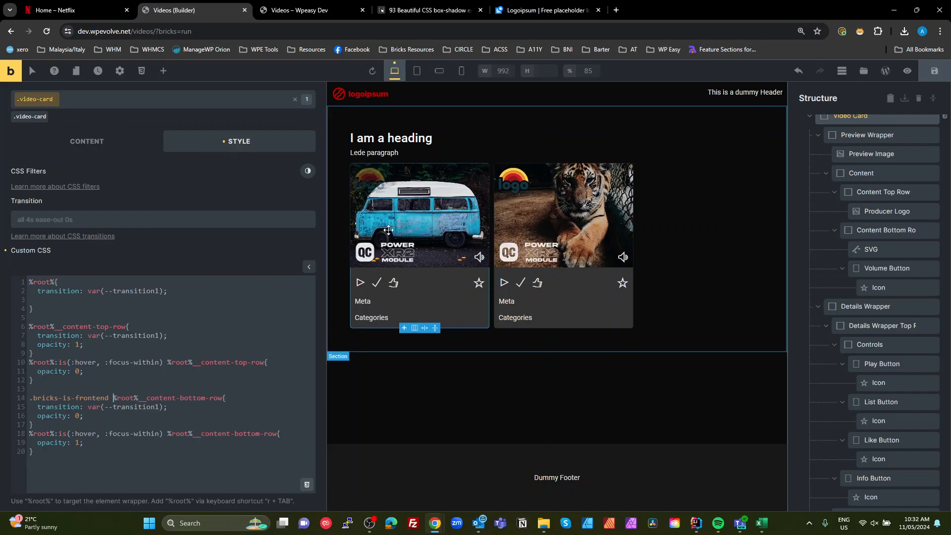
left_click(934, 71)
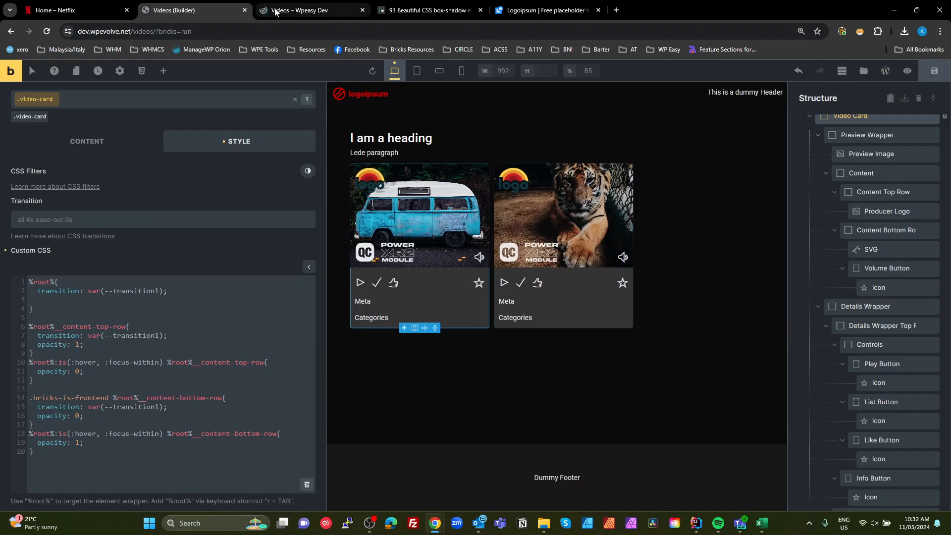
- Compare the card hover on the front-end preview with Netflix's card hover behaviour
left_click(277, 10)
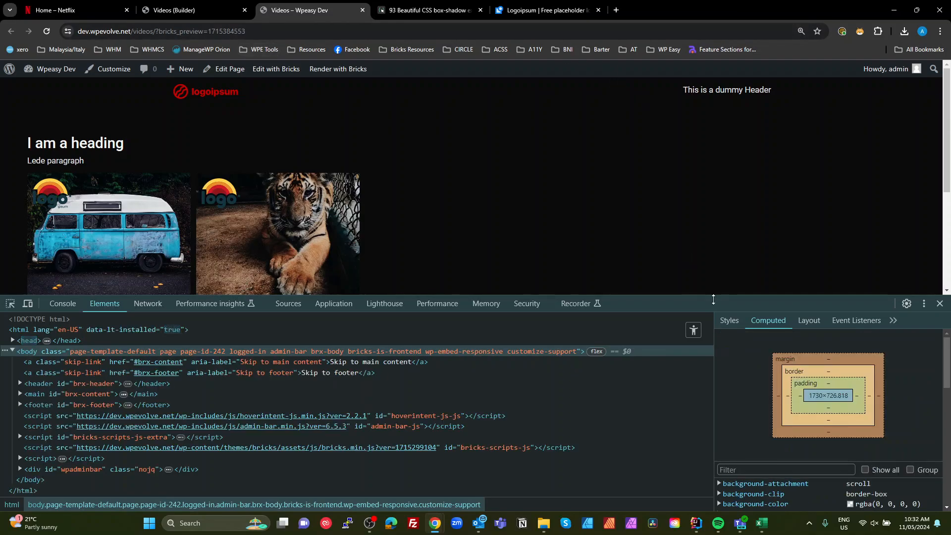
left_click(939, 304)
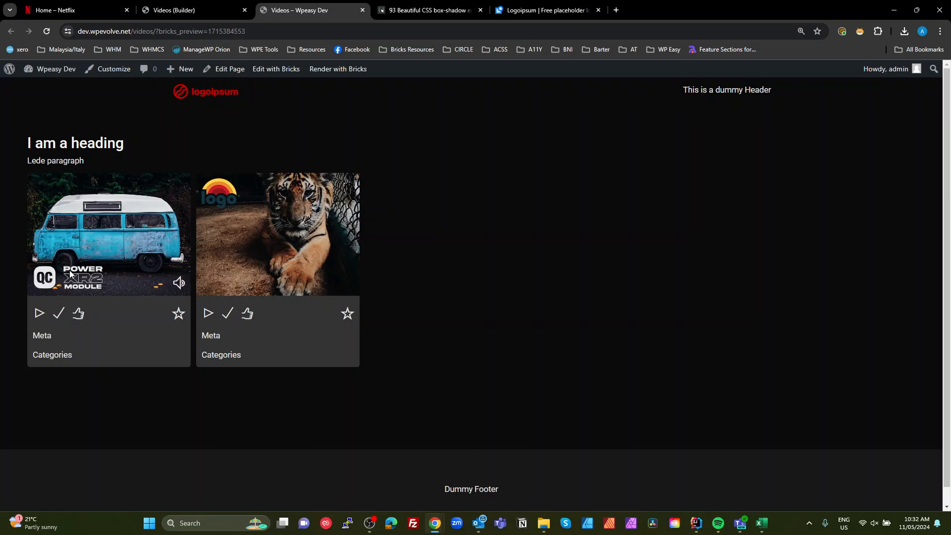
left_click(72, 6)
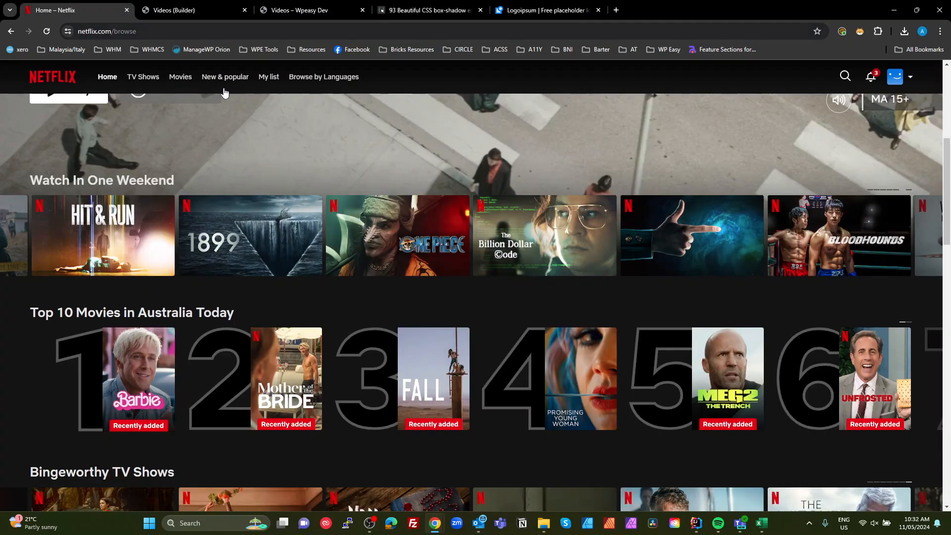
mouse_move(248, 231)
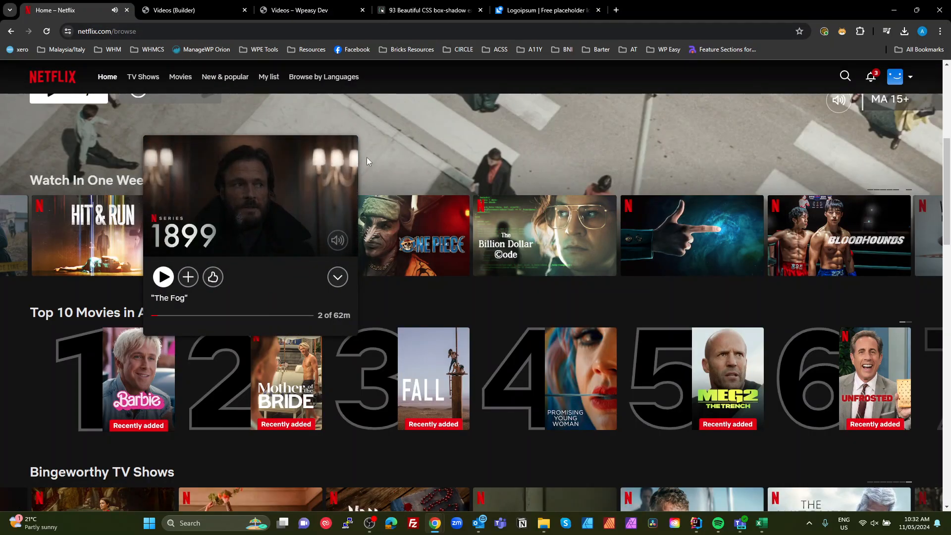
mouse_move(383, 219)
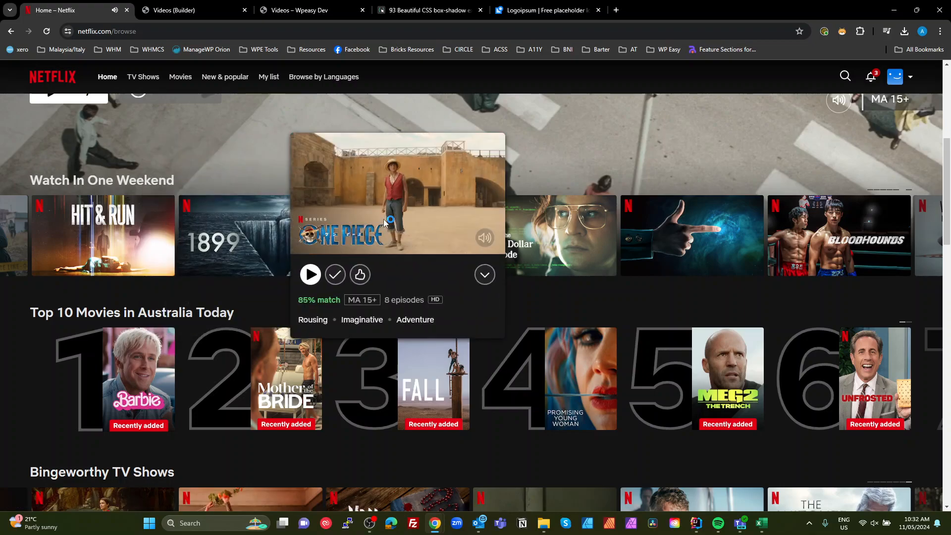
left_click(200, 7)
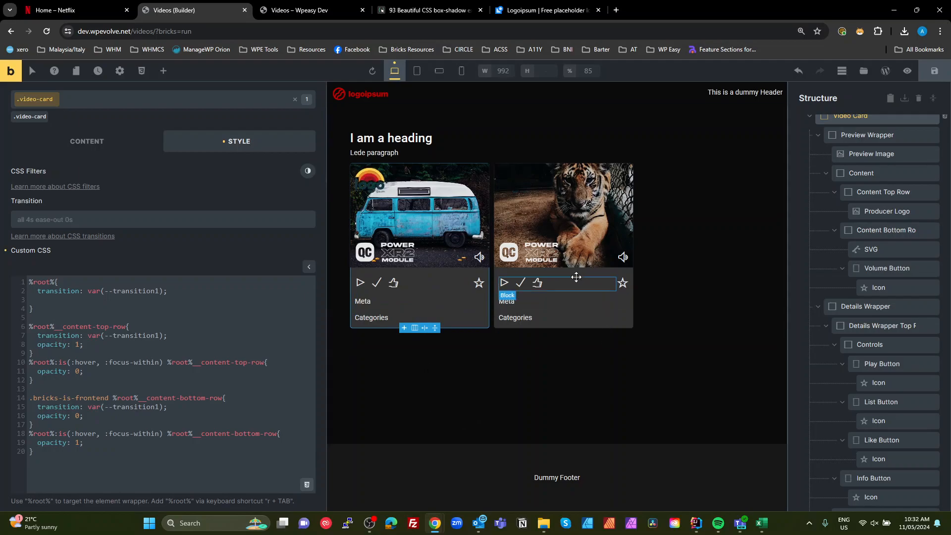
- Add a %root%__details-wrapper rule containing transition: var(--transition1)
left_click(84, 449)
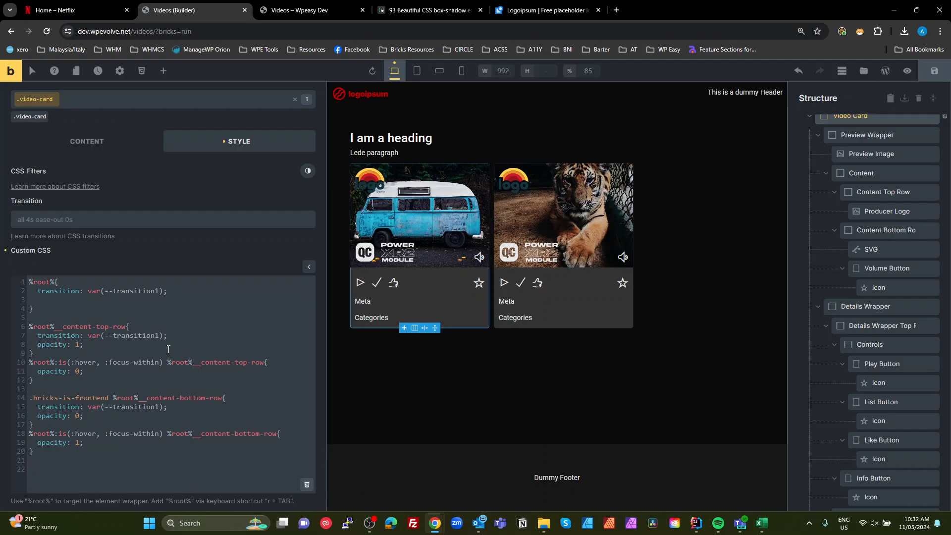
type("%root")
type("{")
key("Return")
key("Return")
type("}")
key("BackSpace")
type("__details-wrapper")
left_click_drag(182, 296, 39, 291)
key("ctrl+c")
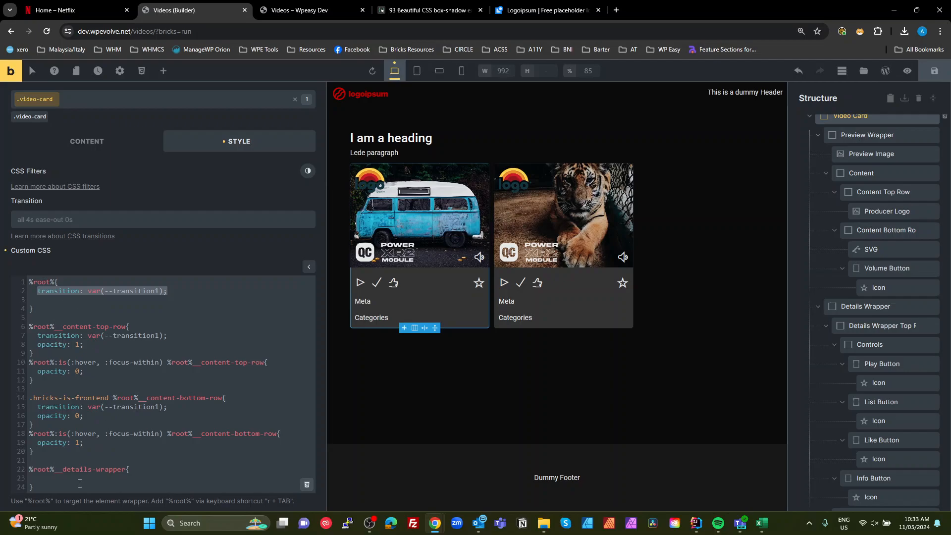
left_click(79, 483)
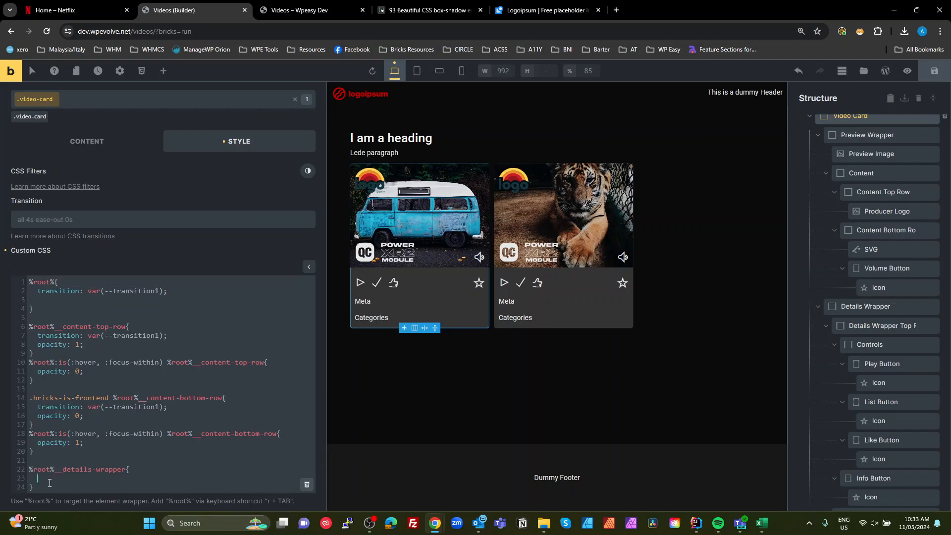
key("ctrl+v")
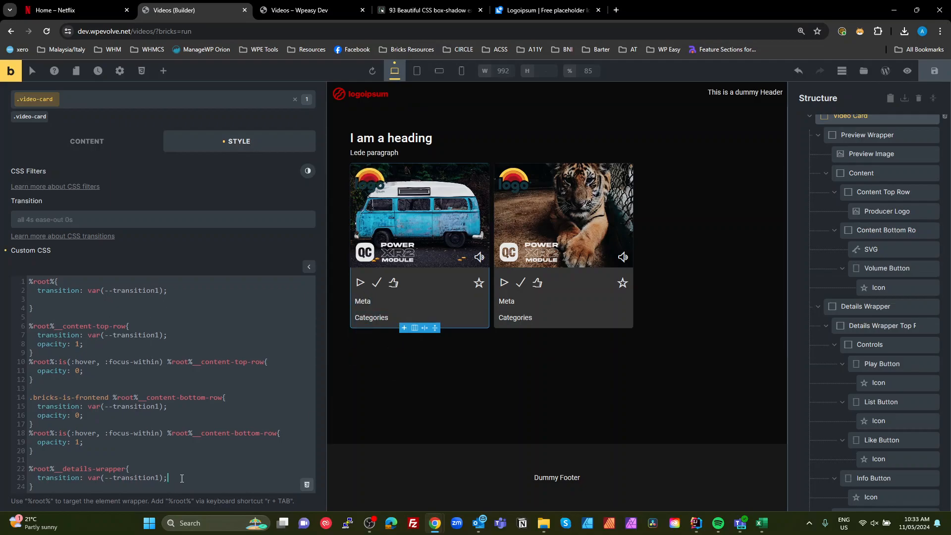
- Add opacity: 0 to the %root%__details-wrapper rule by reusing the existing opacity declaration
key("Return")
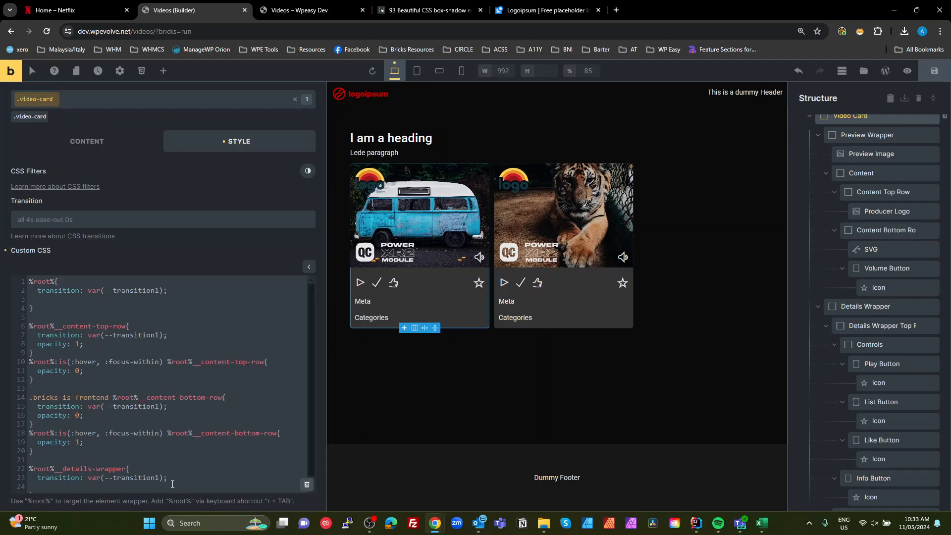
scroll(172, 484, "down", 1)
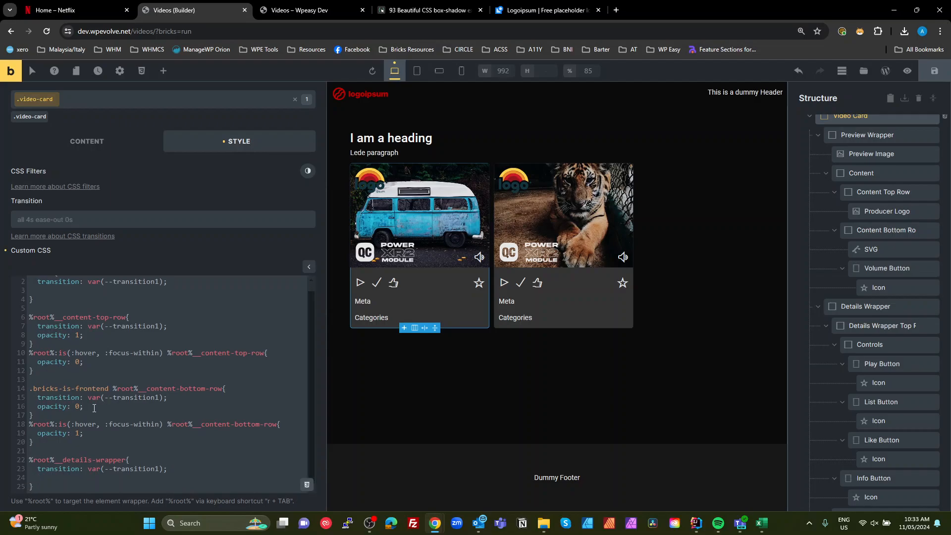
left_click_drag(84, 406, 38, 406)
key("ctrl+c")
left_click(67, 475)
key("ctrl+v")
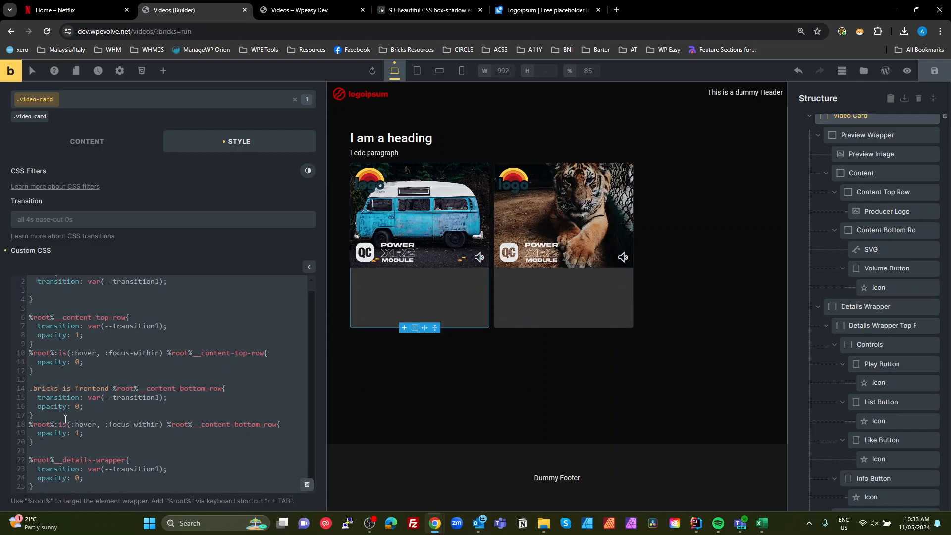
- Prefix the %root%__details-wrapper selector with .bricks-is-frontend
left_click_drag(114, 388, 29, 390)
key("ctrl+c")
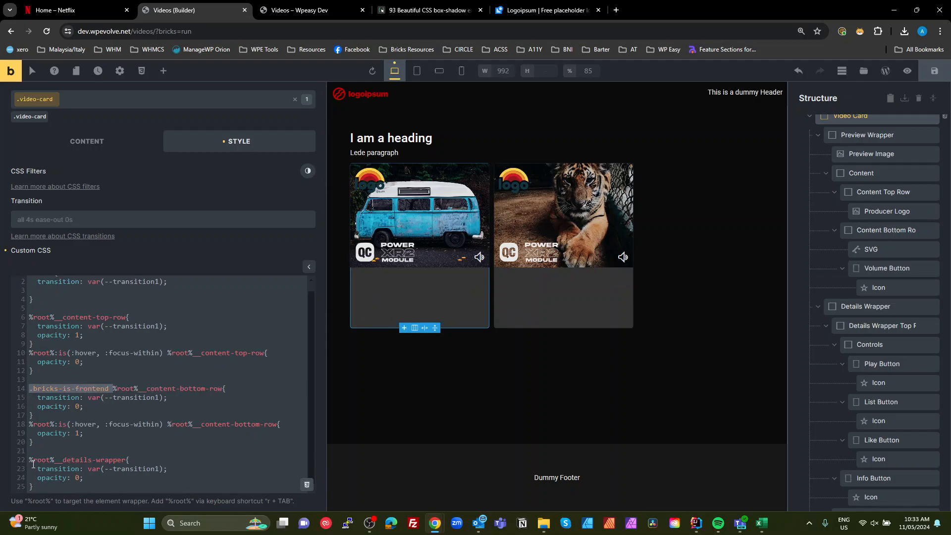
left_click(30, 459)
key("ctrl+v")
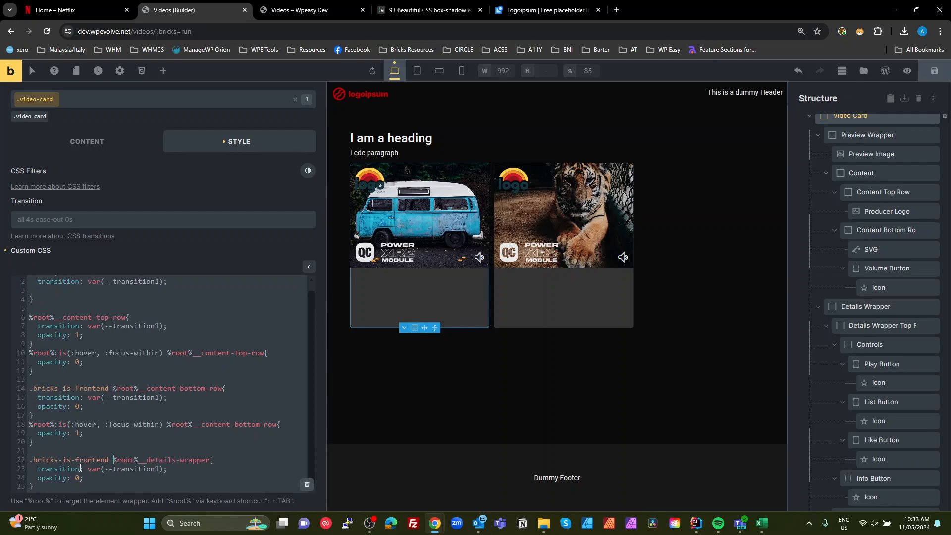
- Start a new rule below with the selector %root%:is(:hover, :focus-within) %root%__details-wrapper
scroll(93, 451, "down", 3)
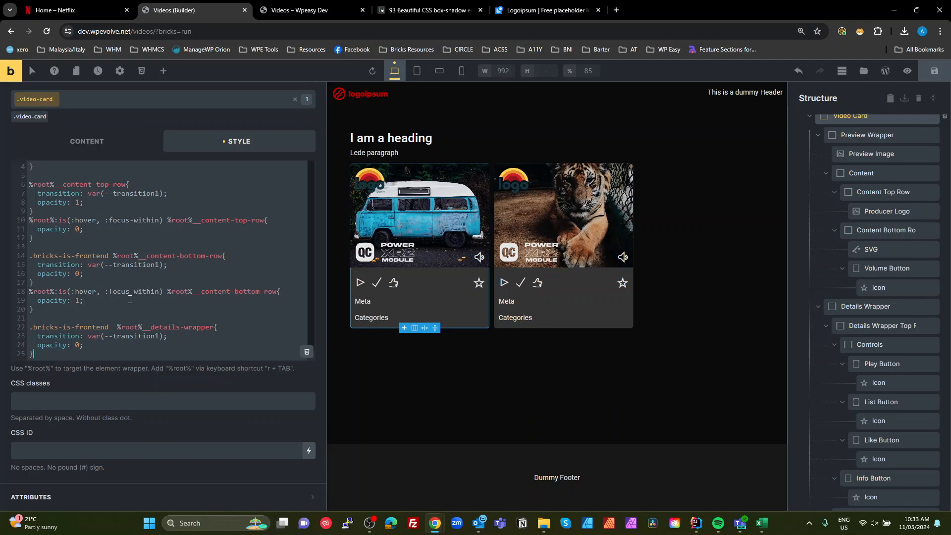
left_click_drag(161, 291, 22, 294)
key("ctrl+c")
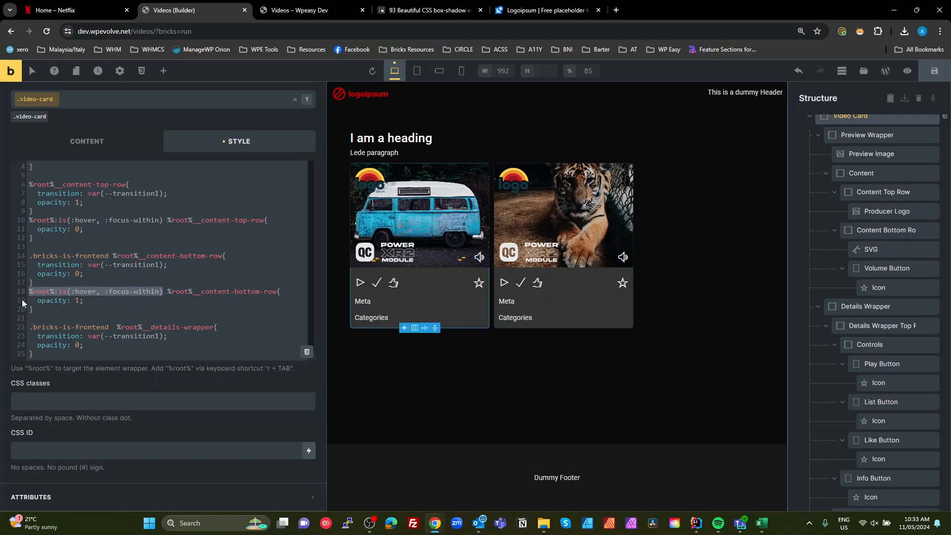
left_click(47, 356)
key("Return")
key("ctrl+v")
left_click_drag(214, 318, 113, 319)
key("ctrl+c")
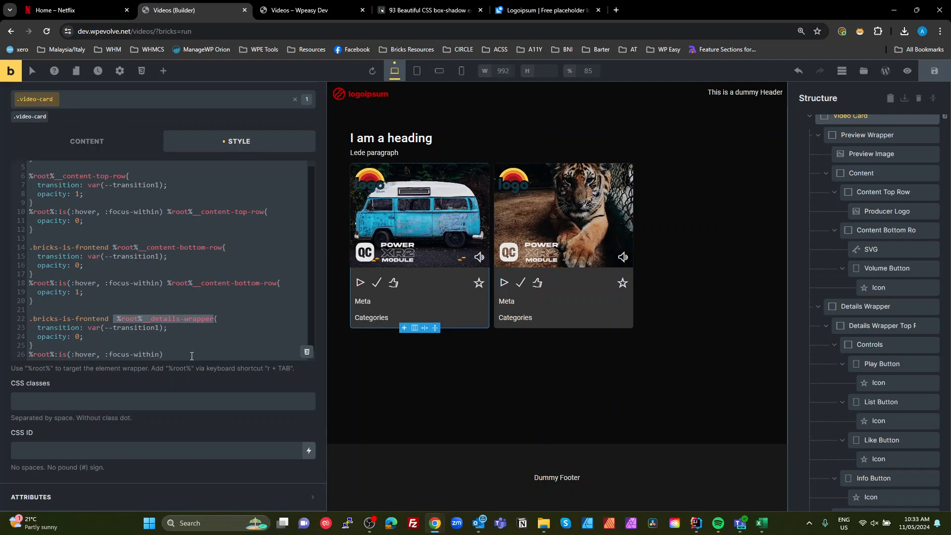
left_click(193, 355)
key("ctrl+v")
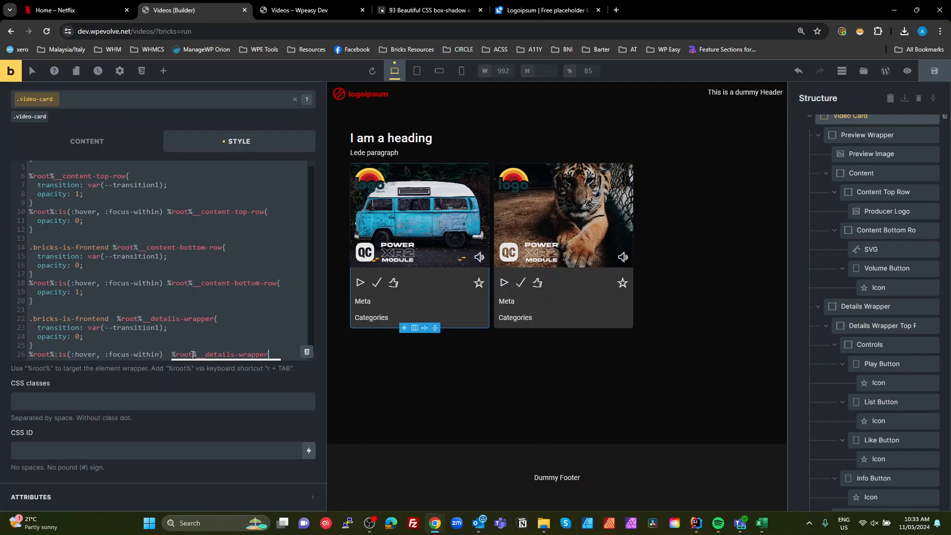
- Give the hover details-wrapper rule a body containing opacity: 1;
type("{")
key("Return")
key("Return")
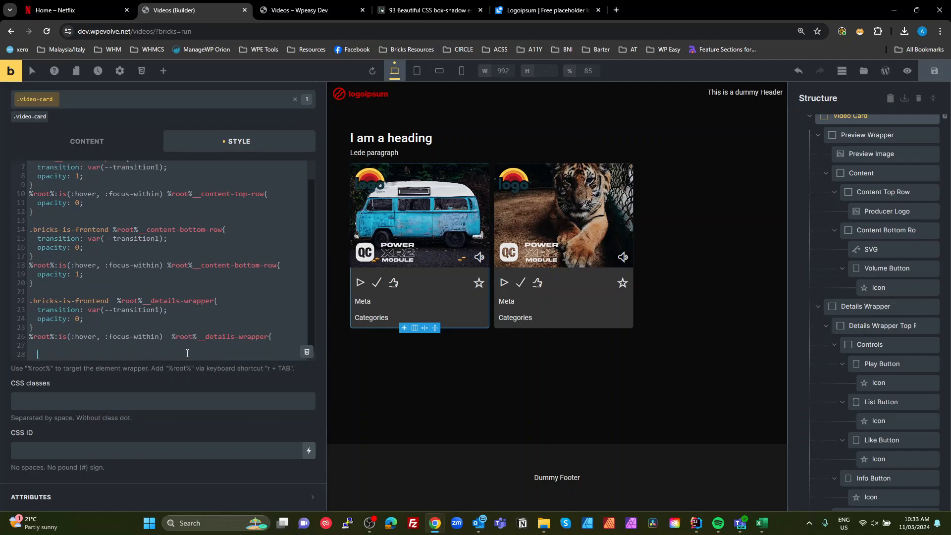
type("}")
type("opa")
type("city")
type(": 1")
type(";")
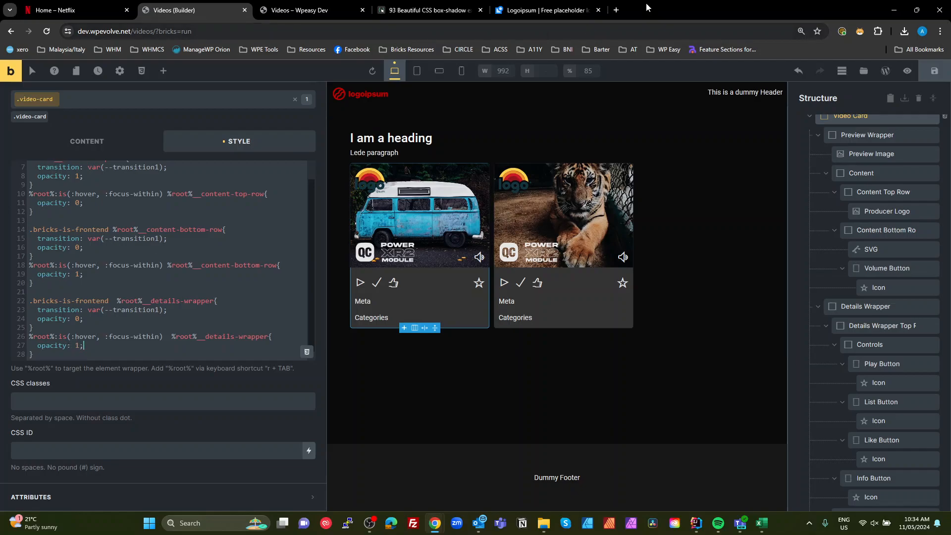
- Check the card hover behaviour on the front-end preview, then return to the builder
left_click(290, 12)
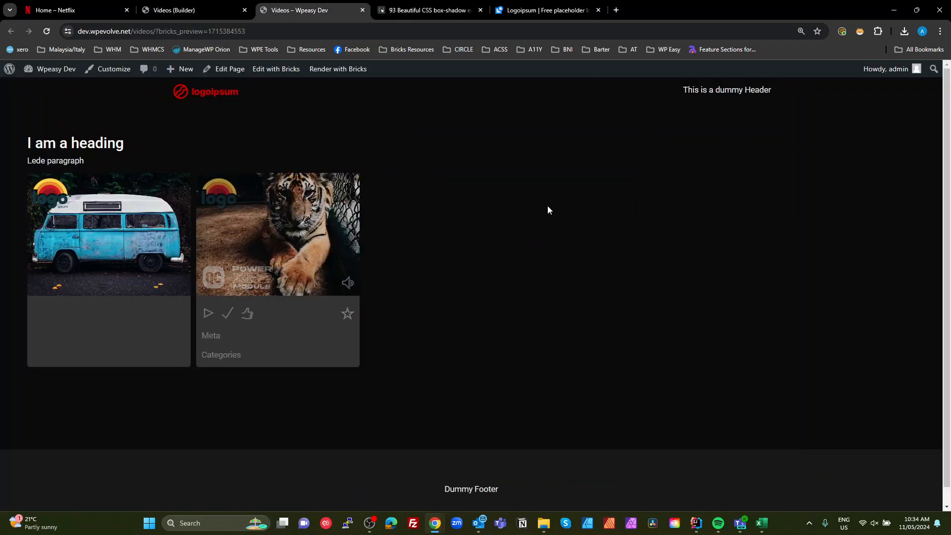
left_click(189, 13)
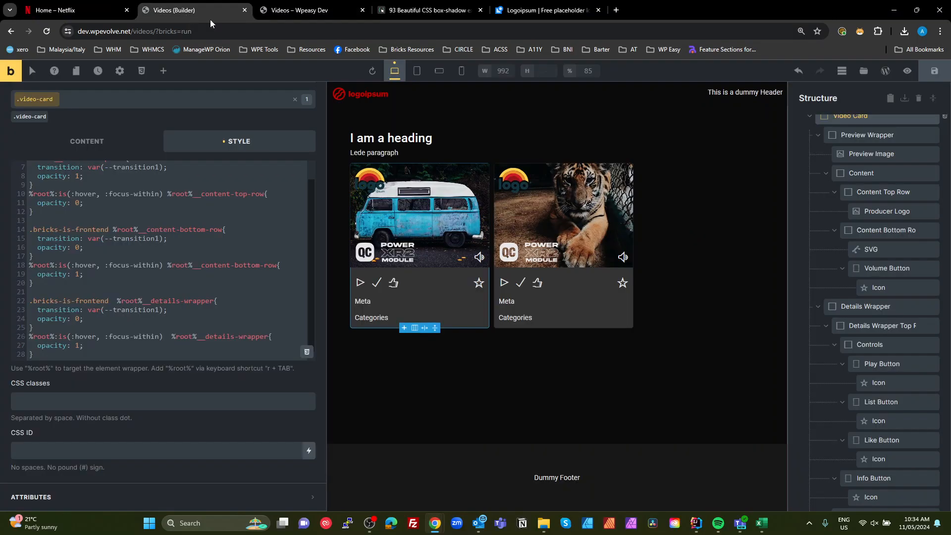
- Reselect the Video Card and add visibility: hidden; to the .bricks-is-frontend details-wrapper rule
left_click(849, 309)
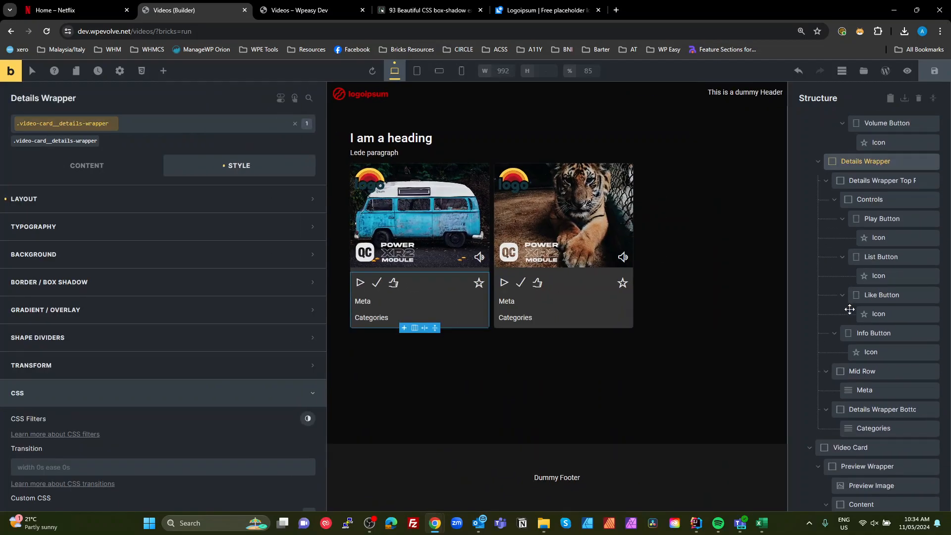
scroll(837, 288, "up", 4)
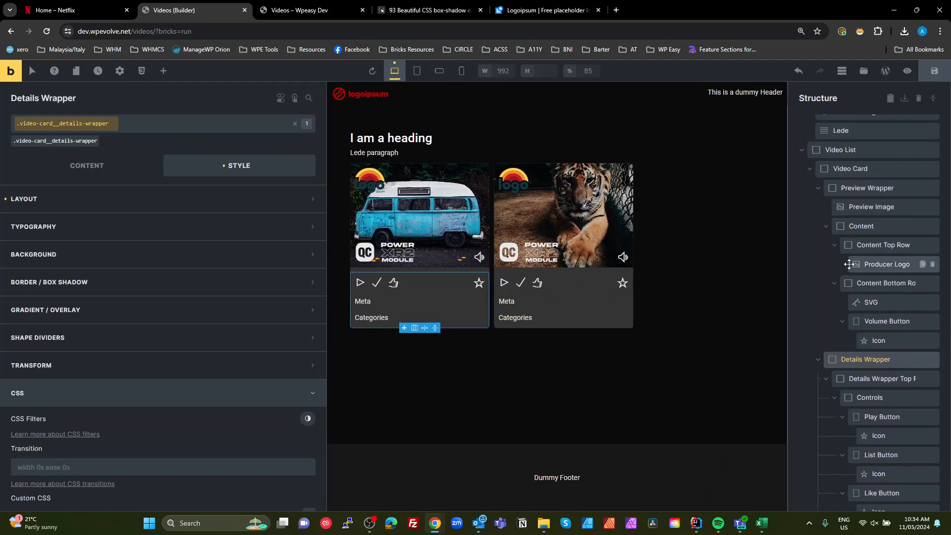
left_click(818, 188)
scroll(839, 210, "up", 2)
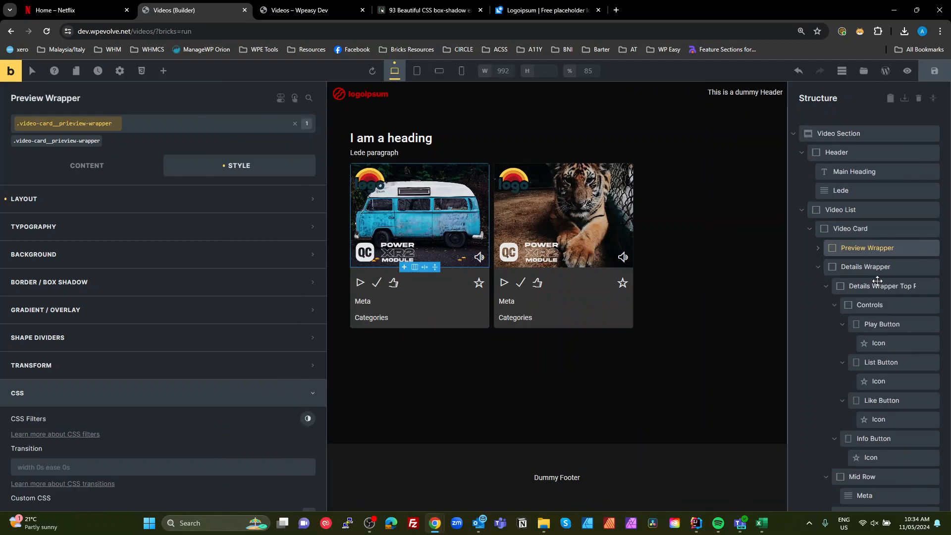
left_click(864, 266)
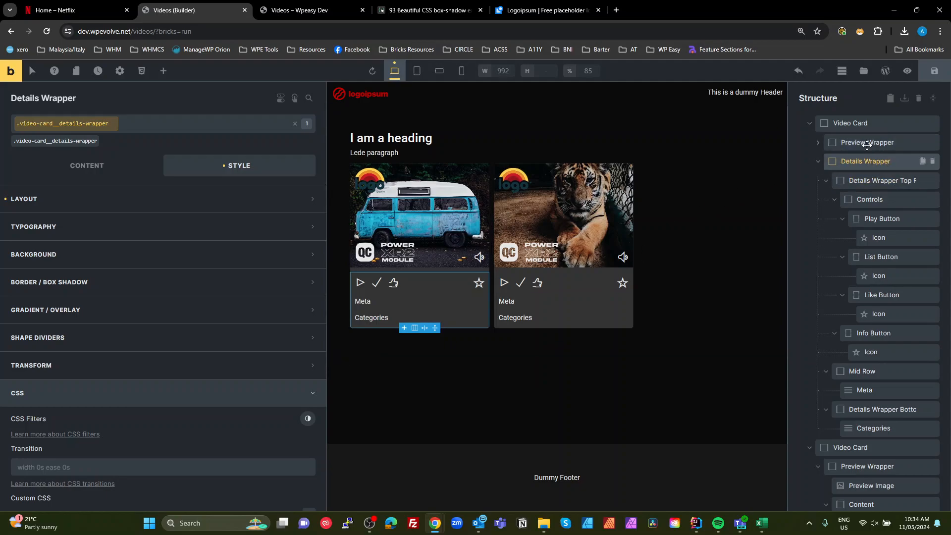
scroll(865, 191, "up", 2)
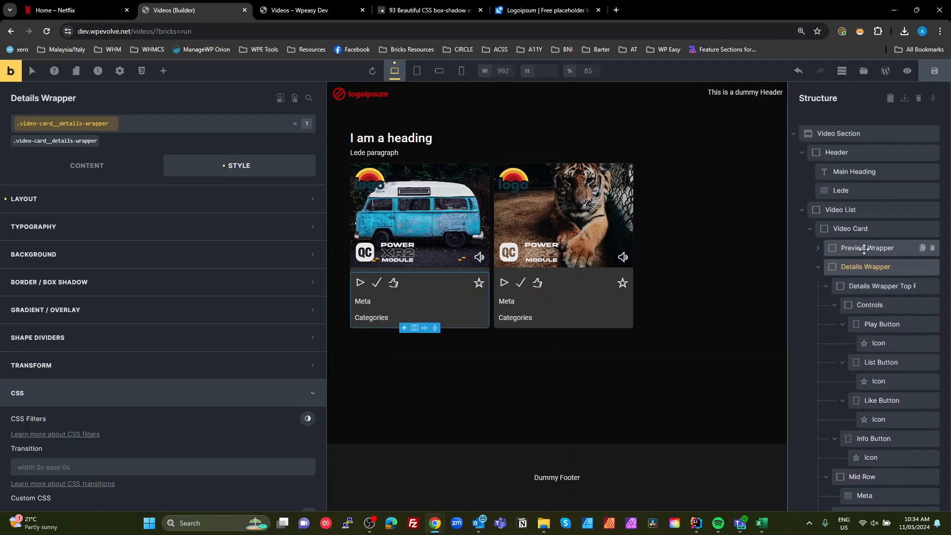
left_click(852, 229)
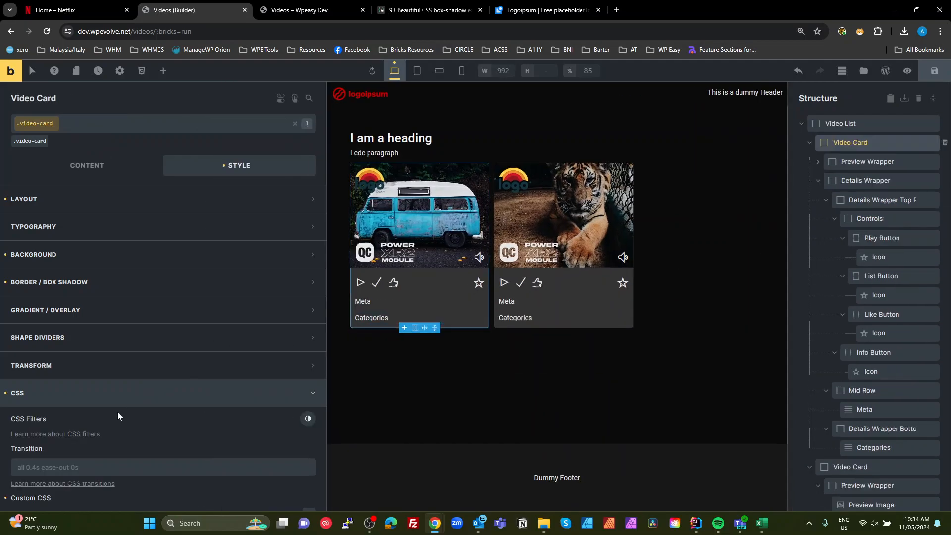
scroll(118, 427, "down", 10)
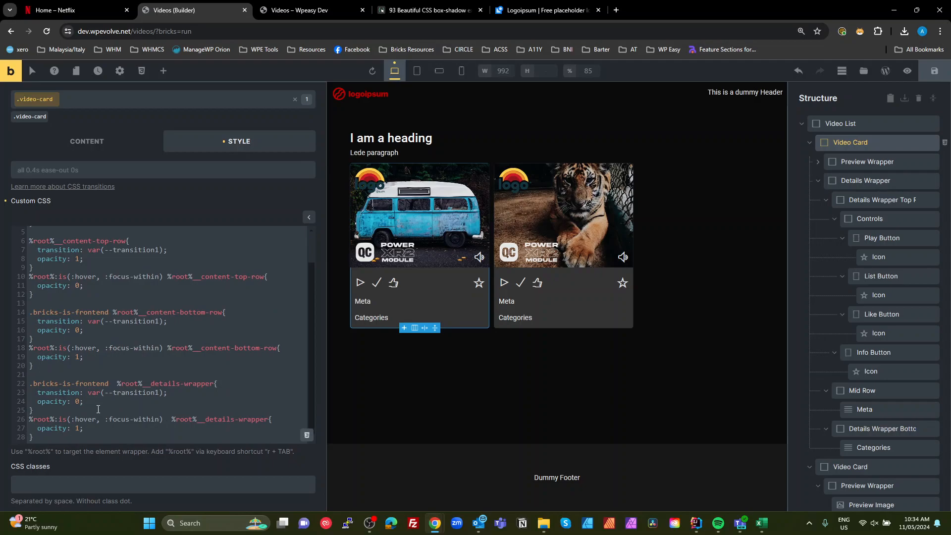
key("Return")
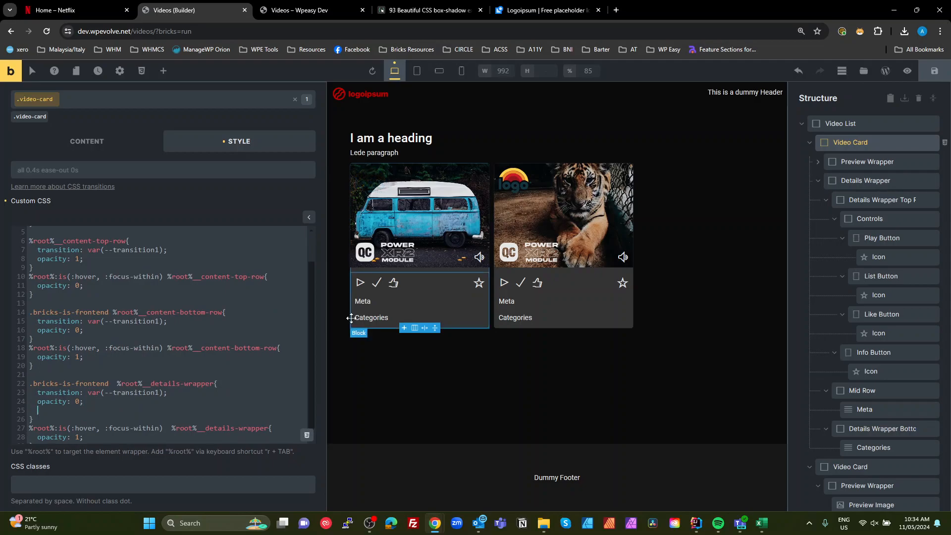
type("visi")
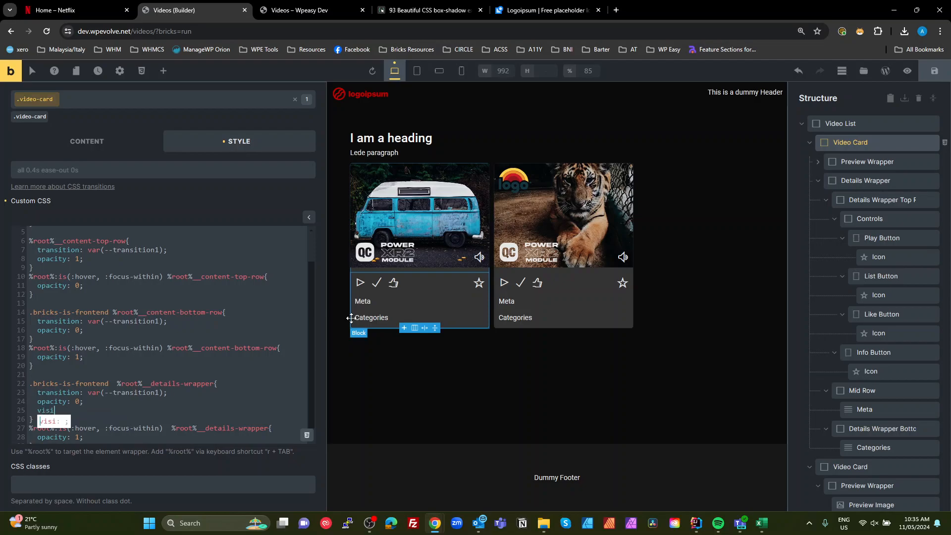
type("bility")
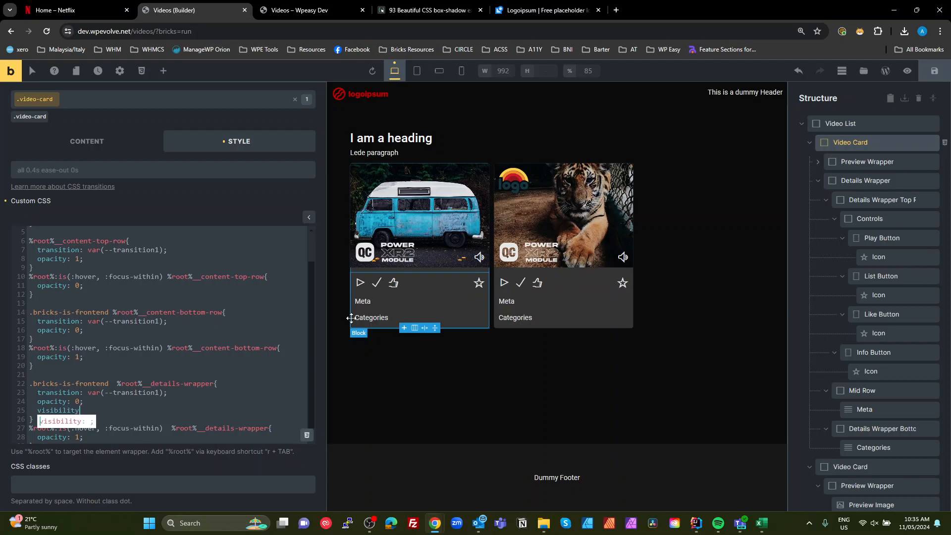
type(": h")
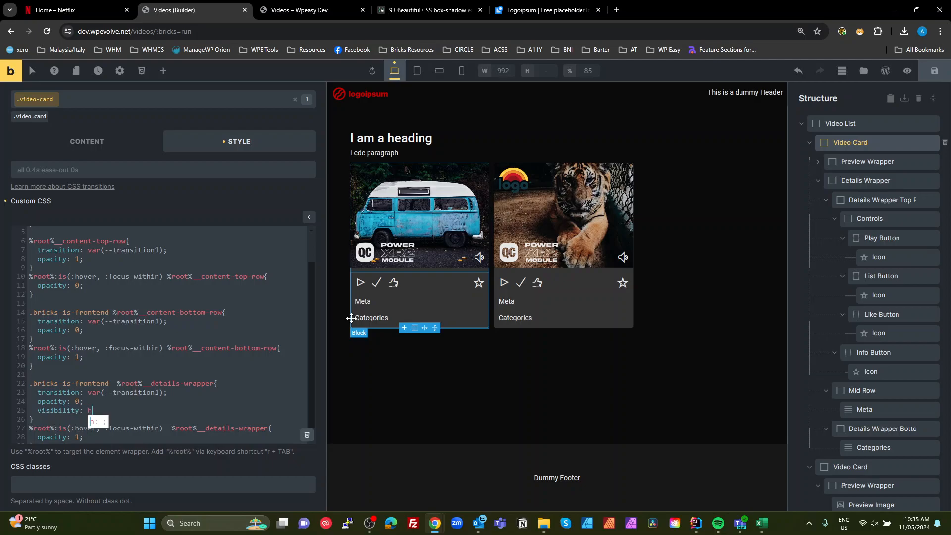
type("idden;")
- Add visibility: visible; to the hover details-wrapper rule and save the page
scroll(114, 356, "down", 1)
left_click_drag(117, 360, 39, 359)
key("ctrl+c")
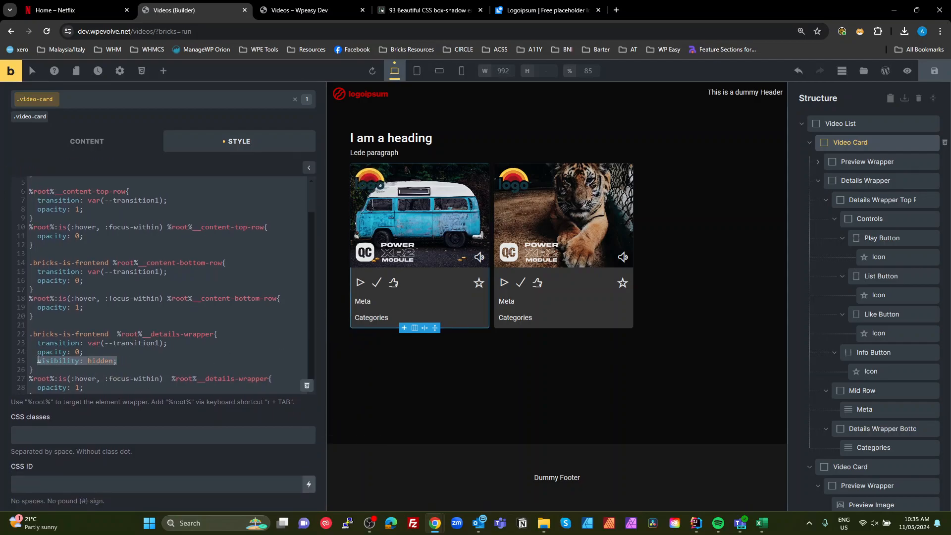
left_click(95, 387)
key("Return")
key("ctrl+v")
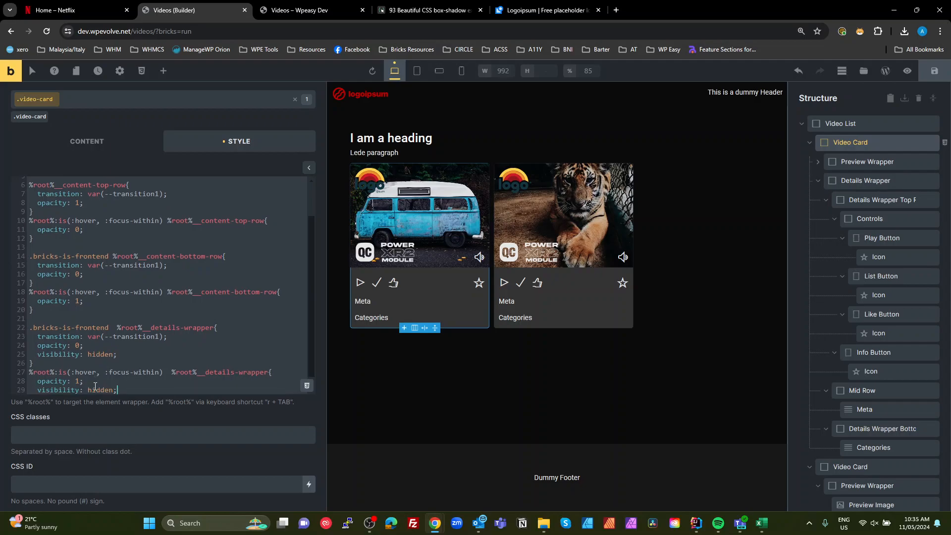
double_click(96, 389)
type("visible")
key("ctrl+s")
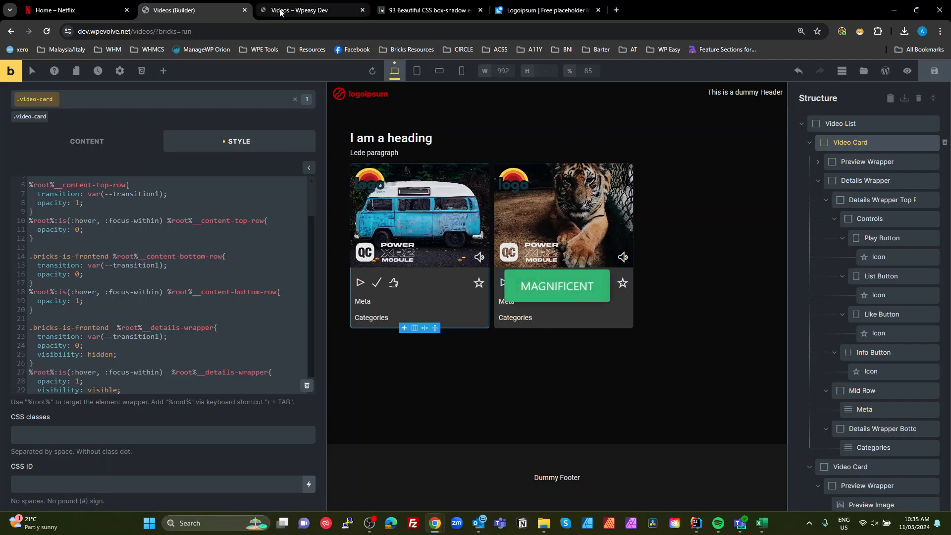
- Hover a card on the front-end preview to check the details reveal
left_click(296, 11)
mouse_move(341, 254)
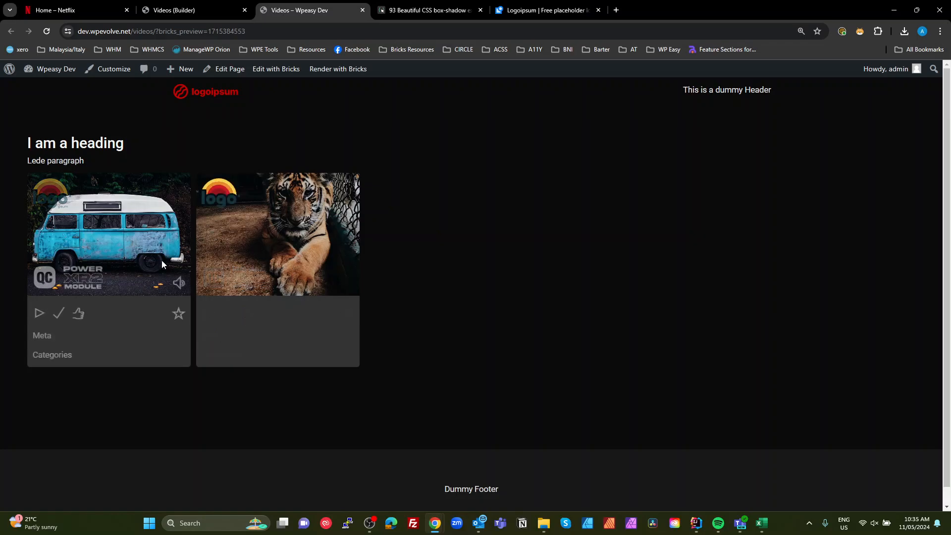
left_click(174, 10)
- Add position: absolute; and top: 100%; to the .bricks-is-frontend details-wrapper rule in the Video Card's custom CSS
scroll(273, 318, "down", 1)
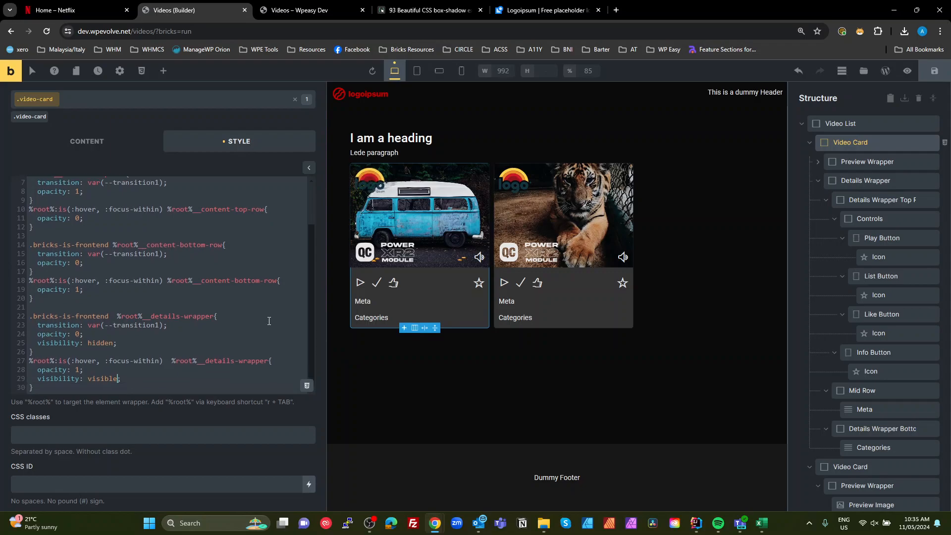
scroll(107, 345, "down", 3)
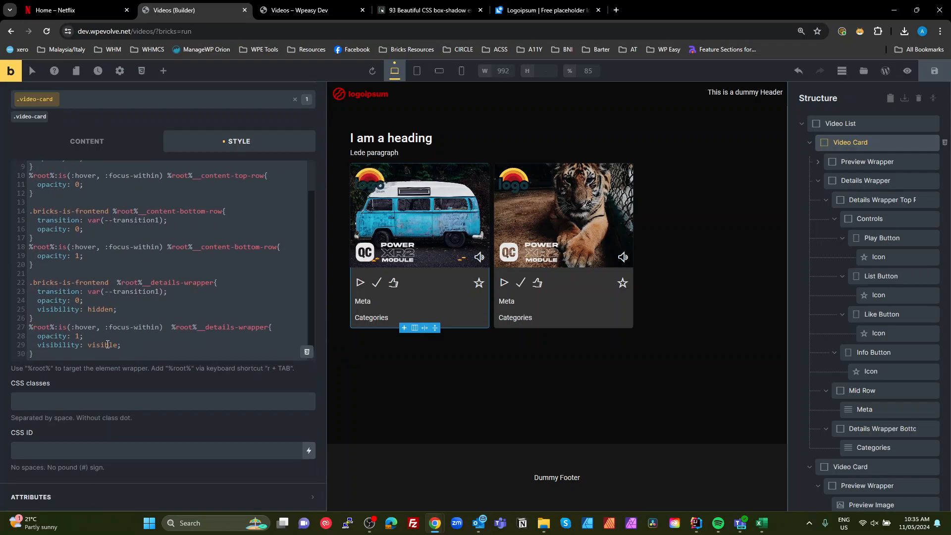
left_click(212, 283)
scroll(211, 271, "up", 2)
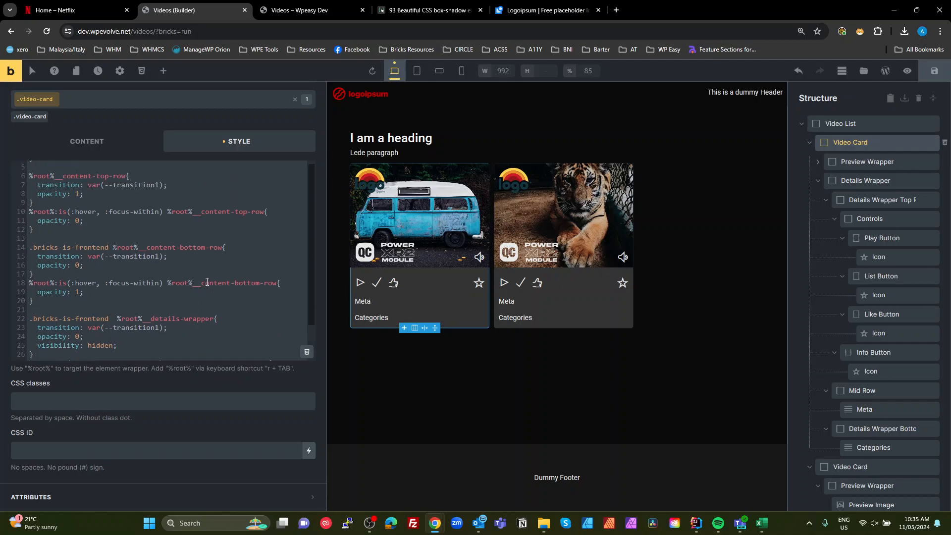
scroll(204, 304, "down", 2)
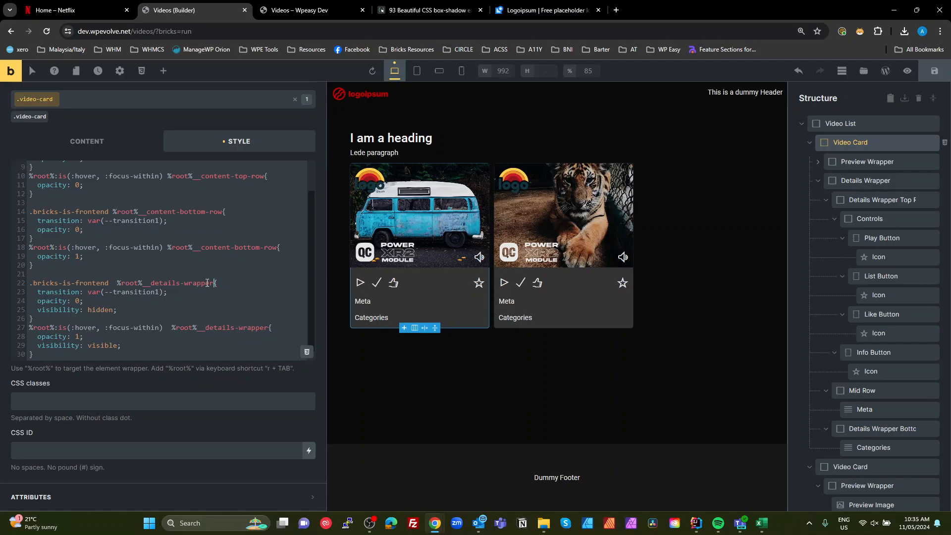
left_click(146, 309)
key("Return")
type("posi")
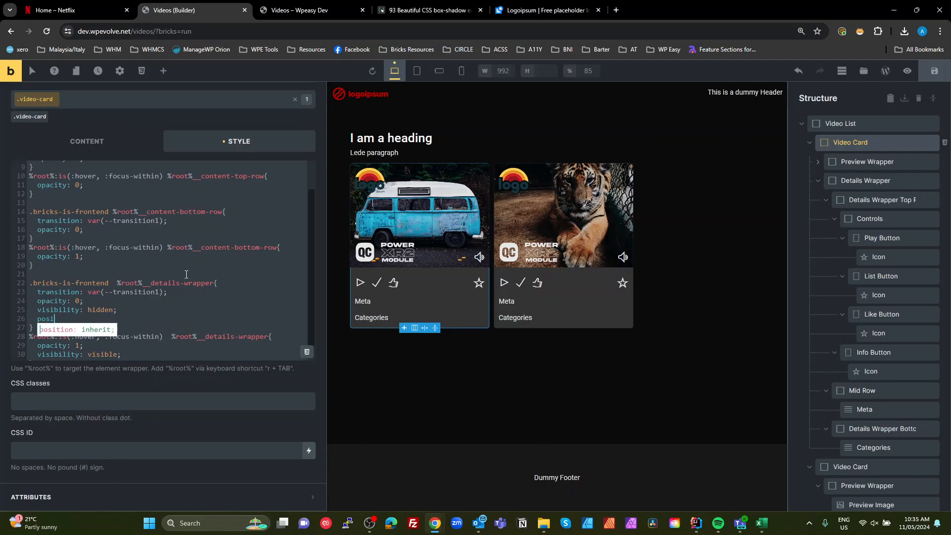
type("tion: abso")
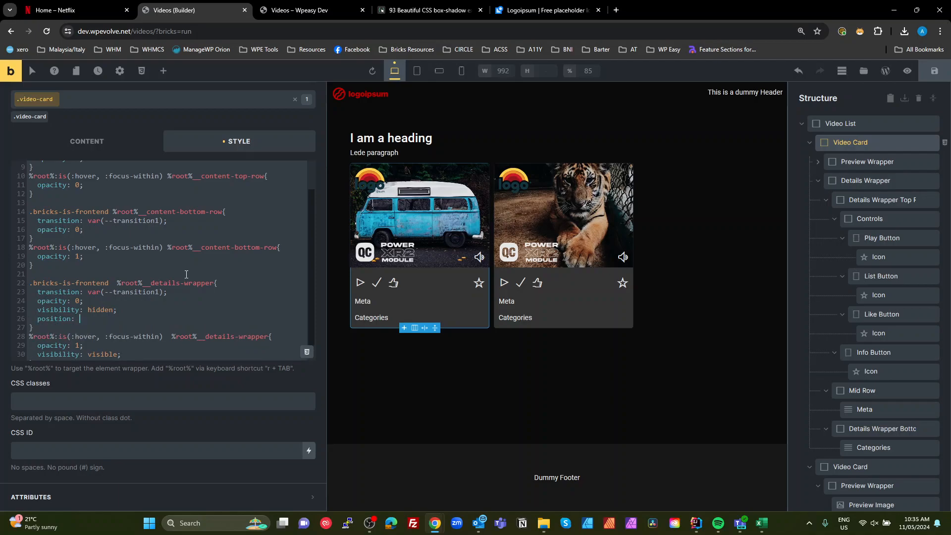
key("BackSpace")
type("ute")
key("BackSpace")
key("BackSpace")
key("BackSpace")
key("BackSpace")
type("solute")
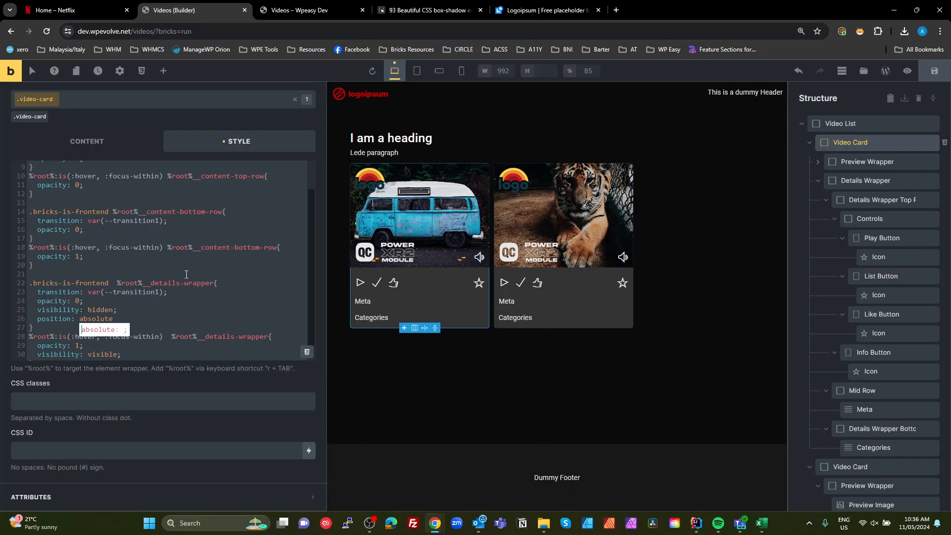
key("Escape")
type(";")
key("Return")
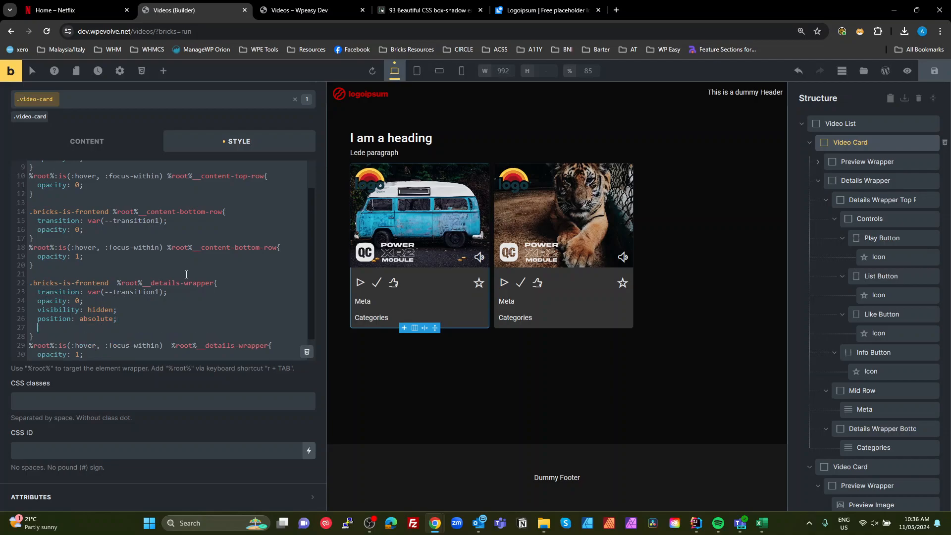
type("top: 100%;")
key("Return")
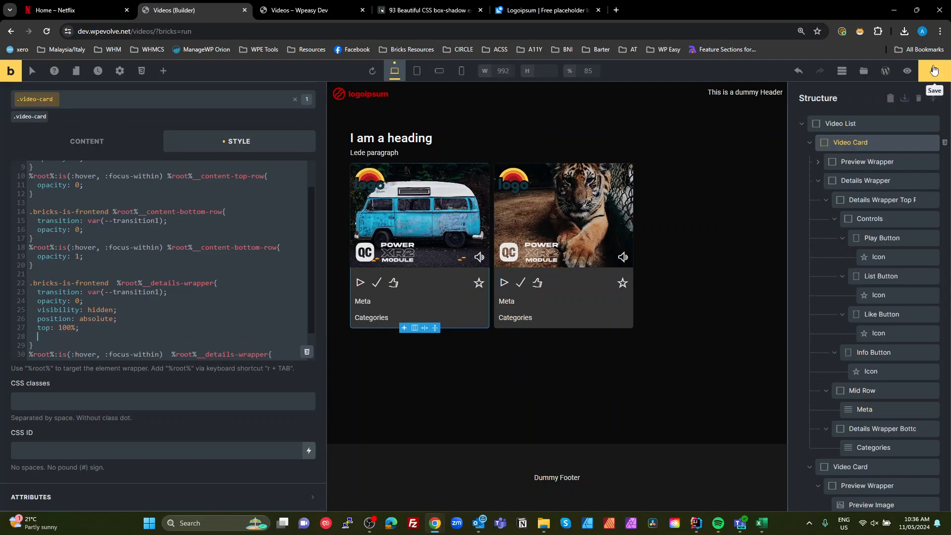
- Hover both cards on the front-end preview tab to check the details reveal, then go back to the builder
left_click(307, 10)
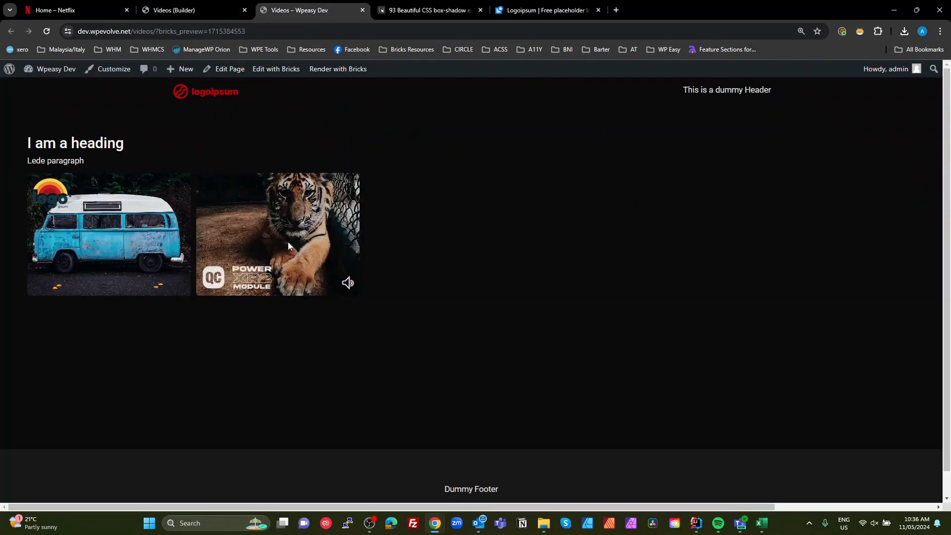
mouse_move(93, 252)
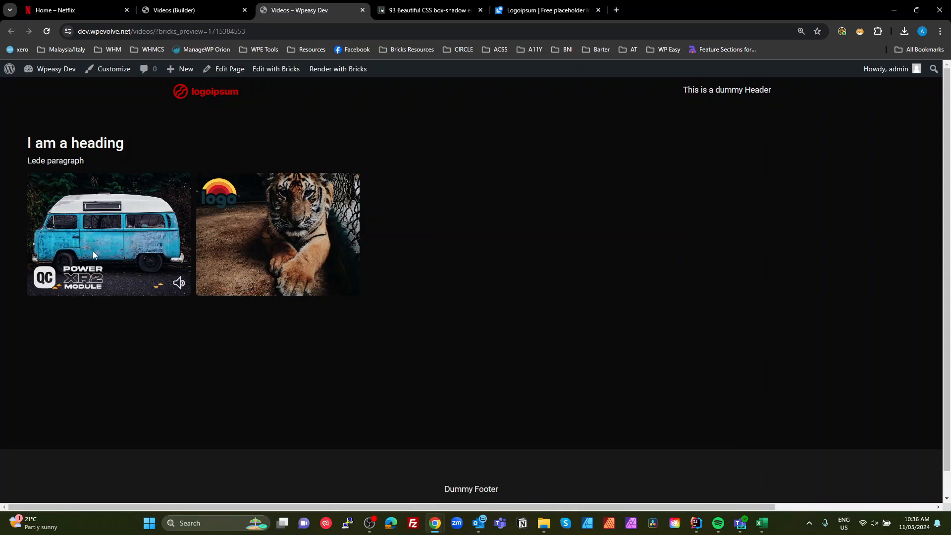
mouse_move(274, 237)
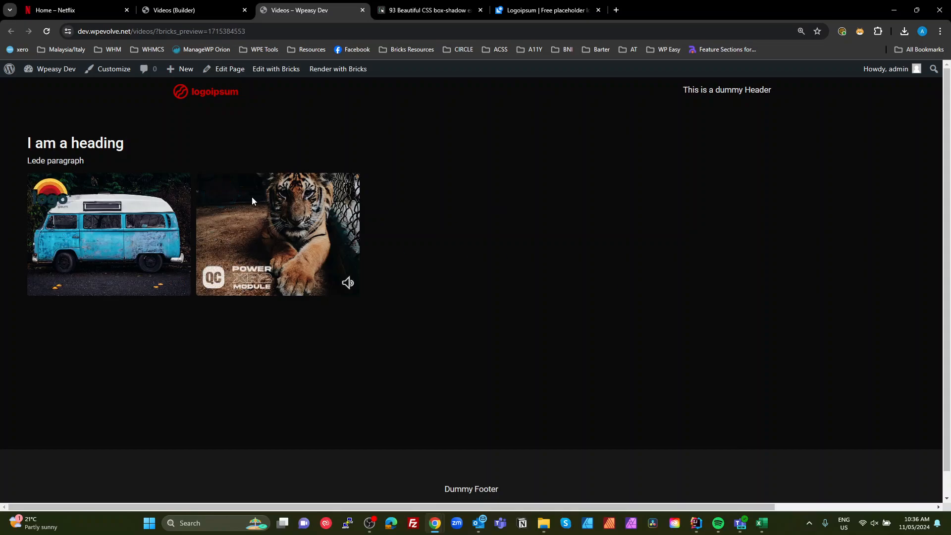
left_click_drag(760, 506, 923, 507)
left_click_drag(373, 506, 213, 506)
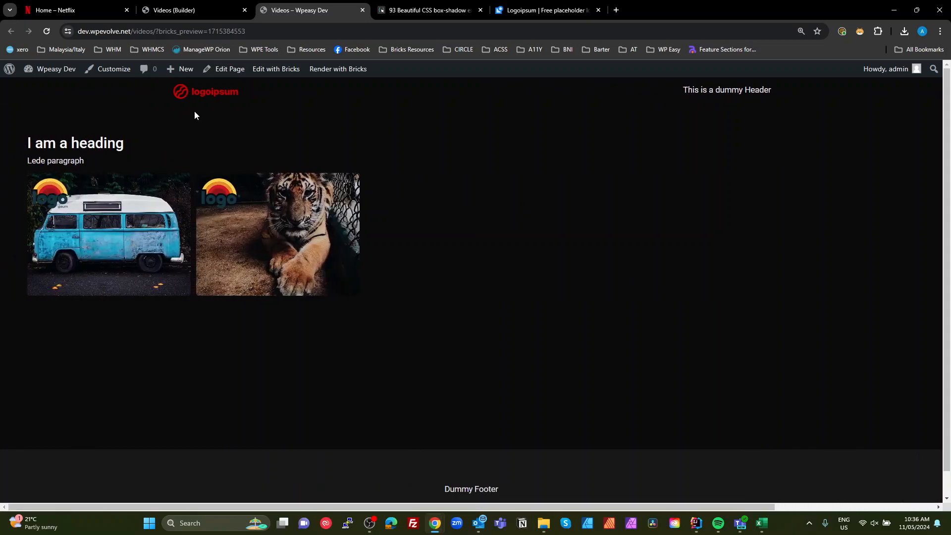
left_click(177, 6)
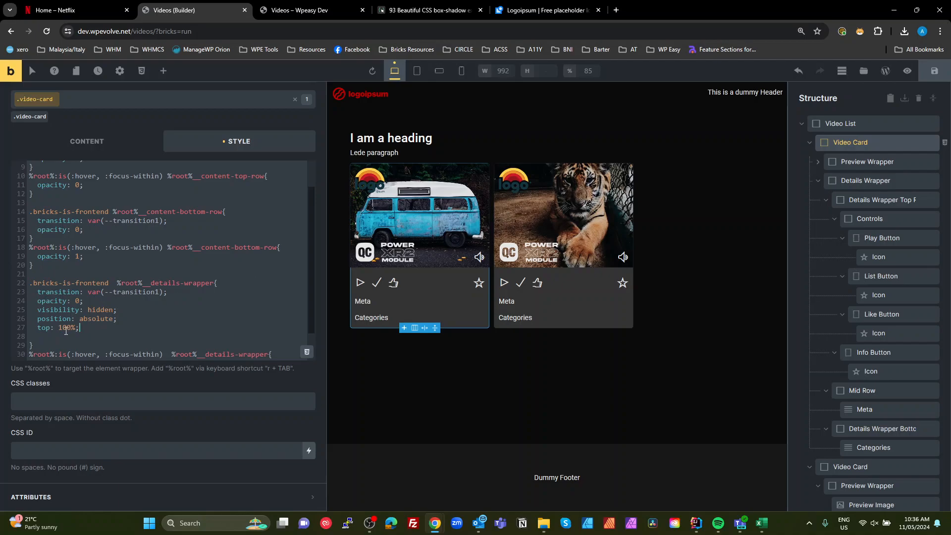
- Reset the Video Card's overflow setting under Misc so it no longer hides content
scroll(886, 322, "up", 2)
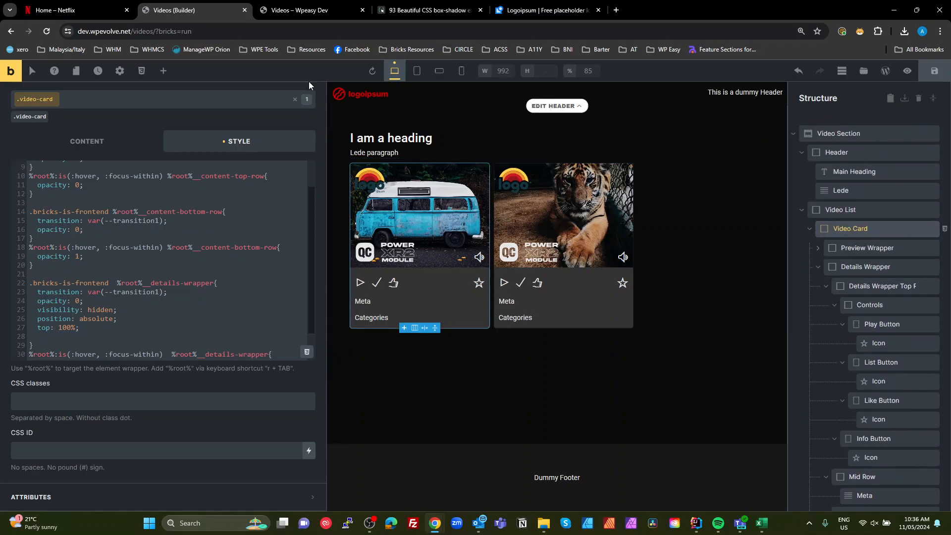
scroll(127, 166, "up", 2)
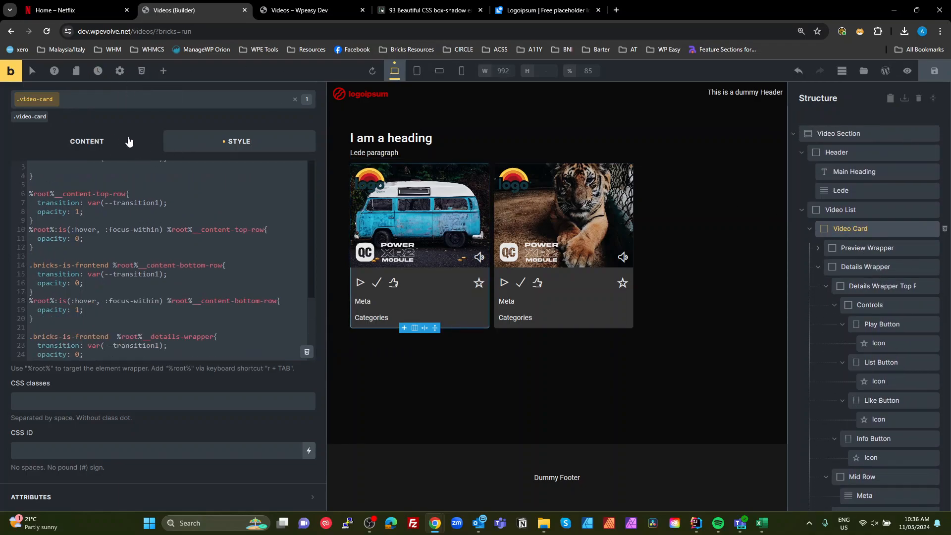
scroll(169, 218, "up", 8)
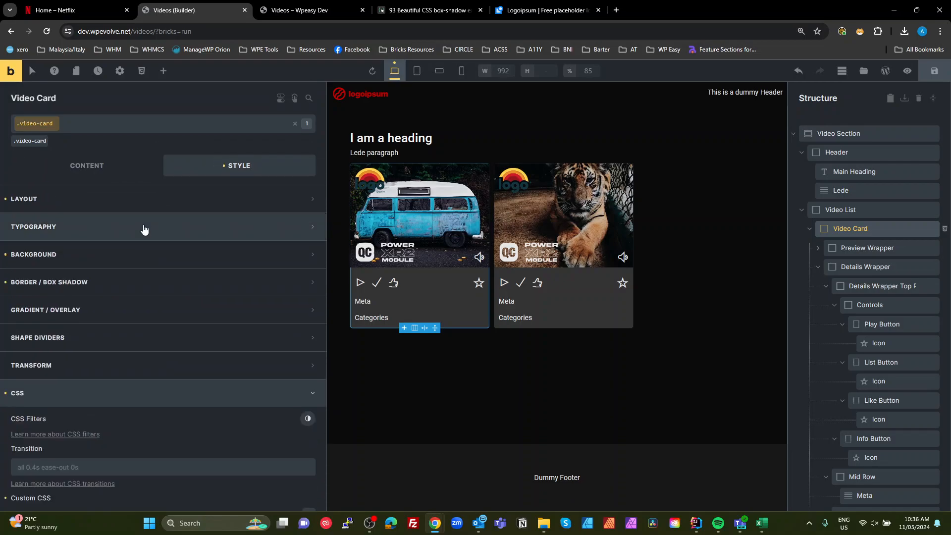
left_click(82, 207)
scroll(127, 253, "down", 8)
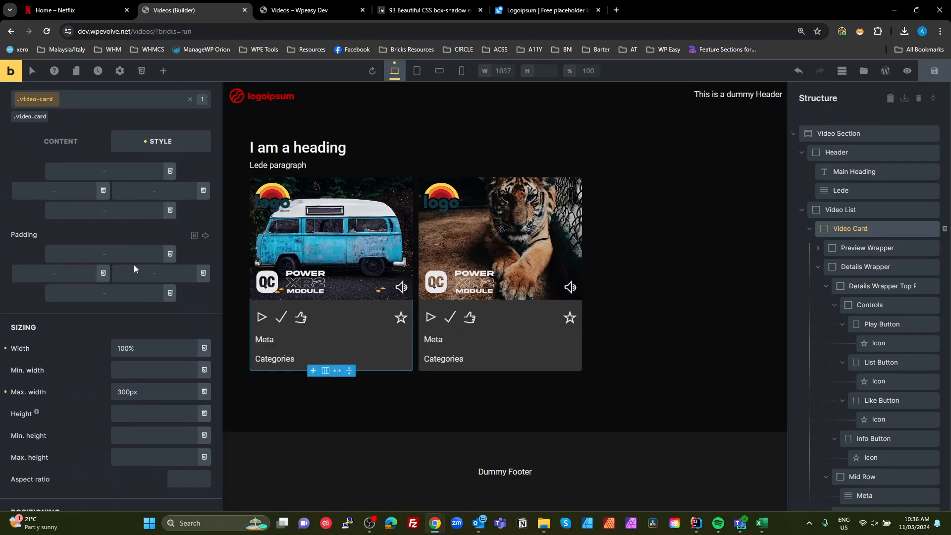
scroll(138, 426, "down", 2)
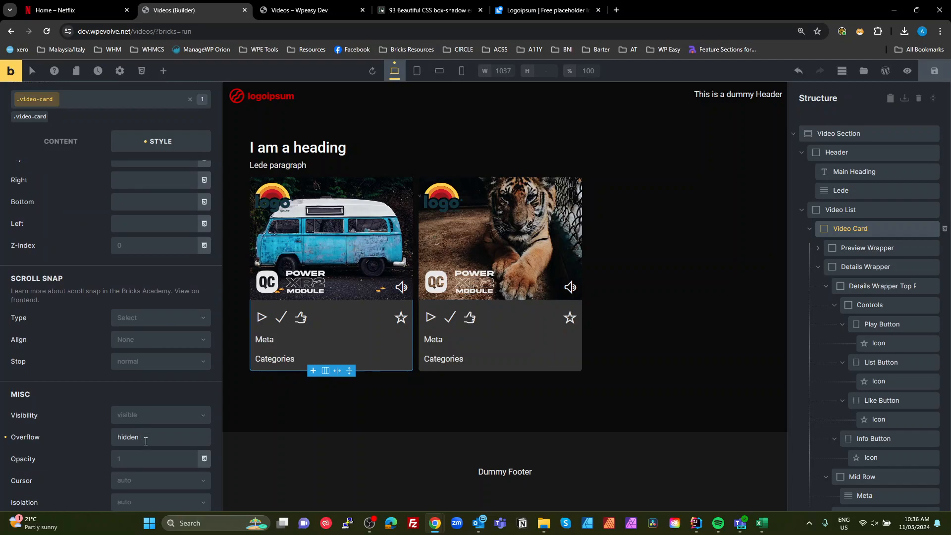
left_click(5, 439)
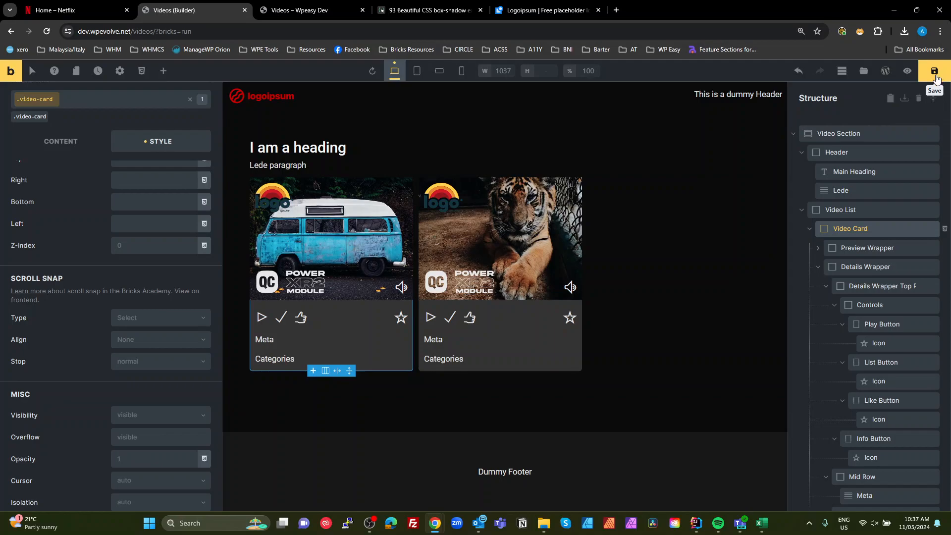
- Inspect the front-end page with developer tools, scrolling across the layout, then close the tools
left_click(311, 11)
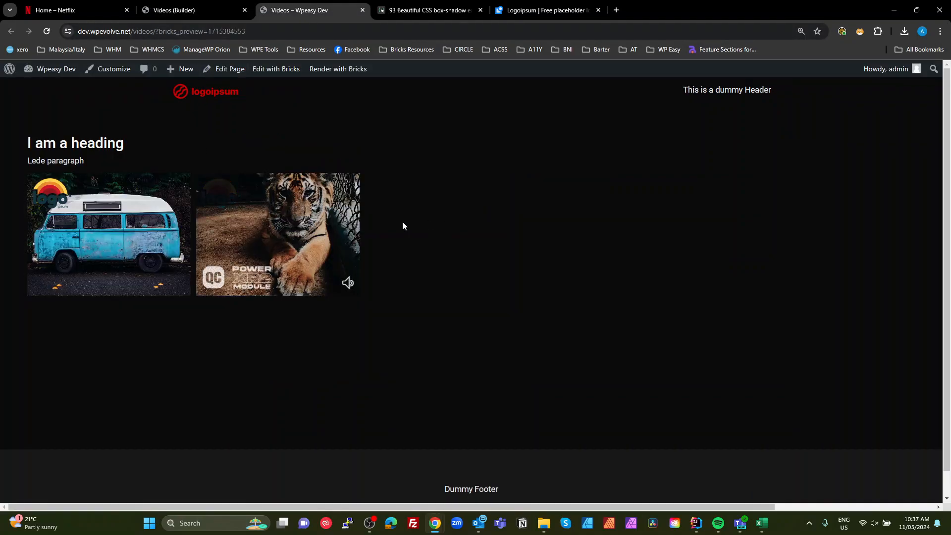
key("ctrl+shift+i")
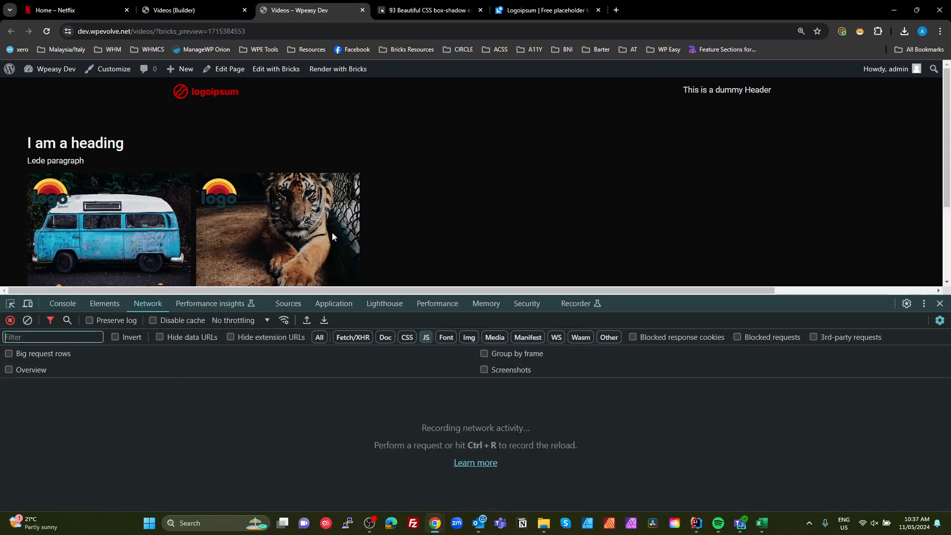
scroll(501, 188, "down", 1)
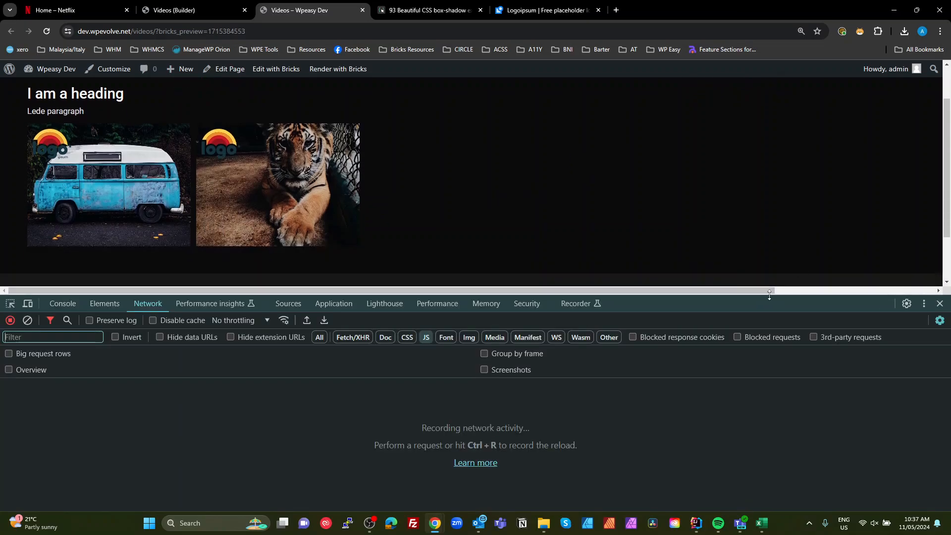
left_click_drag(877, 296, 877, 274)
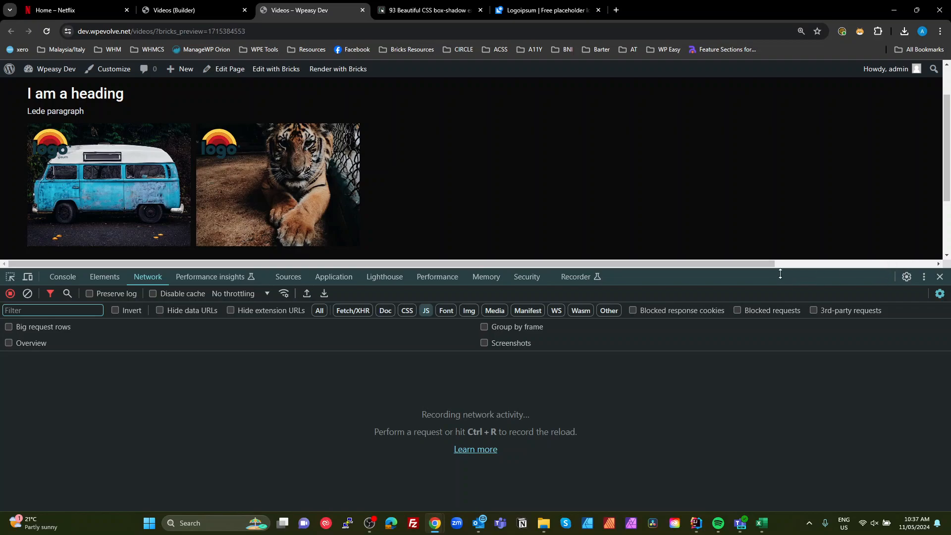
left_click_drag(760, 265, 919, 260)
scroll(885, 206, "up", 1)
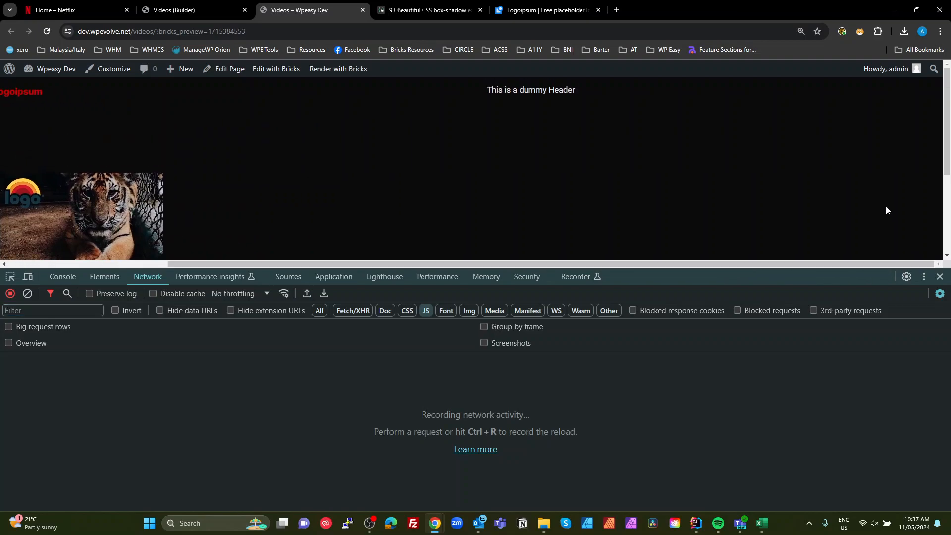
scroll(886, 206, "down", 3)
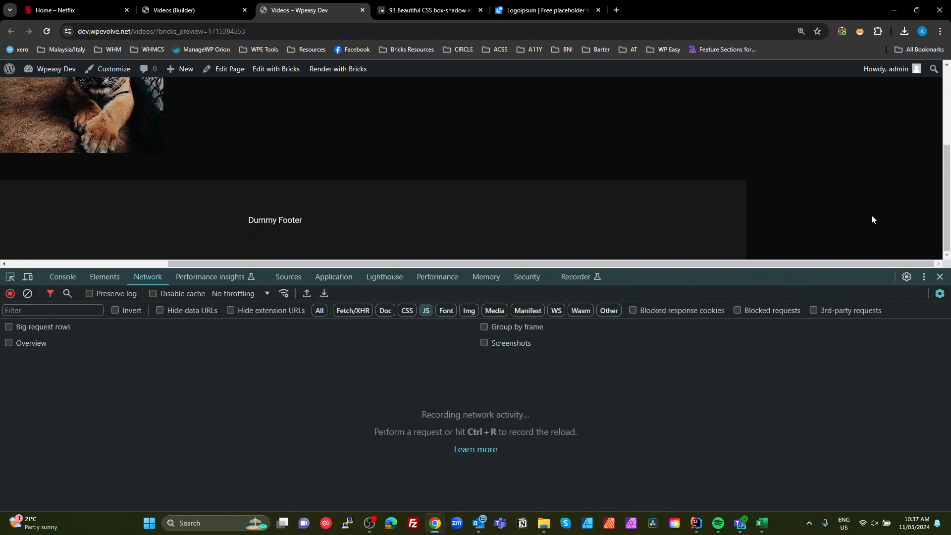
scroll(347, 202, "up", 3)
scroll(346, 201, "up", 1)
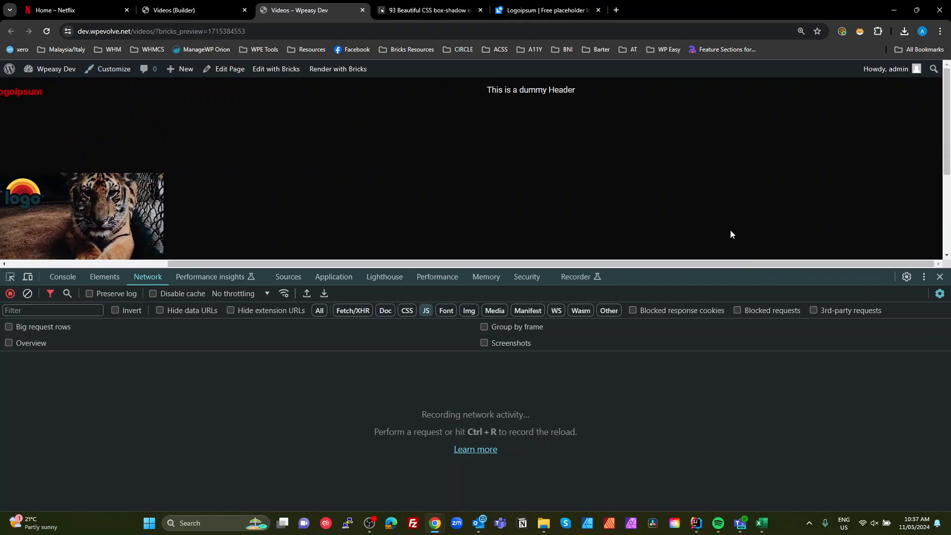
left_click(939, 276)
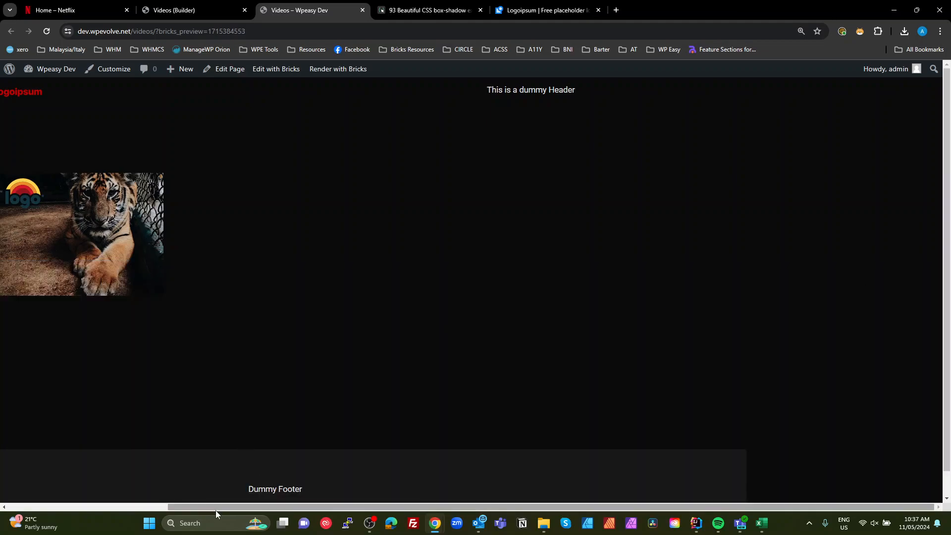
left_click_drag(216, 510, 48, 471)
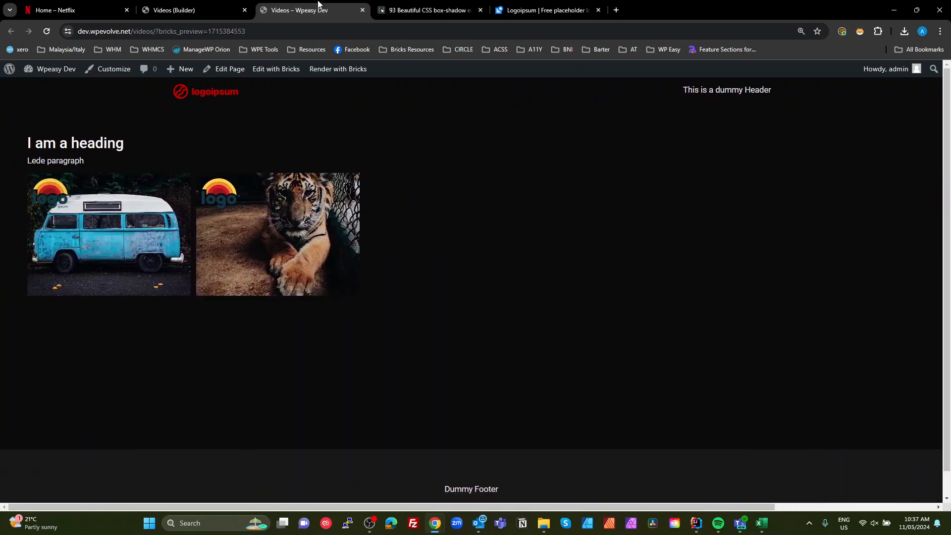
- Delete the position: absolute and top: 100% lines from the .bricks-is-frontend details-wrapper rule
left_click(162, 12)
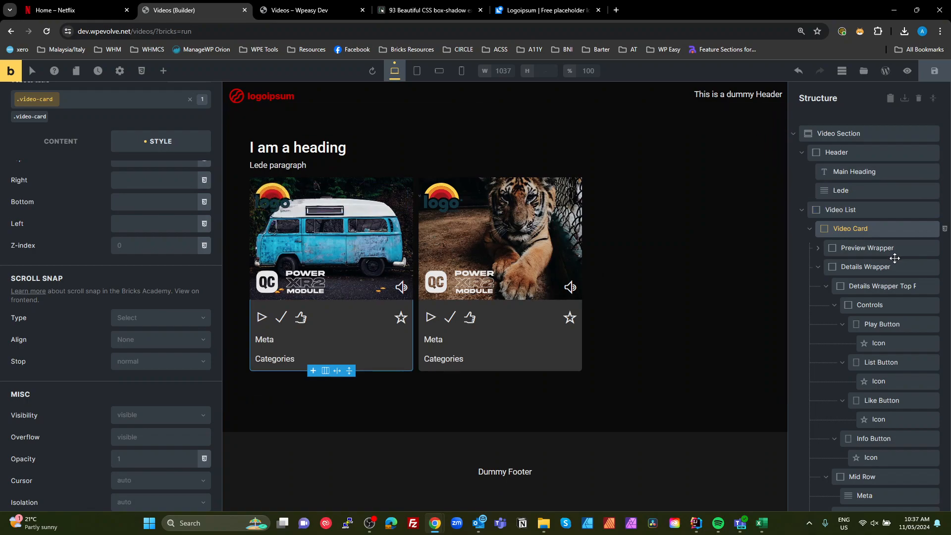
scroll(63, 191, "up", 1)
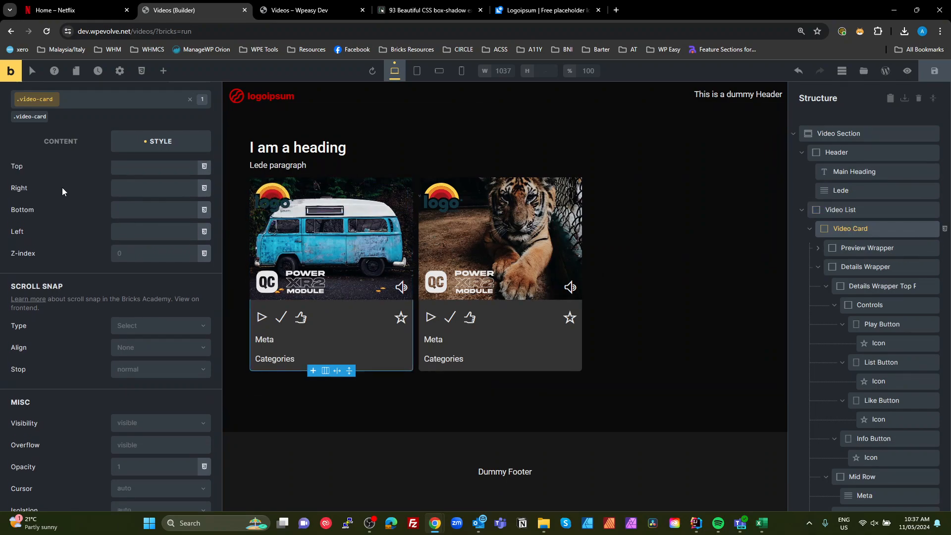
scroll(64, 192, "up", 5)
left_click(64, 198)
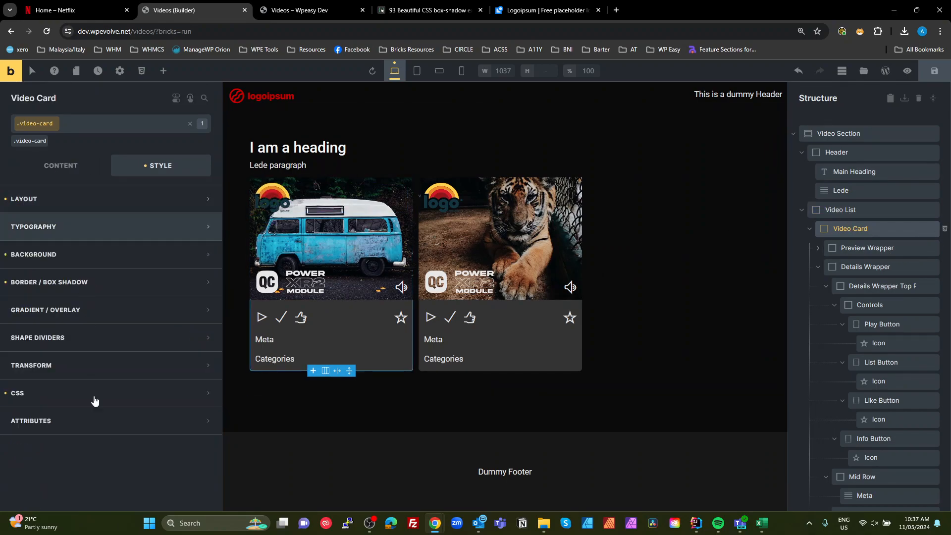
left_click(47, 394)
scroll(78, 414, "down", 5)
scroll(81, 412, "down", 3)
scroll(81, 412, "down", 2)
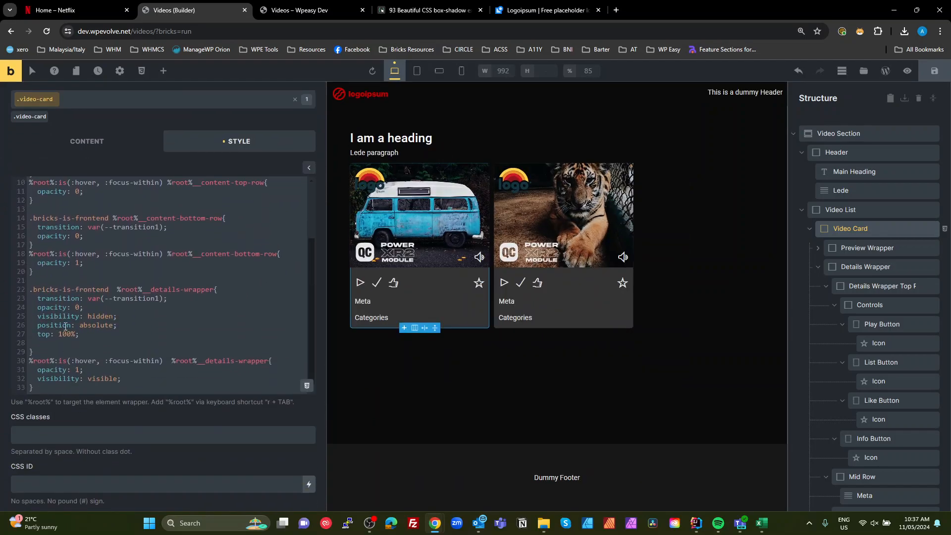
left_click_drag(80, 335, 2, 330)
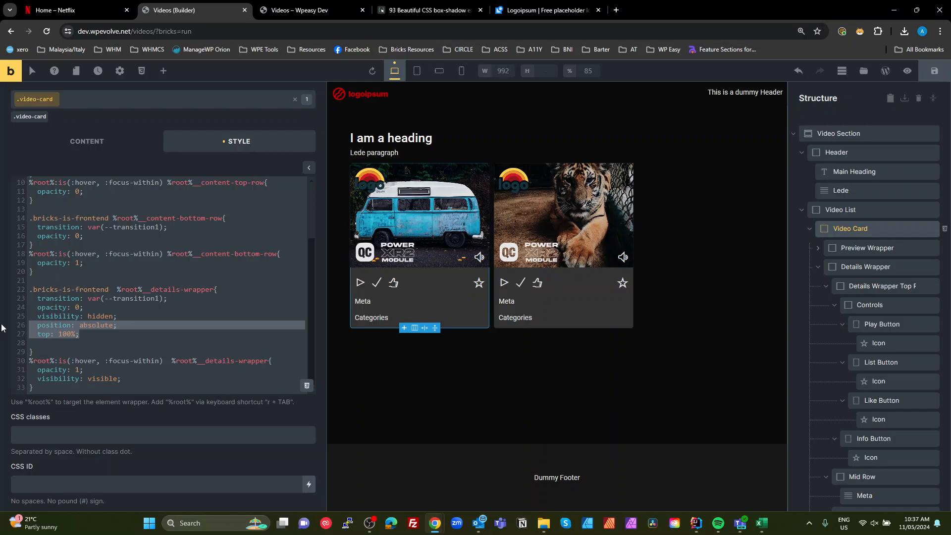
key("BackSpace")
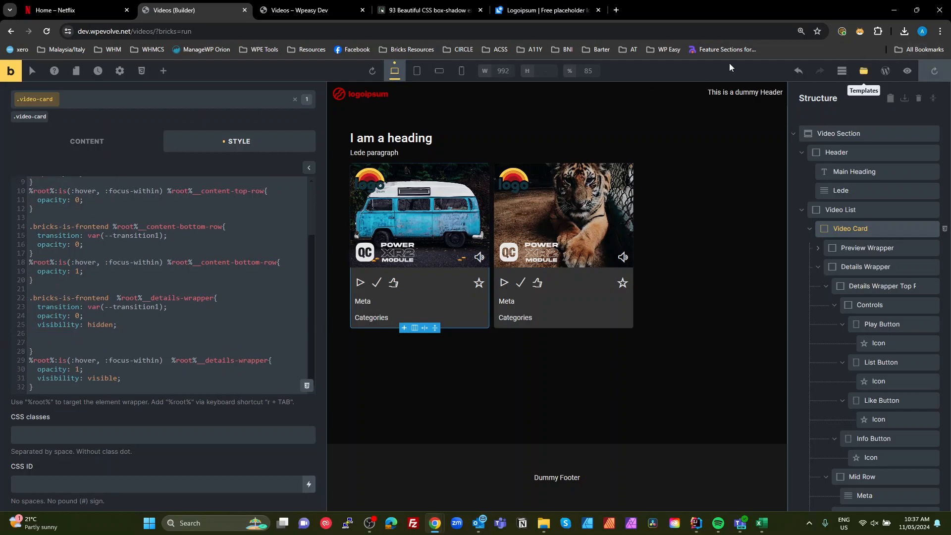
- Open developer tools on the front-end preview and select the second card's details-wrapper element
left_click(294, 11)
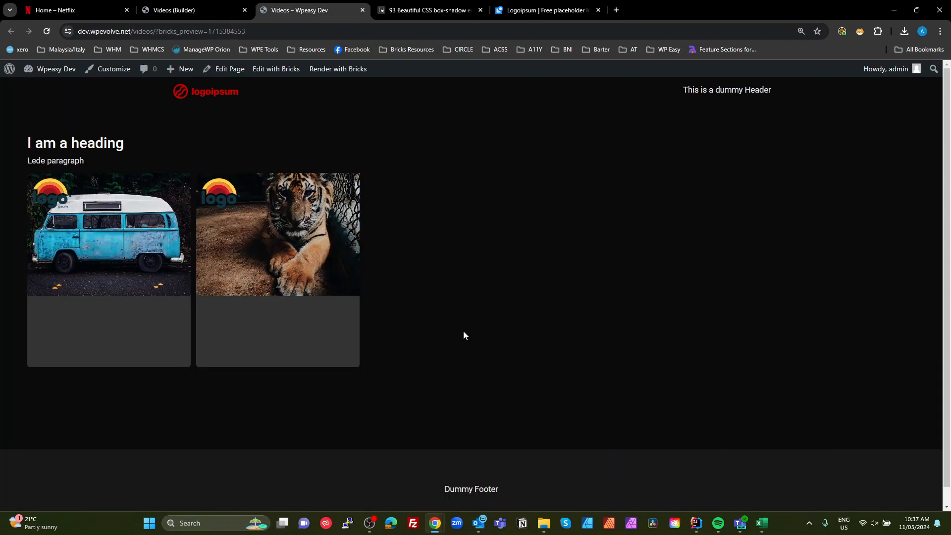
mouse_move(322, 355)
key("F12")
left_click_drag(711, 266, 705, 309)
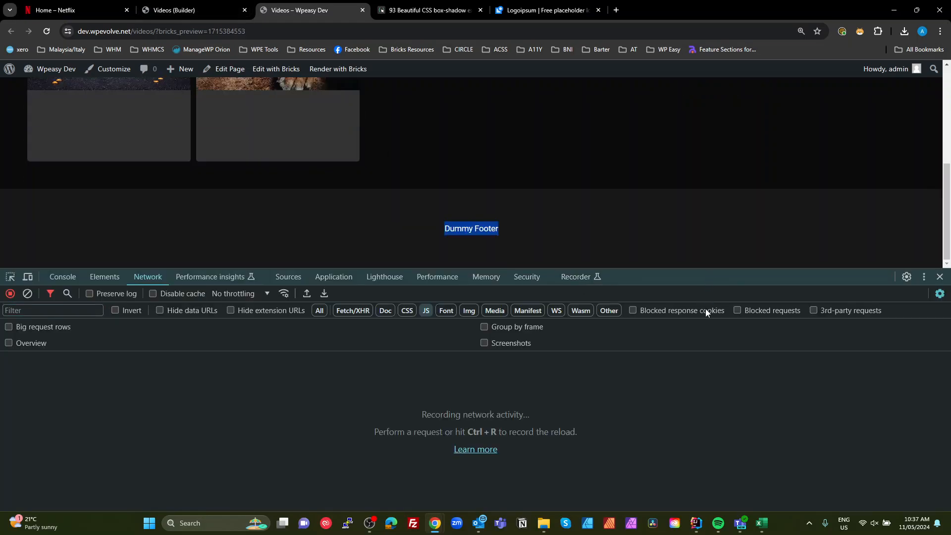
left_click_drag(713, 276, 644, 370)
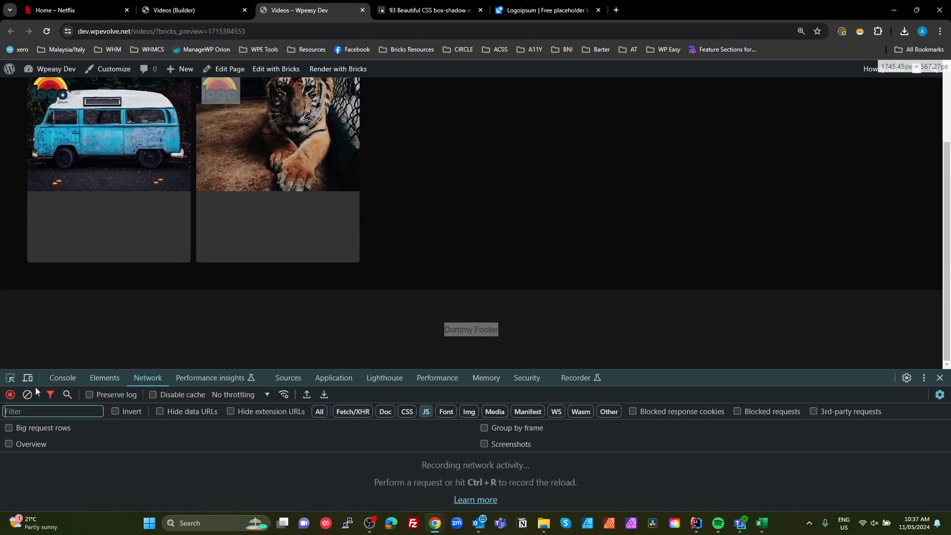
left_click(10, 377)
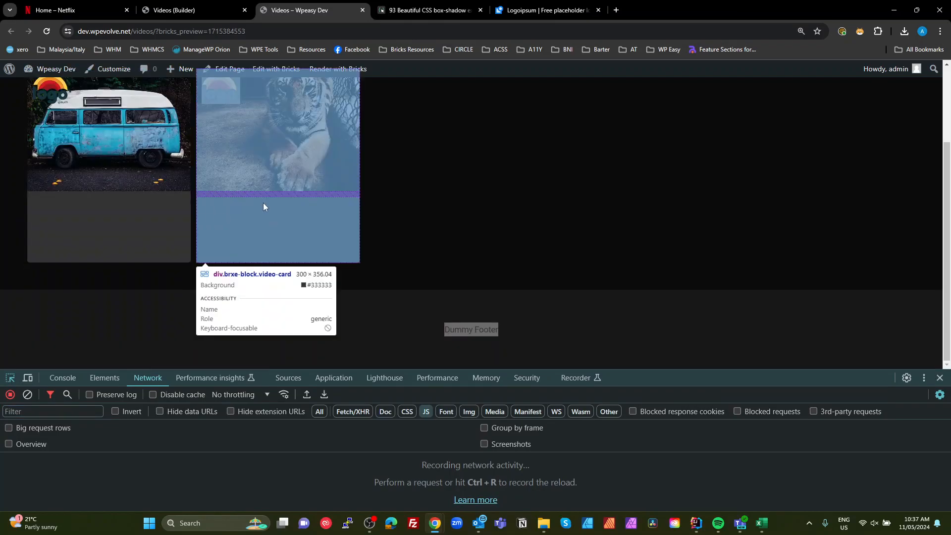
left_click(263, 203)
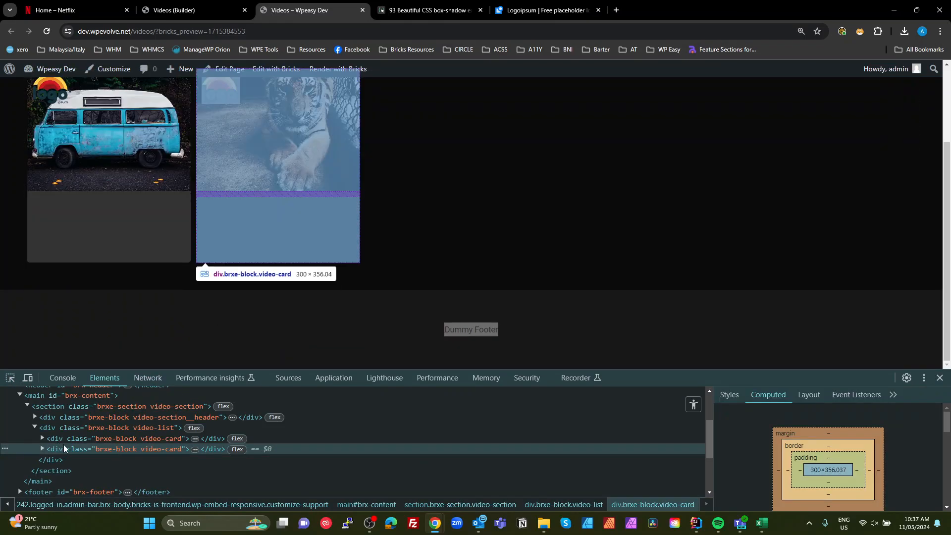
left_click(42, 449)
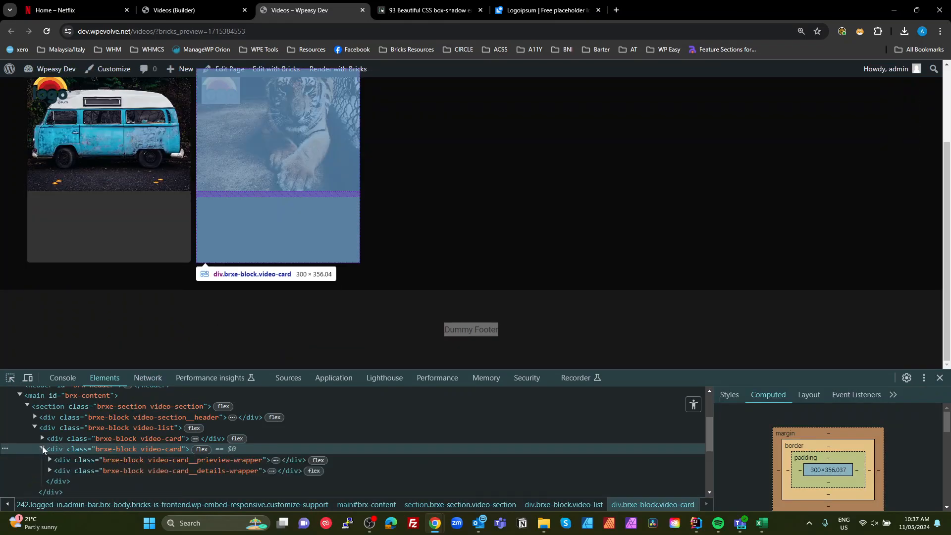
left_click(68, 473)
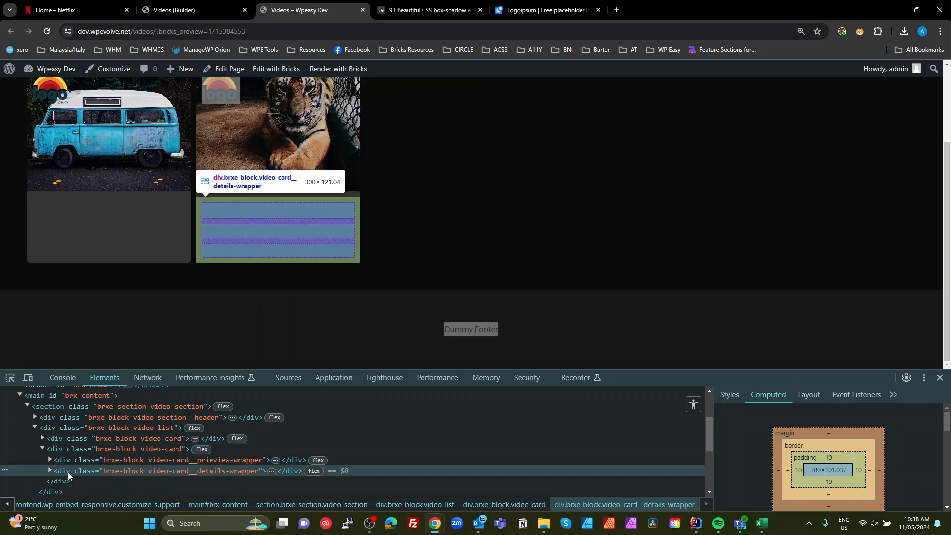
- Add position: absolute, top: 100%, left: 0 and width: 100% to the details wrapper's element styles
left_click(729, 395)
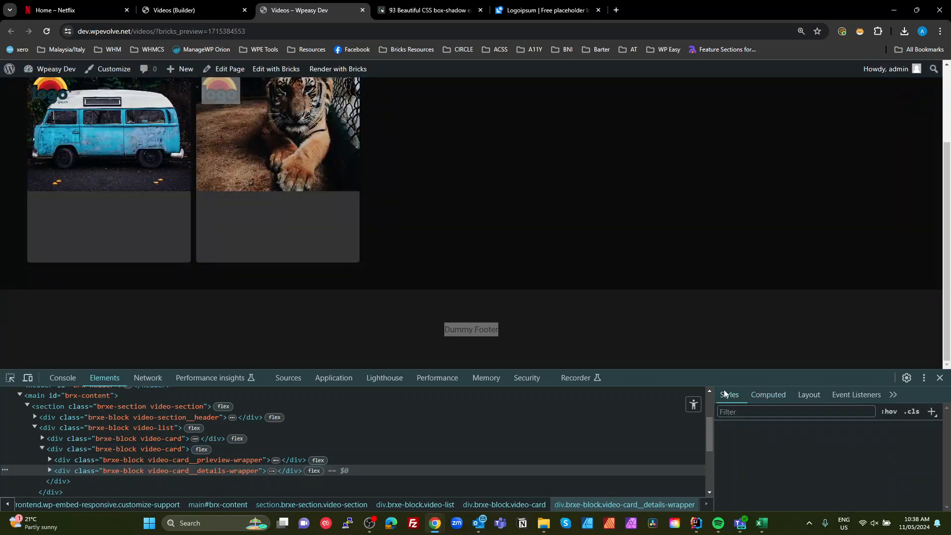
left_click(747, 430)
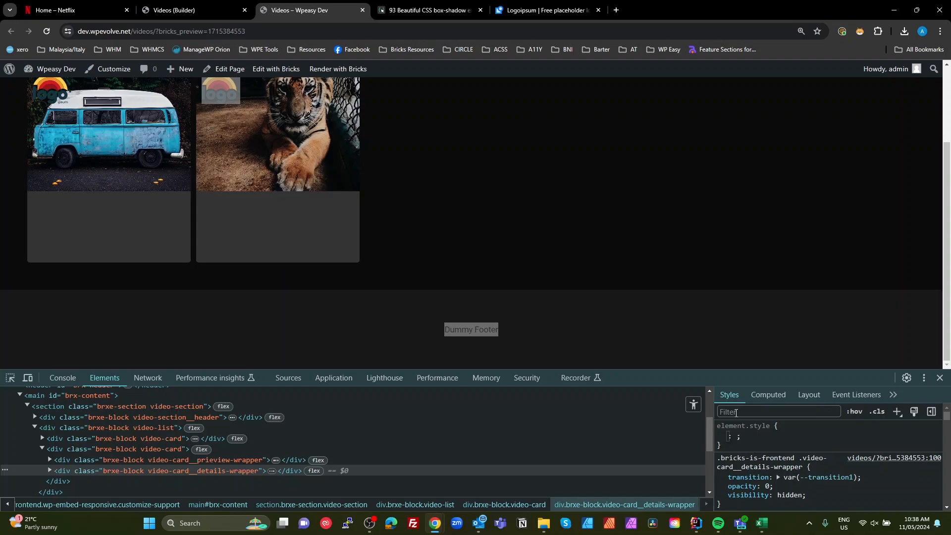
type("pos")
key("Tab")
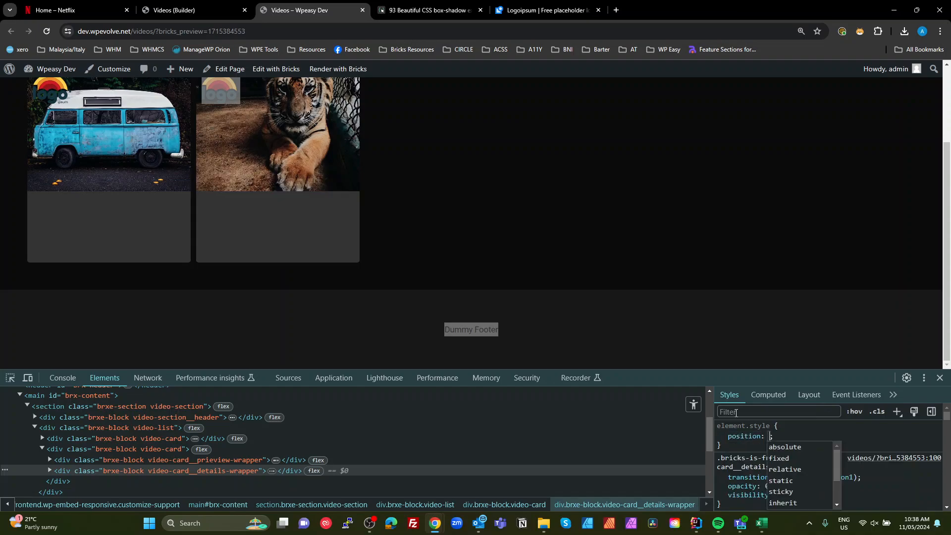
key("Down")
key("Return")
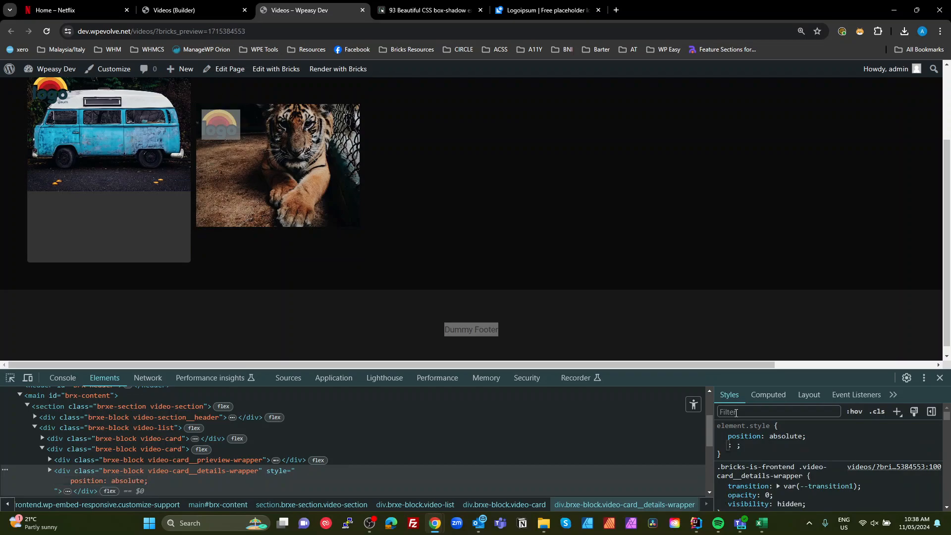
type("top")
key("Tab")
type("100")
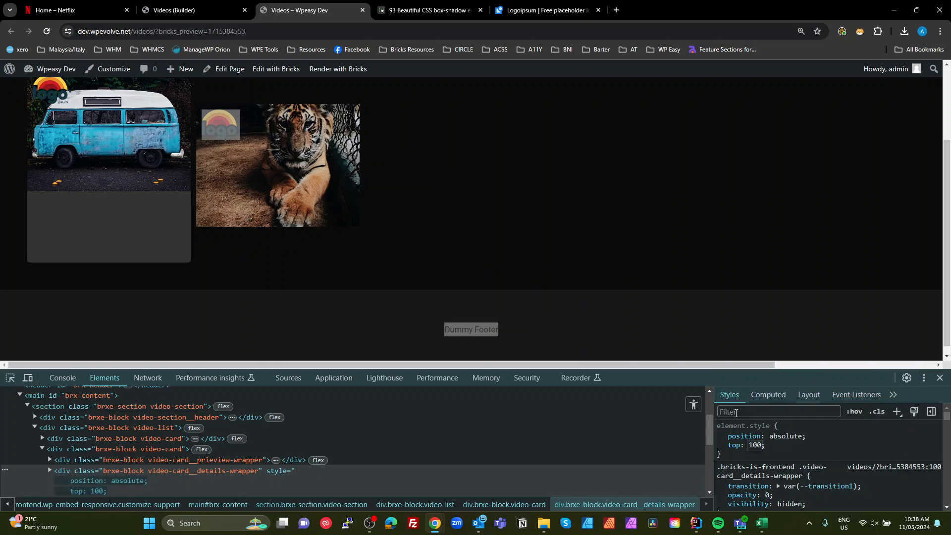
type("%")
key("Tab")
type("lef")
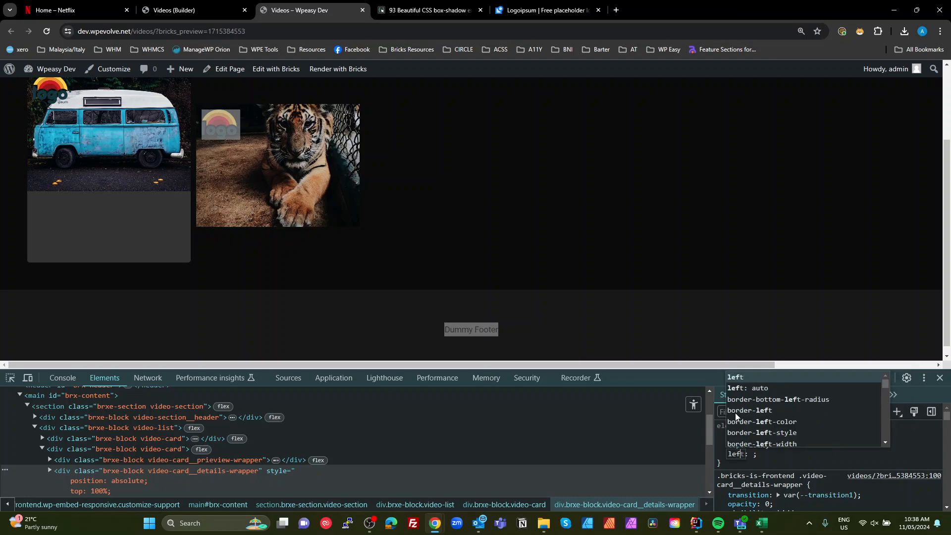
key("Tab")
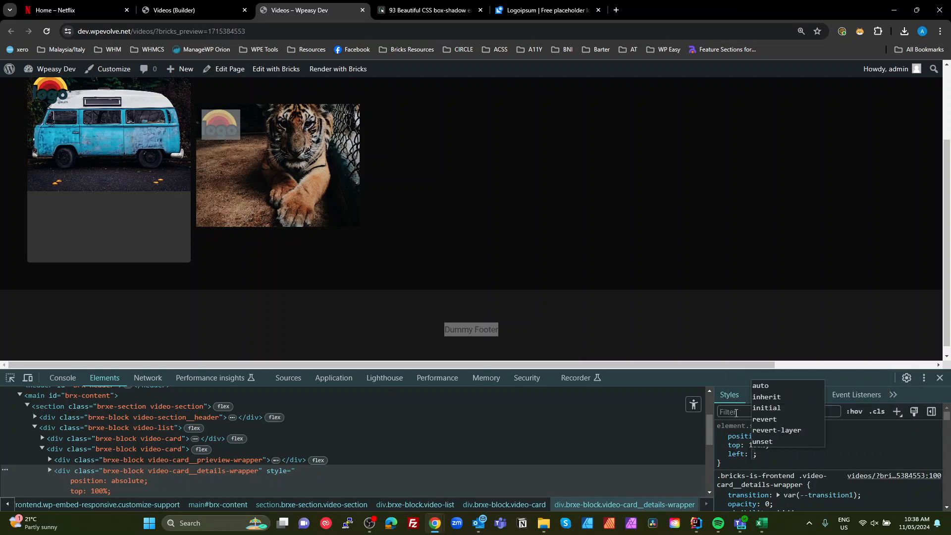
type("0")
key("Tab")
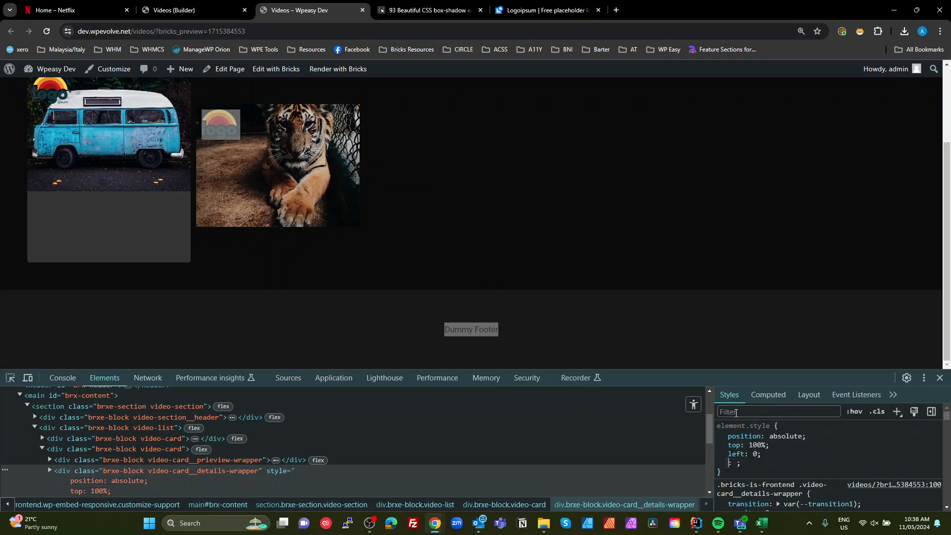
type("width")
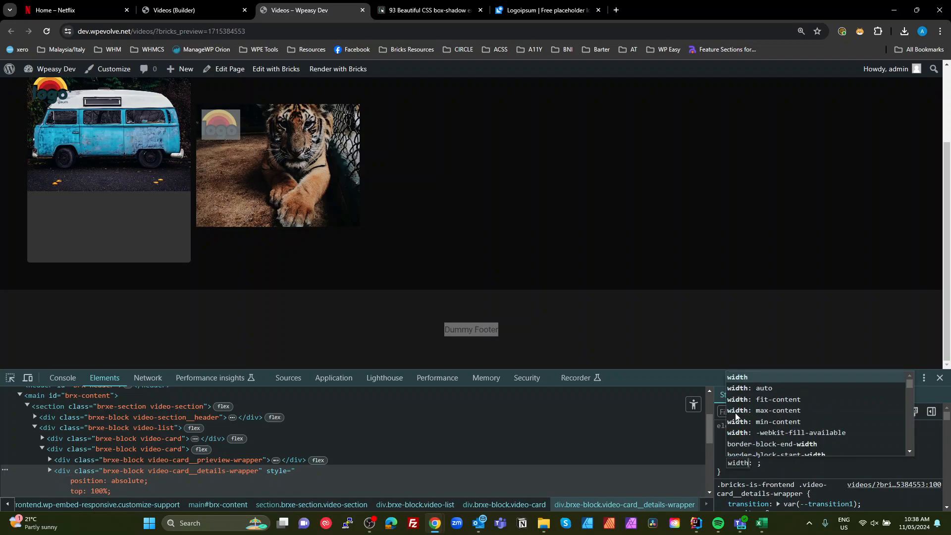
key("Tab")
type("100%")
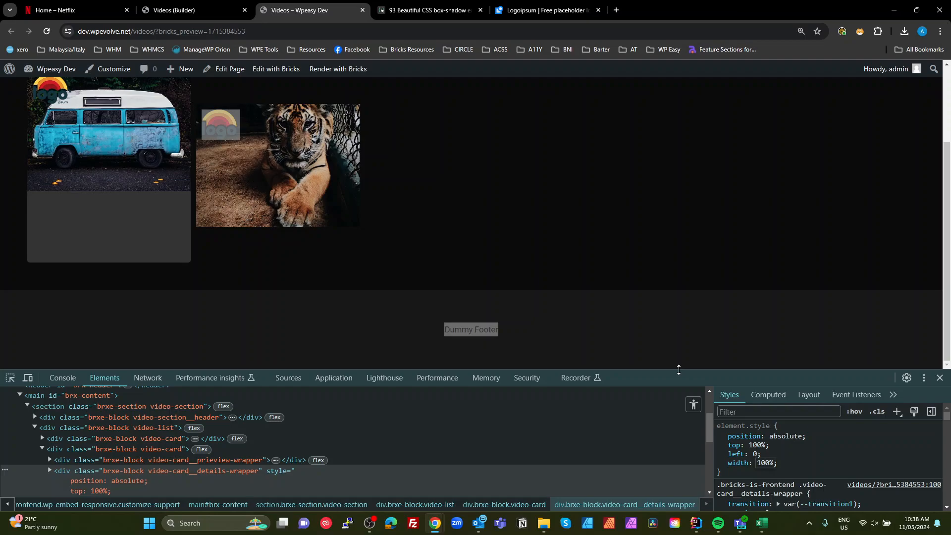
- Copy those four declarations into the .bricks-is-frontend details-wrapper rule in the Video Card's custom CSS
scroll(781, 475, "down", 1)
scroll(787, 458, "up", 1)
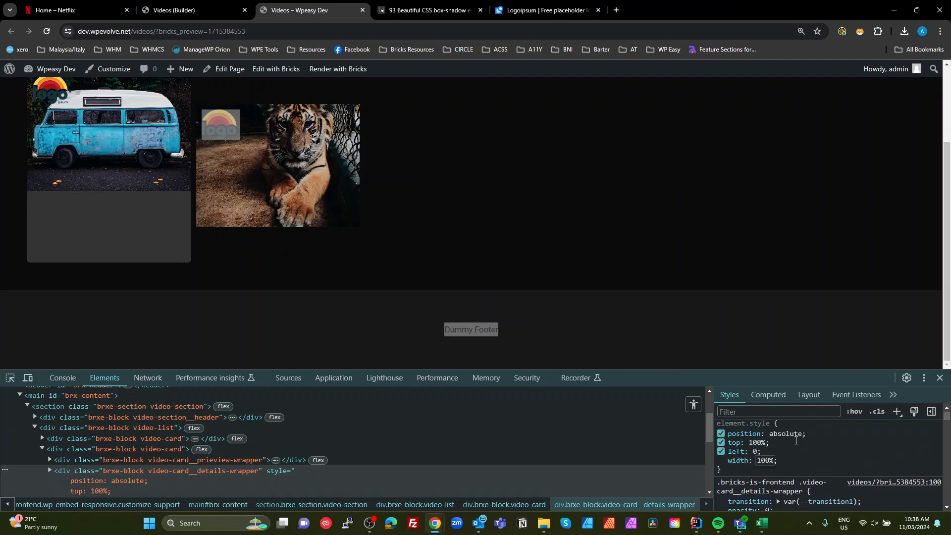
left_click(787, 461)
left_click_drag(783, 462, 726, 442)
key("ctrl+c")
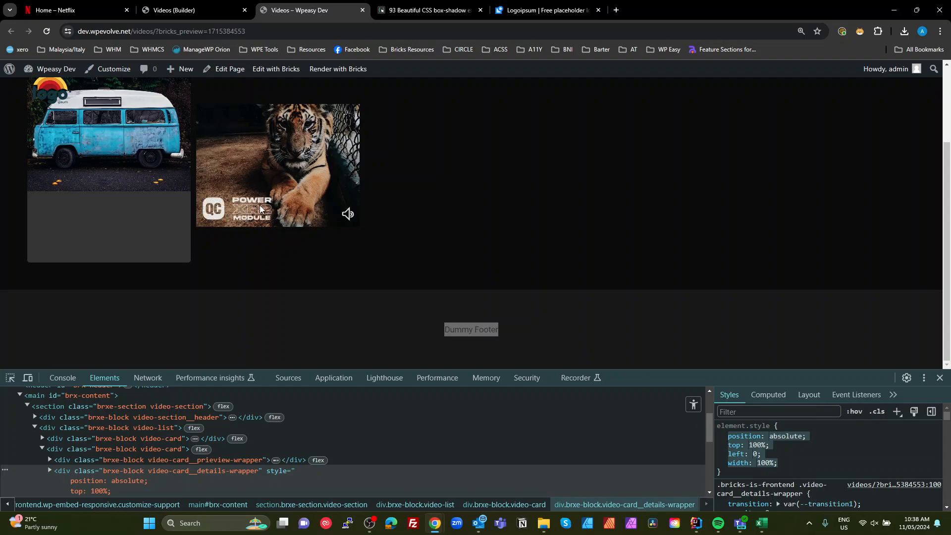
left_click(188, 10)
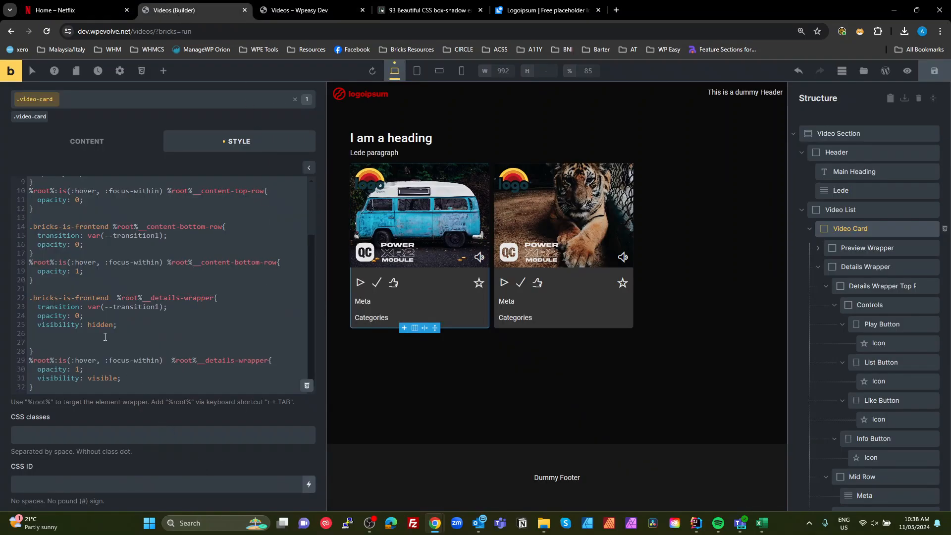
key("ctrl+v")
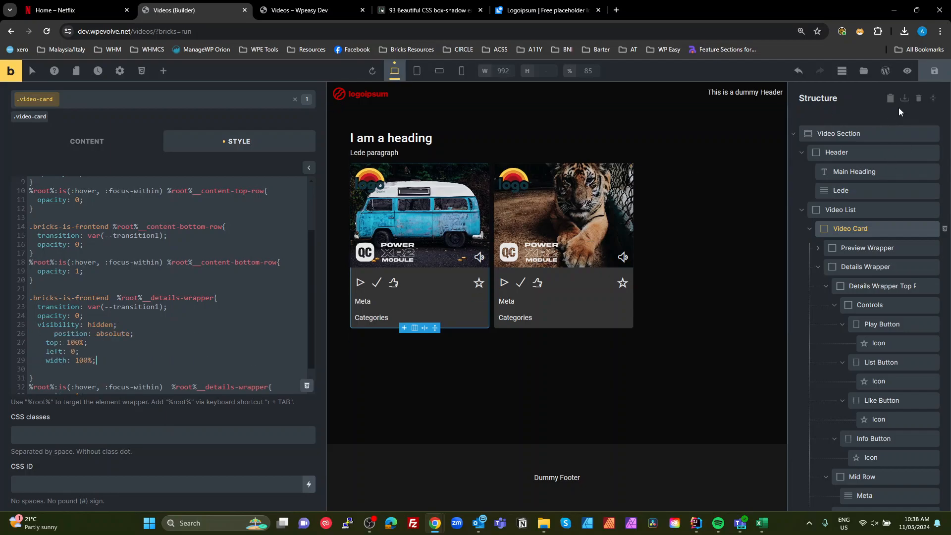
- Force the :hover state on the second video card element in developer tools
left_click(287, 10)
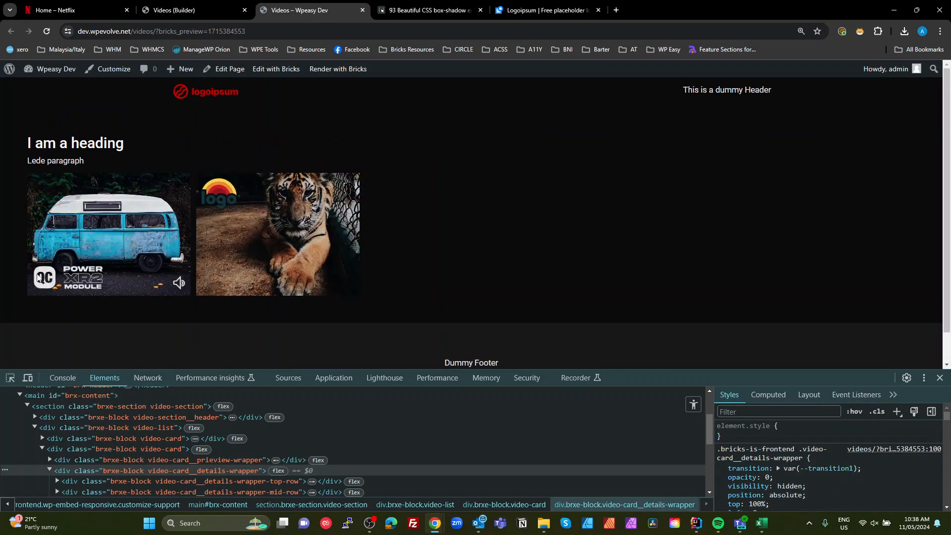
left_click(10, 377)
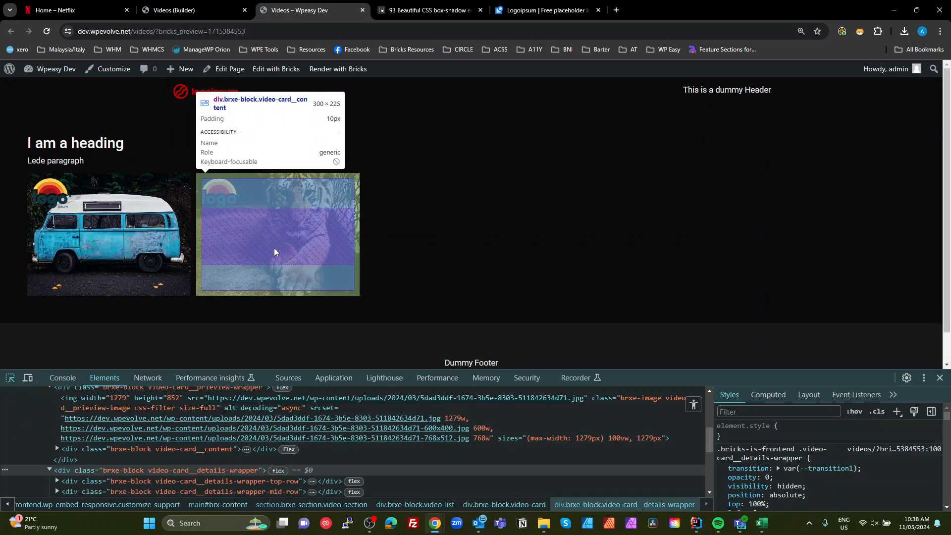
left_click(275, 253)
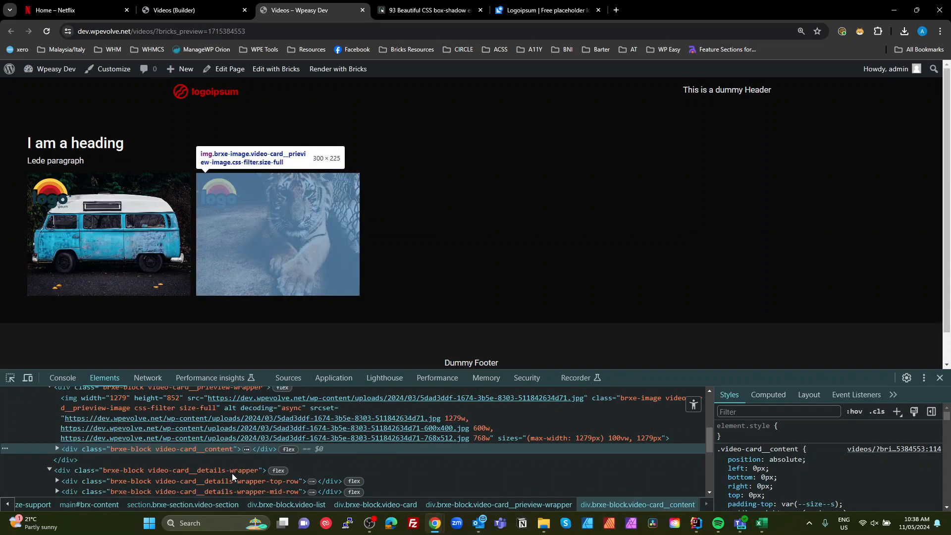
scroll(213, 455, "up", 2)
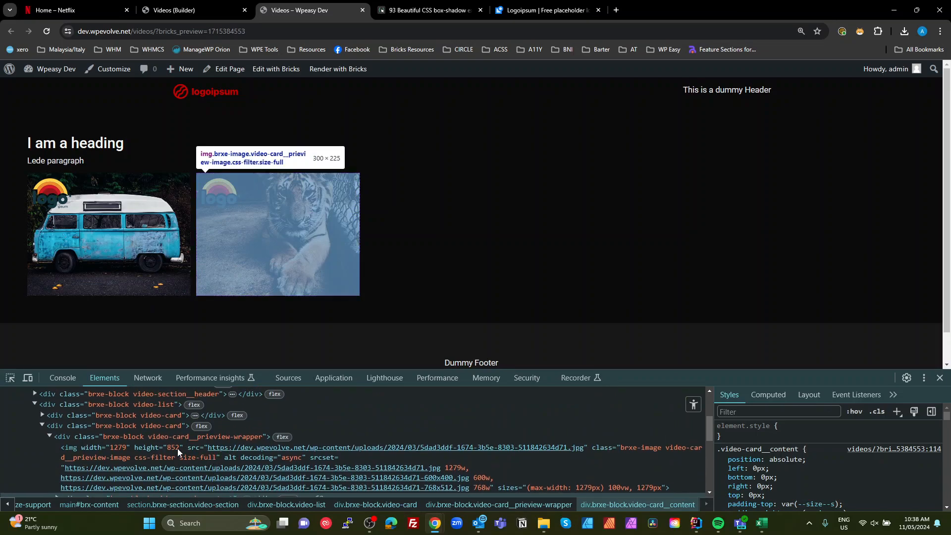
left_click(179, 436)
left_click(159, 427)
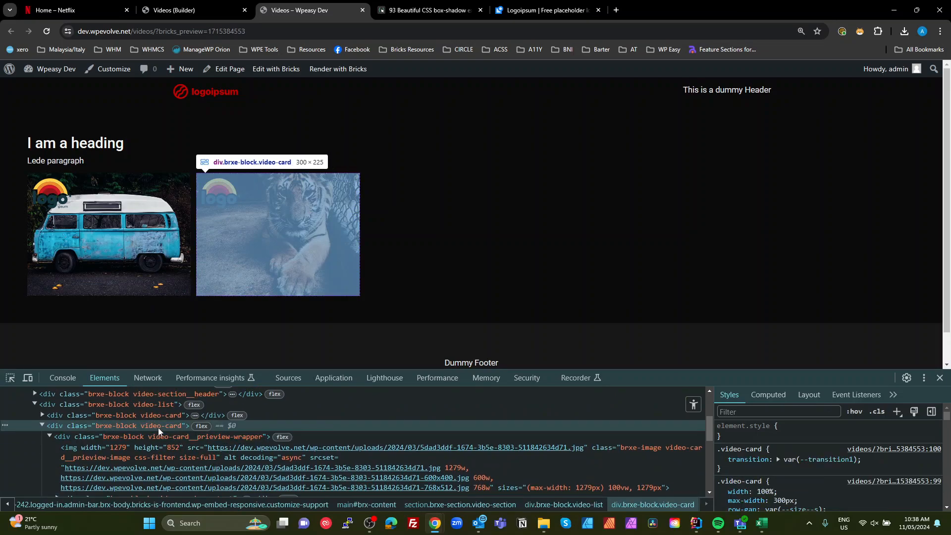
right_click(158, 427)
mouse_move(223, 289)
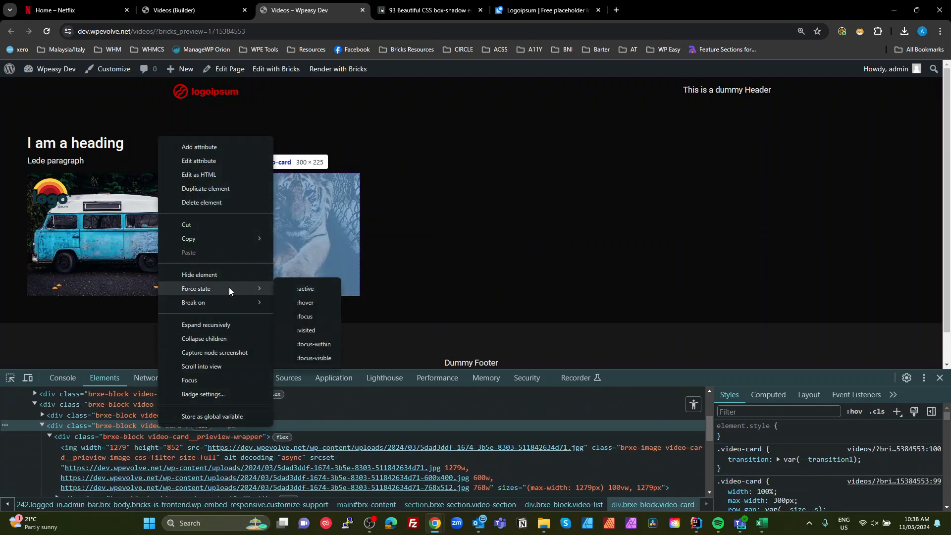
left_click(306, 303)
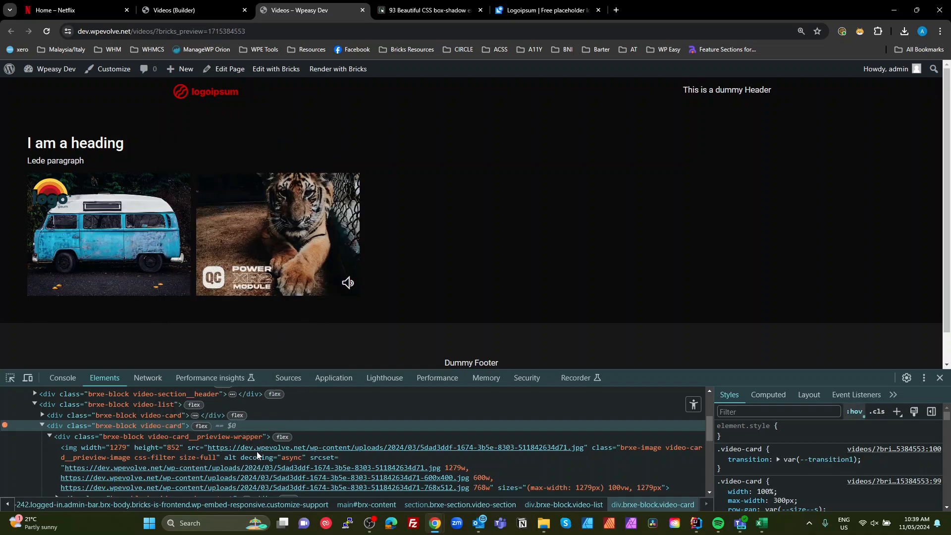
- Add position: relative to the second video card's element styles in developer tools
scroll(97, 447, "down", 1)
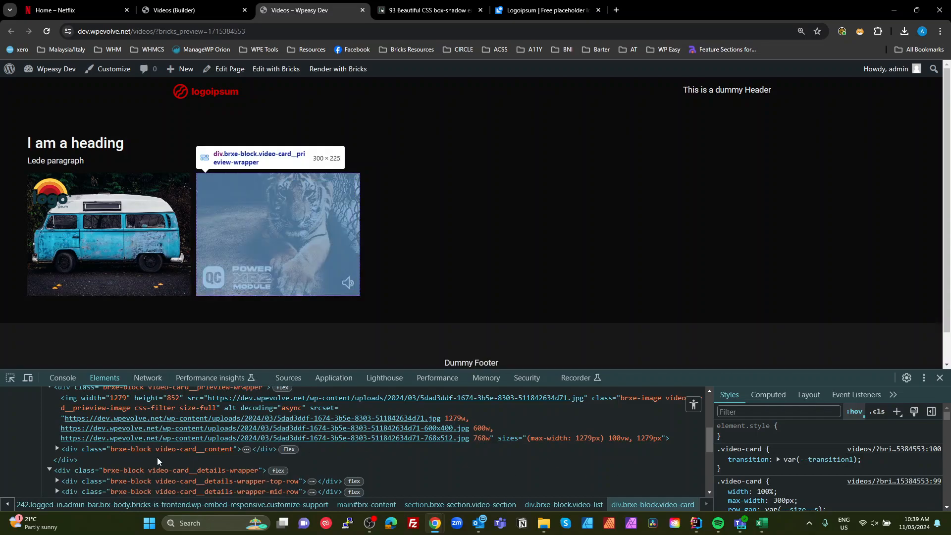
scroll(157, 456, "up", 1)
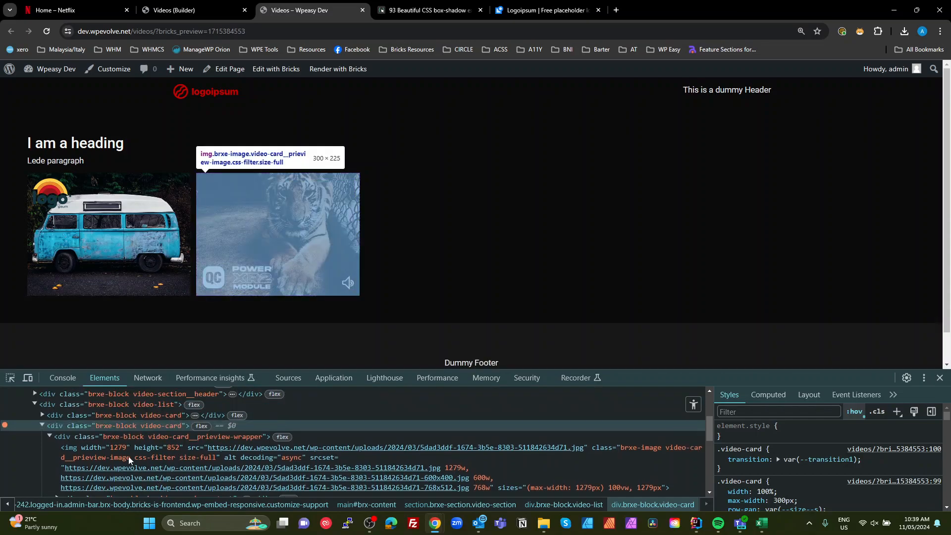
left_click(49, 436)
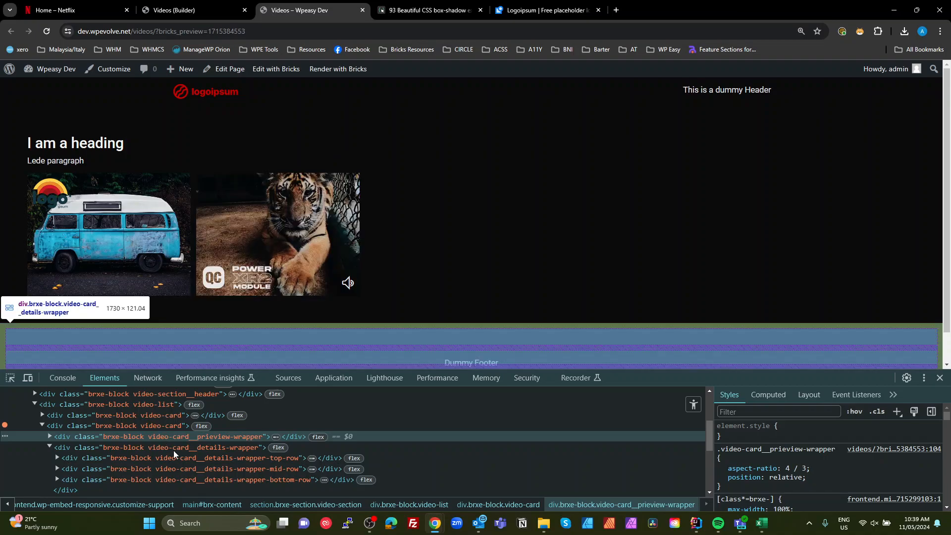
left_click(174, 450)
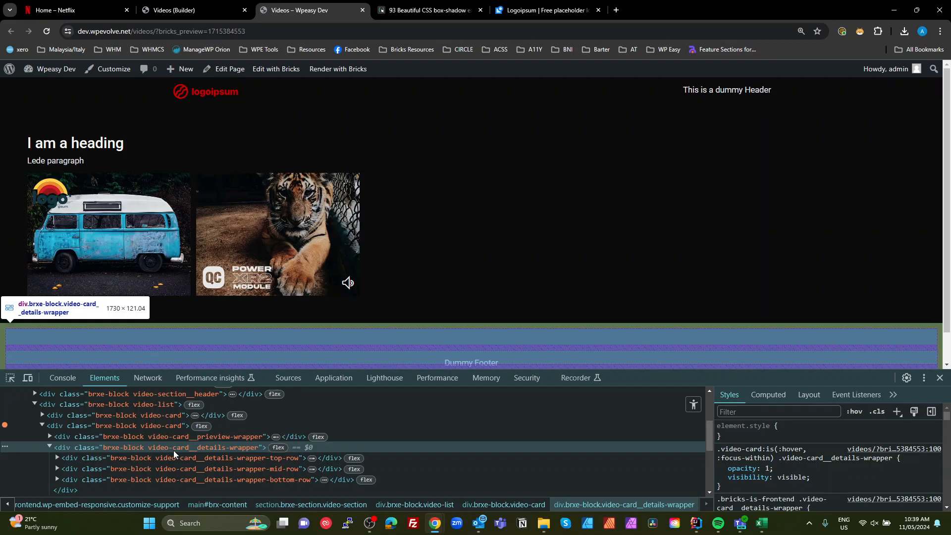
left_click(171, 423)
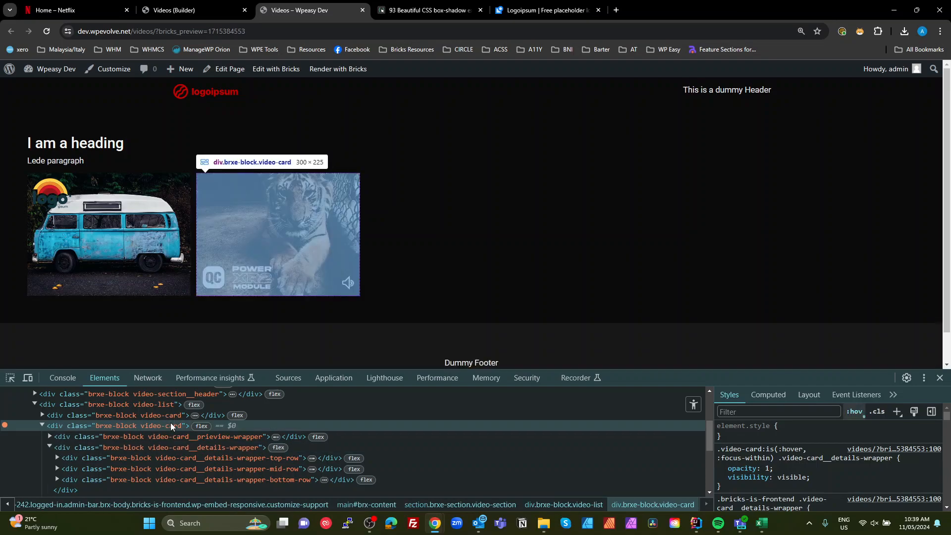
left_click(755, 435)
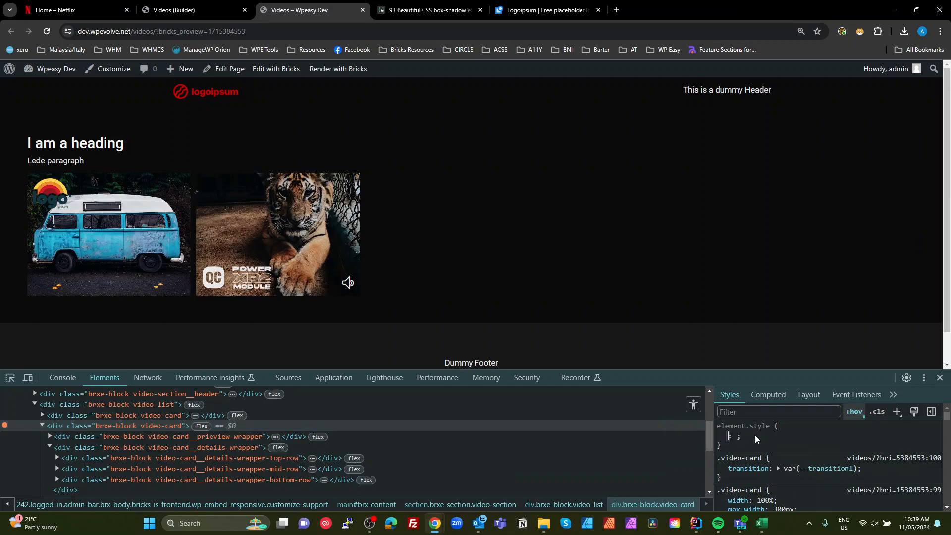
type("pos")
key("Tab")
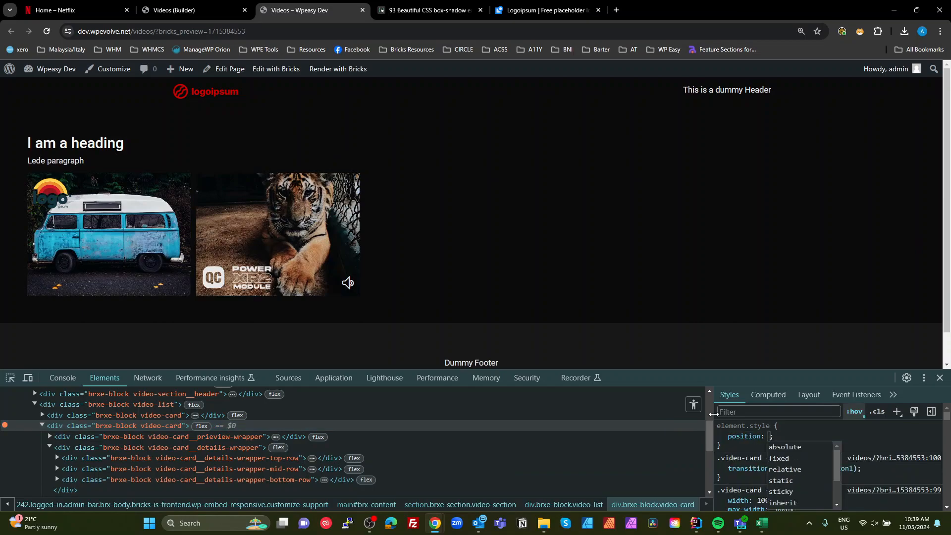
left_click(790, 472)
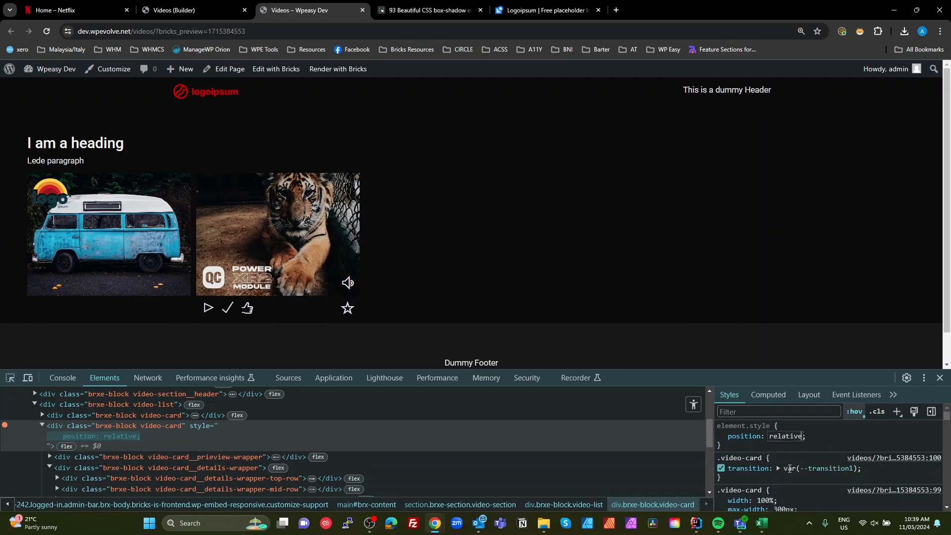
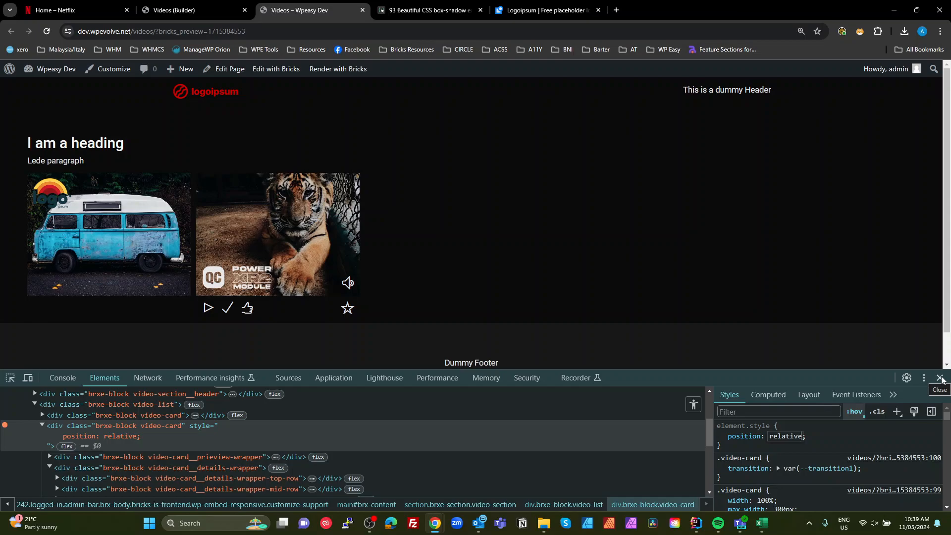
- Set the video card class's positioning to relative in its layout style settings
left_click(940, 379)
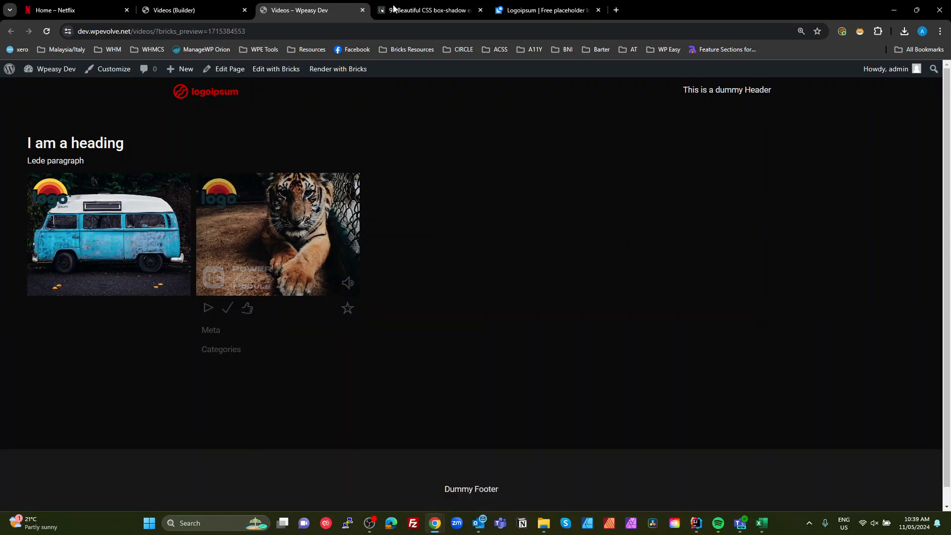
left_click(208, 11)
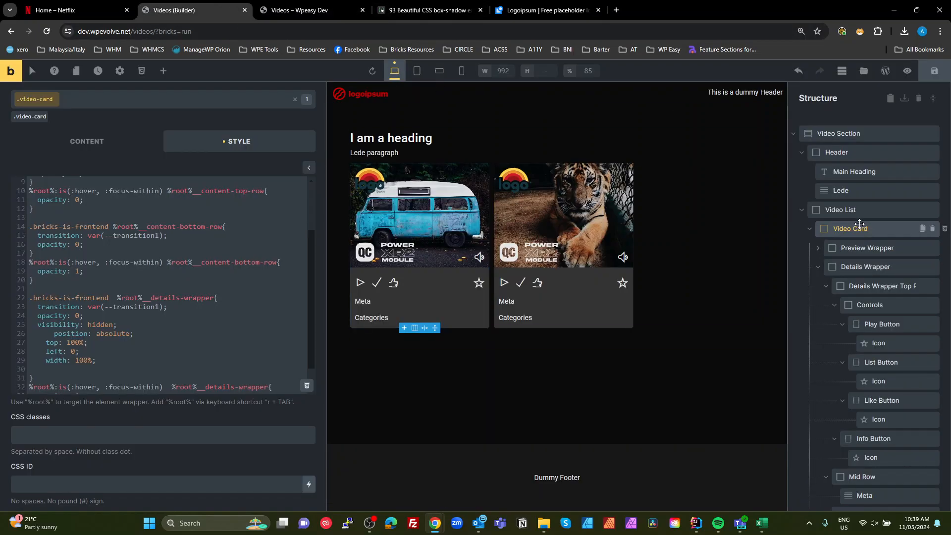
scroll(200, 186, "up", 3)
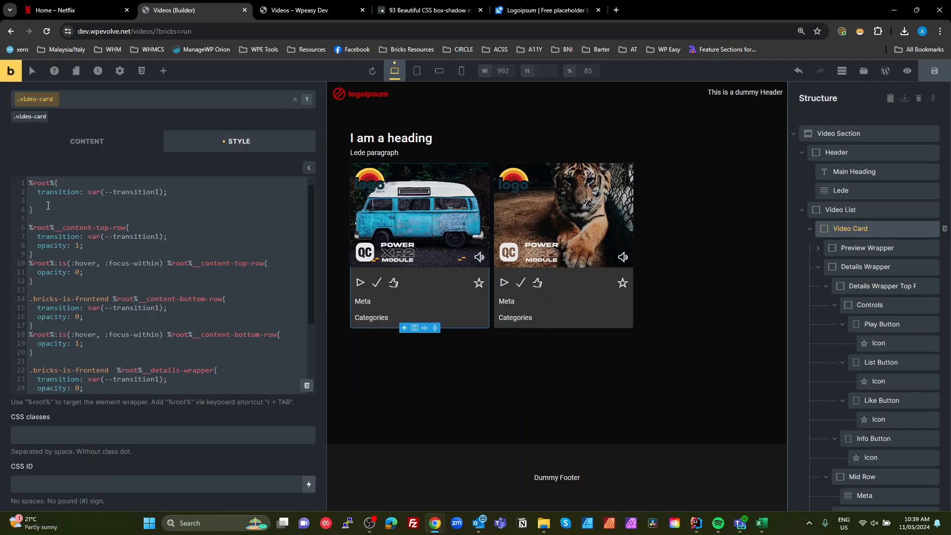
left_click(85, 141)
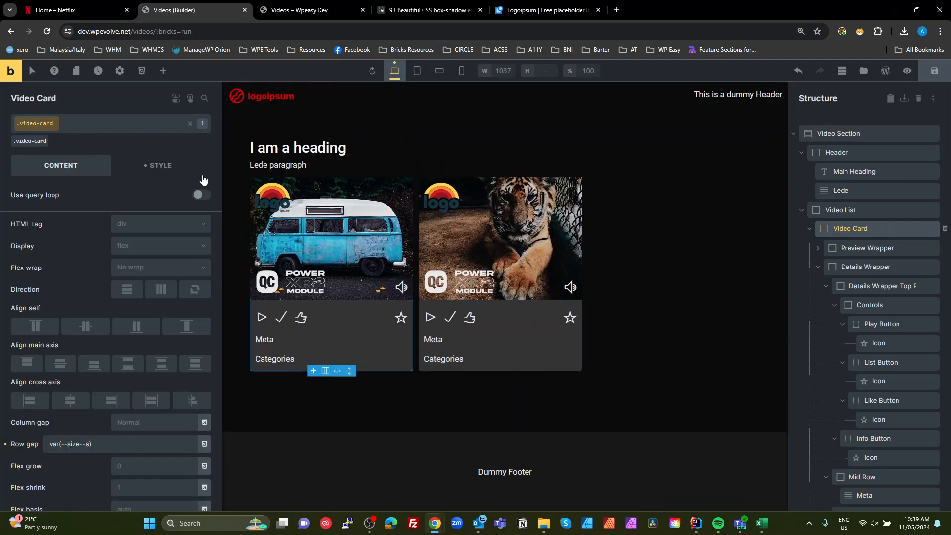
left_click(161, 169)
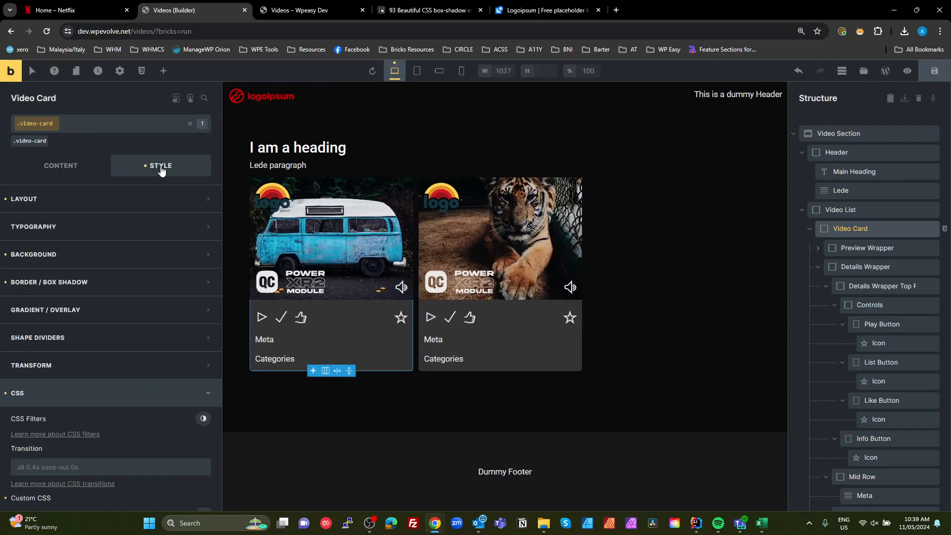
left_click(136, 202)
scroll(158, 346, "down", 6)
scroll(158, 339, "down", 4)
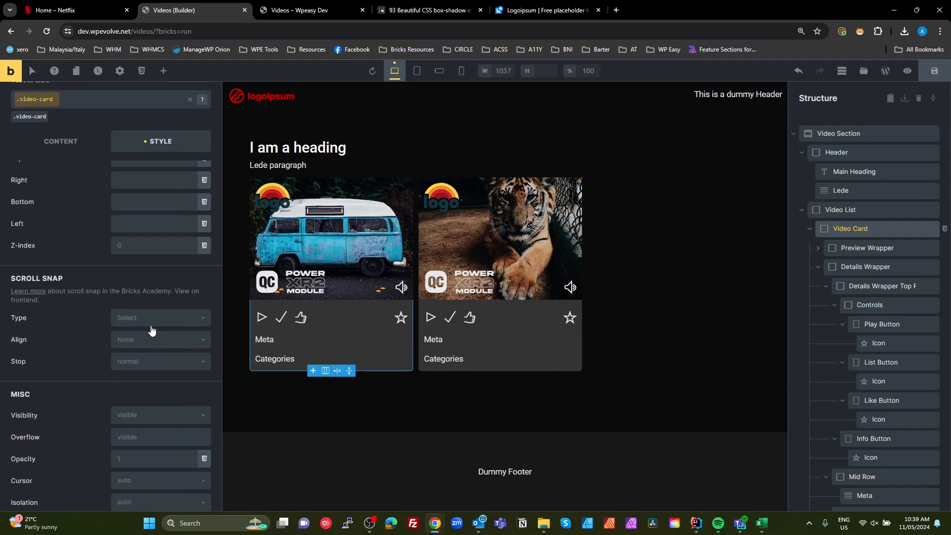
scroll(156, 304, "up", 5)
scroll(154, 307, "down", 4)
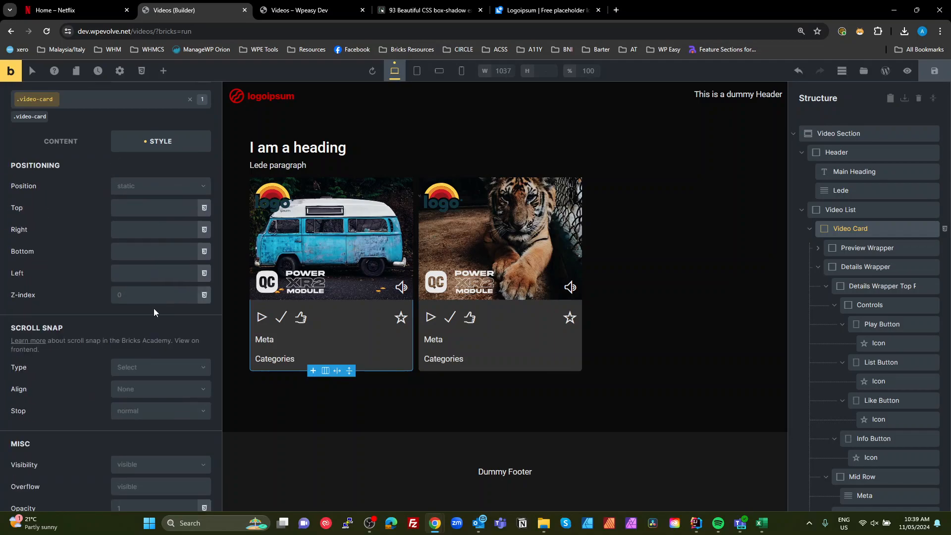
left_click(153, 188)
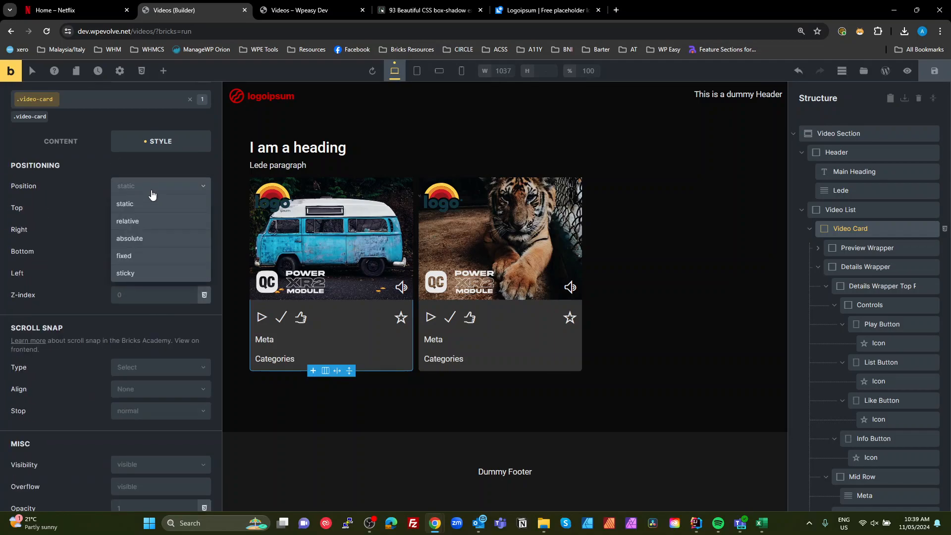
left_click(135, 221)
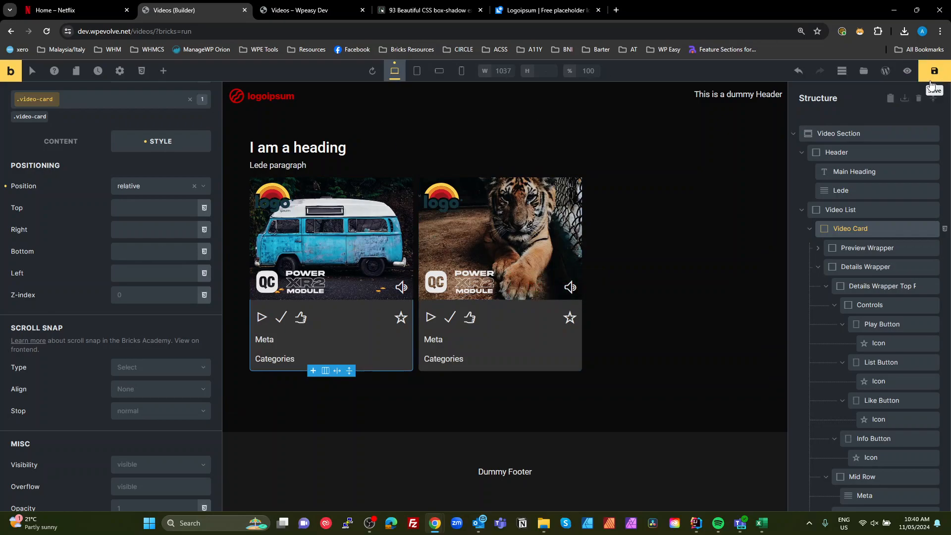
- Reload the front-end page and hover over each video card to check the hover behaviour
left_click(296, 11)
left_click(47, 33)
mouse_move(274, 250)
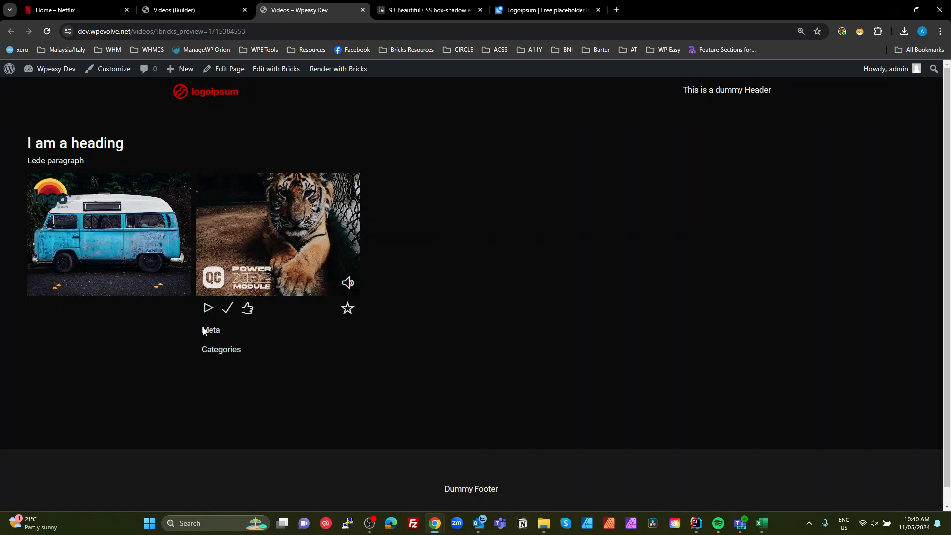
mouse_move(87, 297)
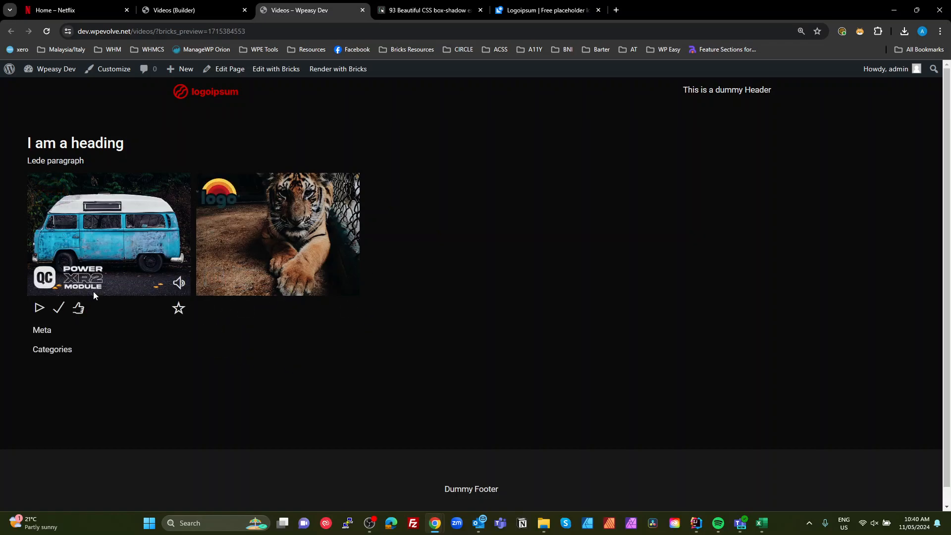
left_click(213, 13)
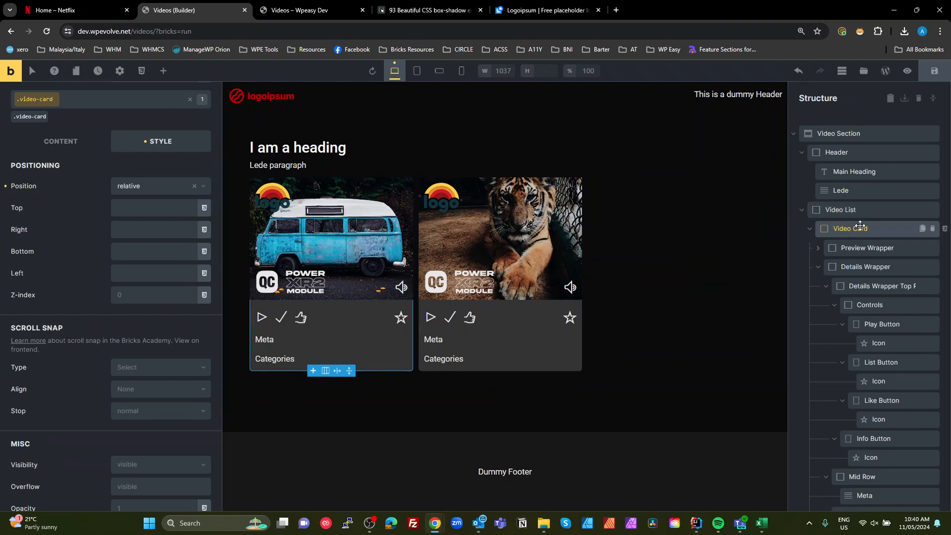
- Open the video card's custom CSS, copy the hover/focus-within root selector and paste it below the first root rule
left_click(945, 229)
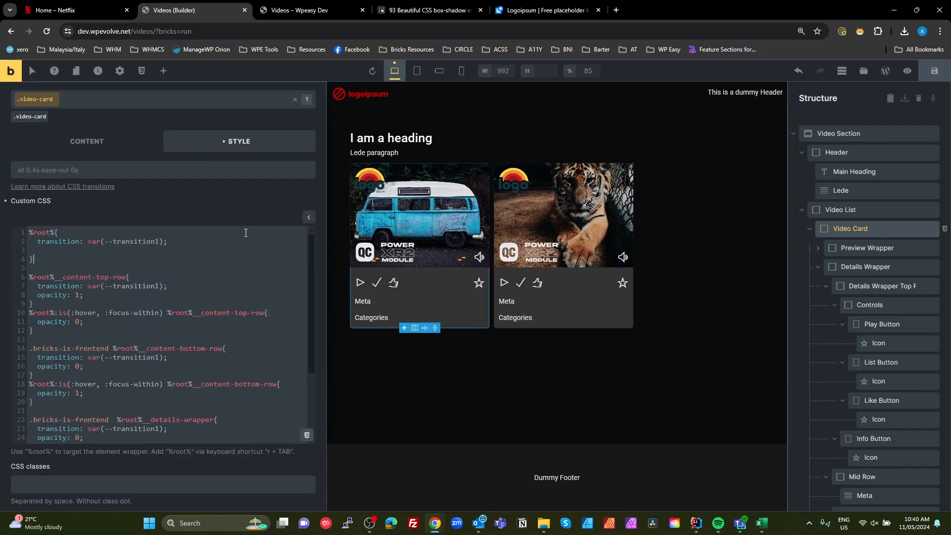
scroll(146, 337, "down", 3)
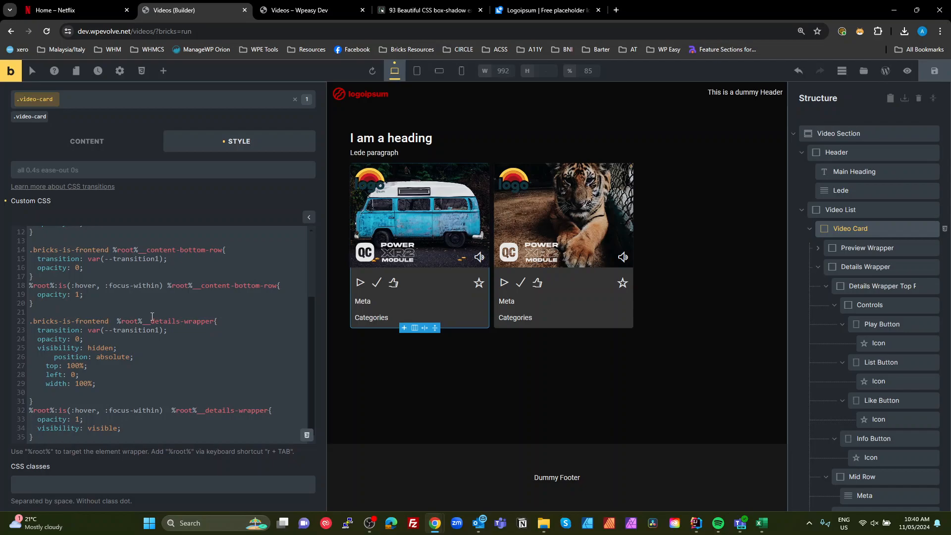
left_click_drag(163, 285, 19, 285)
key("ctrl+c")
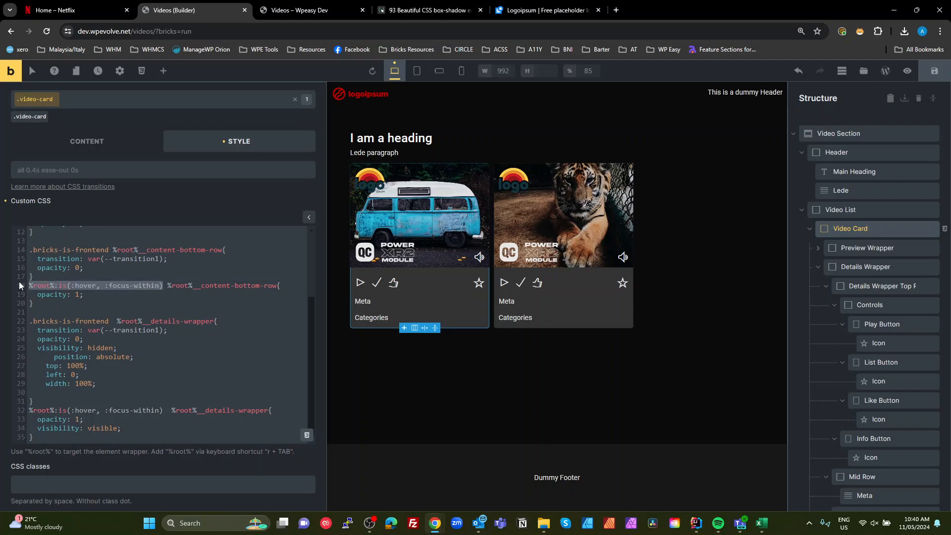
scroll(119, 305, "up", 3)
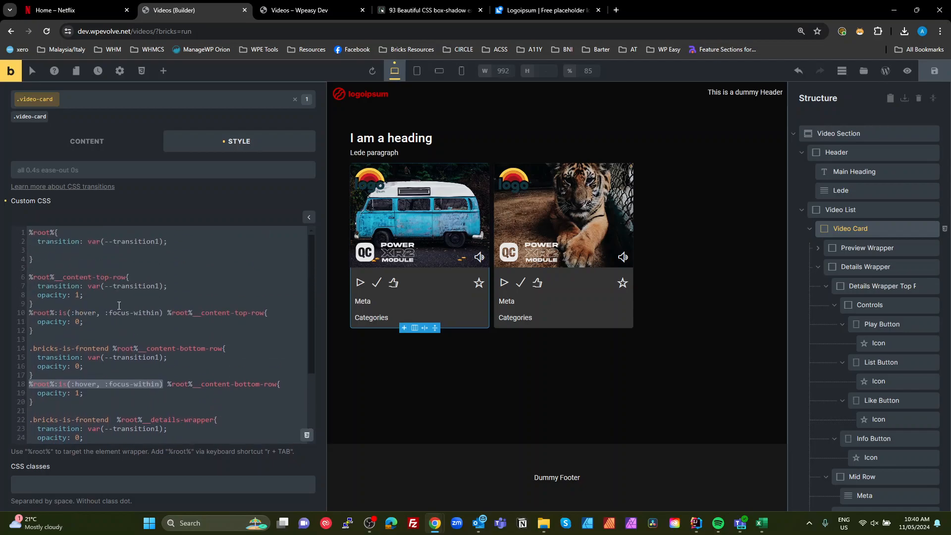
left_click(52, 257)
key("Return")
key("Return")
key("ctrl+v")
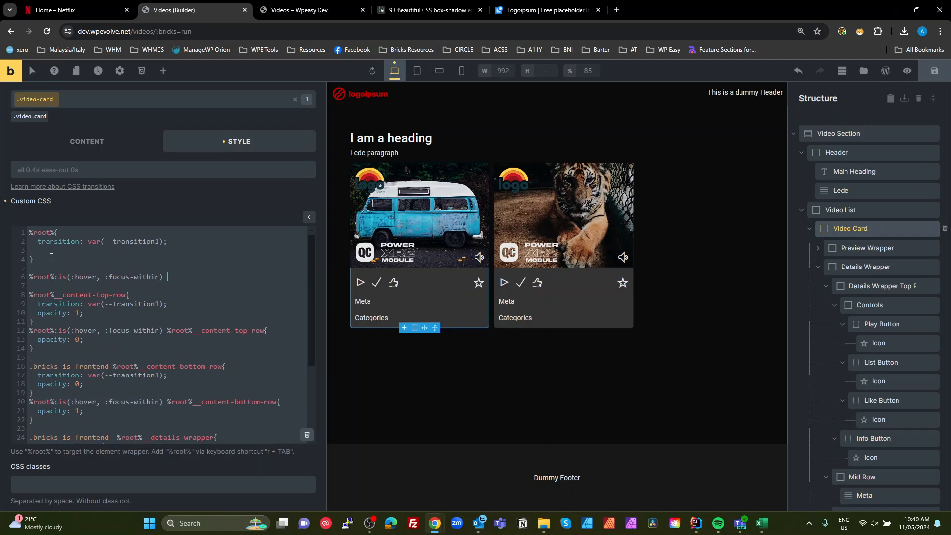
- Complete the new hover rule with braces and give it a scale of 1.1
type("{")
key("Return")
key("Return")
type("}")
key("Up")
type("scale")
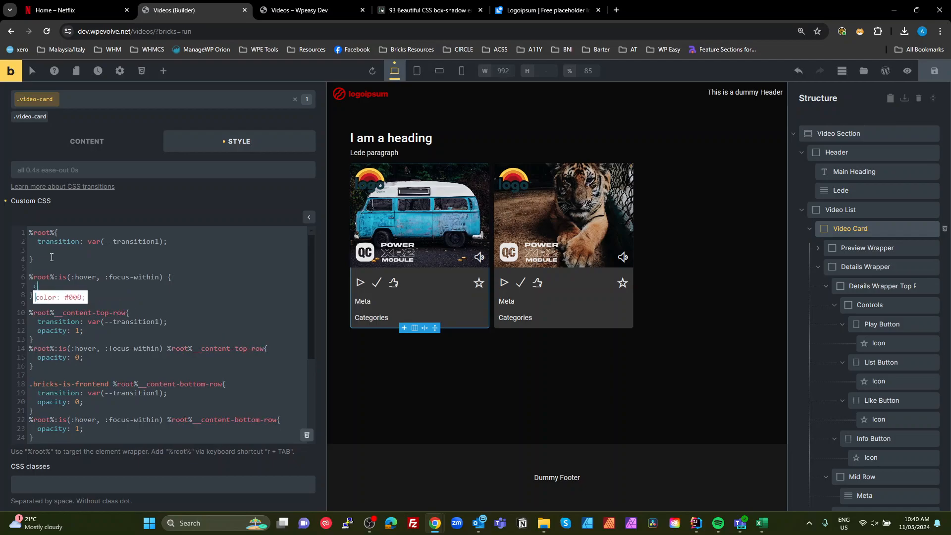
type(": 1.1;")
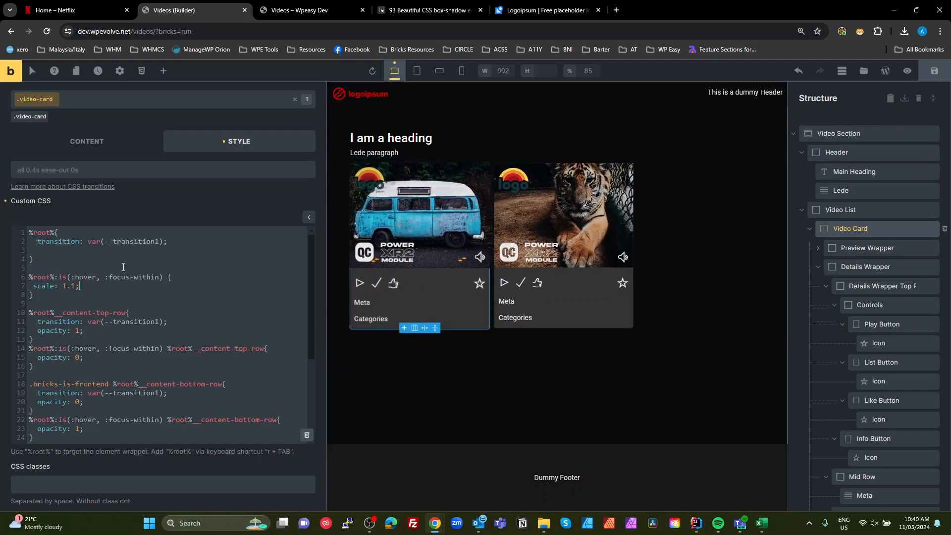
- Add a border declaration of 1ps solid #ffffff22 to the hover rule
left_click(90, 259)
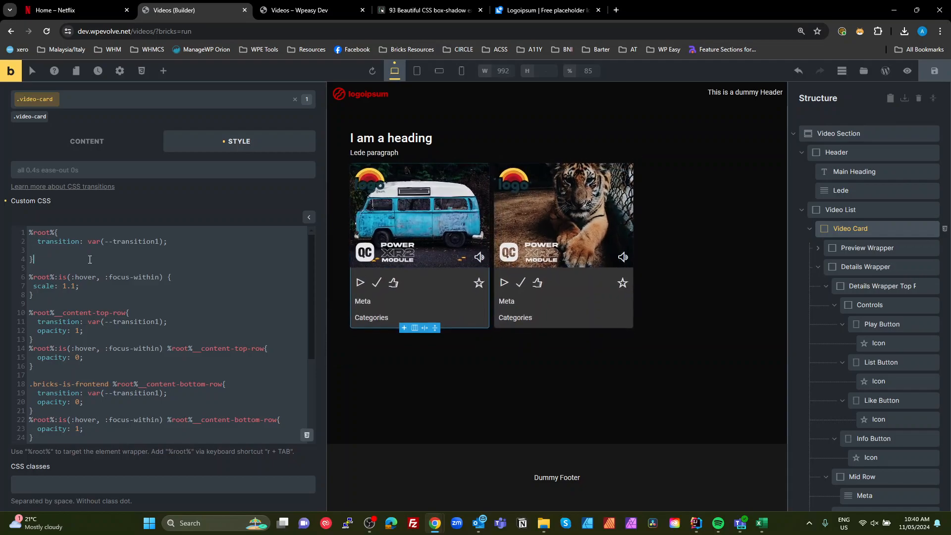
left_click(86, 287)
key("Return")
type("b")
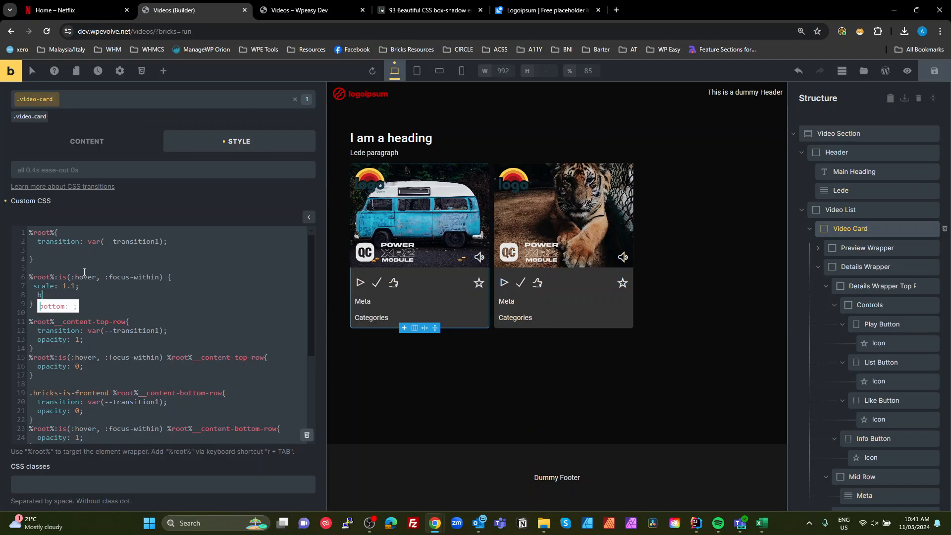
type("order: 1ps solud")
key("BackSpace")
key("BackSpace")
key("BackSpace")
type("lu")
key("BackSpace")
type("id")
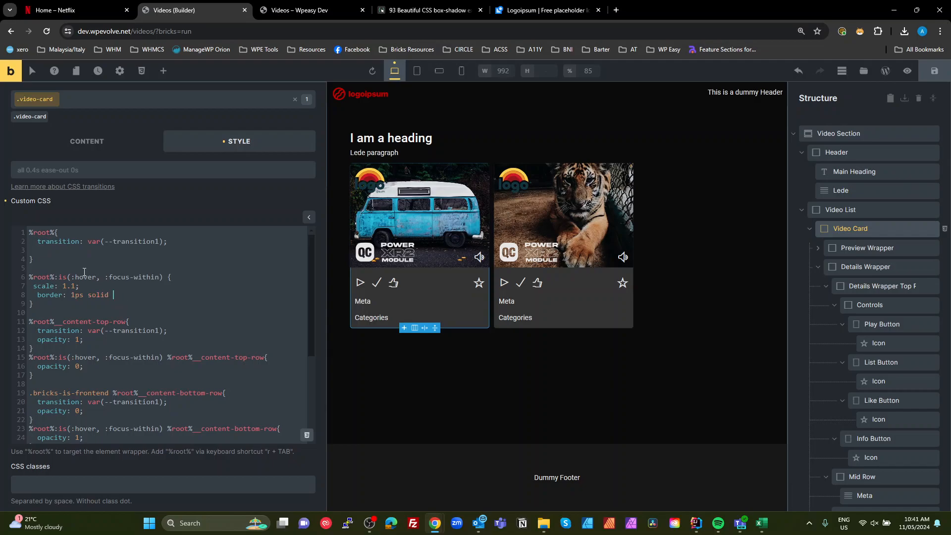
left_click(306, 435)
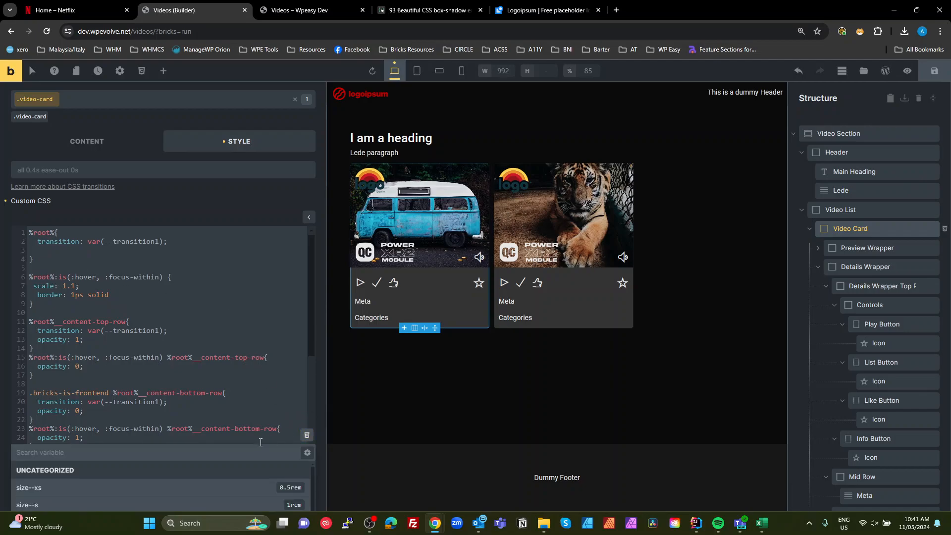
left_click(137, 296)
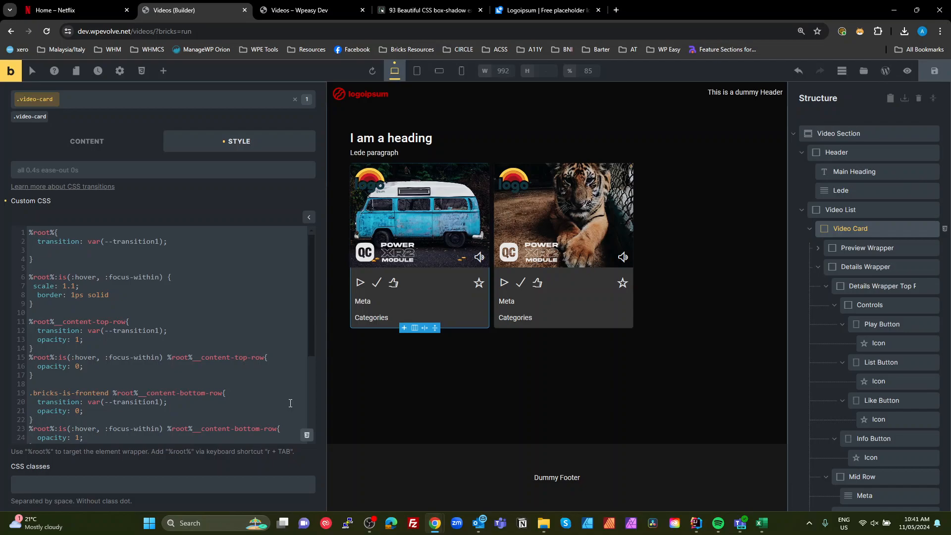
type("#ffffff22;")
- Correct the border width unit to 1px and save the page
left_click(307, 10)
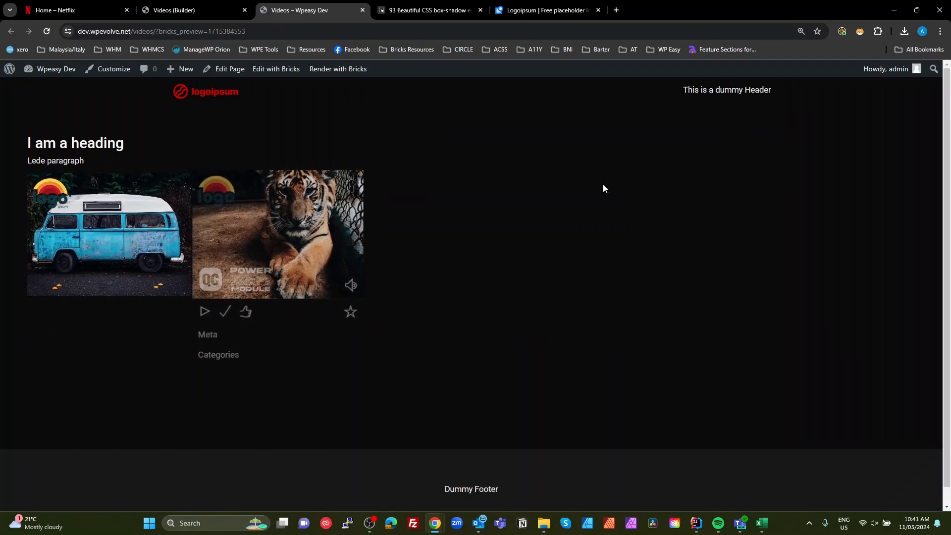
left_click(177, 11)
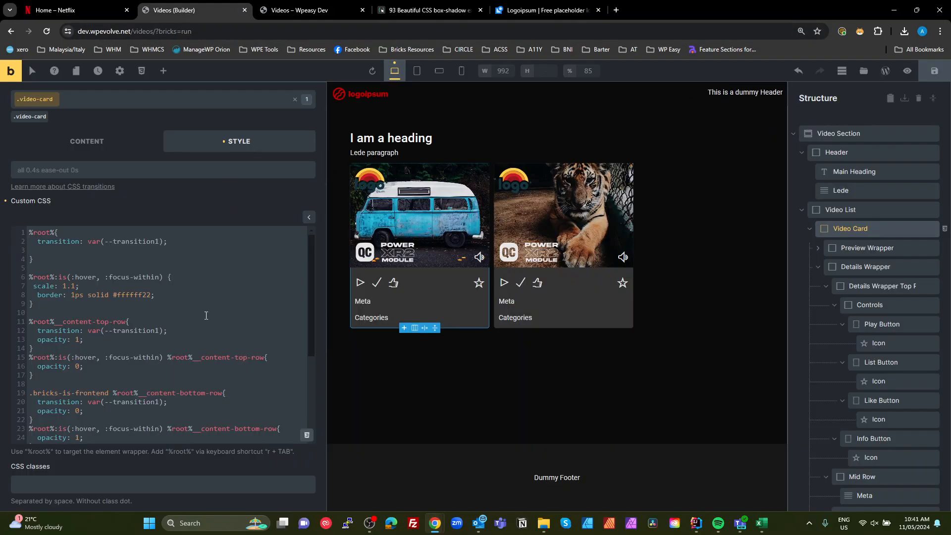
key("BackSpace")
type("x")
left_click(935, 72)
- Hover over the video cards on the front-end page to check the scale and border effect
left_click(280, 11)
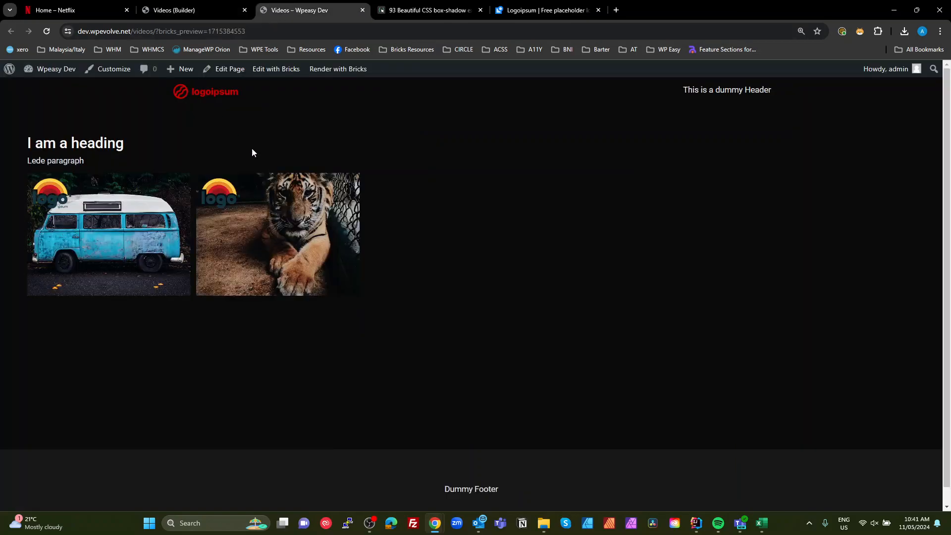
mouse_move(120, 235)
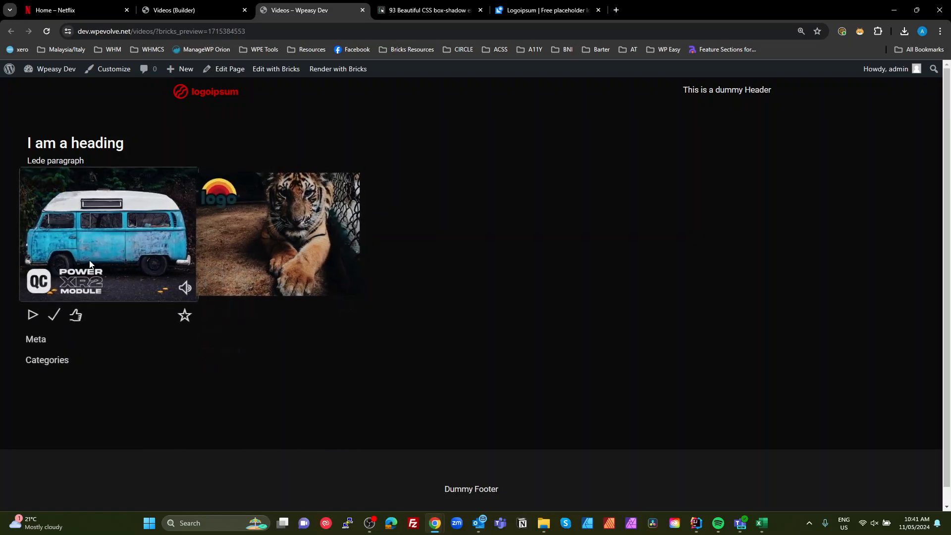
mouse_move(322, 261)
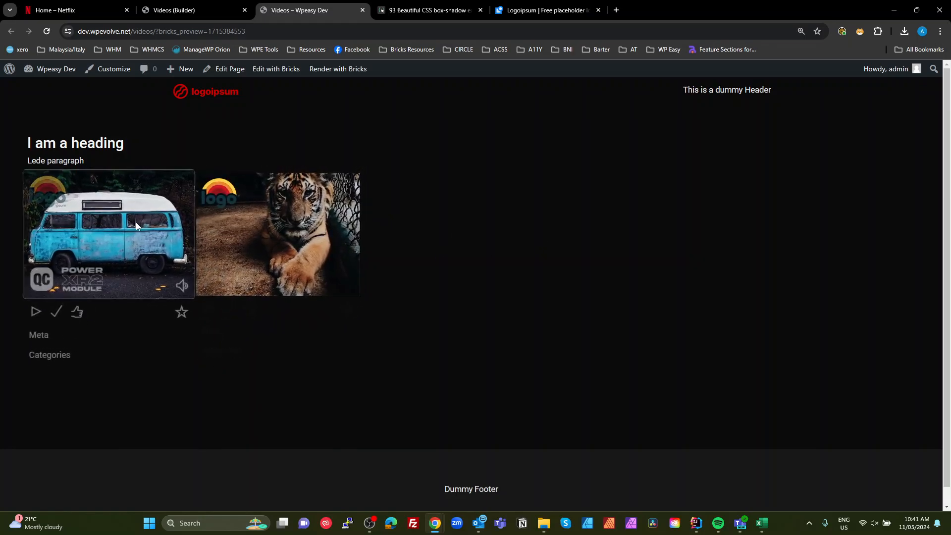
mouse_move(295, 241)
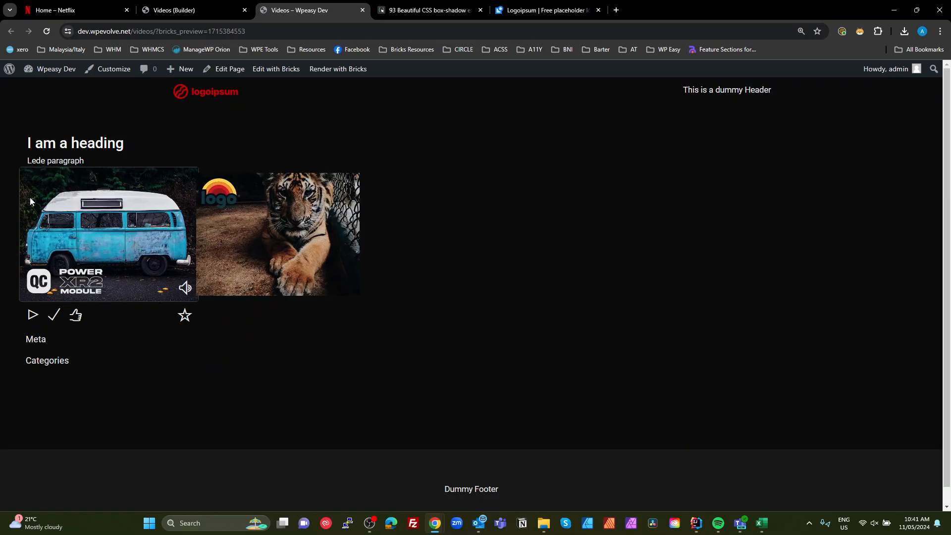
left_click(175, 11)
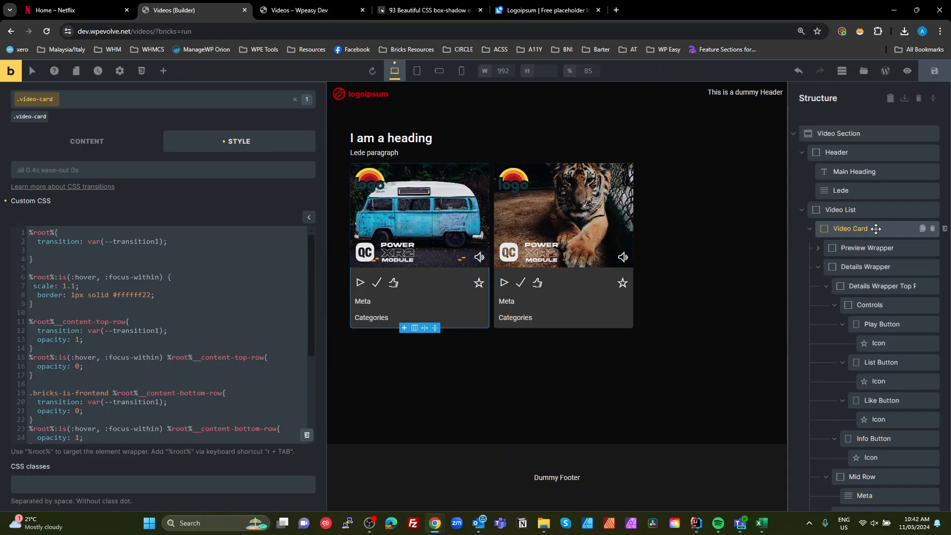
scroll(117, 286, "down", 2)
left_click_drag(128, 273, 104, 274)
left_click(56, 272)
key("ctrl+z")
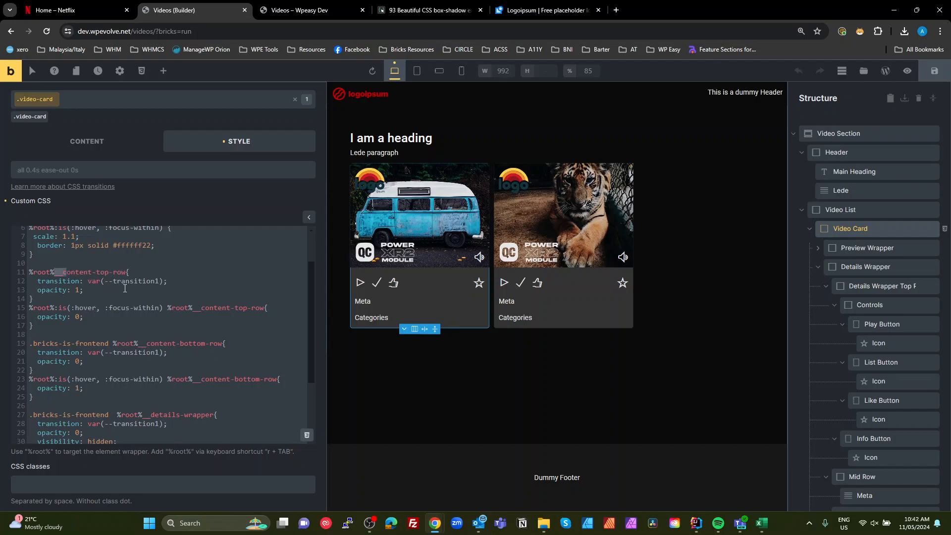
left_click(92, 272)
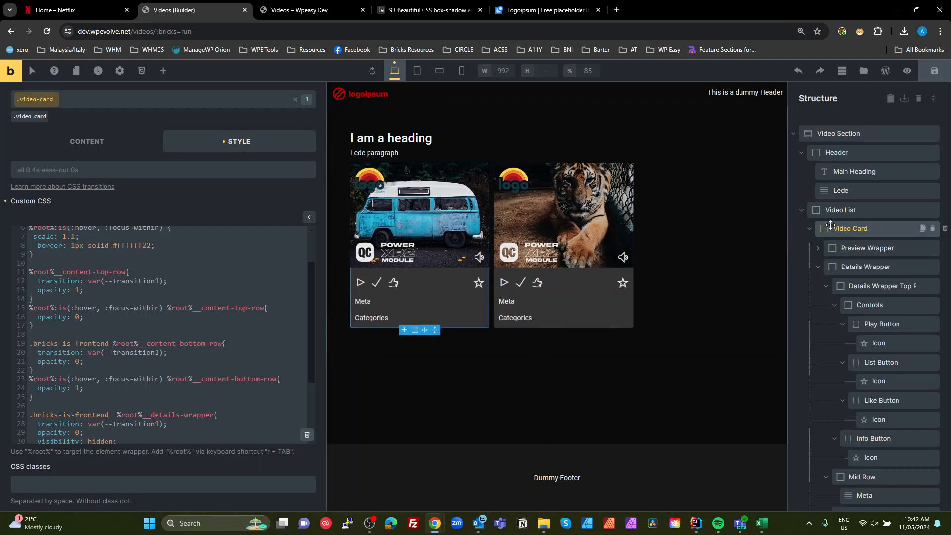